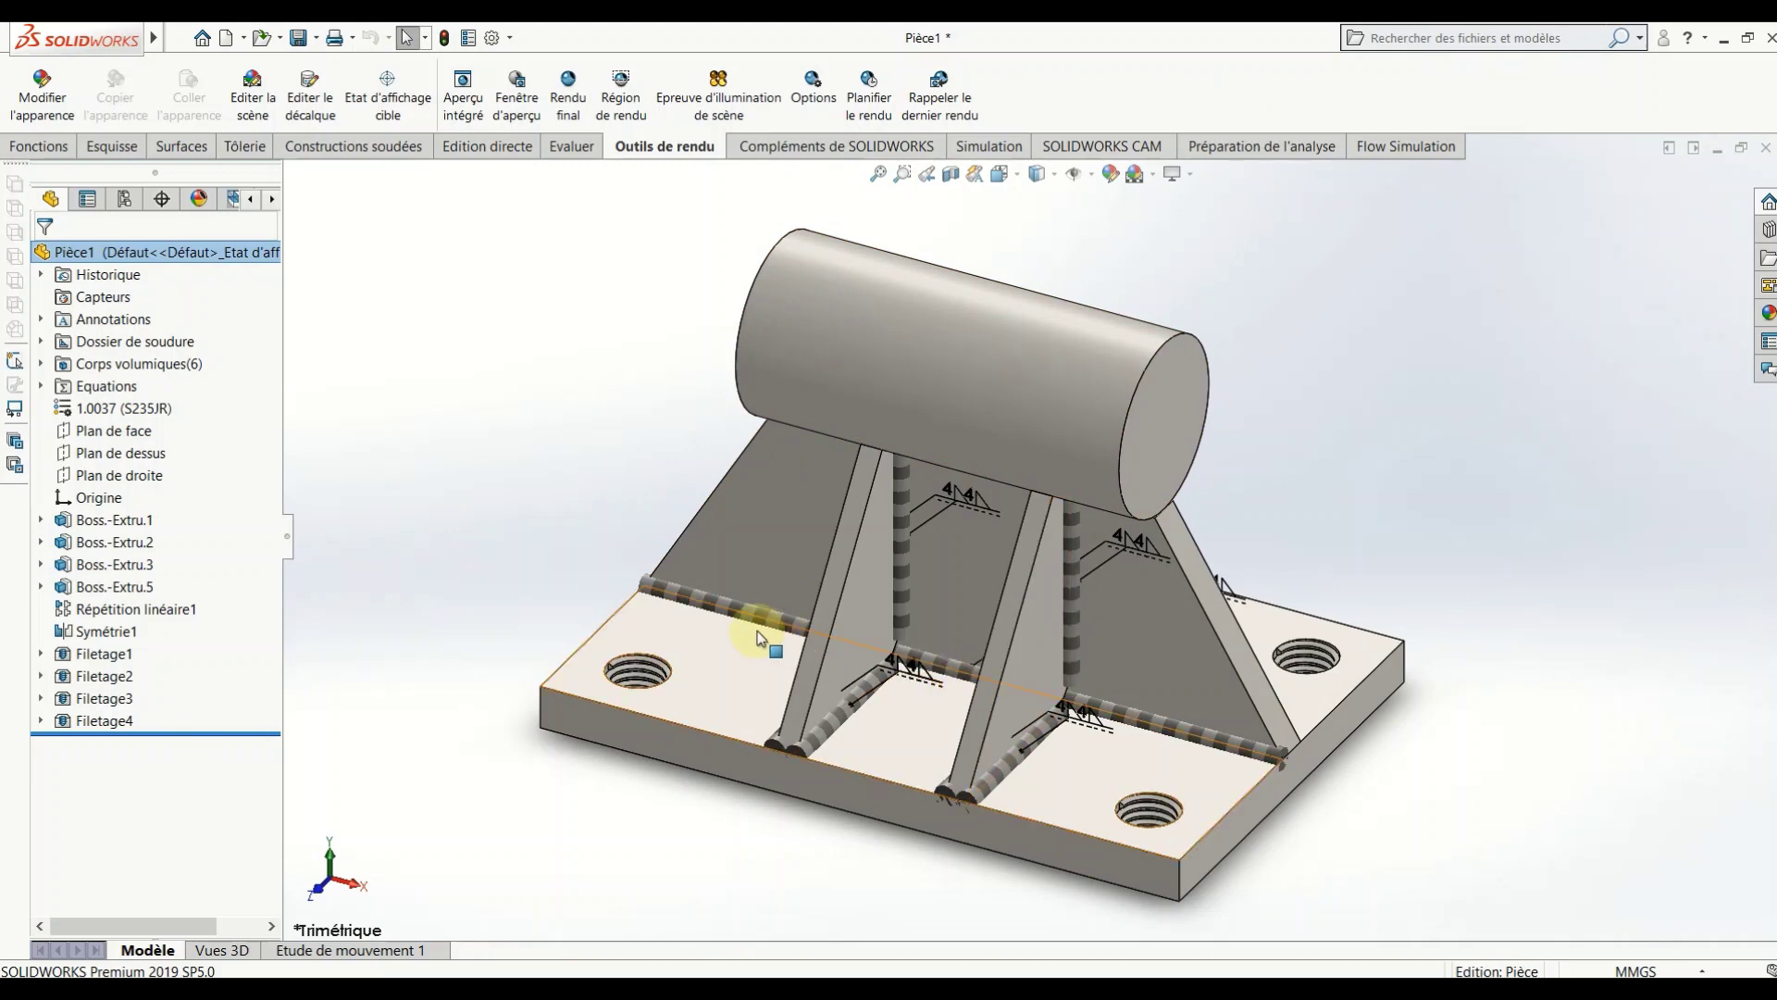
Step: Zoom and orbit around the existing model to inspect it, then fit it to the view
scroll(1090, 689, down, 5)
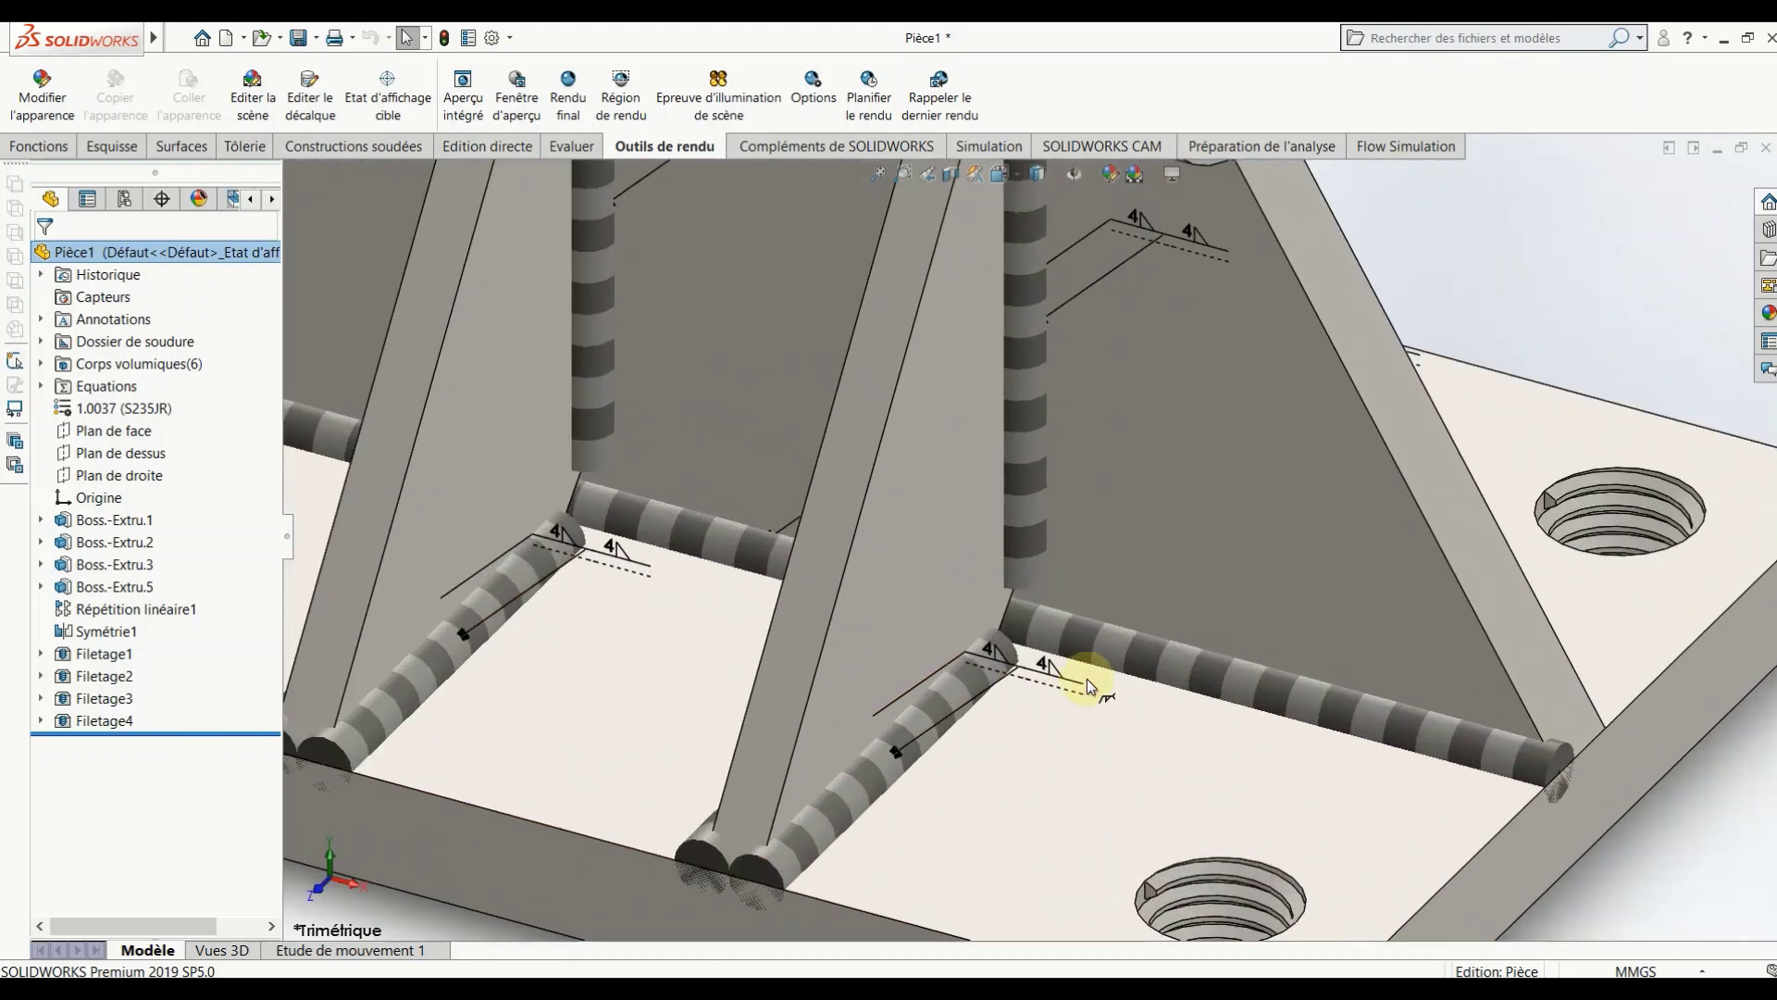
scroll(969, 595, down, 5)
scroll(1011, 575, up, 5)
scroll(1071, 527, up, 3)
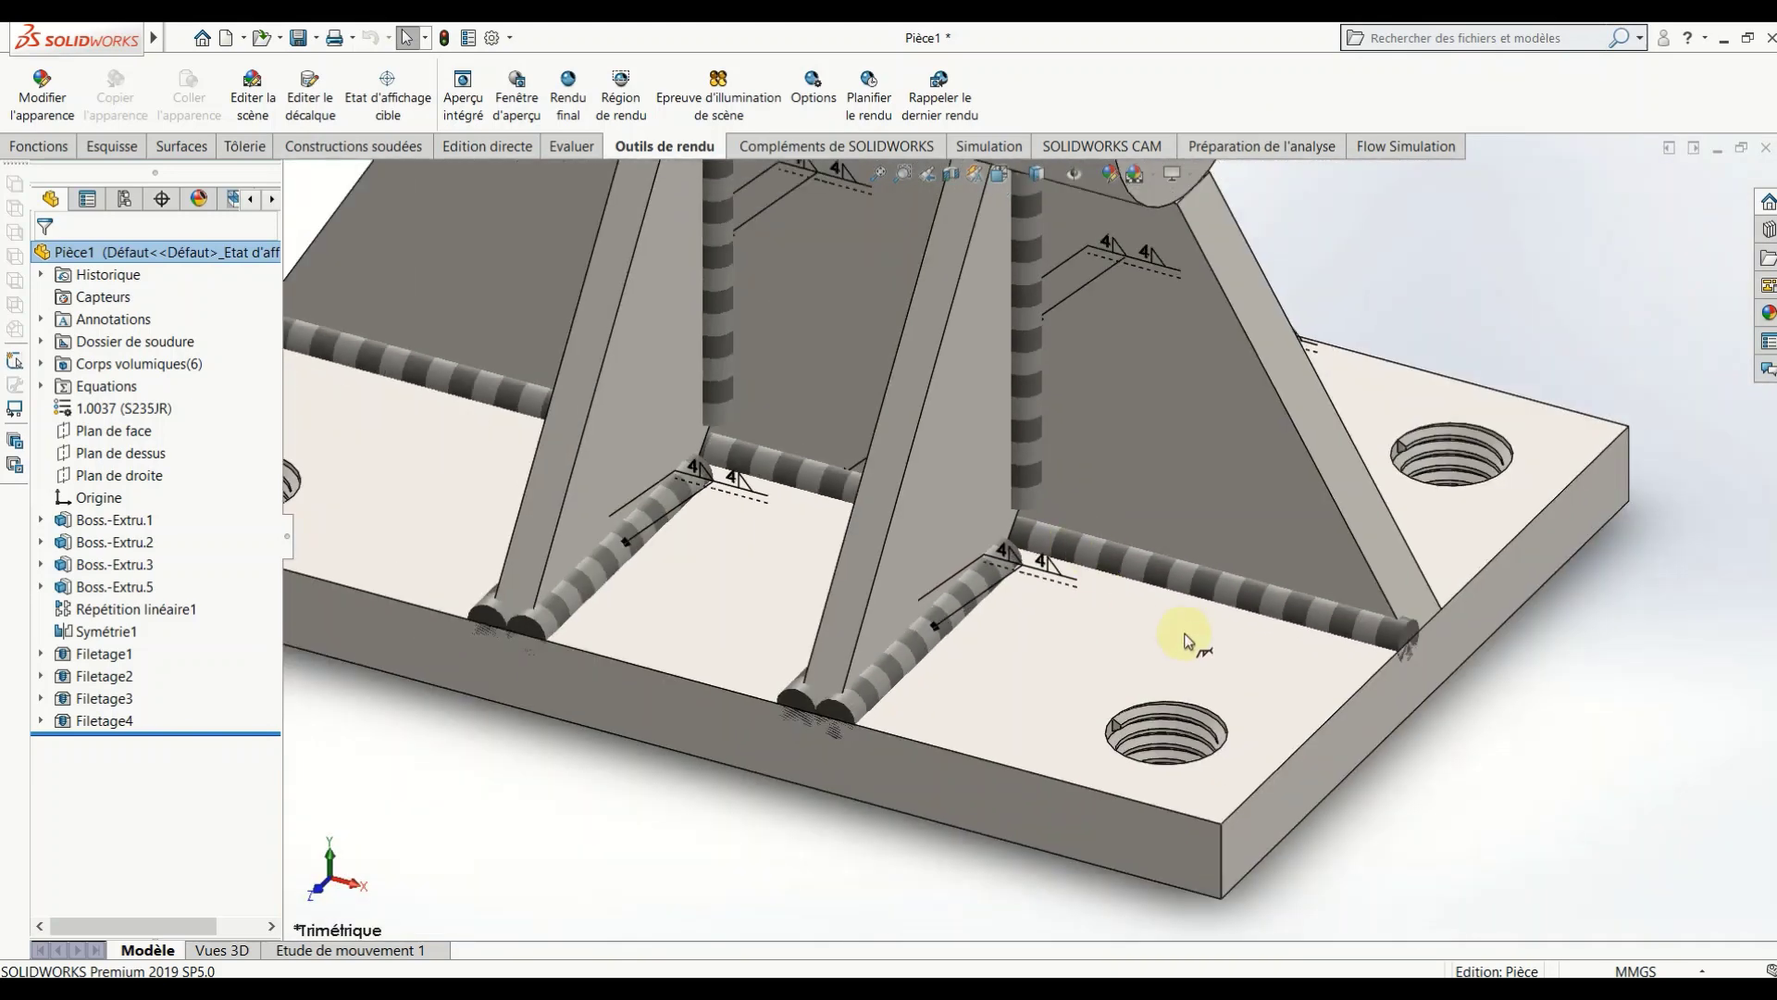
scroll(769, 574, up, 3)
scroll(581, 511, down, 3)
scroll(592, 514, down, 2)
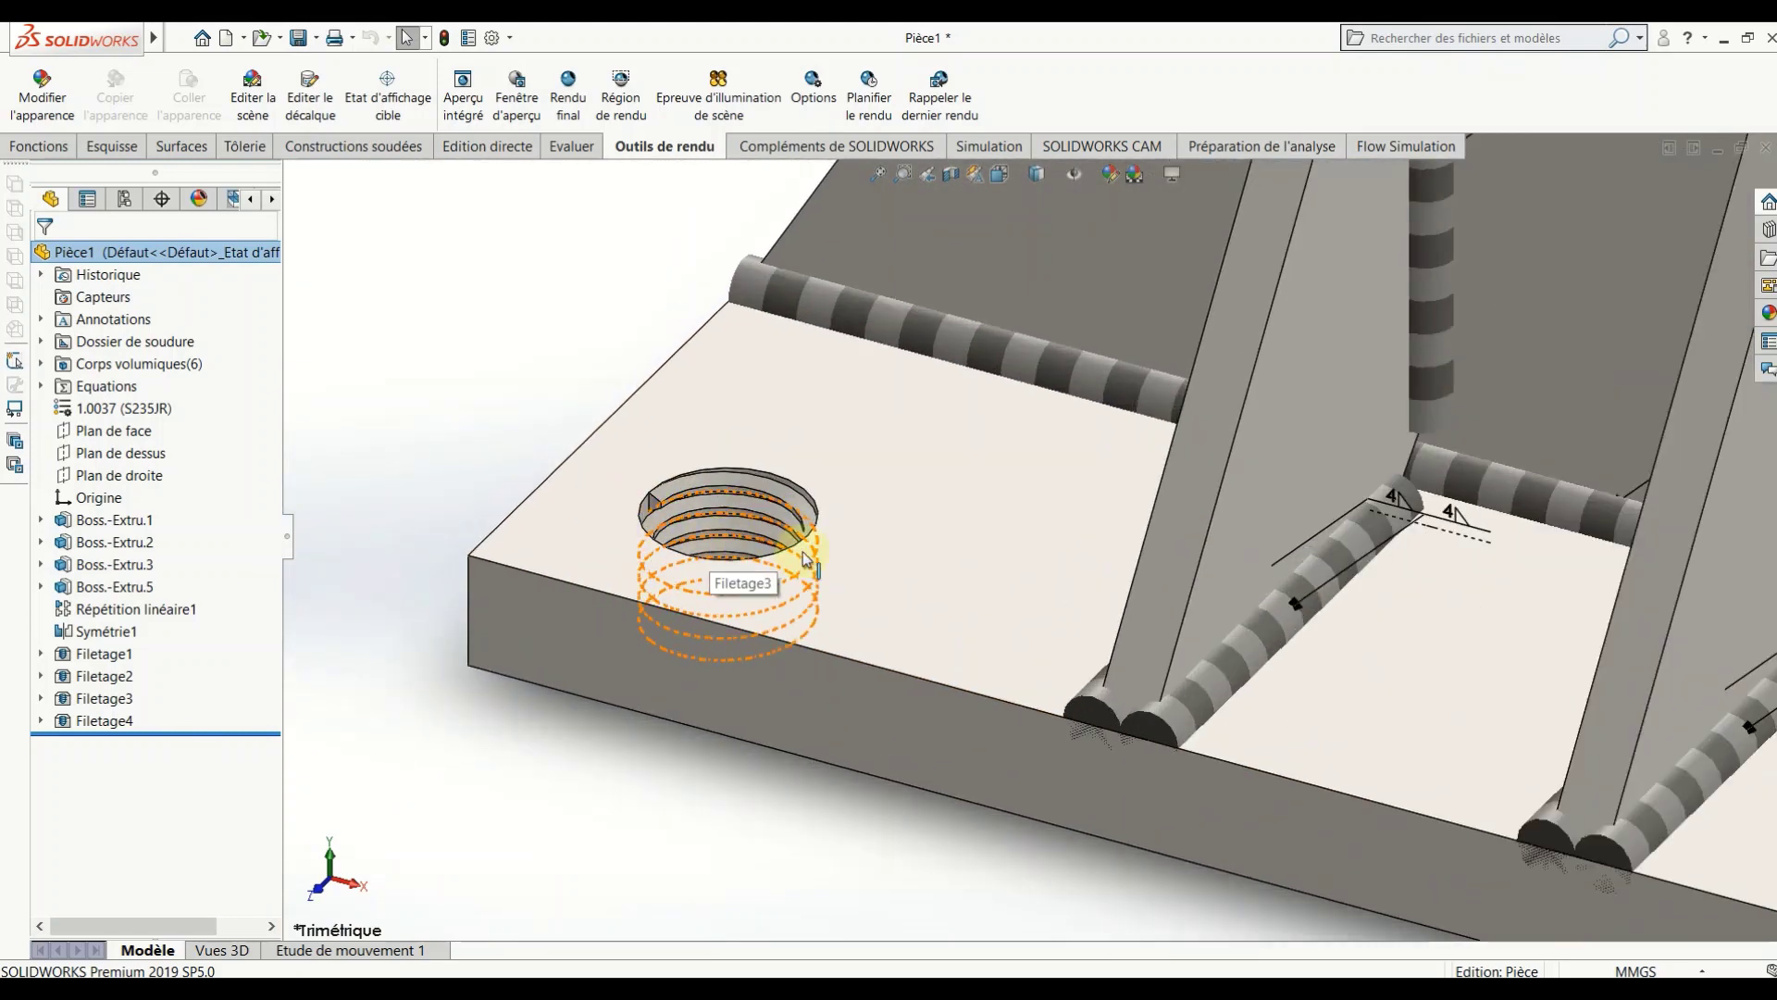
scroll(805, 556, down, 2)
scroll(791, 536, up, 3)
scroll(791, 546, up, 2)
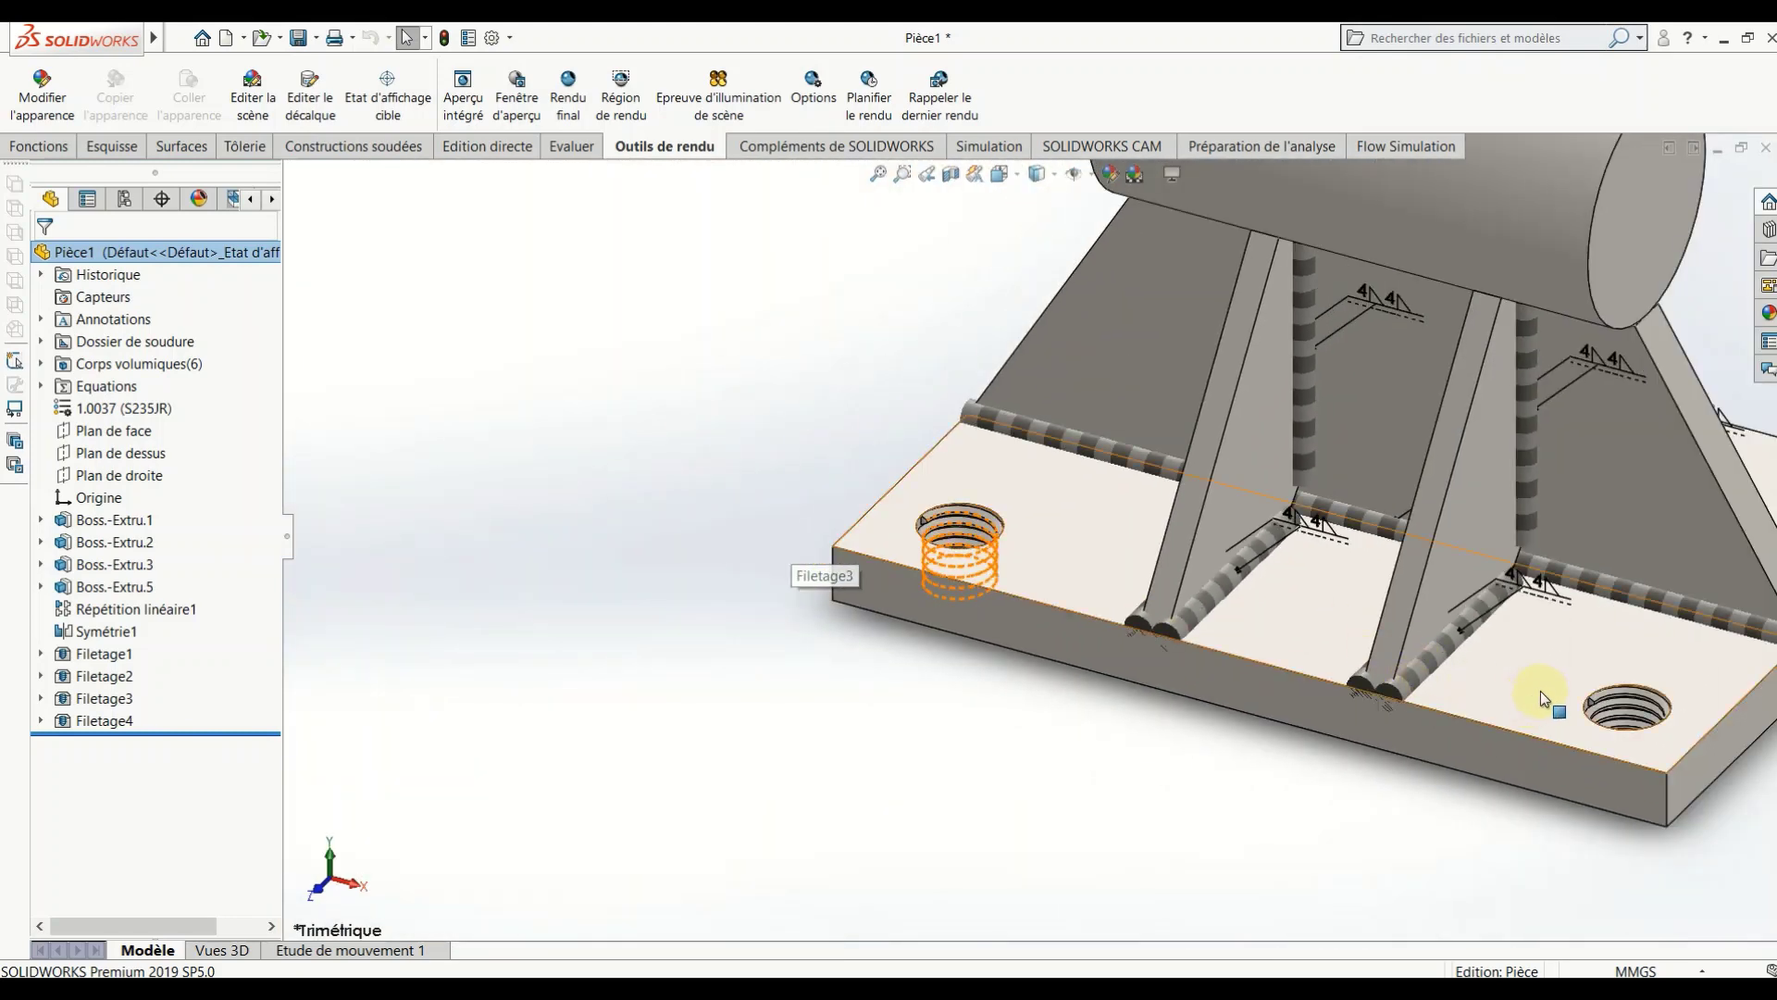
scroll(1541, 676, up, 3)
scroll(1458, 648, down, 2)
middle_drag(1408, 635, 1436, 623)
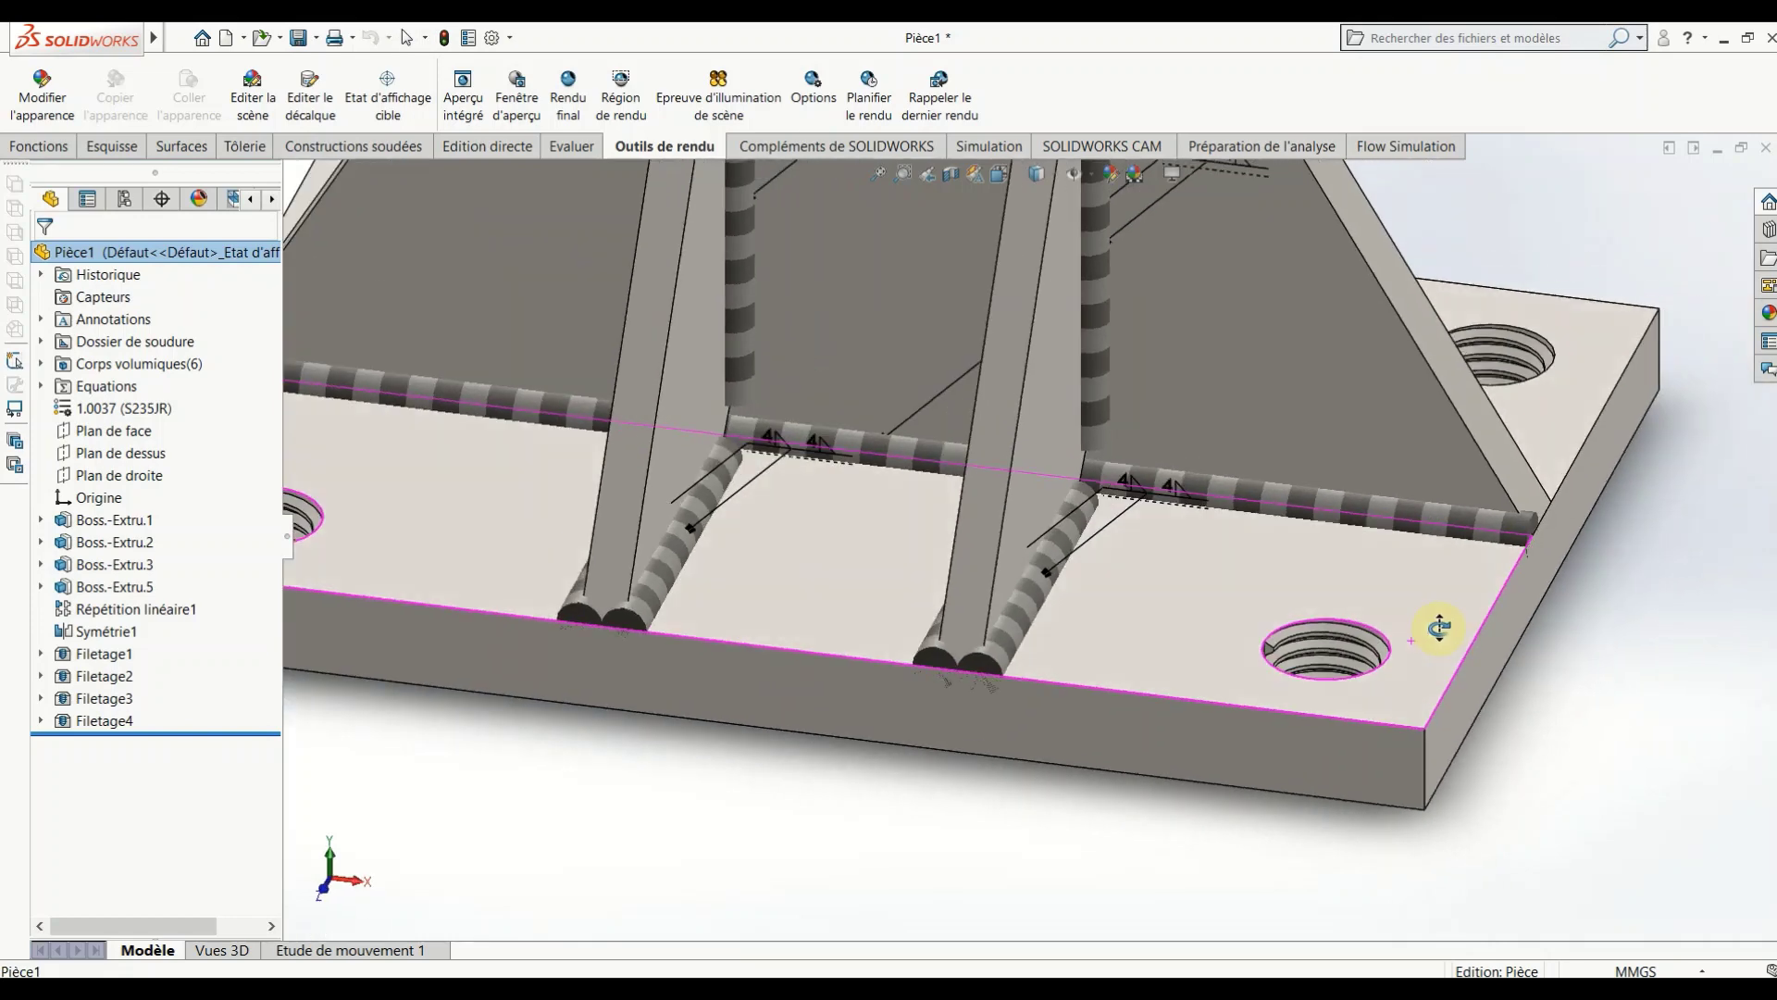
scroll(1436, 623, up, 3)
mouse_move(1269, 568)
middle_down()
mouse_move(1095, 496)
mouse_move(1075, 520)
middle_up()
scroll(1126, 488, down, 3)
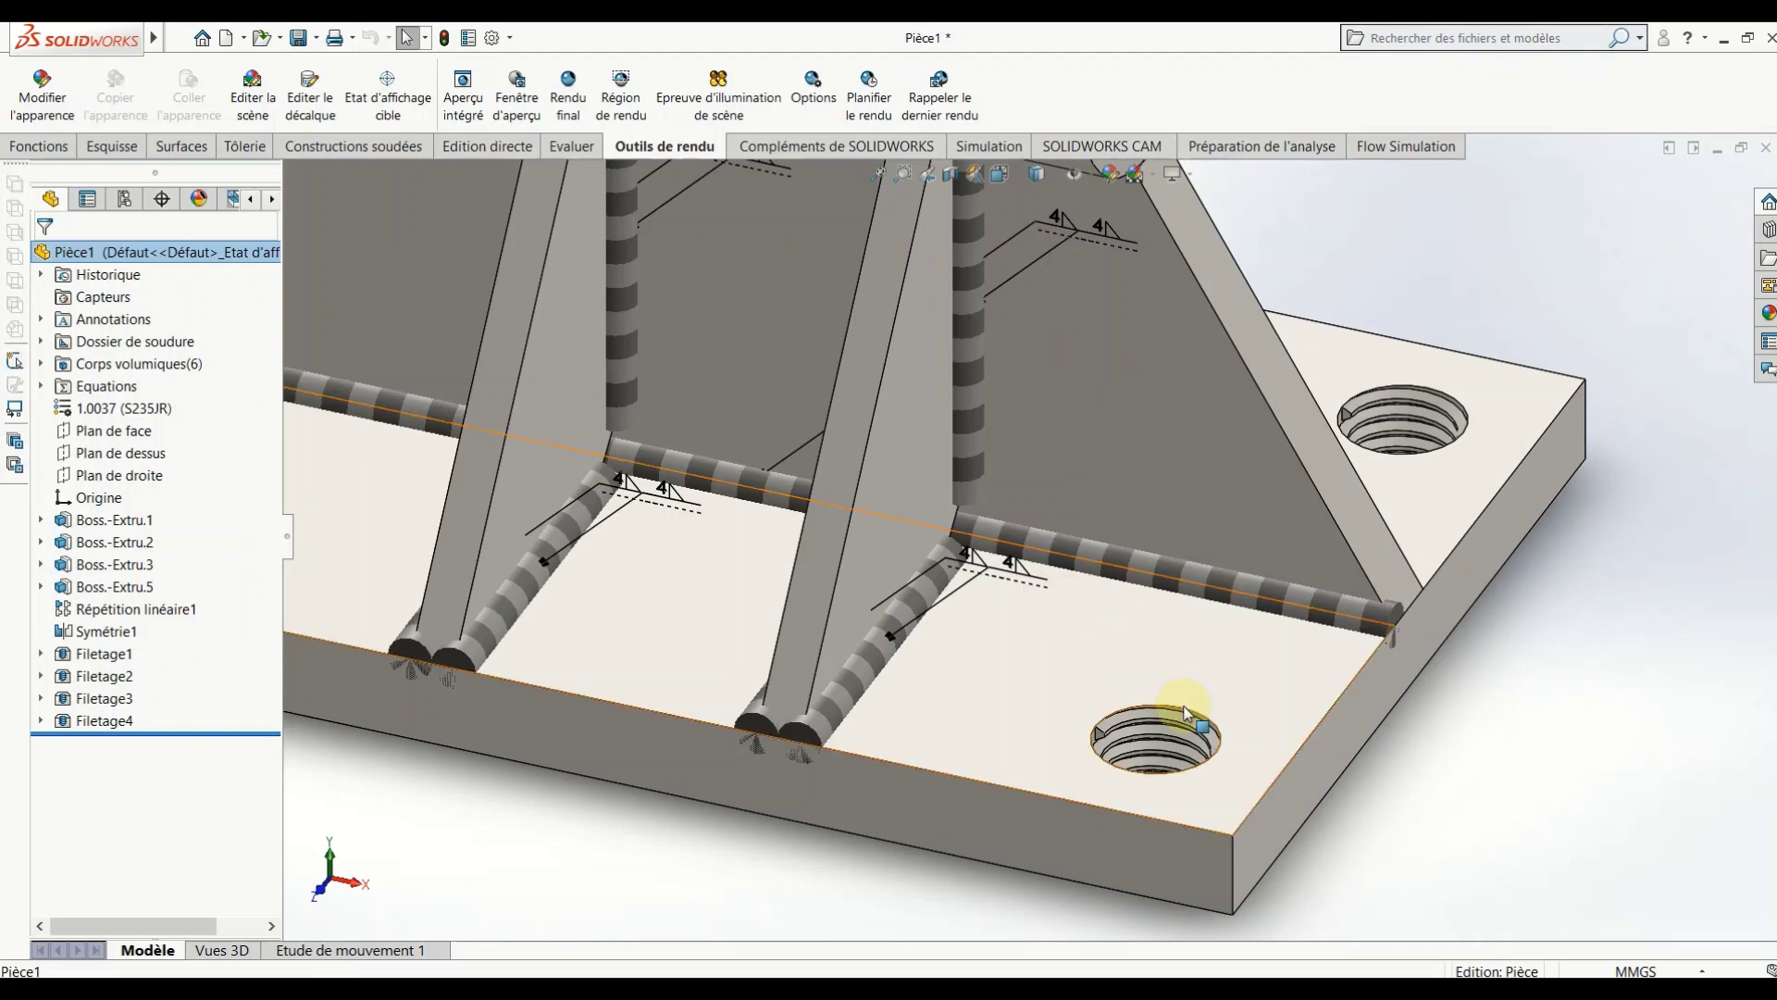
scroll(1188, 720, down, 2)
scroll(1176, 741, down, 2)
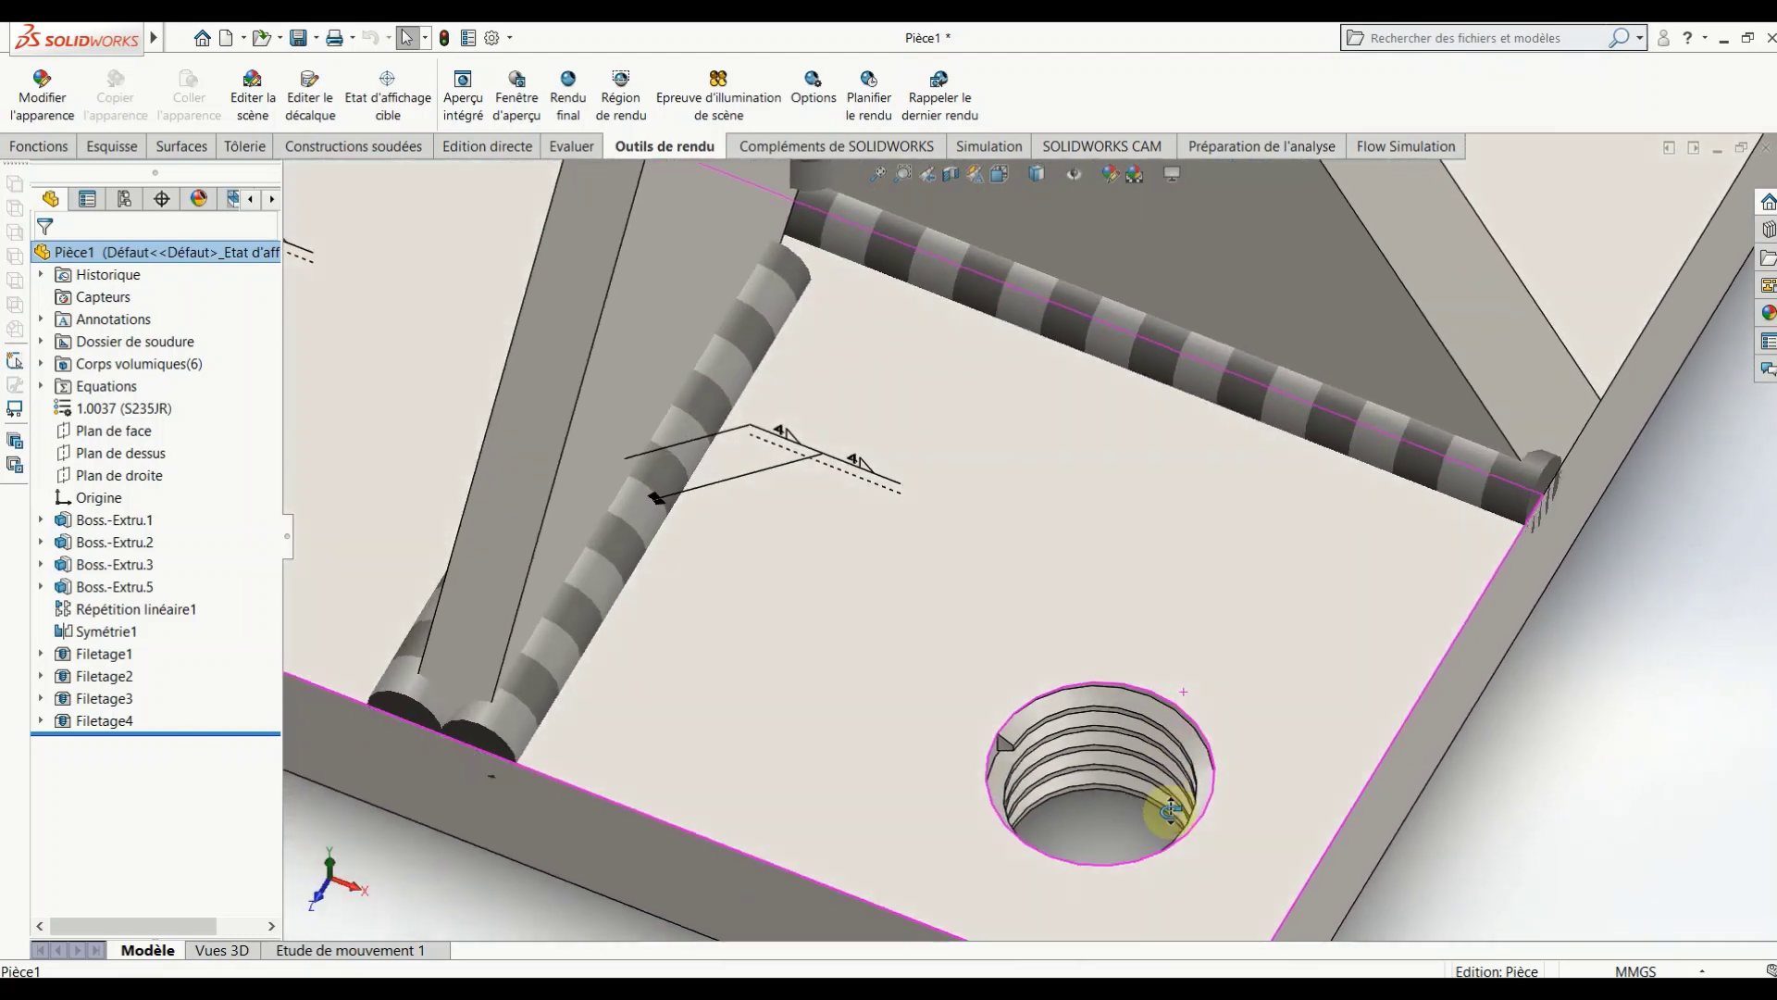
scroll(1157, 796, down, 2)
scroll(1085, 724, down, 2)
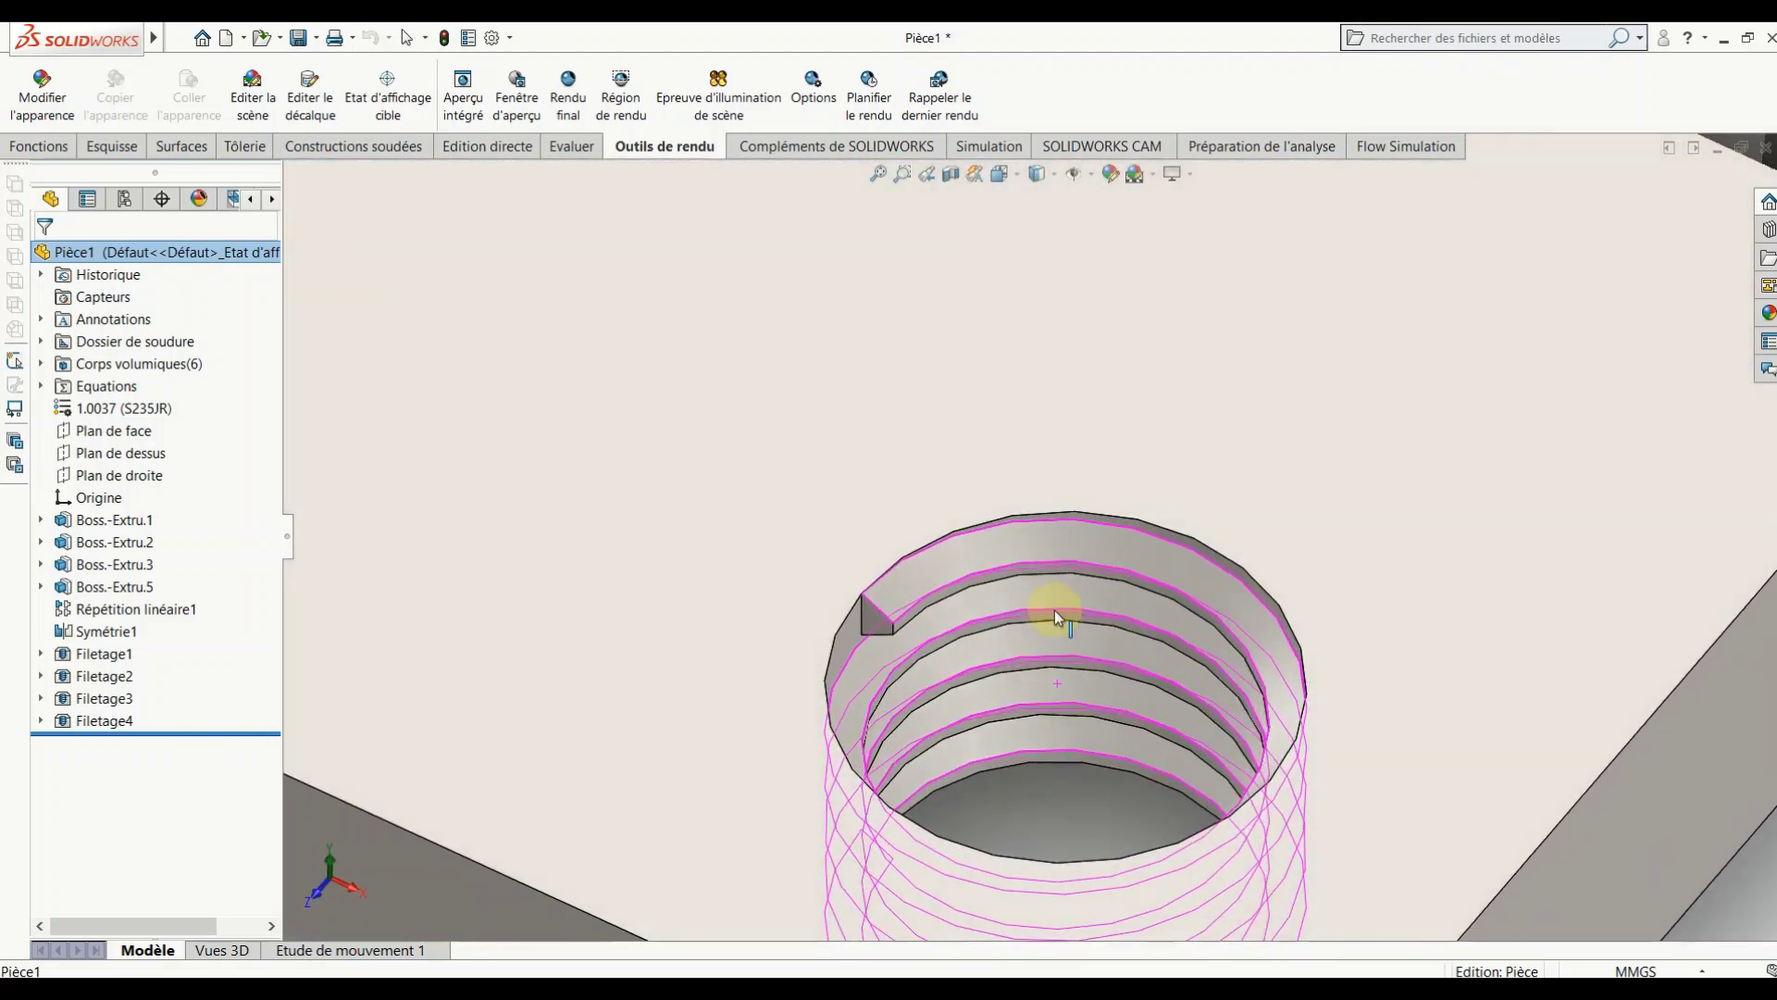
scroll(1114, 596, up, 3)
key(f)
scroll(914, 343, down, 4)
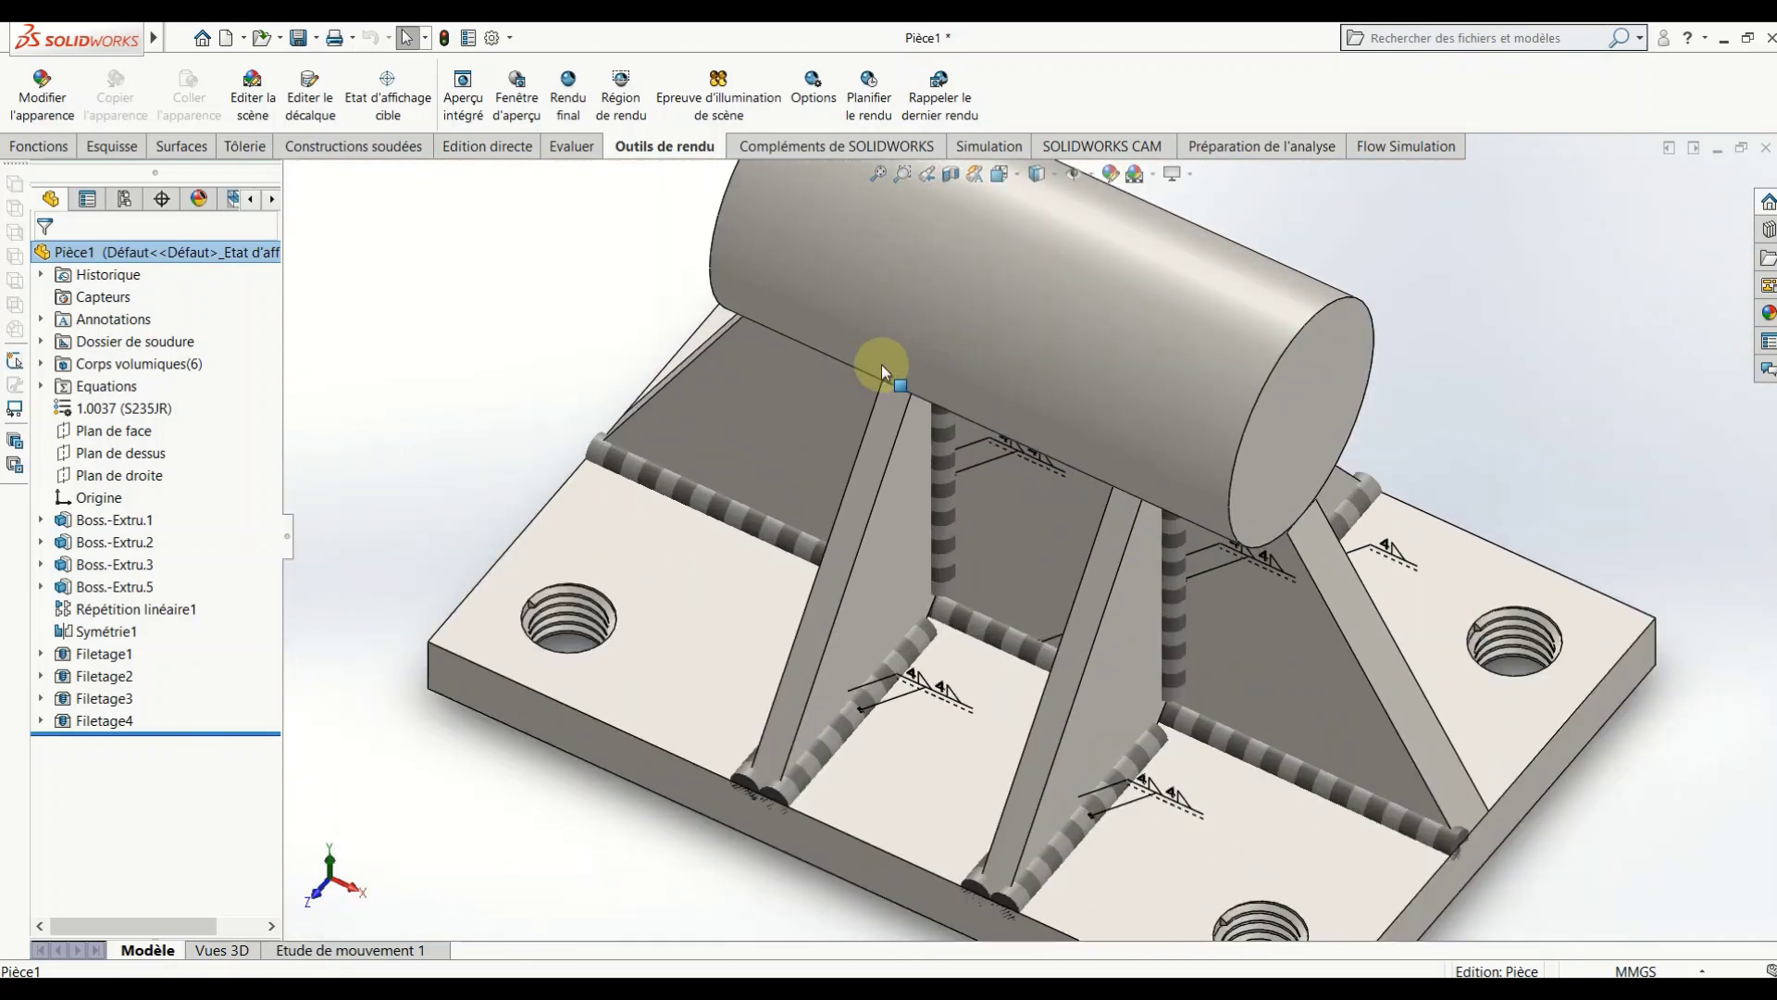
Step: Create a new part and start a sketch on the top plane
click(189, 37)
click(607, 262)
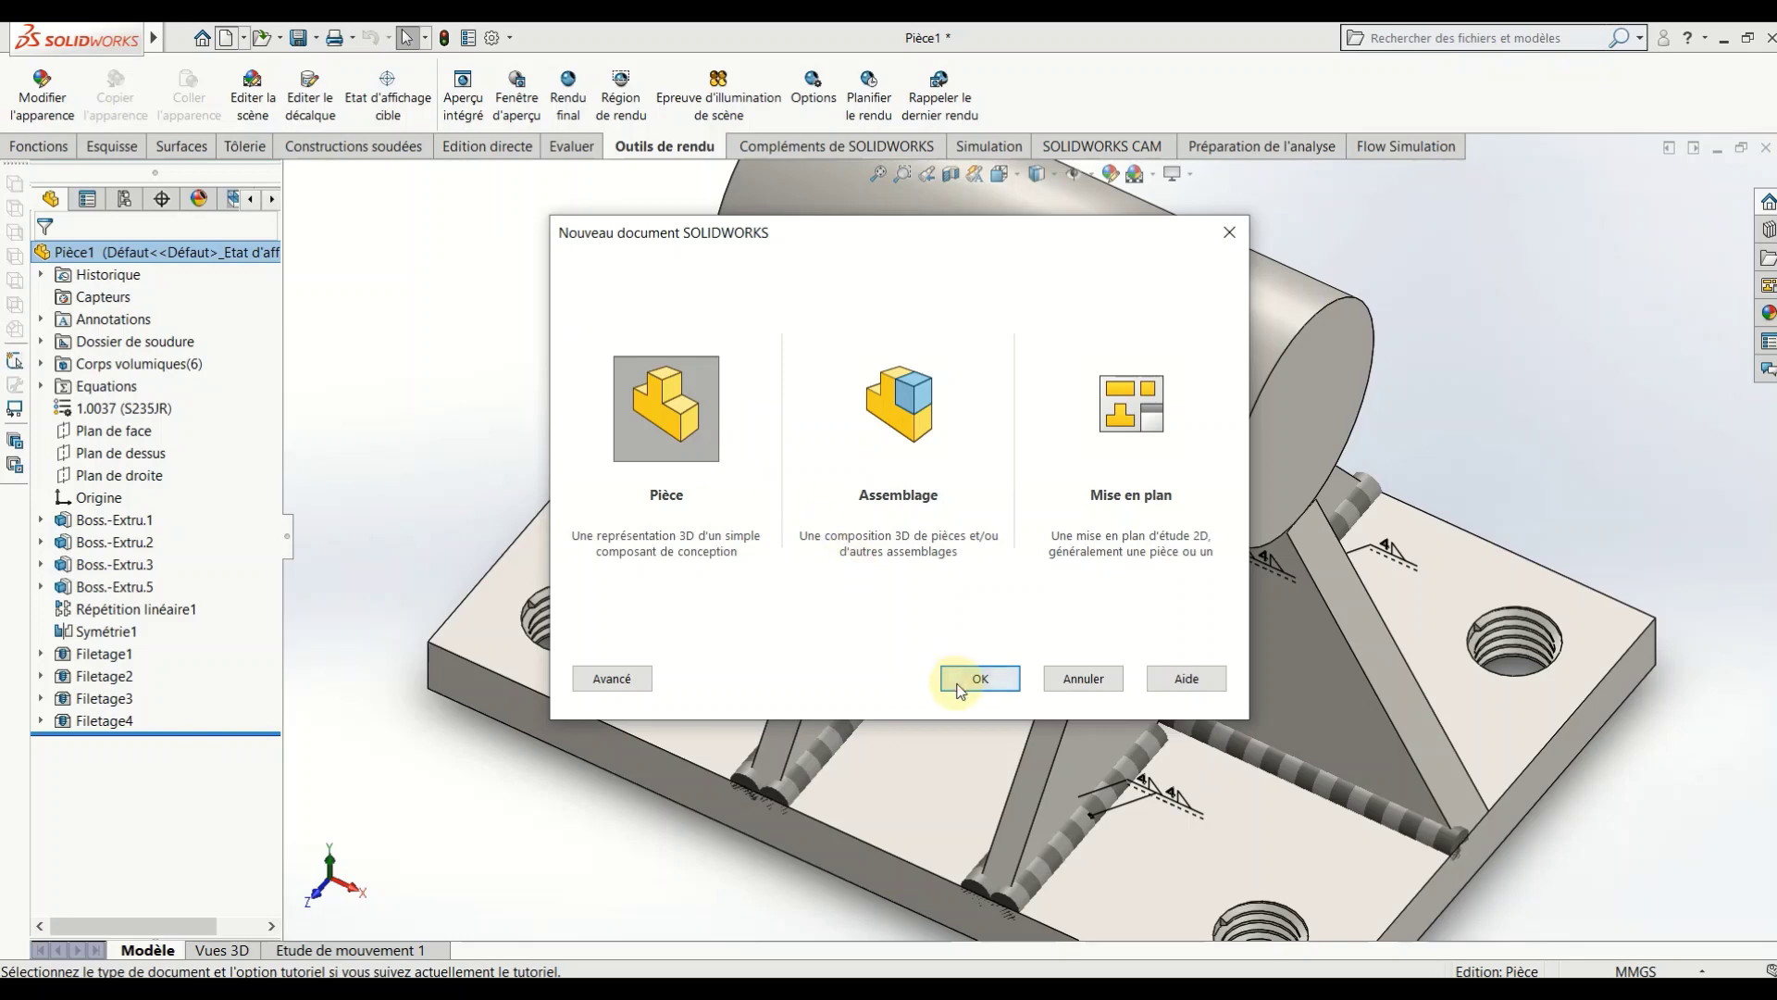
click(958, 686)
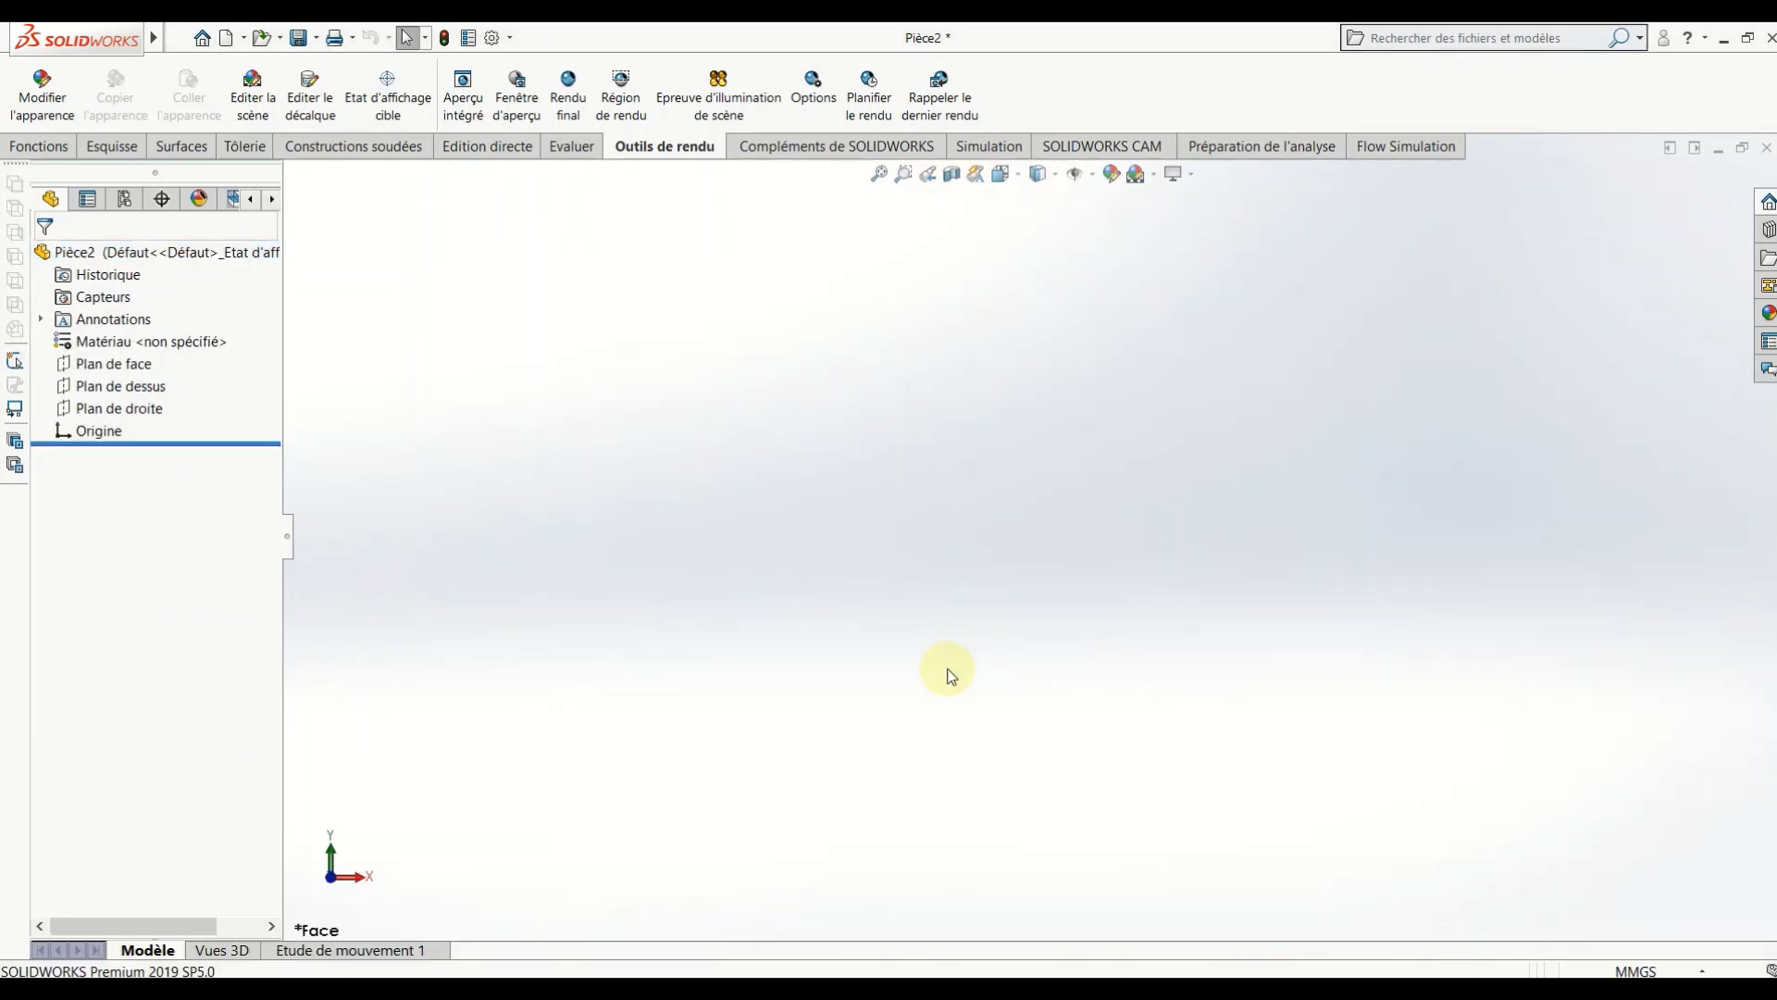
click(111, 385)
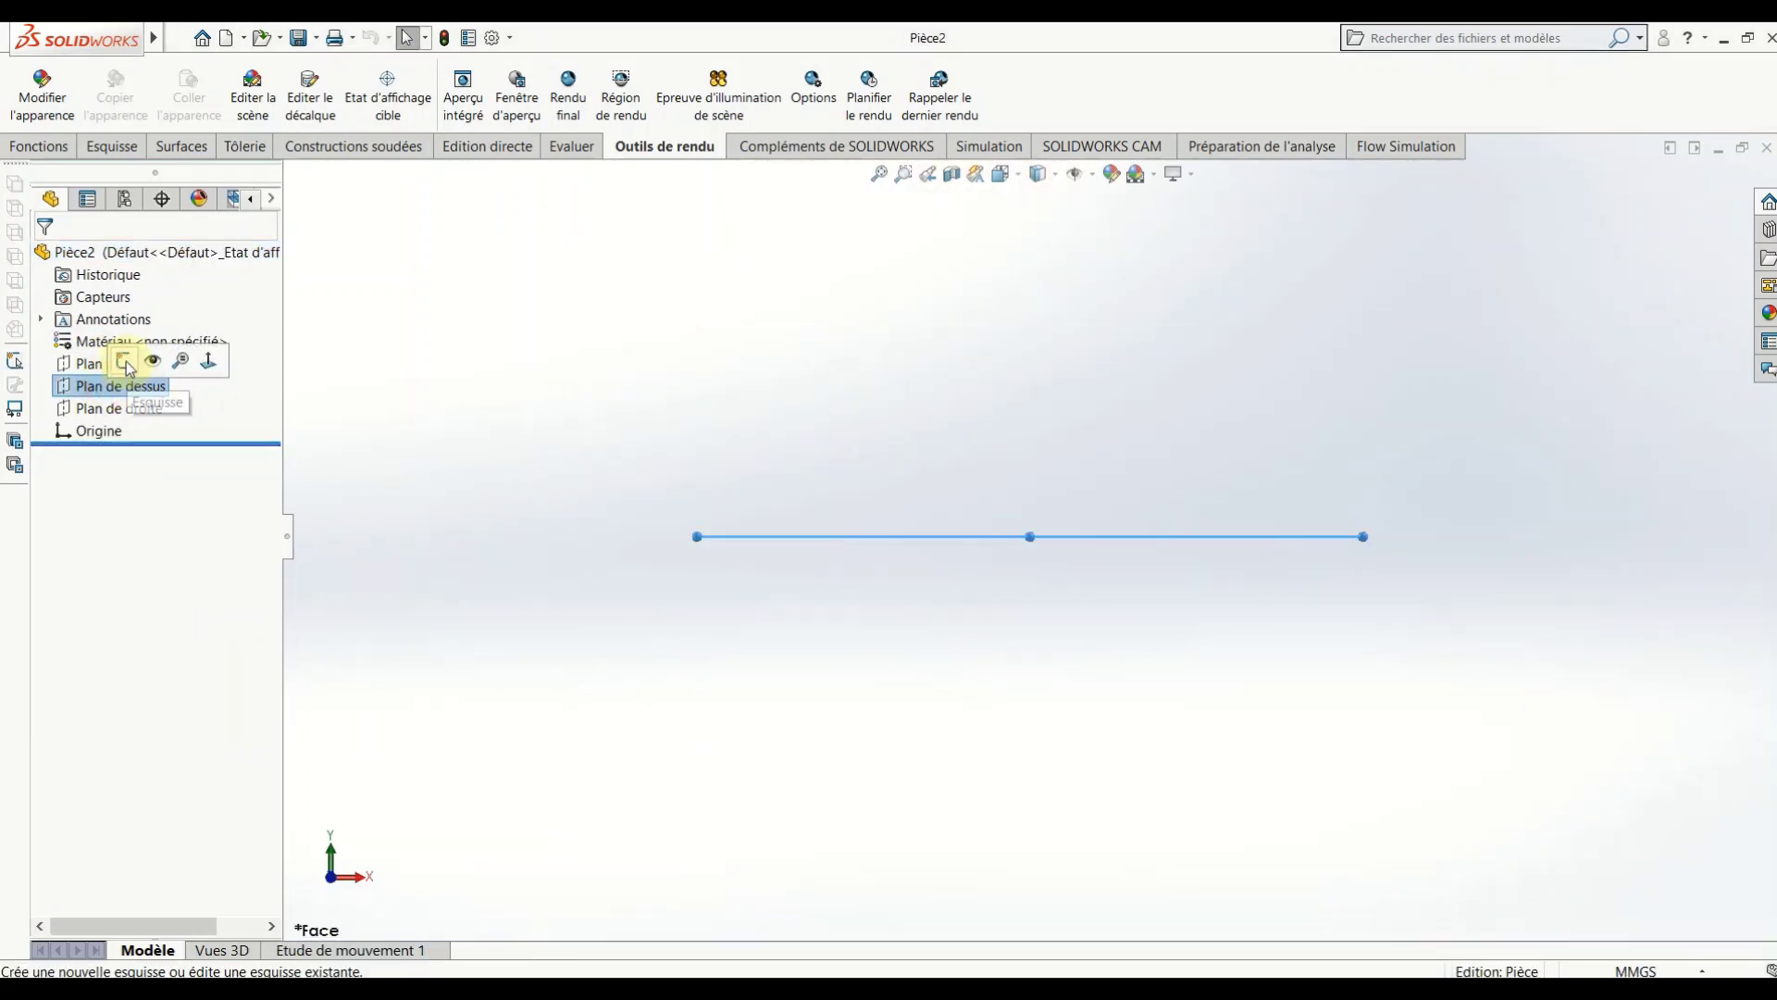
click(124, 361)
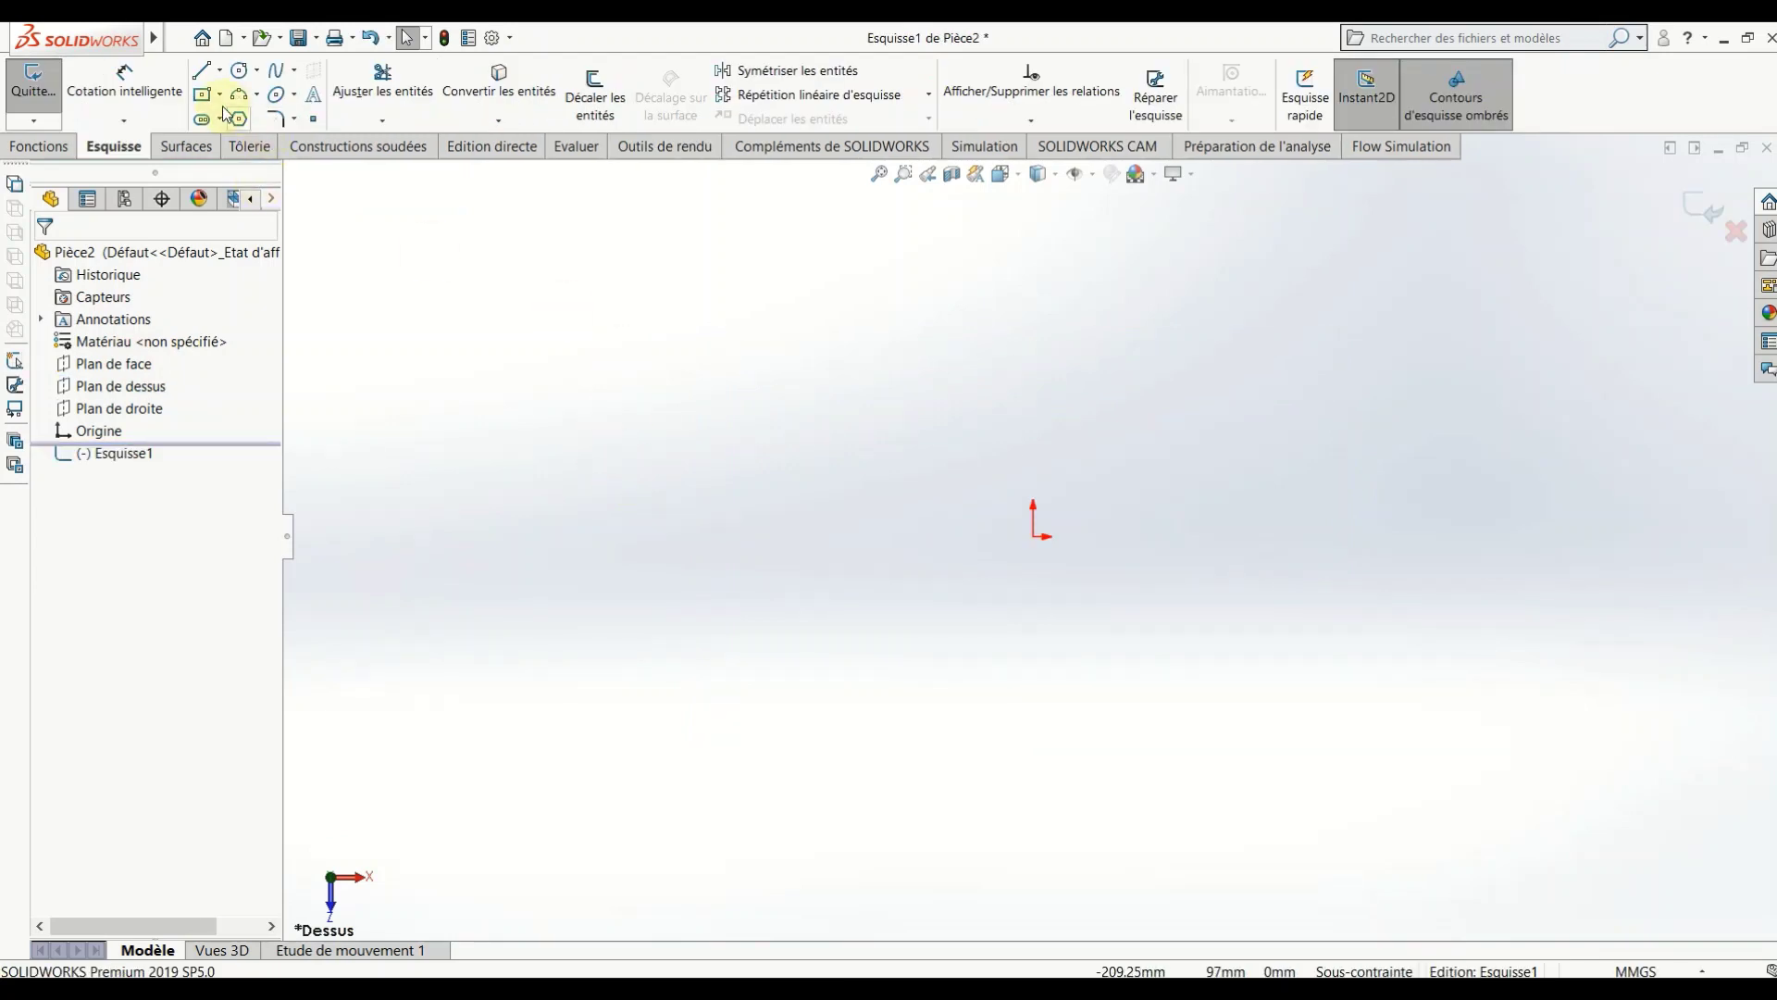
Step: Draw a centre rectangle anchored at the origin
click(218, 95)
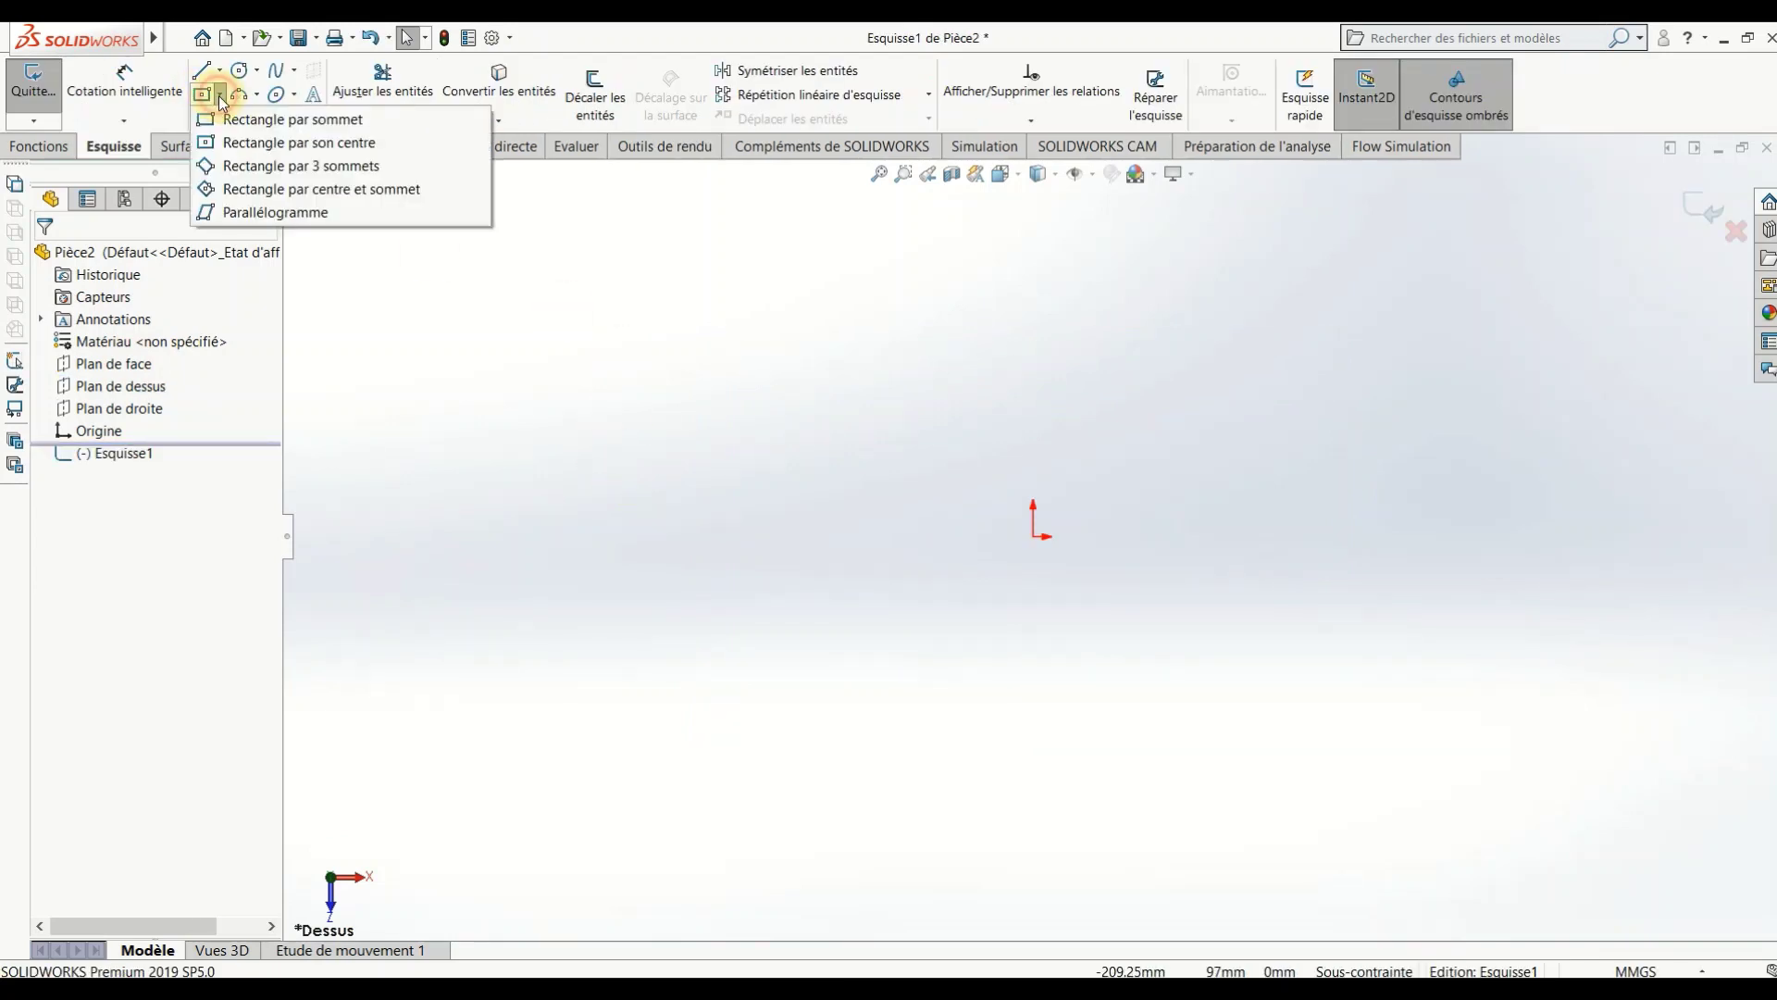
click(252, 144)
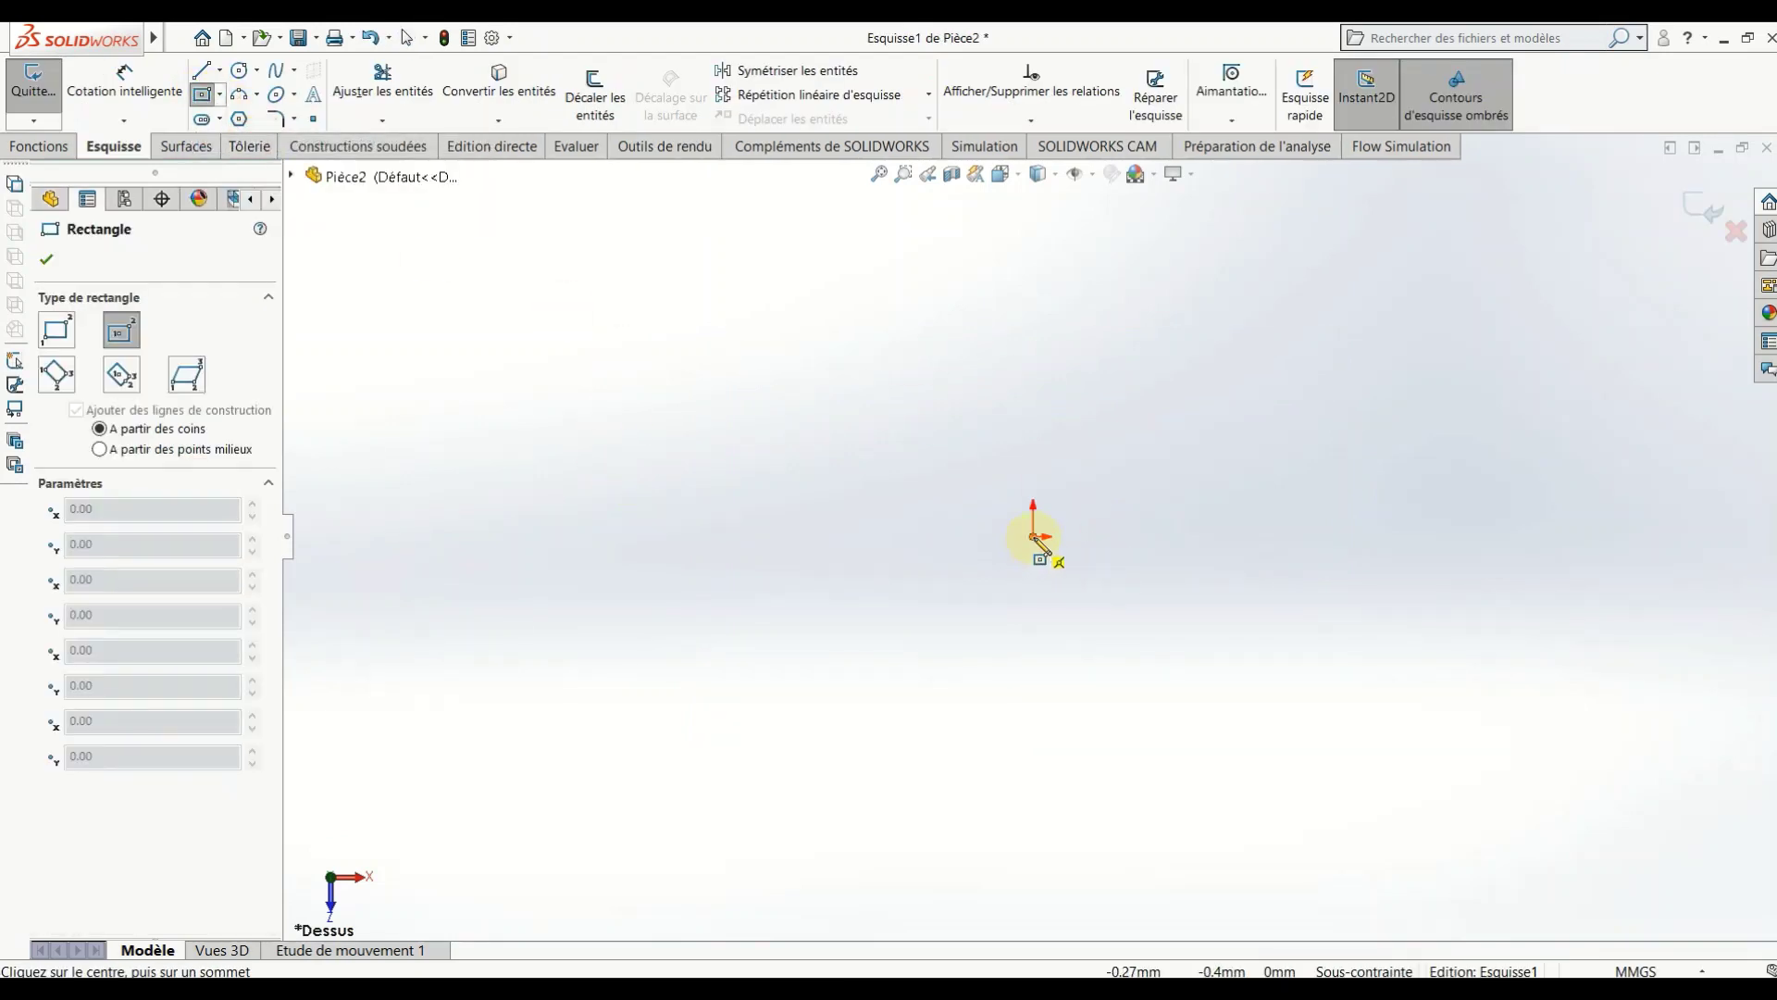
click(1032, 536)
click(1334, 380)
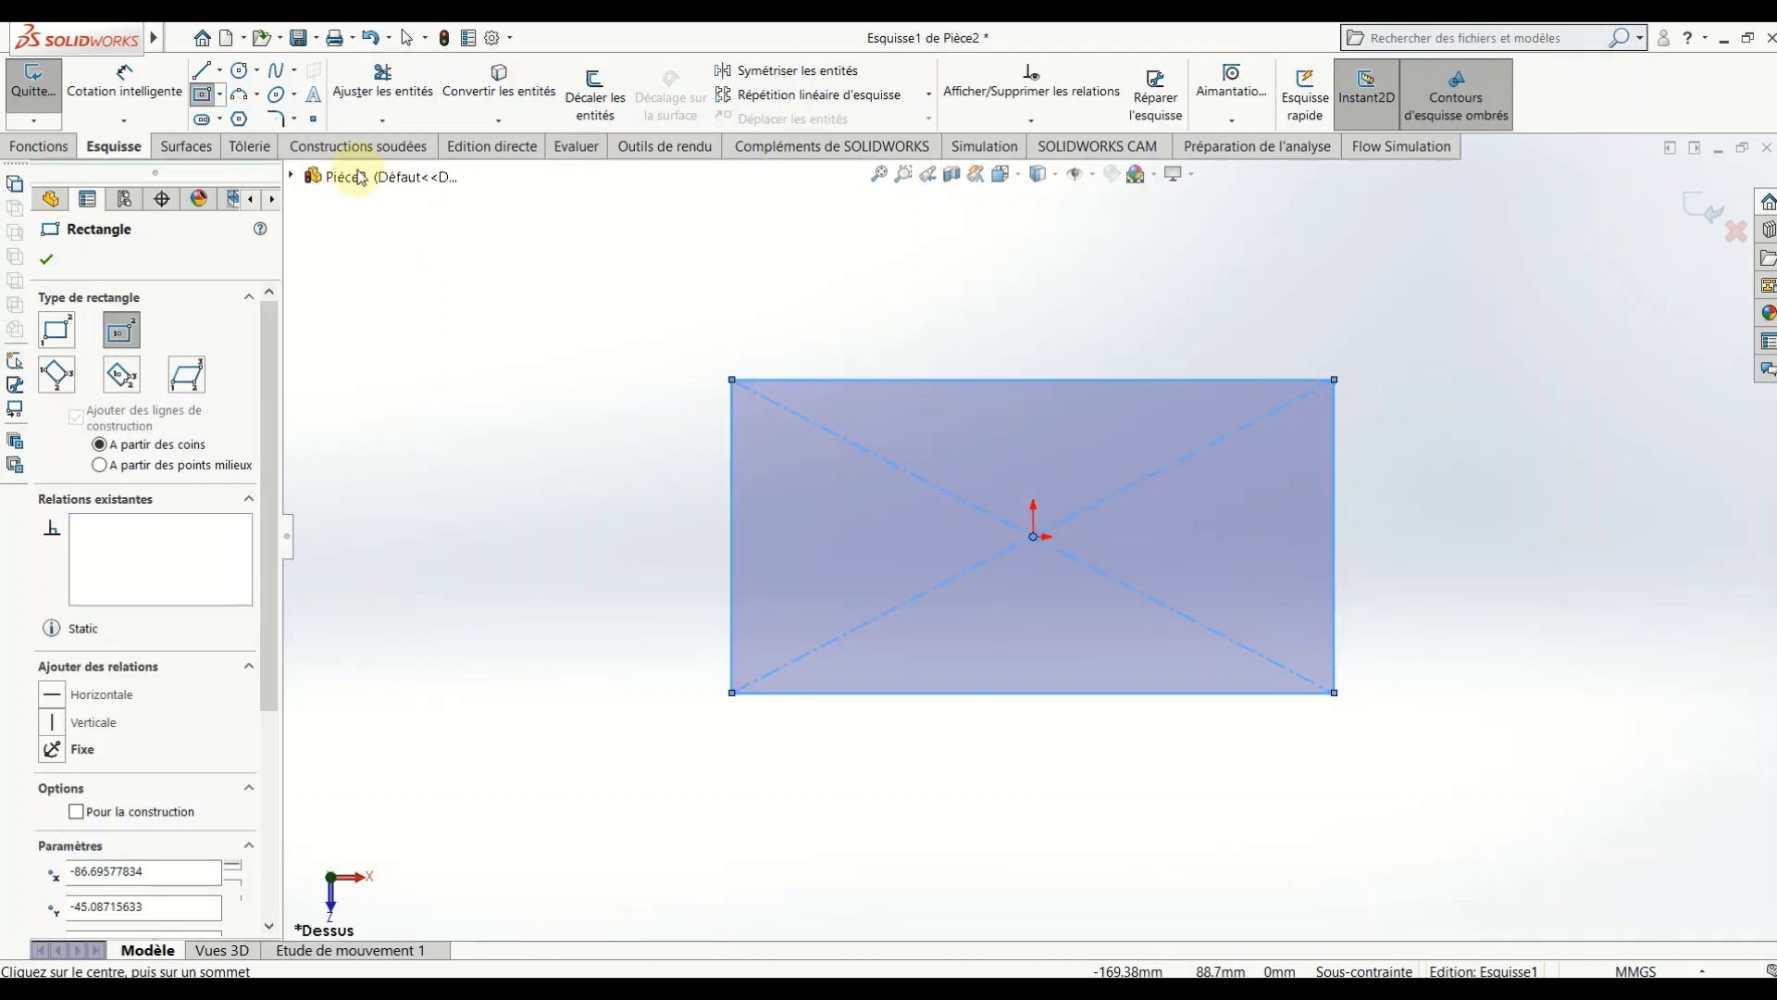
Step: Dimension the rectangle 150 mm wide and 100 mm high
click(124, 88)
click(1052, 328)
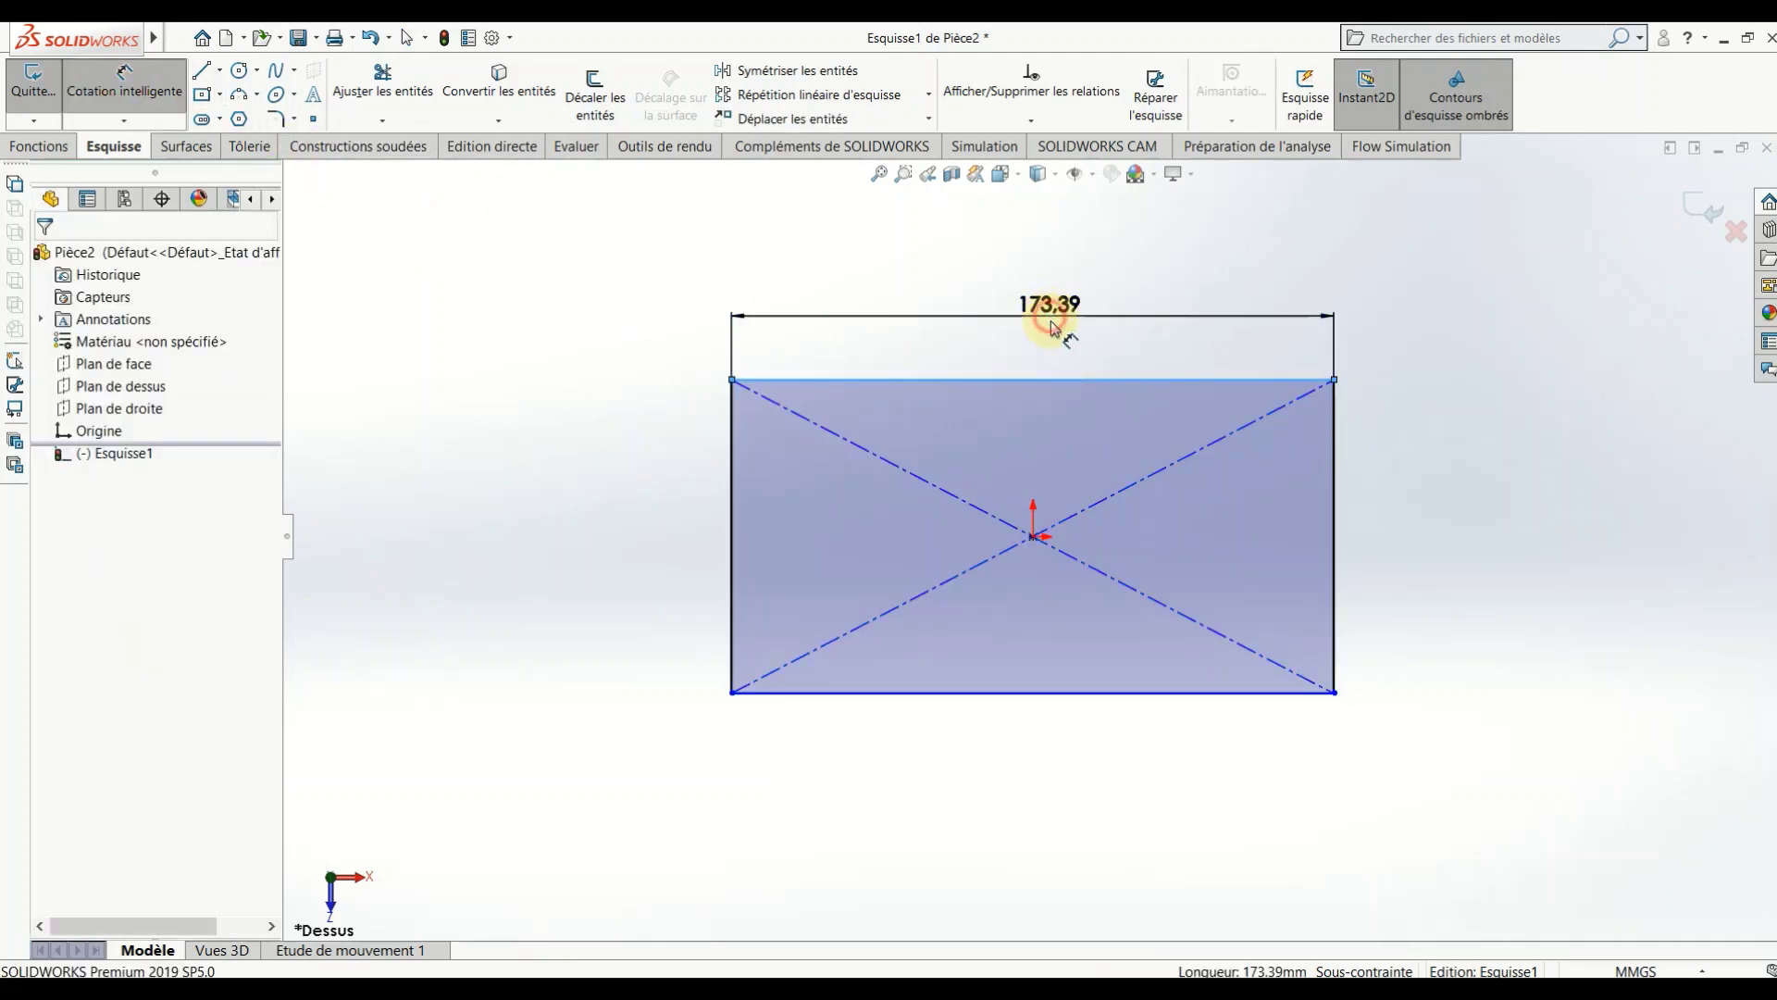
text(150)
key(Return)
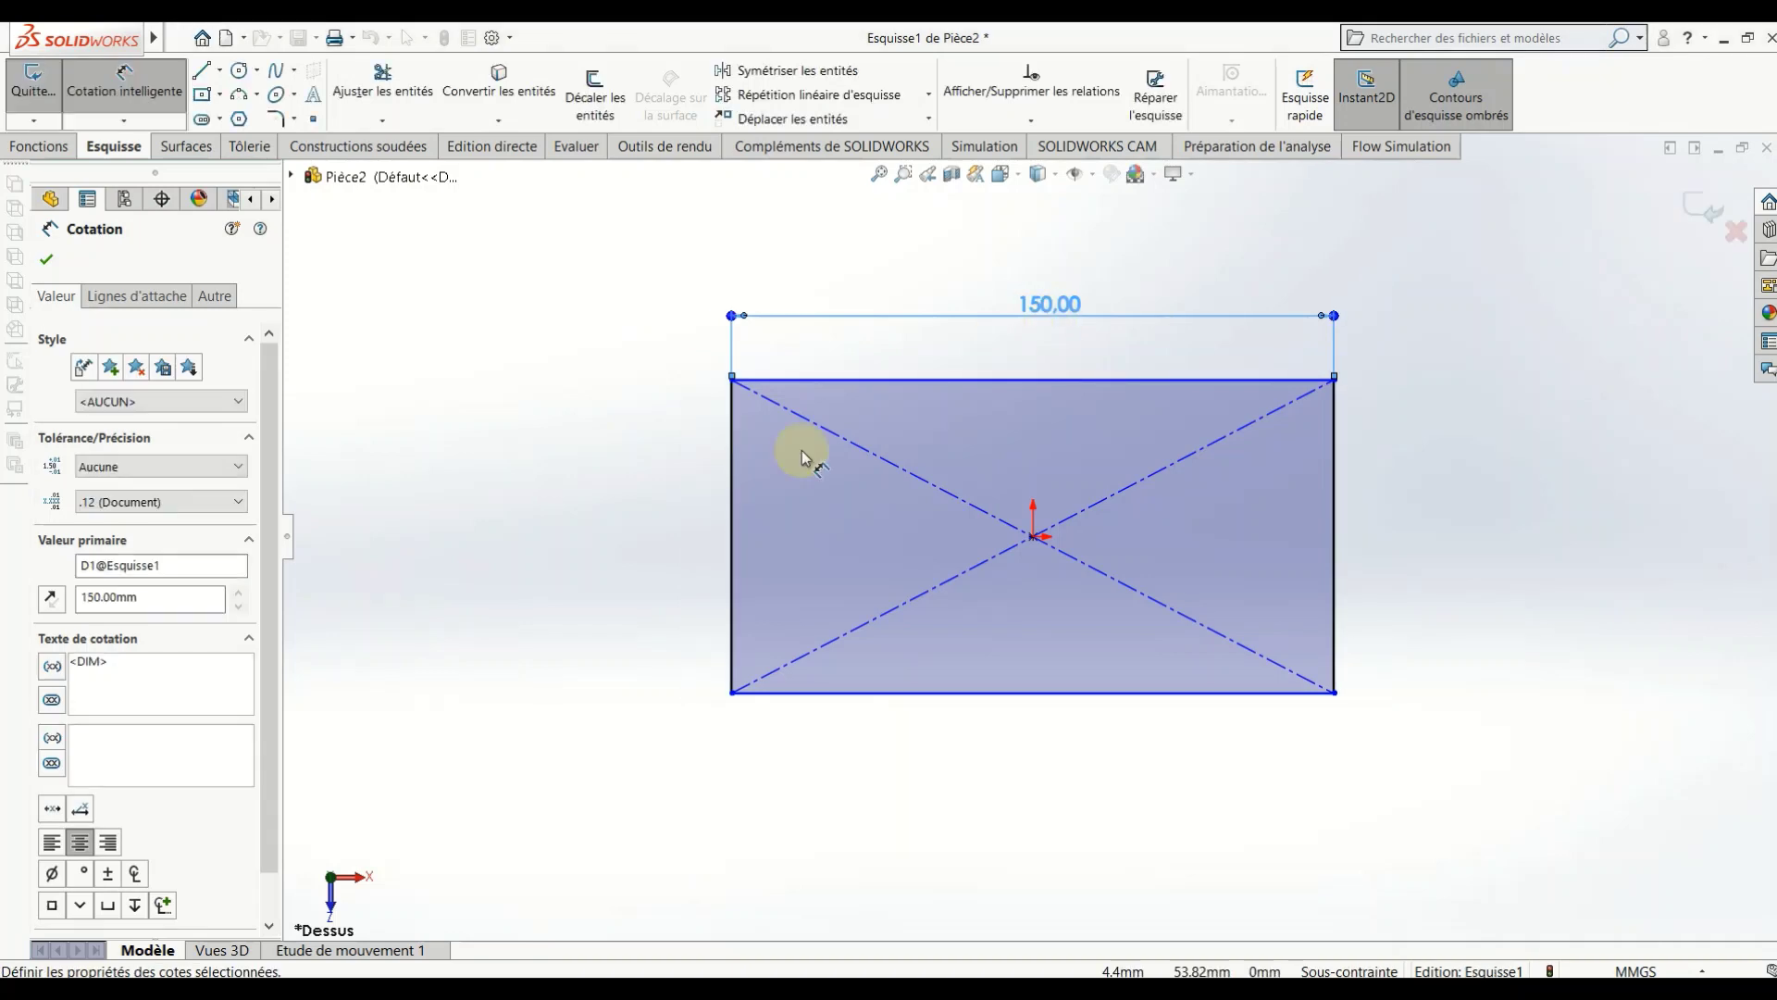
click(727, 512)
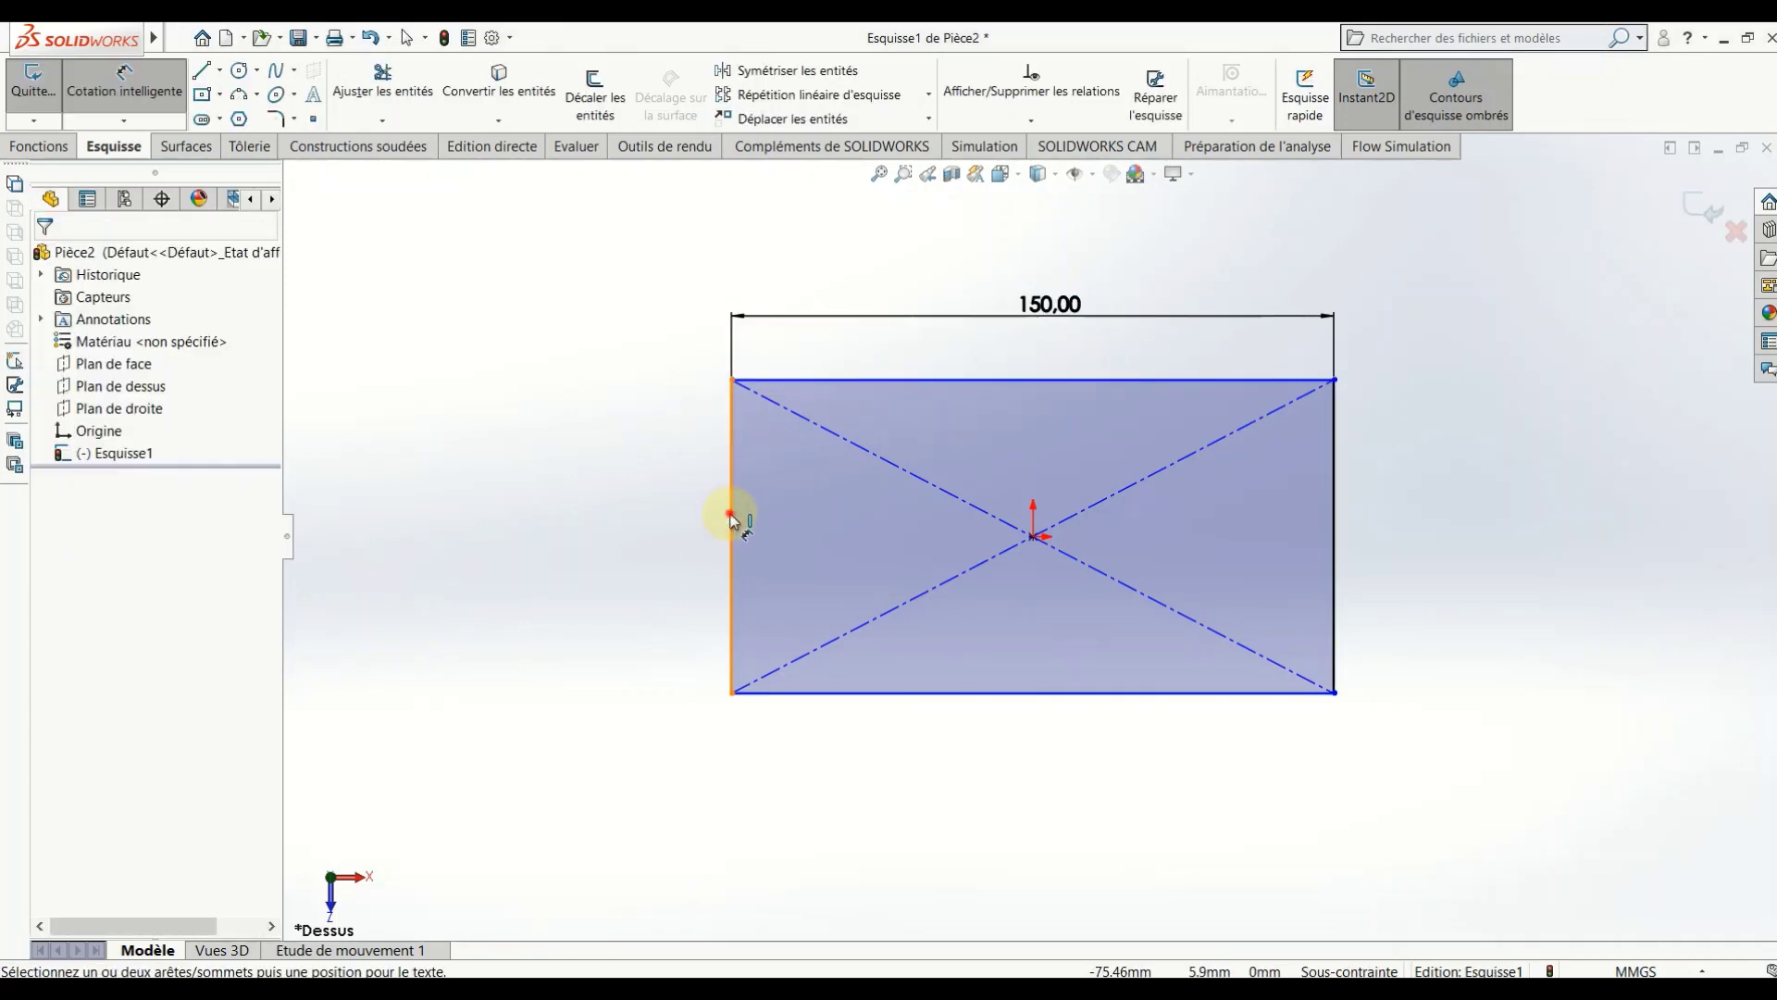
click(659, 509)
text(100)
key(Return)
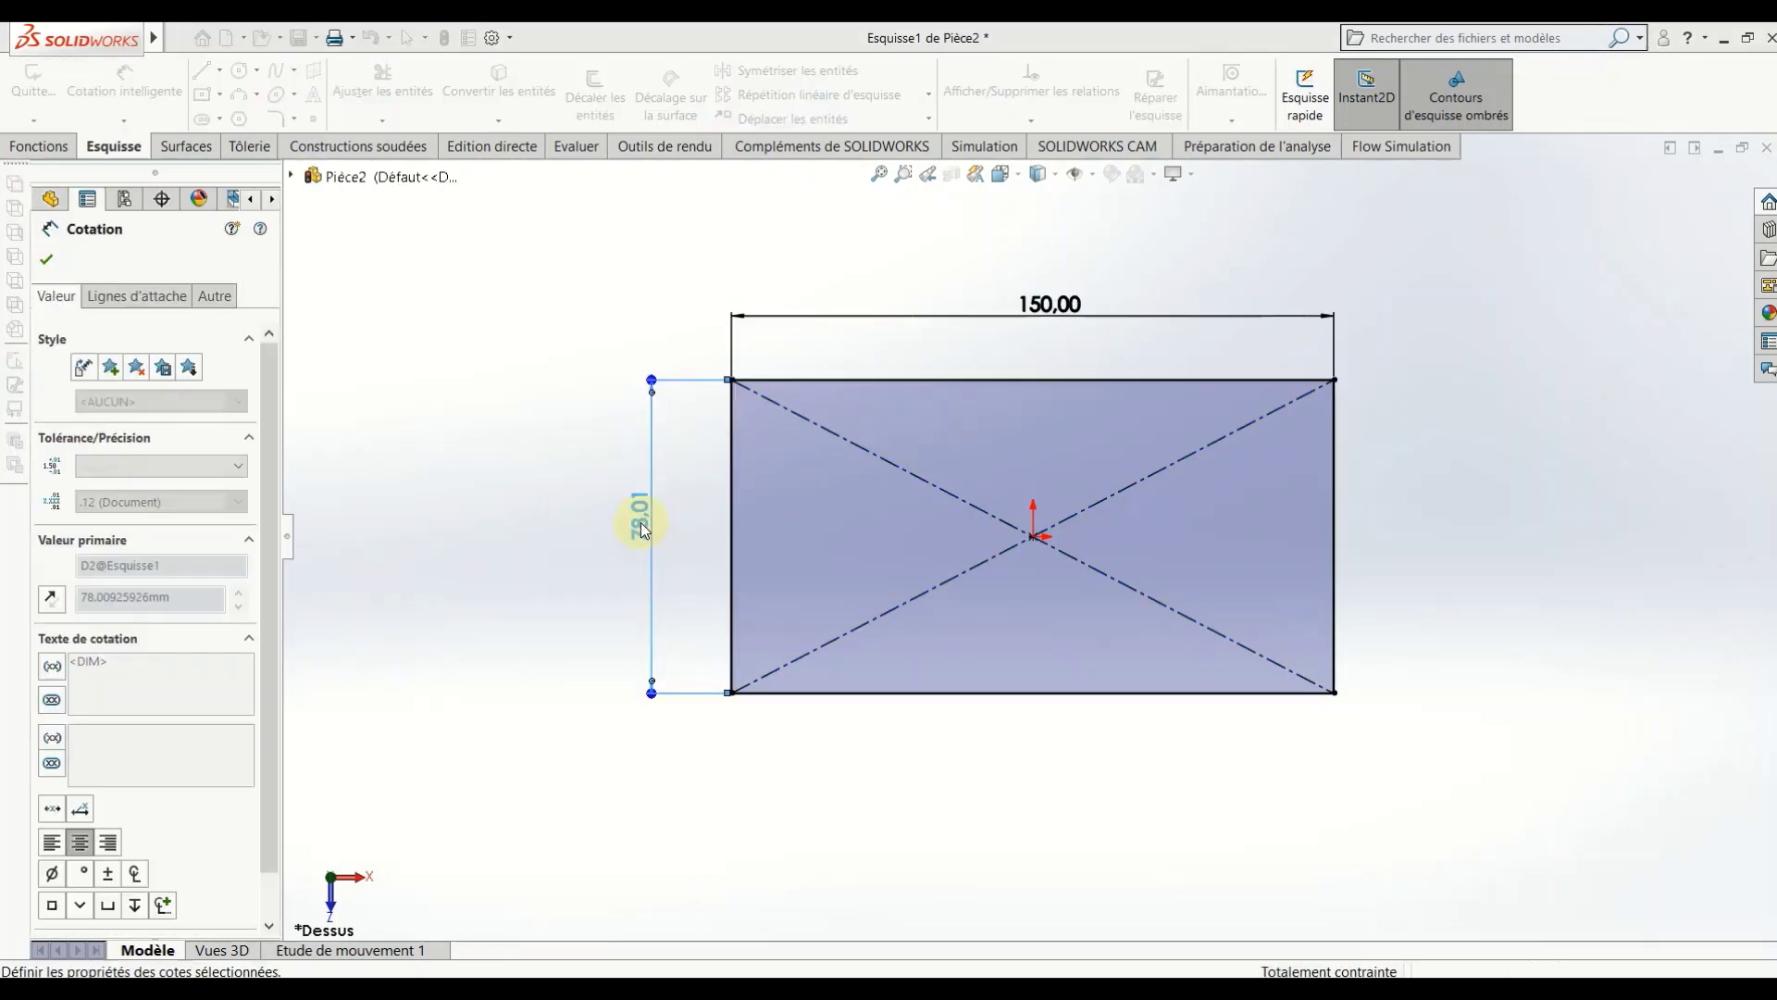
click(493, 527)
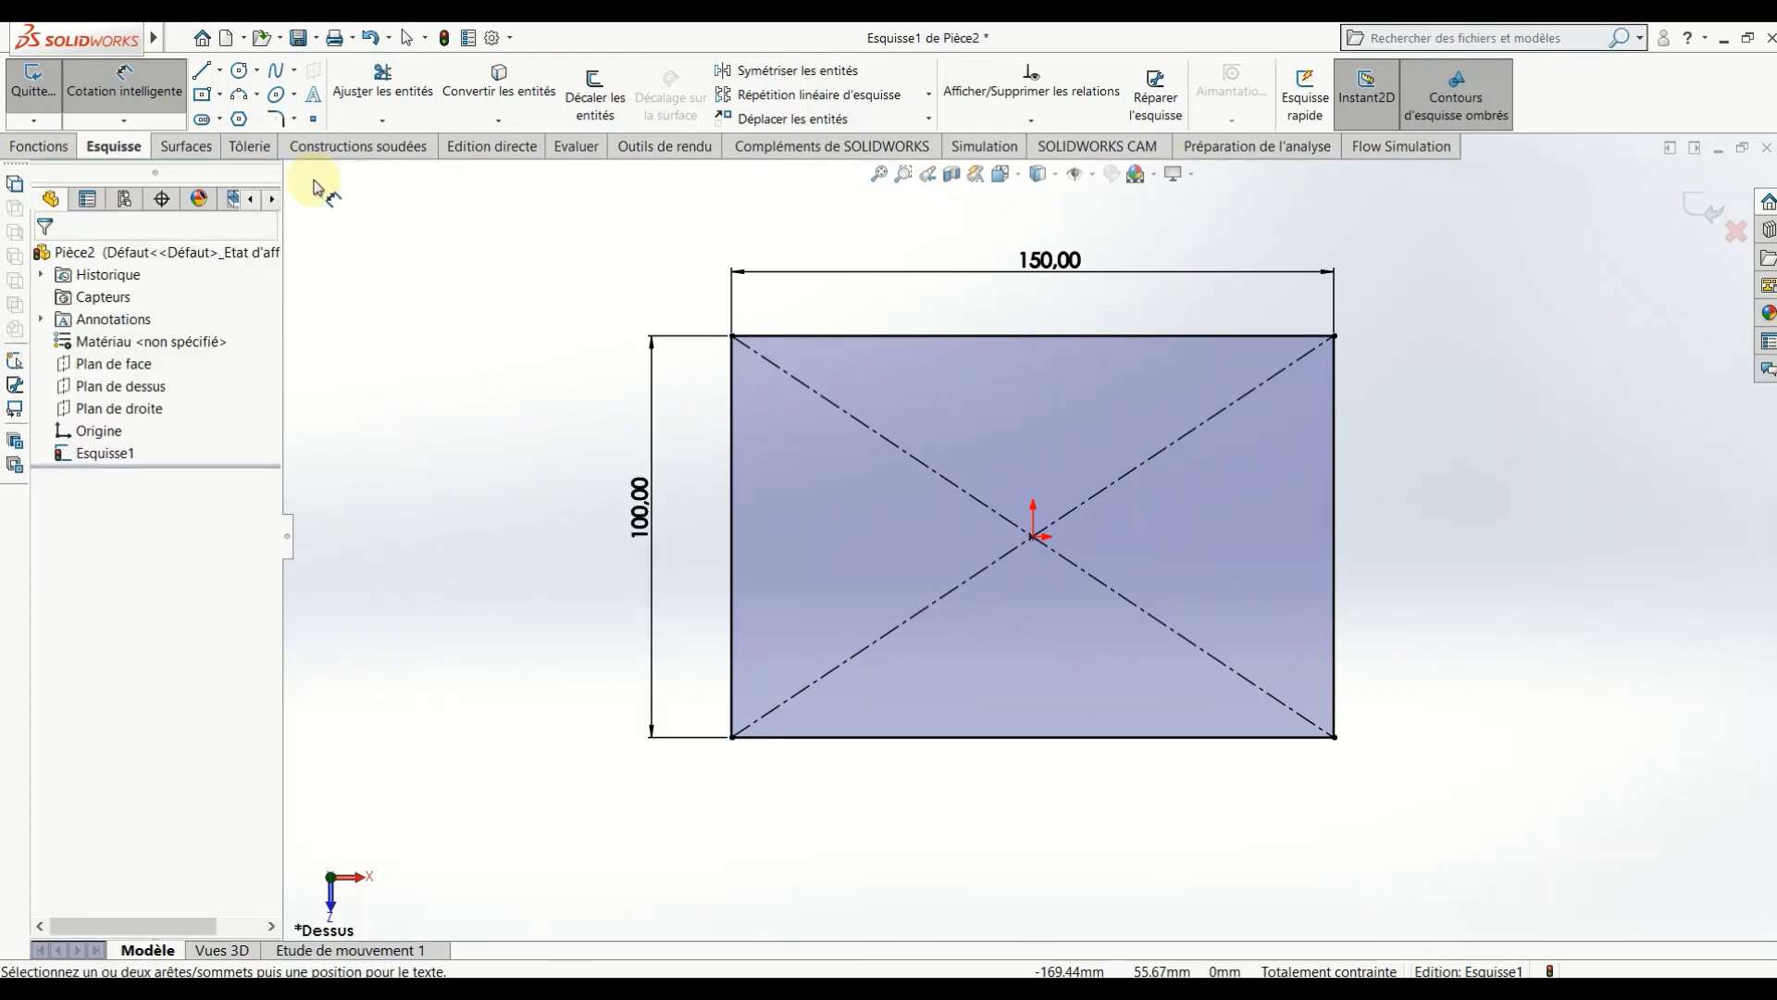
Step: Draw four small circles inside the rectangle, one near each corner
click(240, 74)
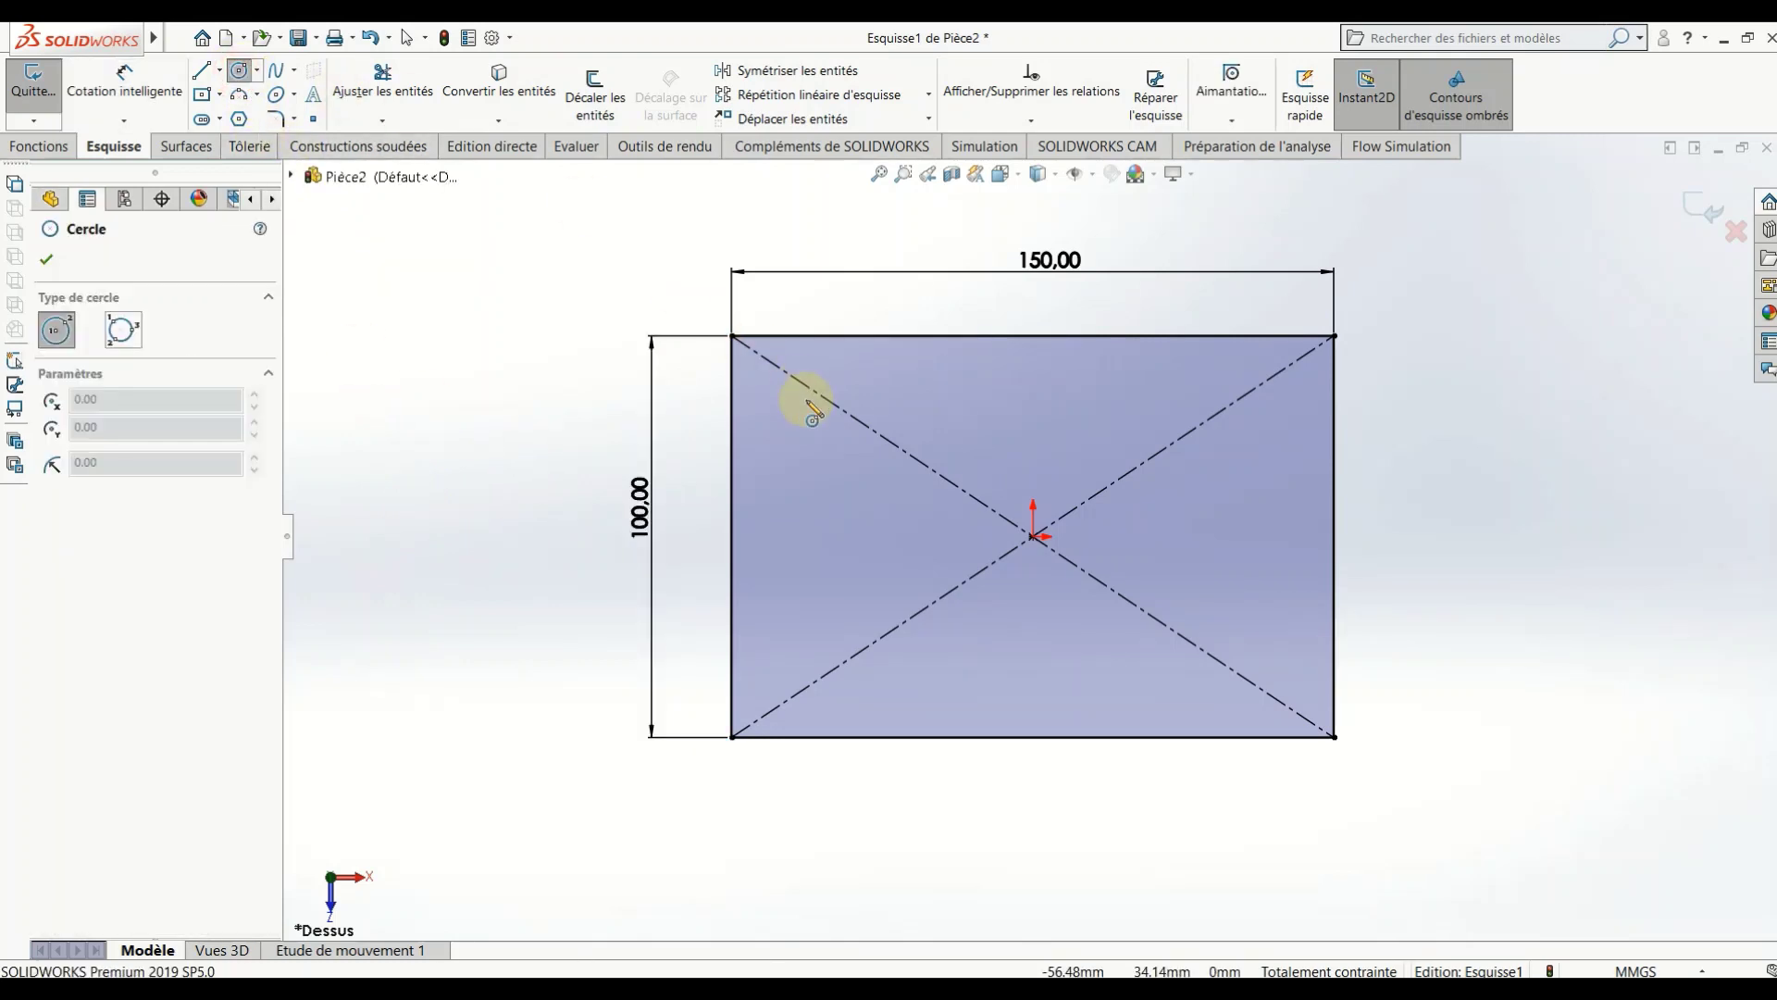
scroll(772, 384, down, 3)
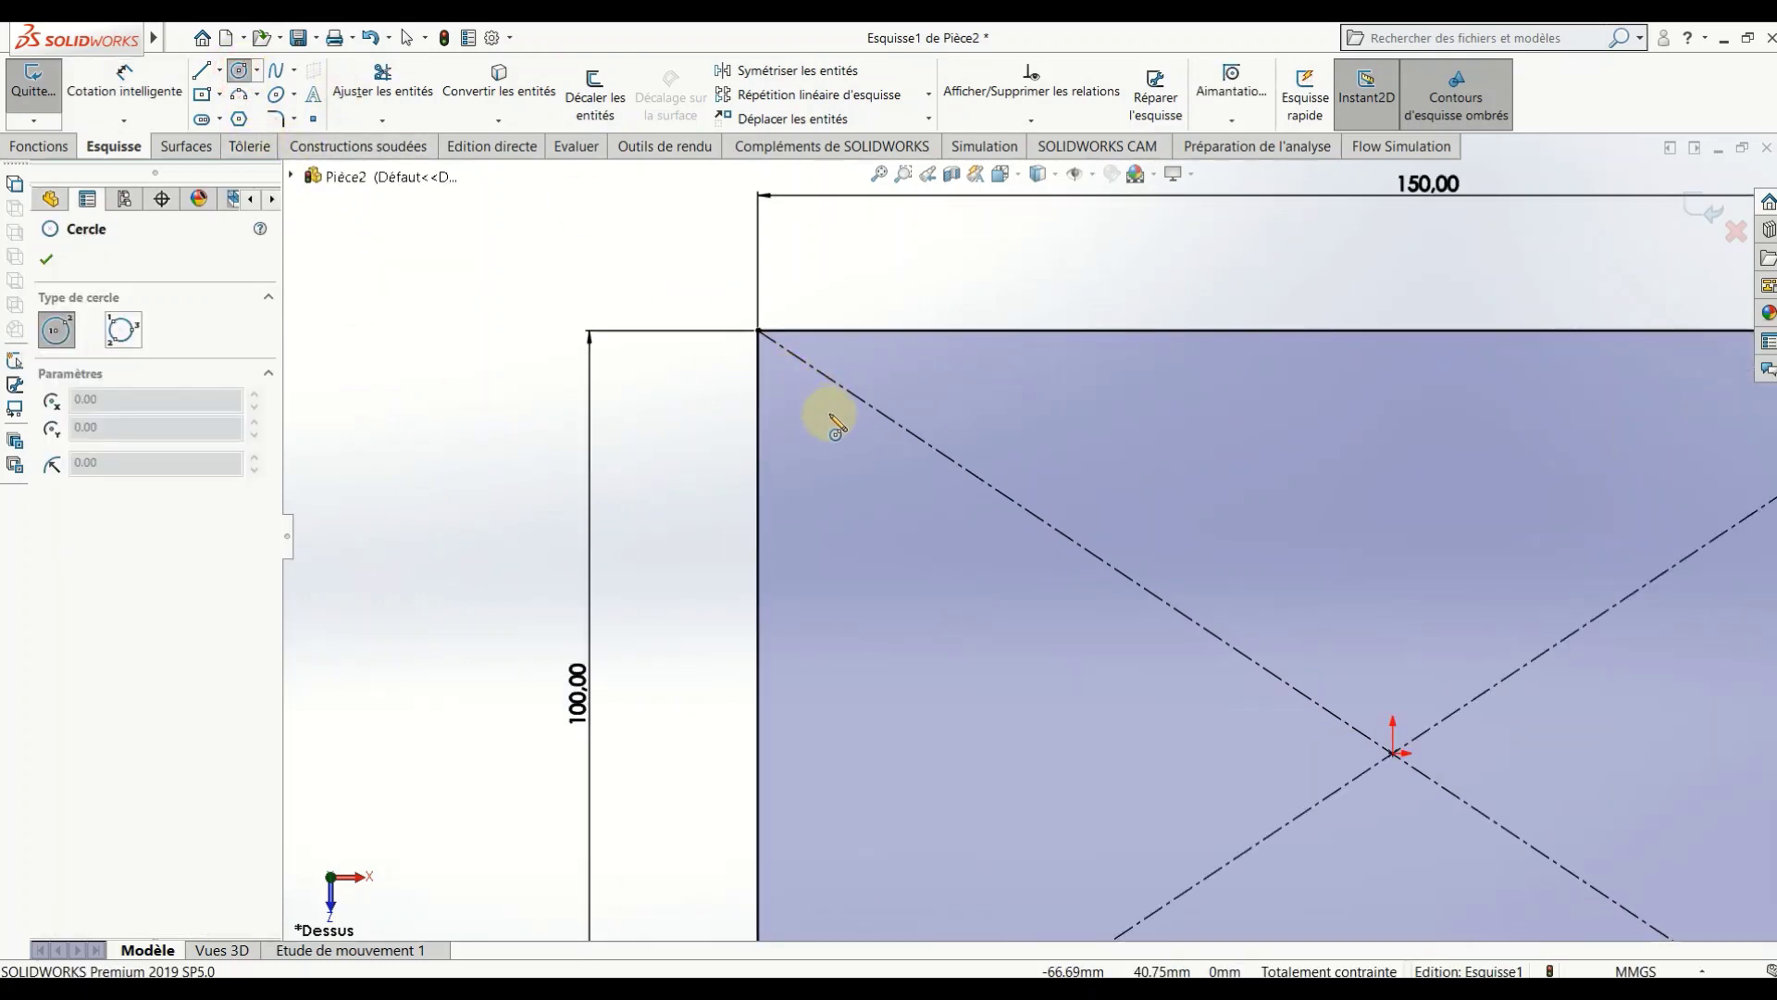
drag(852, 435, 826, 467)
scroll(1031, 534, up, 3)
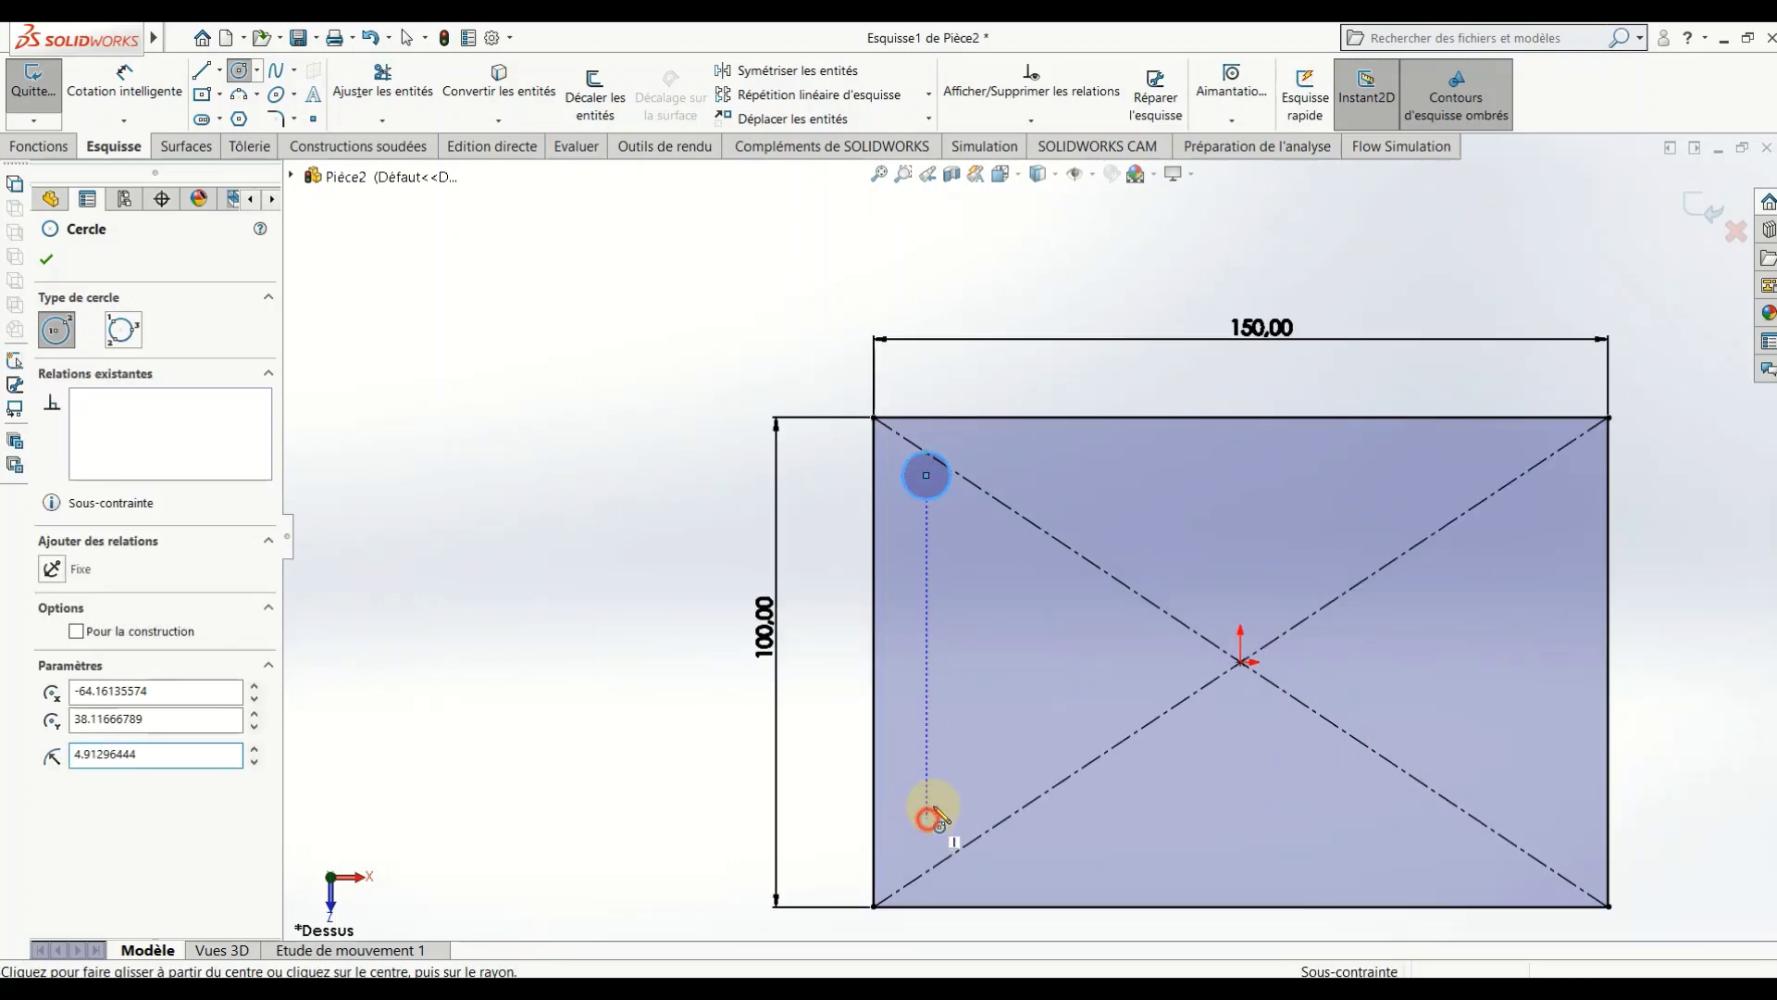
drag(925, 818, 926, 791)
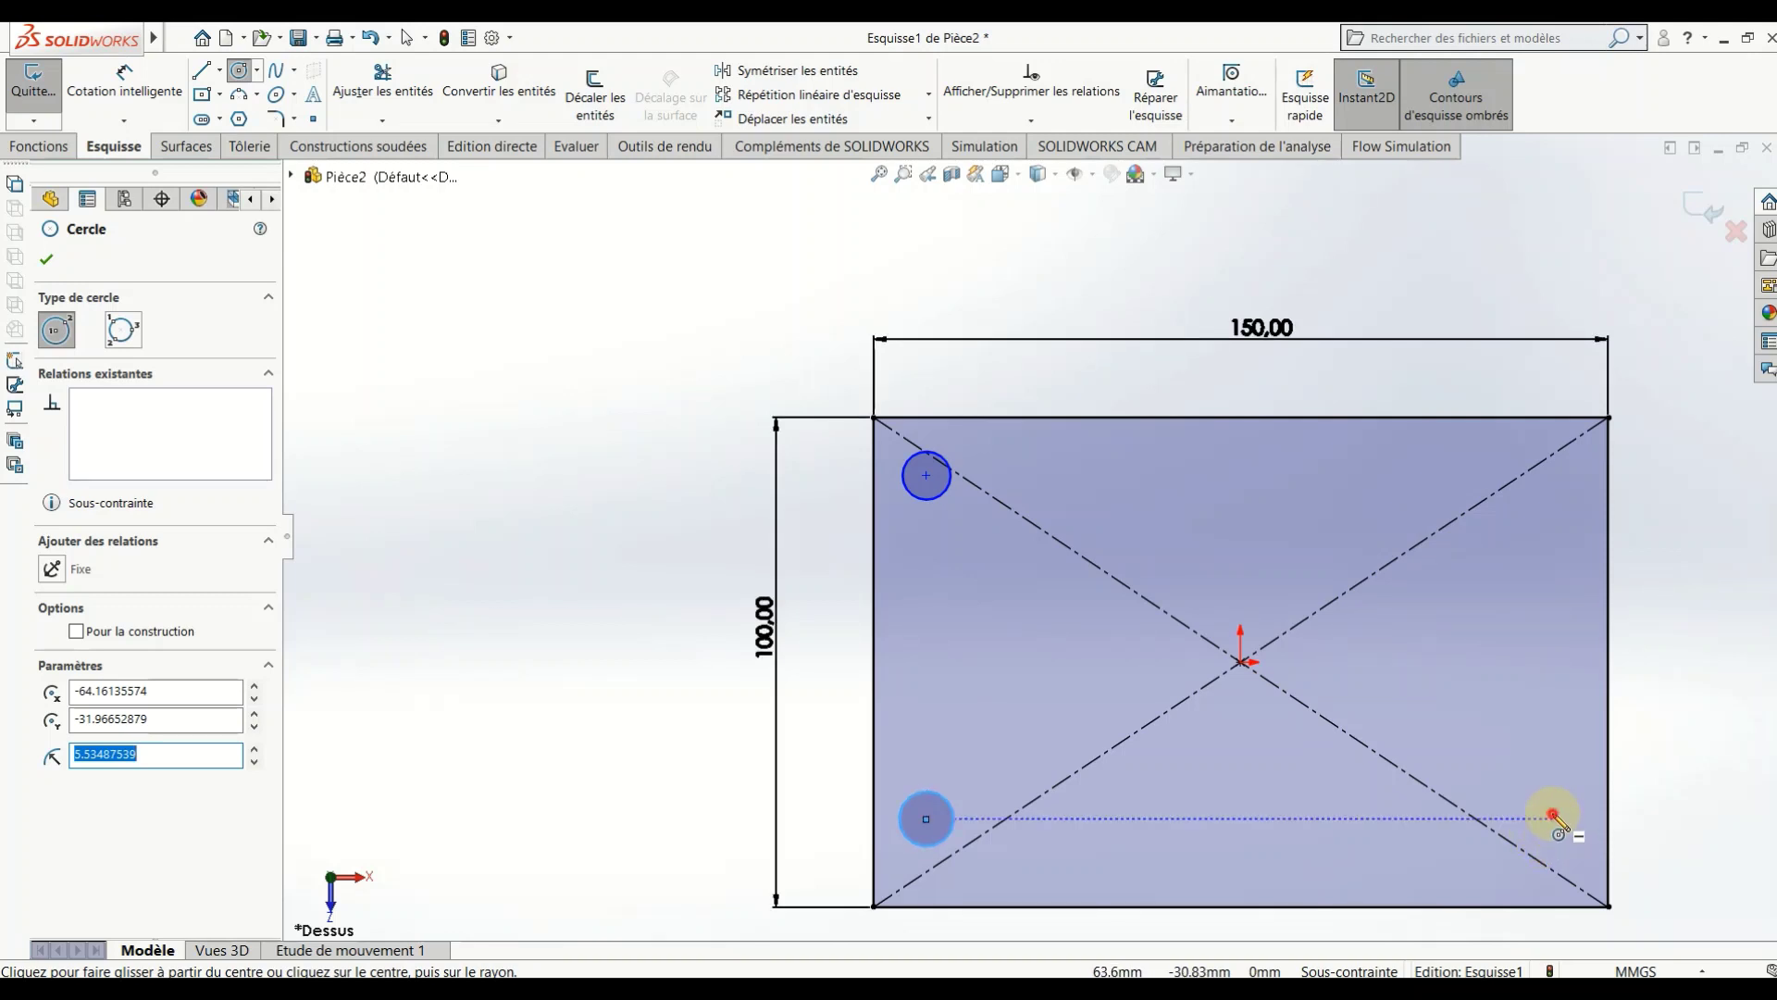
drag(1553, 818, 1553, 789)
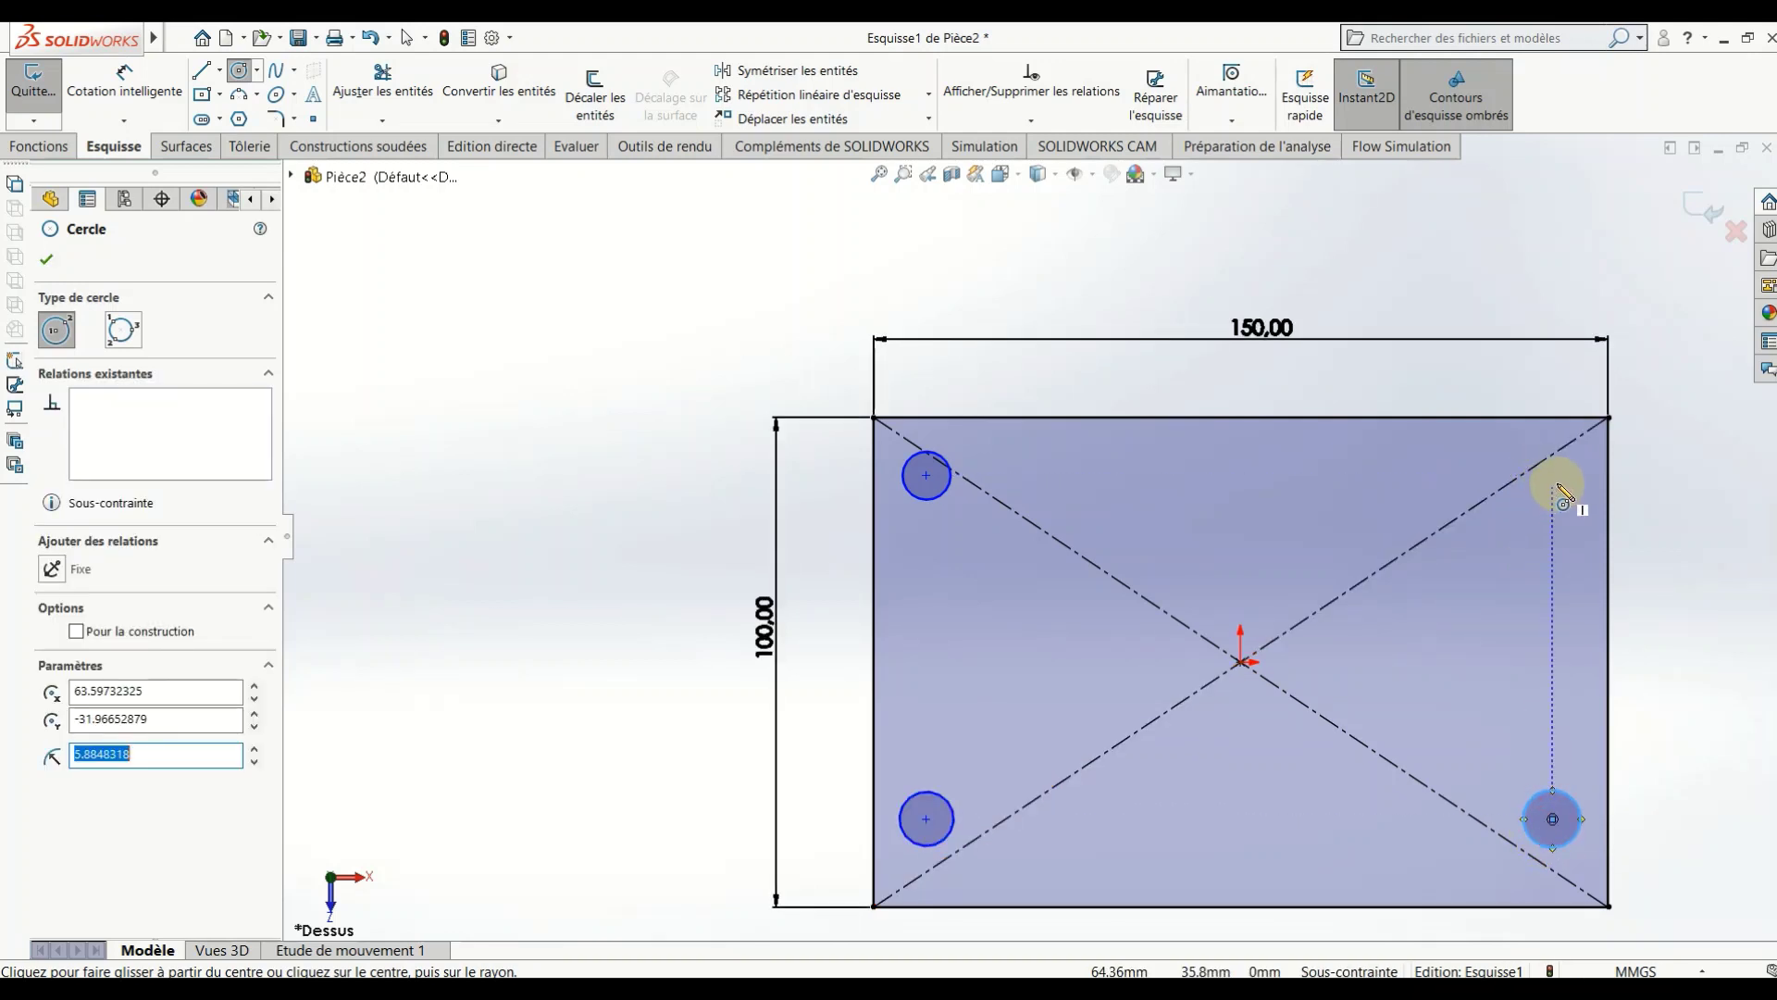
drag(1554, 476, 1562, 508)
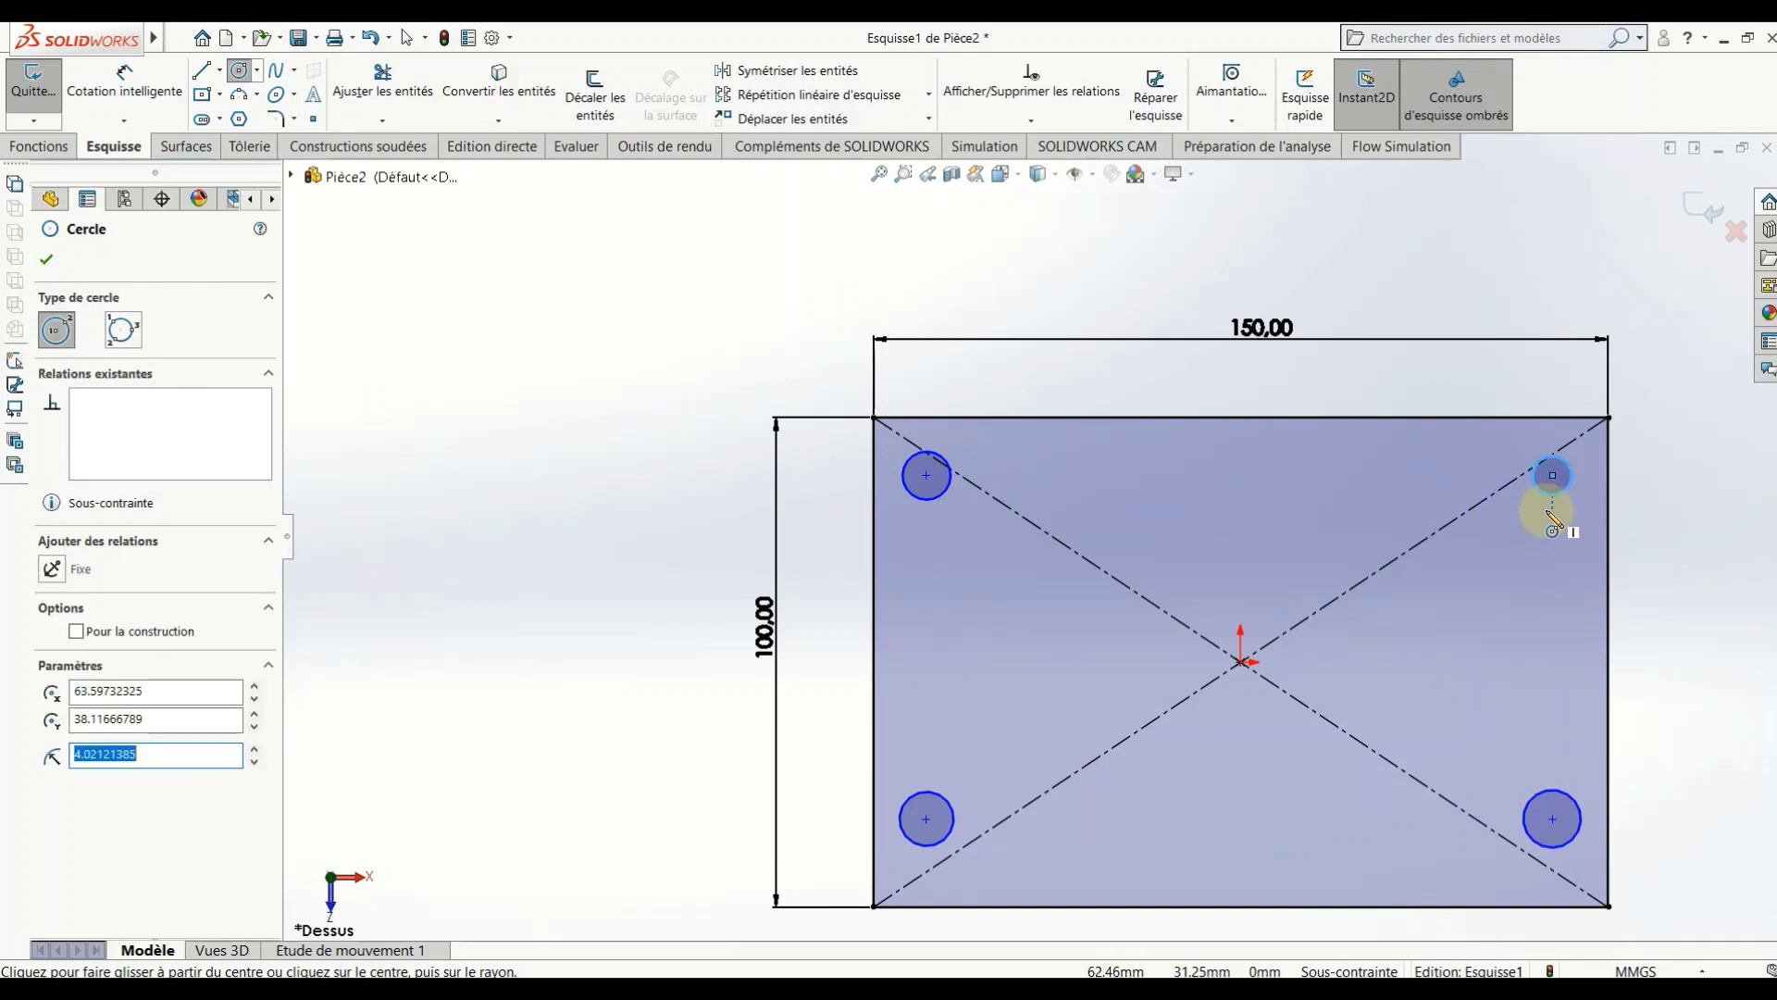
key(Escape)
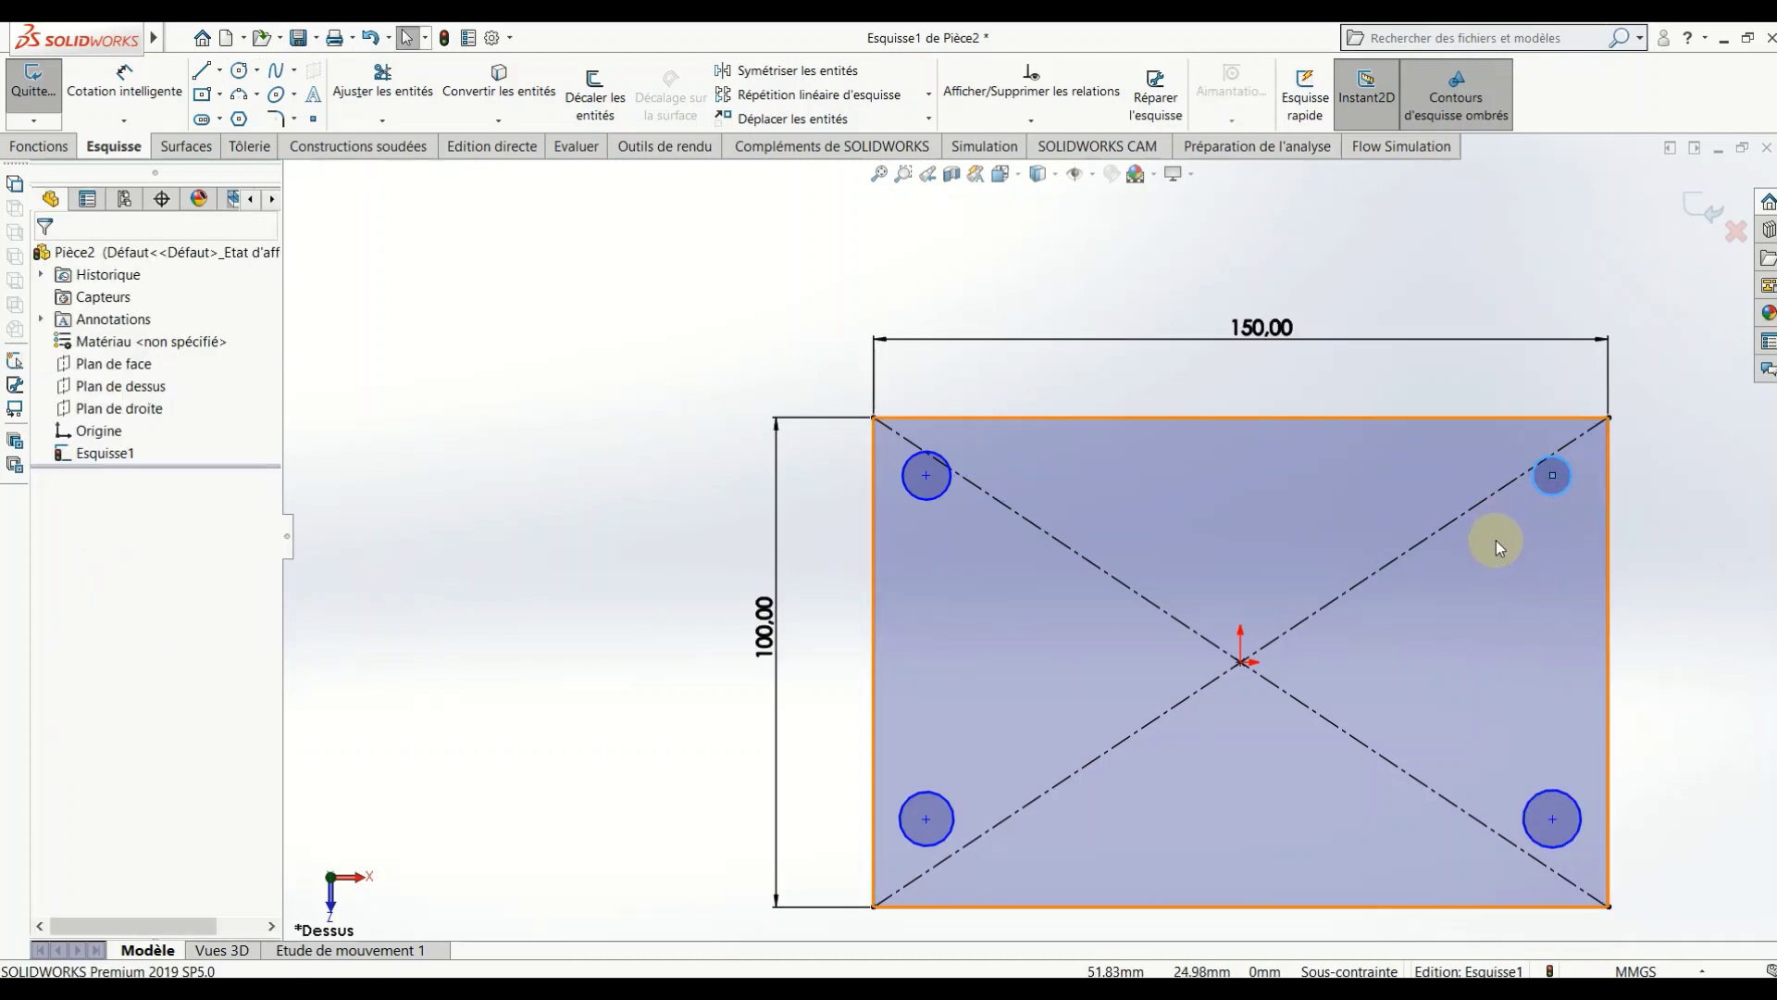
Step: Apply an Equal relation to all four corner circles
click(941, 496)
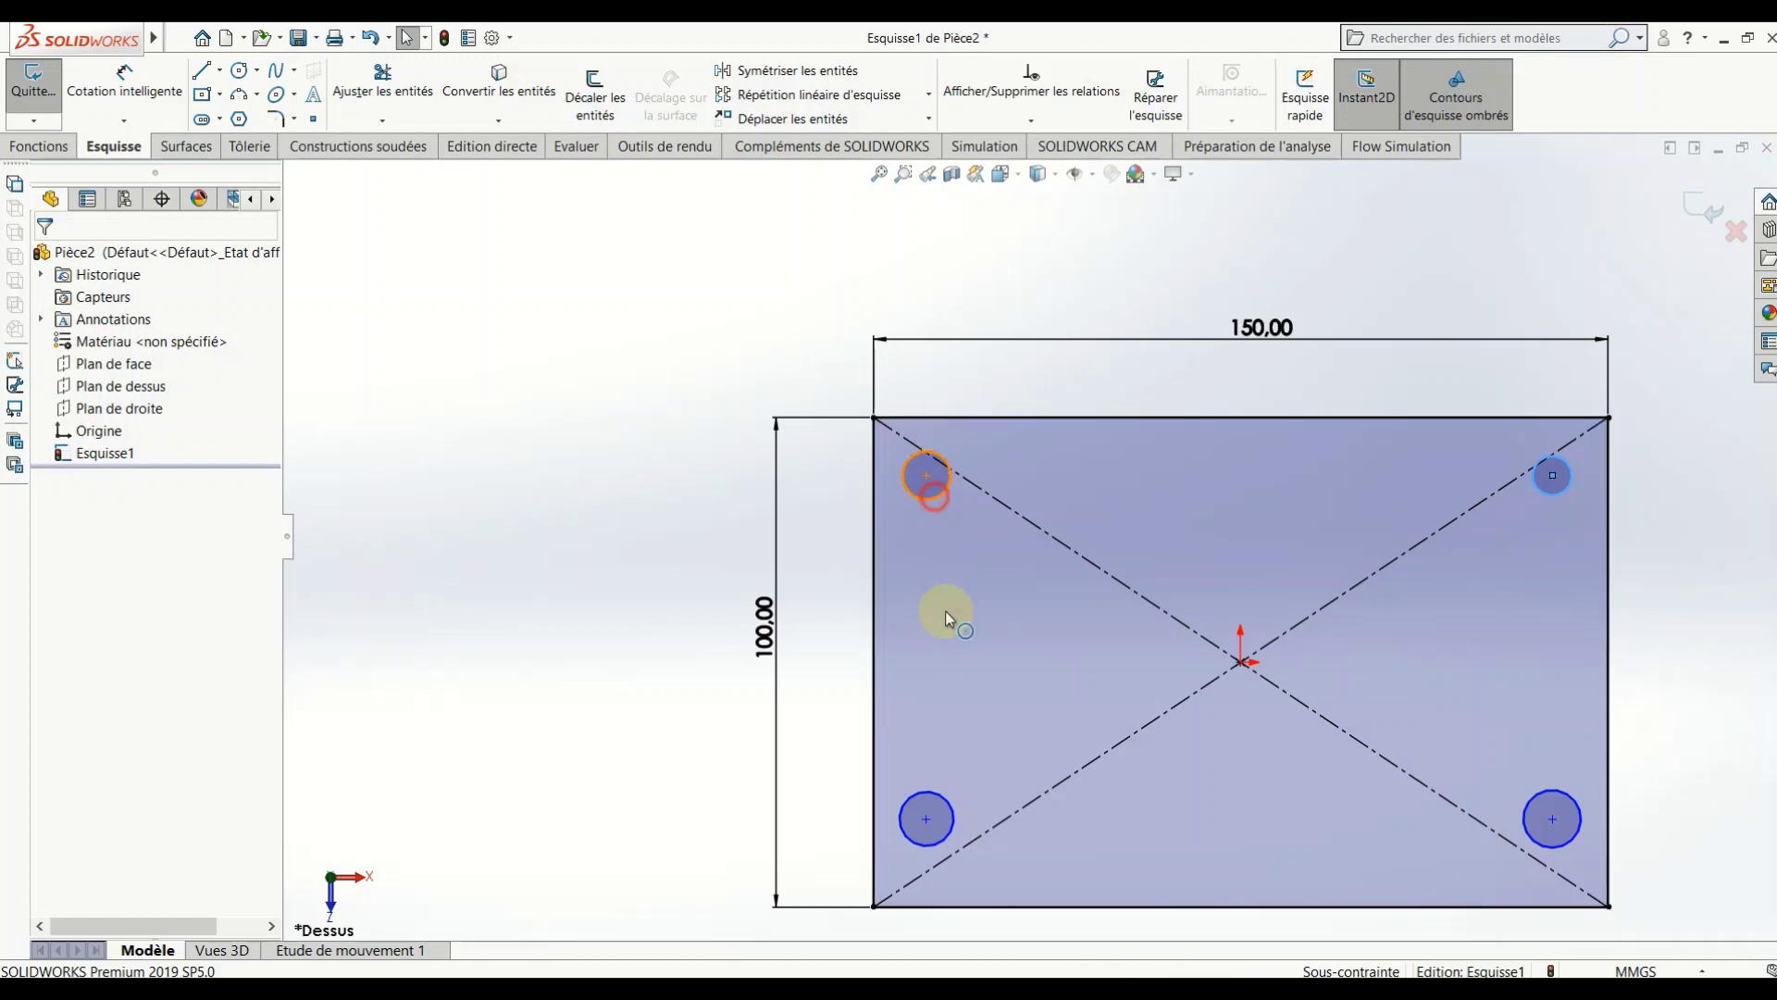
ctrl+click(956, 814)
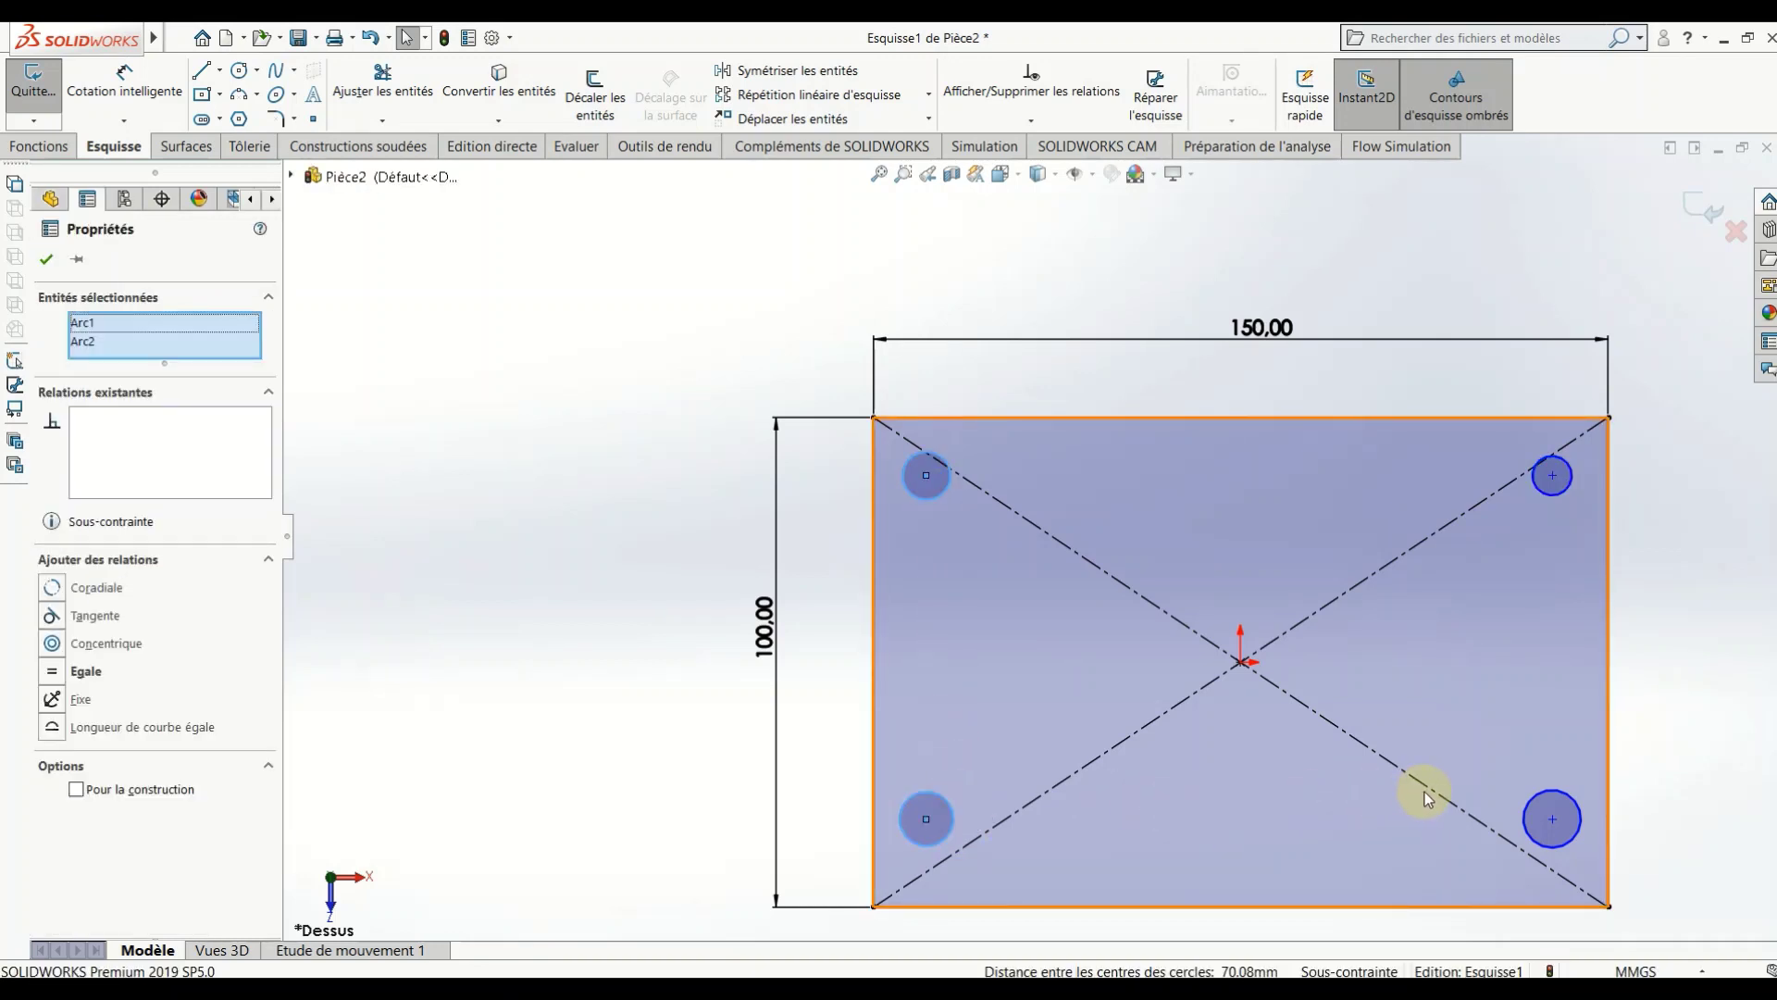
ctrl+click(1533, 798)
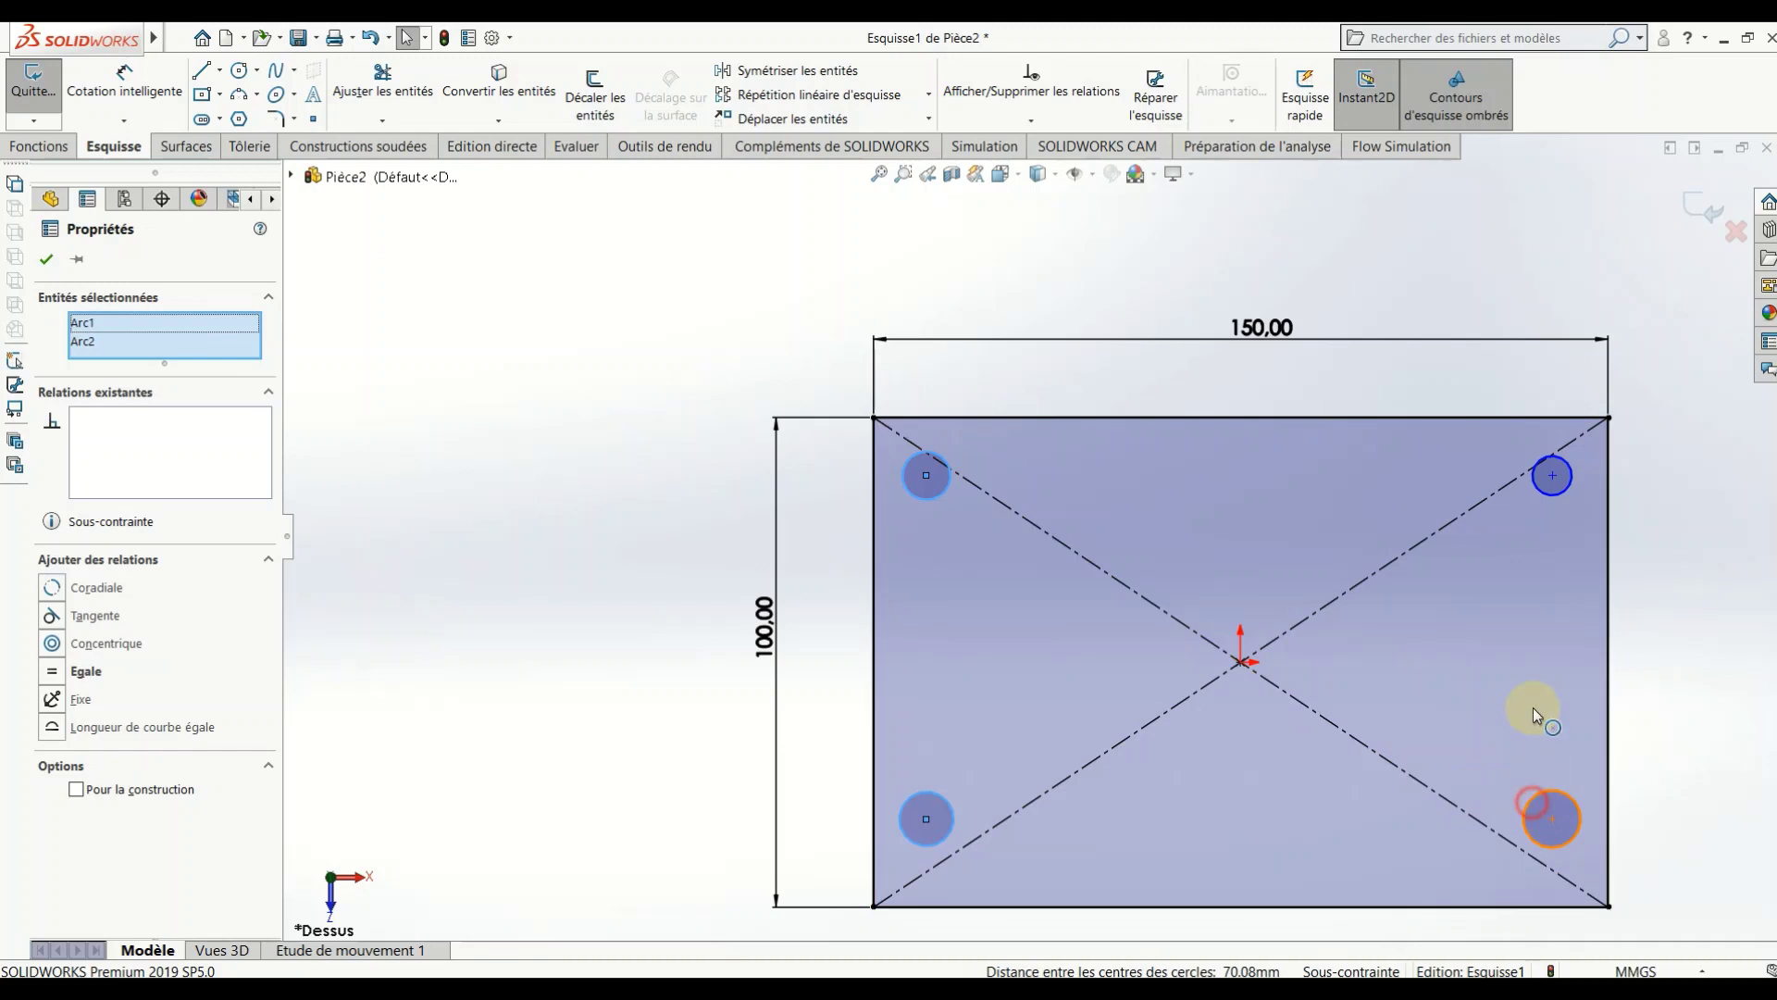
ctrl+click(1553, 498)
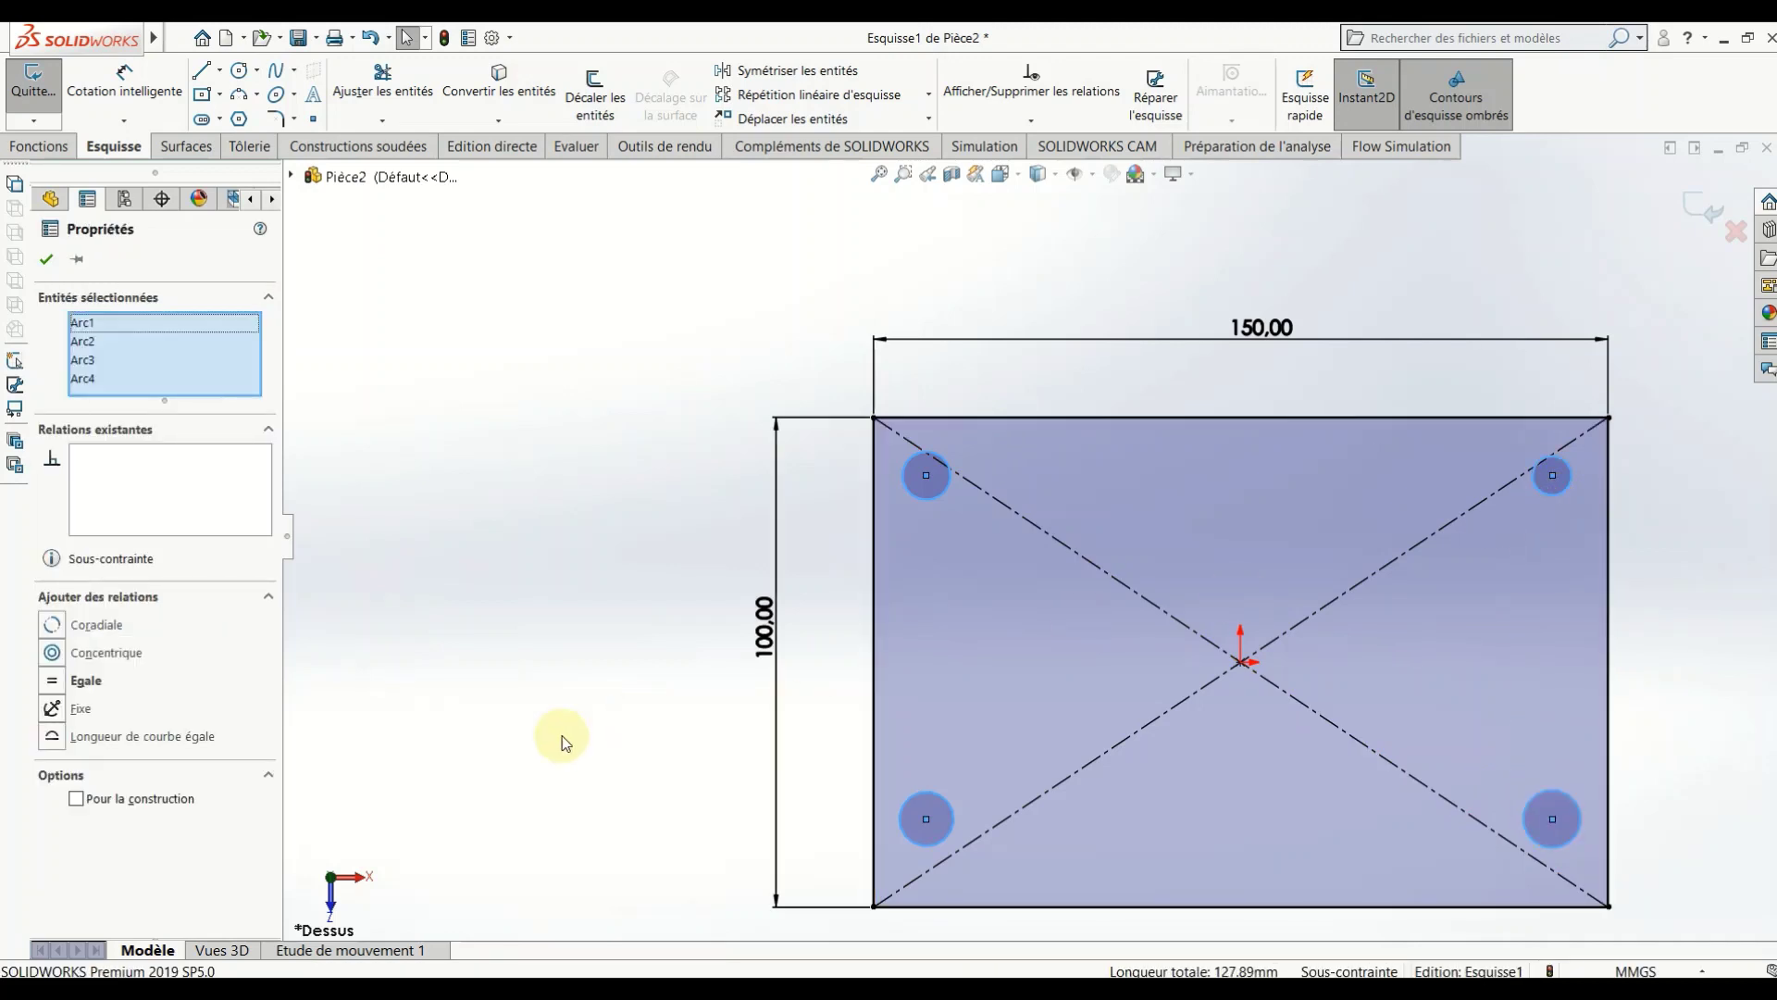
click(56, 686)
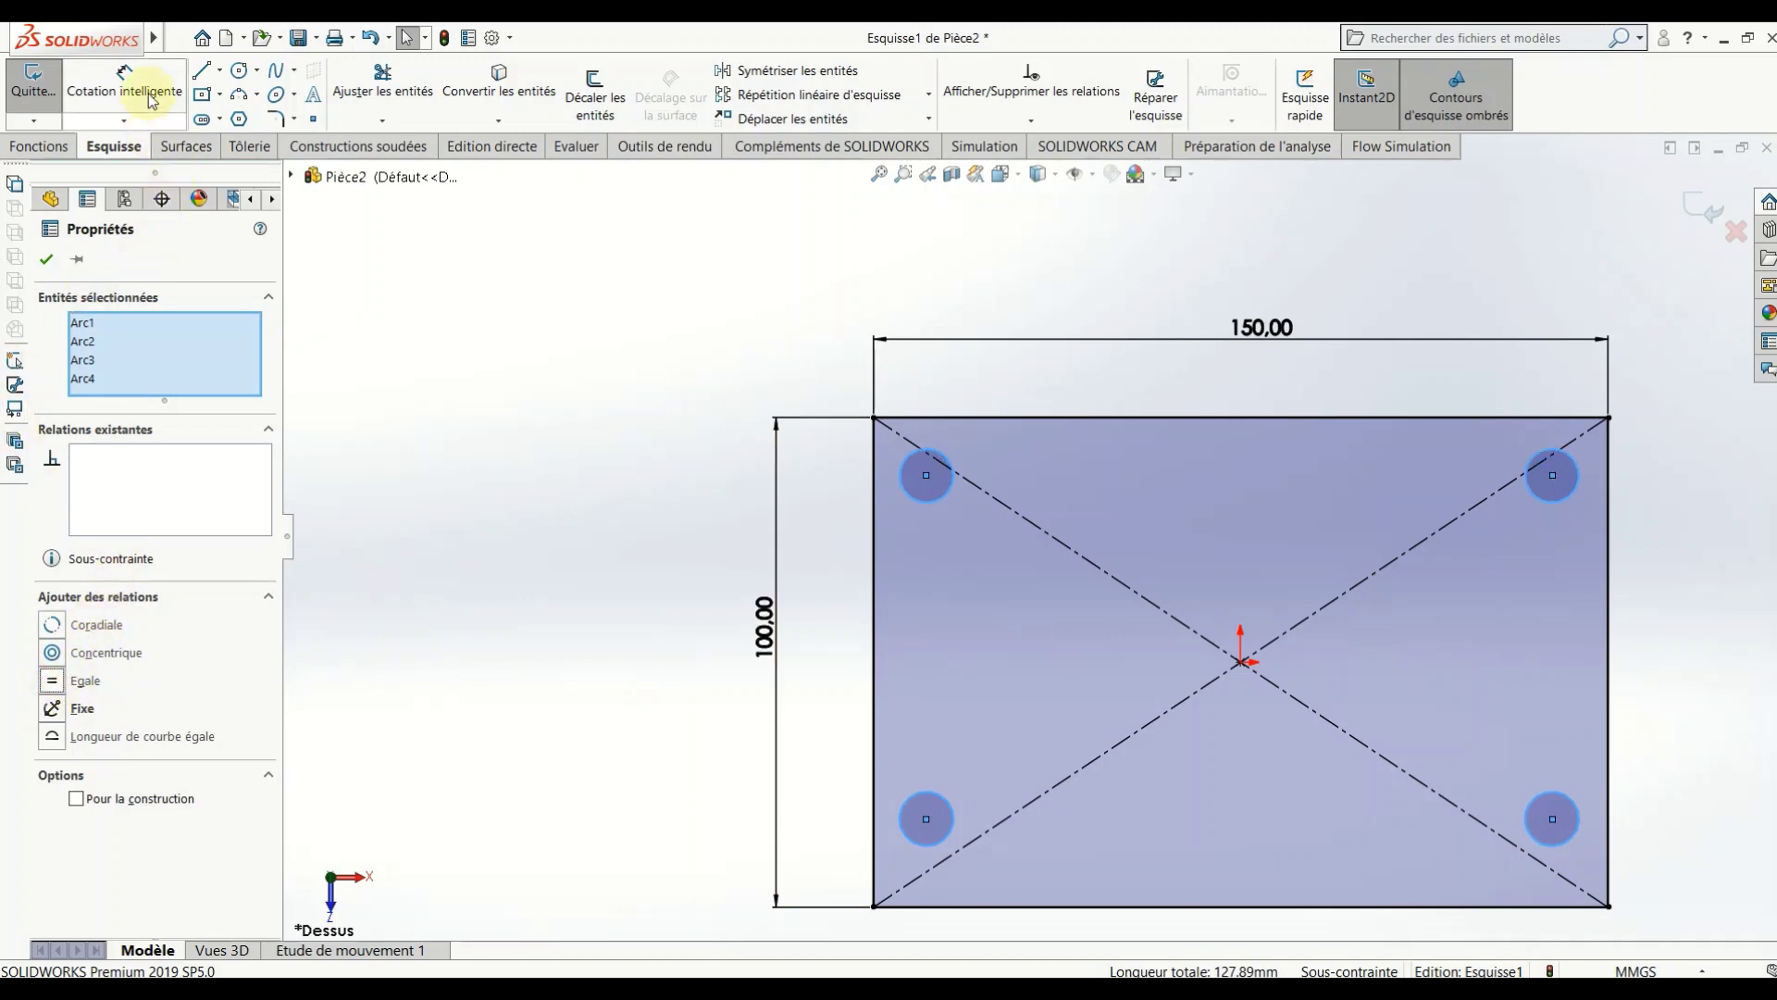
Step: Dimension the top-left circle to a 14 mm diameter
click(151, 100)
click(919, 502)
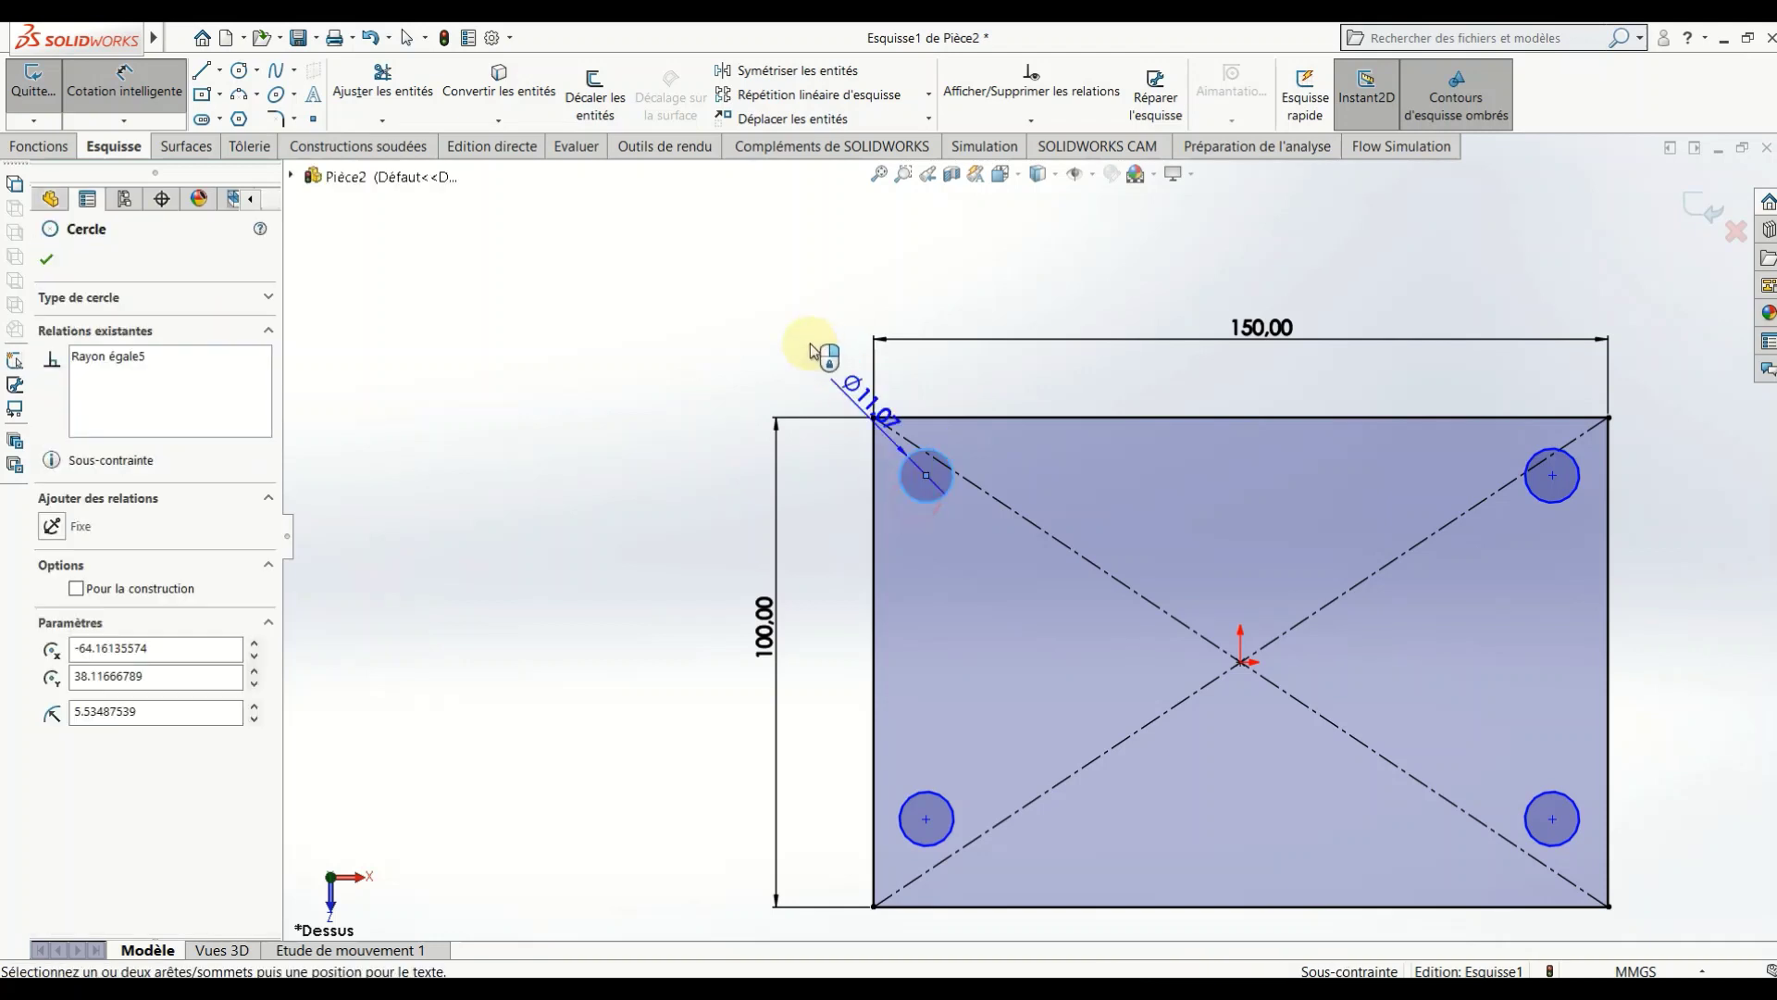
click(794, 343)
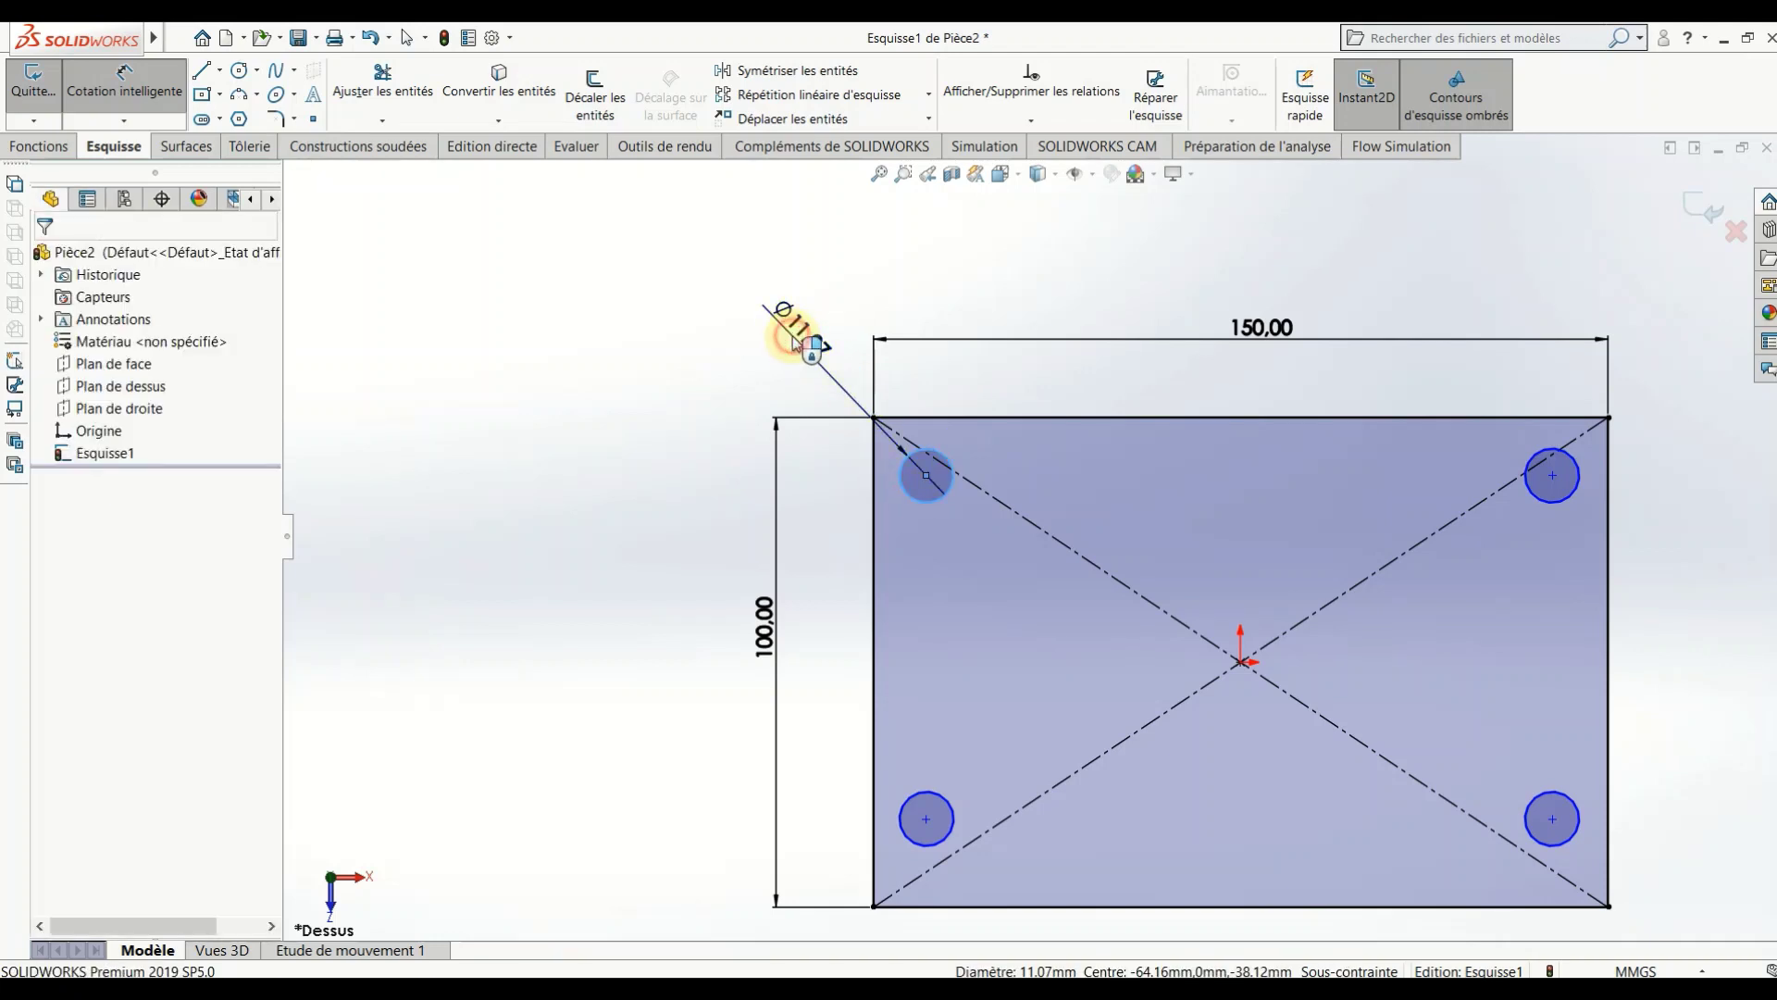
text(14)
key(Return)
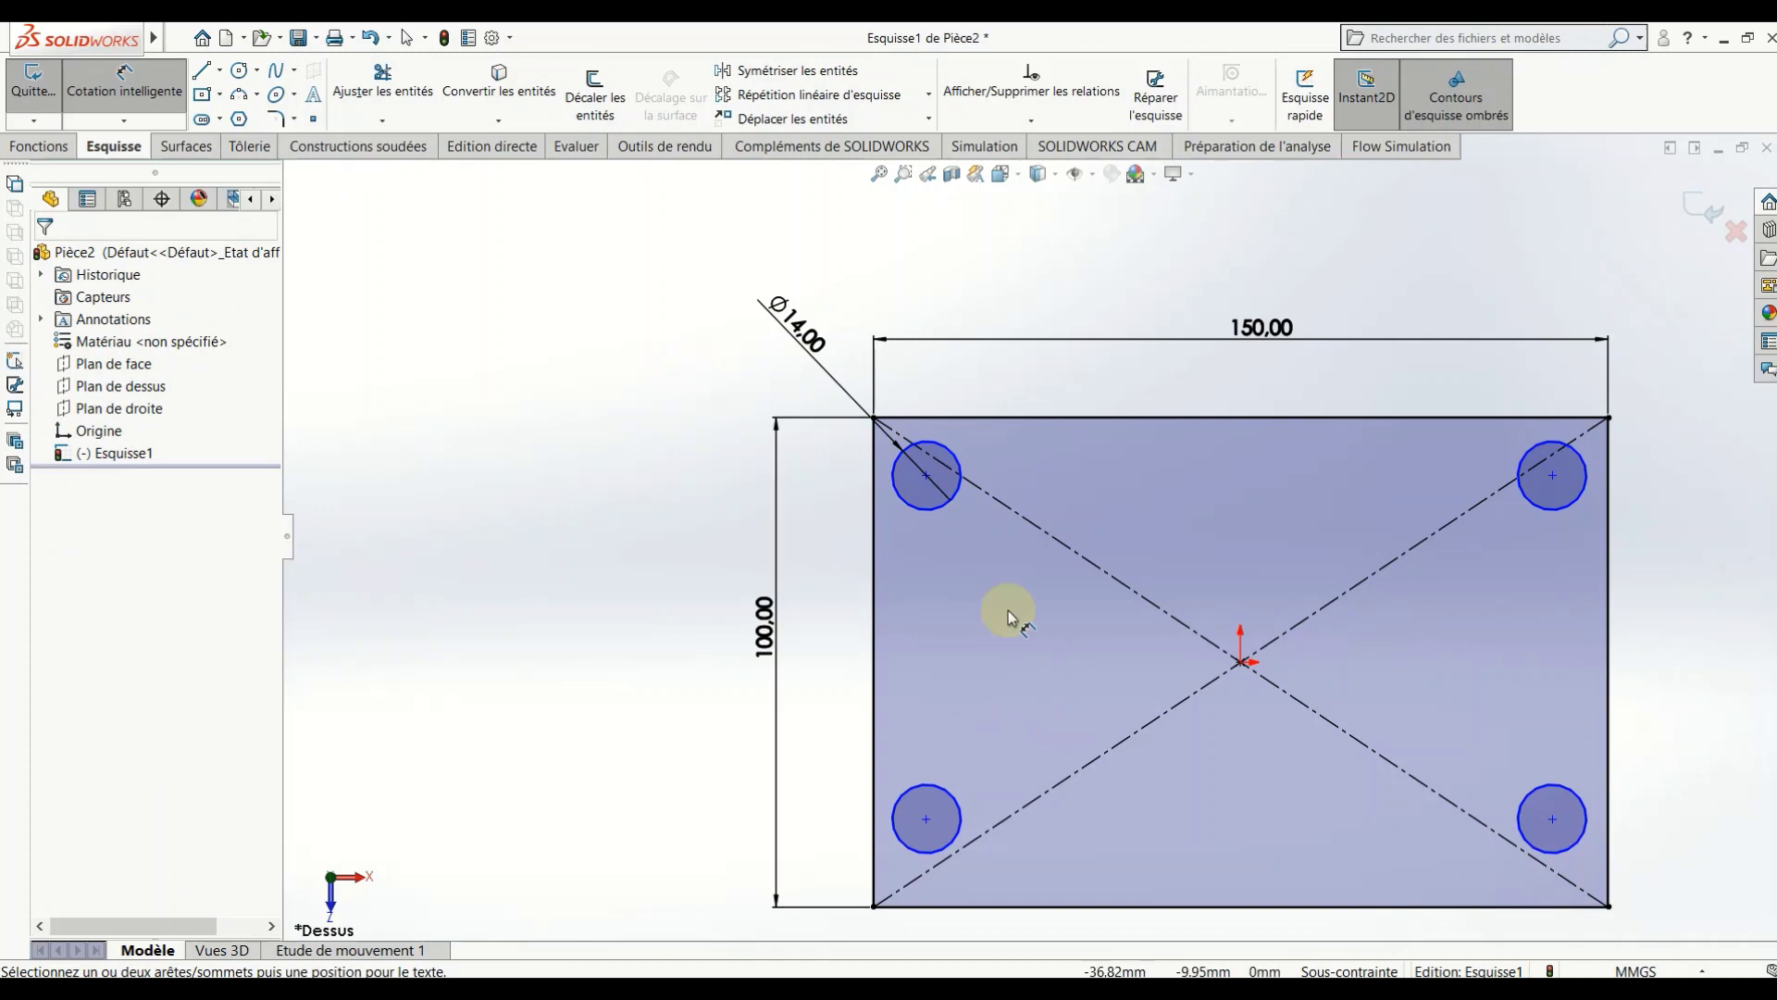
Step: Position the top-left hole 15 mm from the left and top edges
click(924, 508)
click(859, 527)
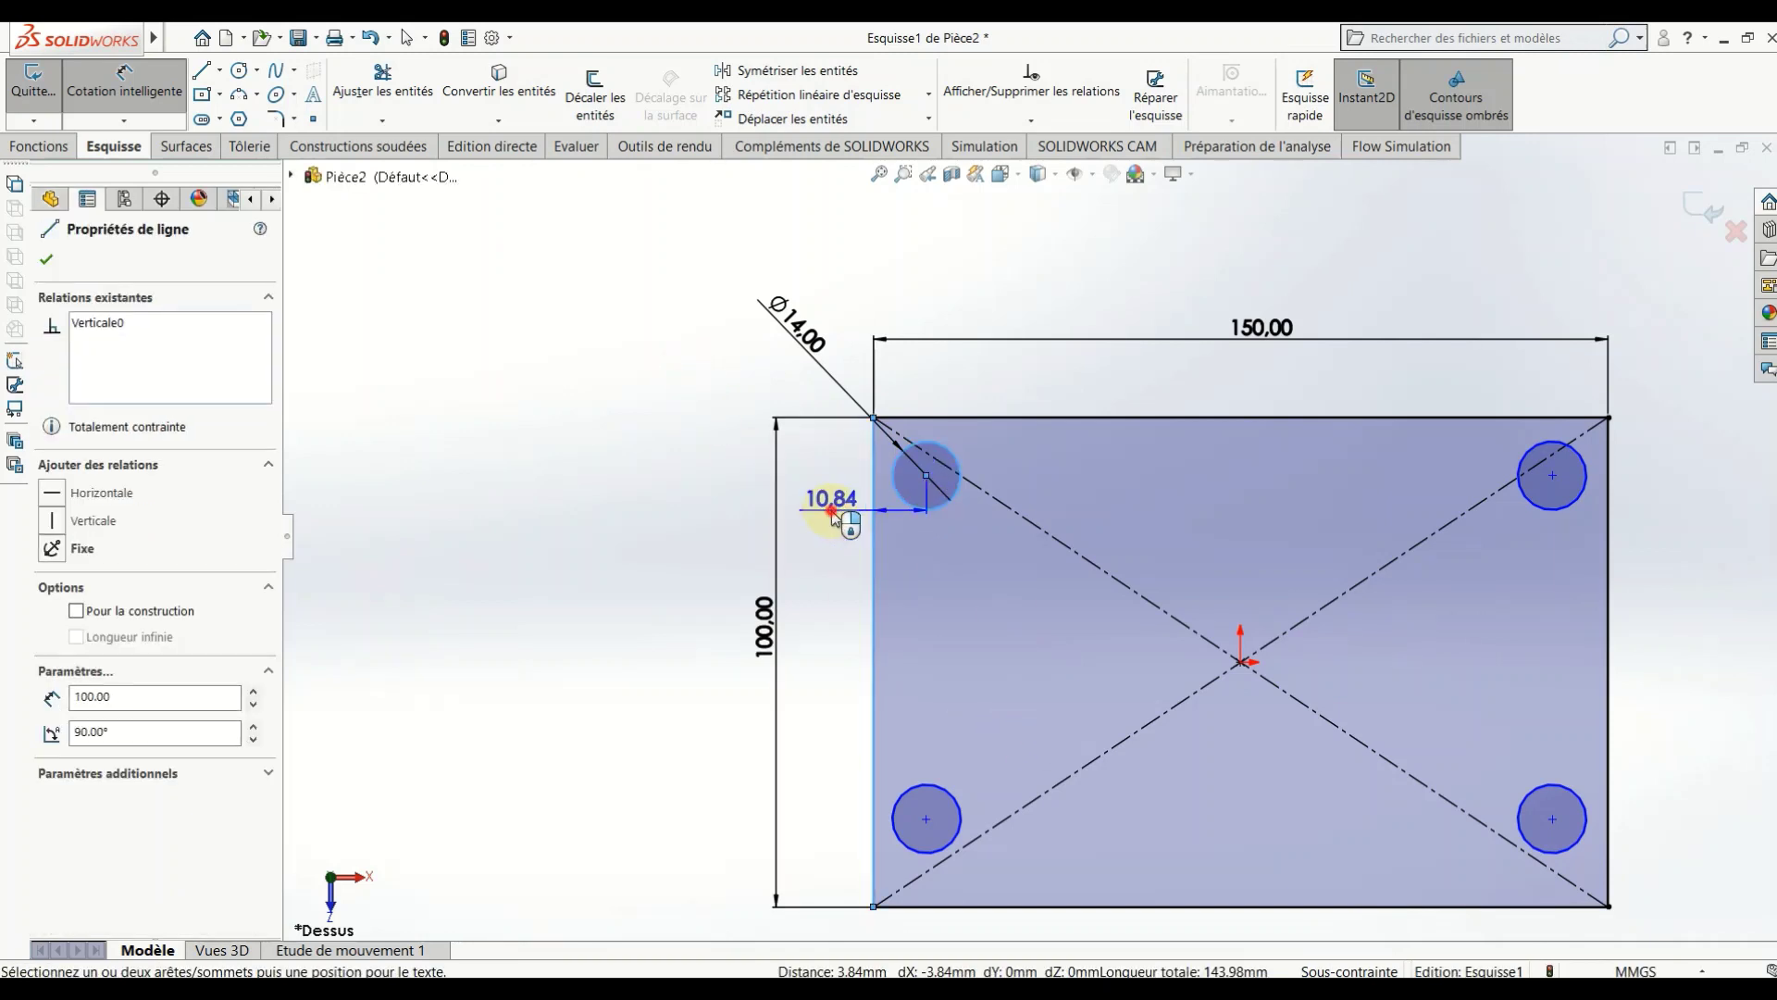
click(838, 520)
text(15)
key(Return)
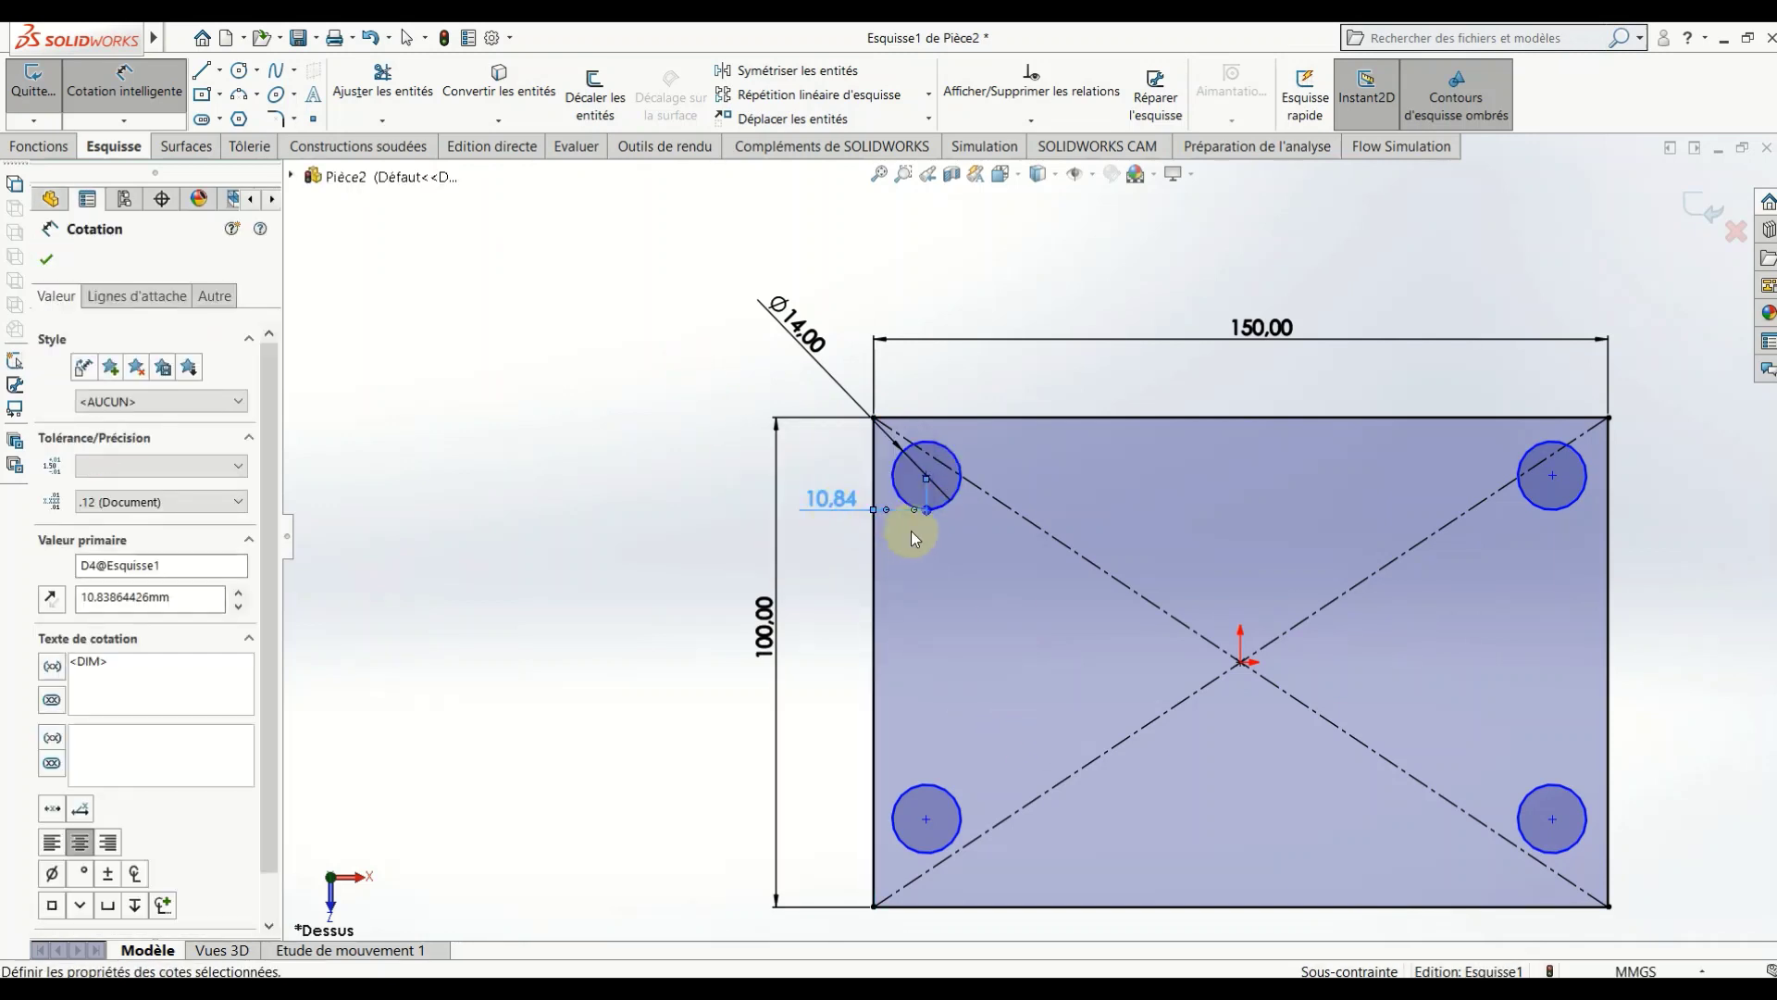
click(972, 453)
click(993, 421)
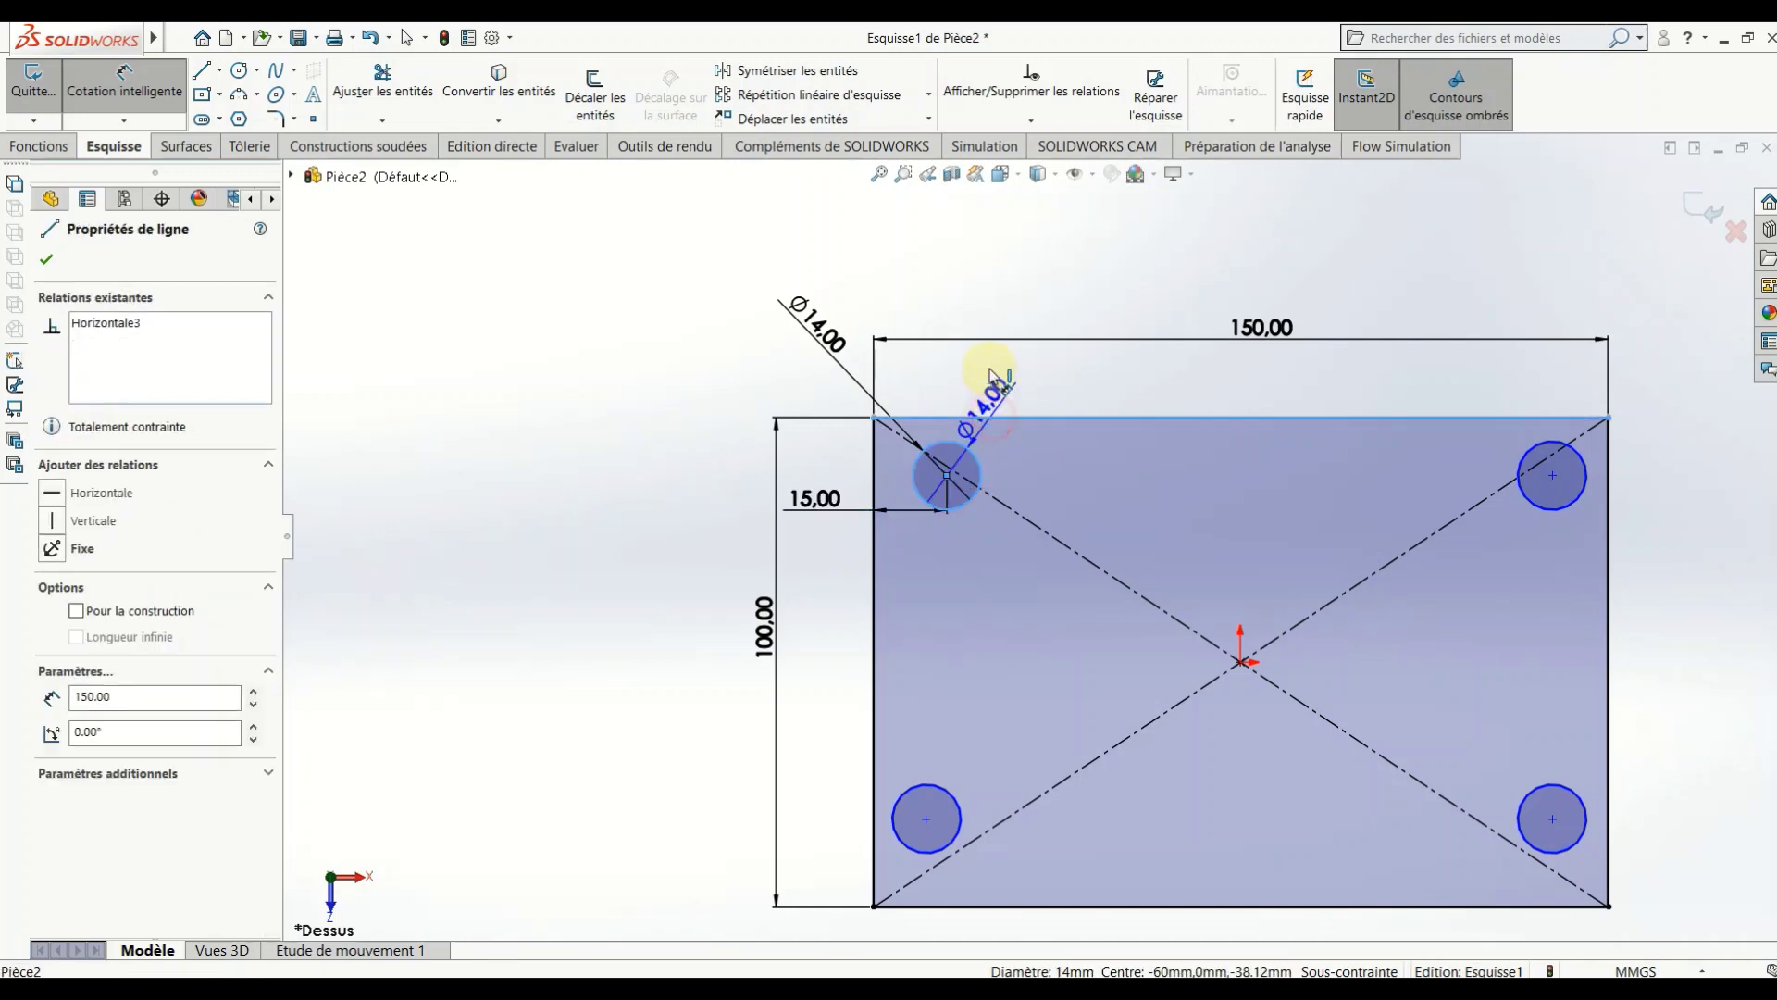
click(983, 395)
text(15)
key(Return)
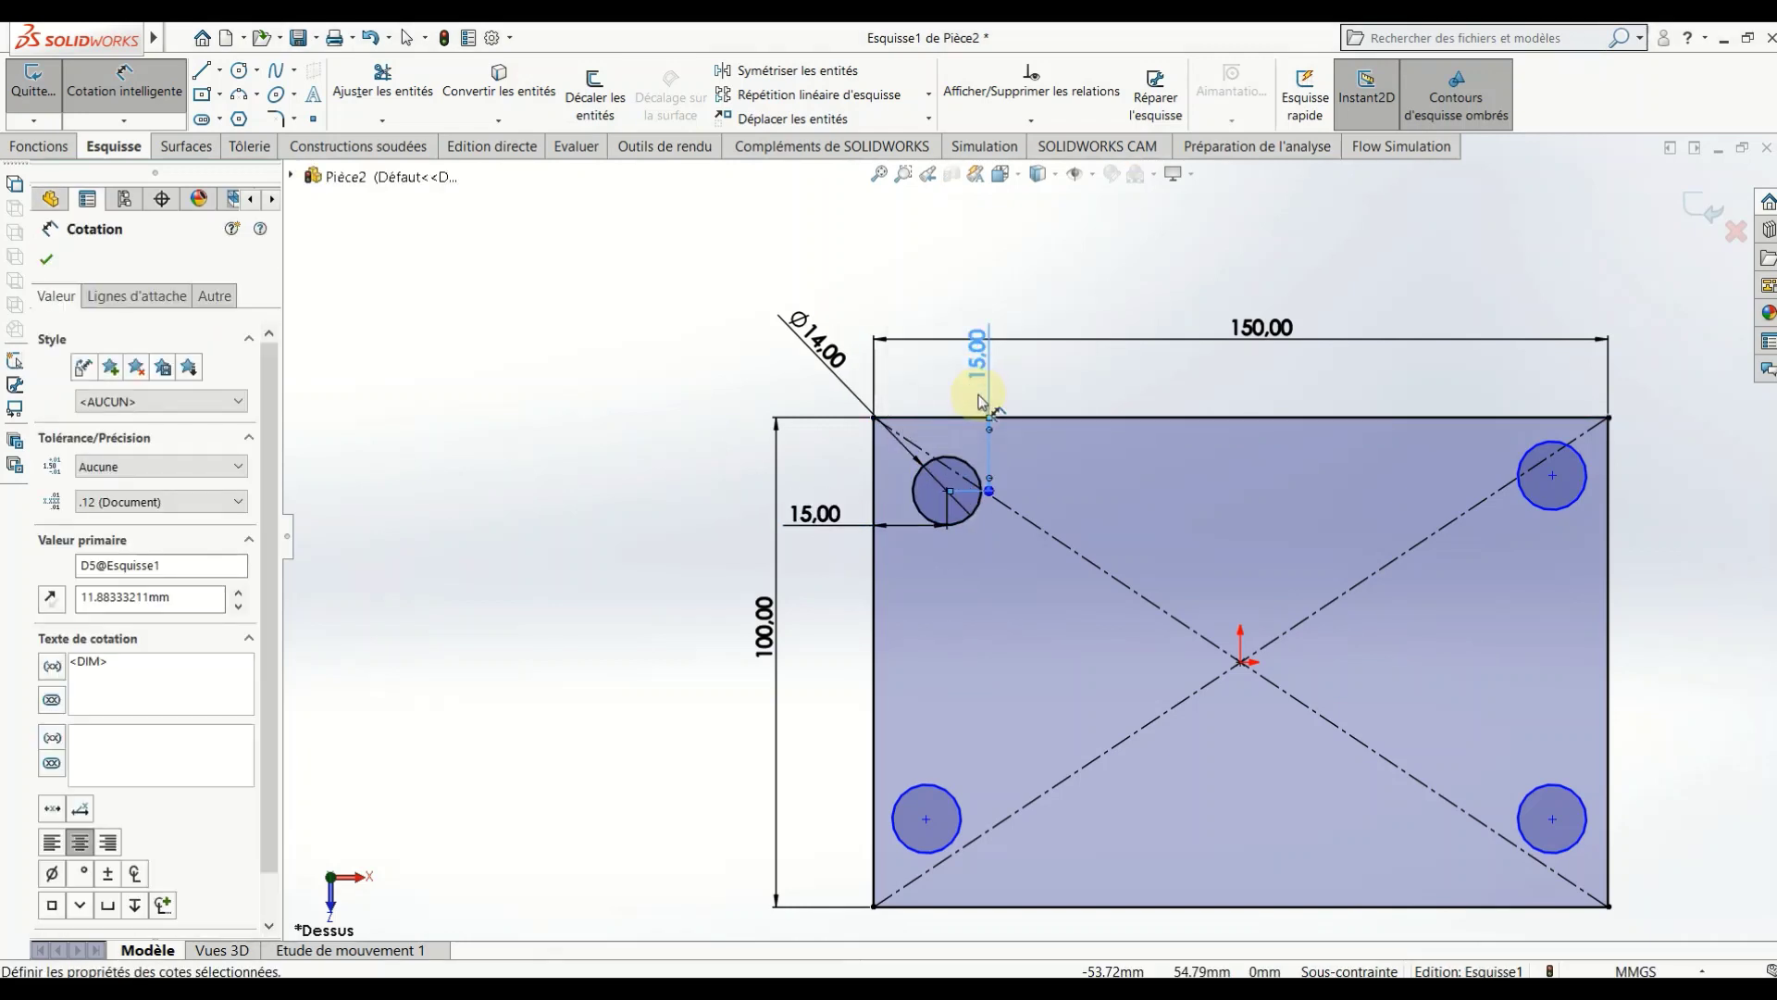
Step: Position the bottom-left hole 15 mm from the left and bottom edges
click(894, 828)
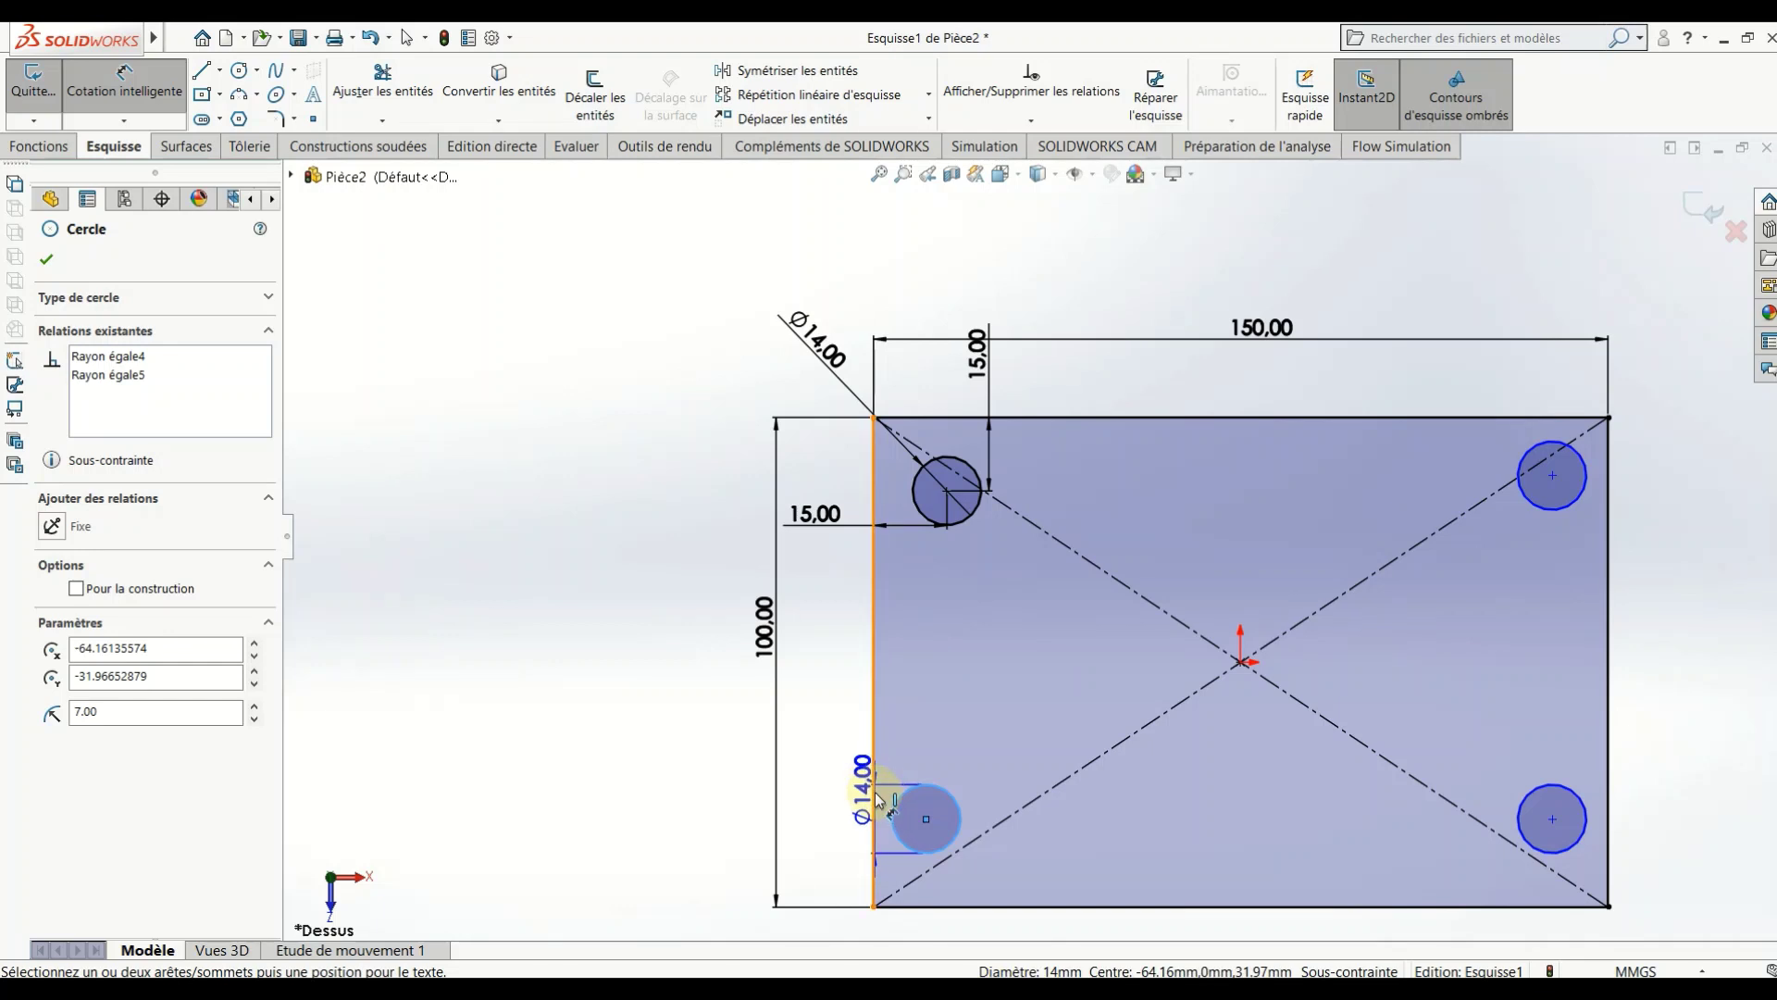
click(821, 823)
click(821, 827)
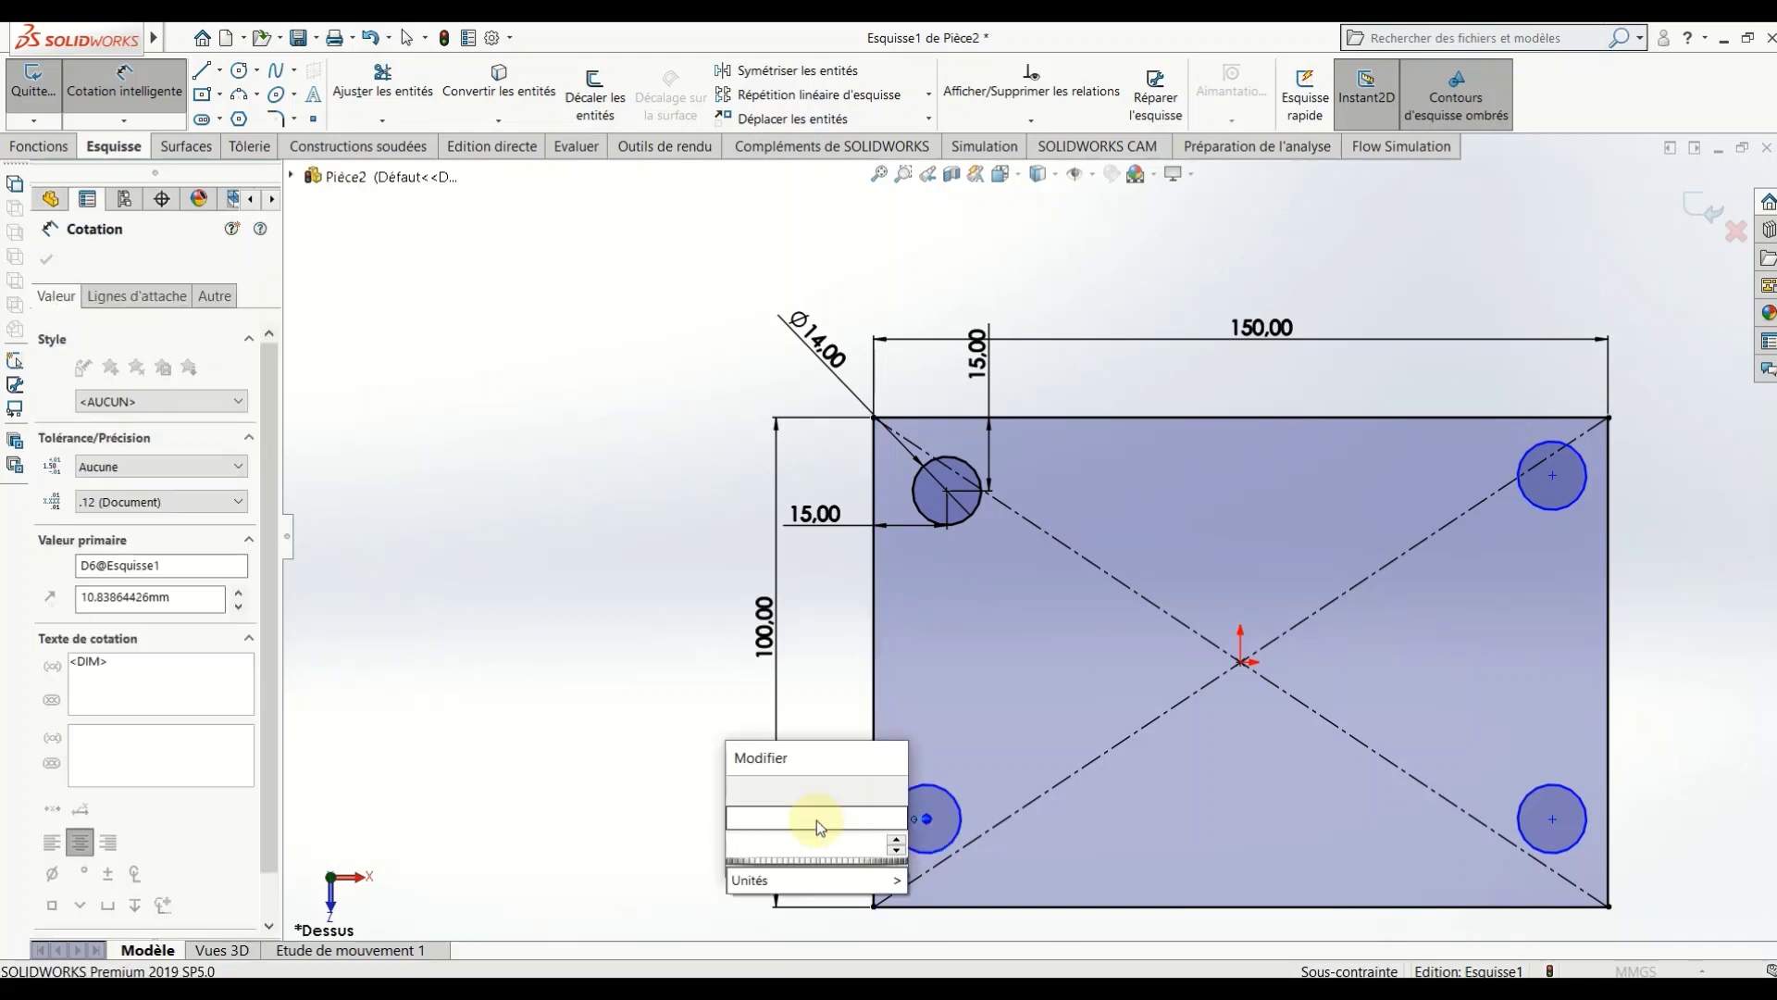
text(15)
key(Return)
click(968, 796)
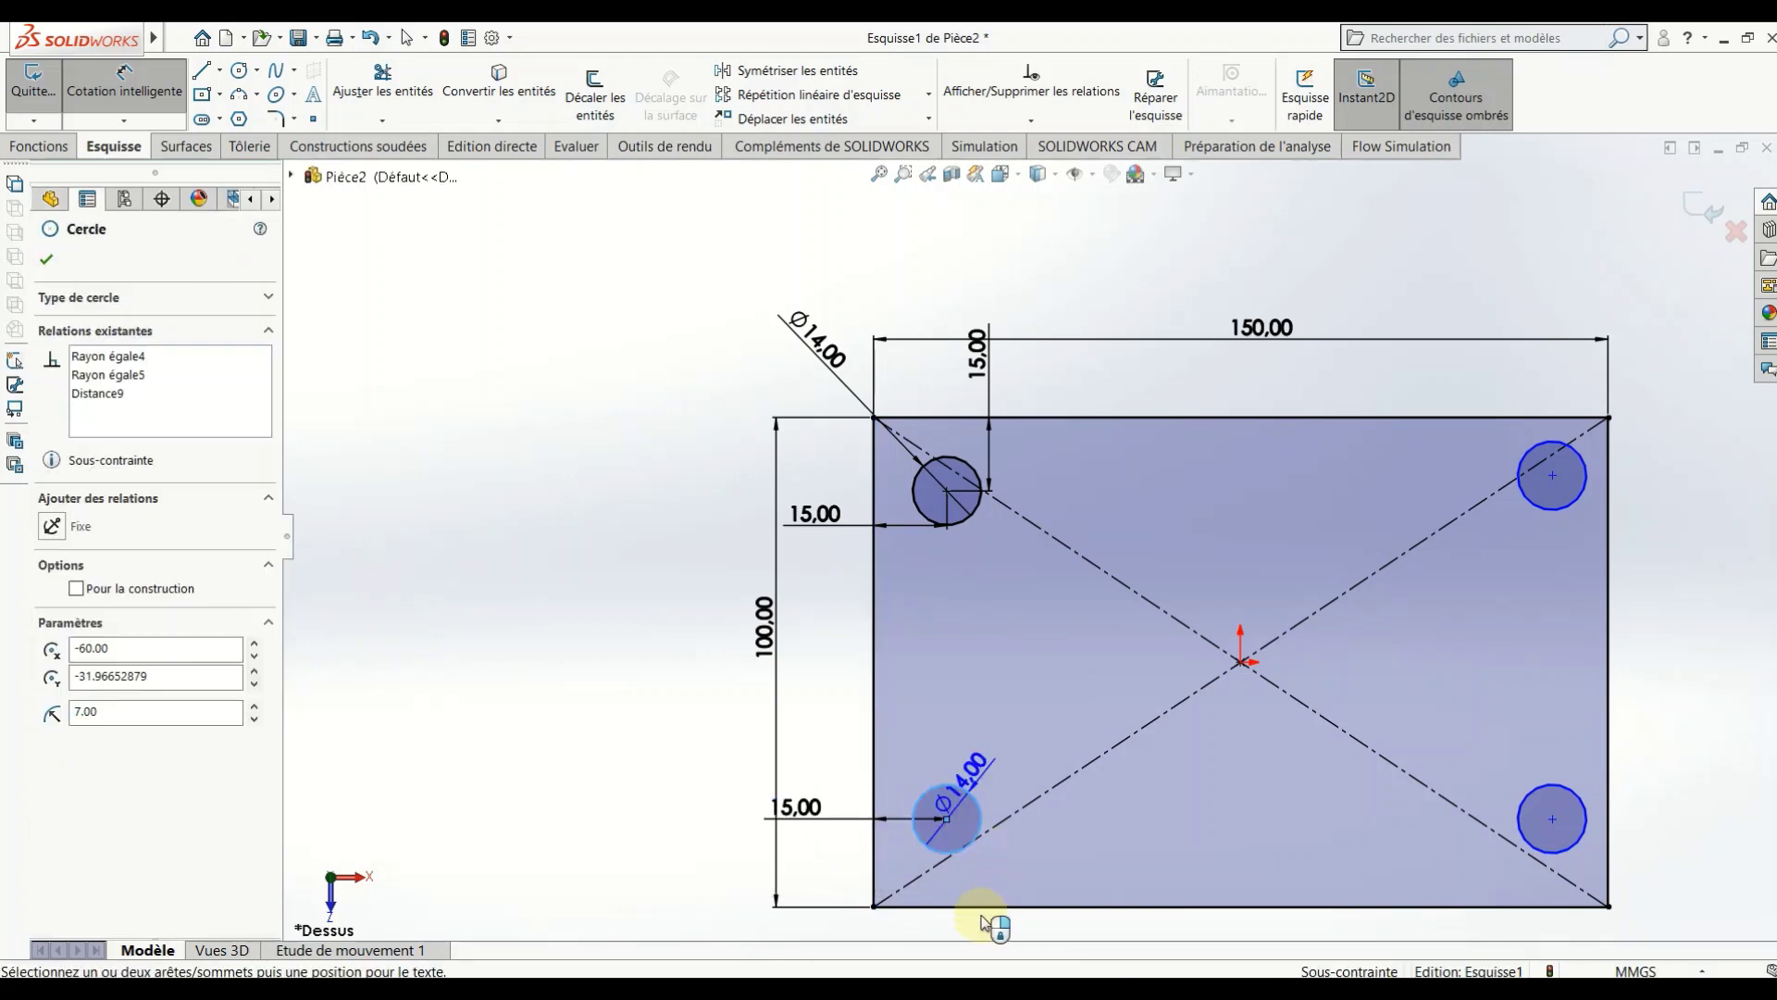
click(916, 906)
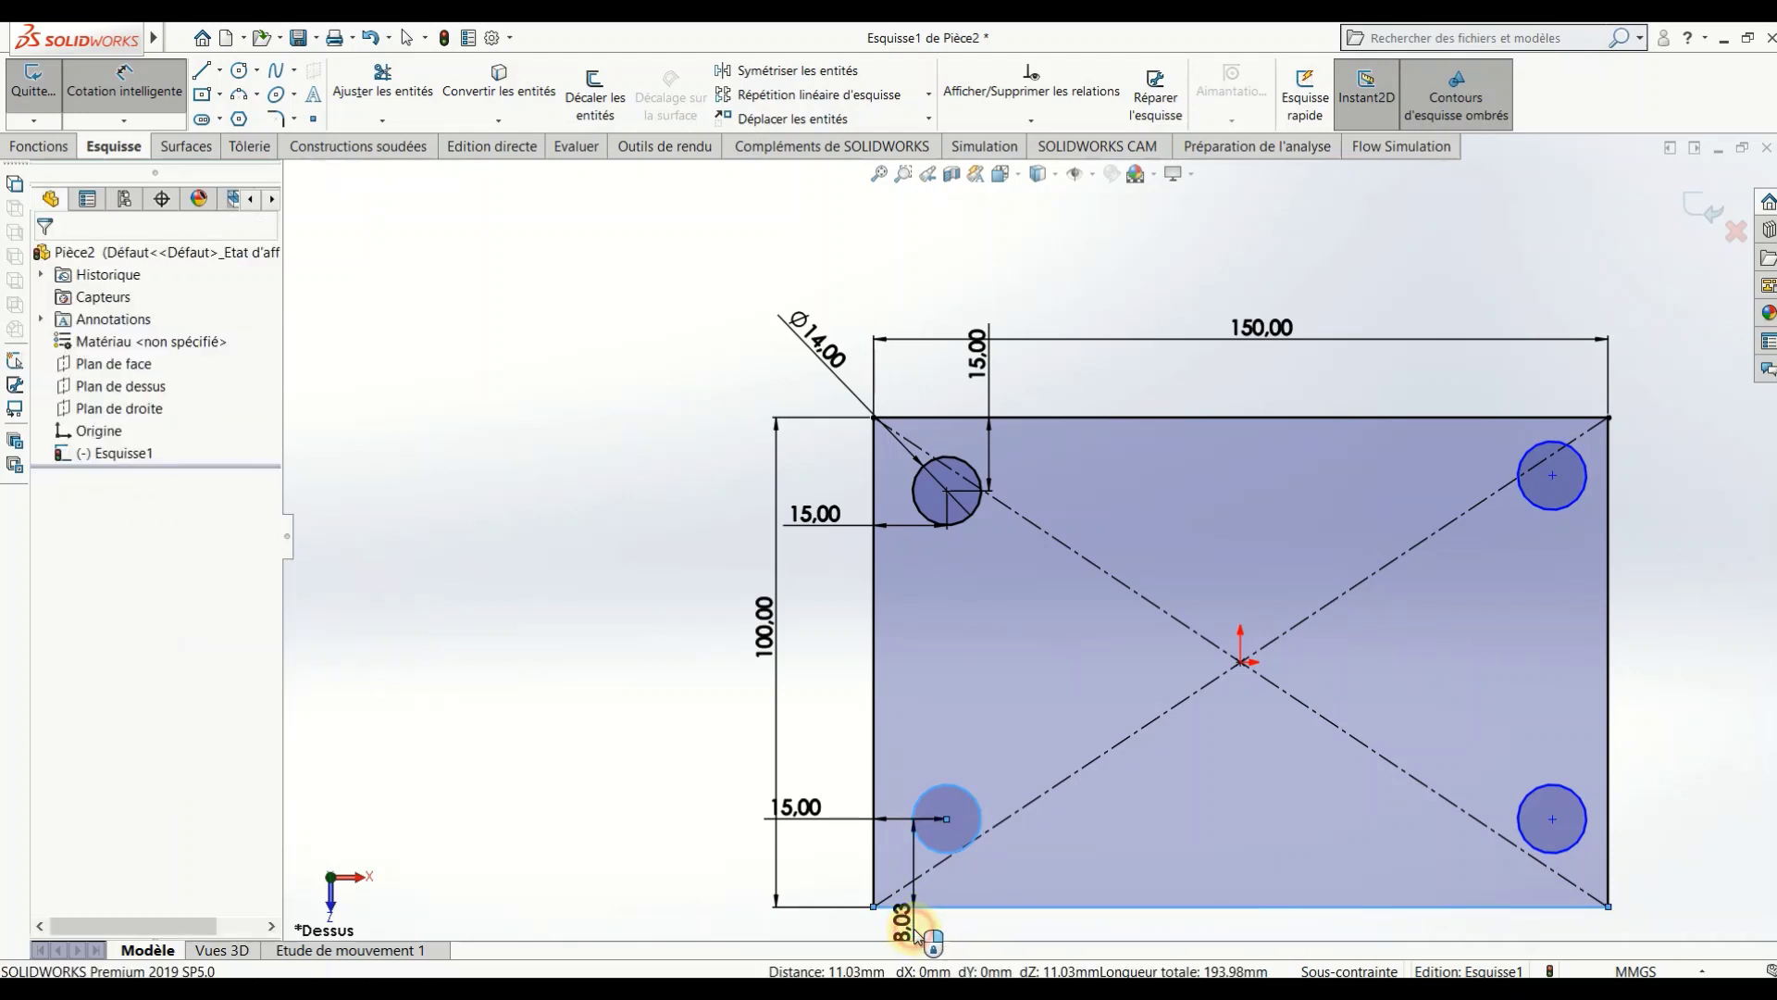
text(15)
key(Return)
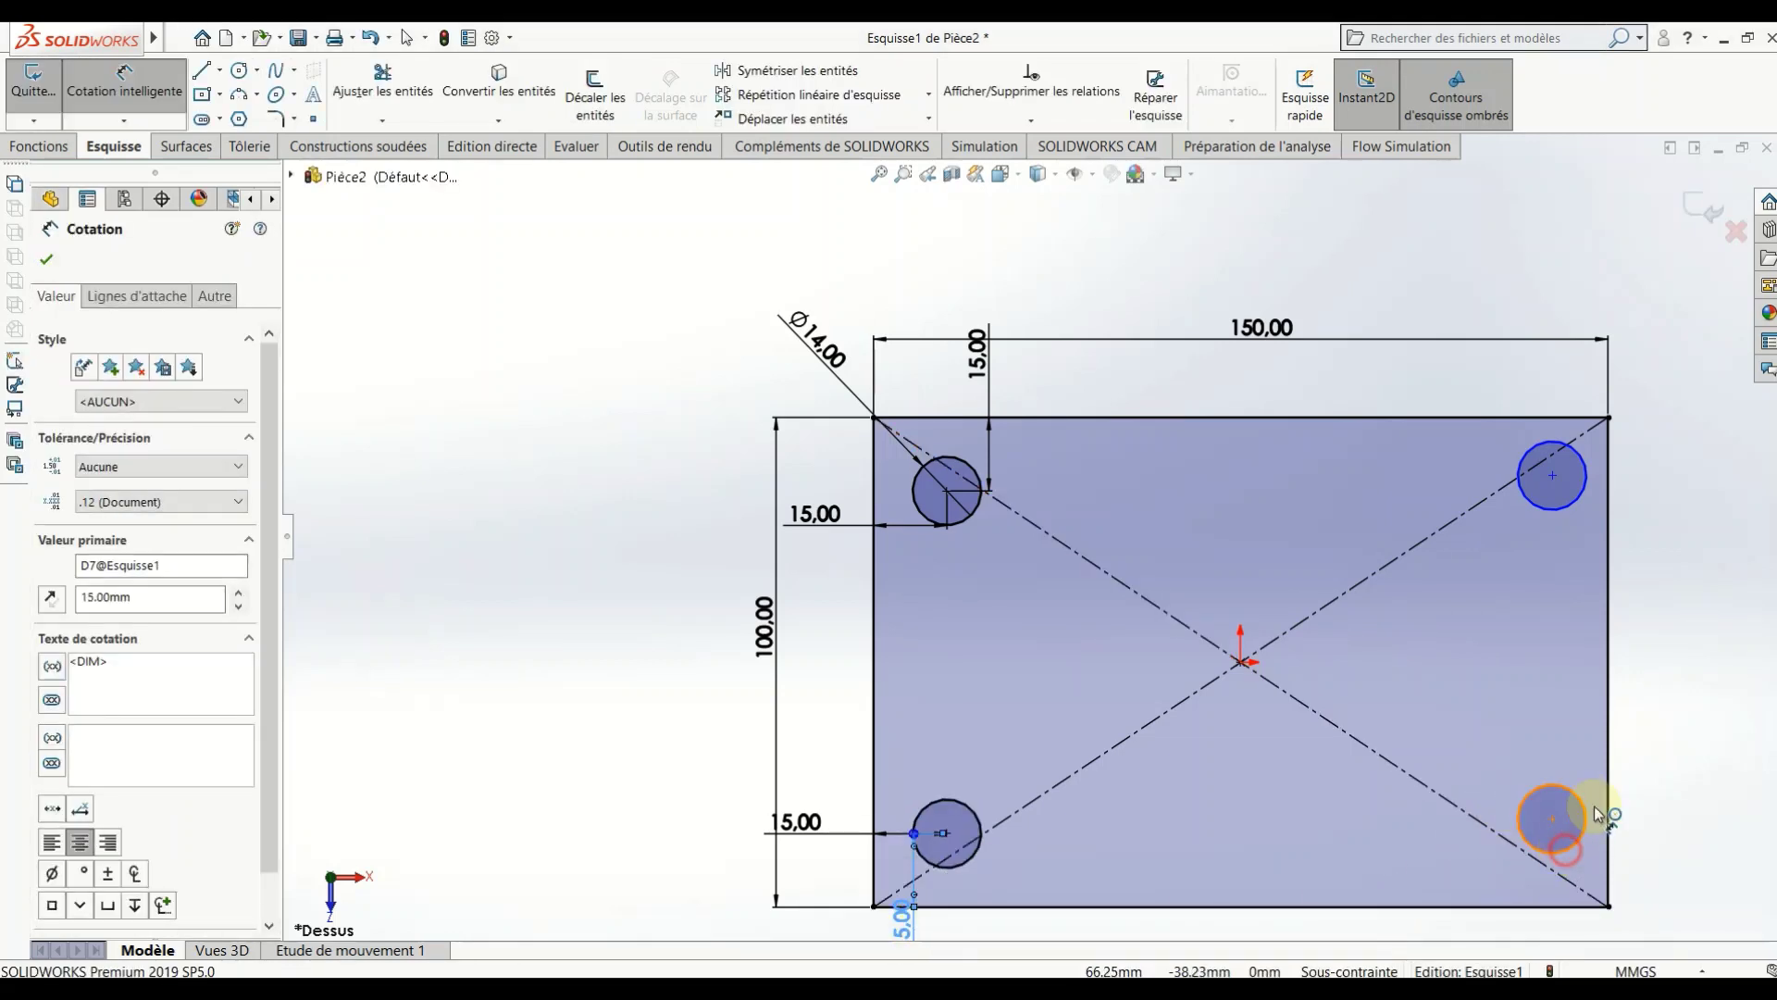
Step: Position the bottom-right hole 15 mm from the right and bottom edges
click(1566, 850)
click(1608, 773)
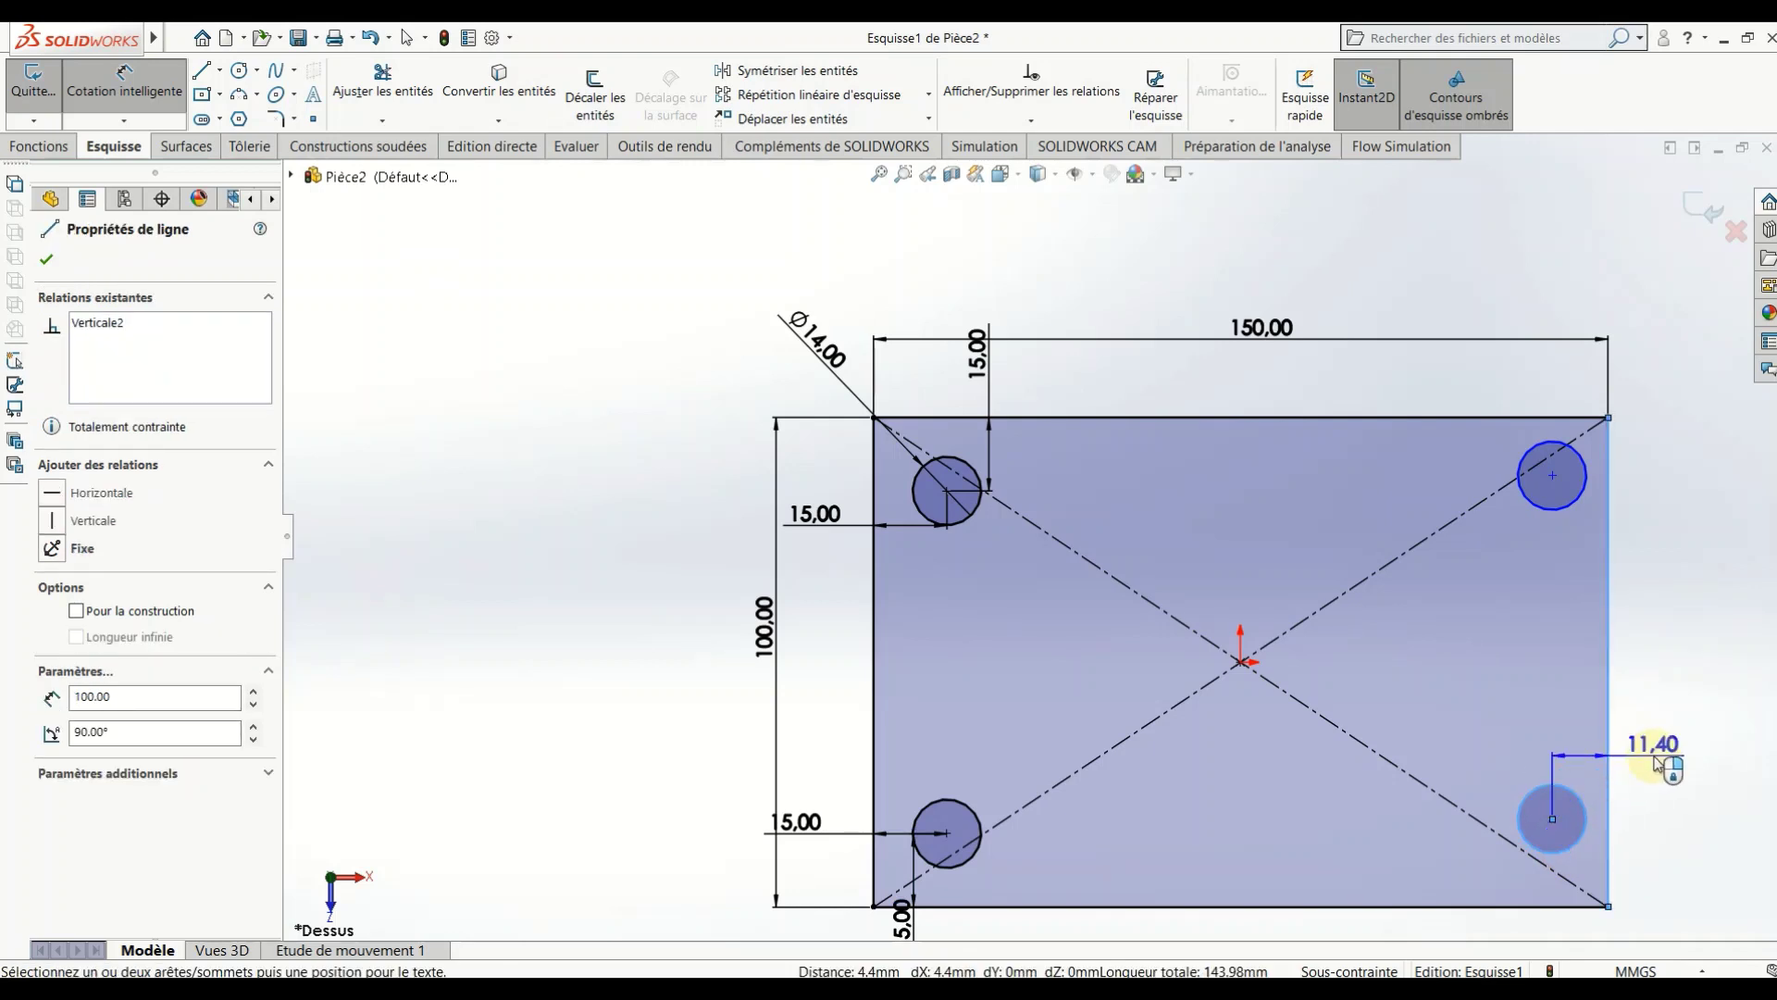
click(1646, 759)
text(15)
key(Return)
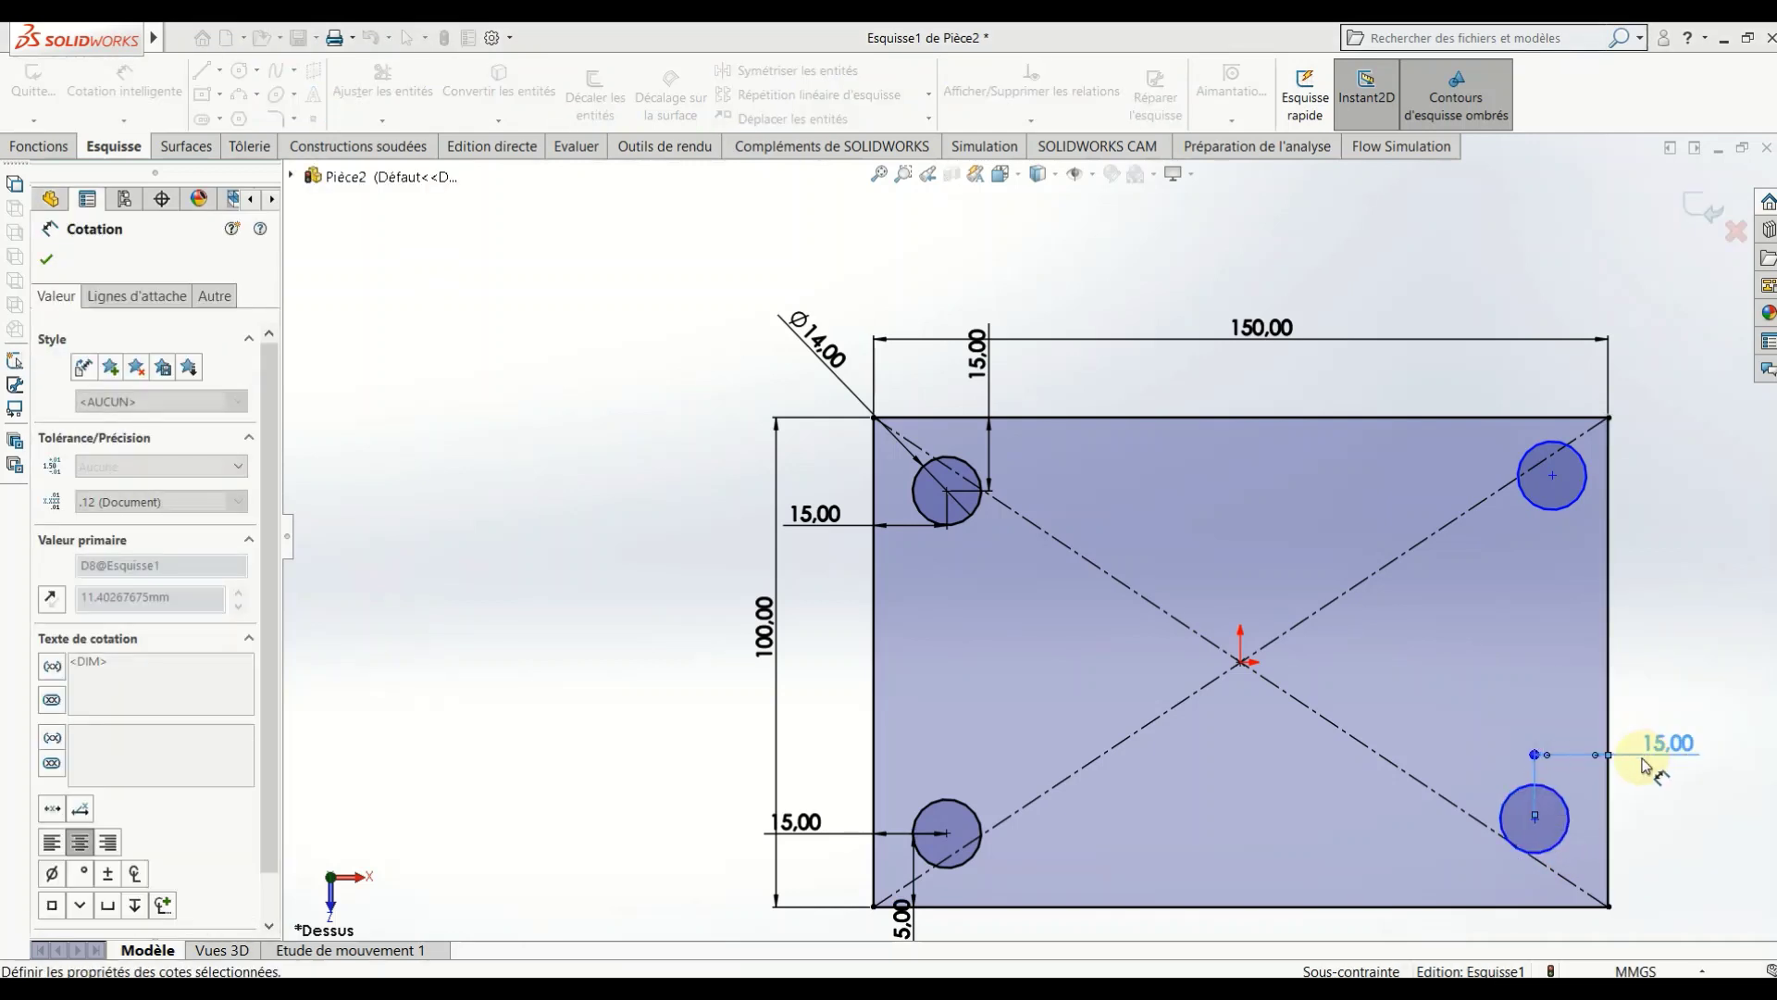
click(1527, 817)
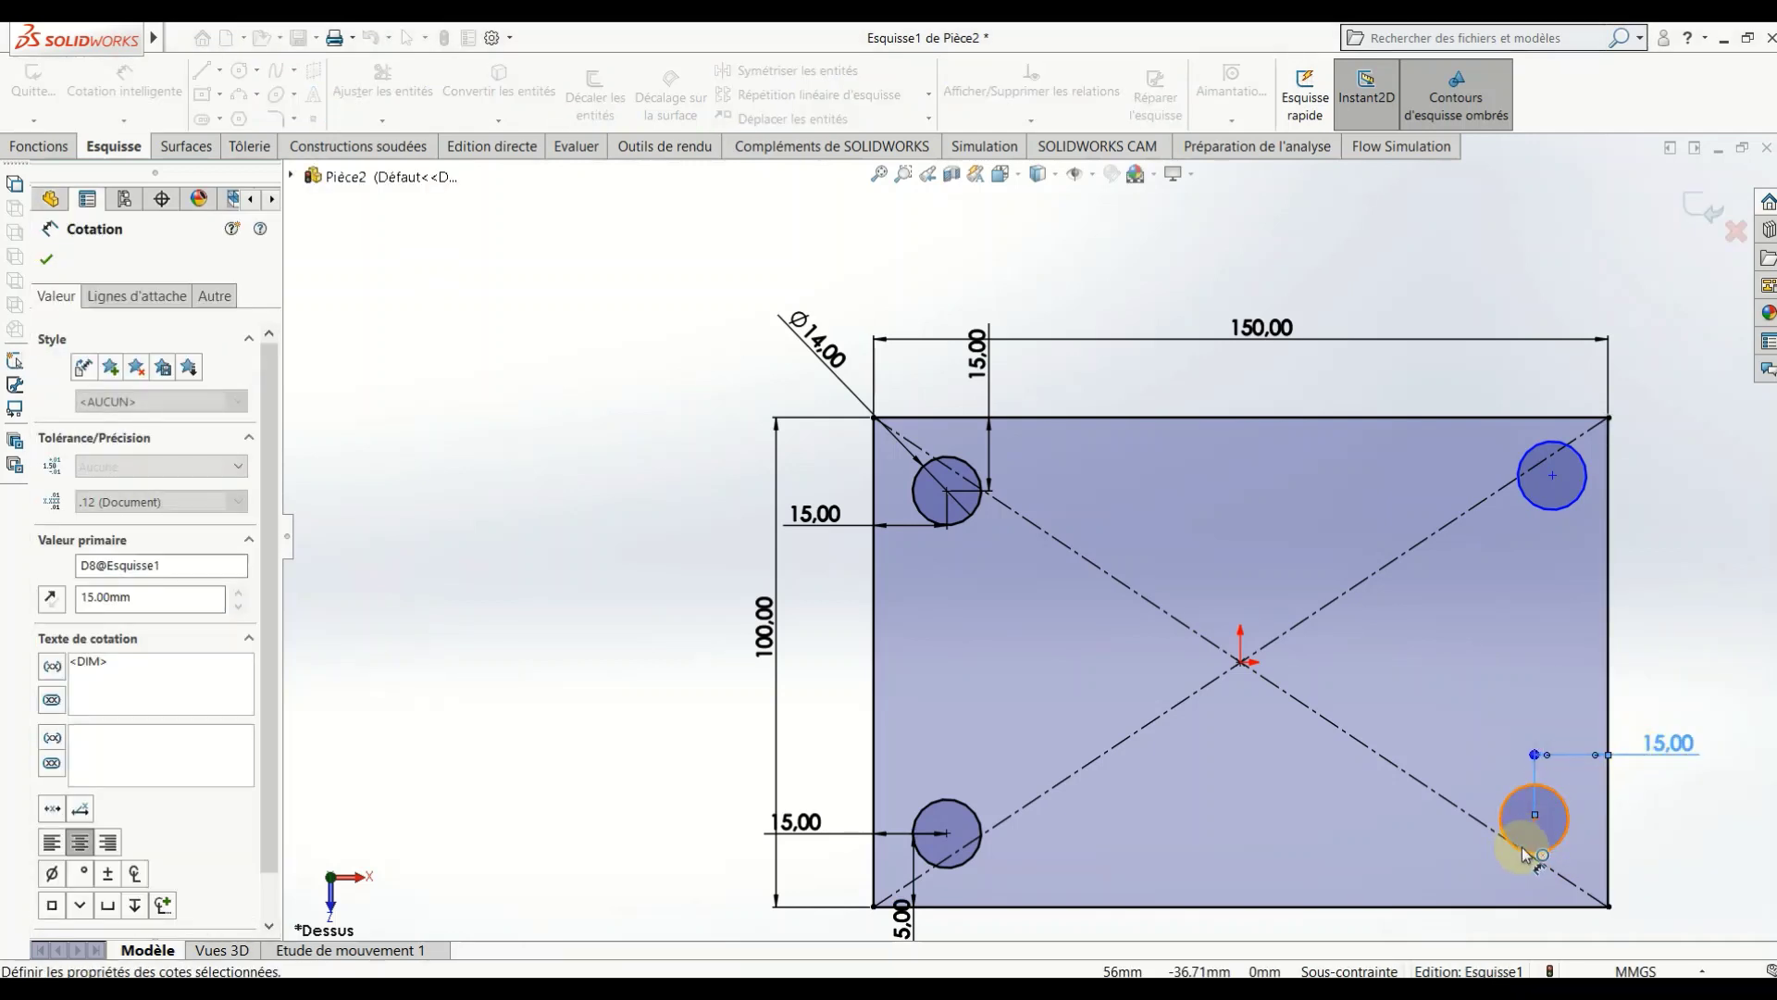
click(1524, 906)
click(1524, 931)
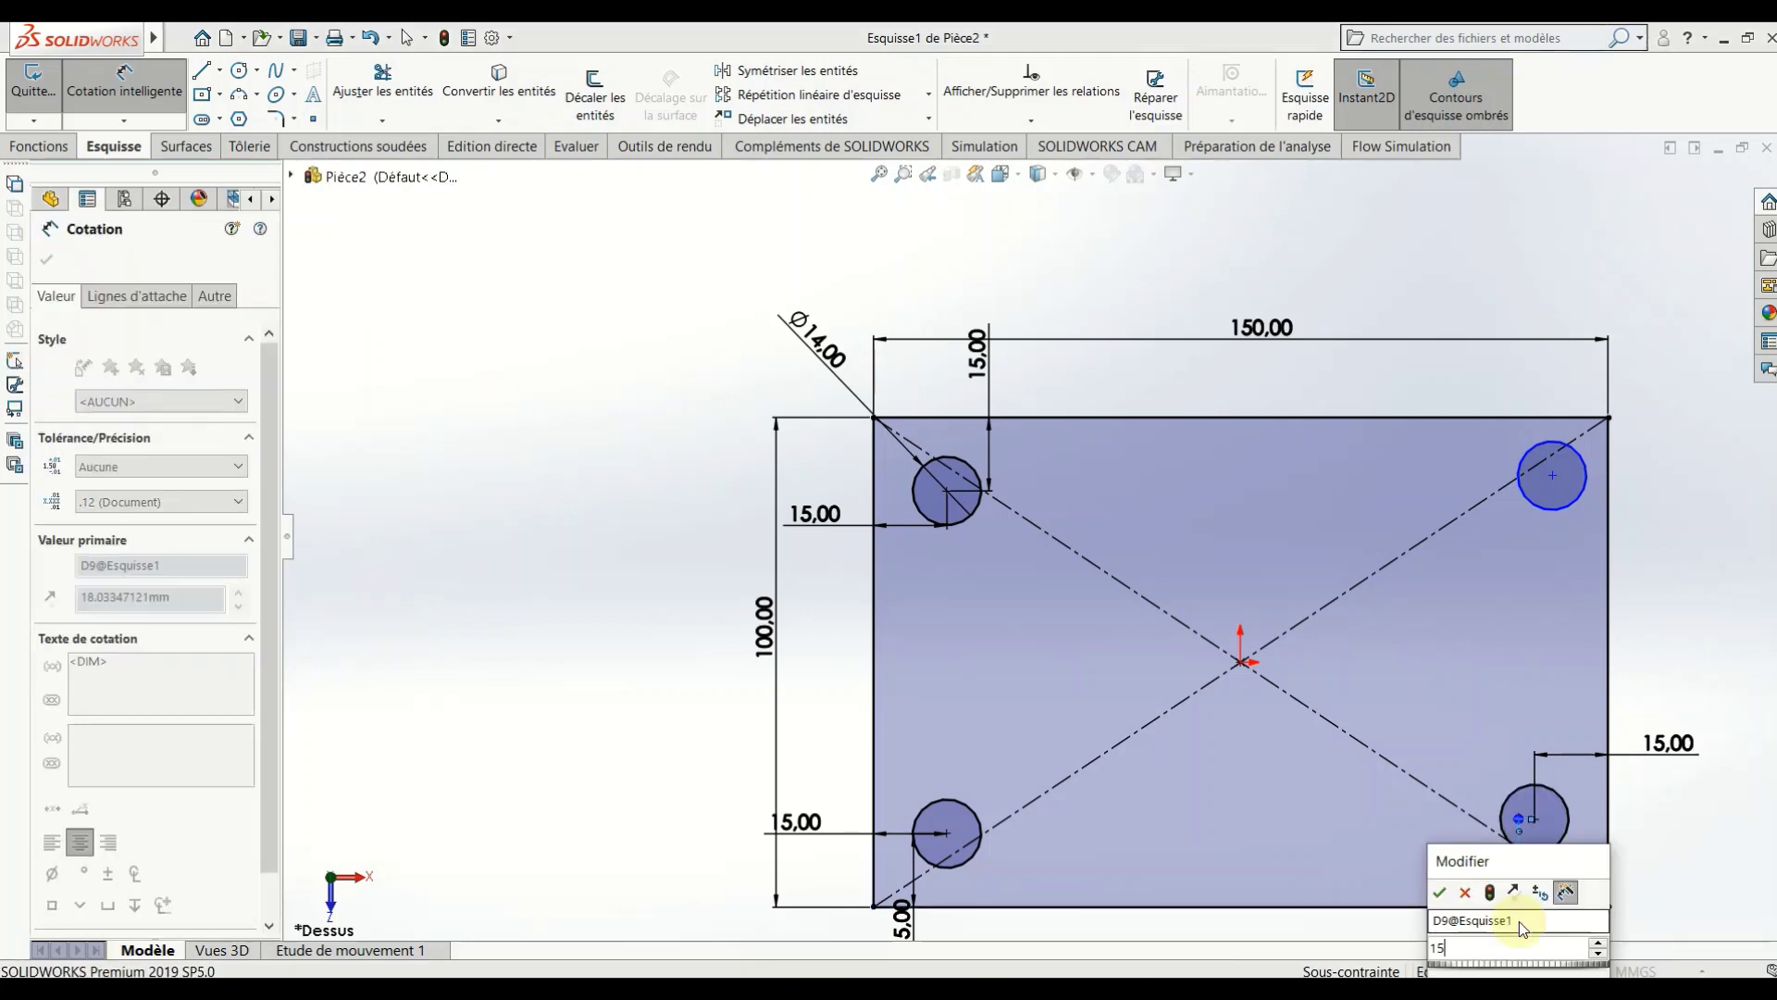
text(15)
key(Return)
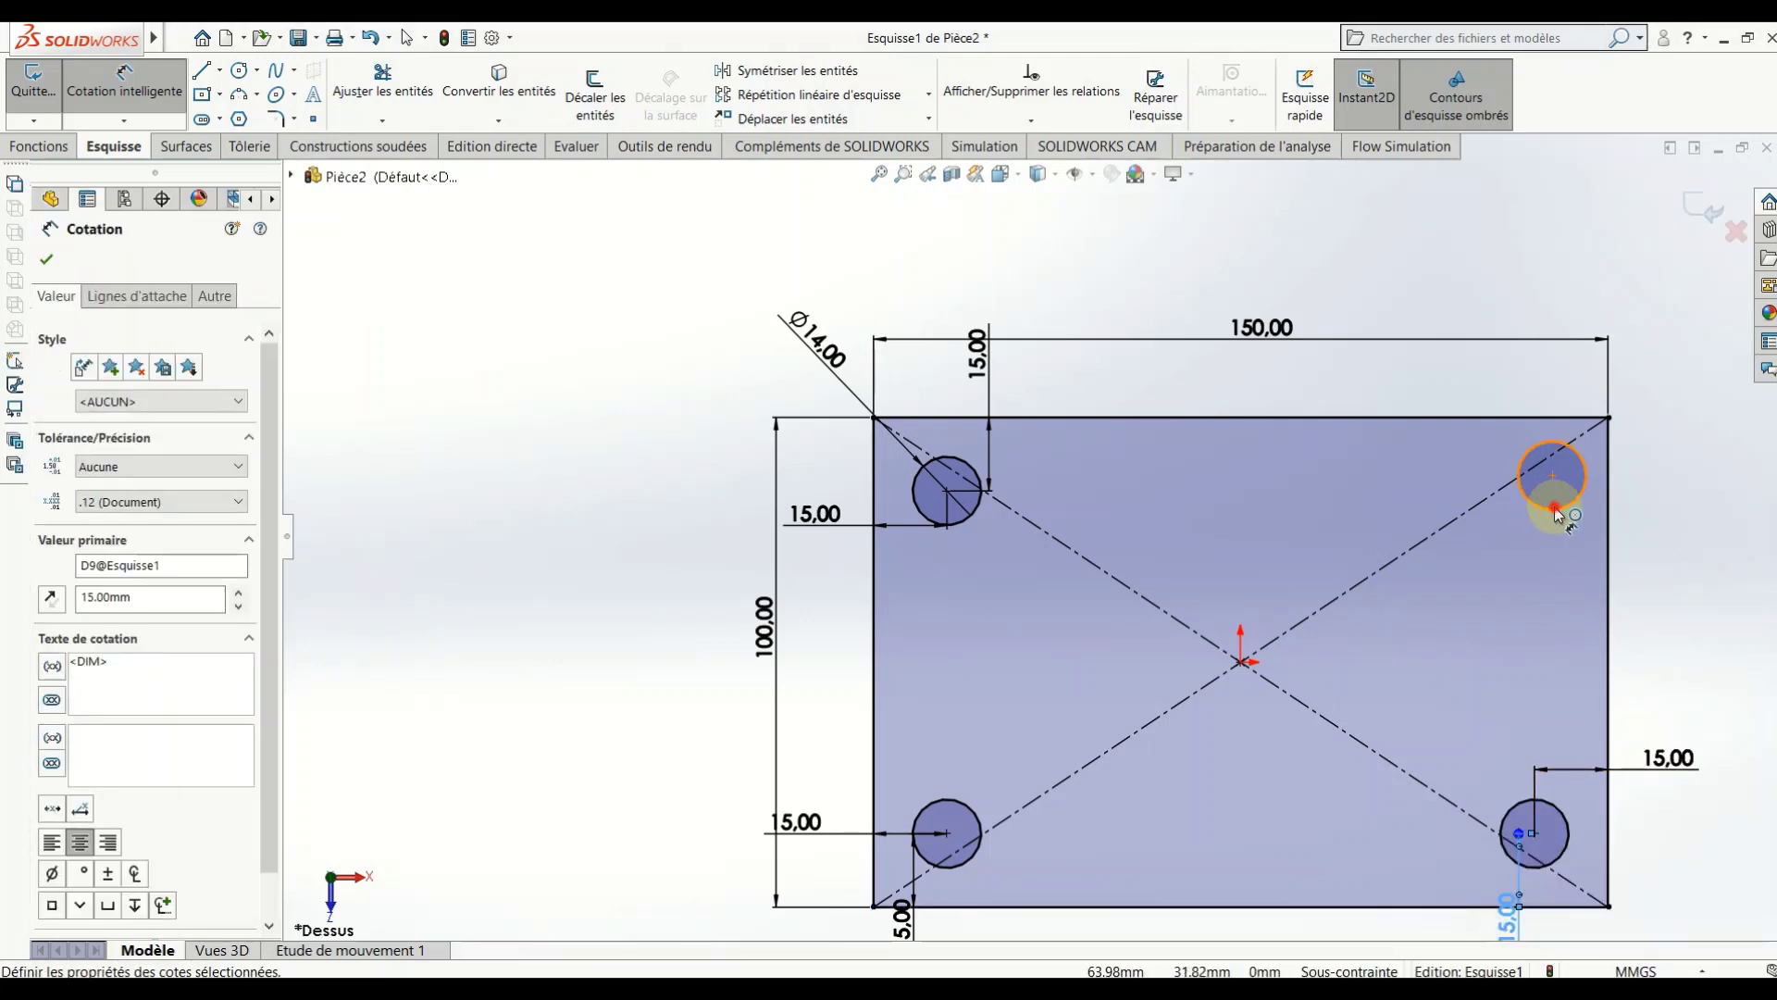
Step: Position the top-right hole 15 mm from the right and top edges
click(1555, 509)
click(1608, 498)
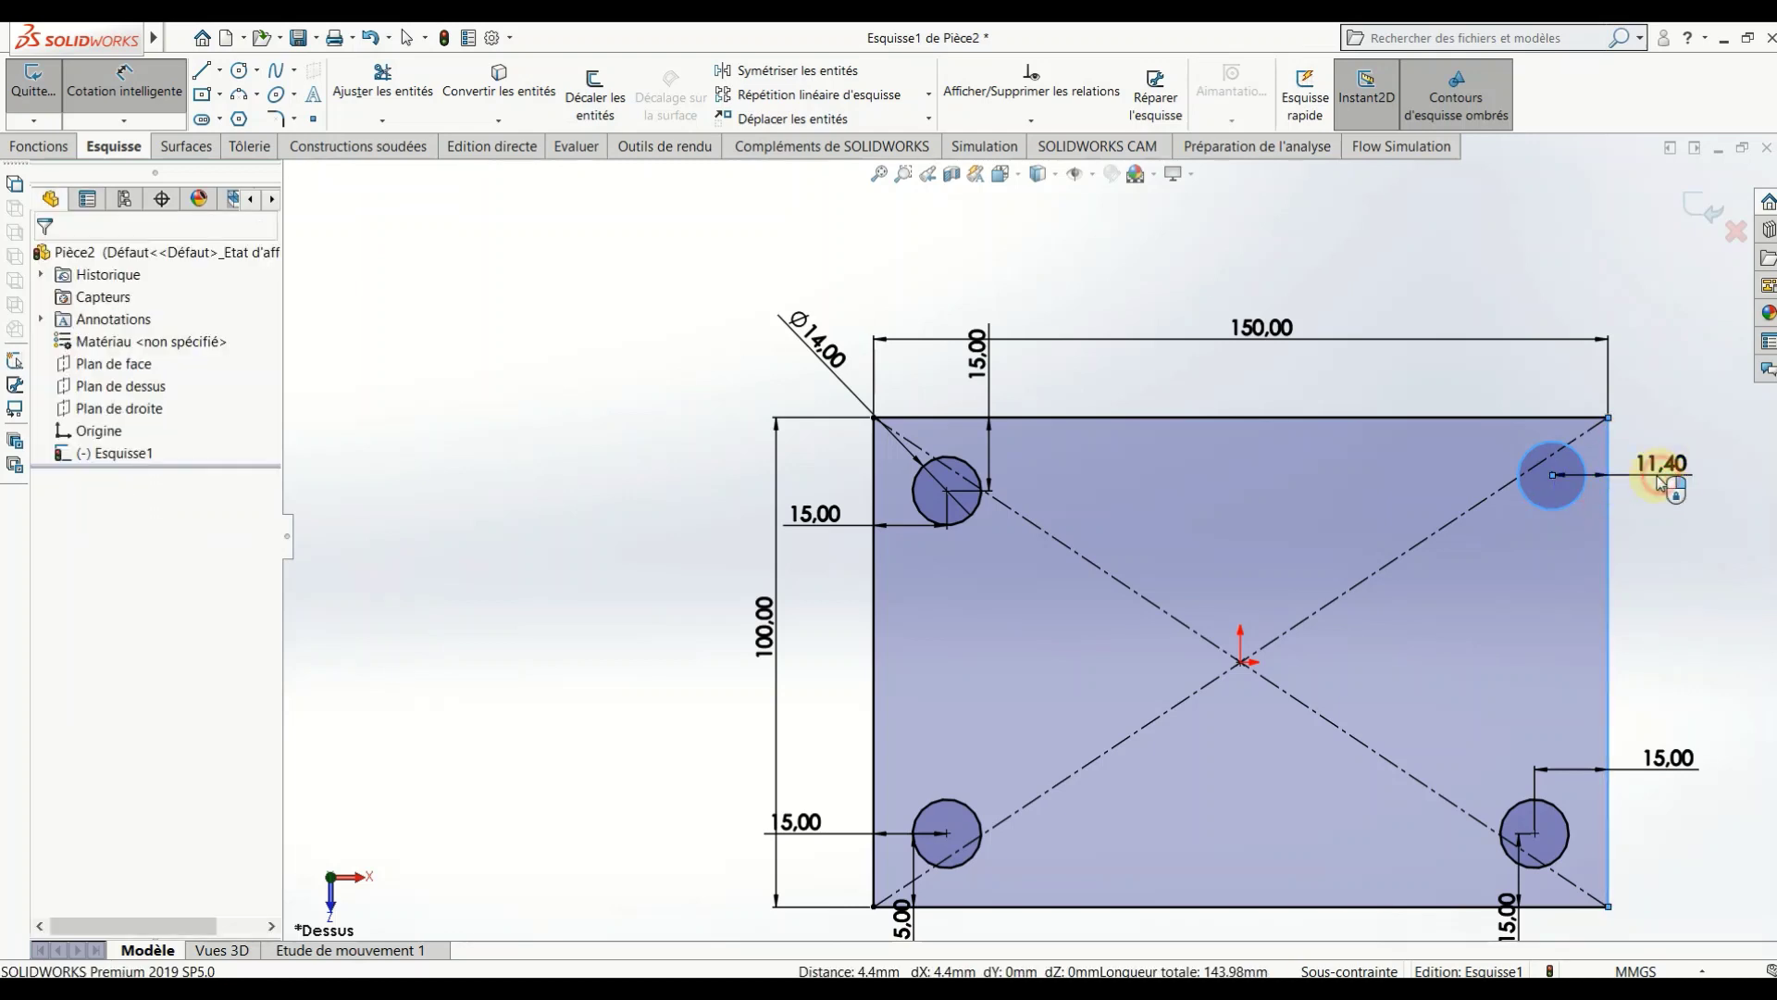
click(1662, 481)
text(15)
key(Return)
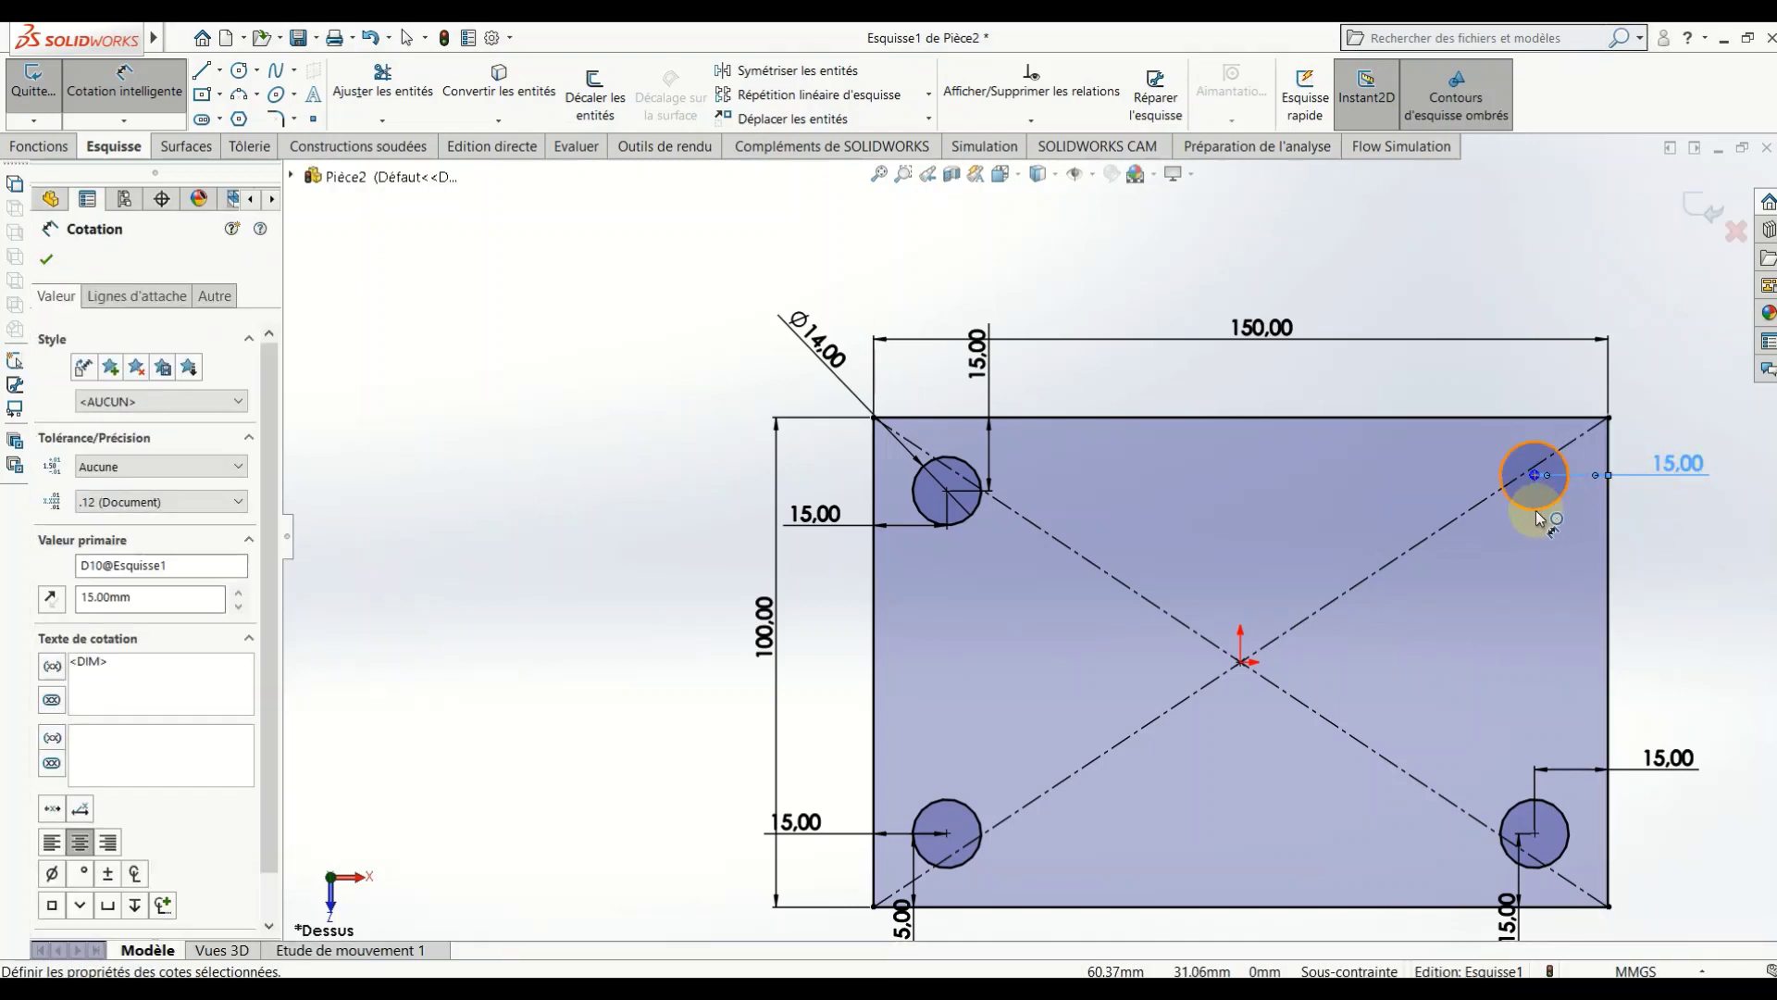
click(1537, 512)
click(1534, 418)
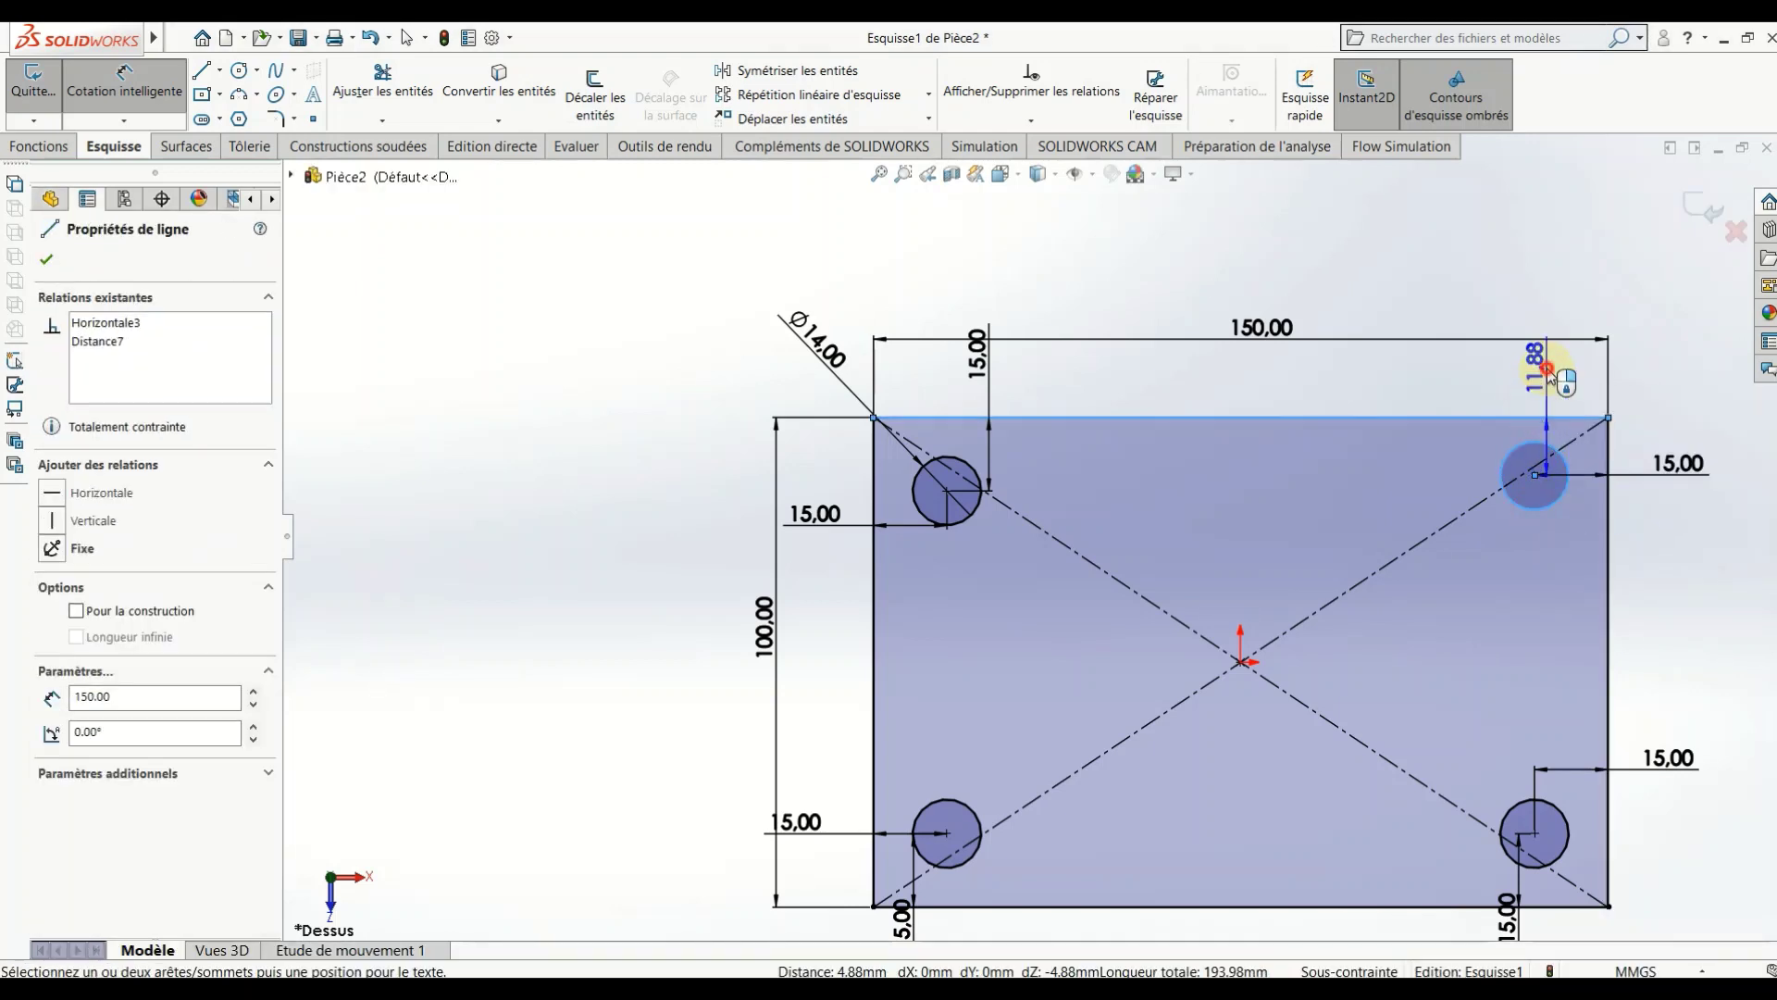
click(1547, 370)
text(15)
key(Return)
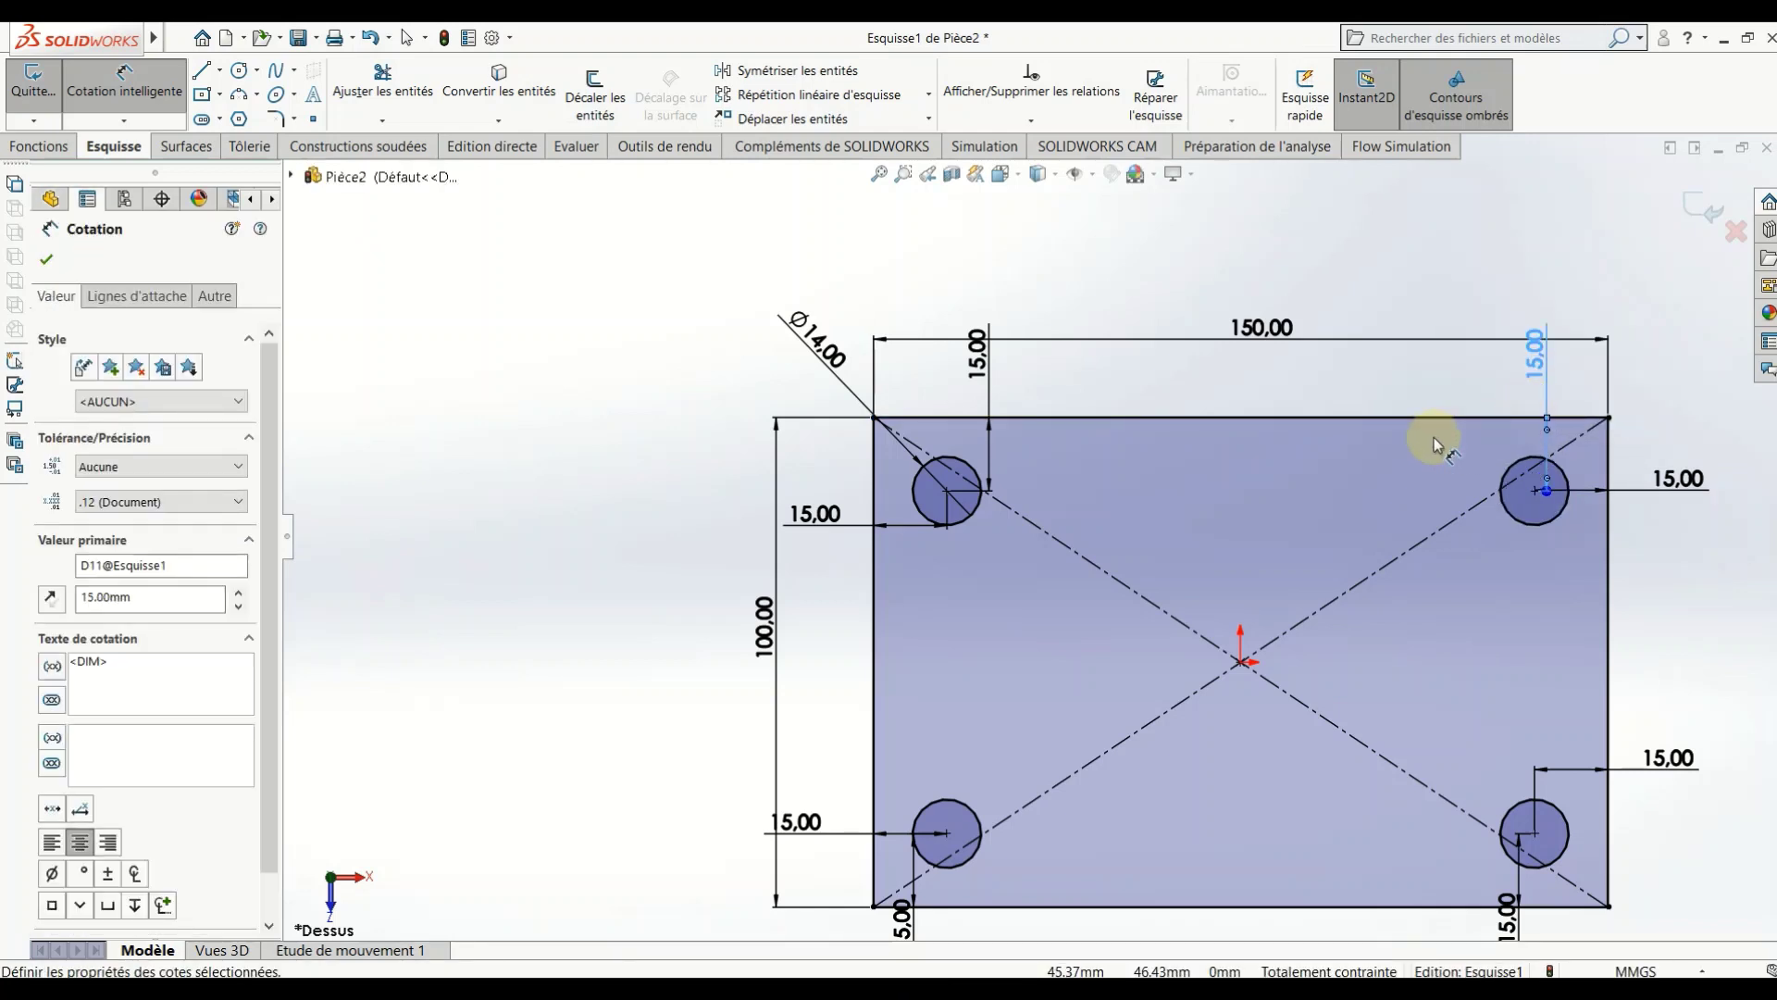
scroll(1432, 445, up, 2)
key(Escape)
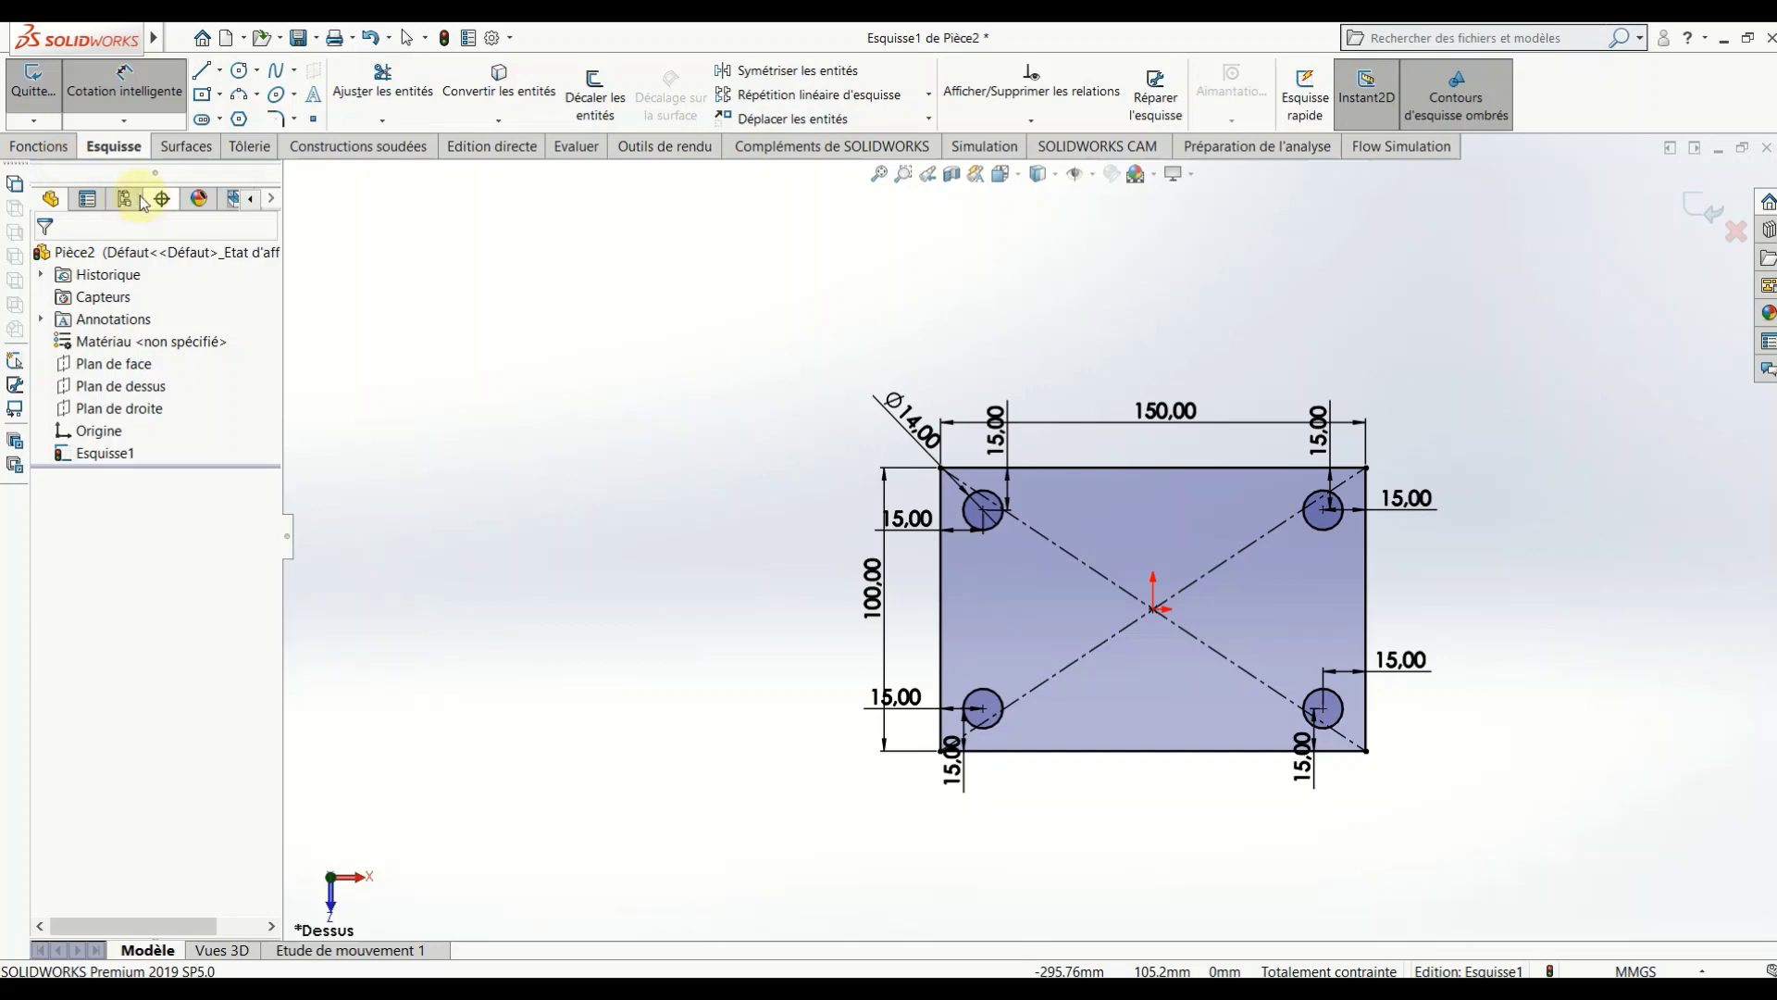
Step: Extrude the sketch 10 mm blind into a plate with four corner holes
click(56, 153)
click(48, 93)
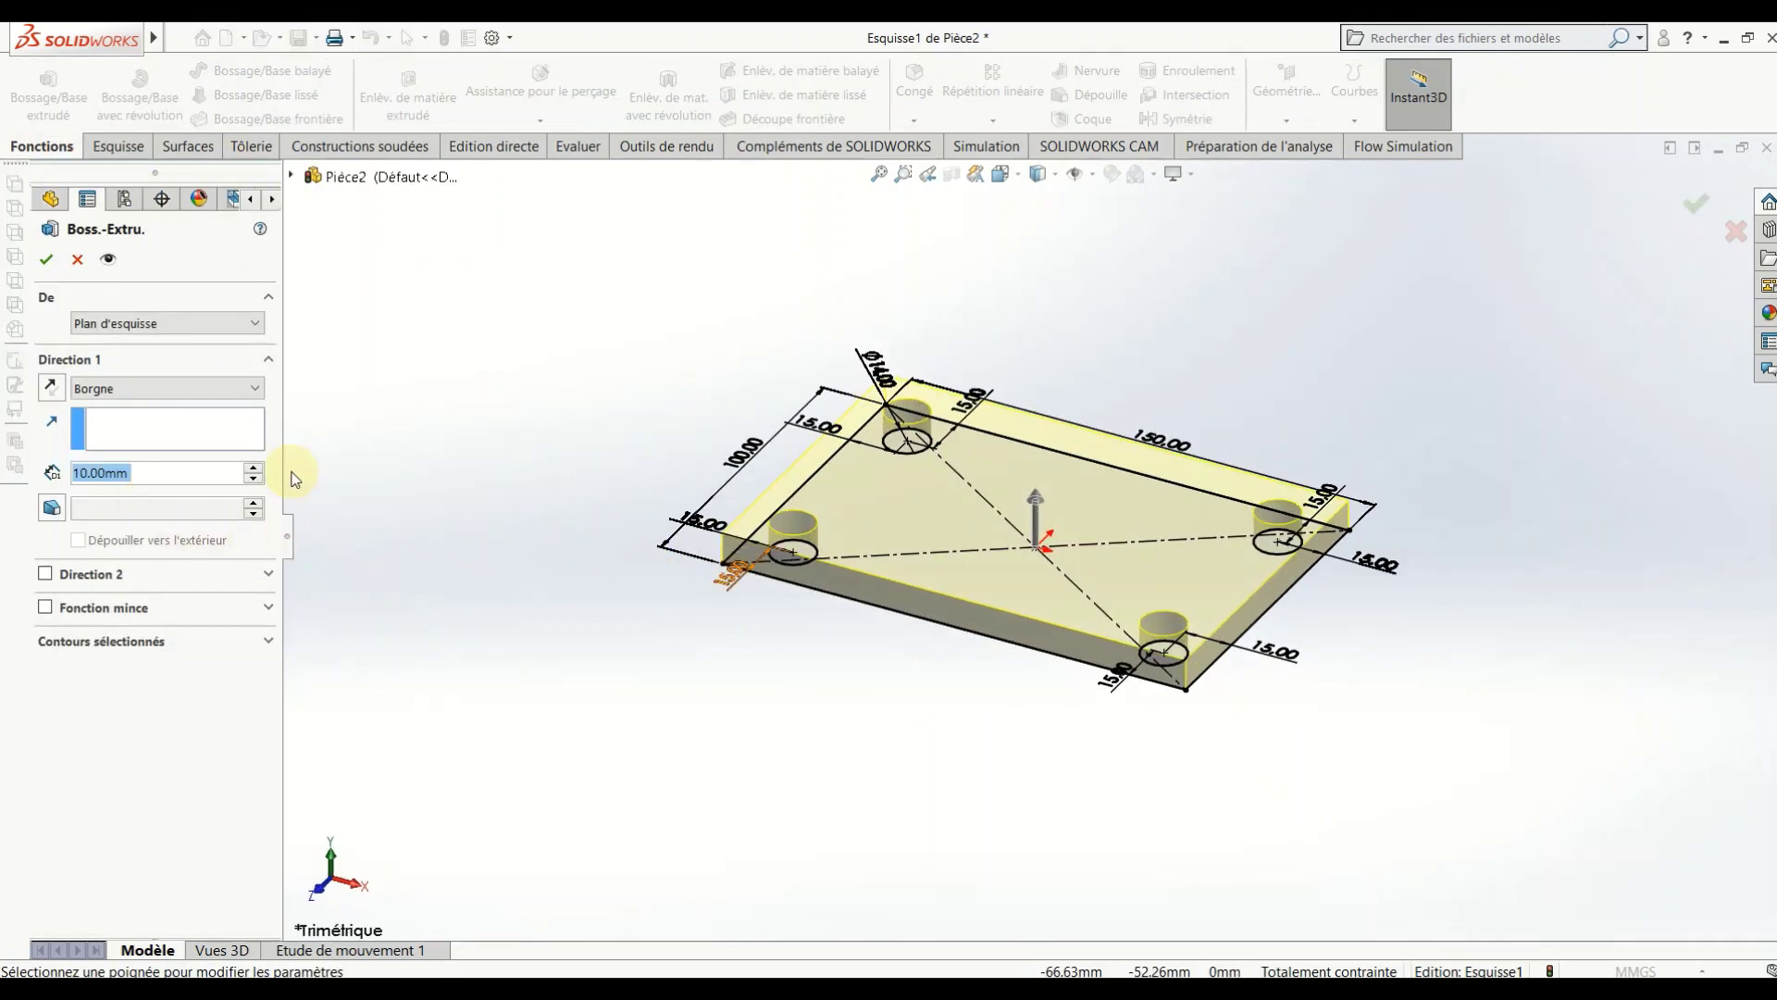
click(47, 262)
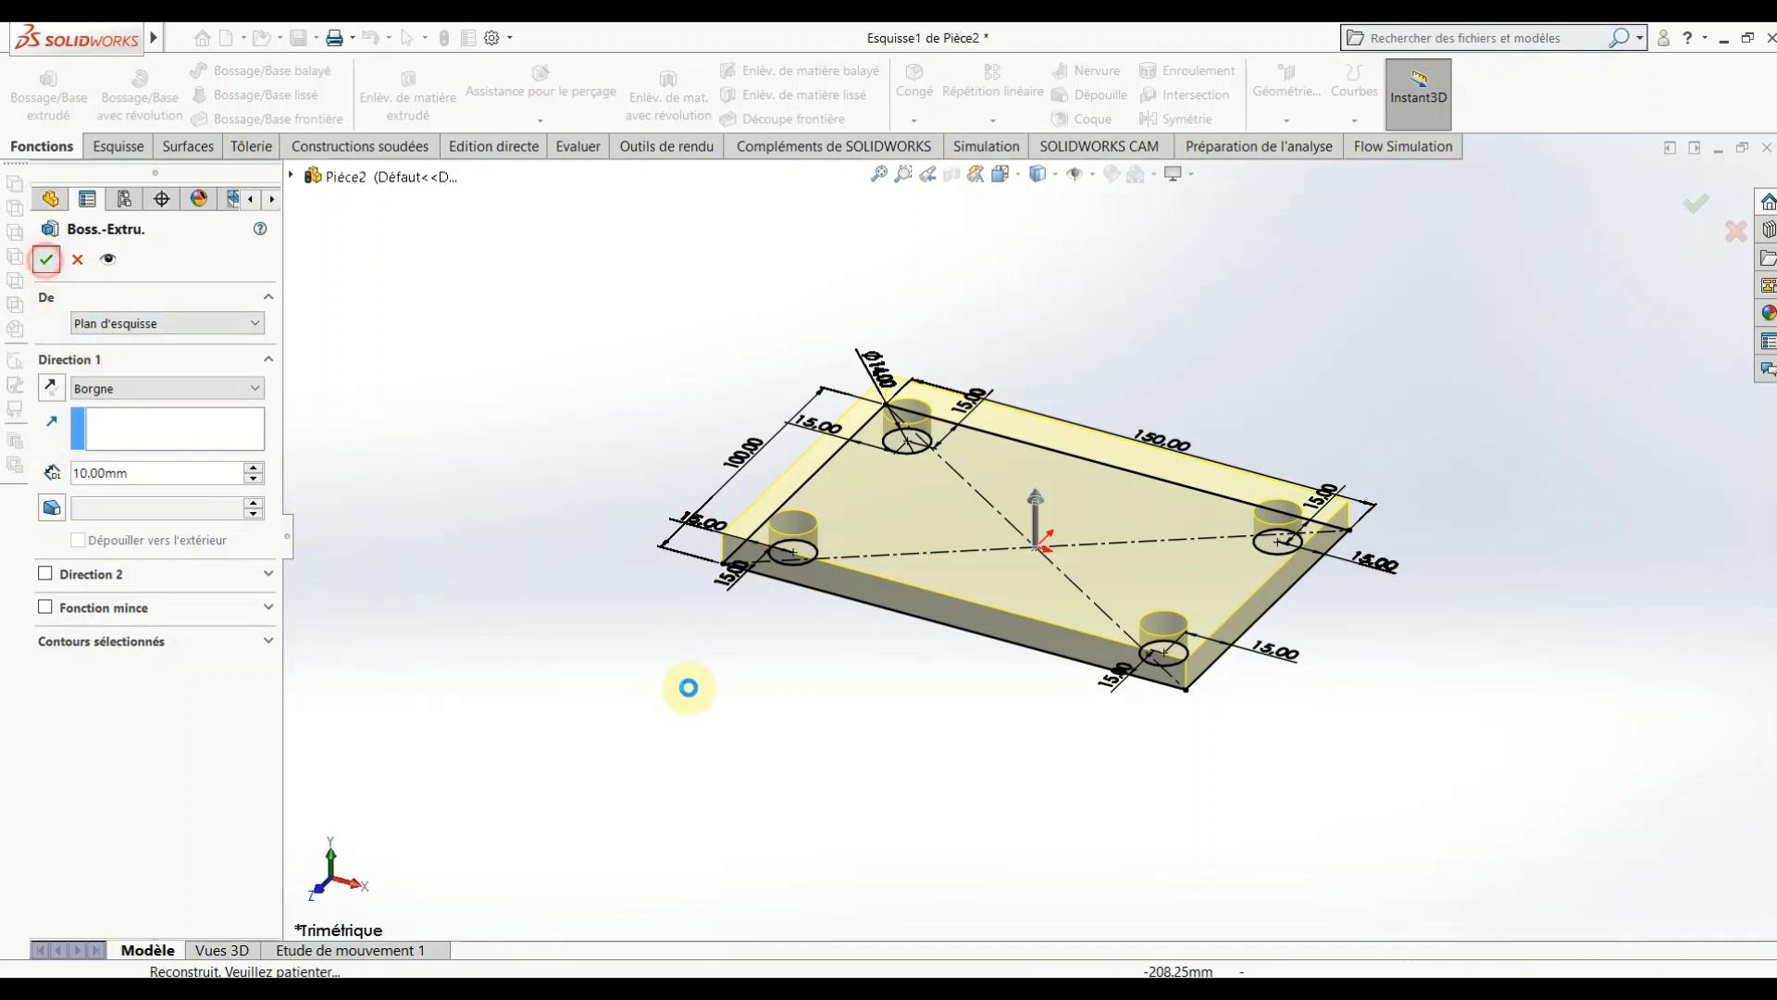
click(947, 774)
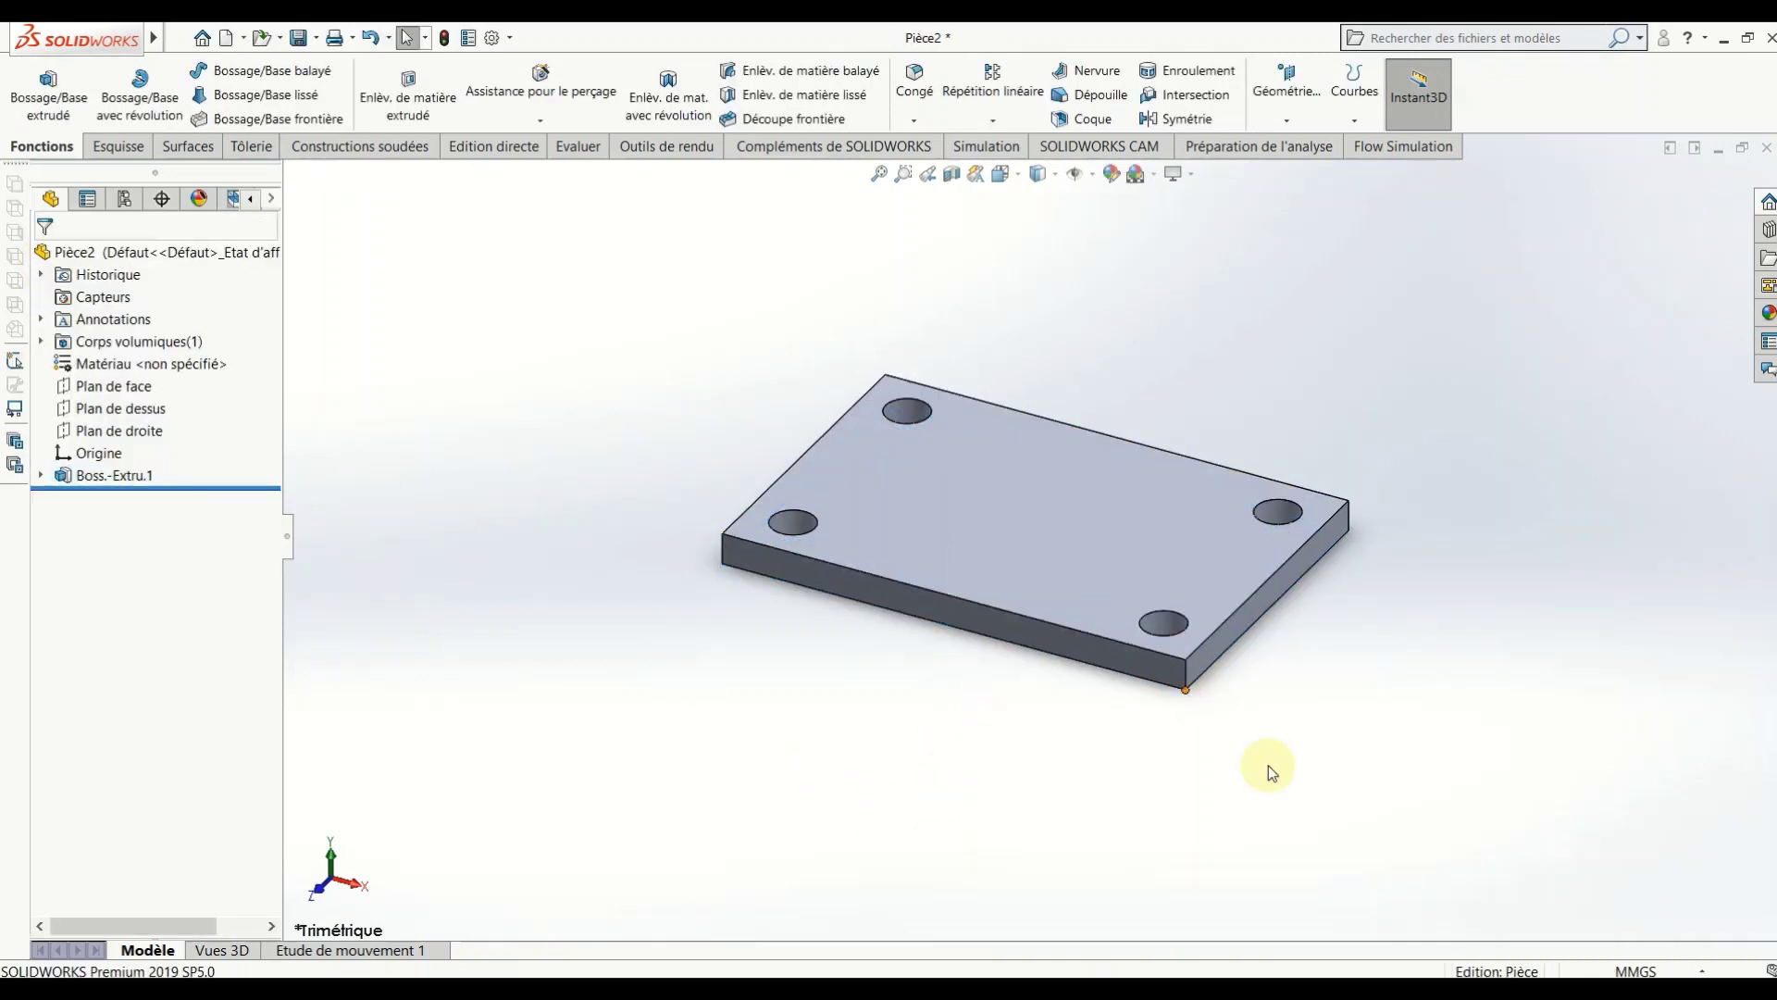
click(139, 385)
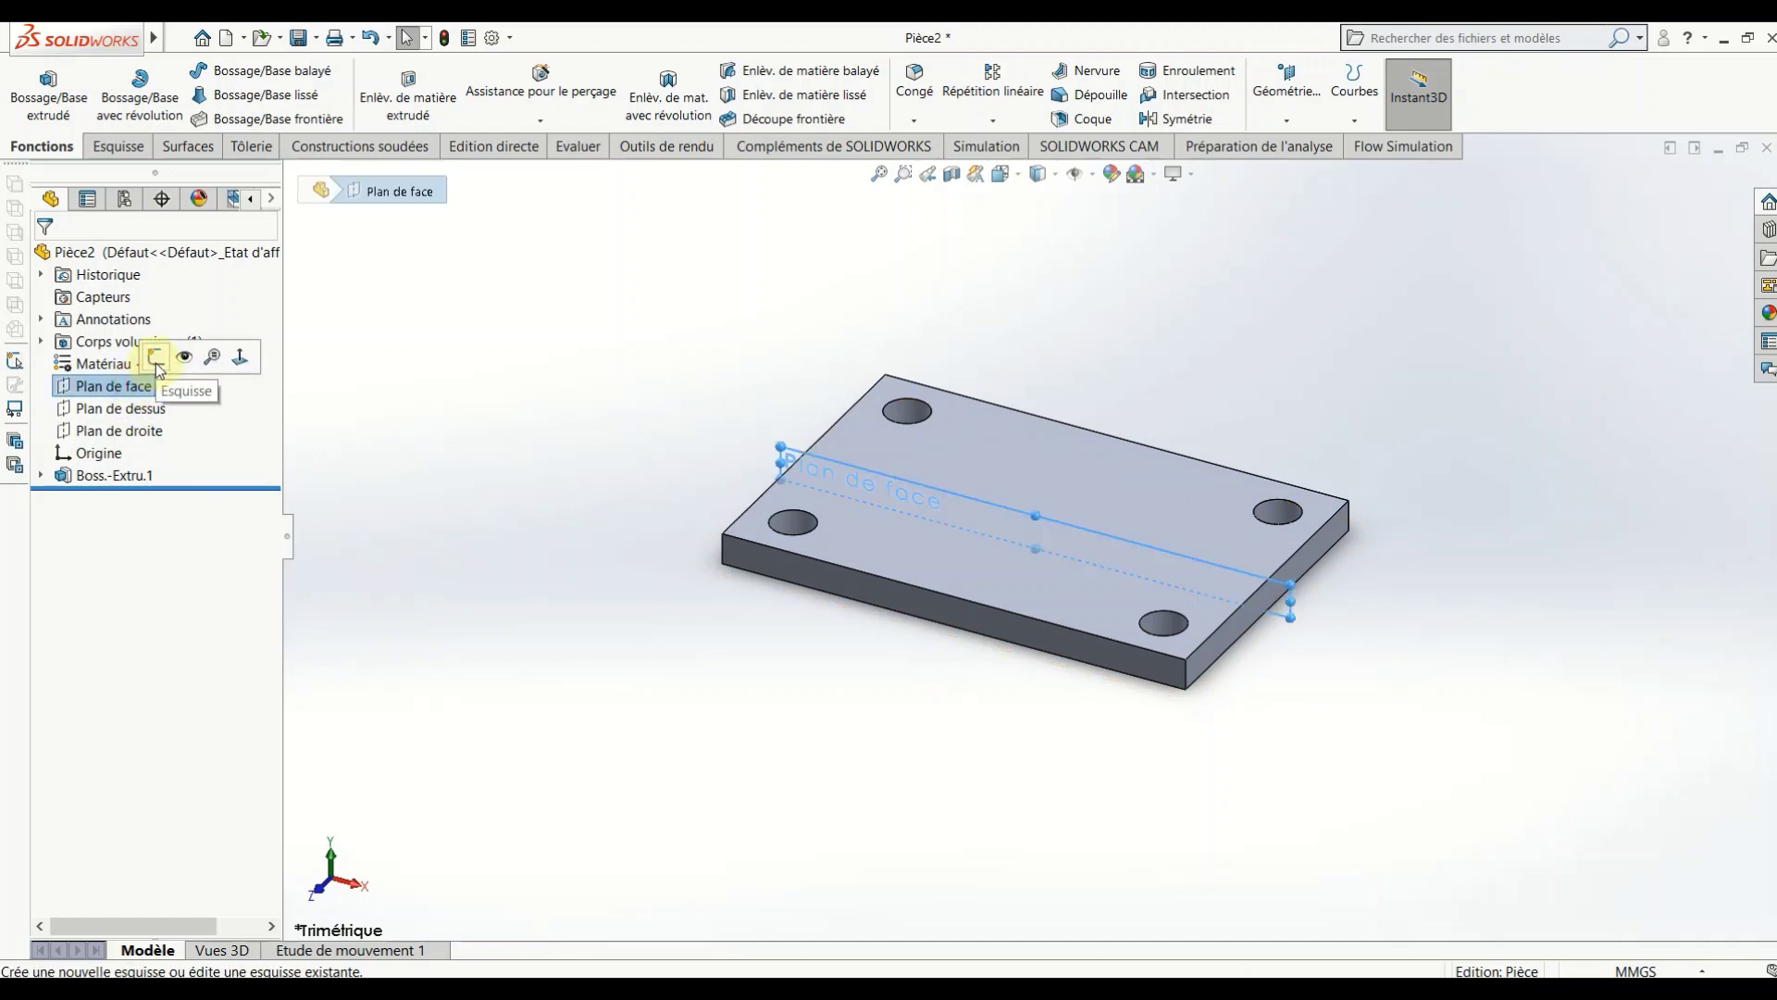
Step: Start a sketch on the right plane and view it face-on
click(126, 438)
click(139, 407)
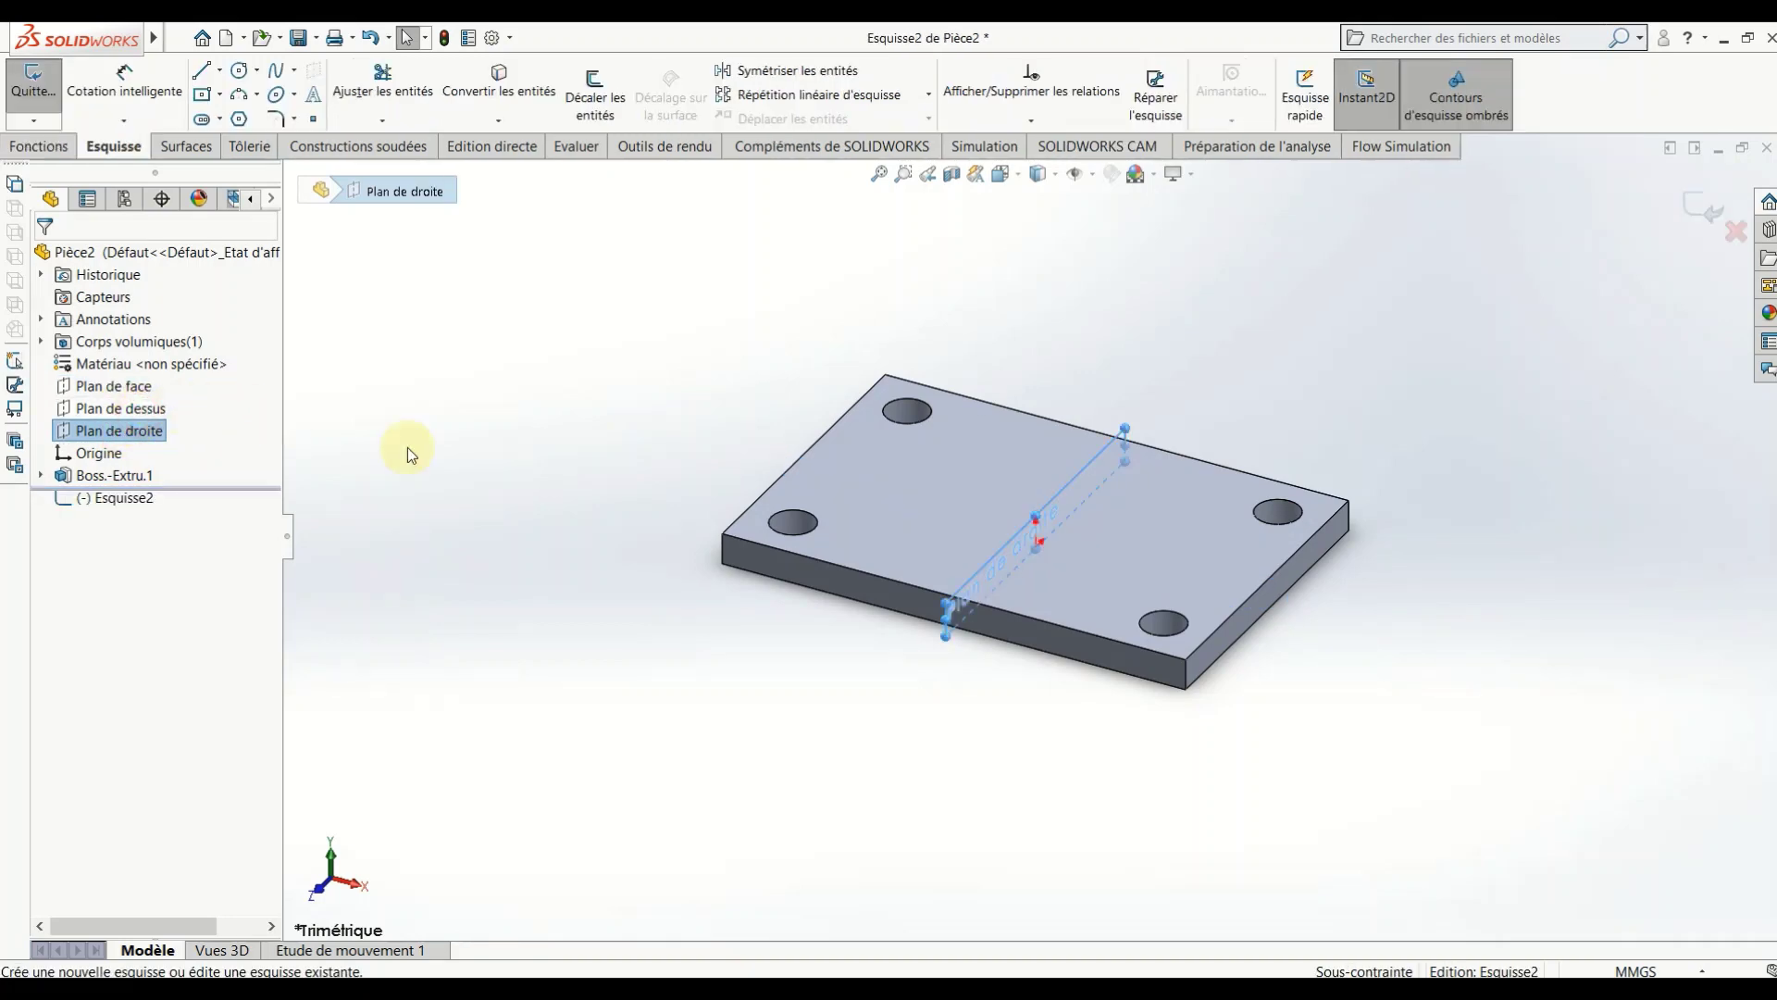
click(1008, 181)
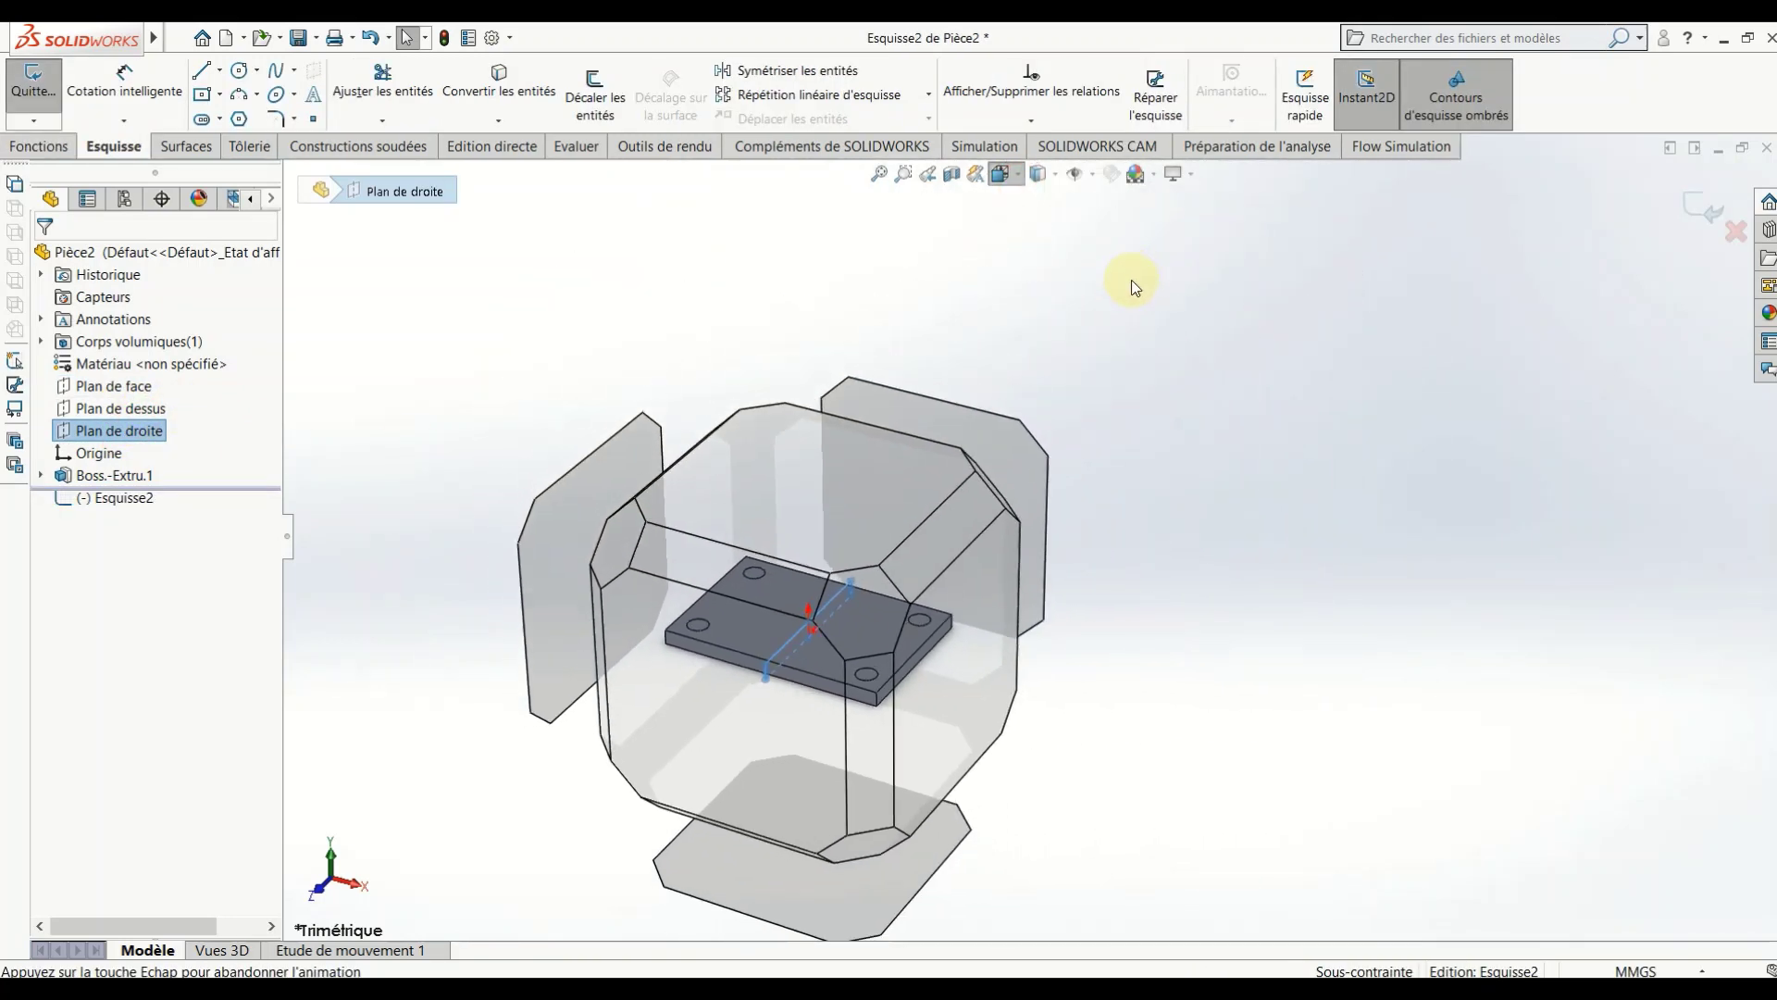
click(1107, 277)
click(998, 863)
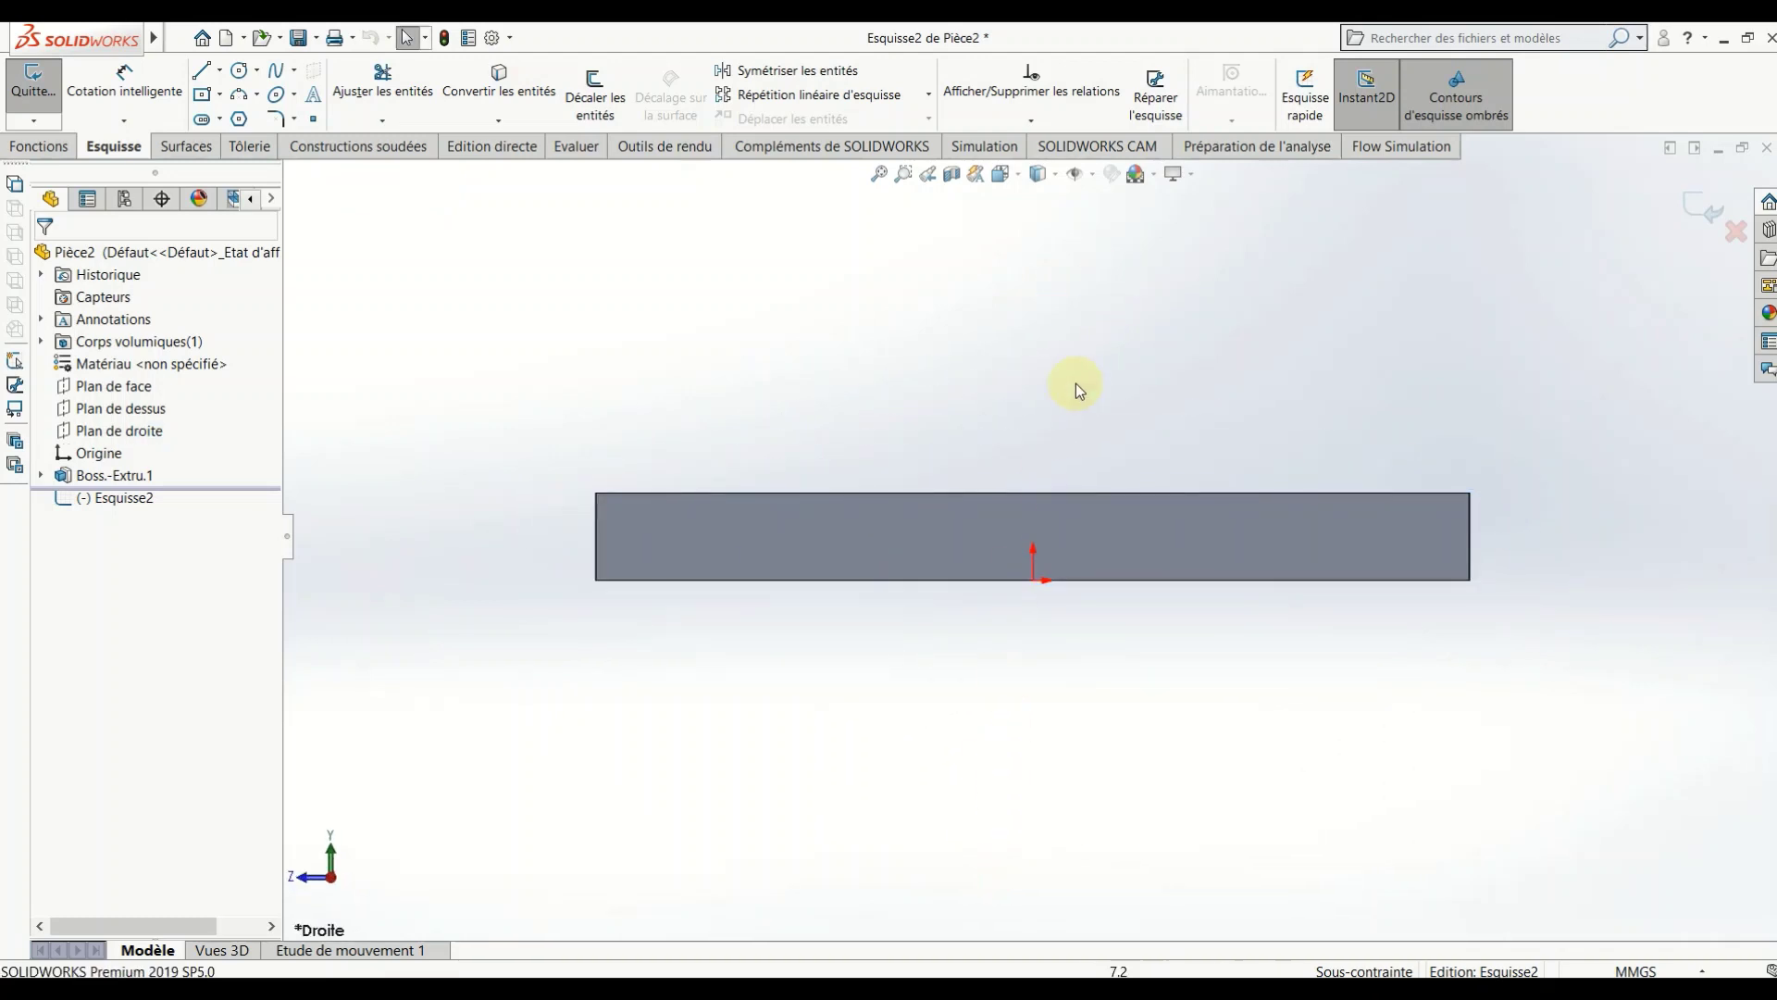
scroll(1064, 380, up, 5)
scroll(1051, 378, down, 3)
Step: Draw a vertical construction line from the origin and dimension it 80 mm
click(245, 74)
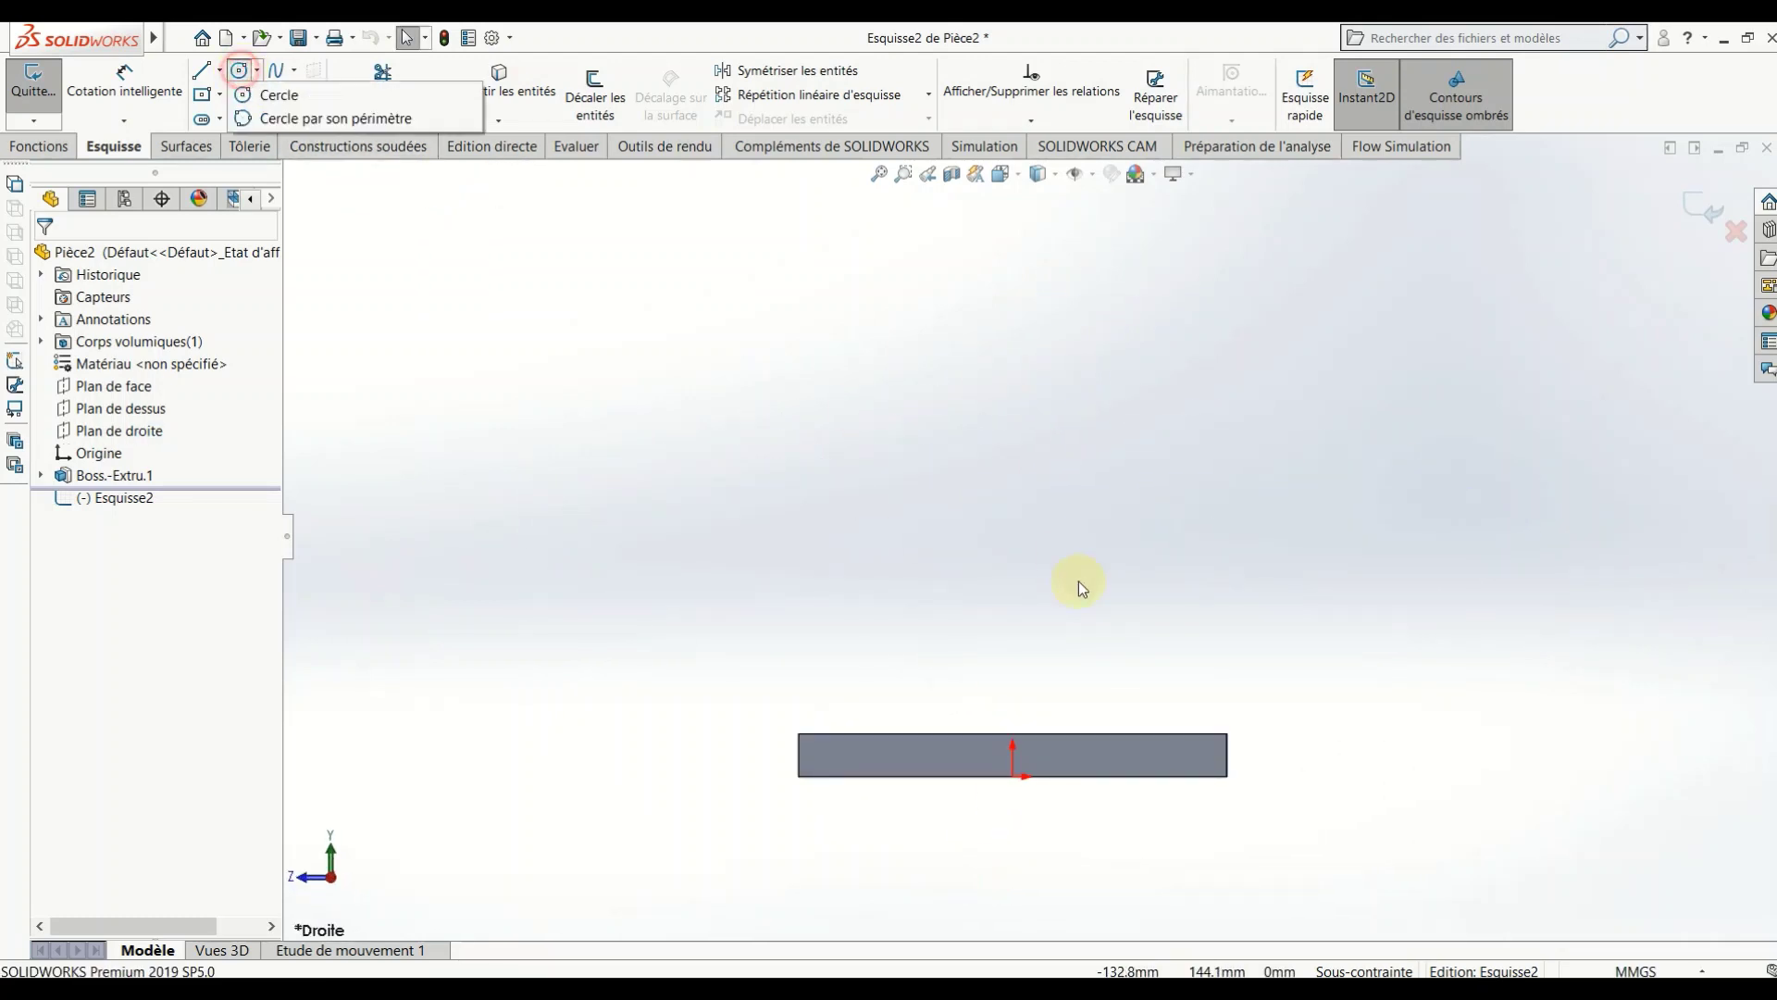
click(223, 70)
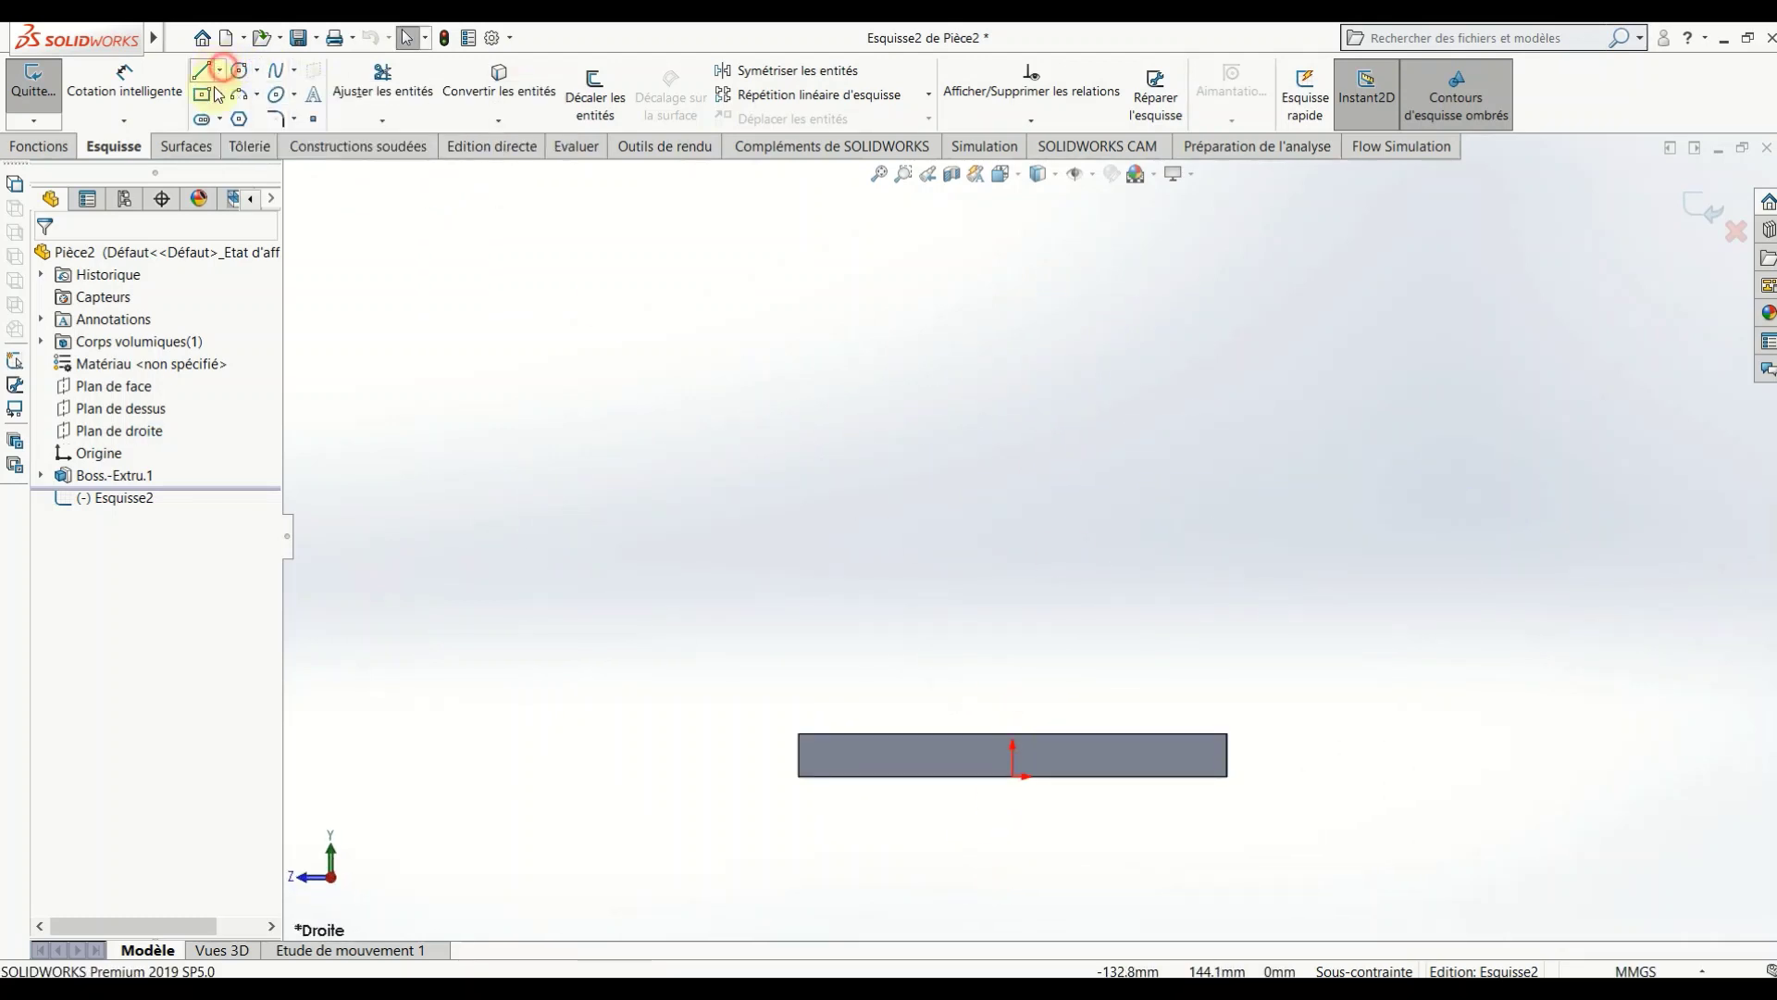
click(271, 113)
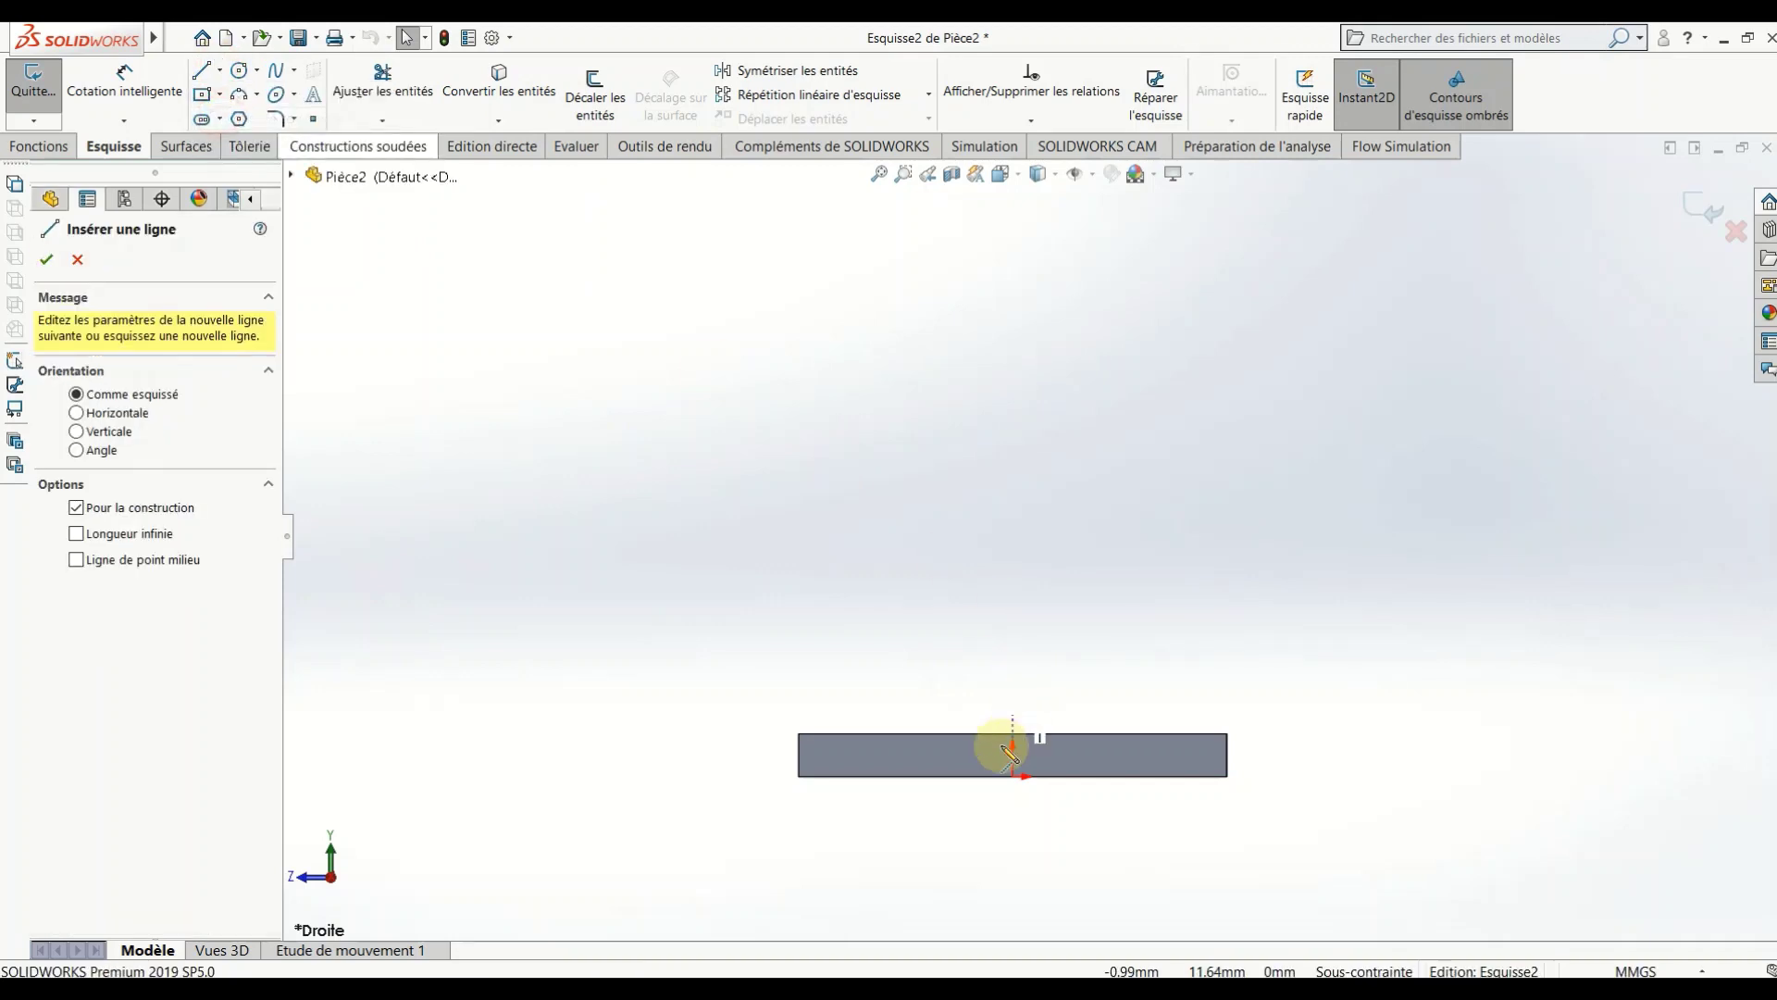
click(1013, 778)
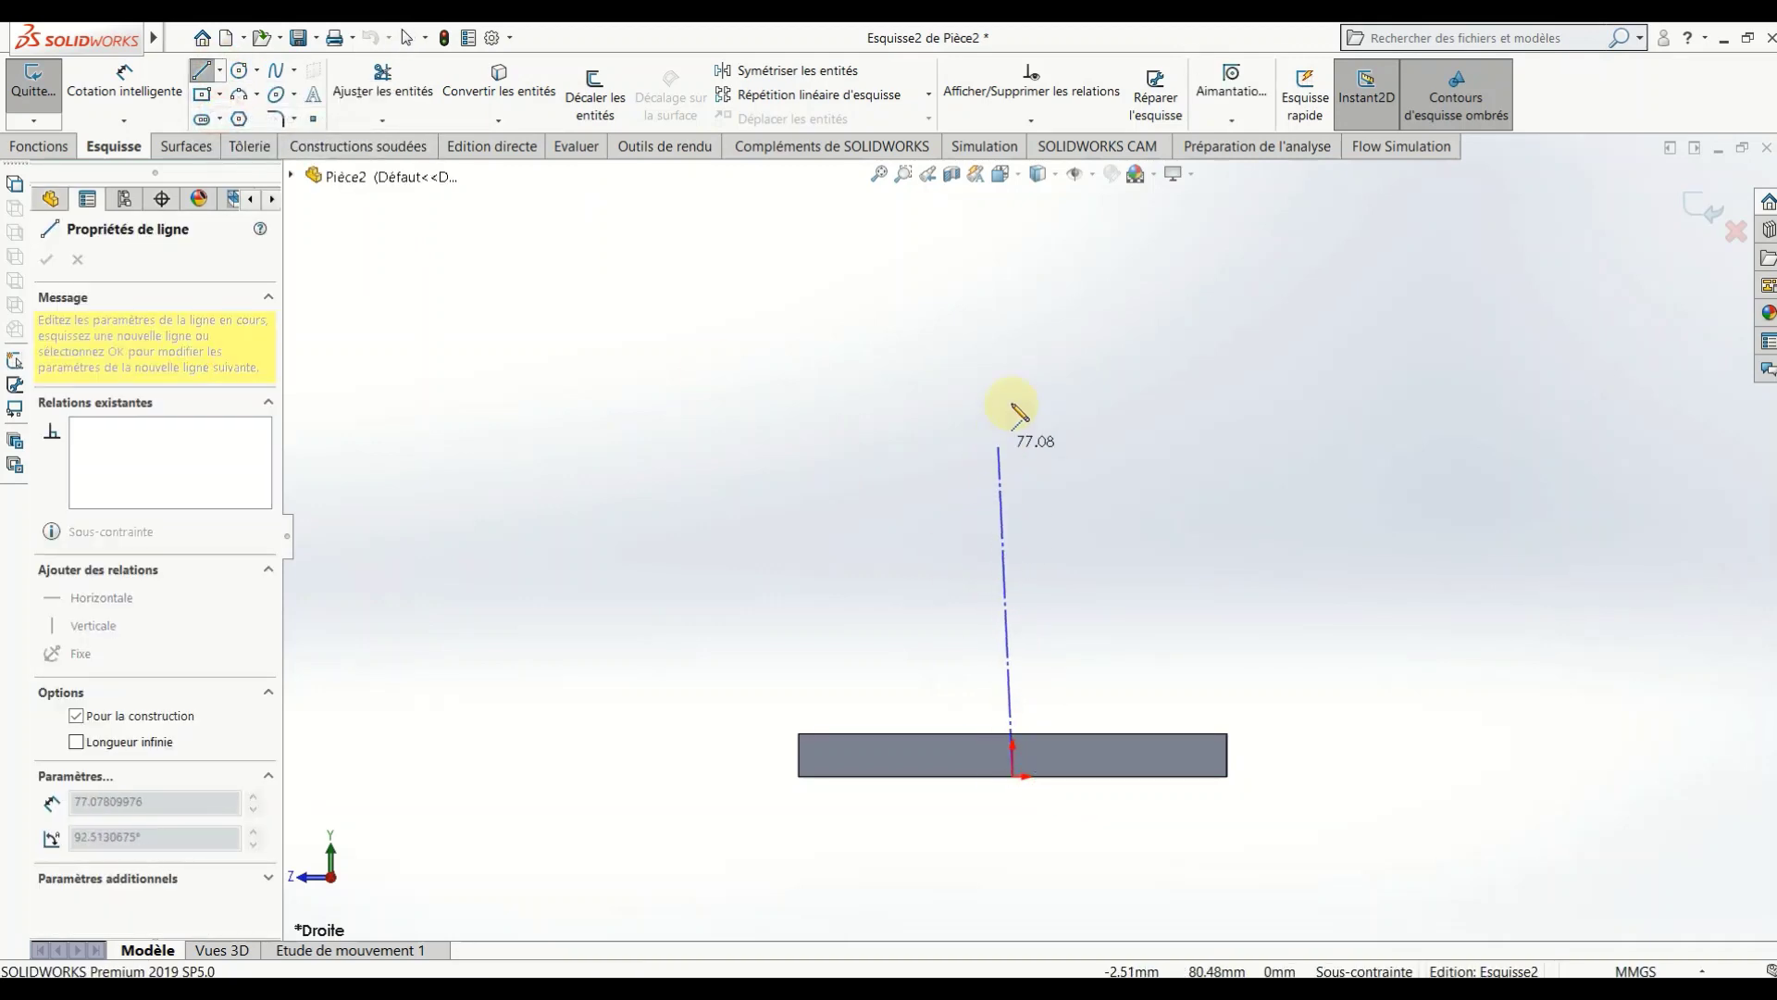
click(1014, 335)
right_click(1018, 344)
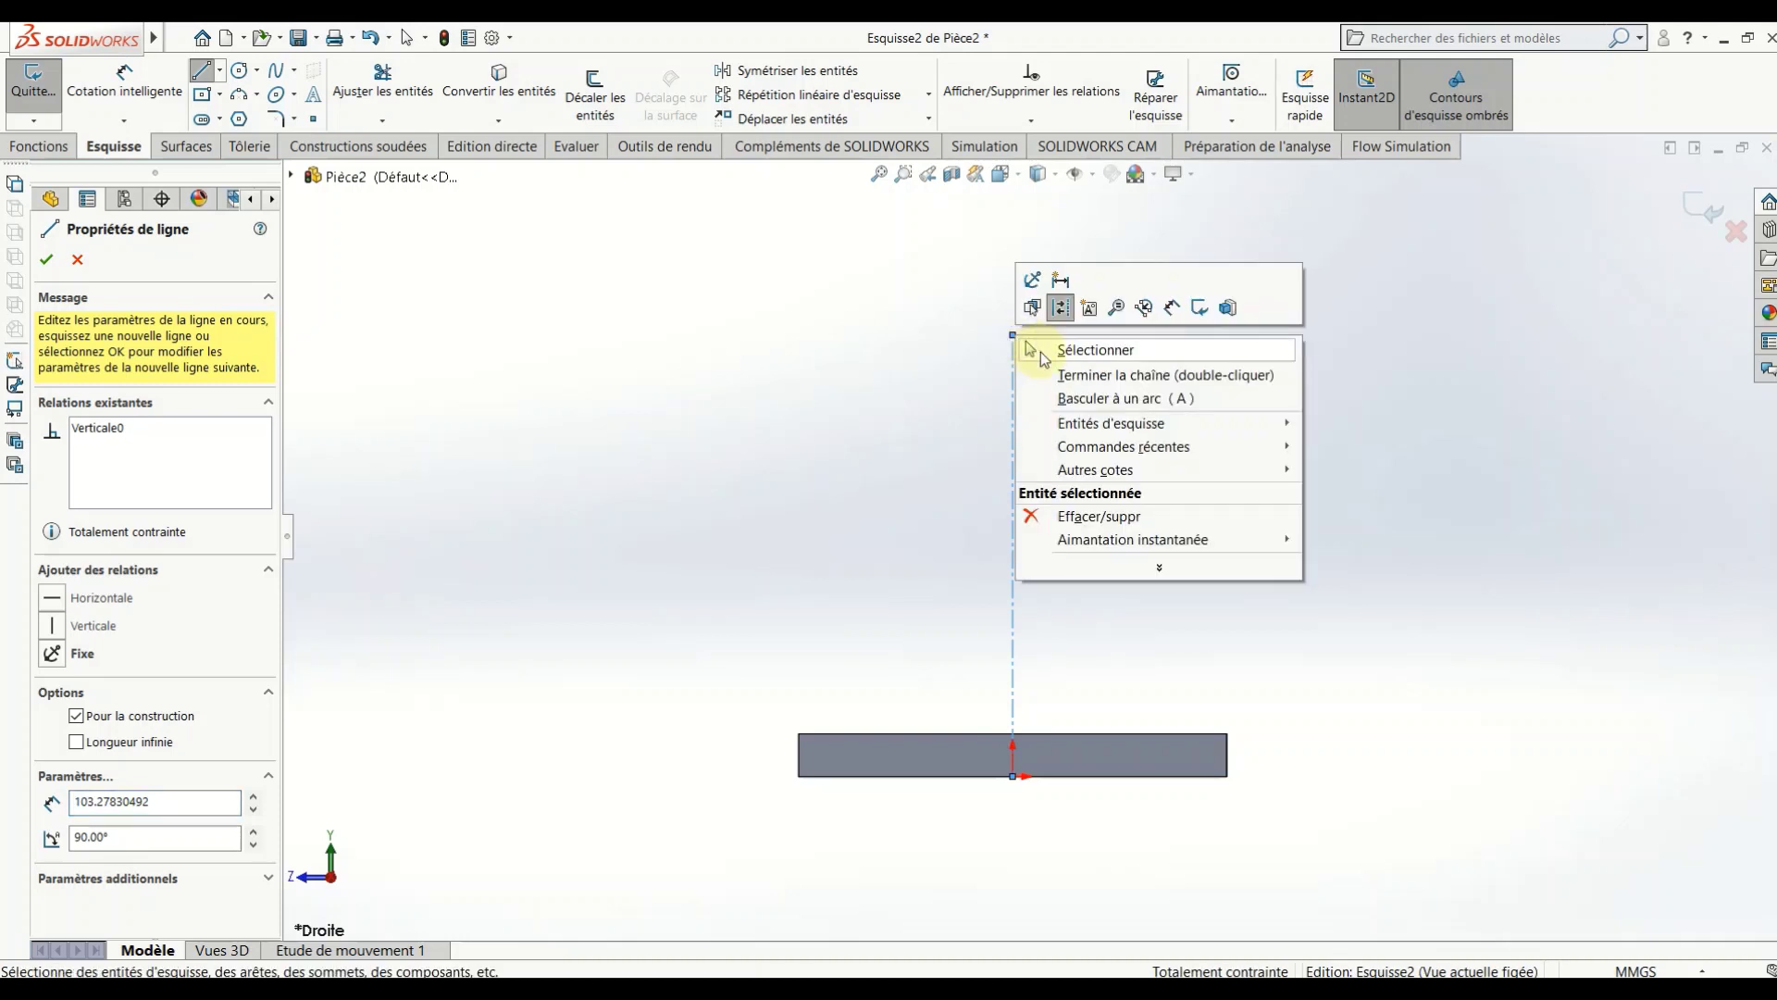
click(1046, 350)
click(96, 71)
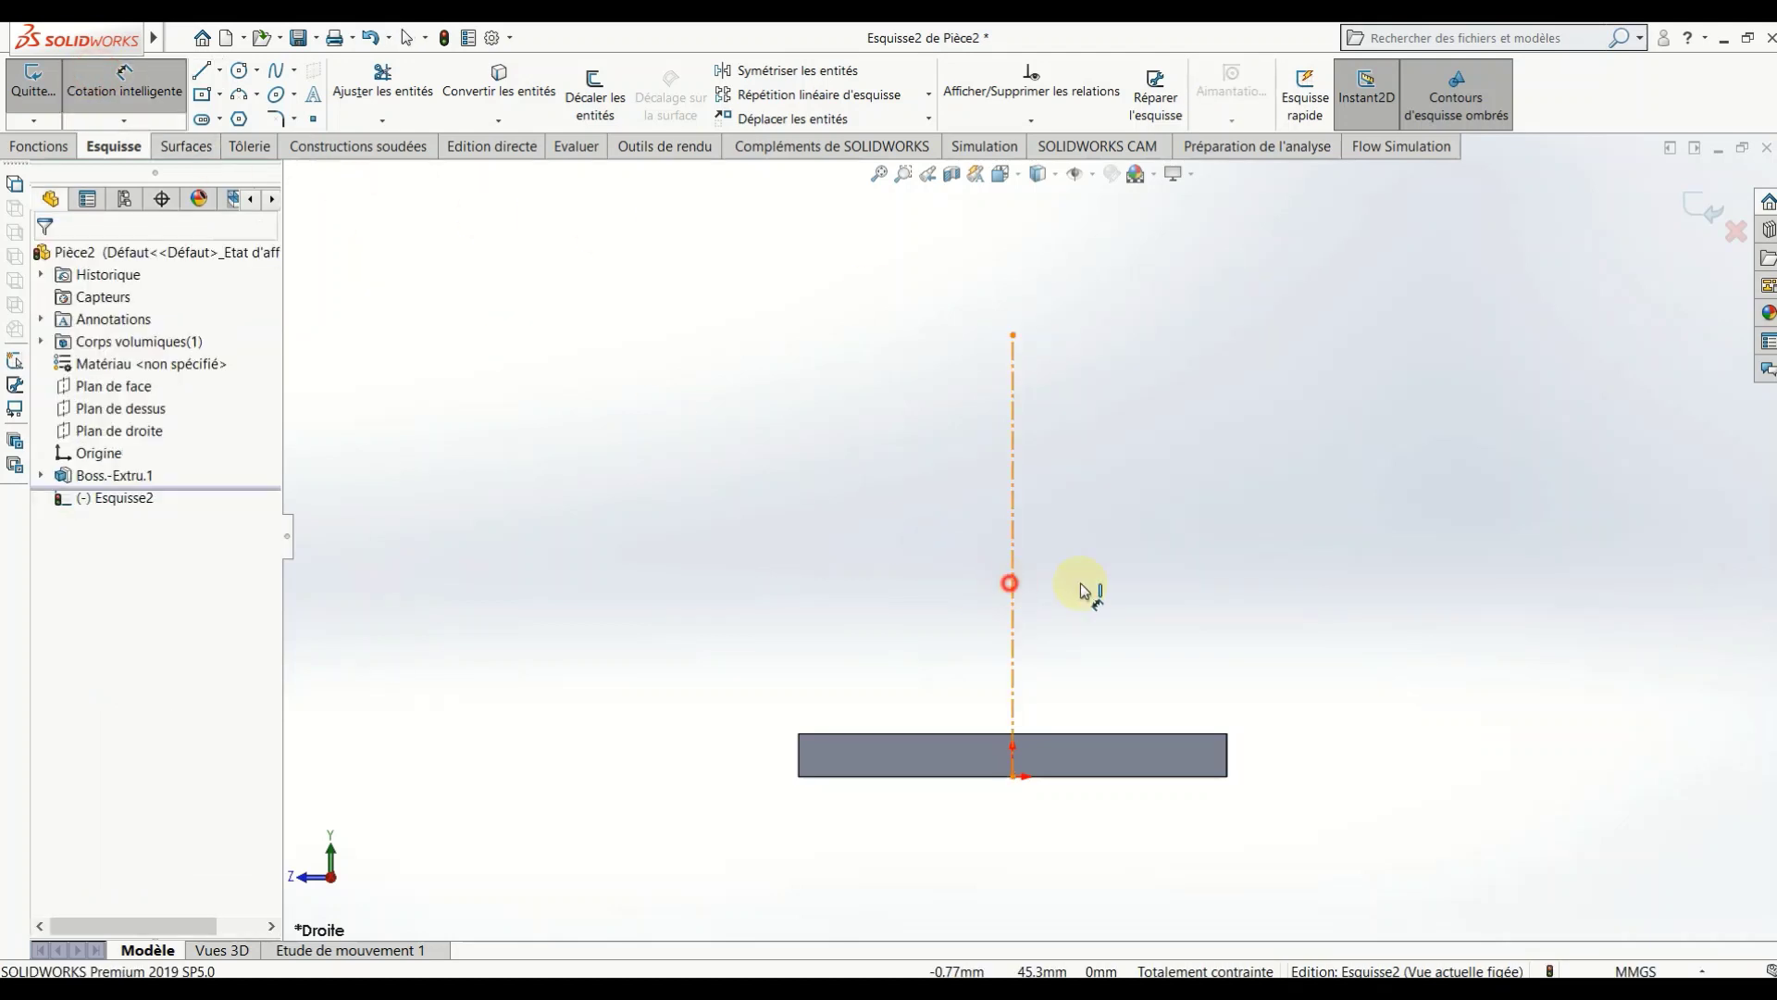
click(1290, 592)
key(Return)
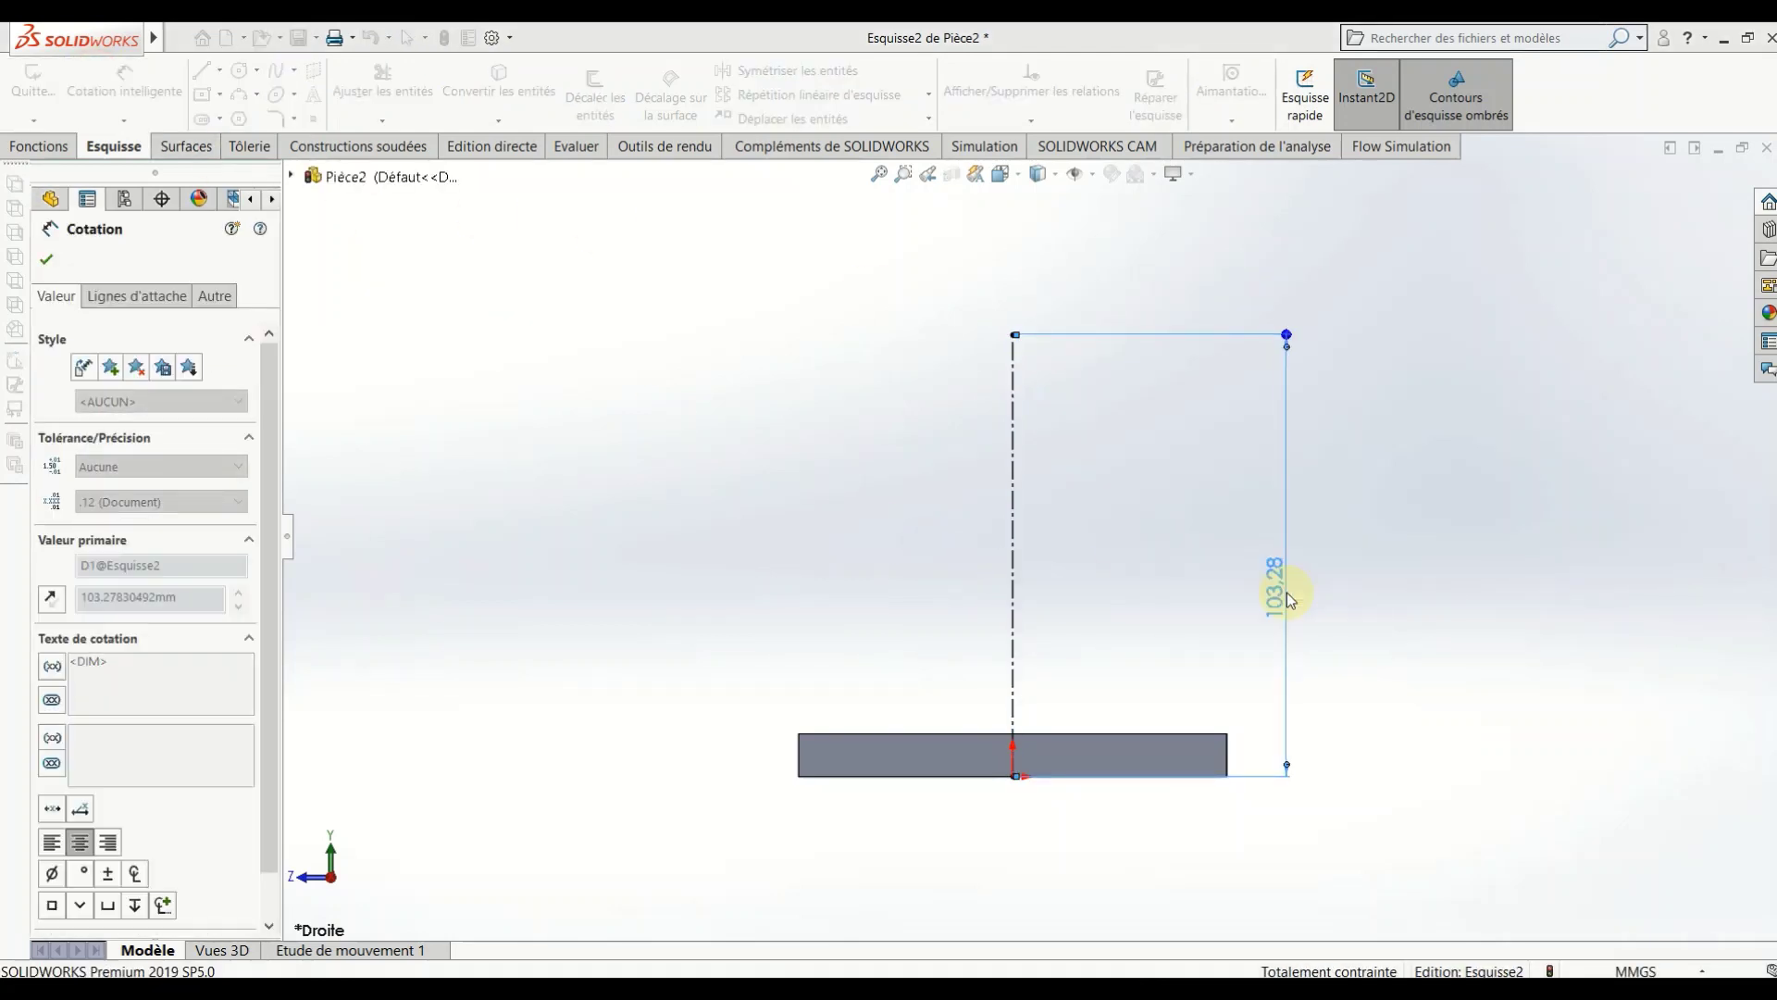
key(Escape)
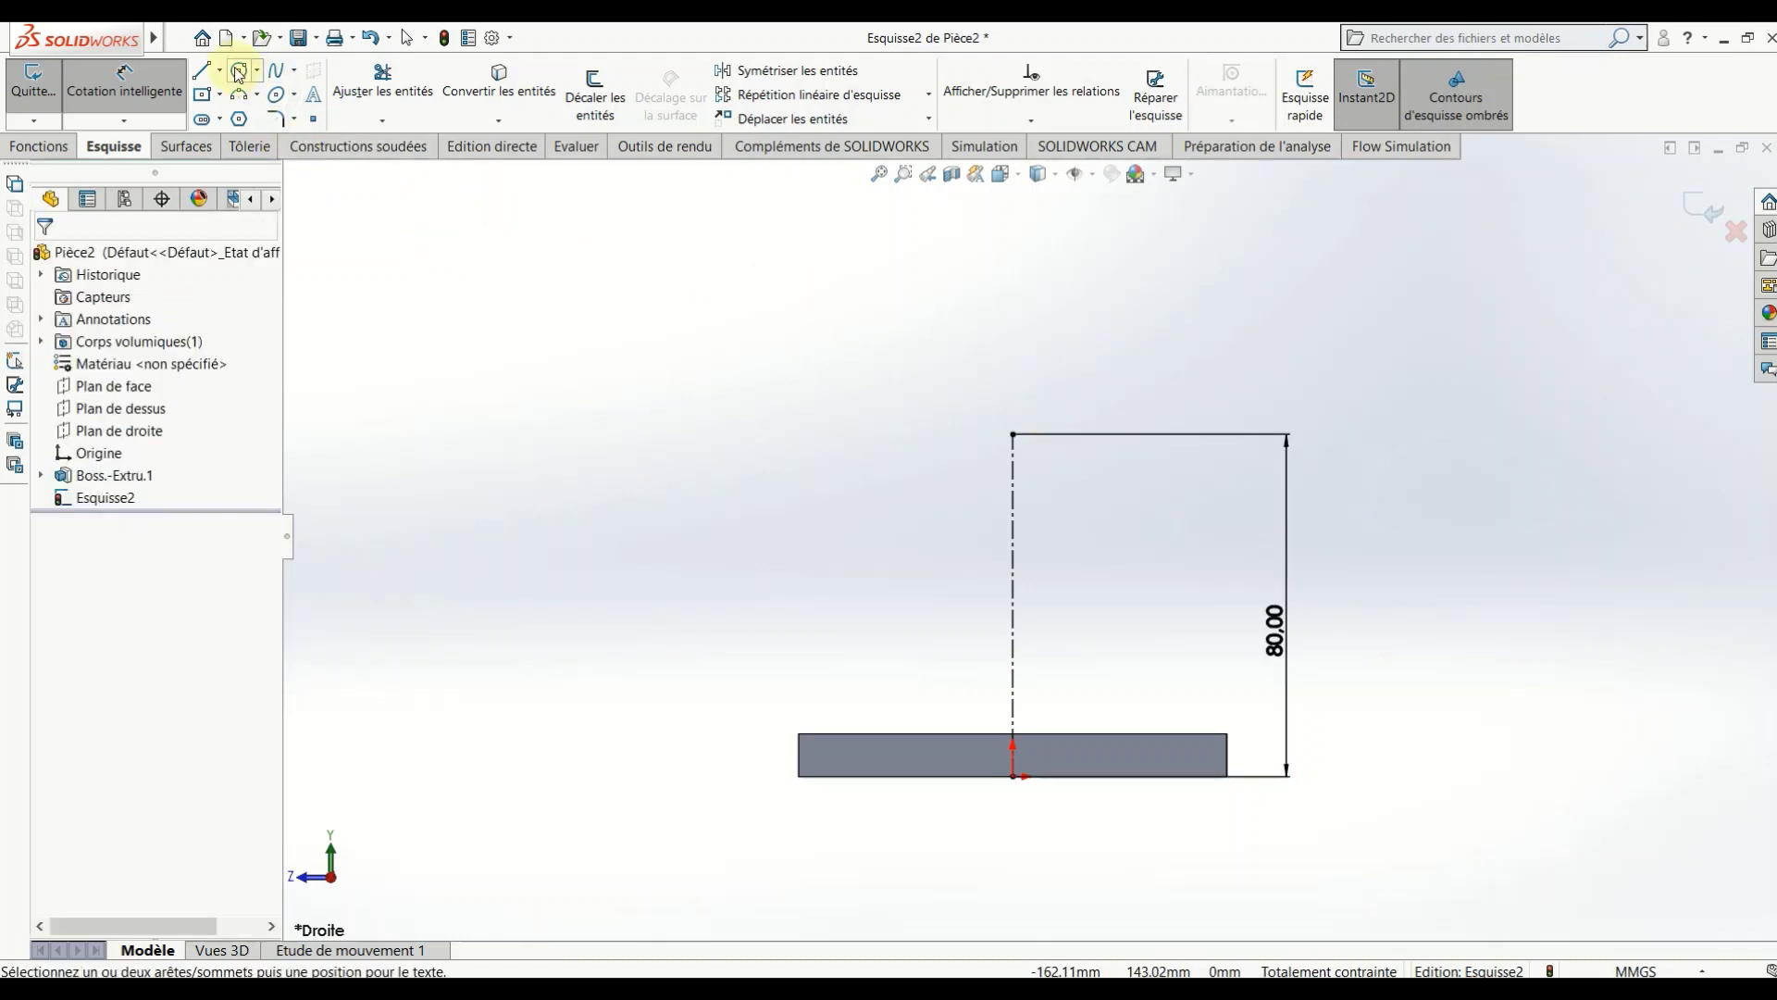
Step: Add a Ø40 mm circle centred on the line's top end, then return to isometric view
click(239, 70)
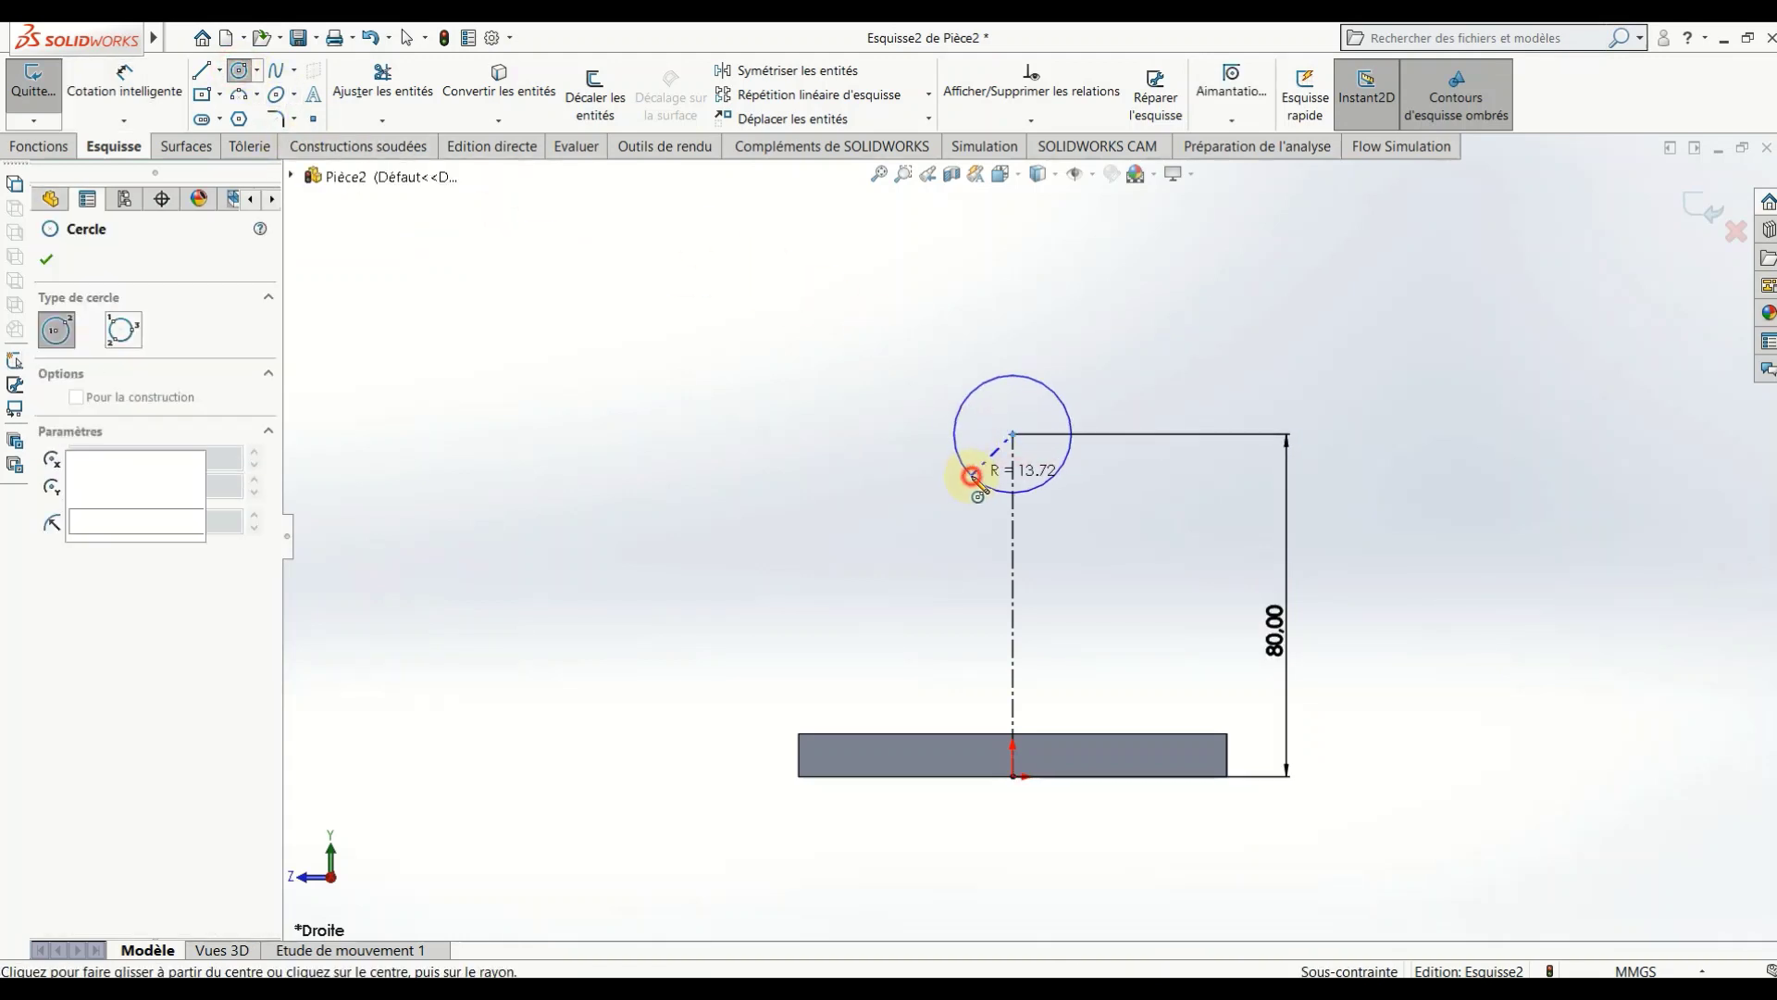
click(967, 478)
click(124, 81)
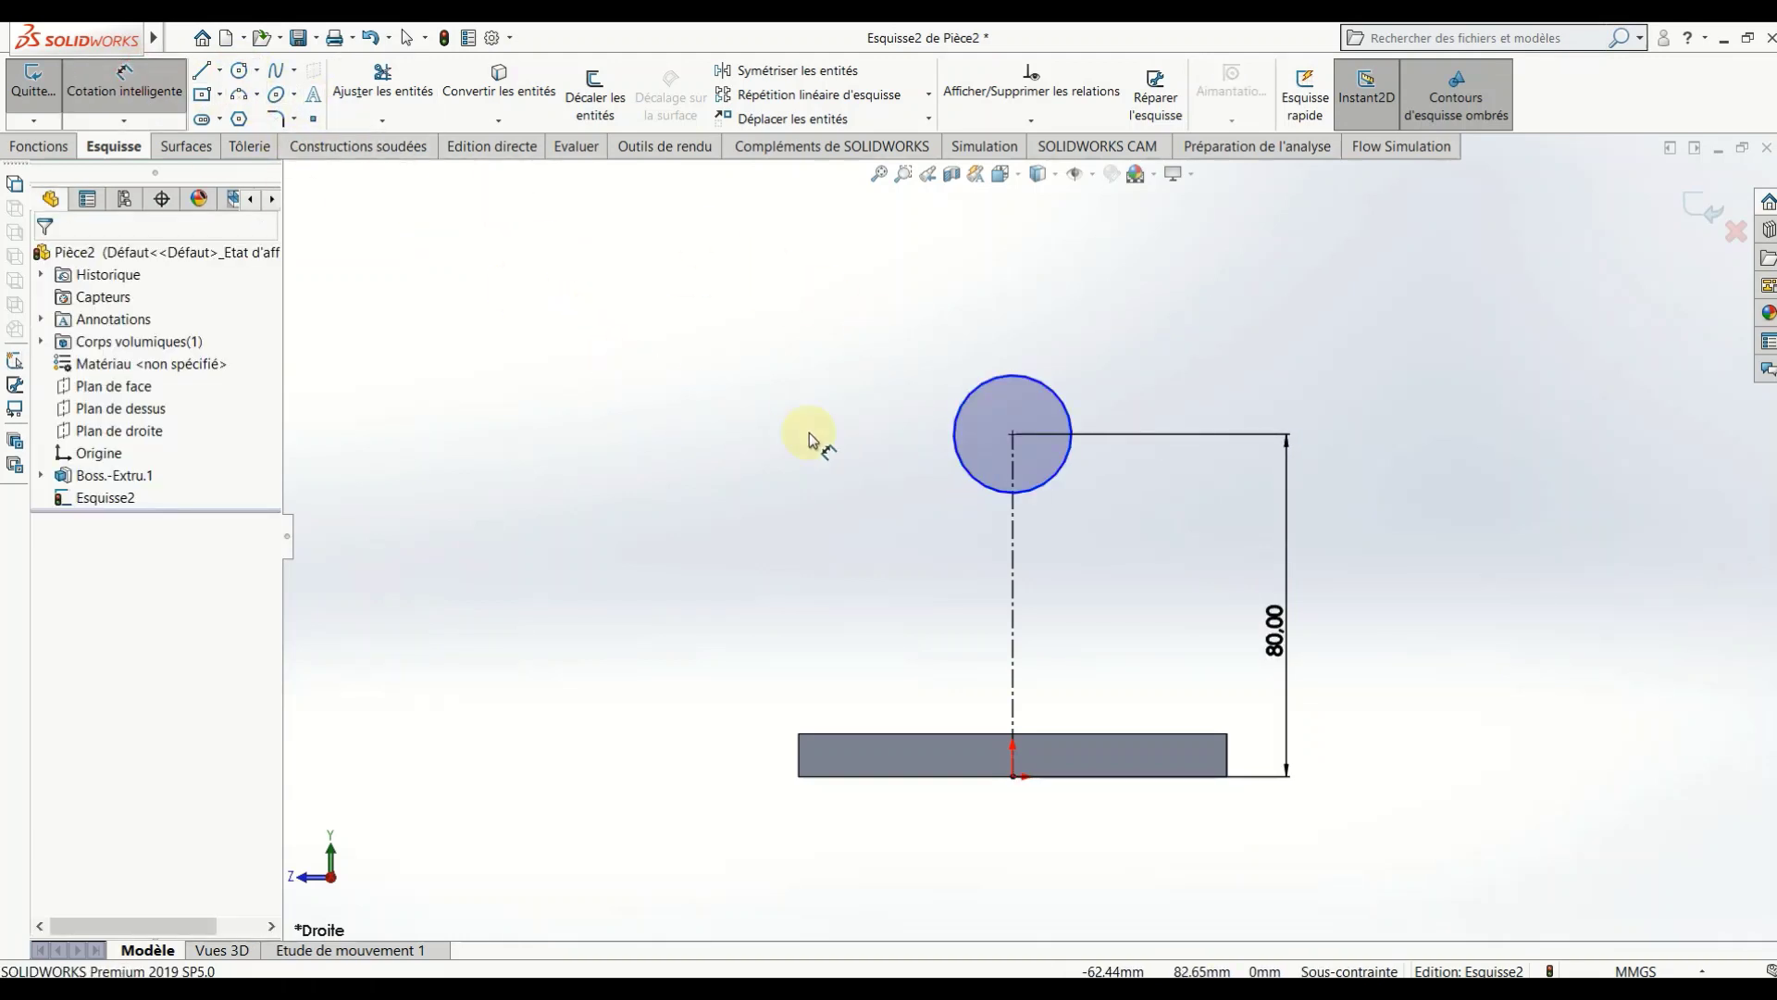
click(977, 491)
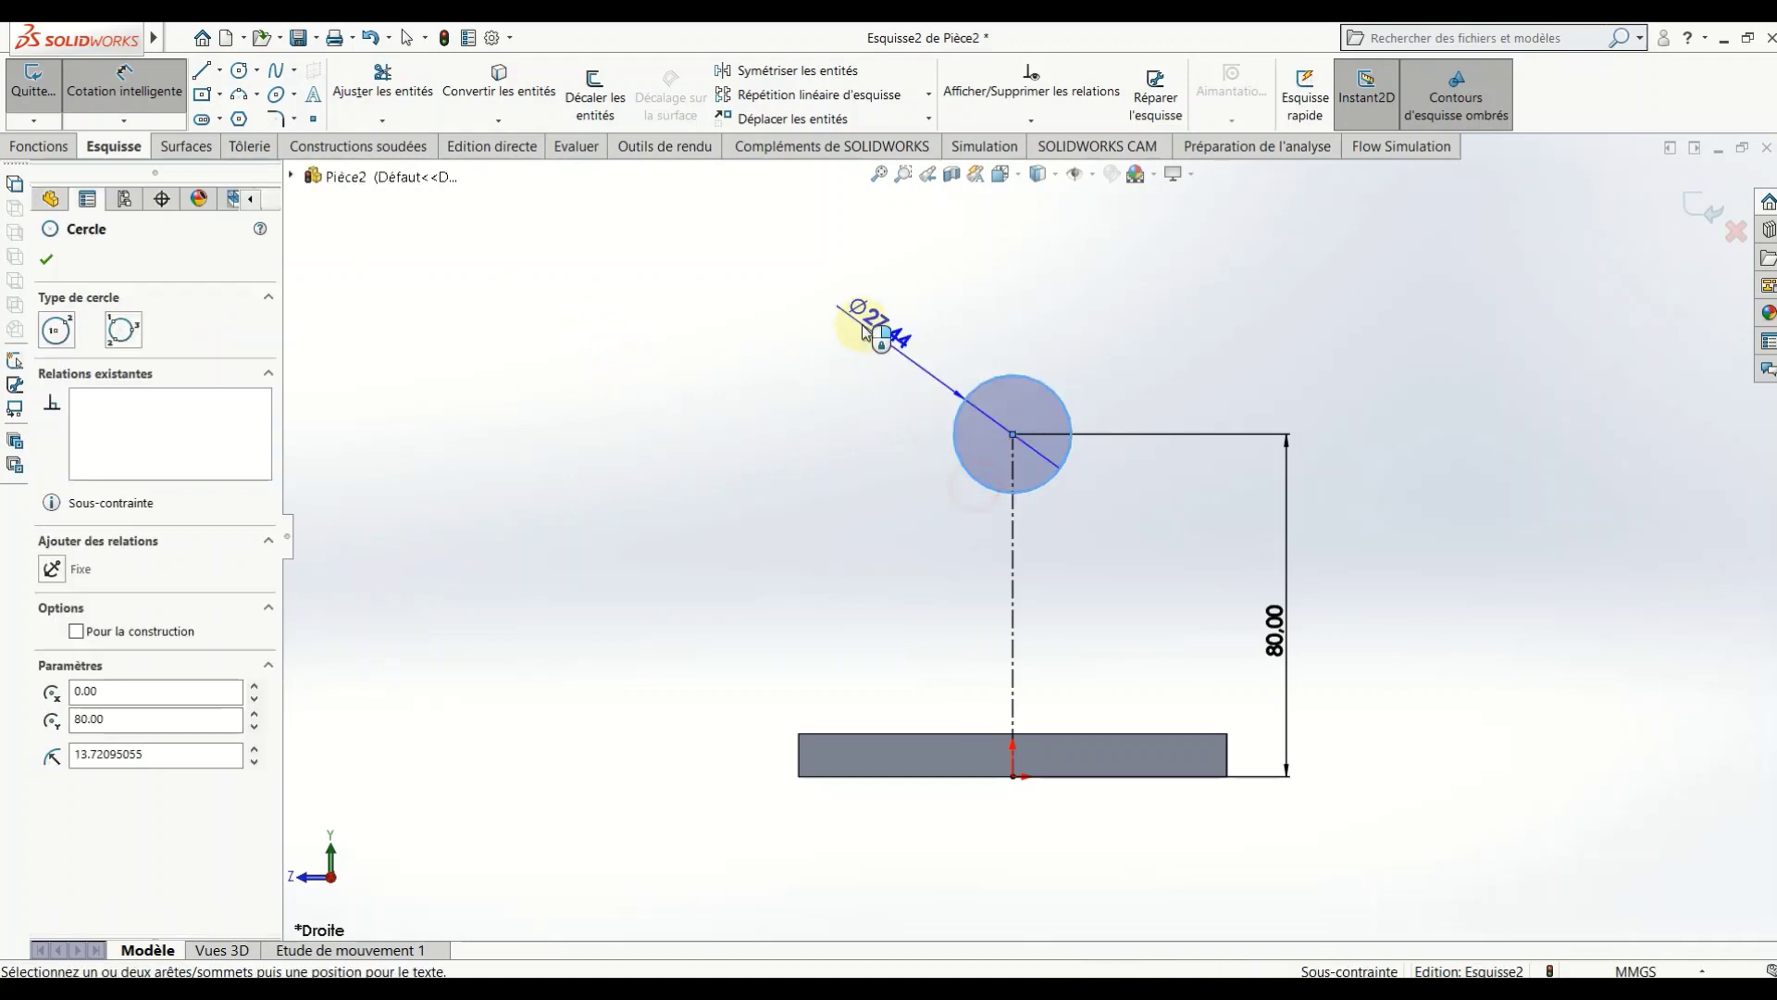
click(866, 338)
text(40)
key(Return)
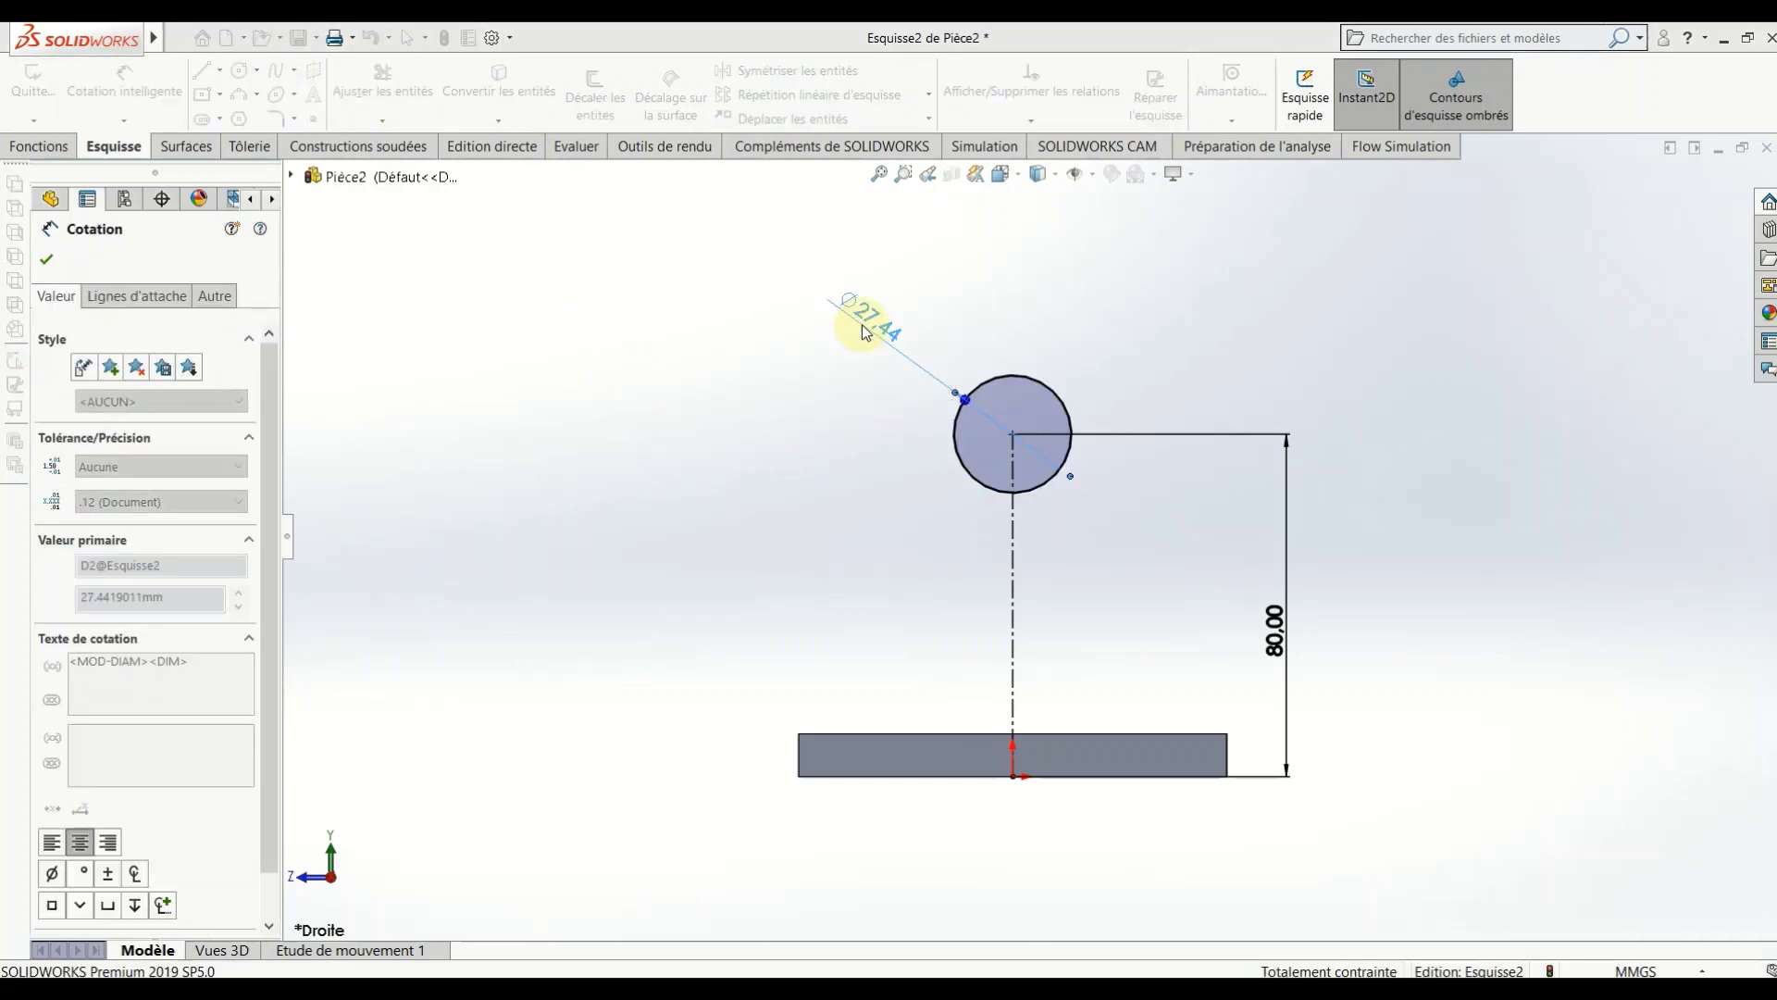
key(ctrl+7)
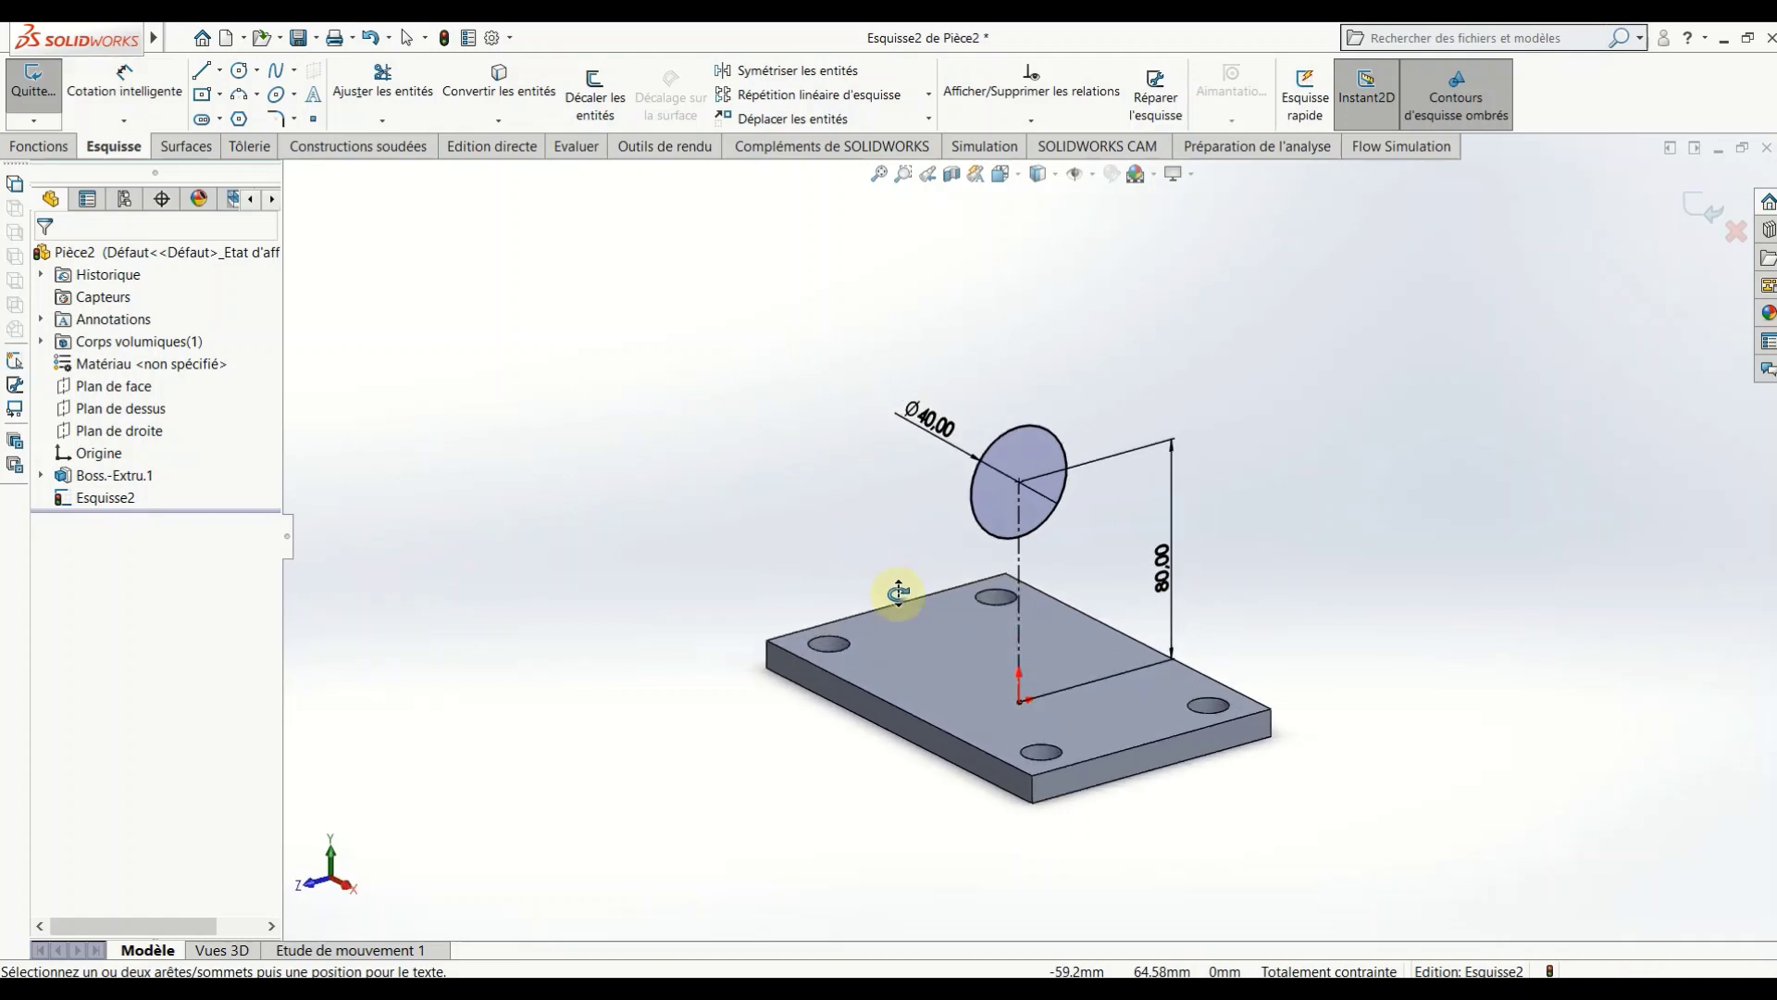
Step: Extrude the Ø40 circle 90 mm mid-plane with Merge result unchecked
click(39, 146)
click(58, 89)
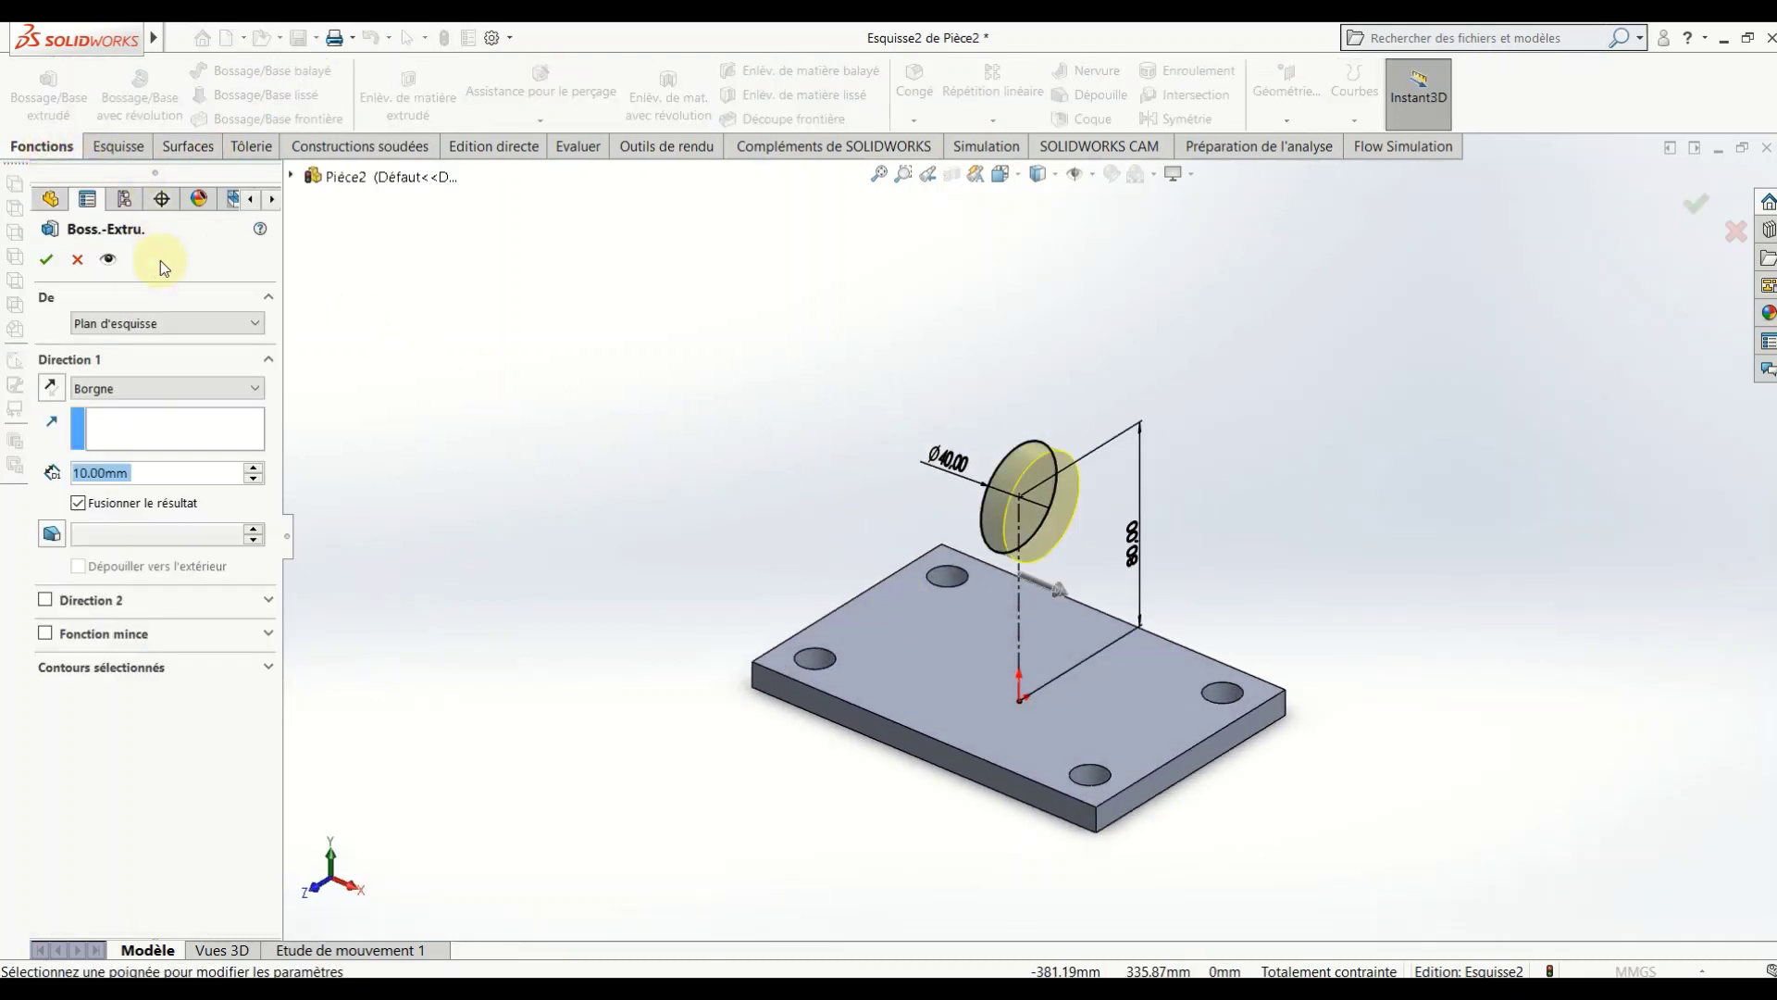
click(159, 392)
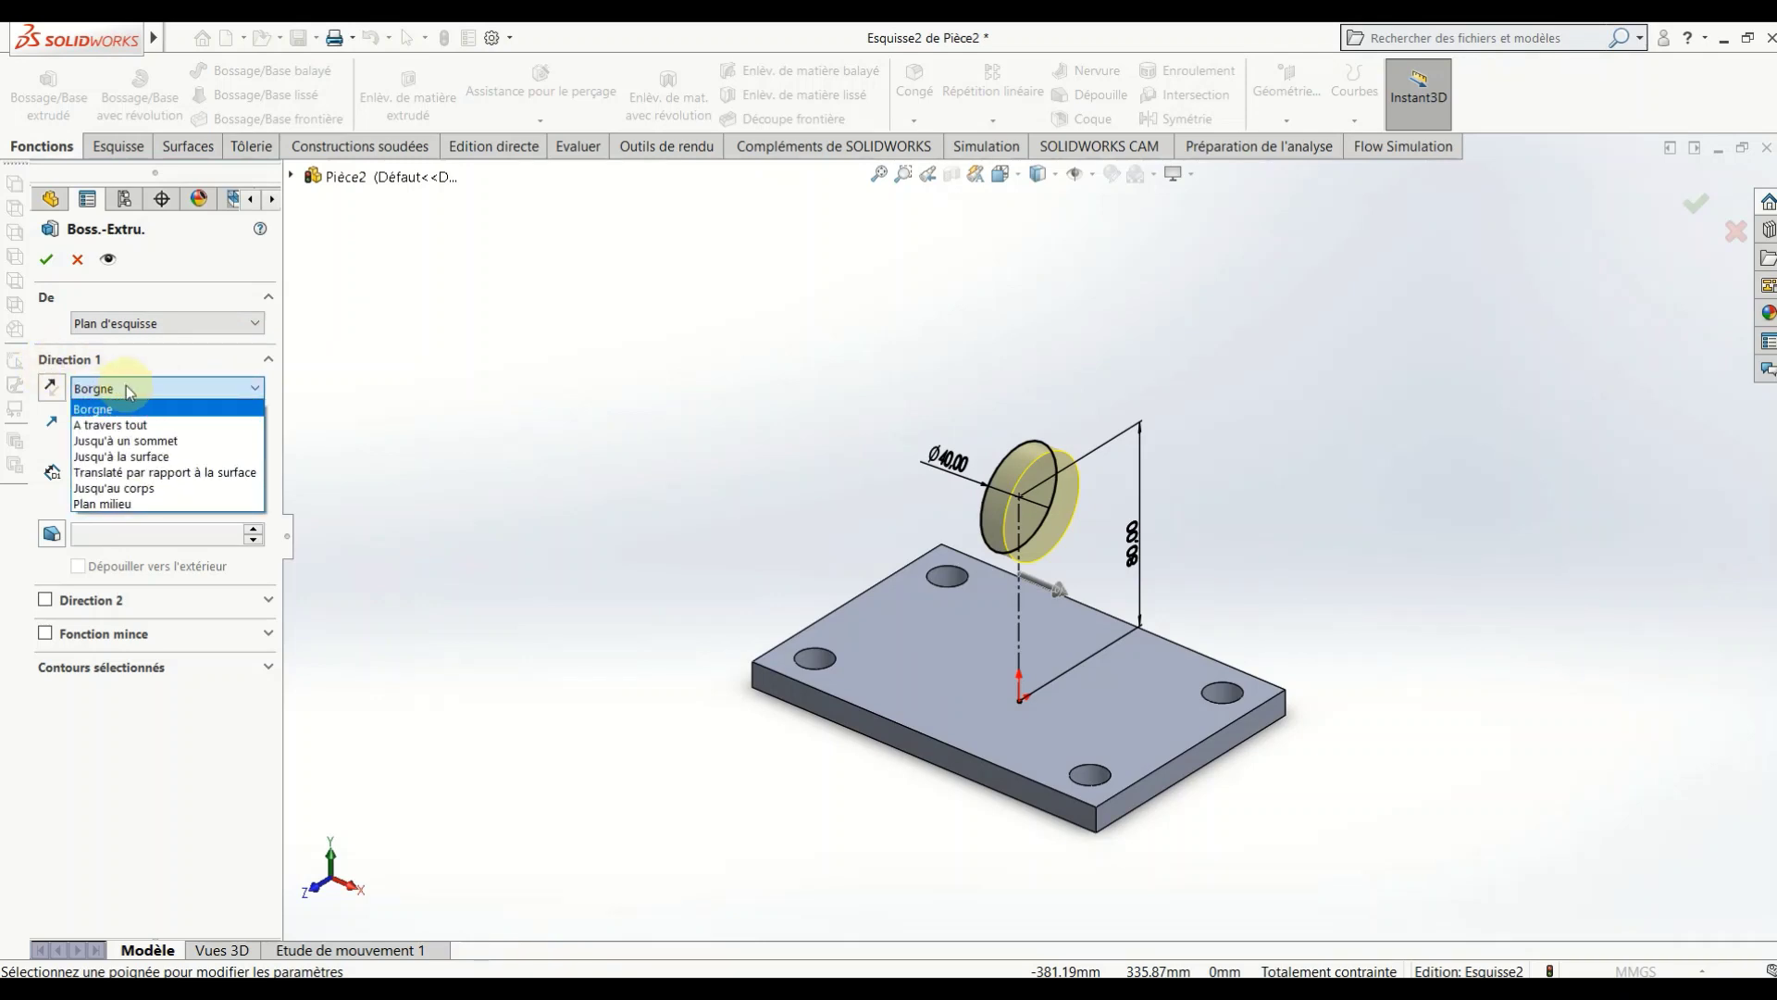
click(114, 503)
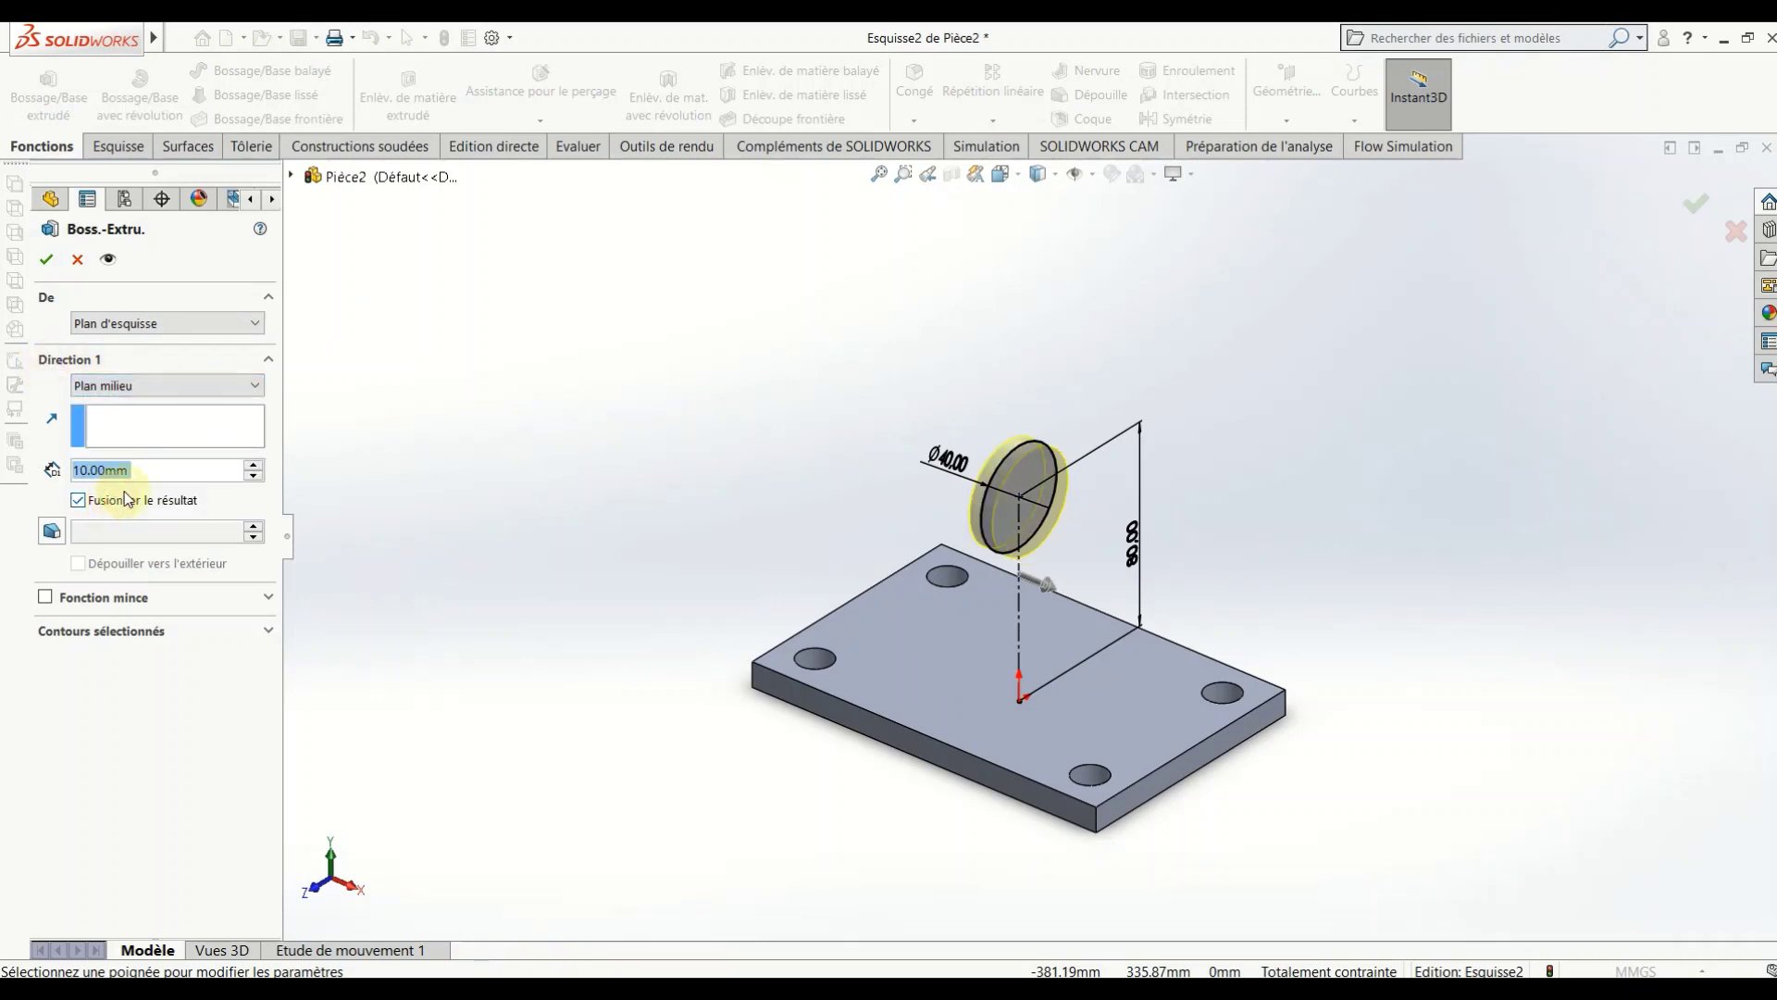
click(78, 501)
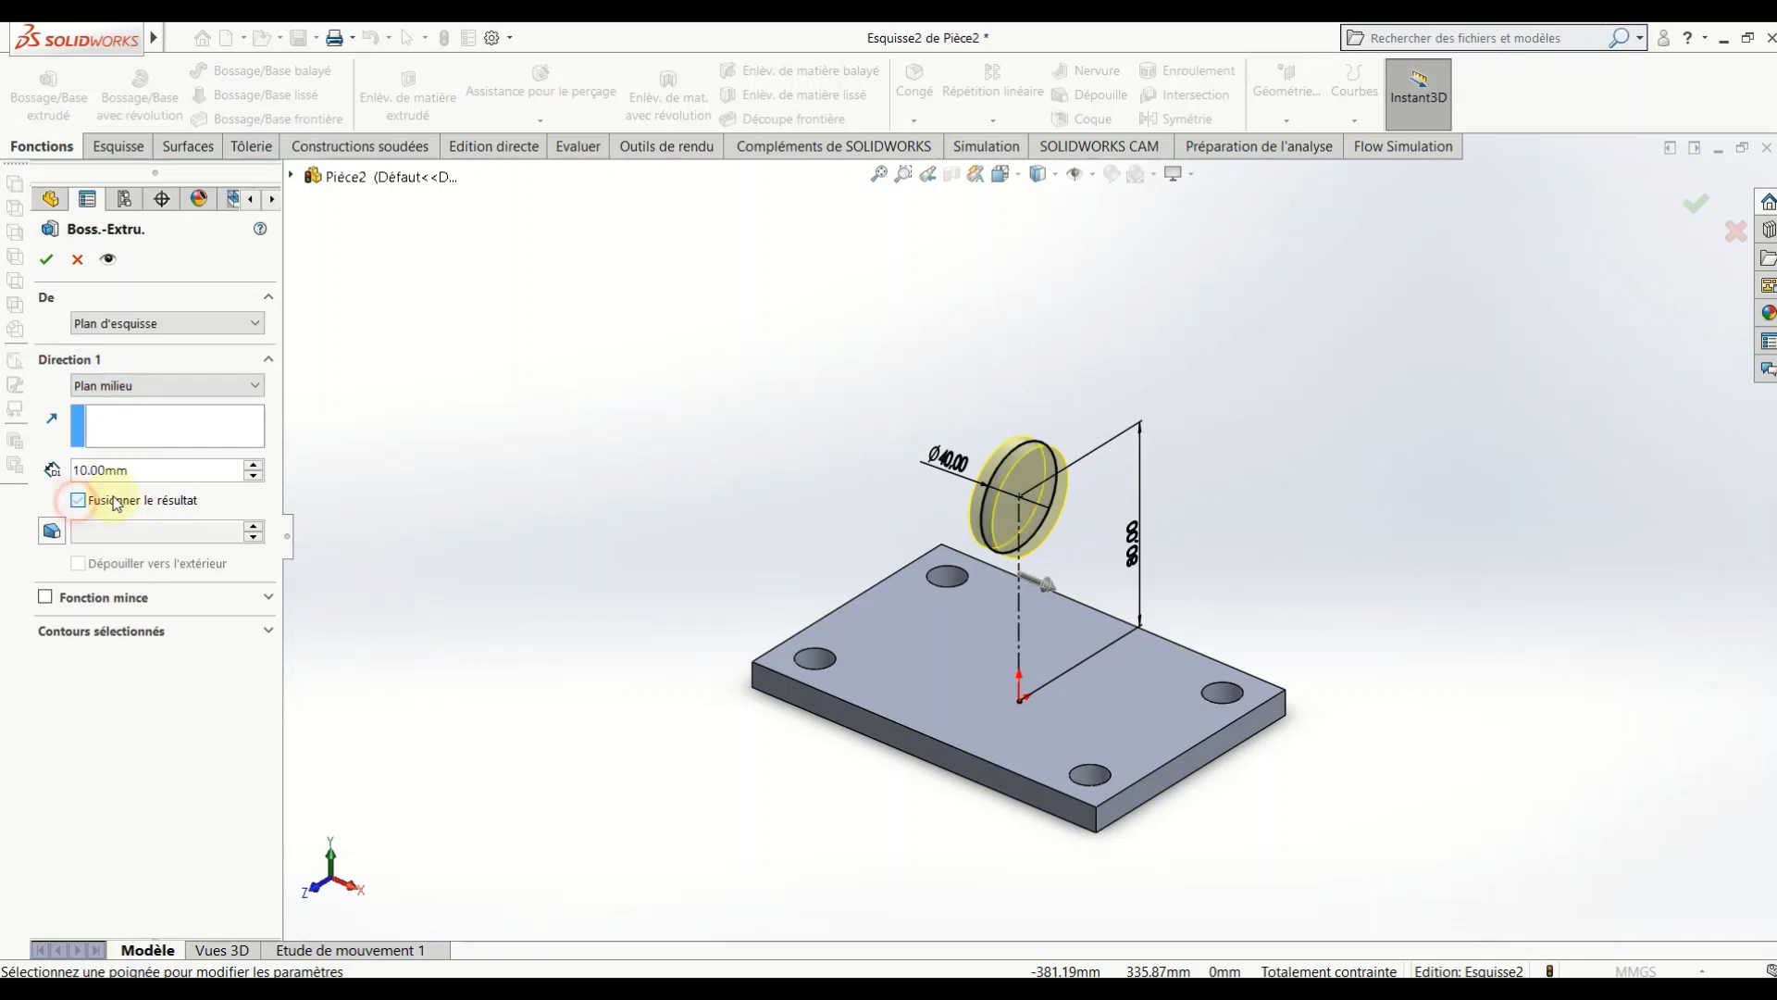
text(90)
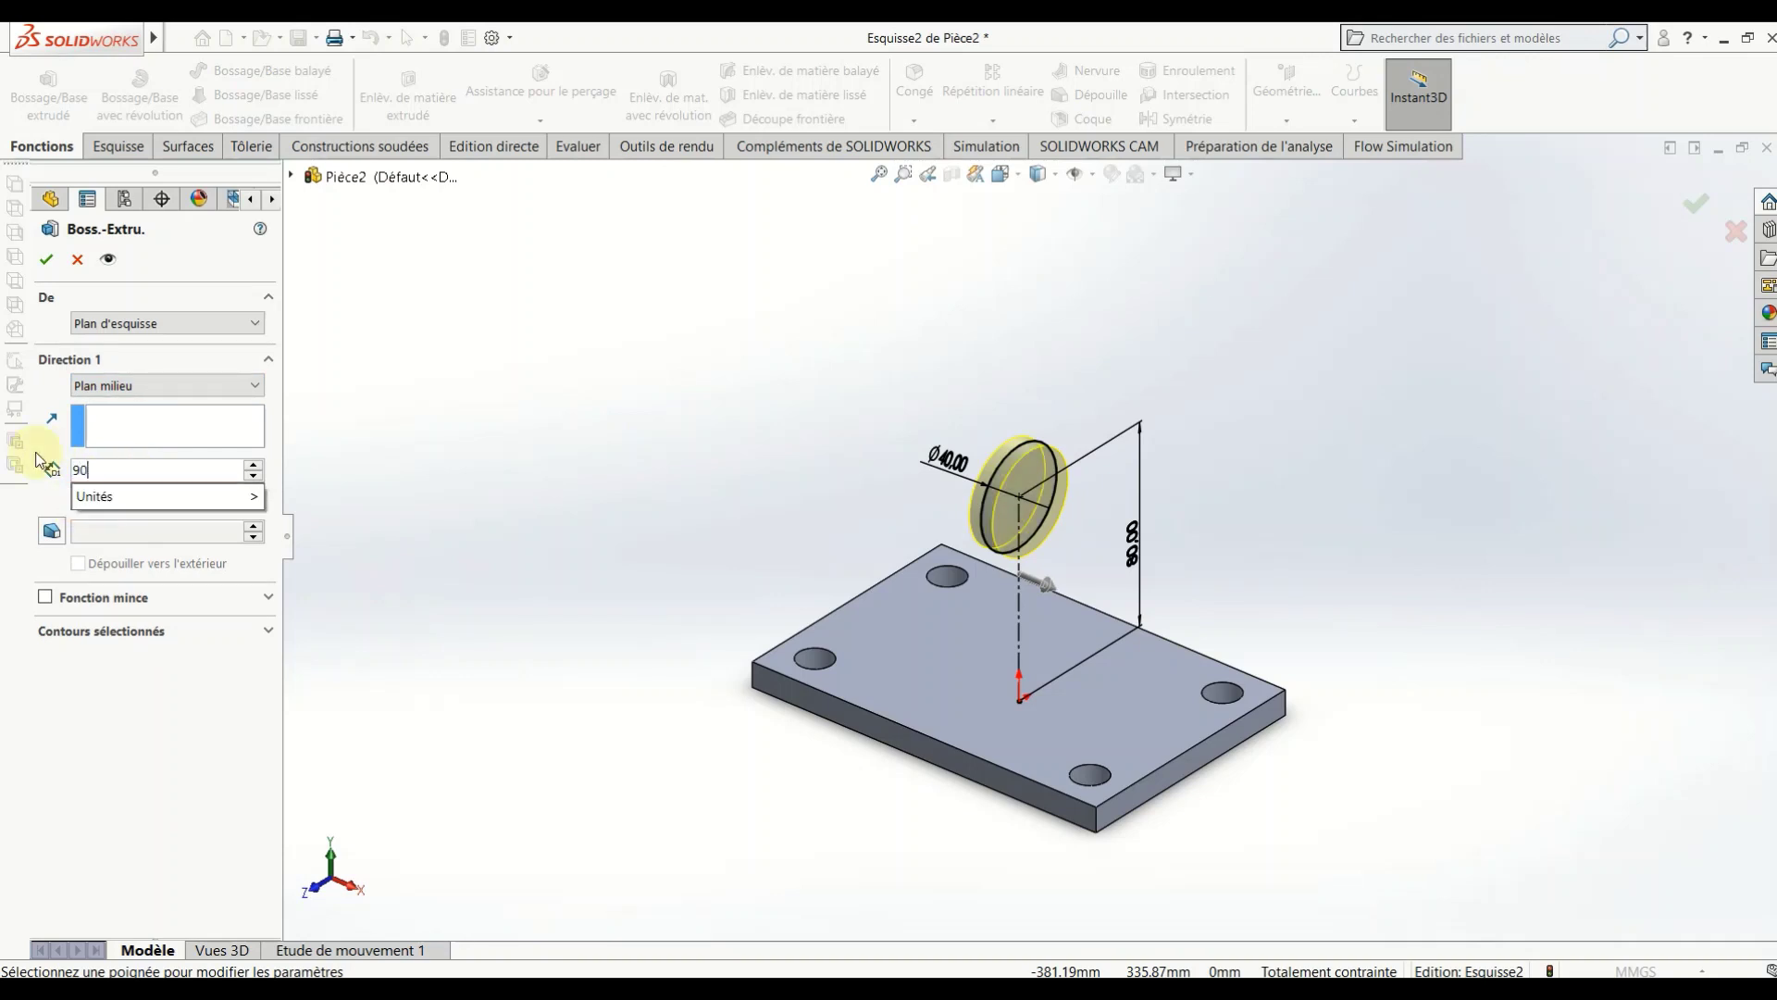
key(Return)
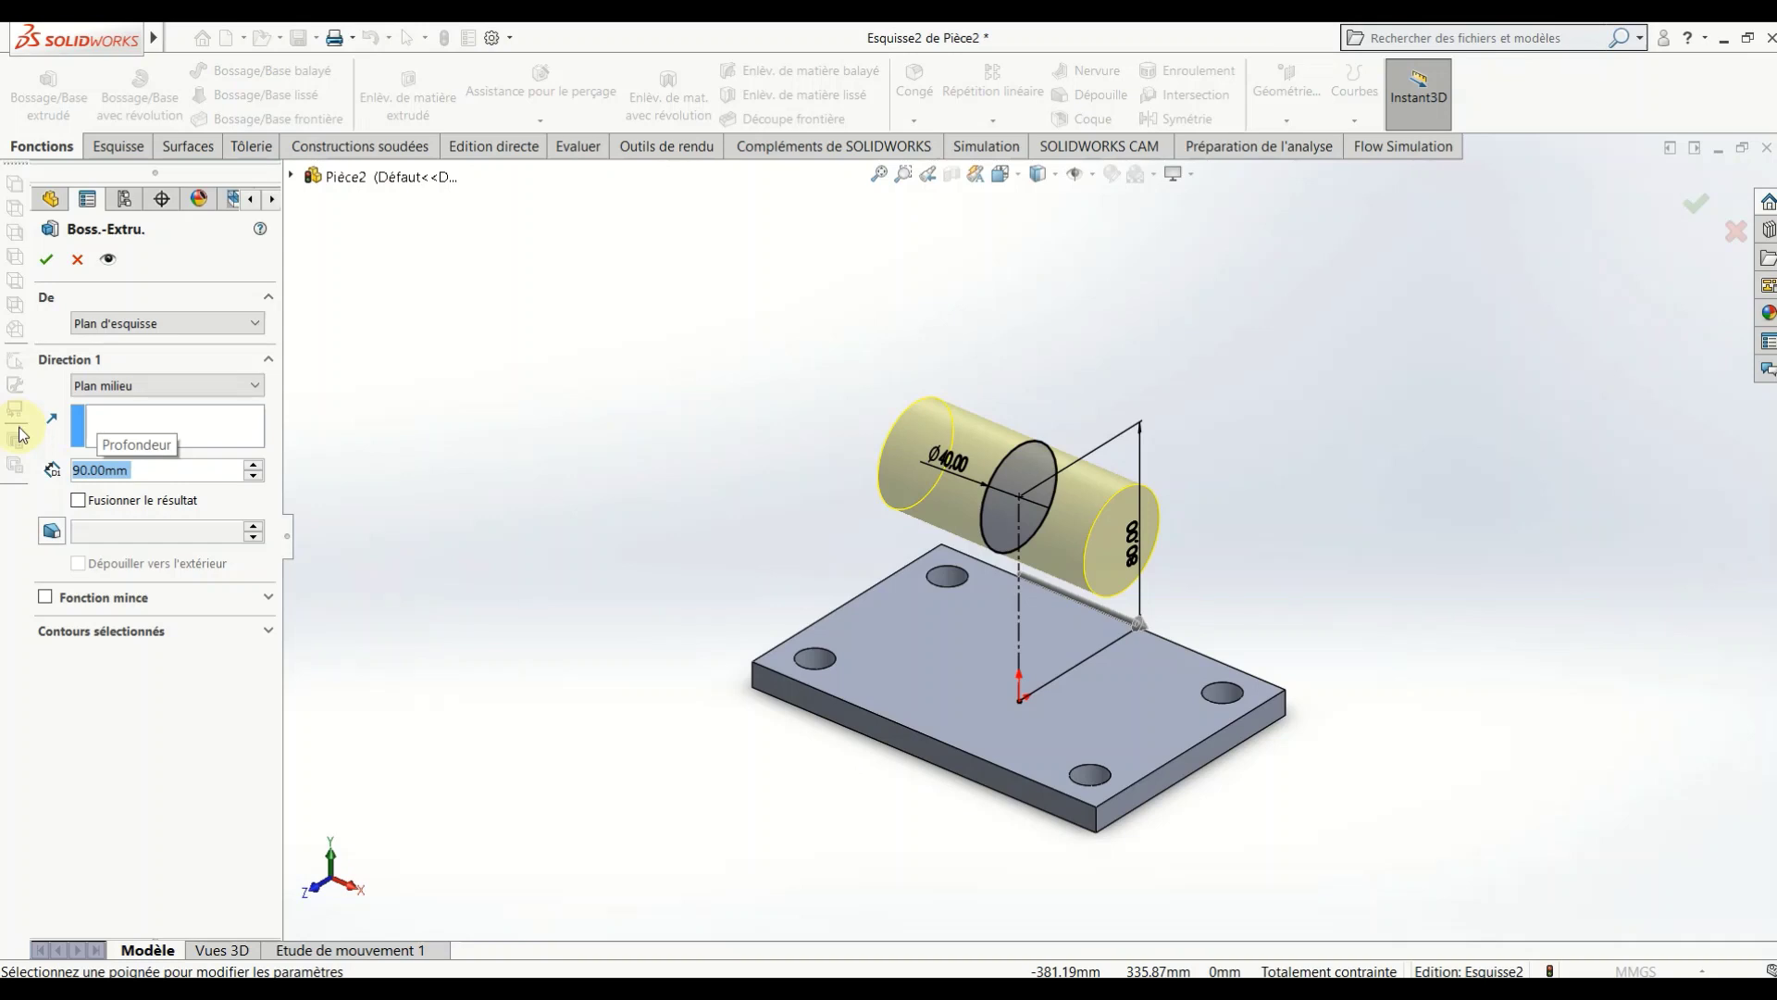
click(45, 260)
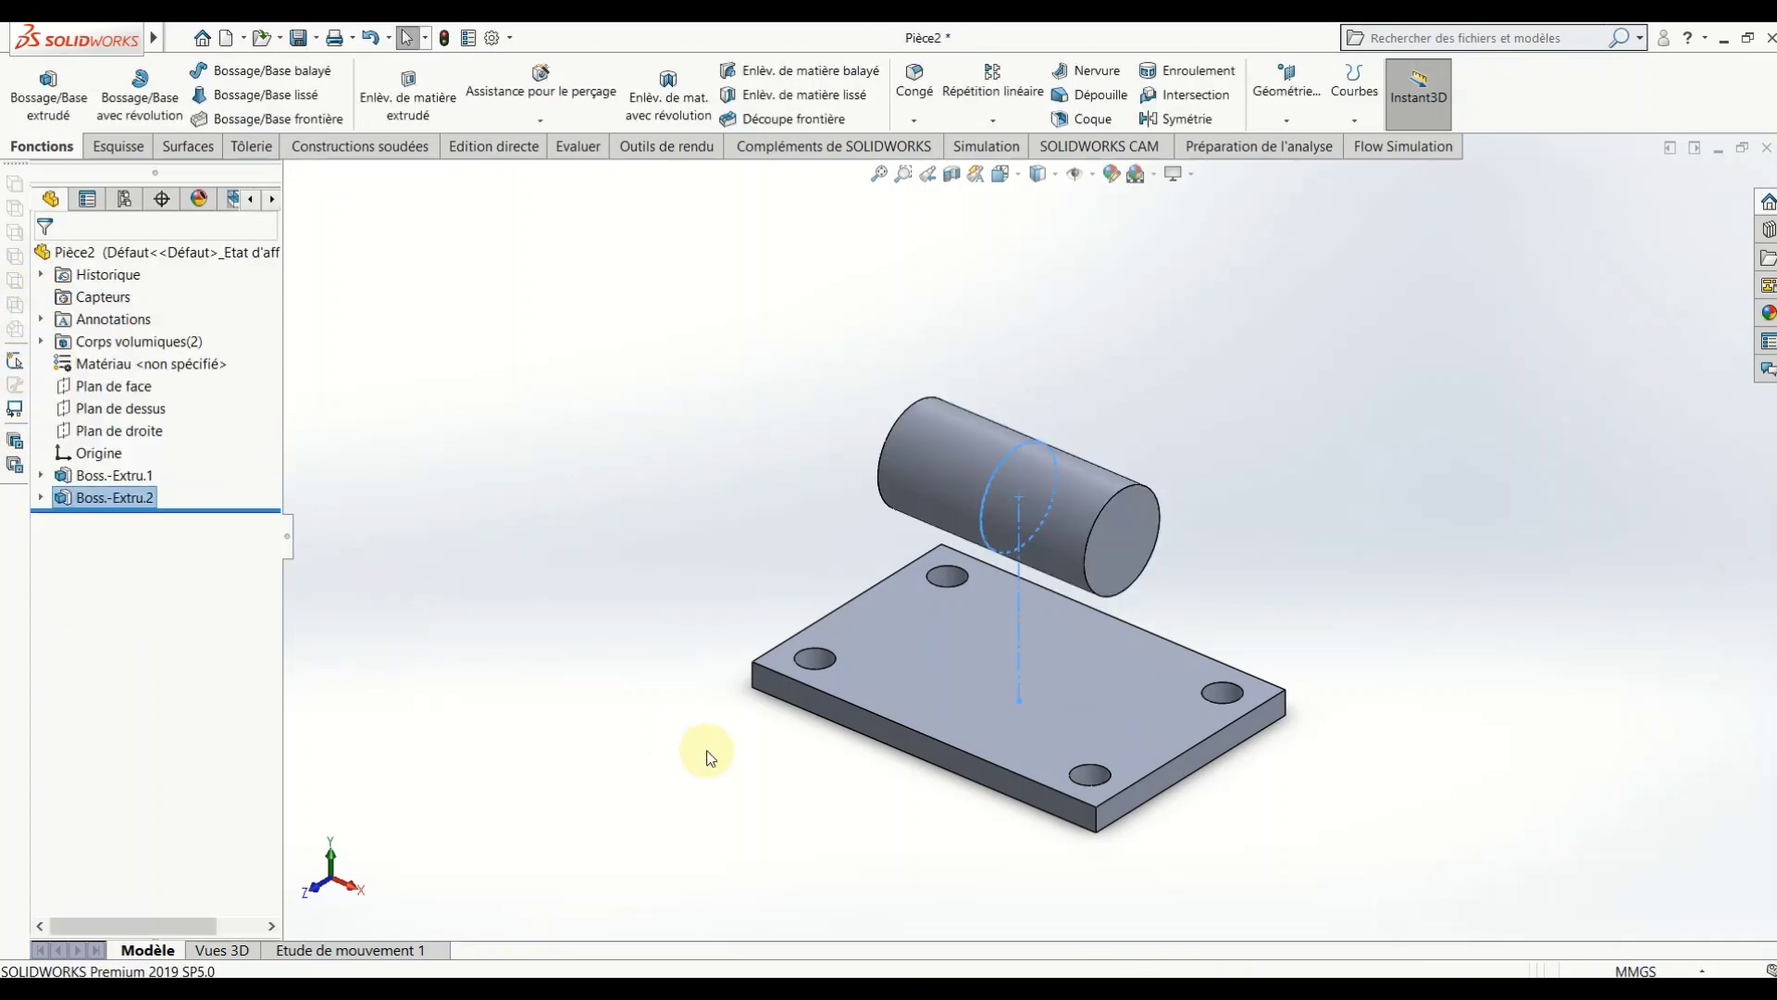
mouse_move(924, 773)
middle_down()
mouse_move(1023, 615)
mouse_move(872, 714)
mouse_move(863, 746)
mouse_move(963, 668)
middle_up()
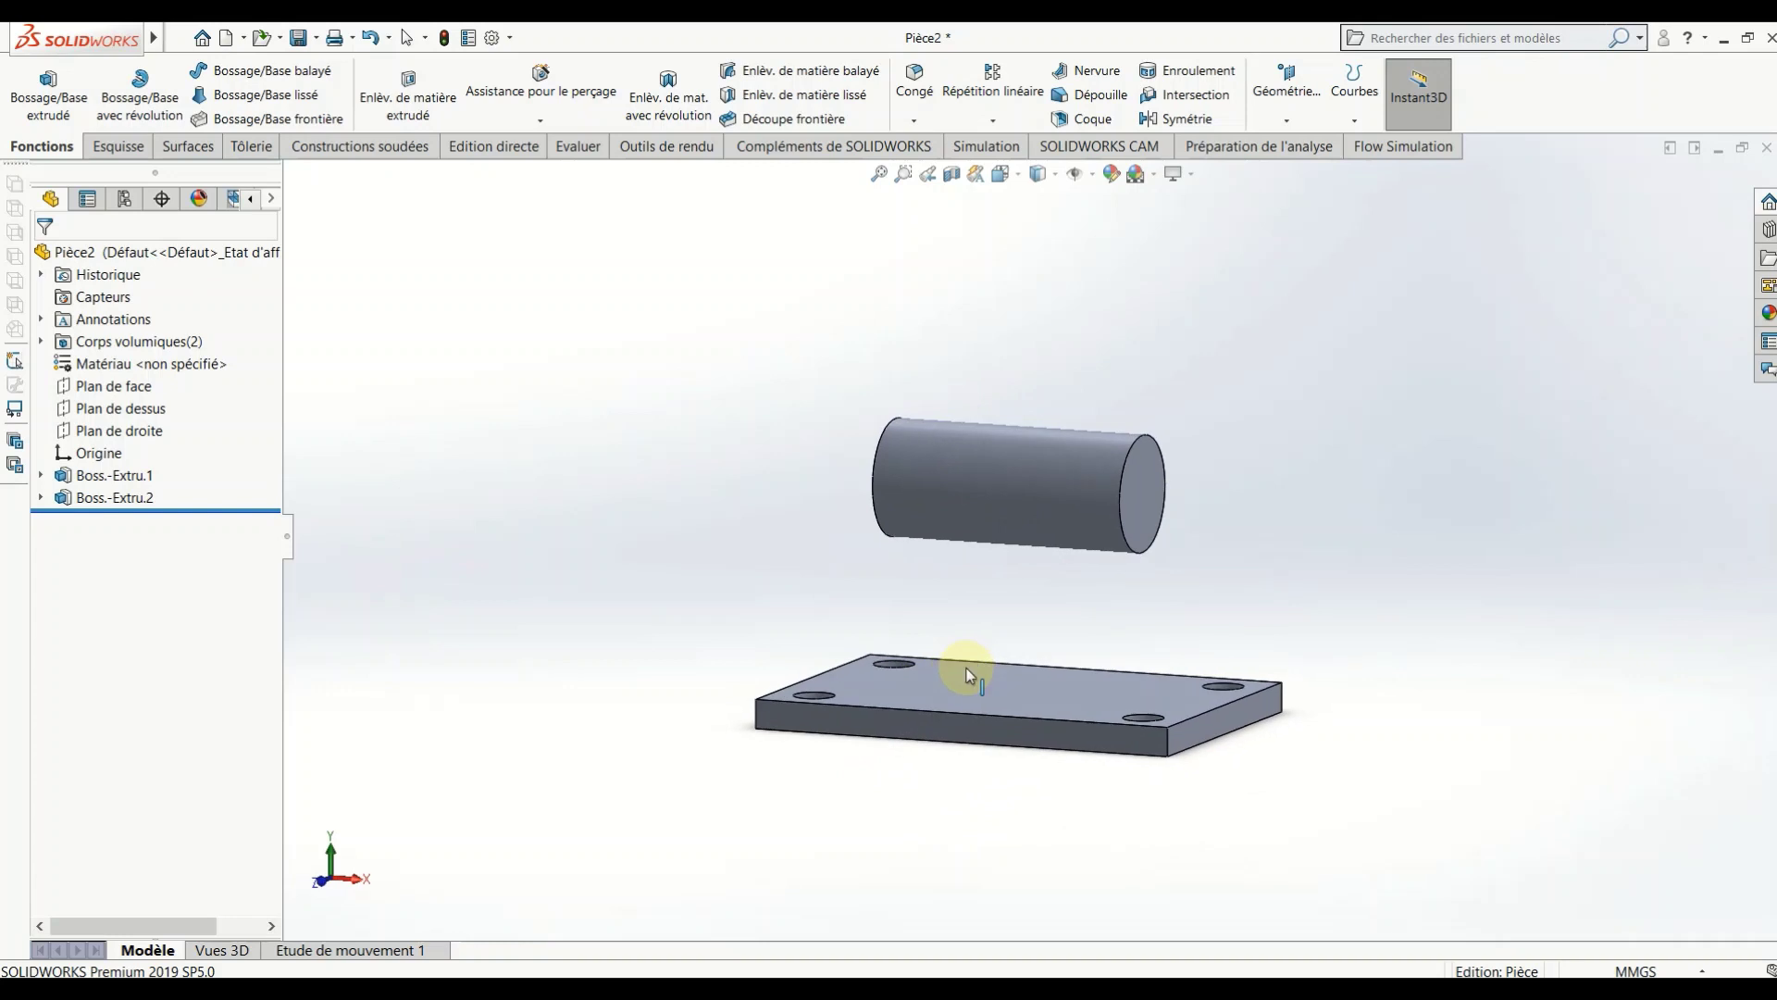
Step: Start a sketch on the front plane and view it face-on
click(111, 386)
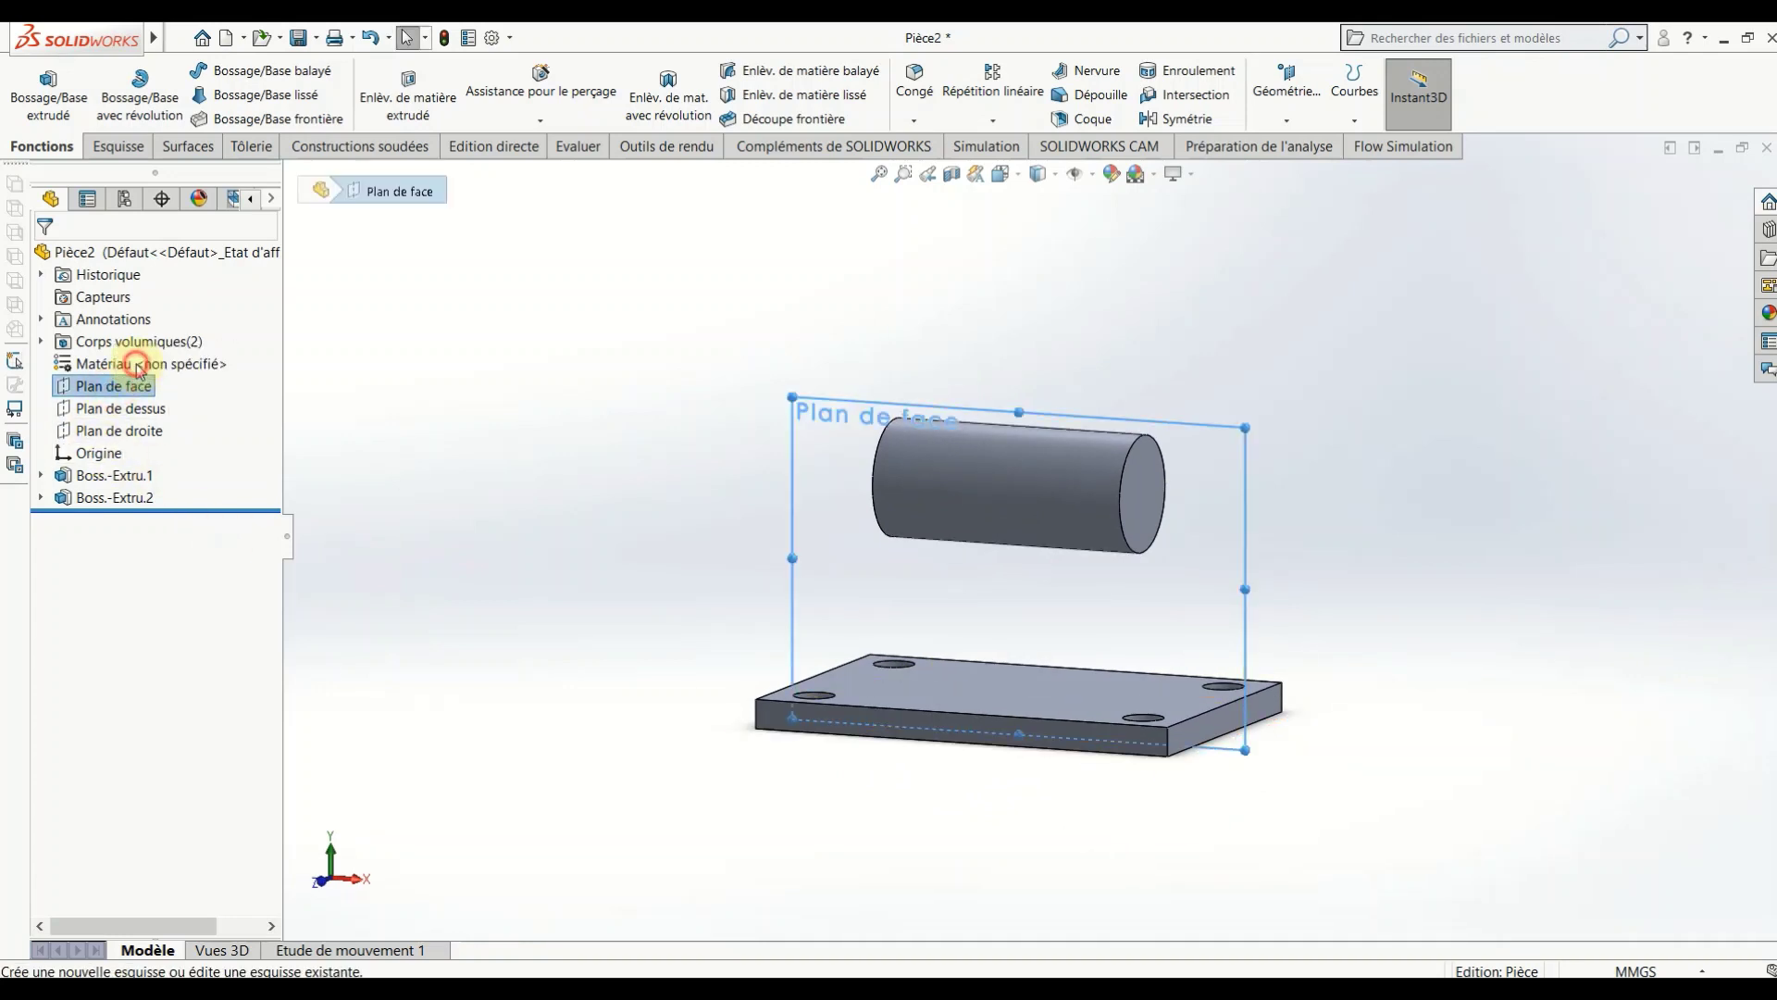
click(212, 361)
click(1001, 174)
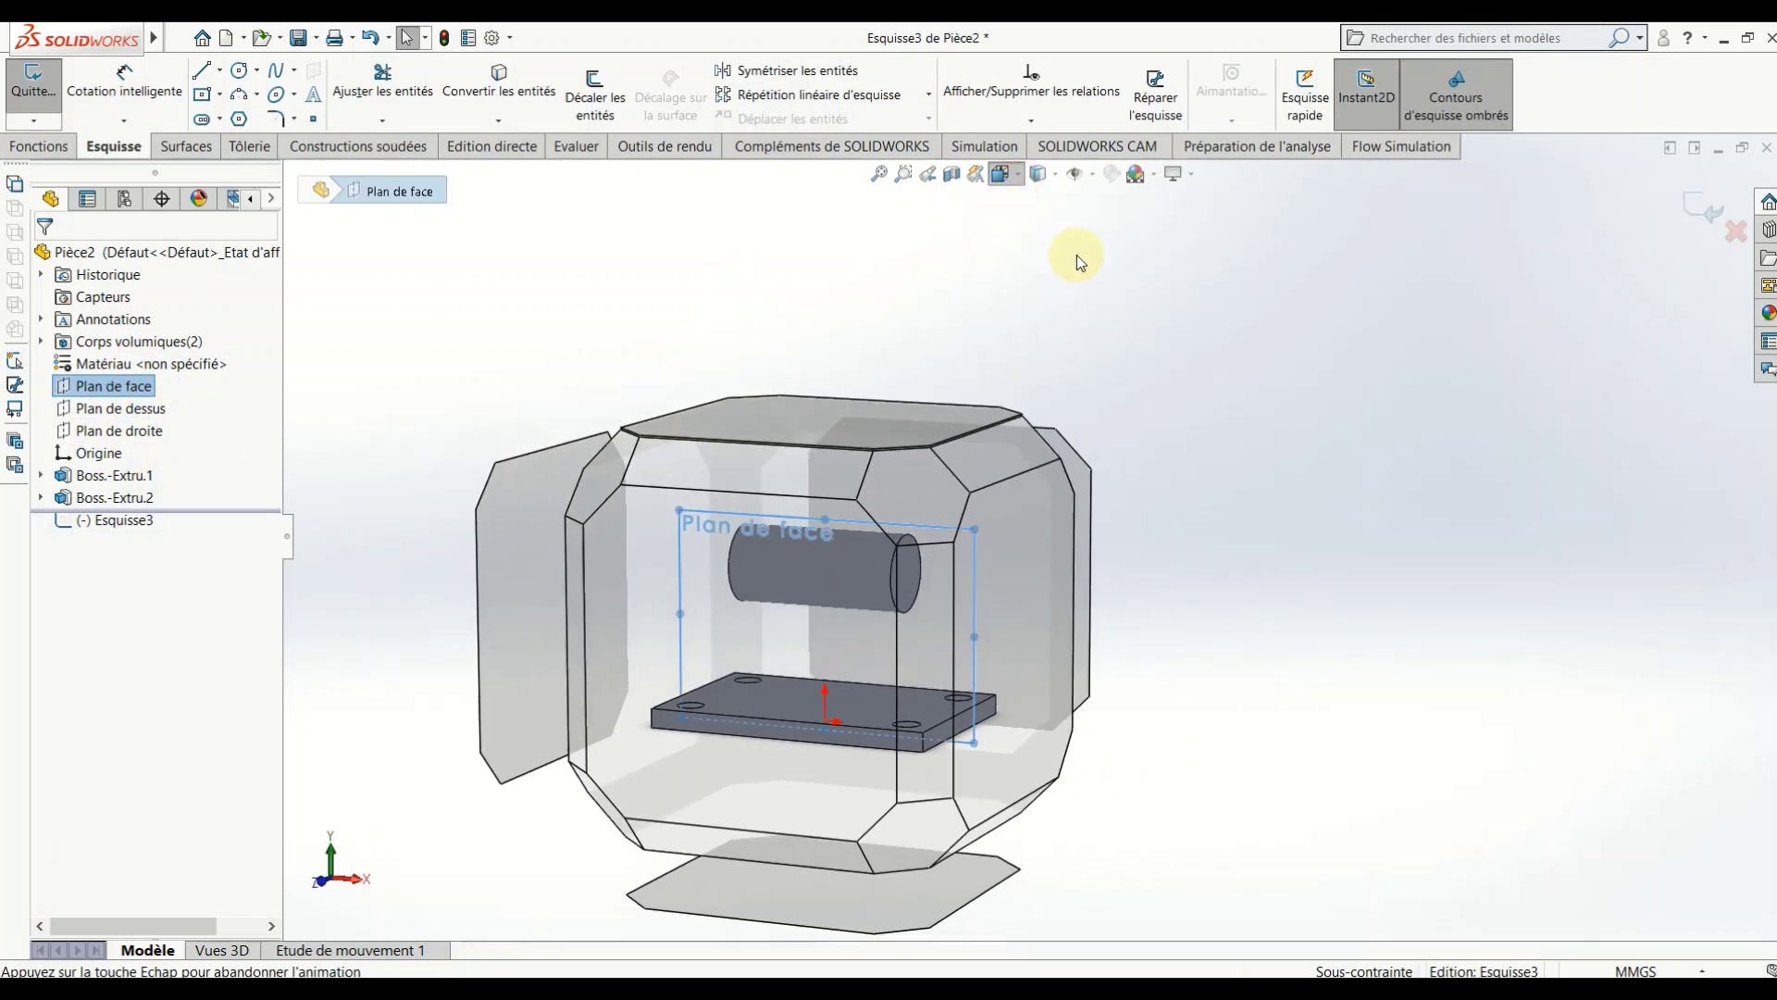
click(1105, 273)
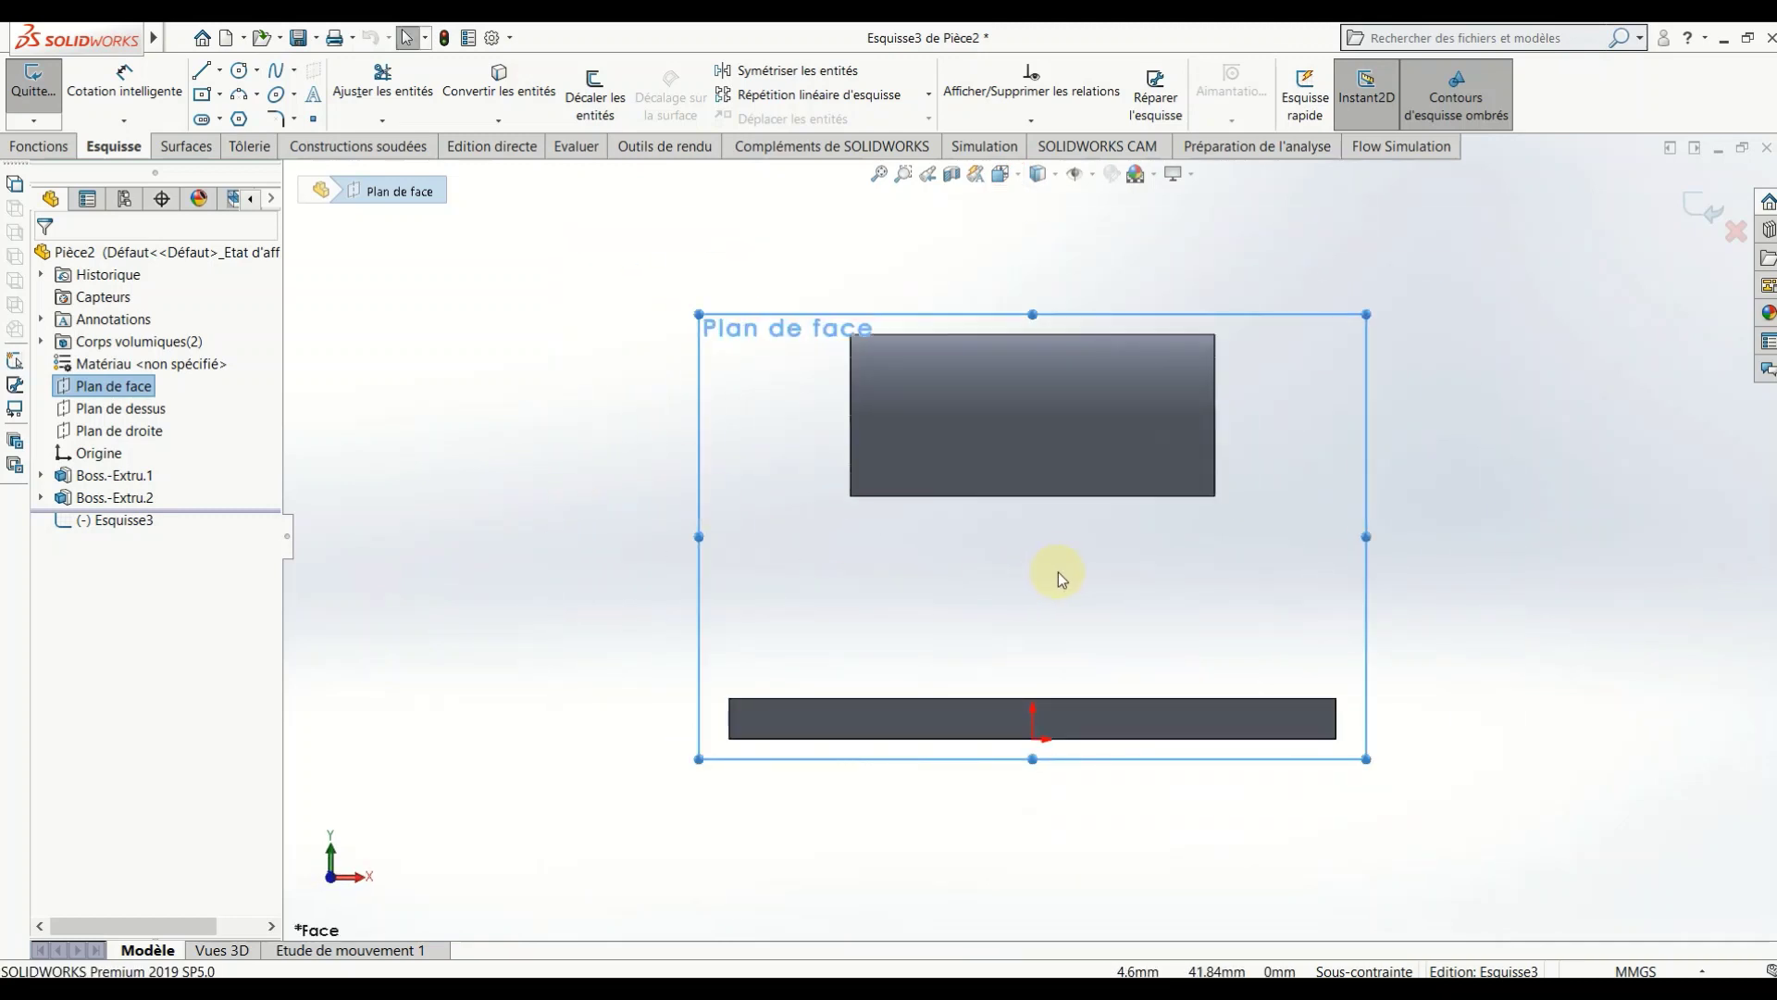
Step: Draw a closed trapezoid from the base plate's top corners up to the cylinder's lower corners
click(201, 71)
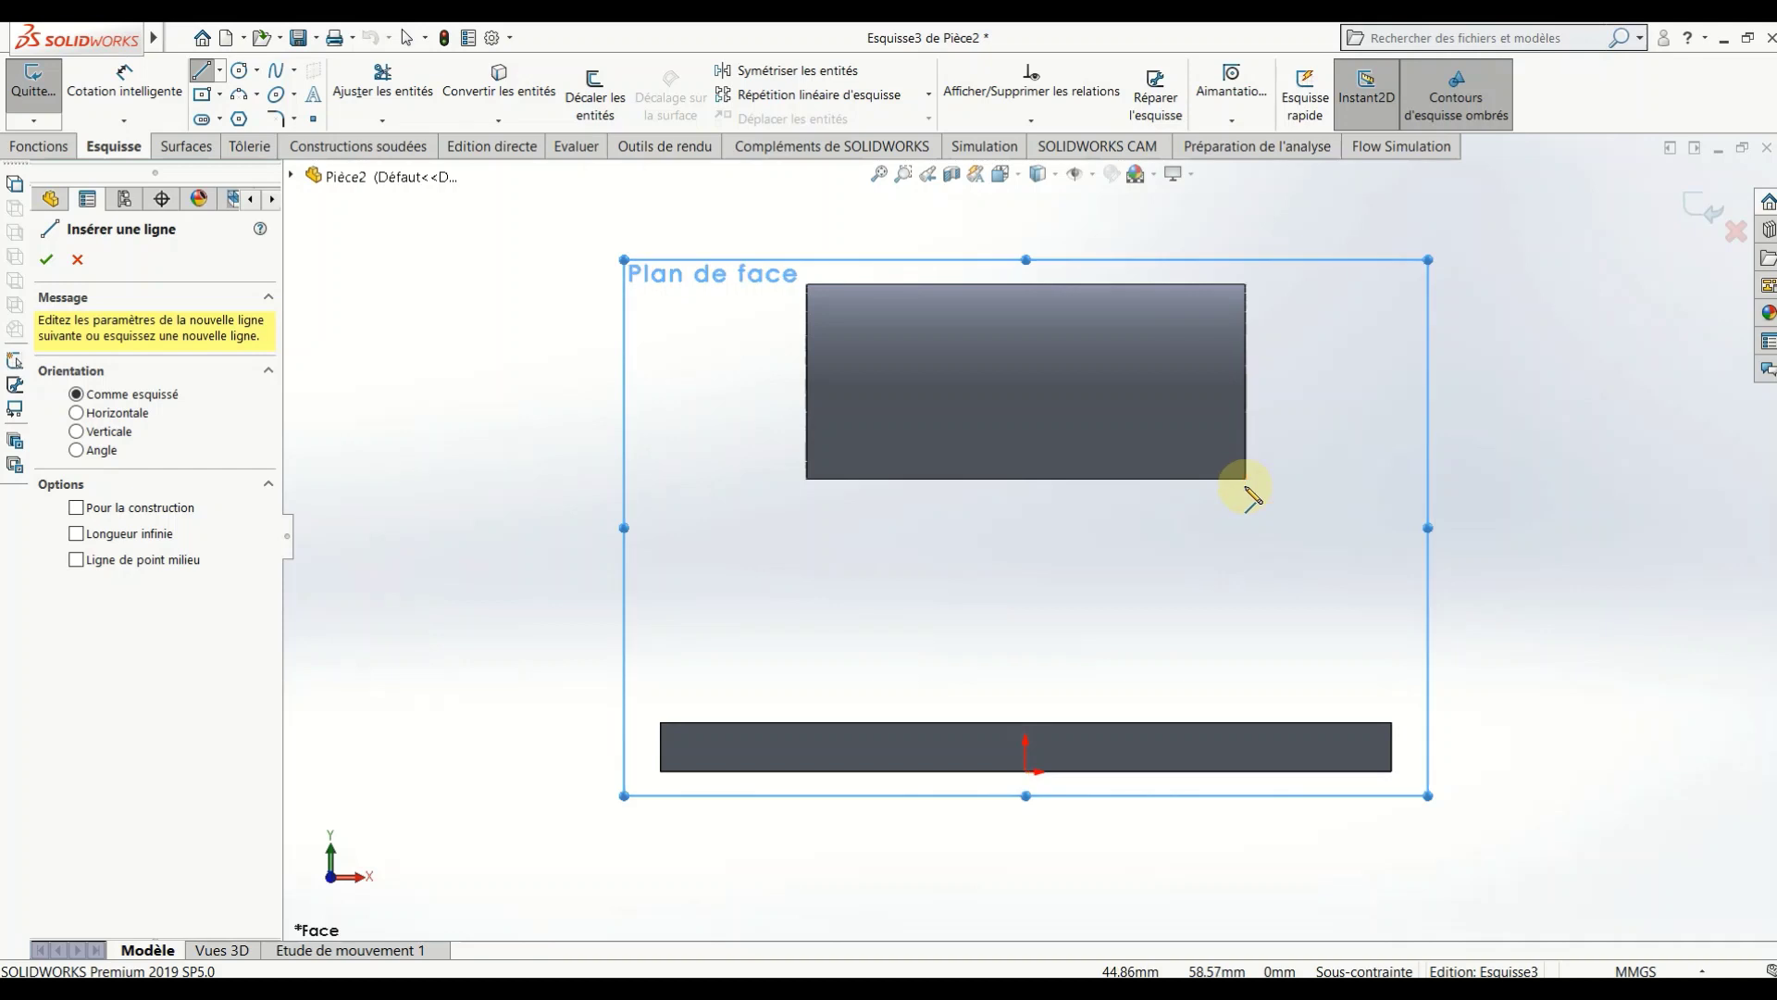
scroll(1222, 509, up, 3)
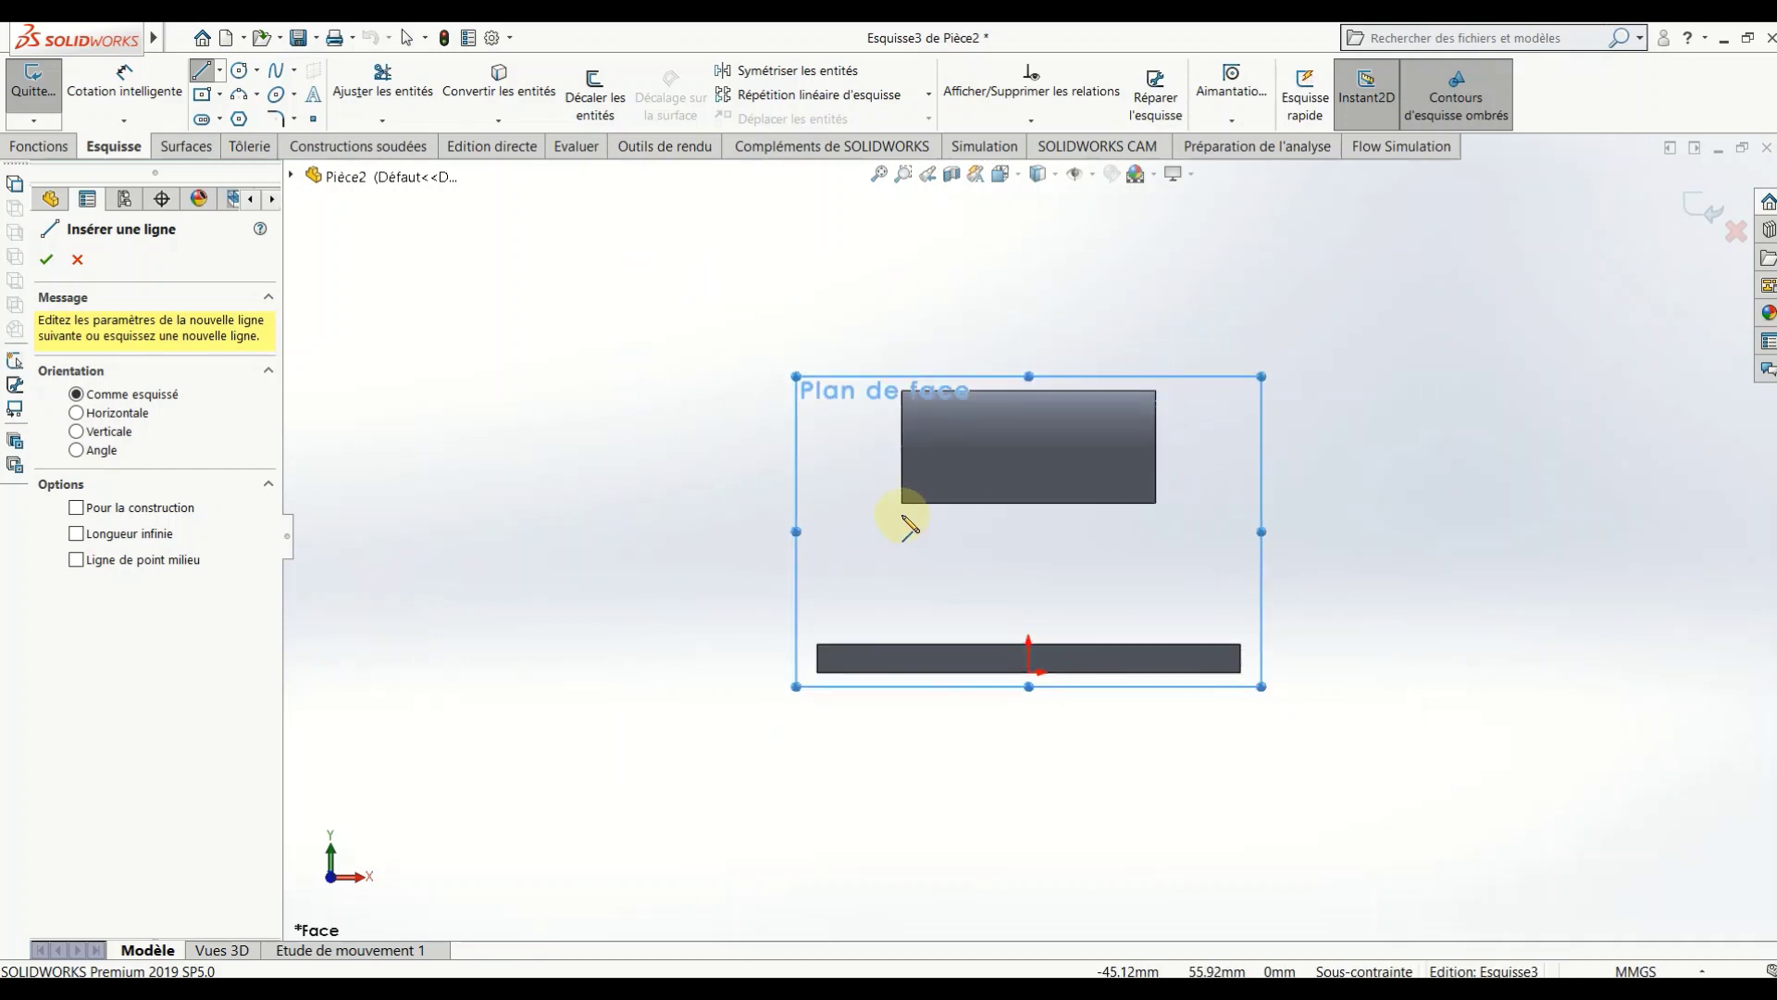
click(901, 504)
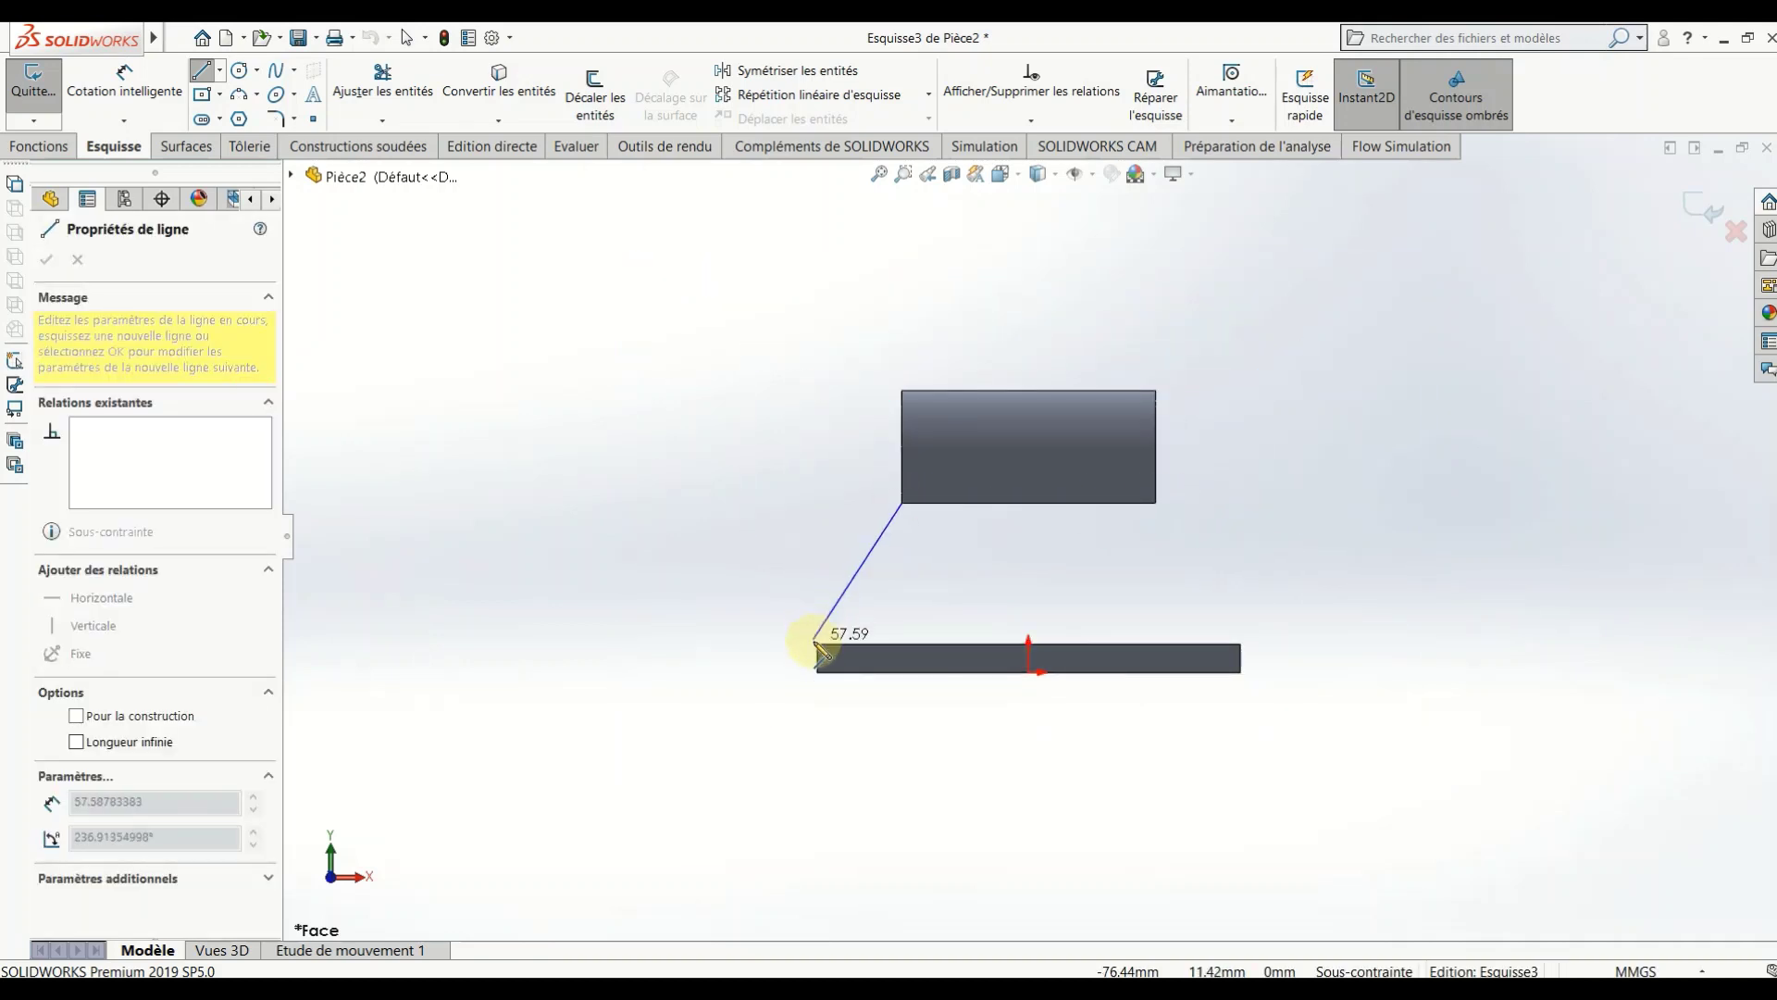
click(842, 650)
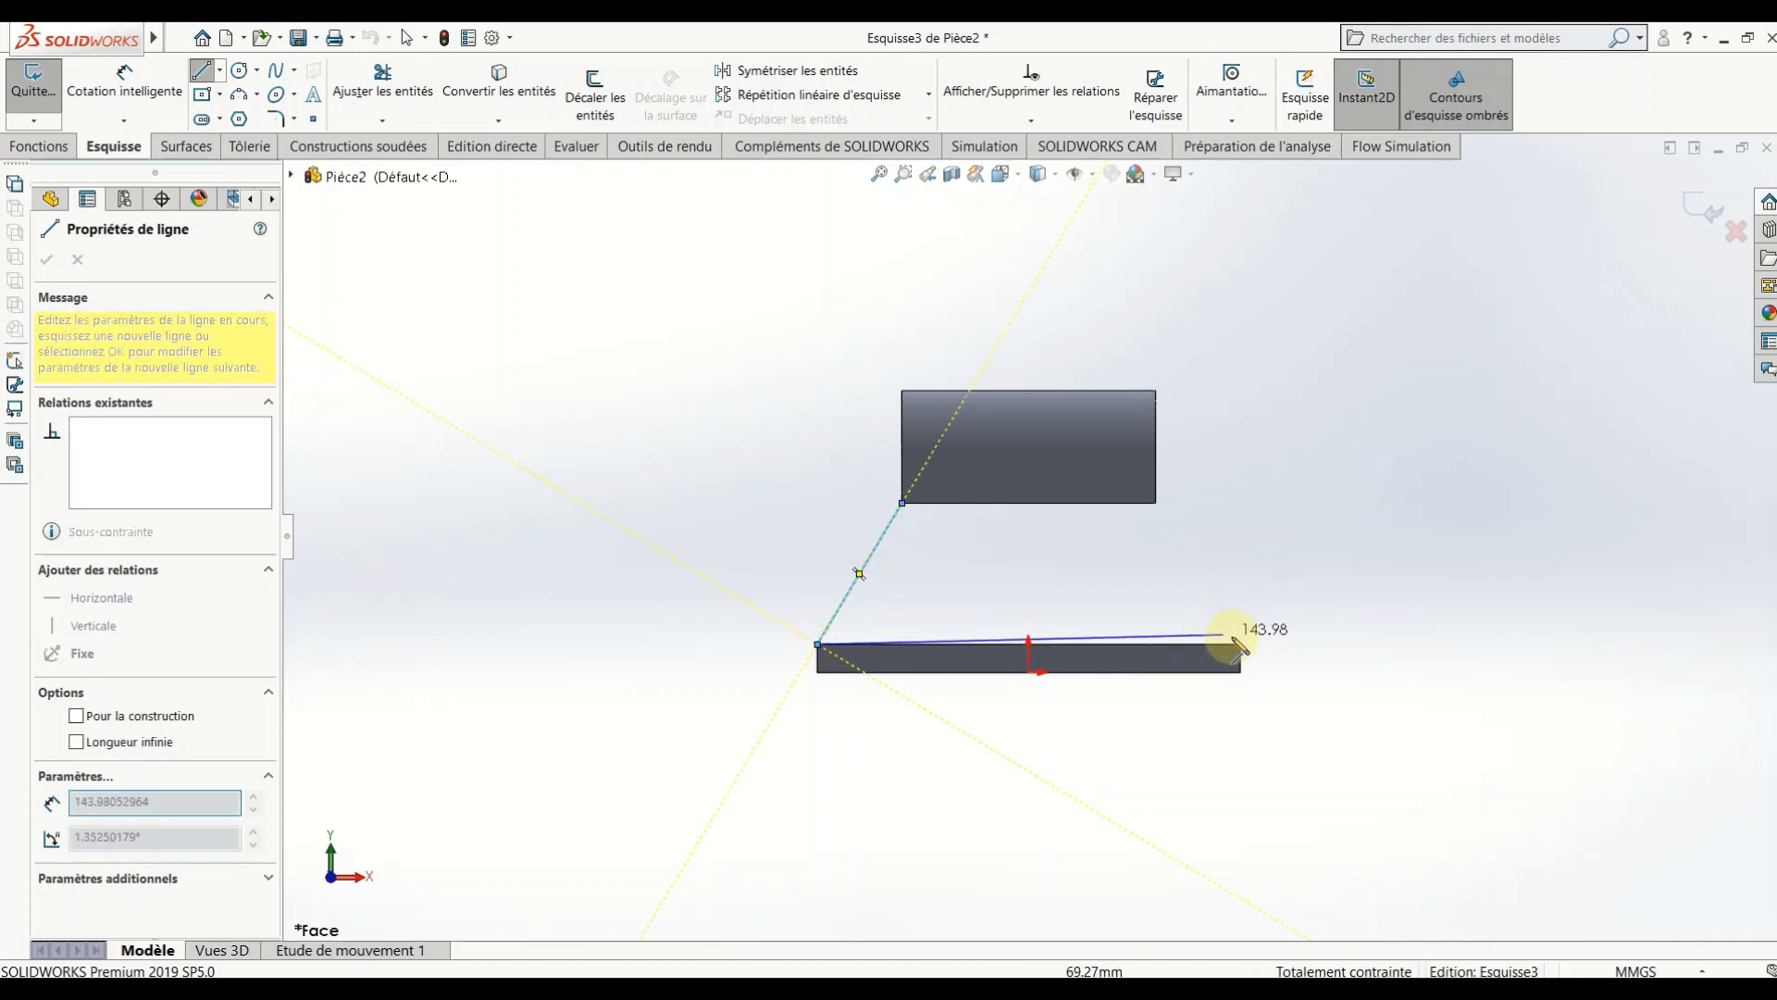
click(1240, 645)
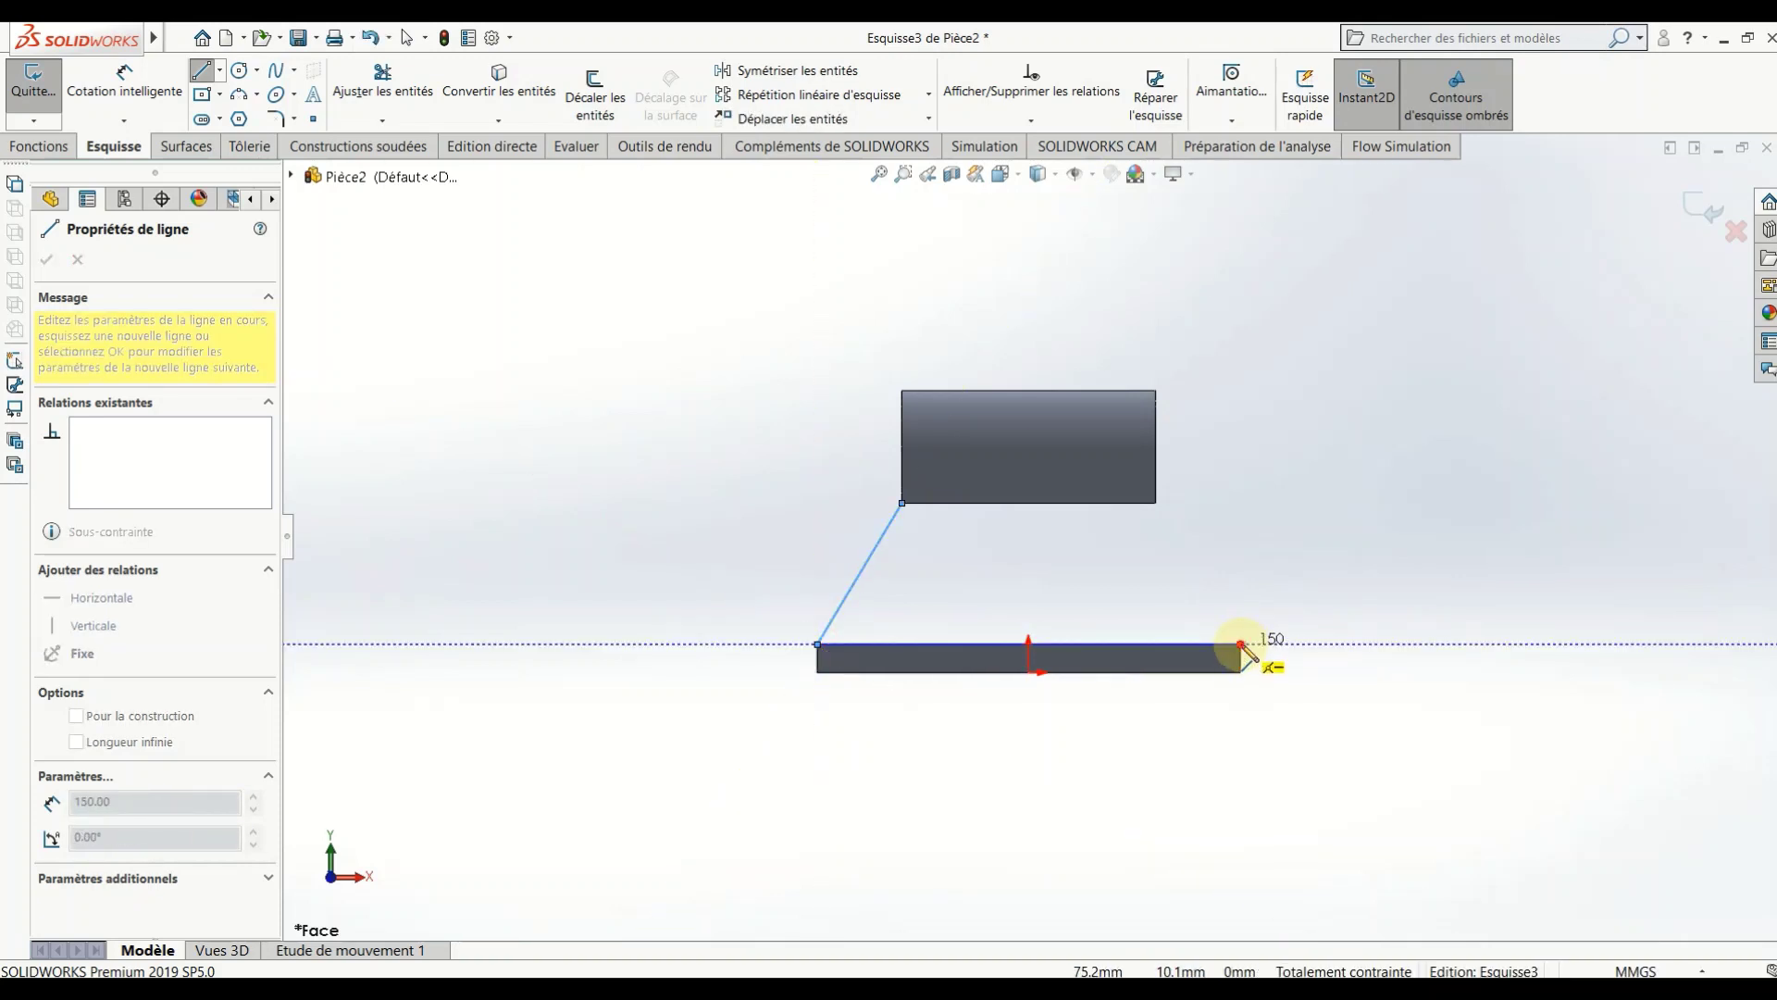
click(1156, 503)
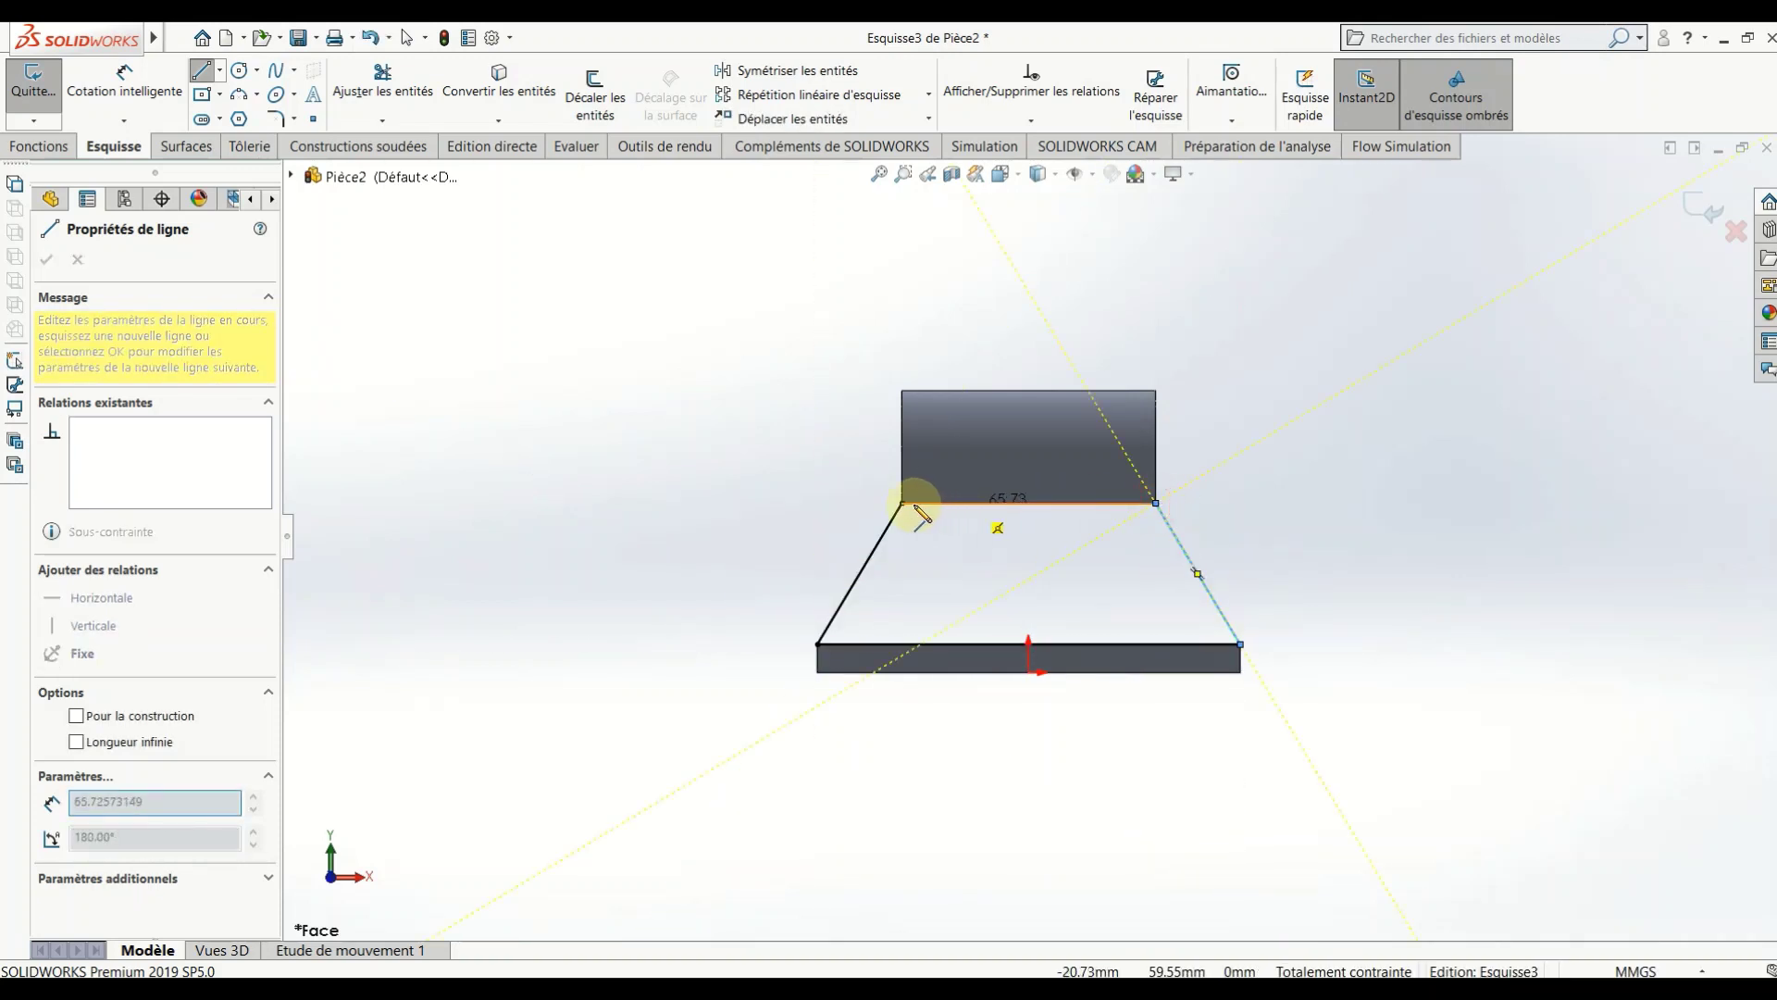
click(902, 503)
key(ctrl+7)
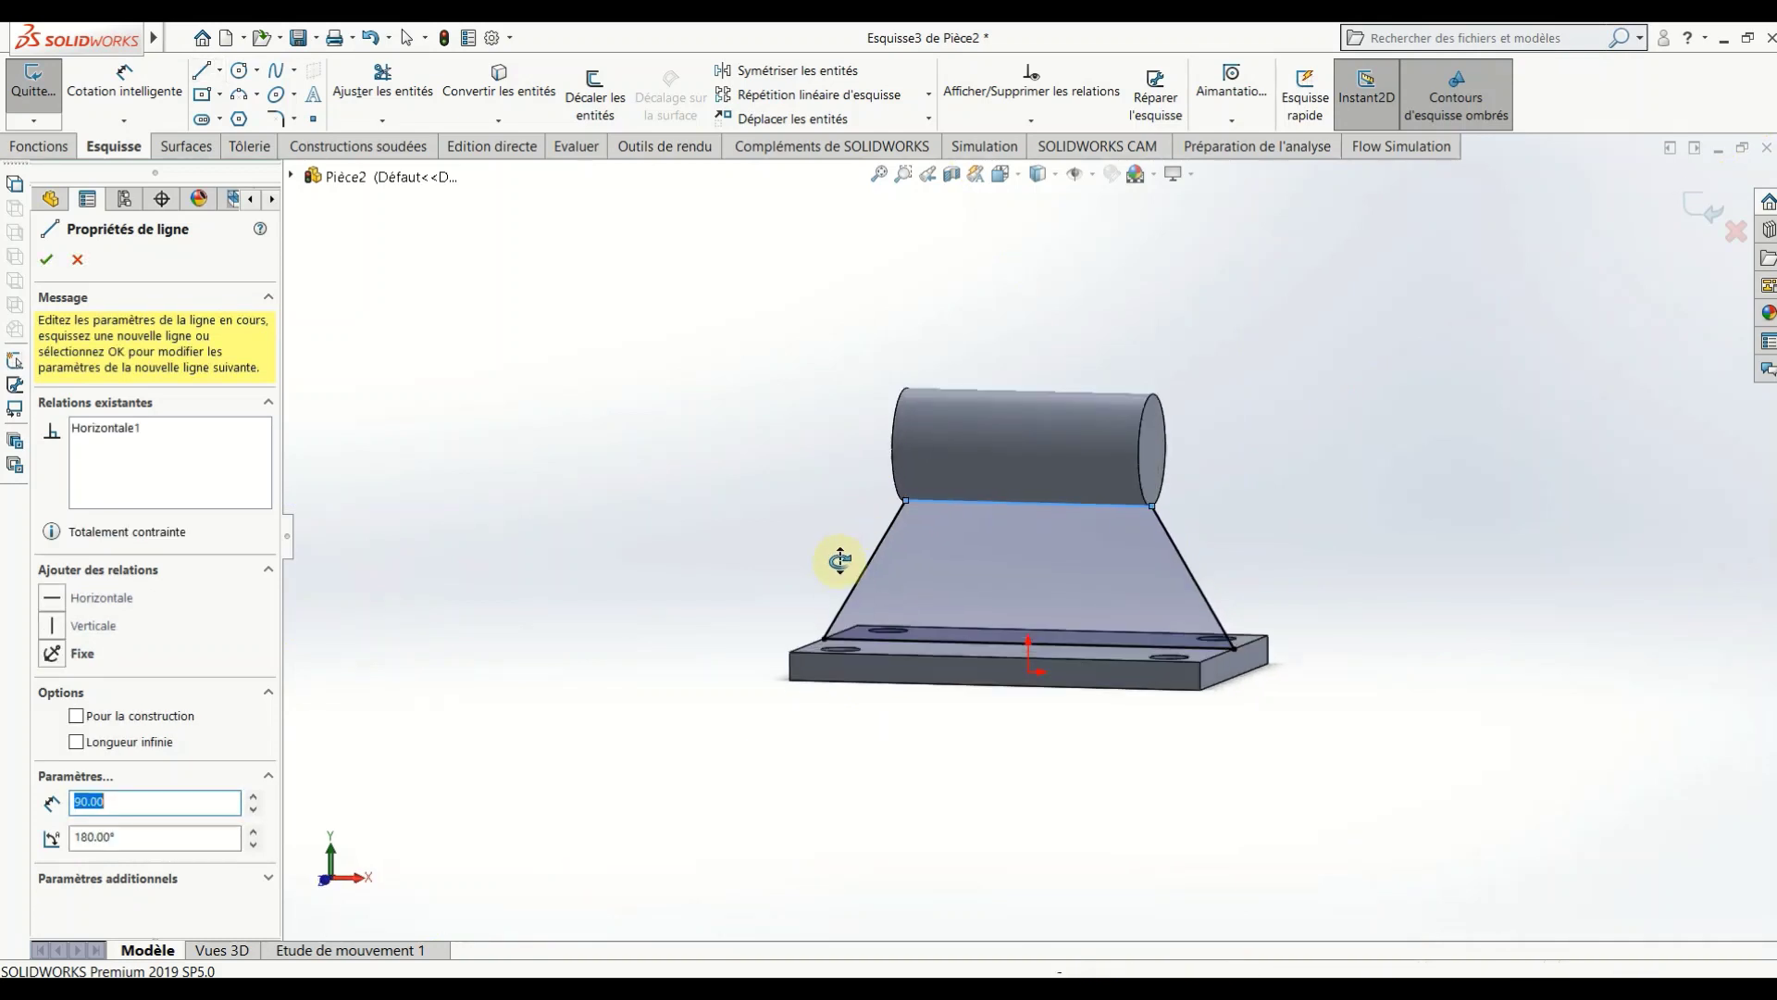
click(46, 259)
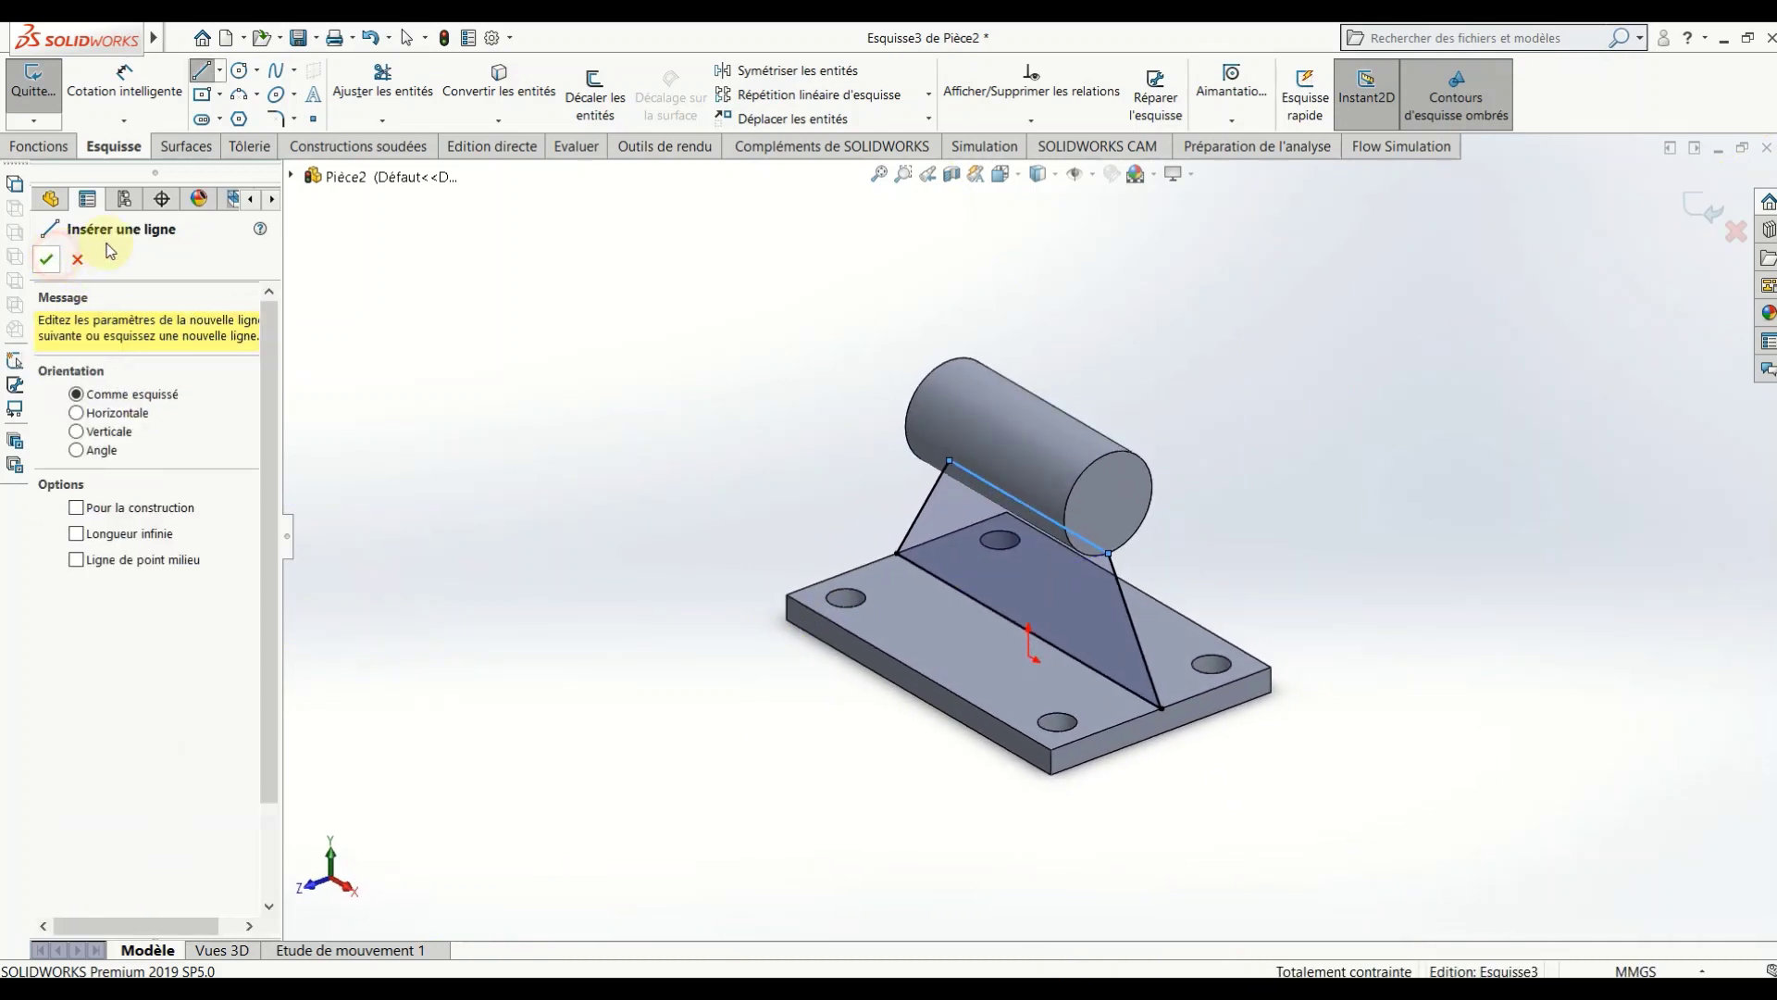
Step: Extrude the trapezoid sketch 8 mm with Plan milieu to form the support web
click(41, 146)
click(36, 102)
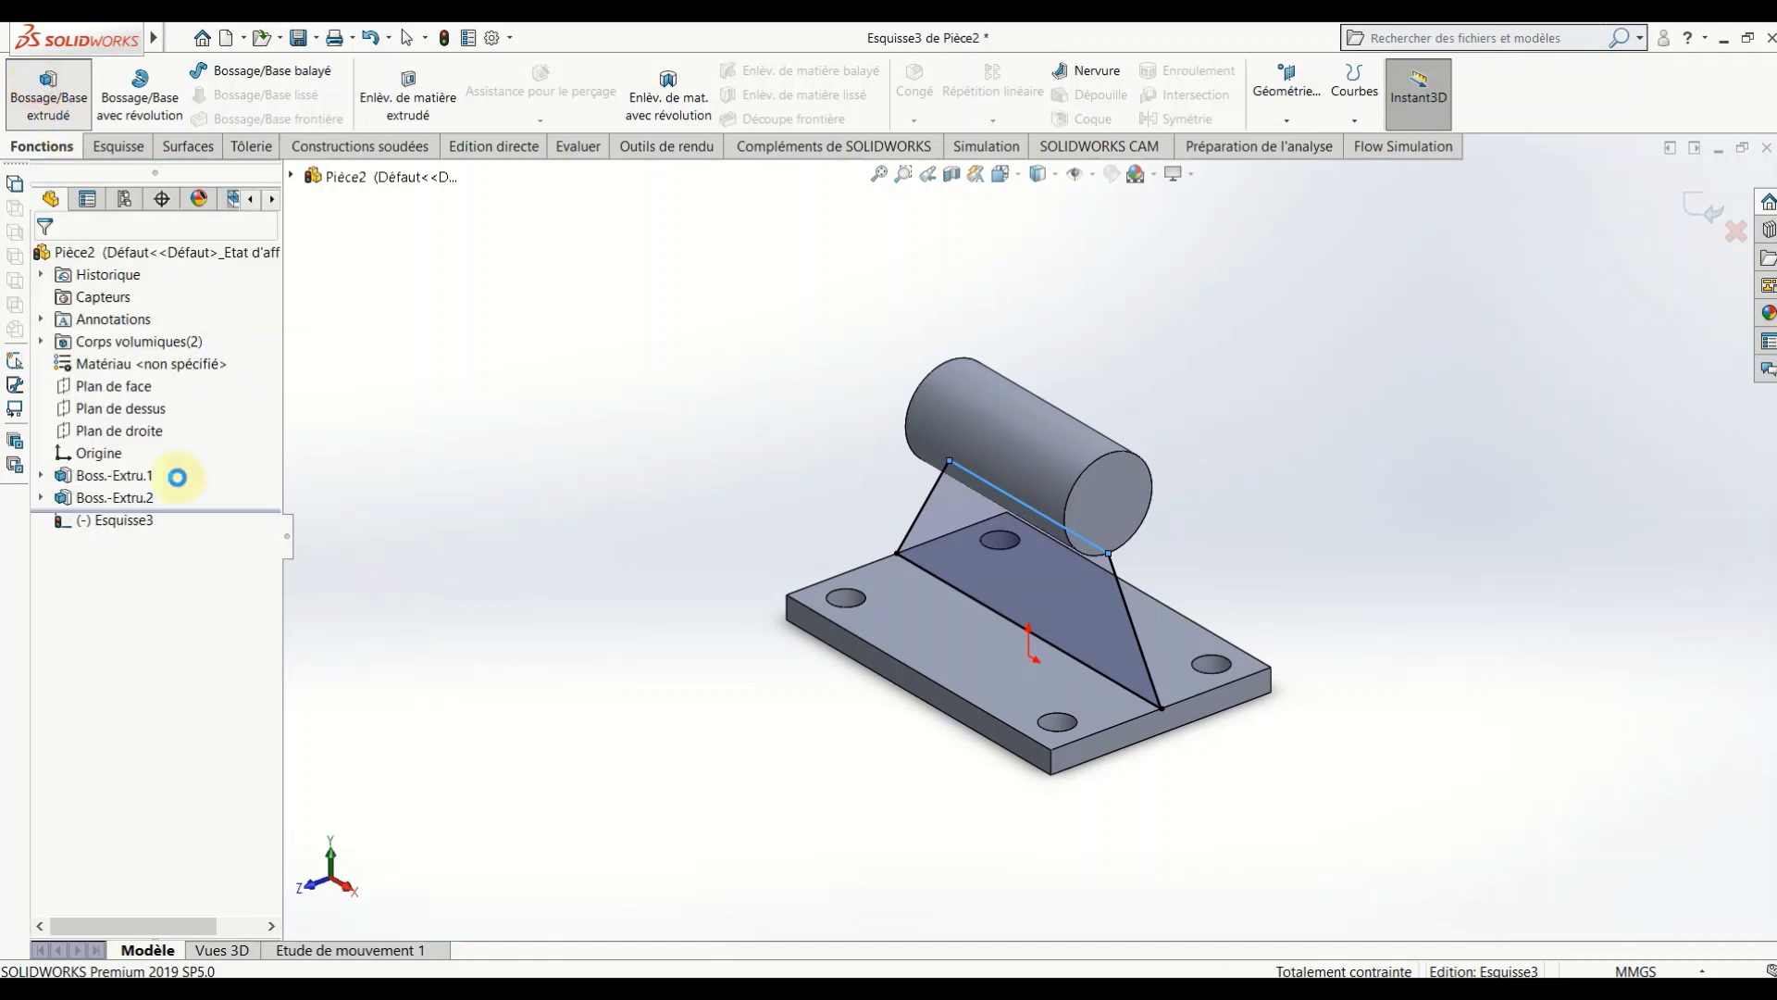
click(167, 388)
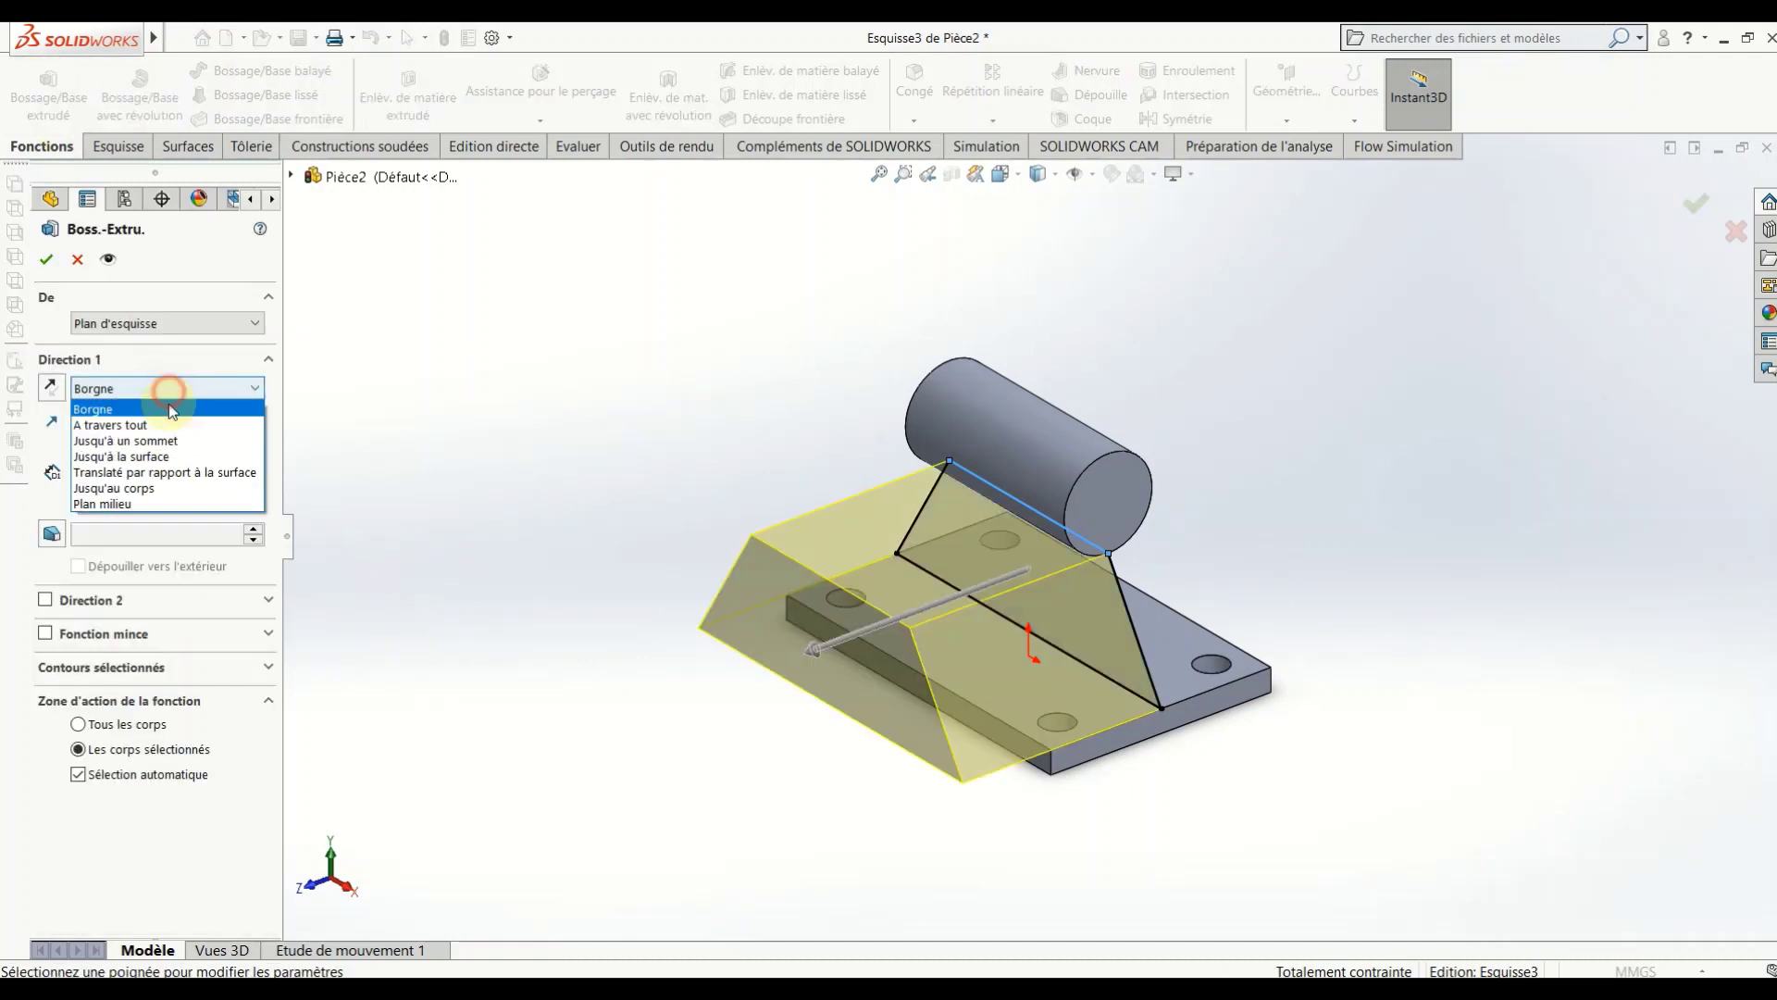
click(141, 504)
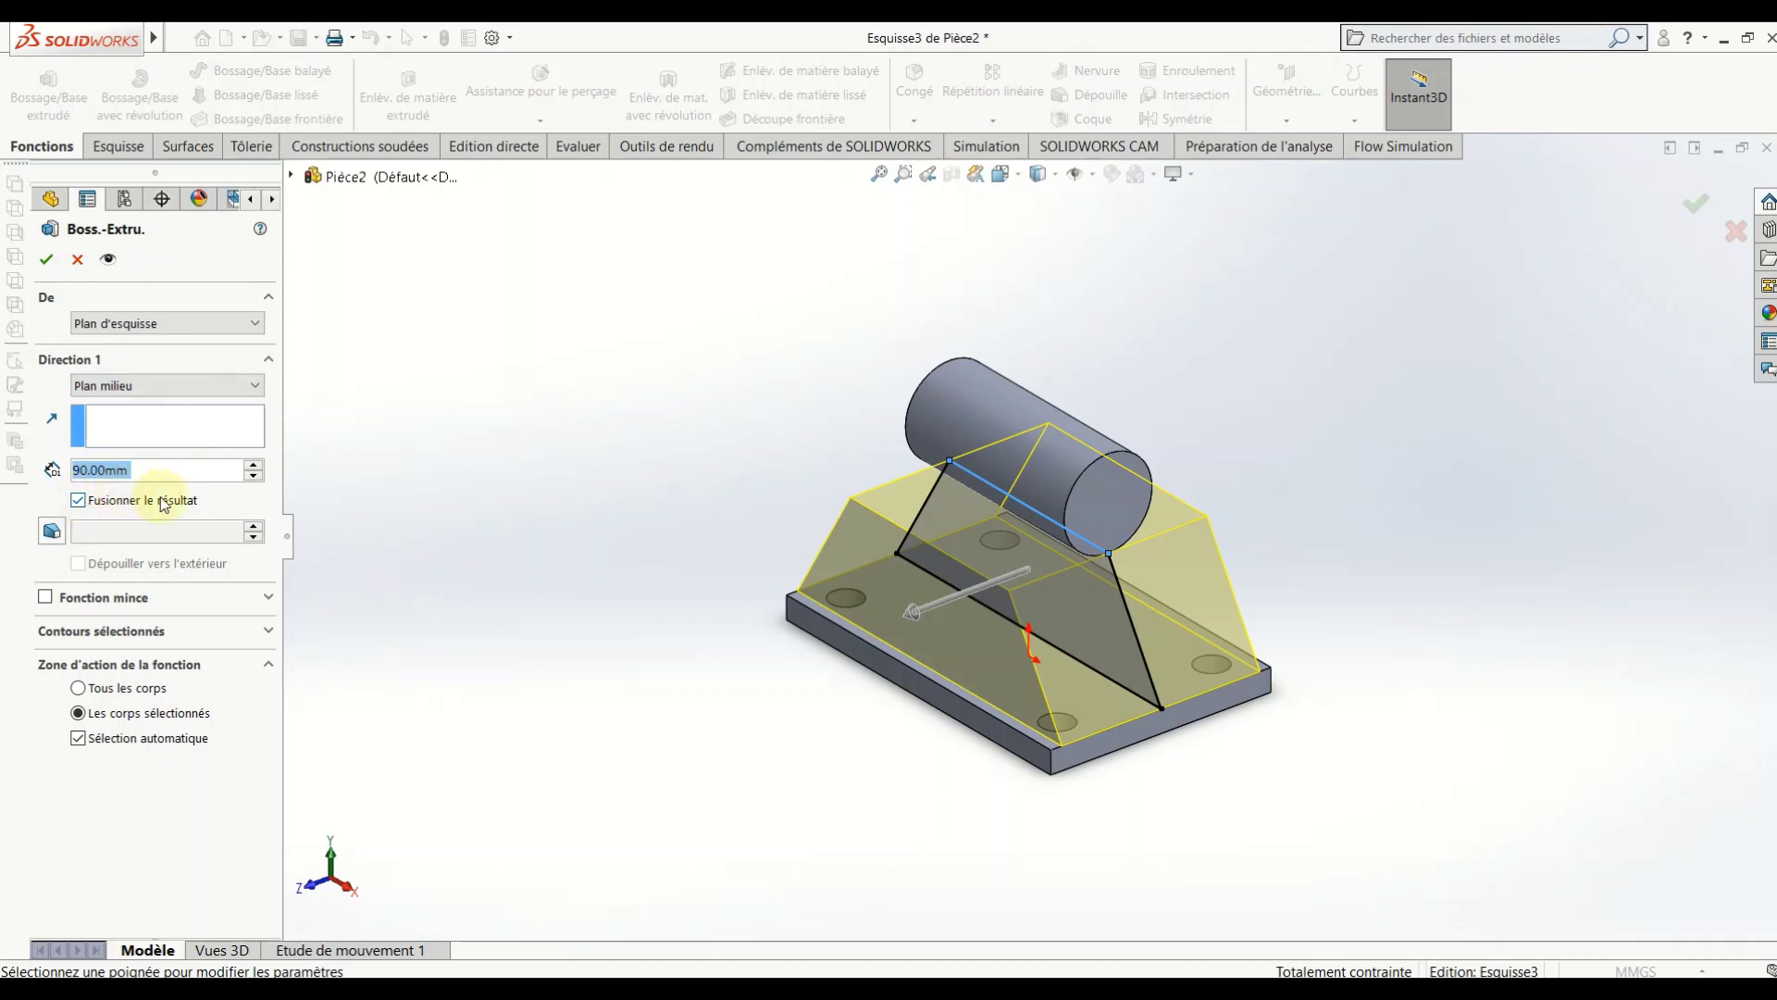
text(8)
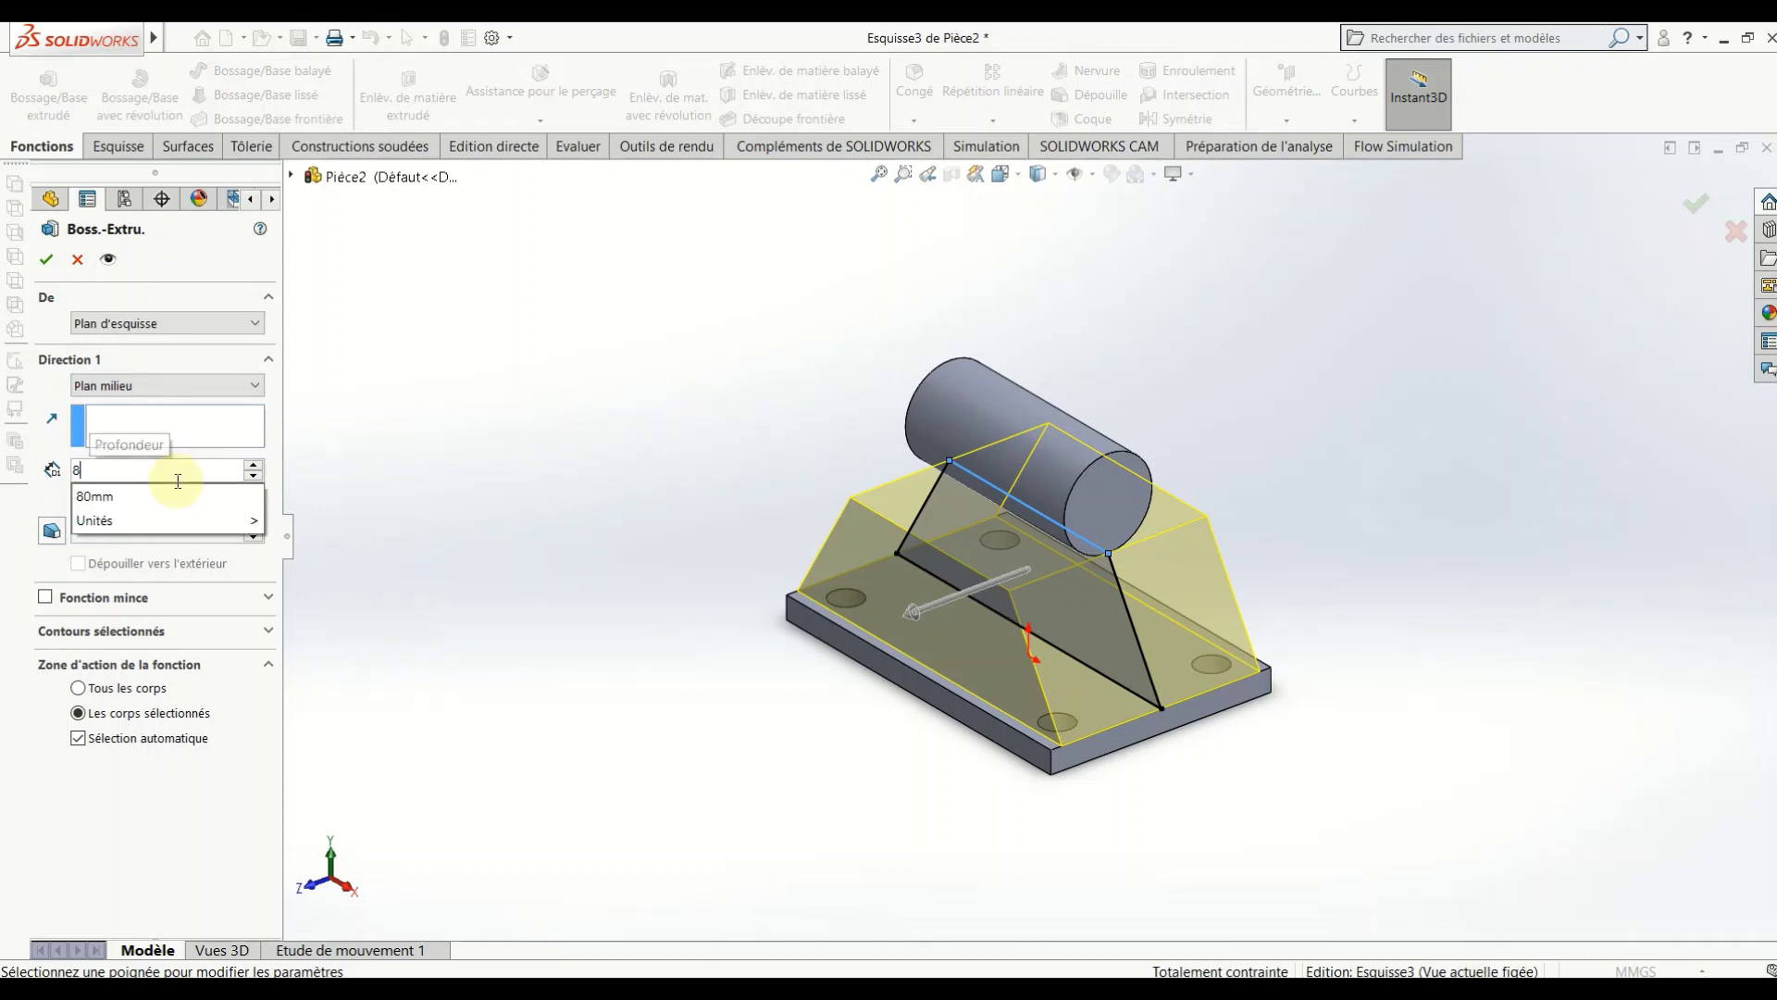
key(Return)
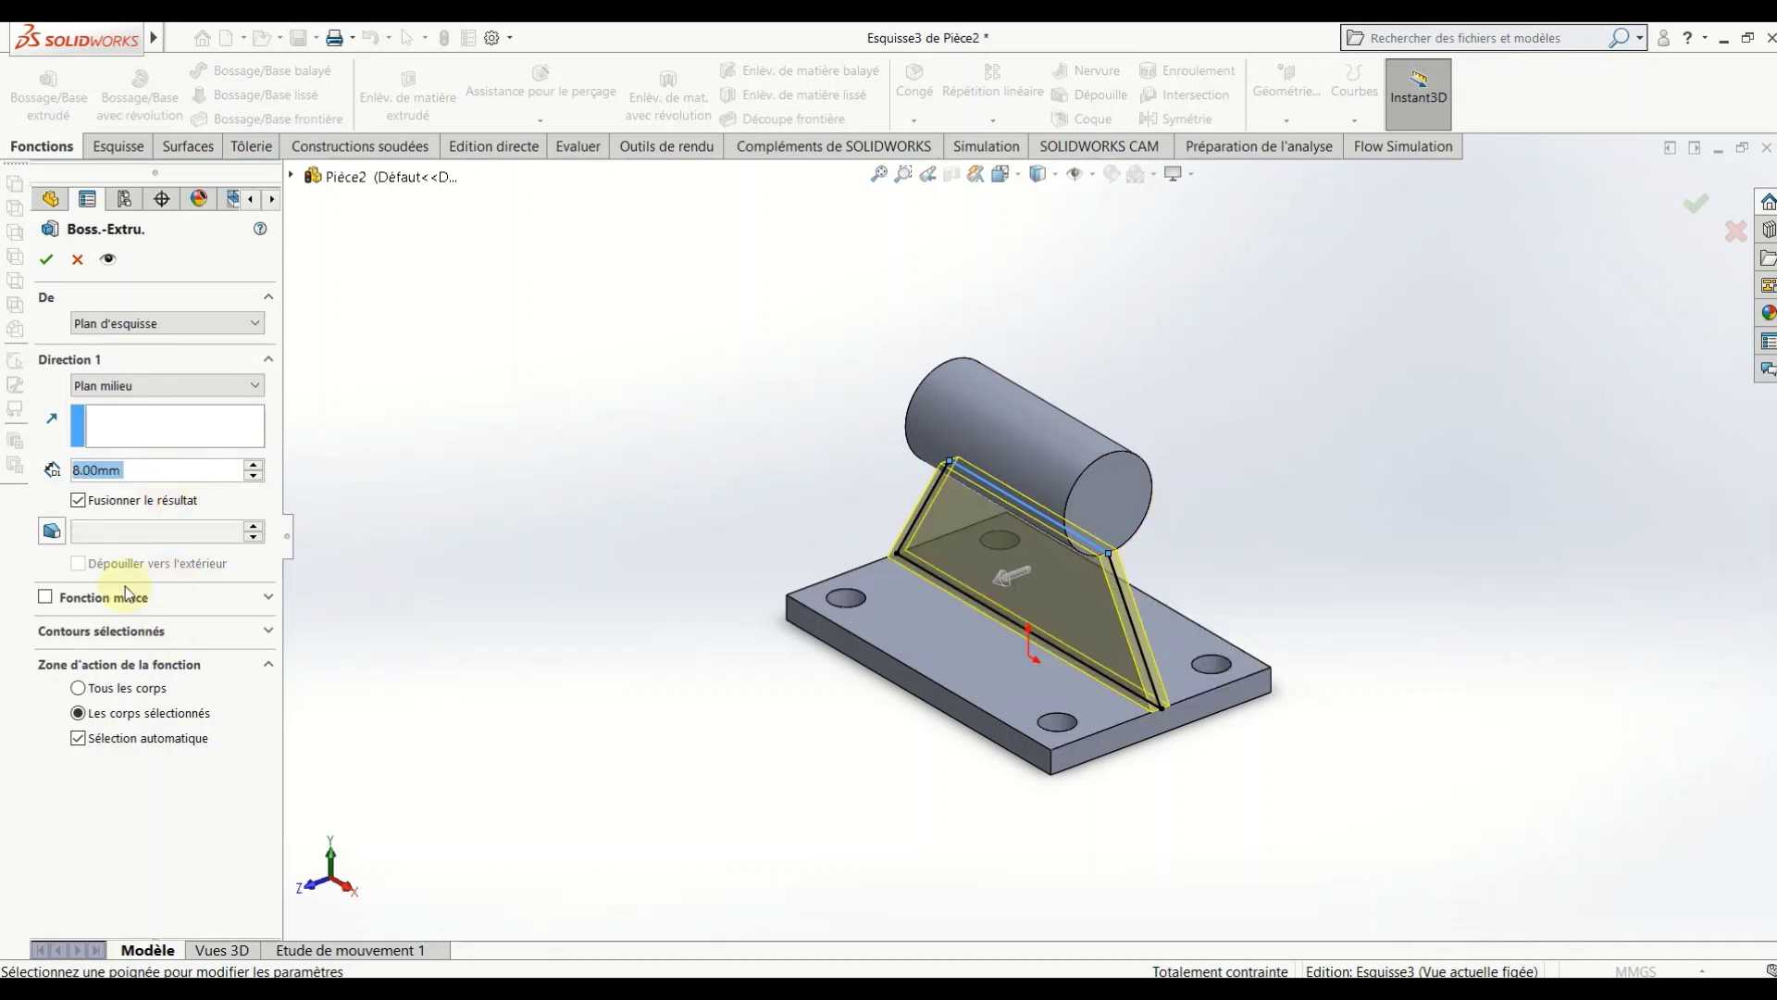
click(46, 263)
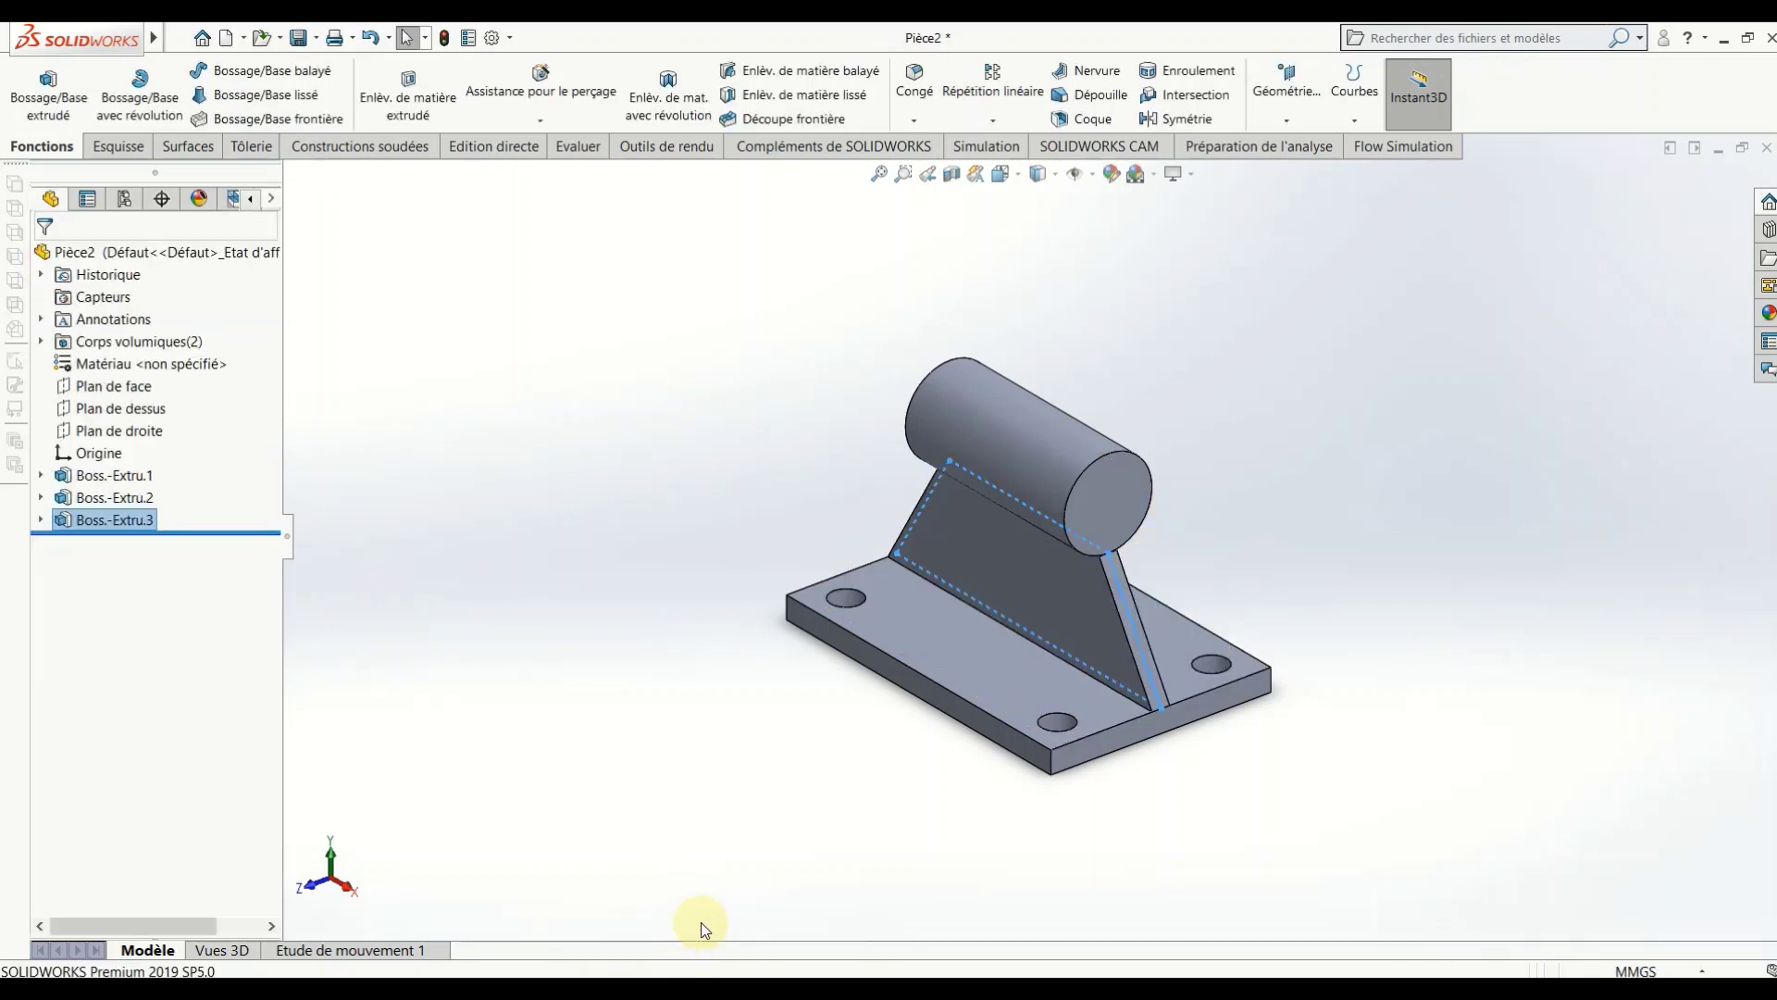
mouse_move(825, 721)
middle_down()
mouse_move(920, 528)
mouse_move(832, 725)
mouse_move(813, 821)
mouse_move(922, 899)
mouse_move(1138, 726)
mouse_move(860, 718)
mouse_move(833, 768)
mouse_move(870, 798)
middle_up()
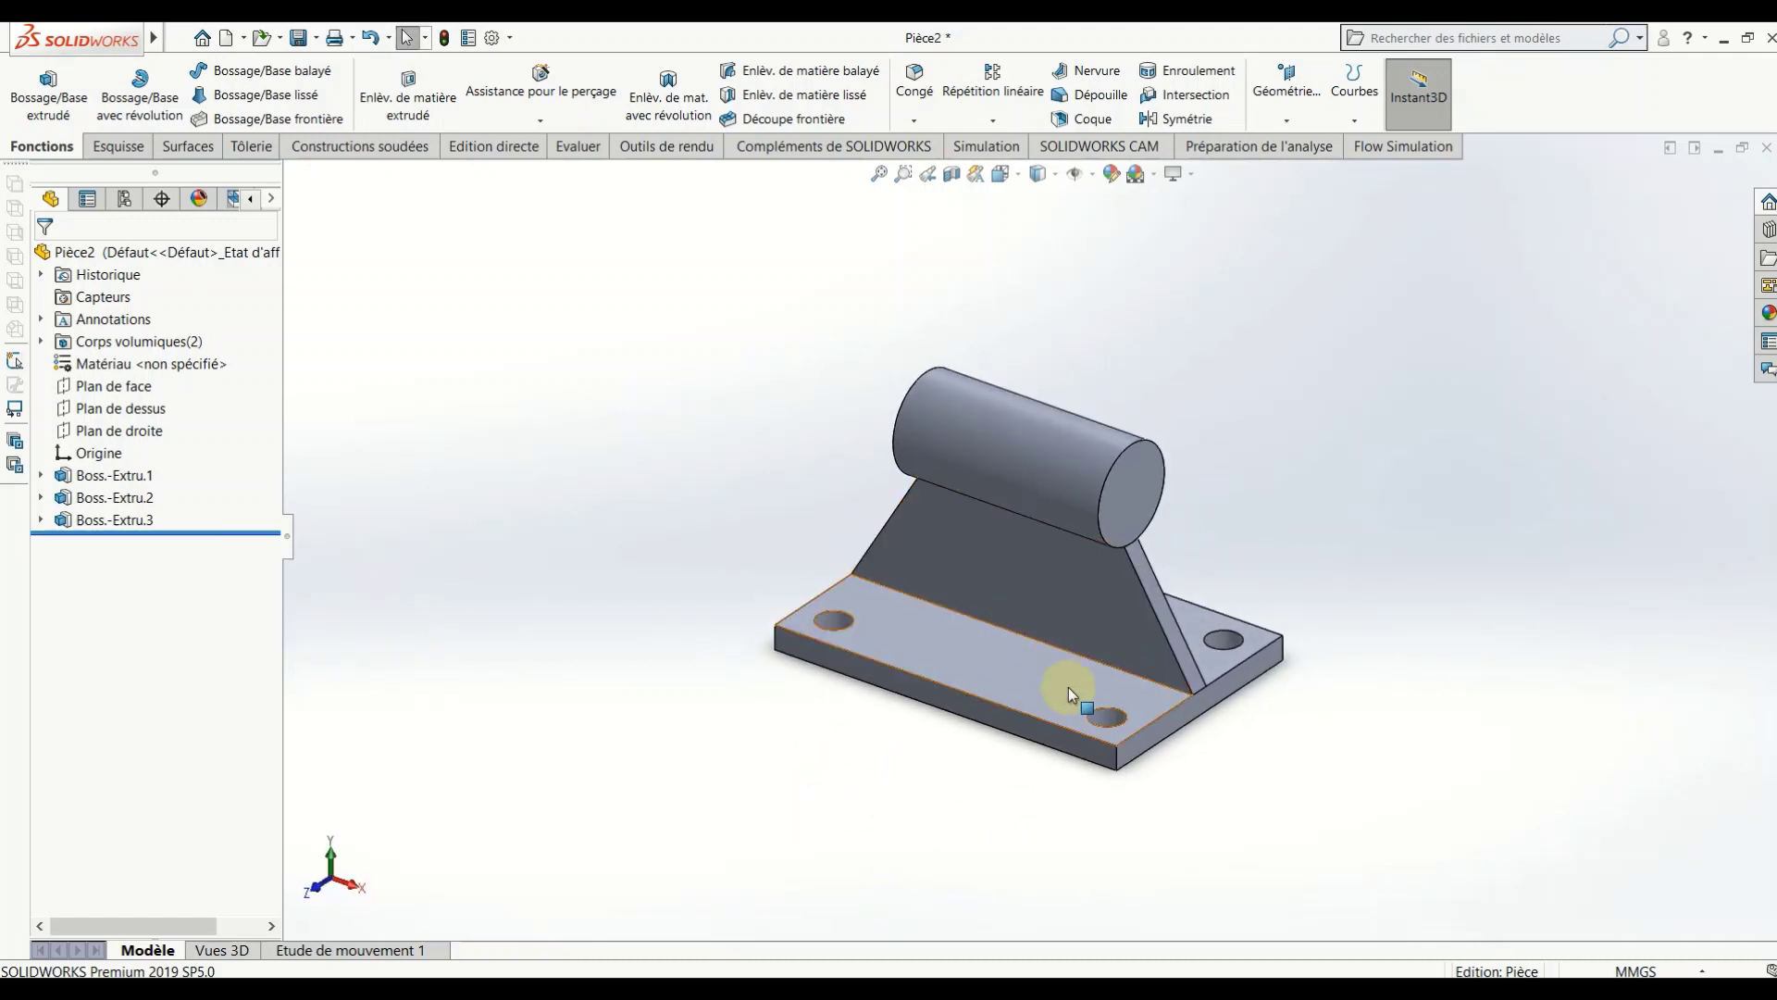
click(1099, 72)
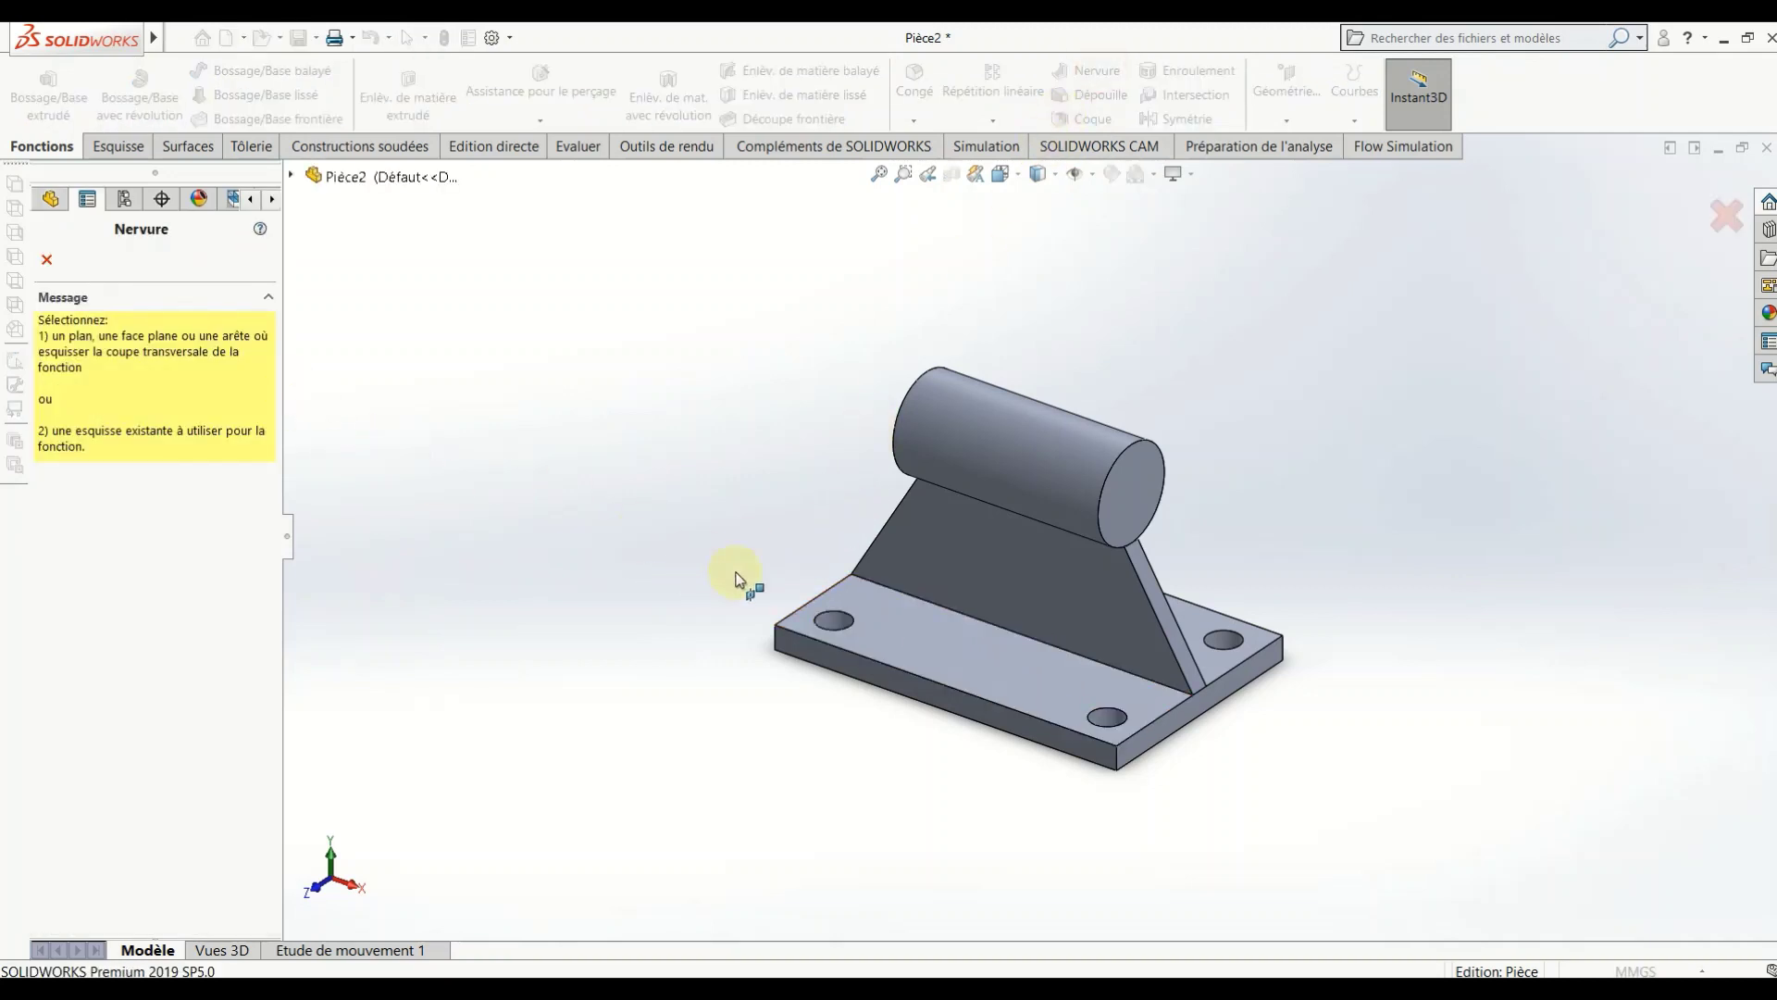
click(986, 668)
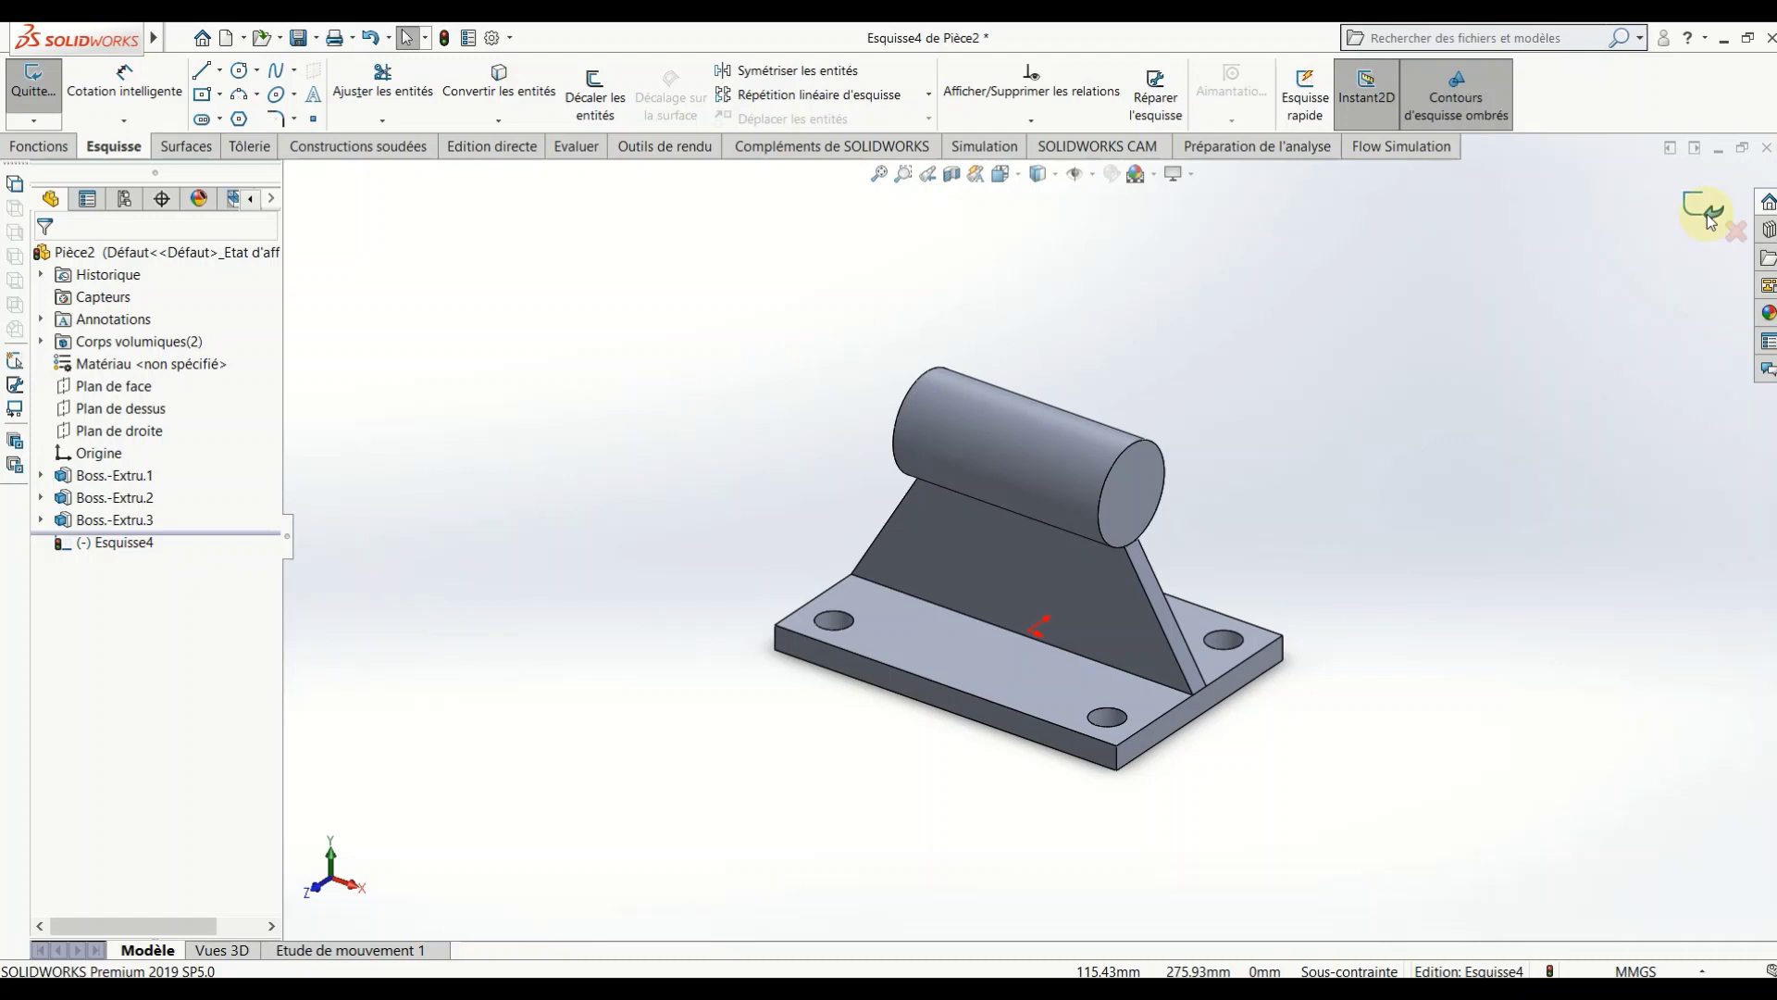
click(1738, 231)
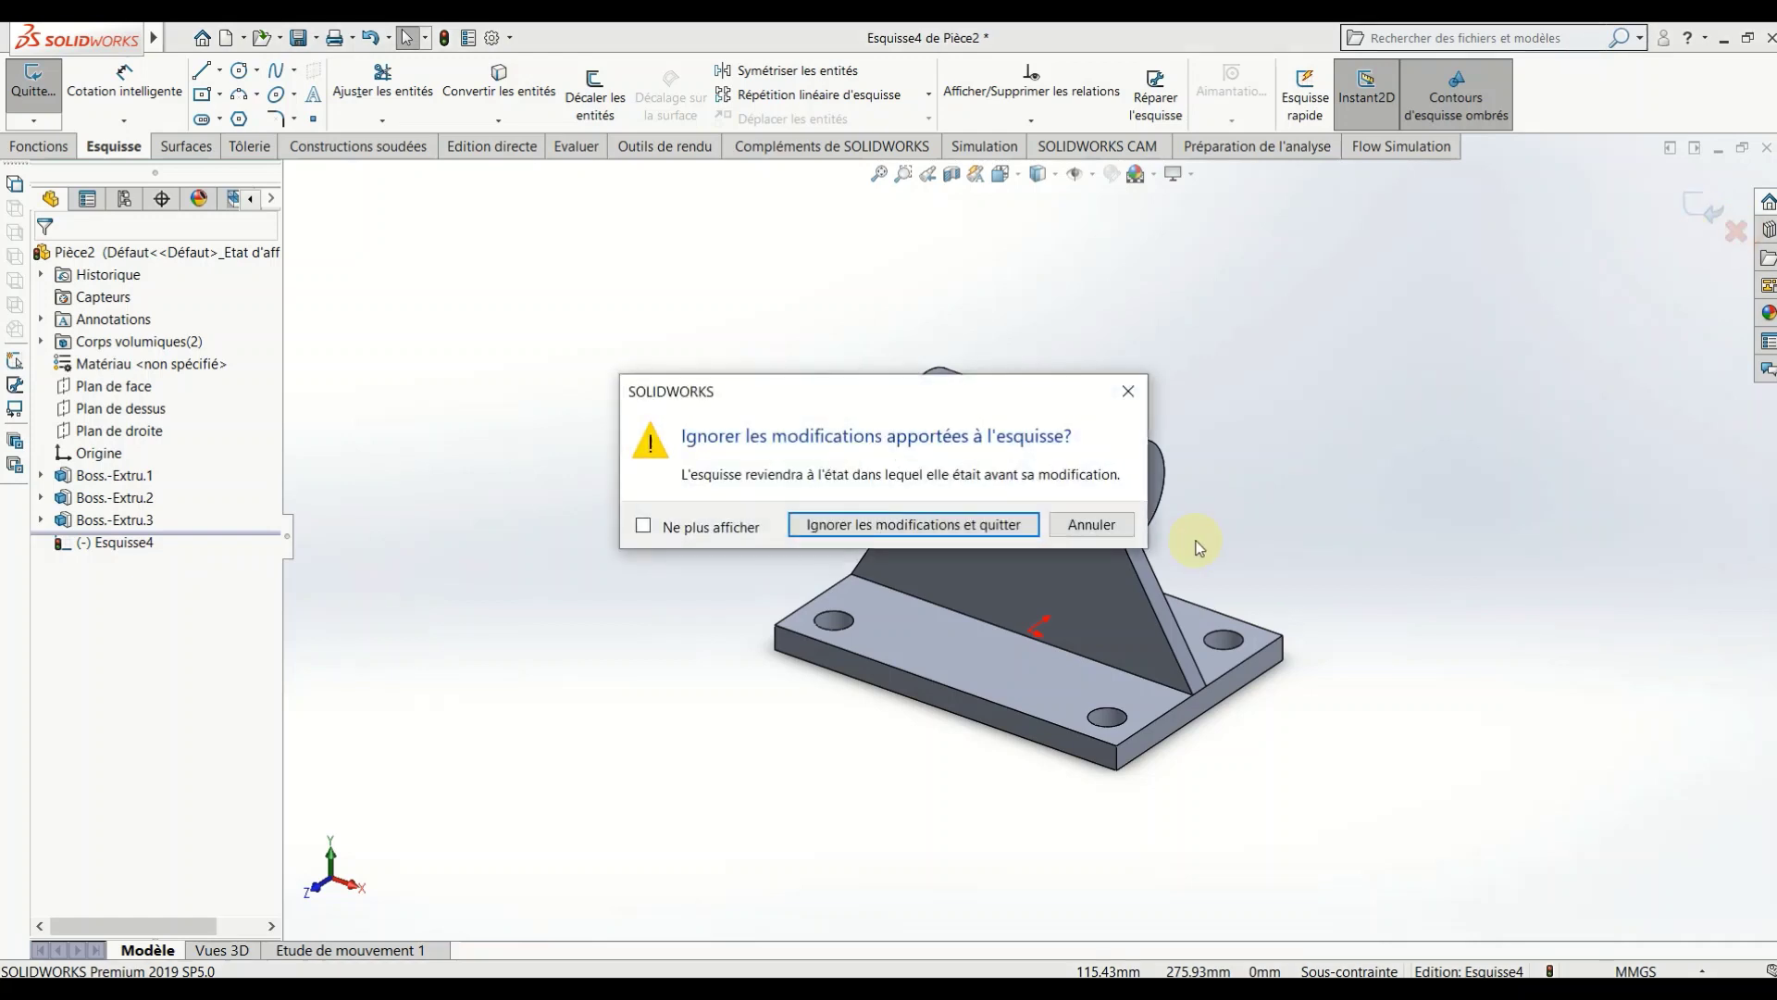
click(886, 527)
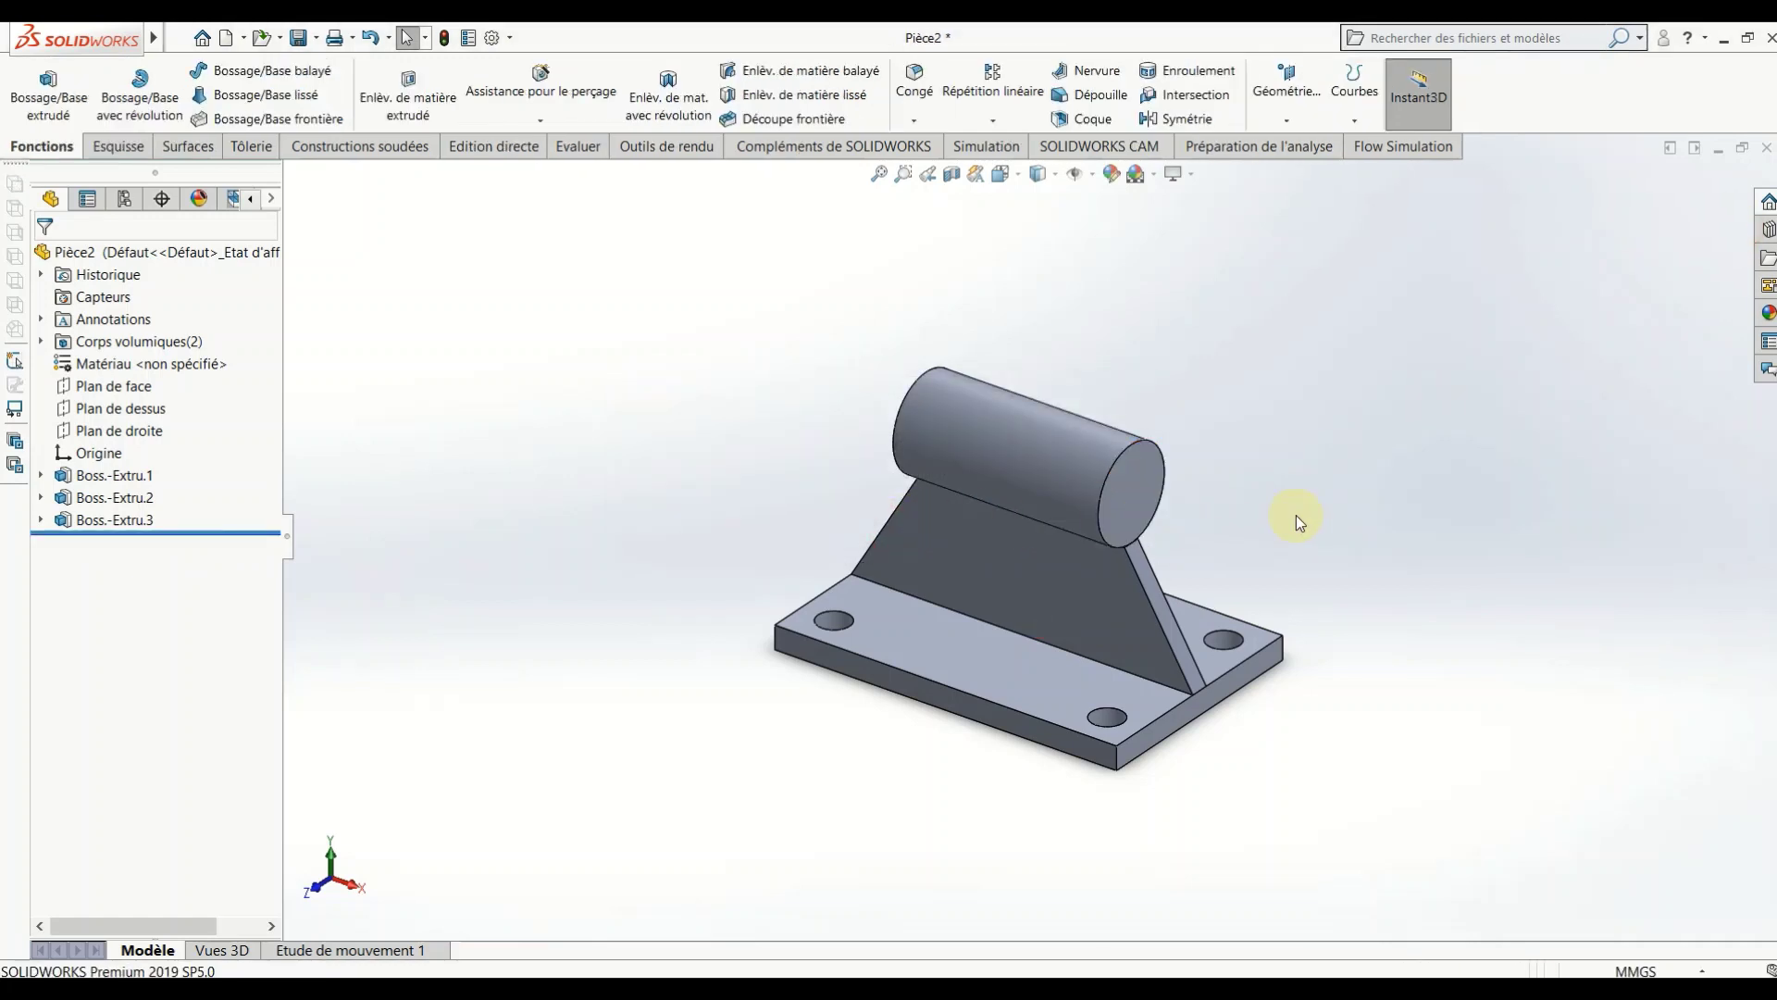
Step: Start a sketch on the right plane and view it face-on
scroll(999, 620, up, 2)
scroll(1018, 601, down, 4)
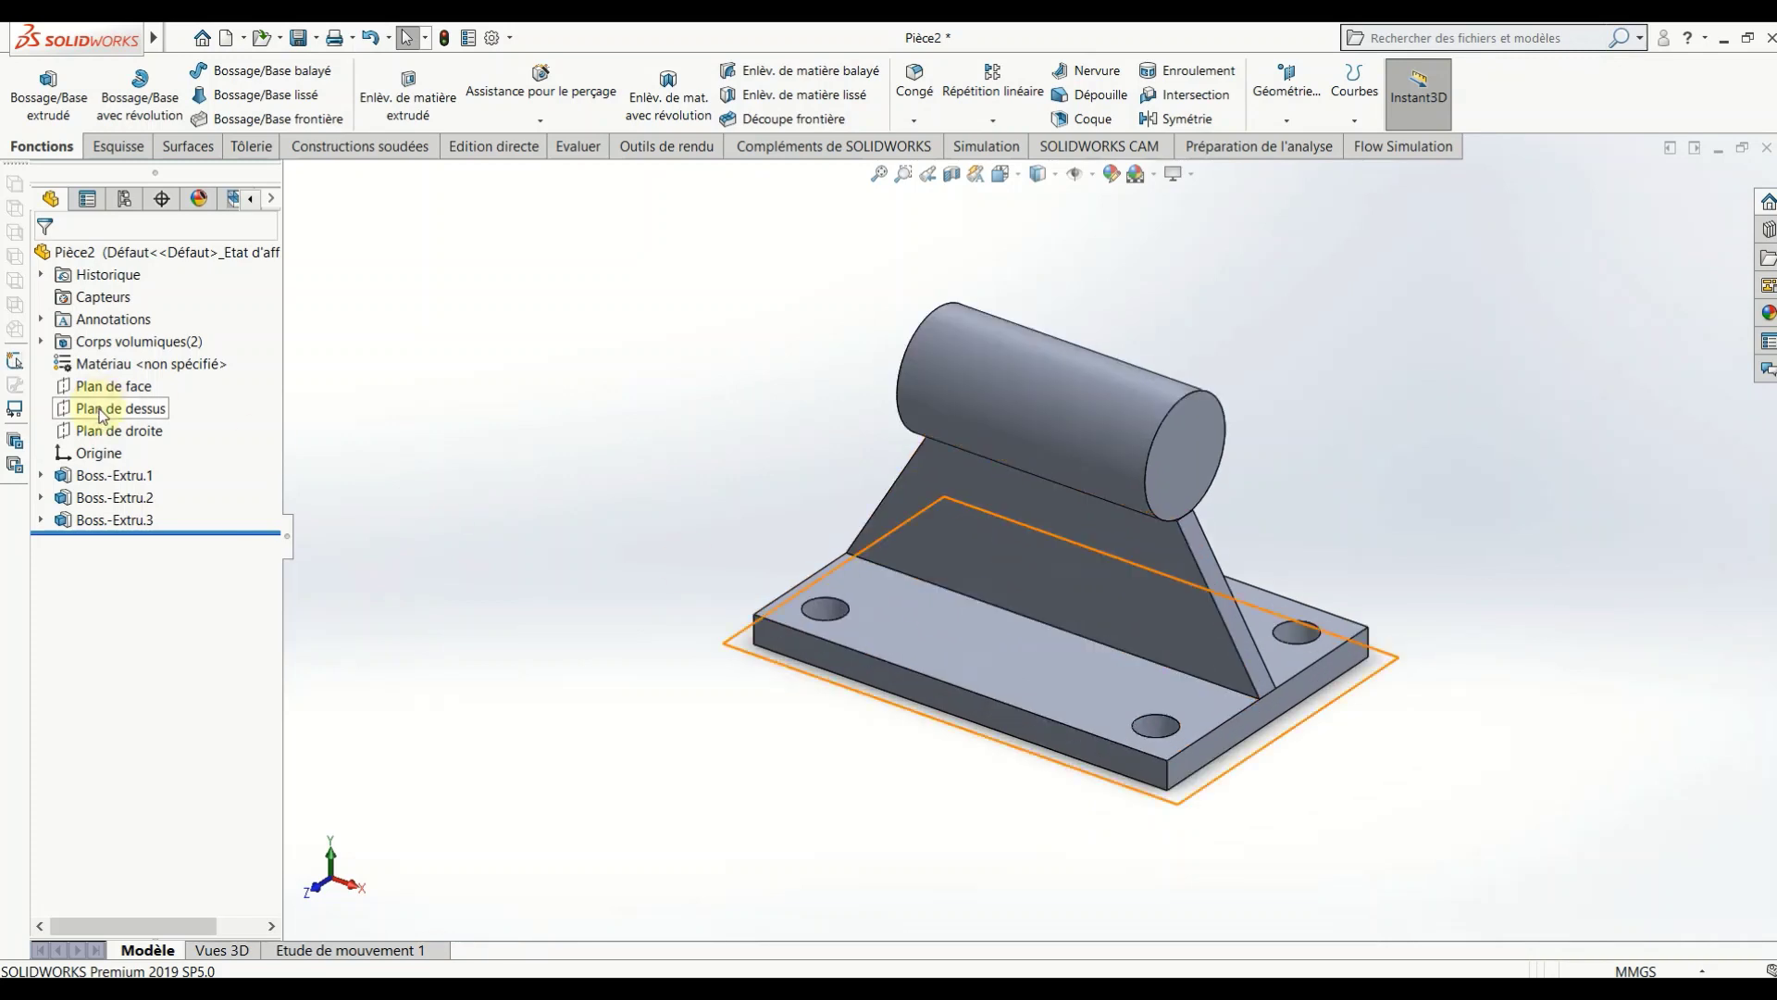
click(108, 433)
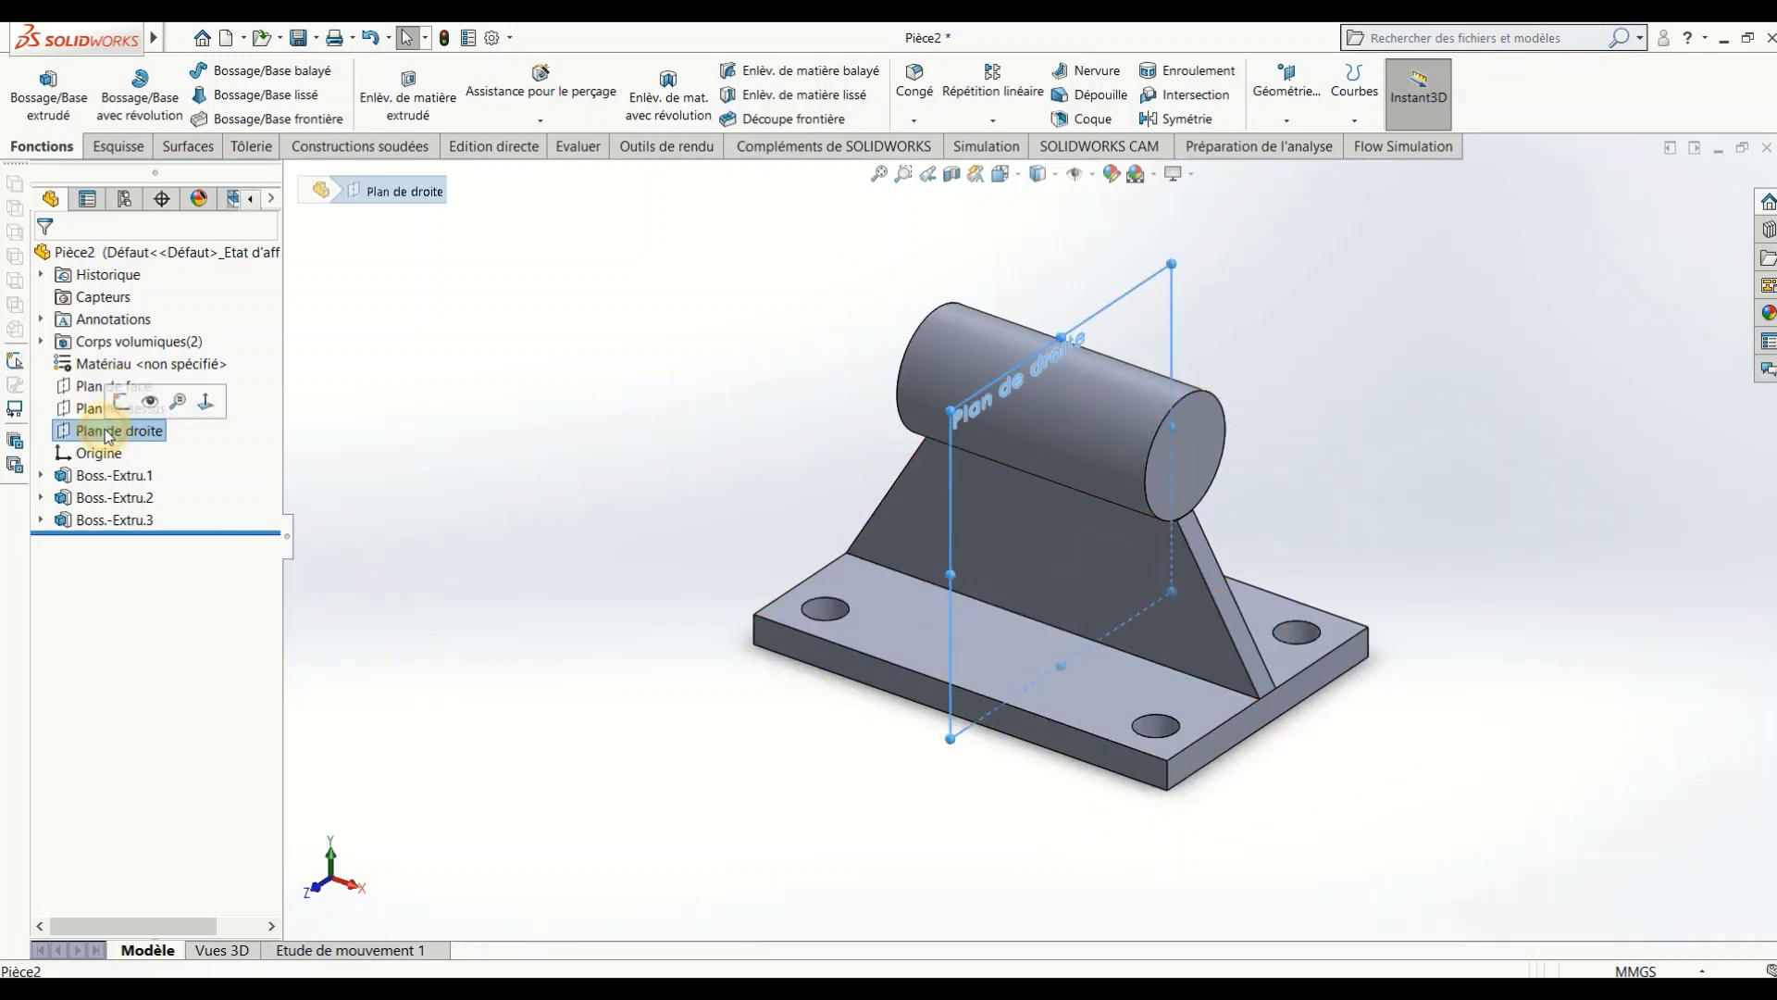
click(121, 401)
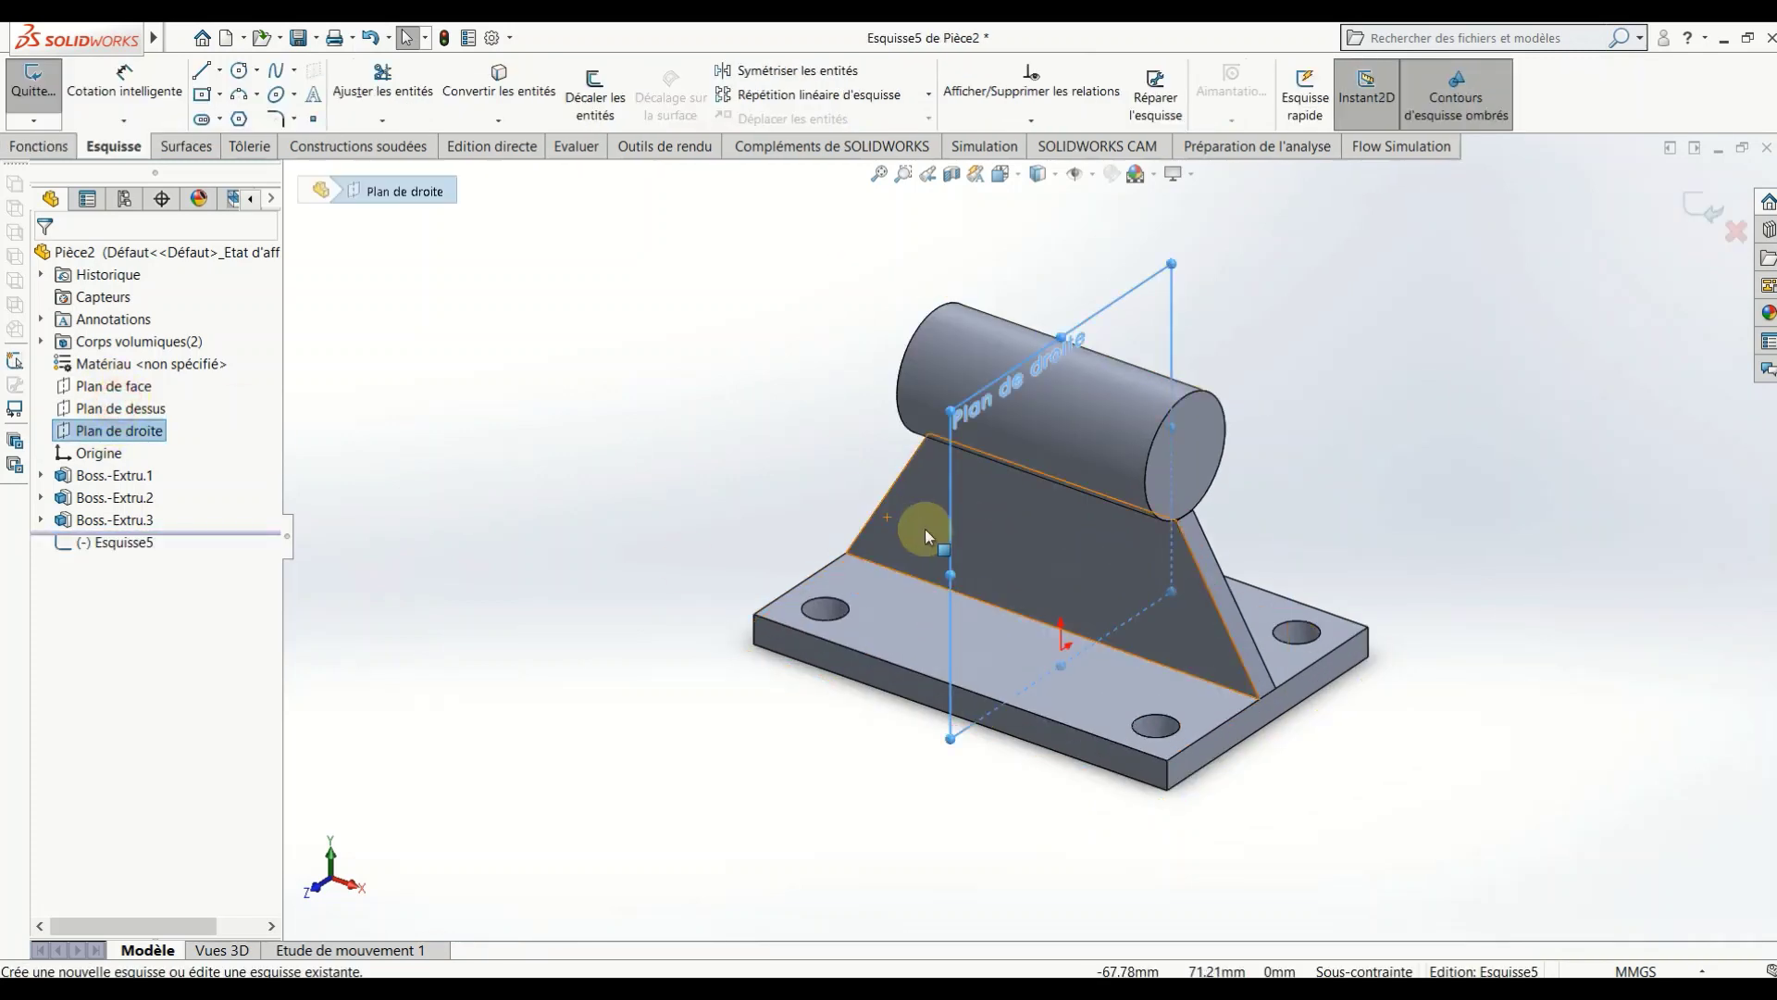
click(1022, 181)
click(1109, 283)
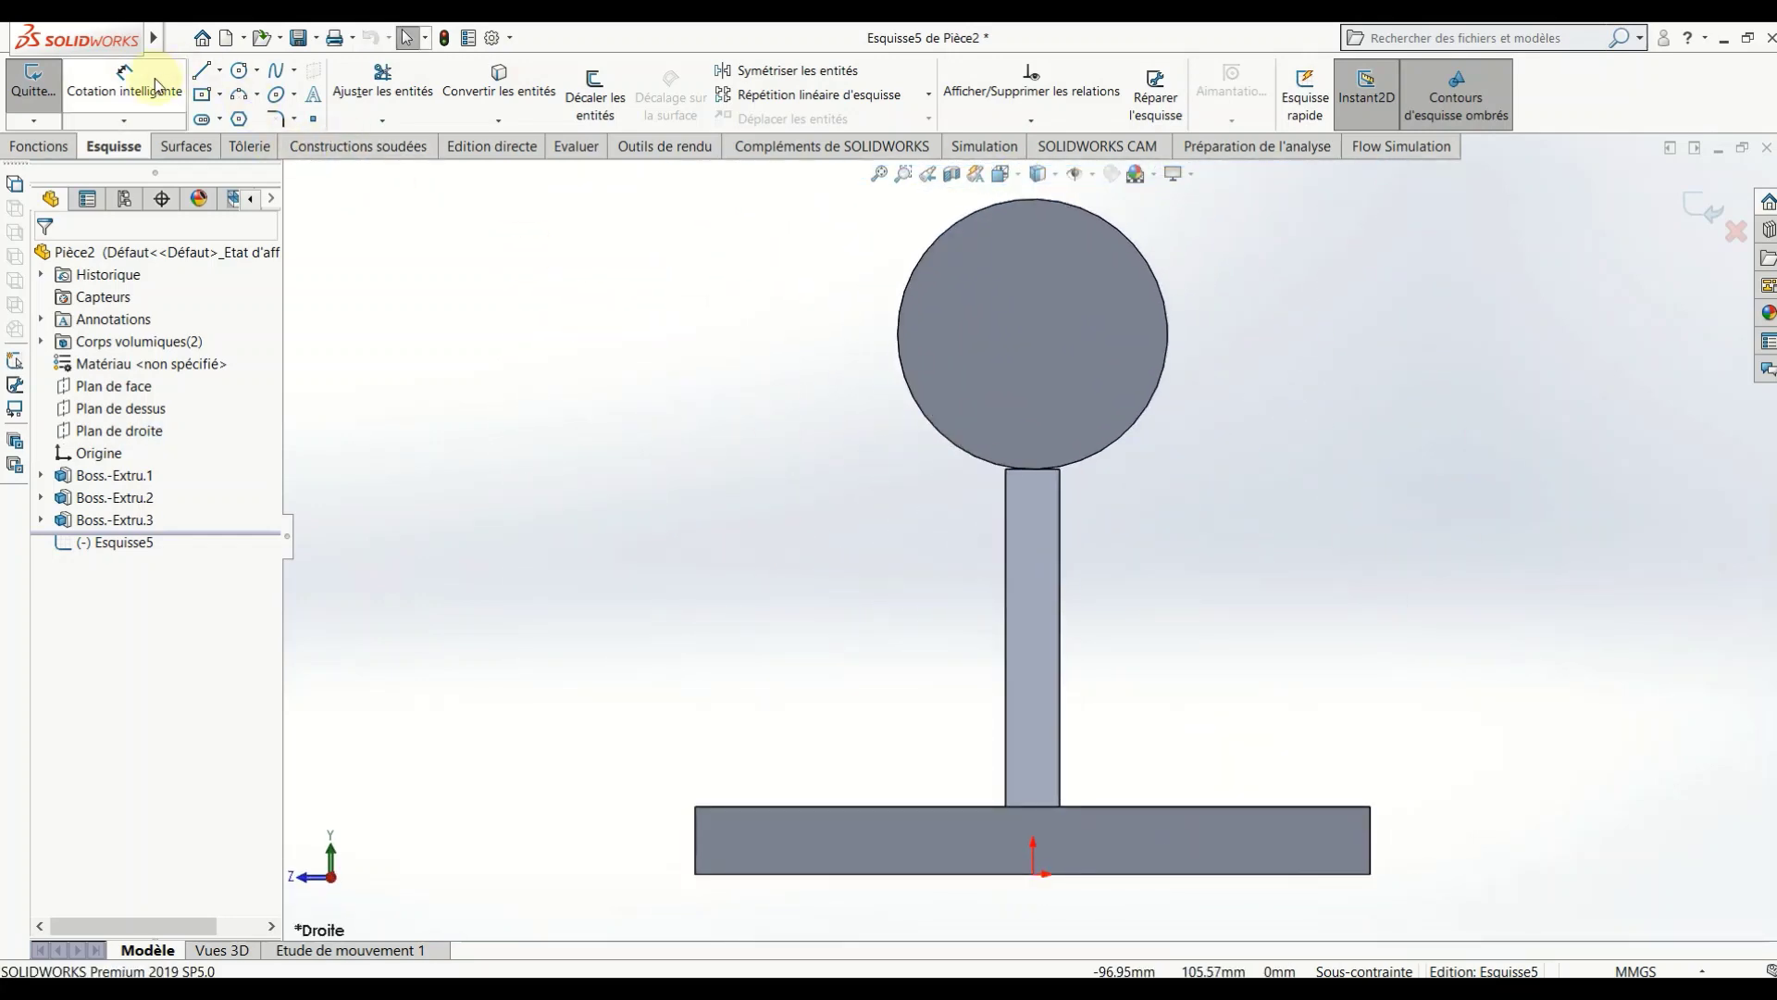
Step: Draw the gusset's diagonal, base and vertical lines, and convert the cylinder's circular edge
click(203, 73)
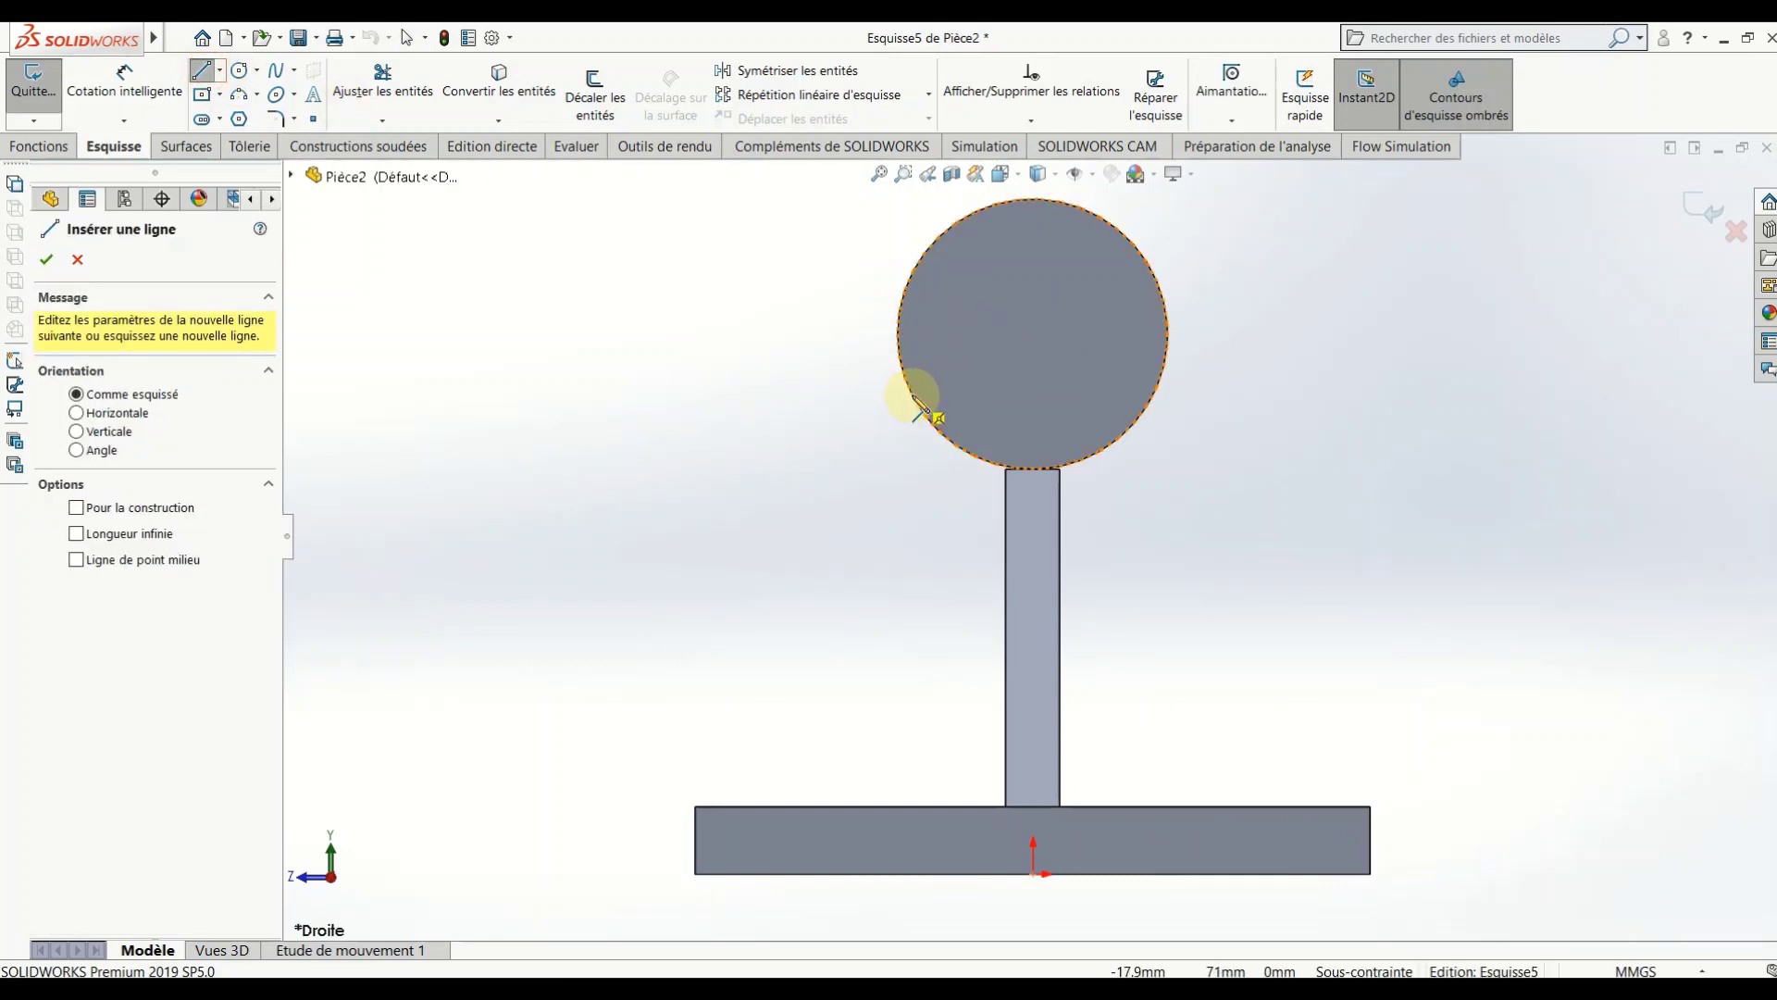
click(1033, 334)
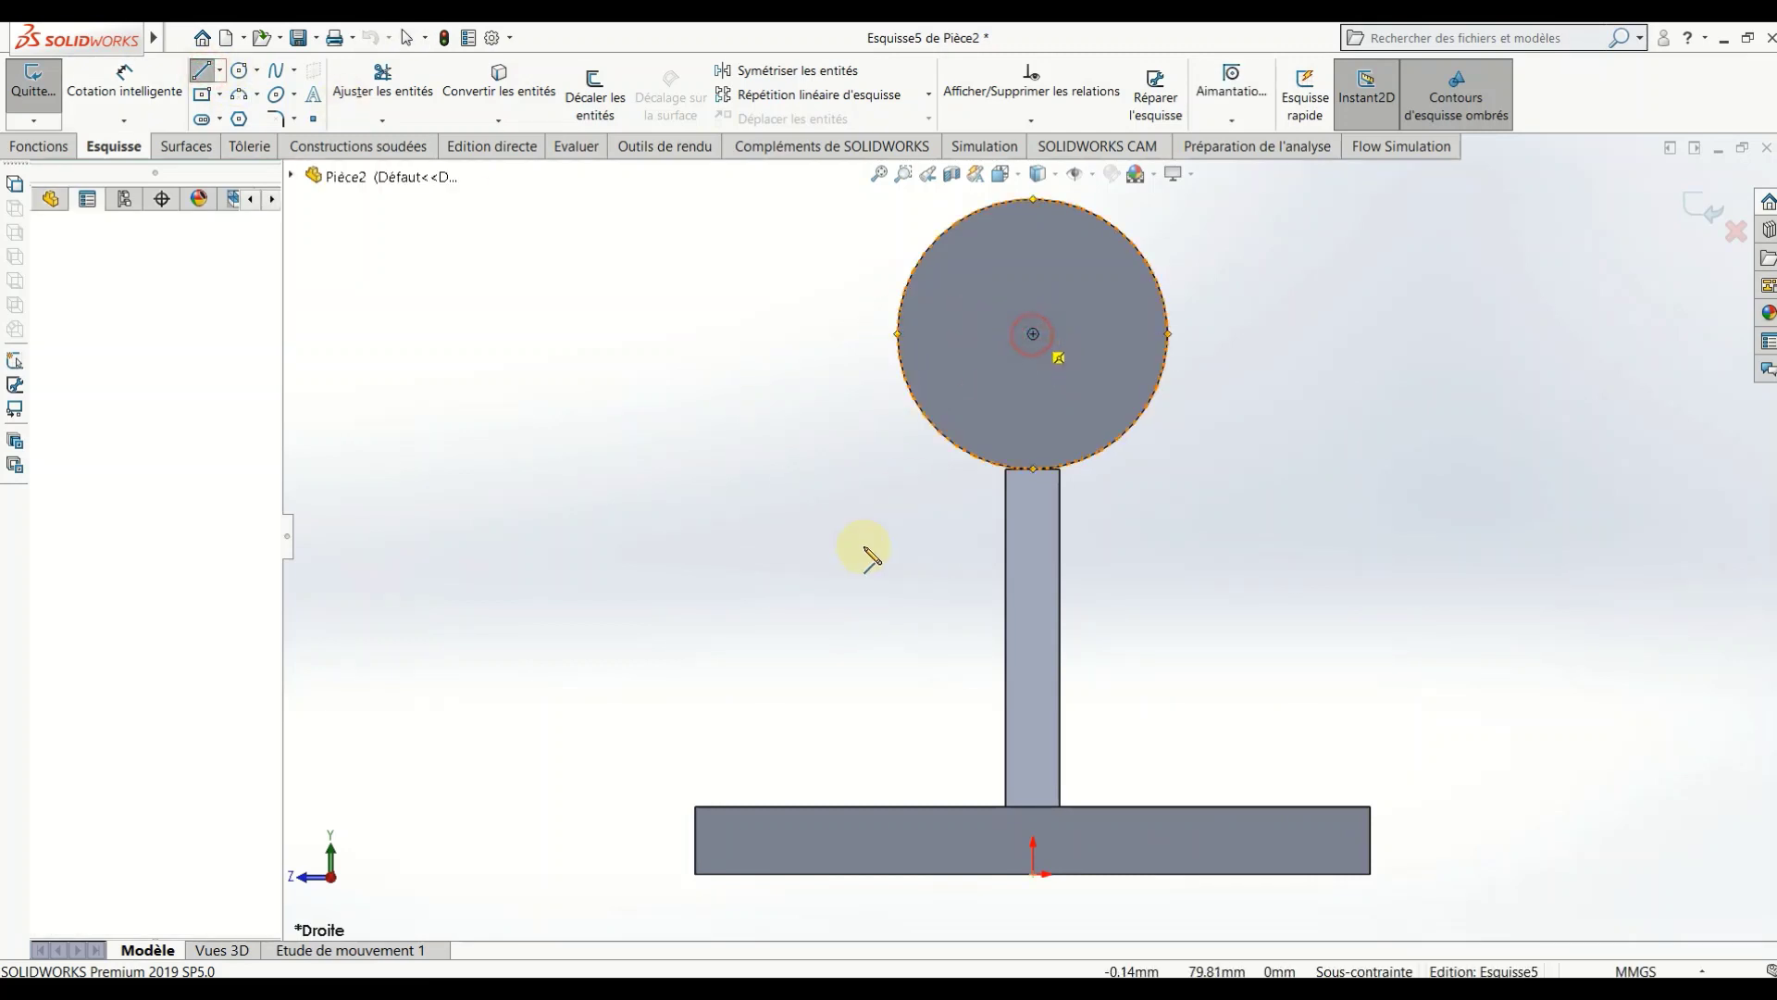
click(695, 805)
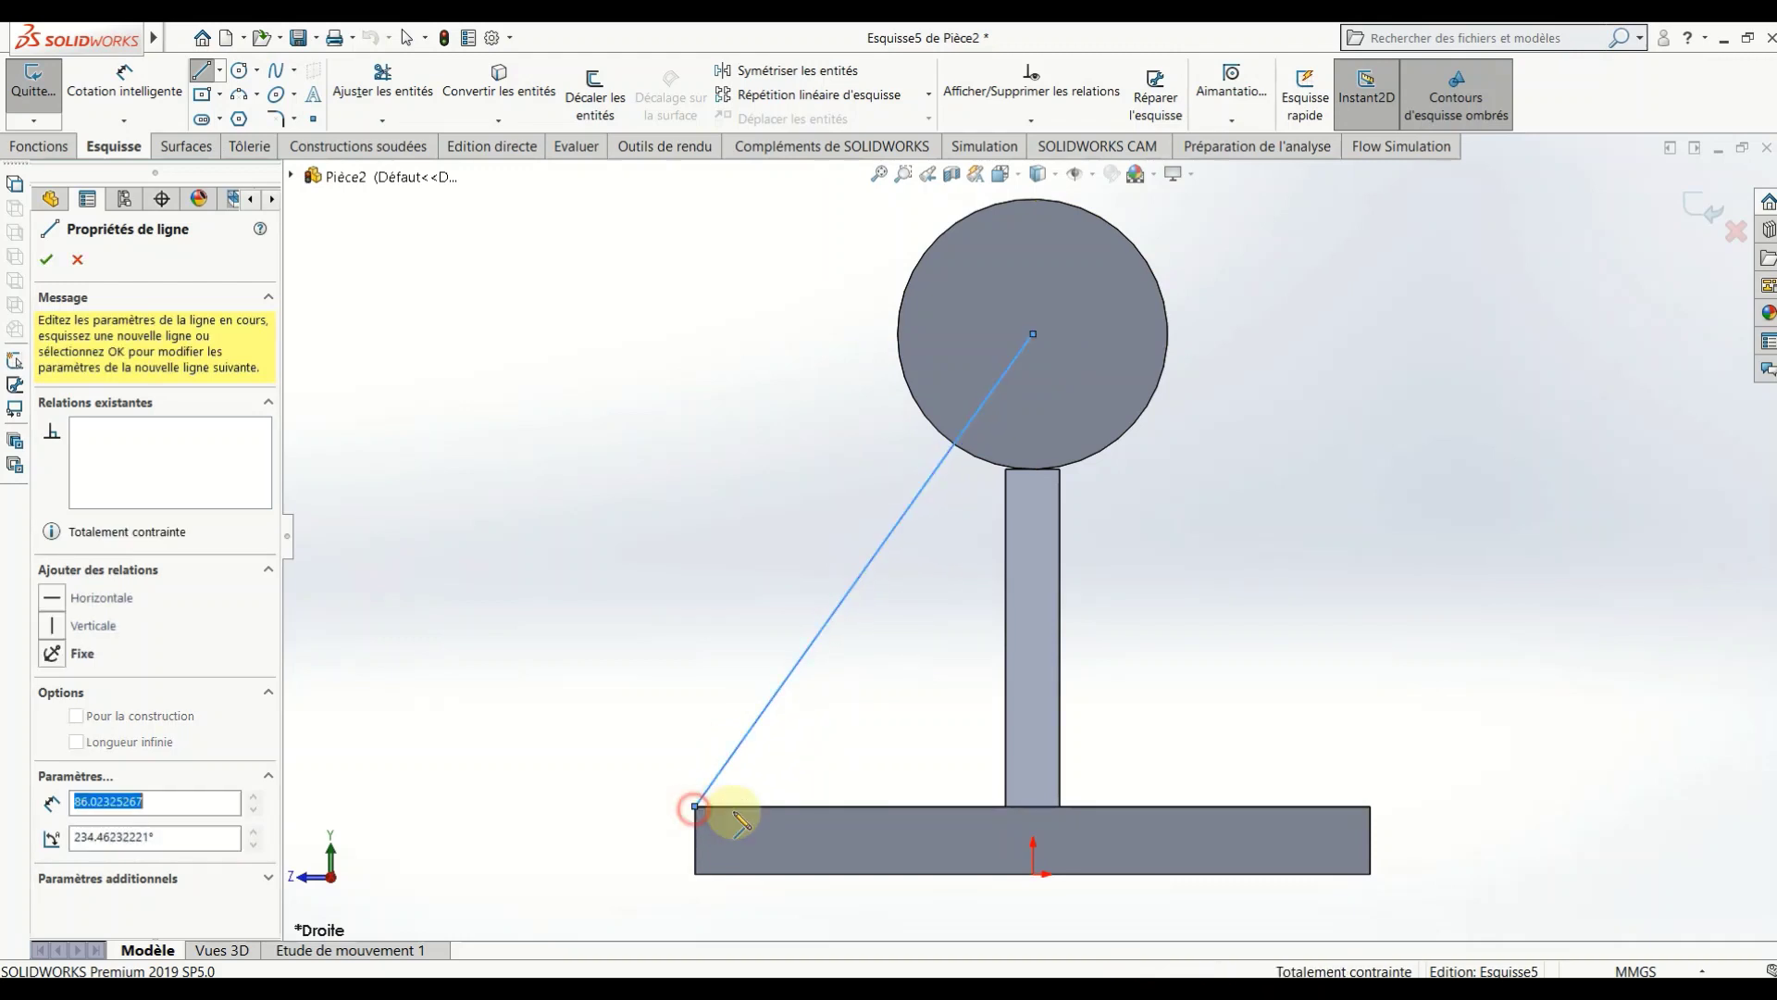
click(1005, 805)
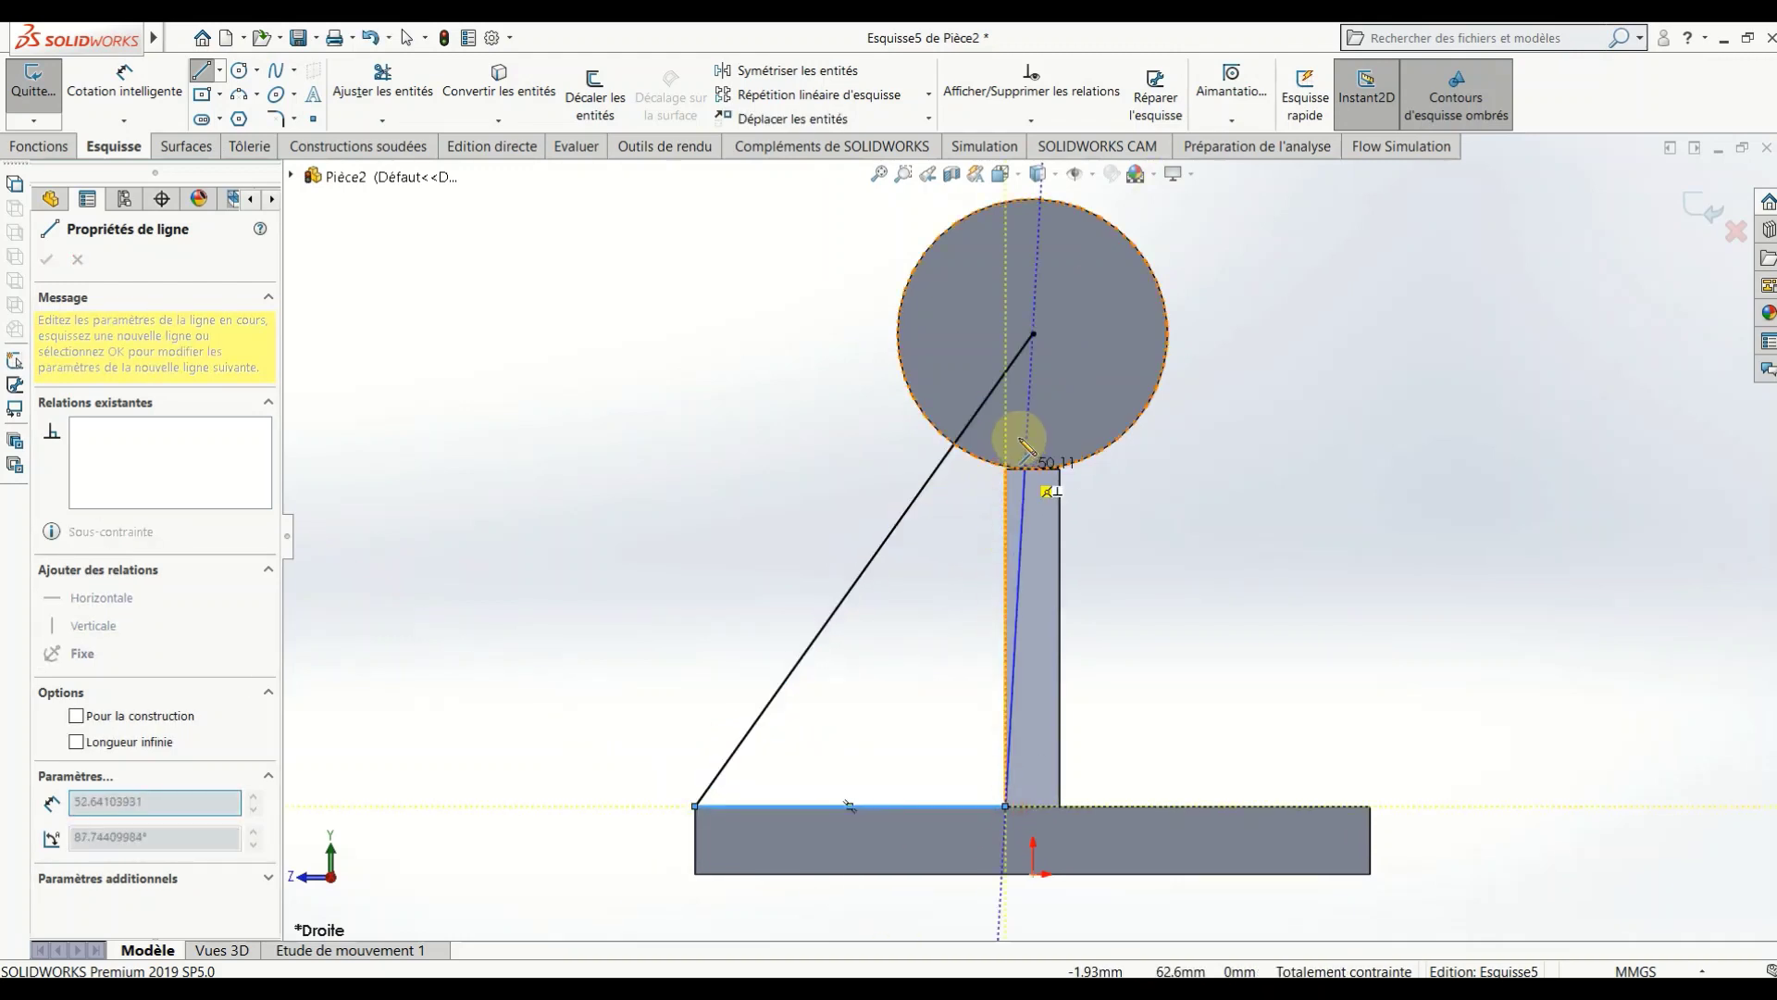
click(1005, 411)
right_click(1005, 411)
click(1031, 421)
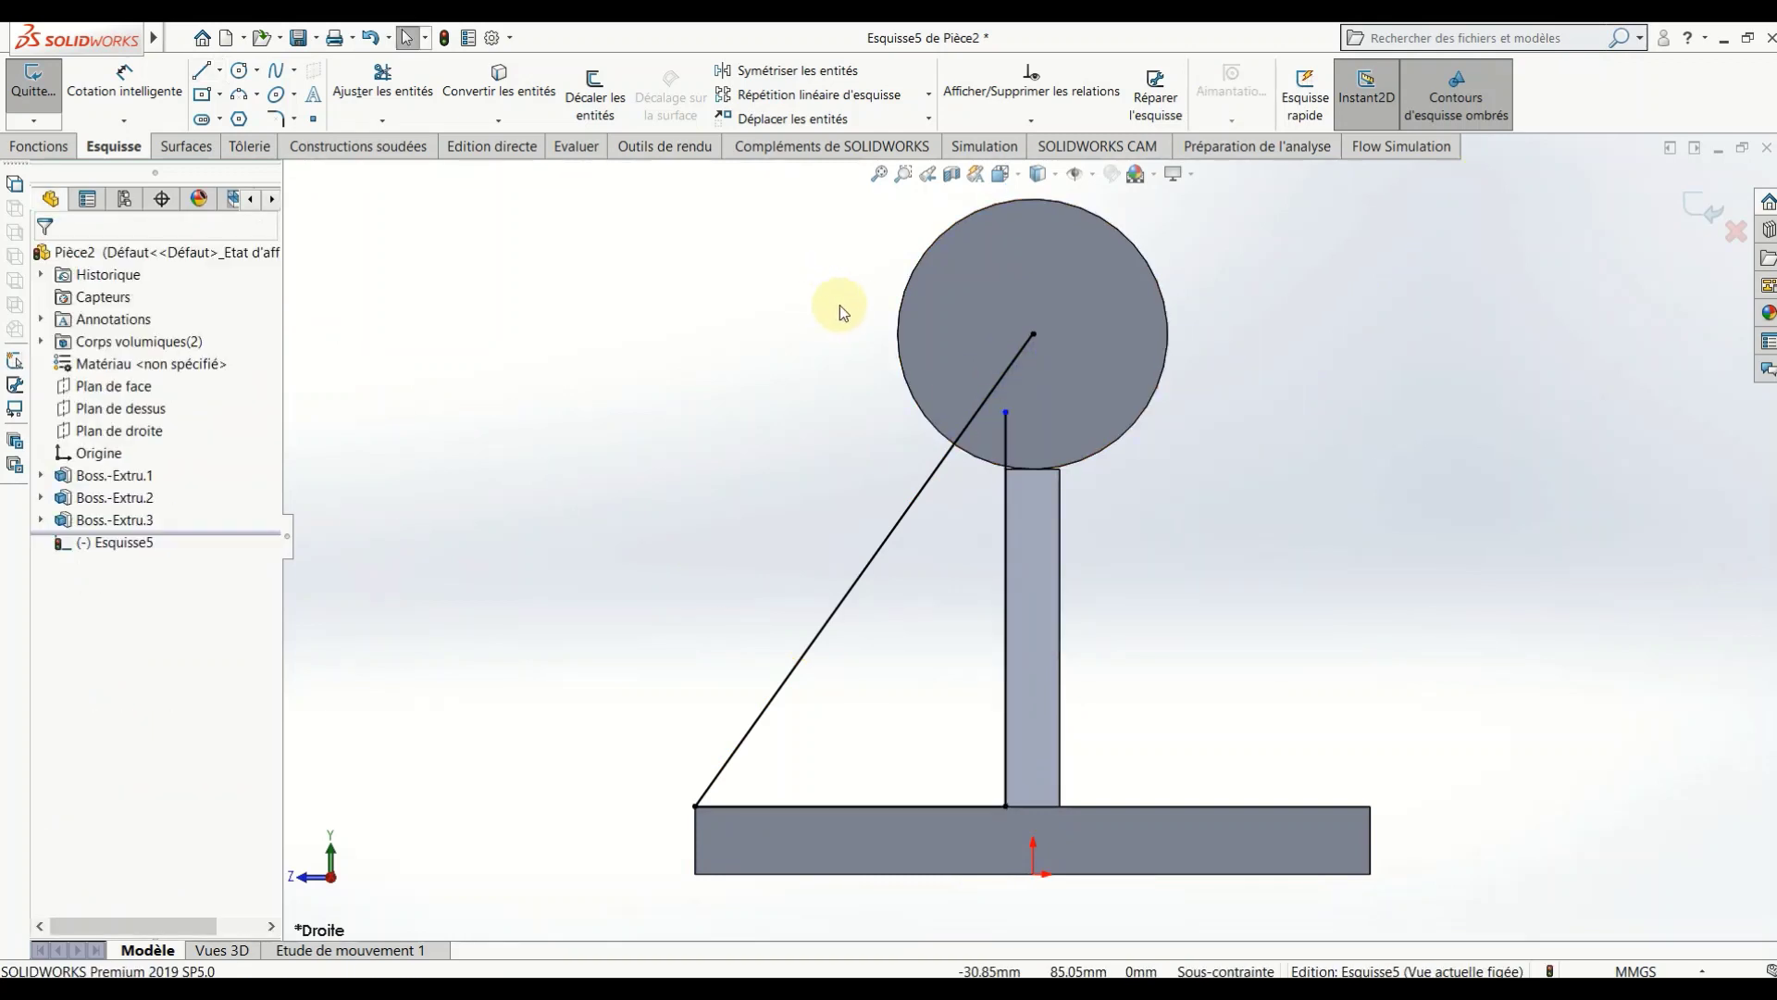
click(901, 308)
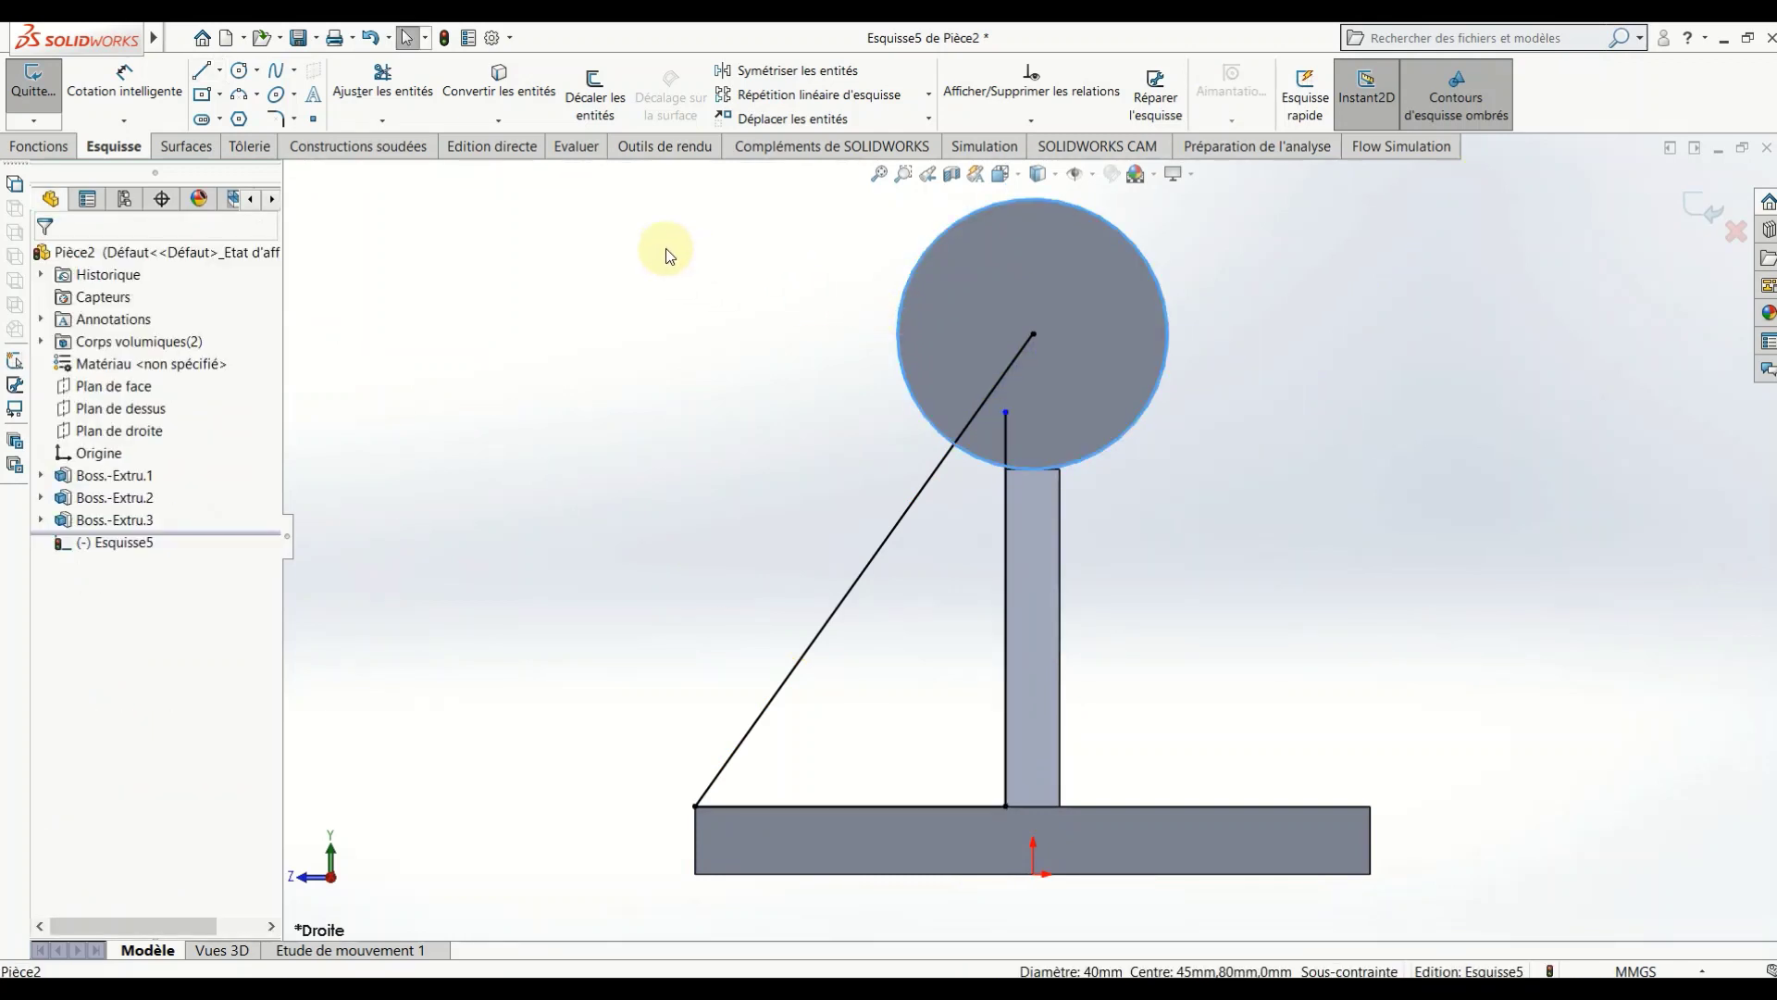
click(491, 95)
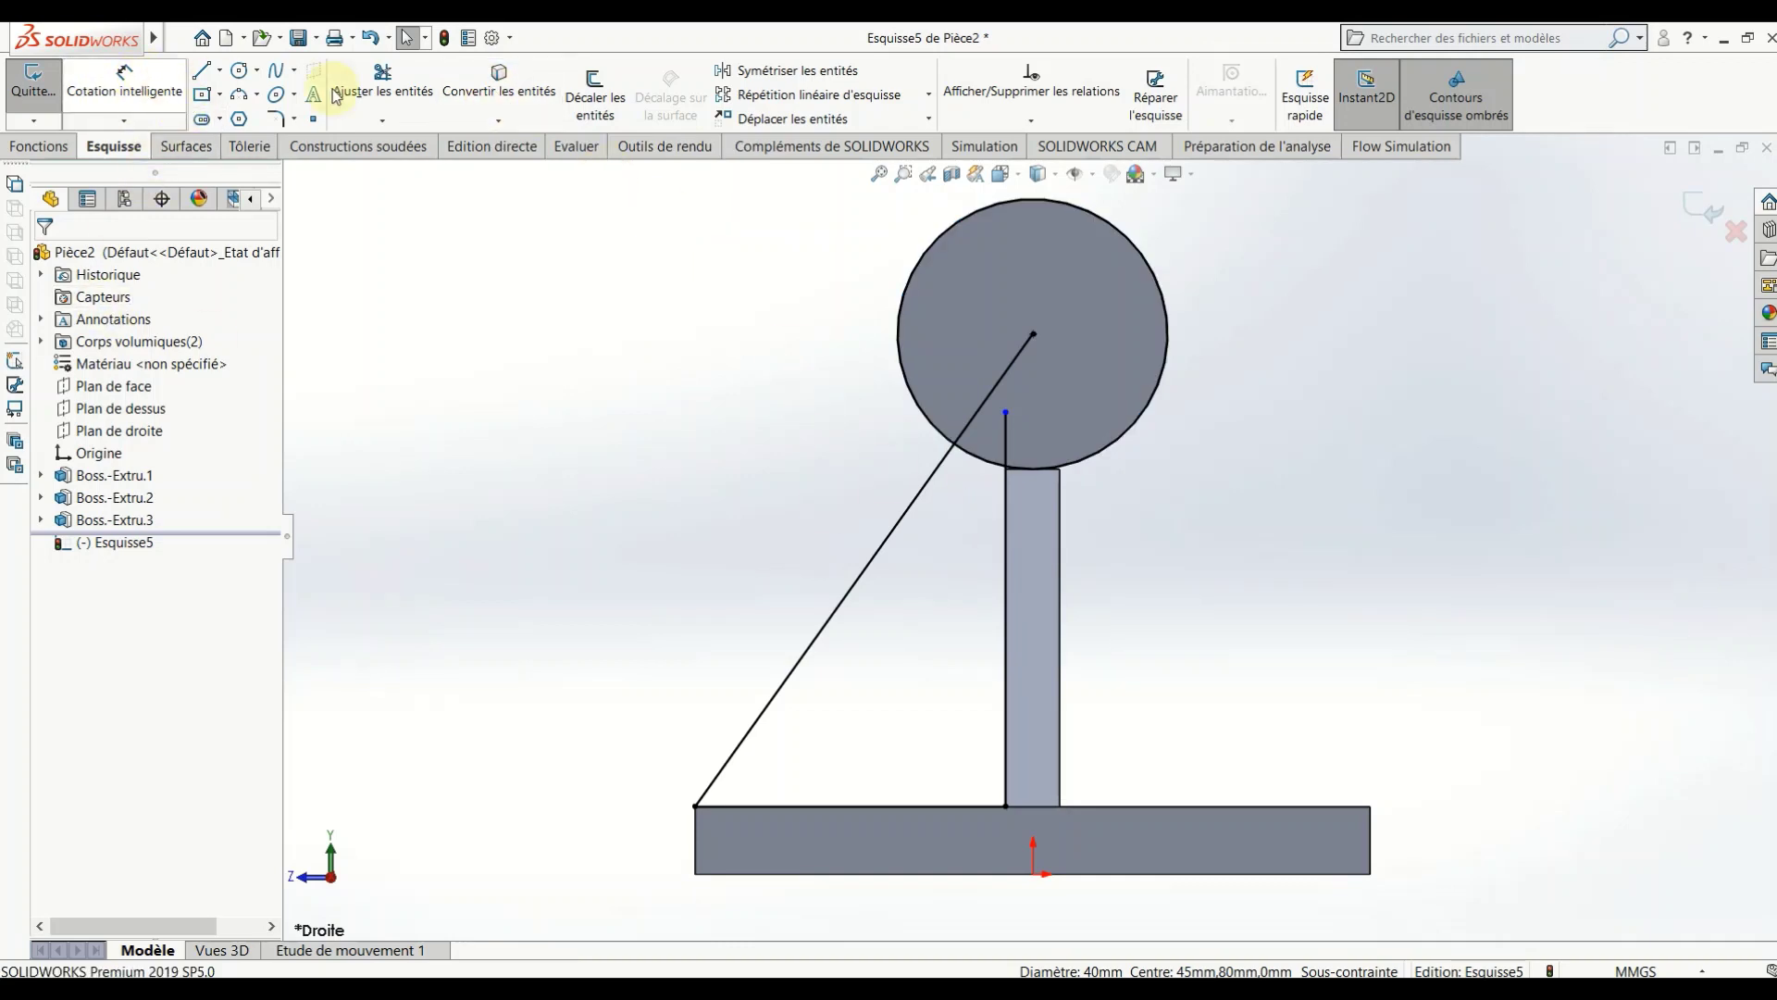
Step: Trim the circle and the line portions inside it to close the gusset outline
click(383, 84)
click(950, 231)
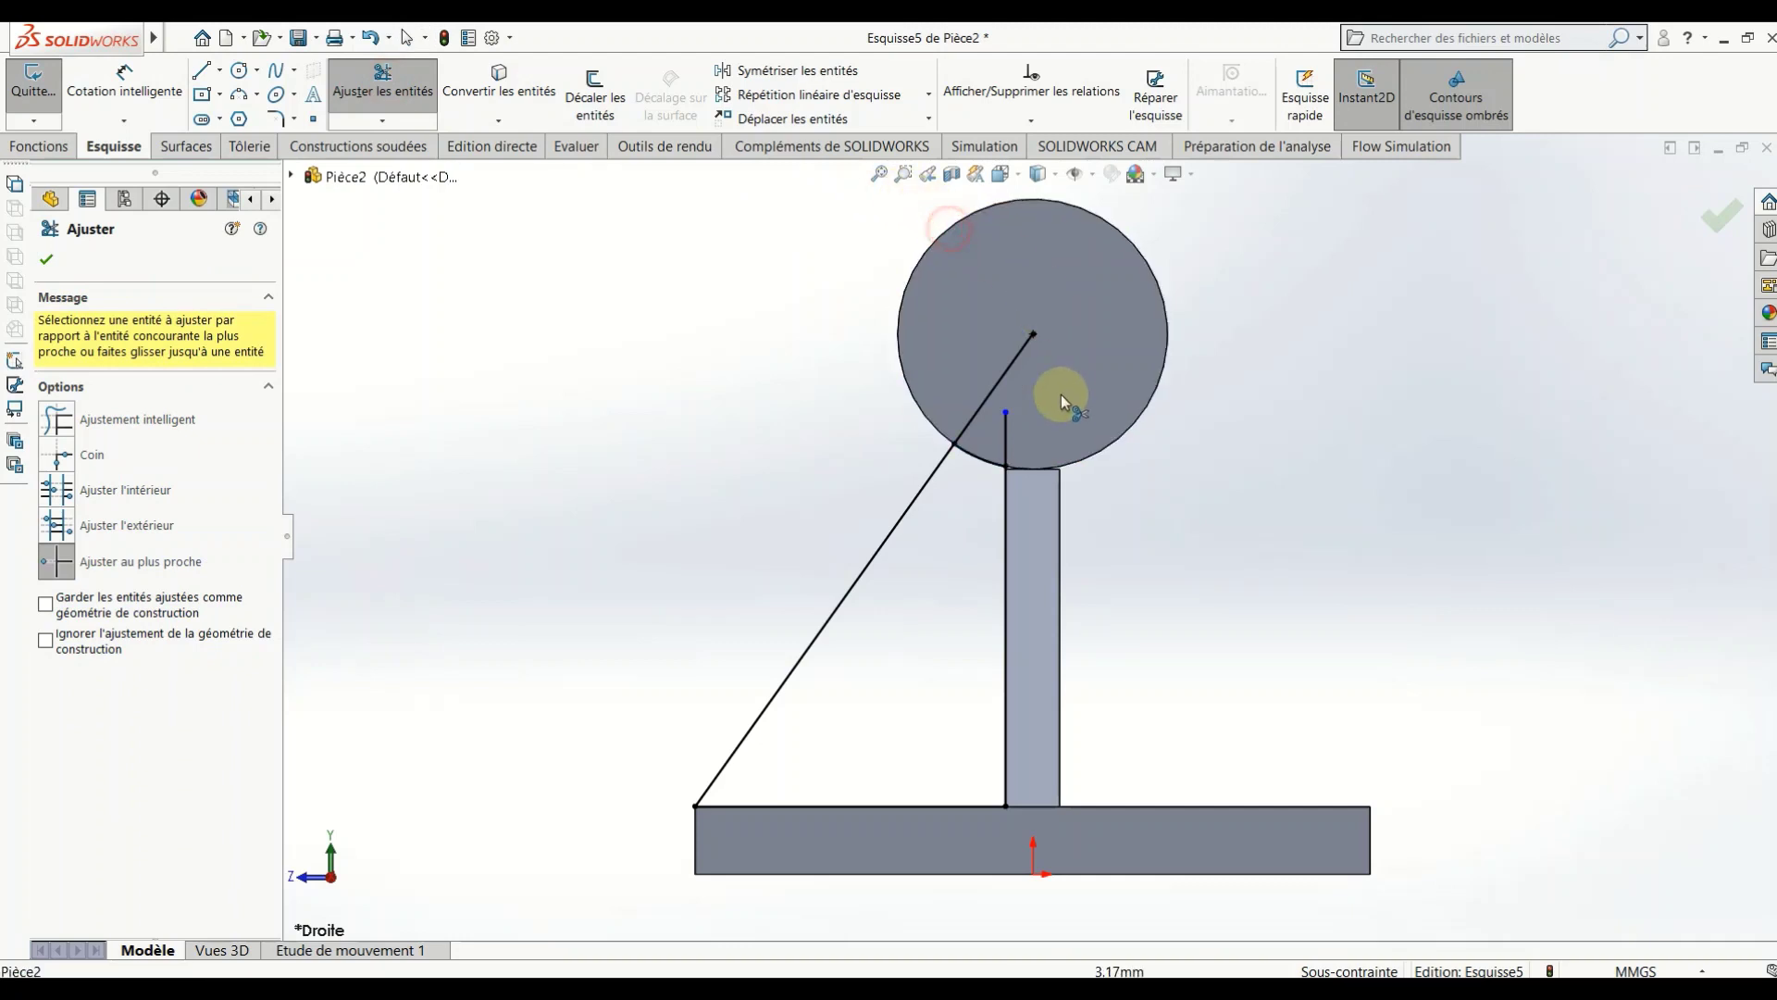
click(1012, 367)
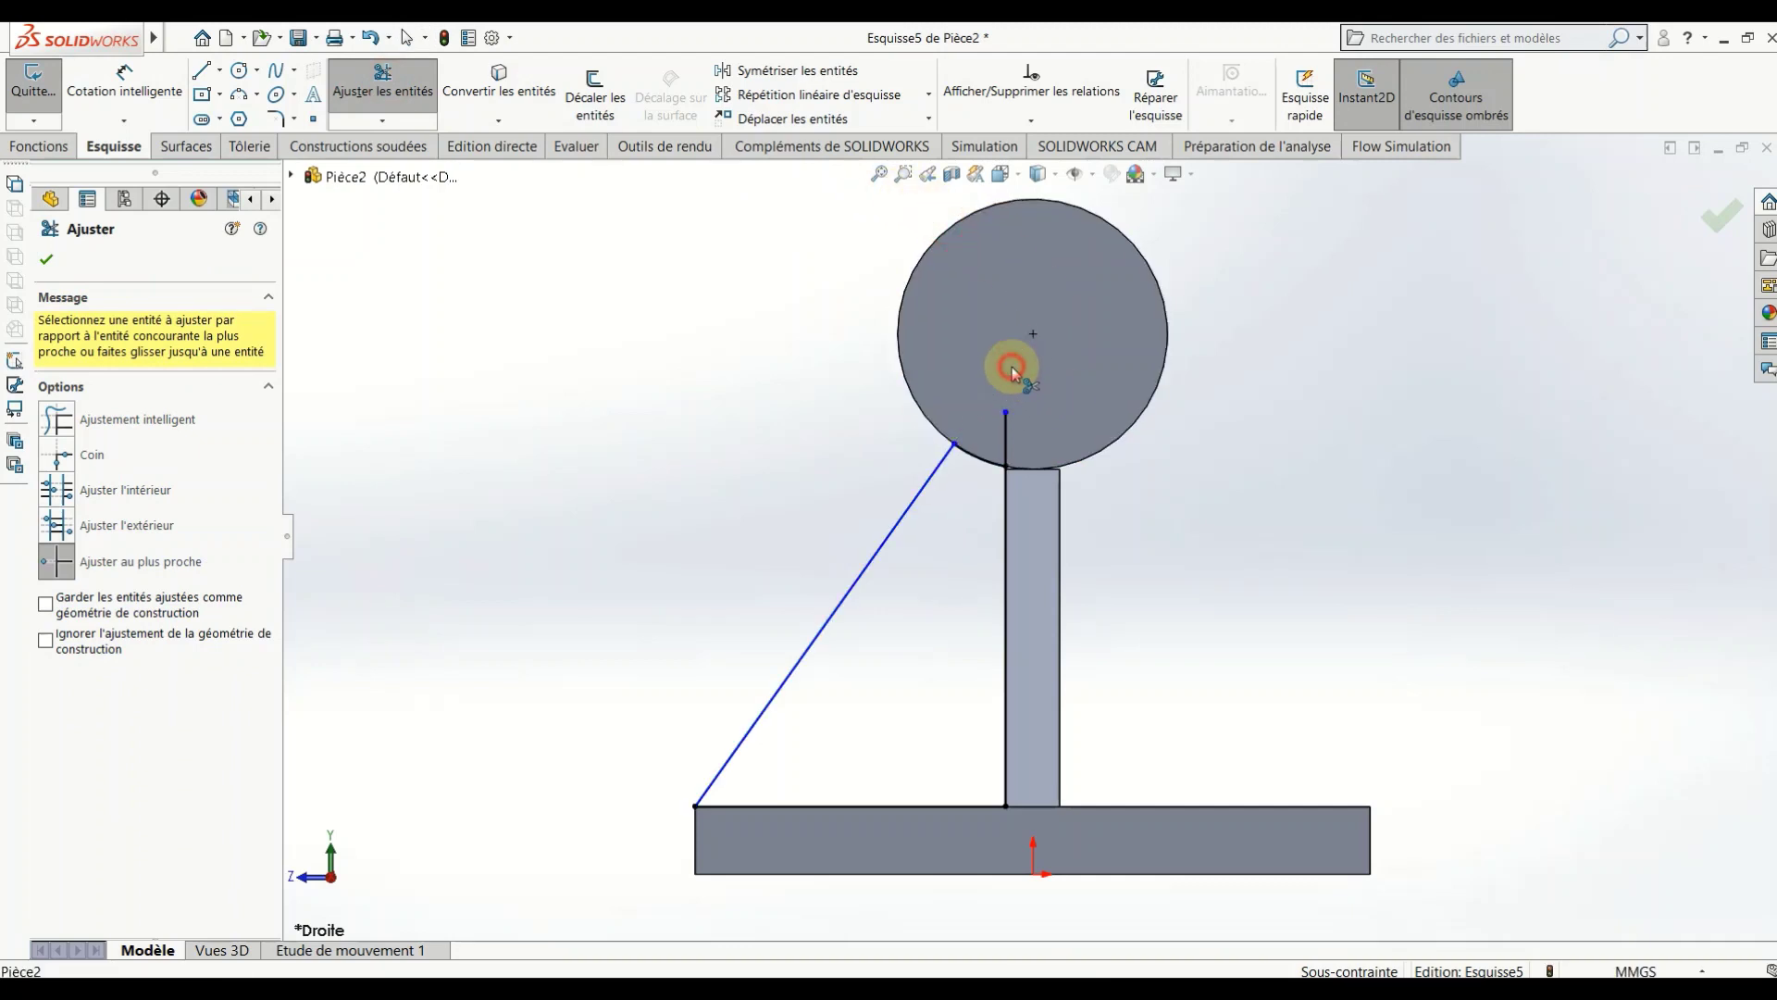
click(1005, 435)
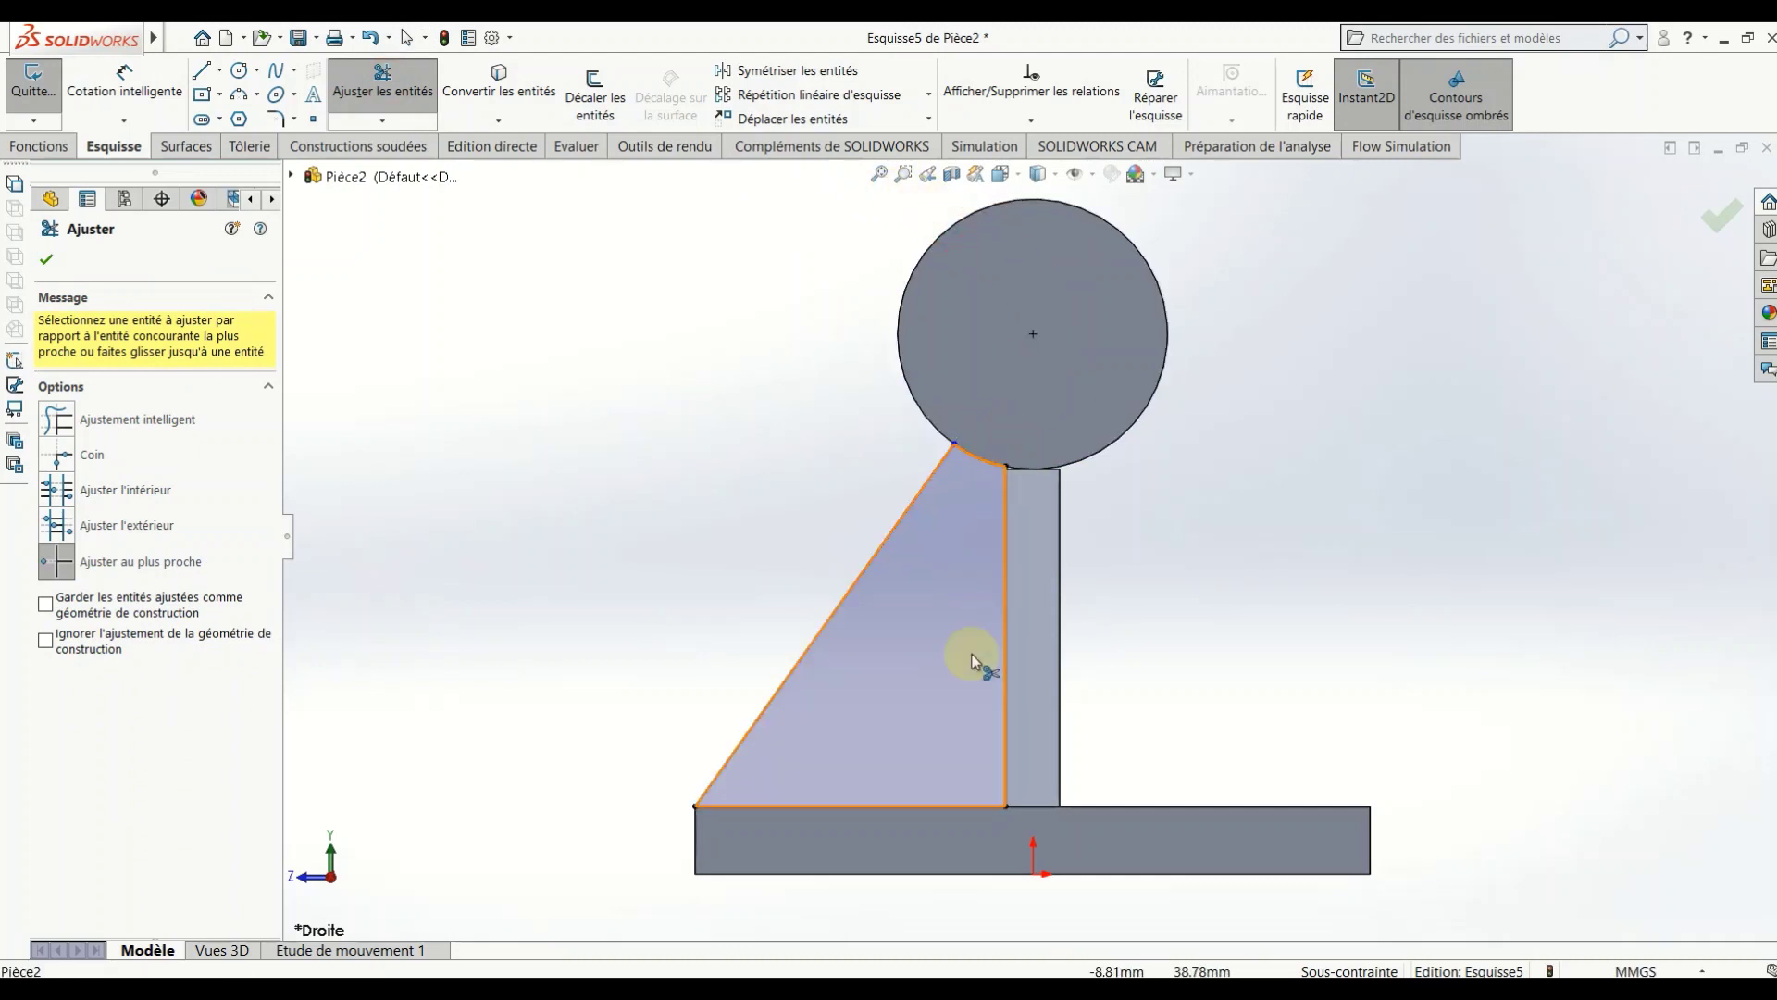
Step: Add a 5 mm sketch chamfer where the upright meets the base plate
click(313, 124)
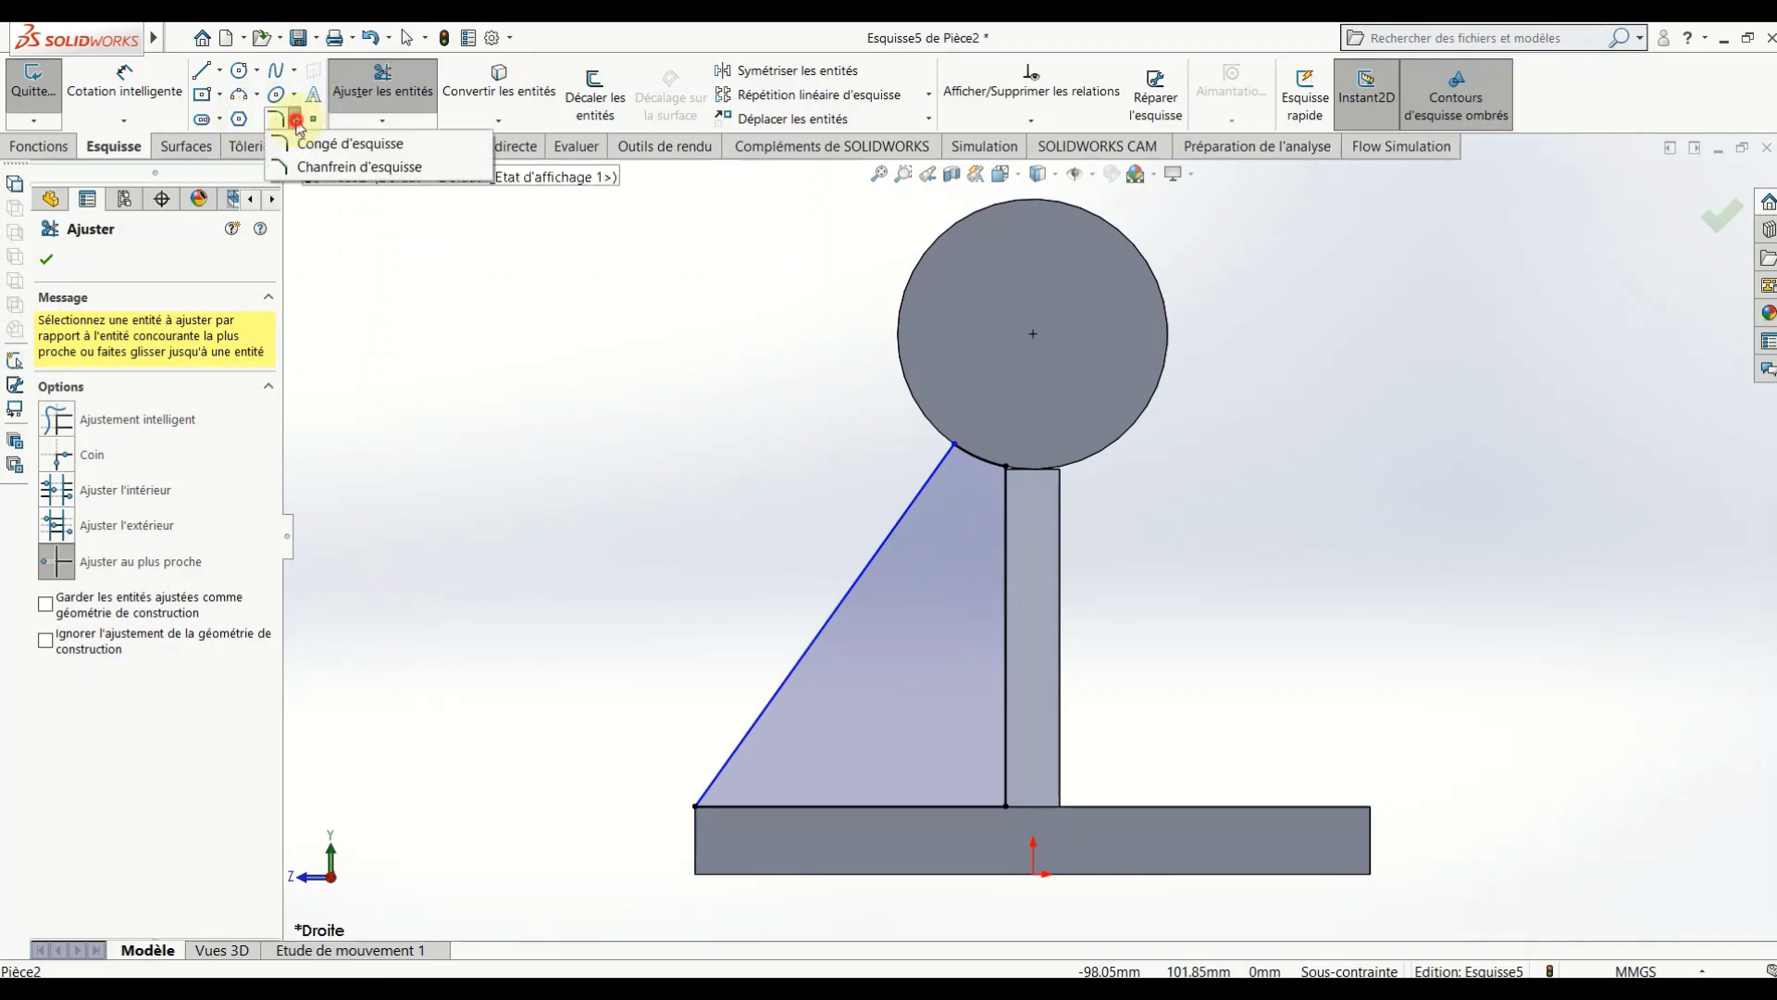
click(315, 167)
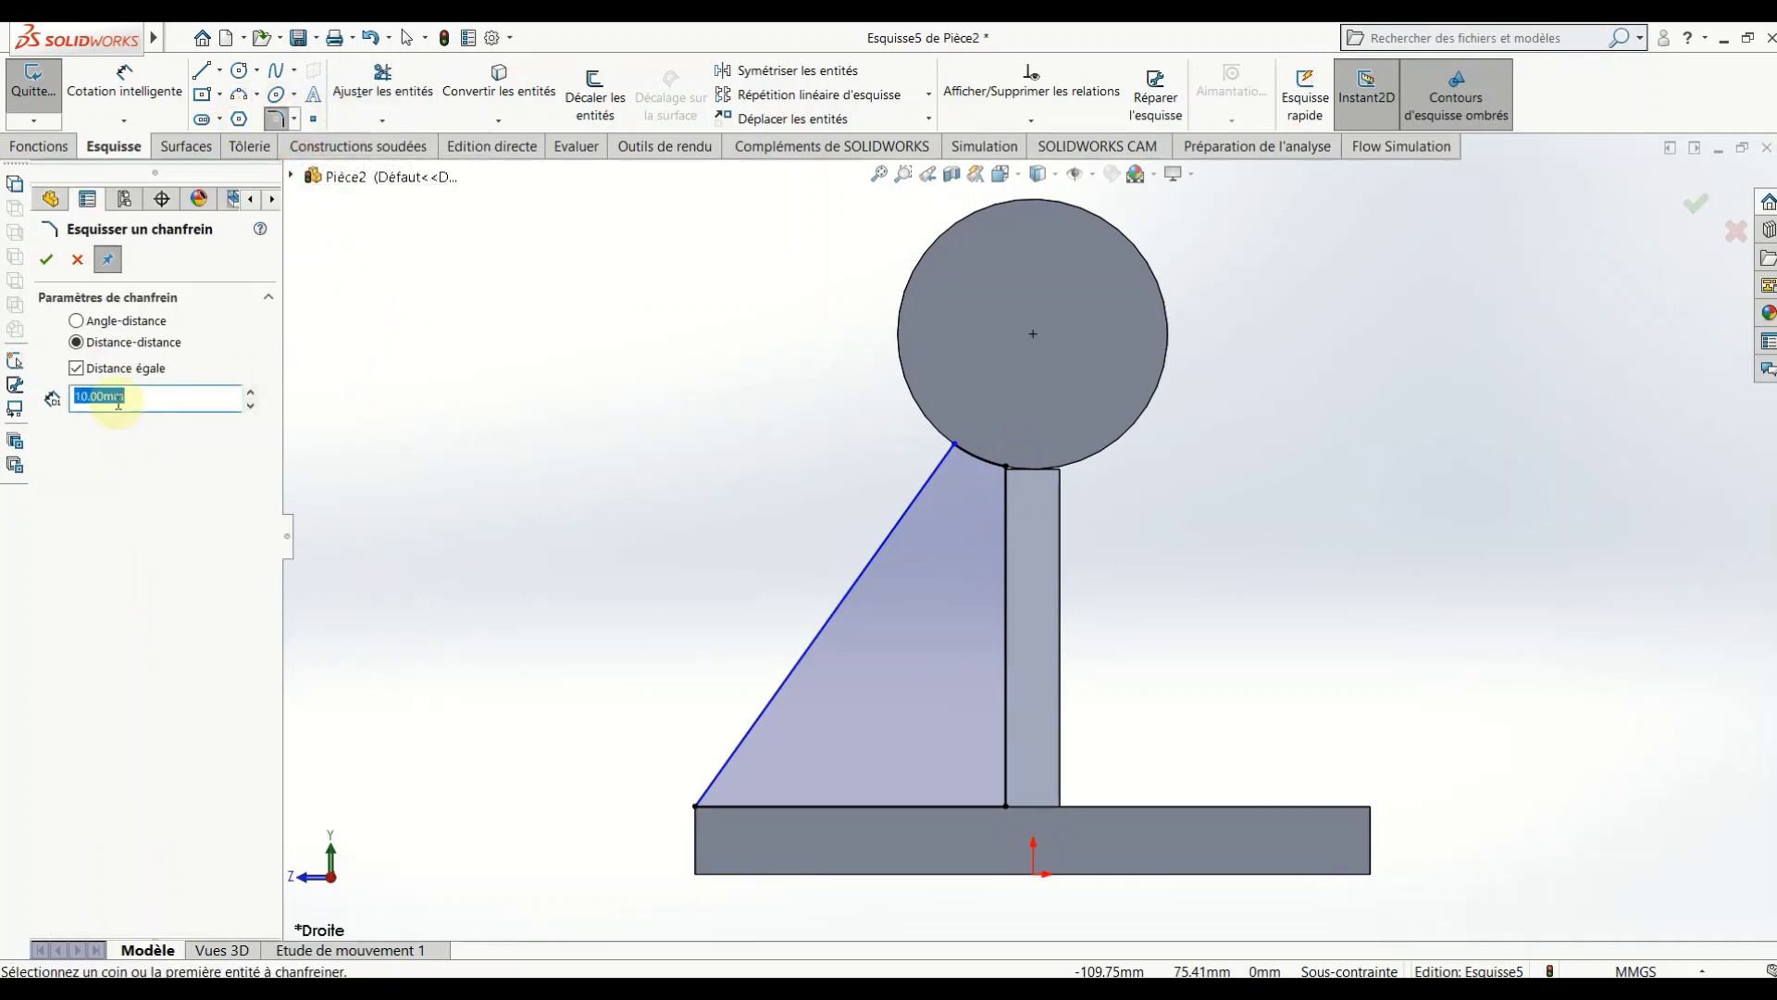
text(8)
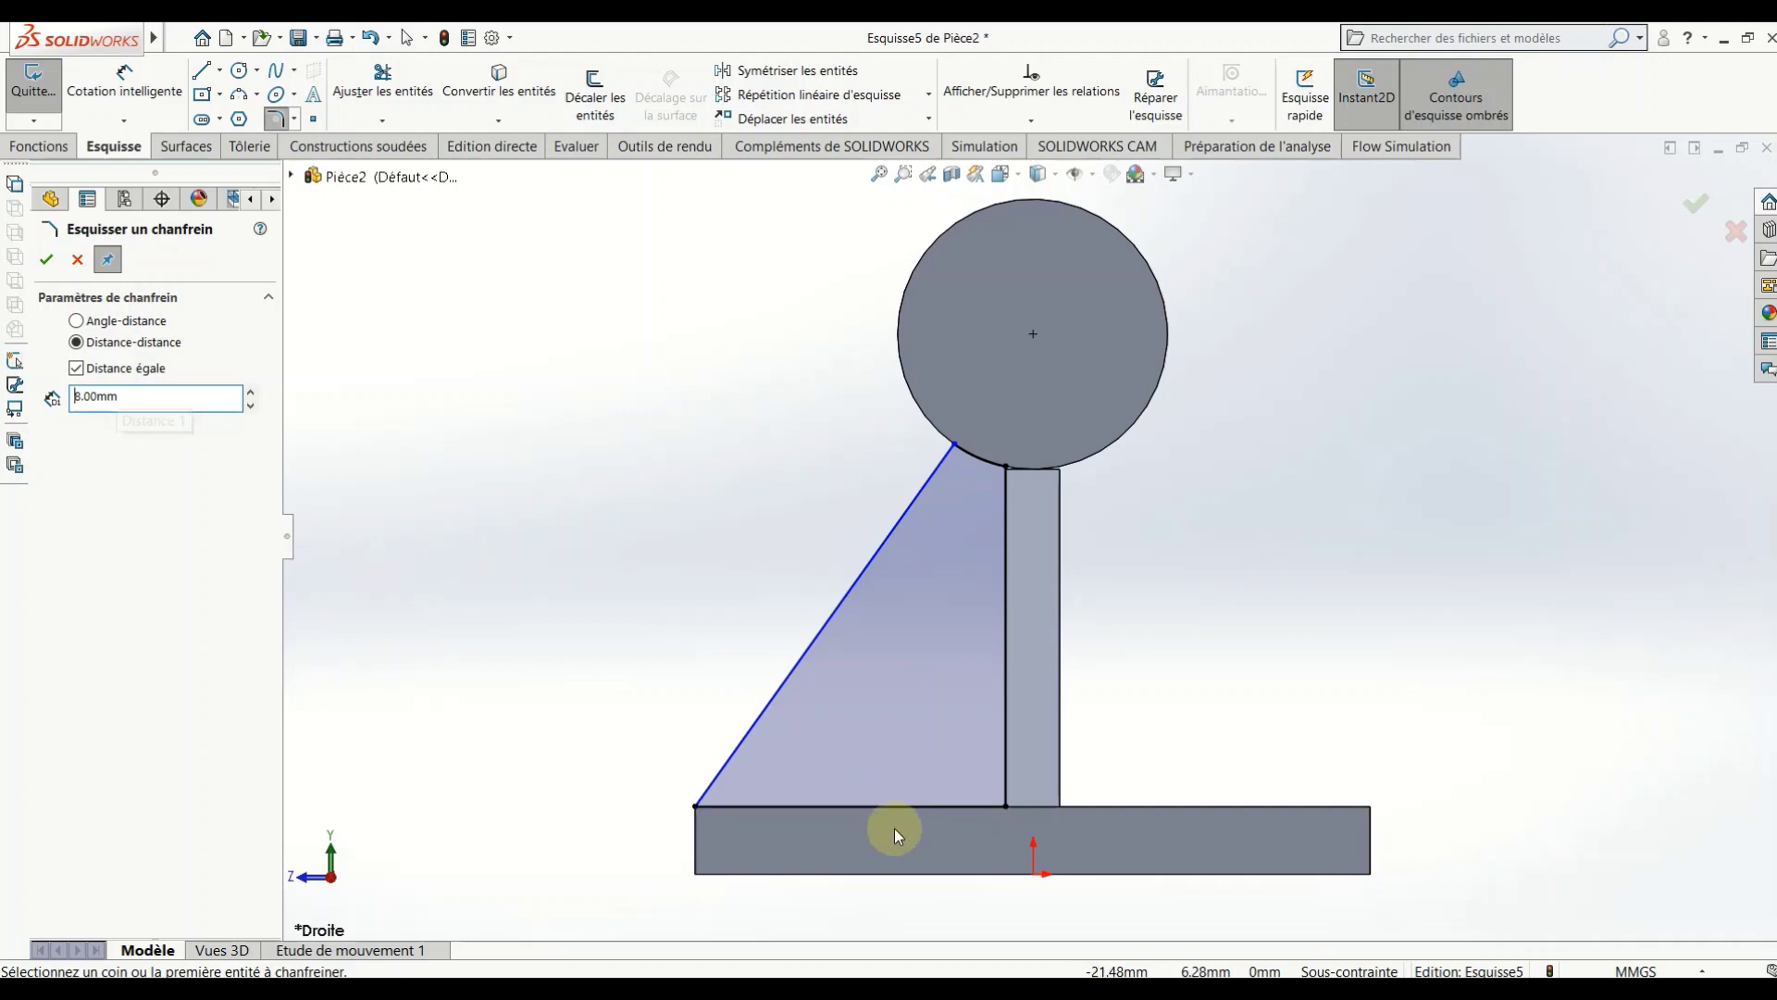
click(1007, 807)
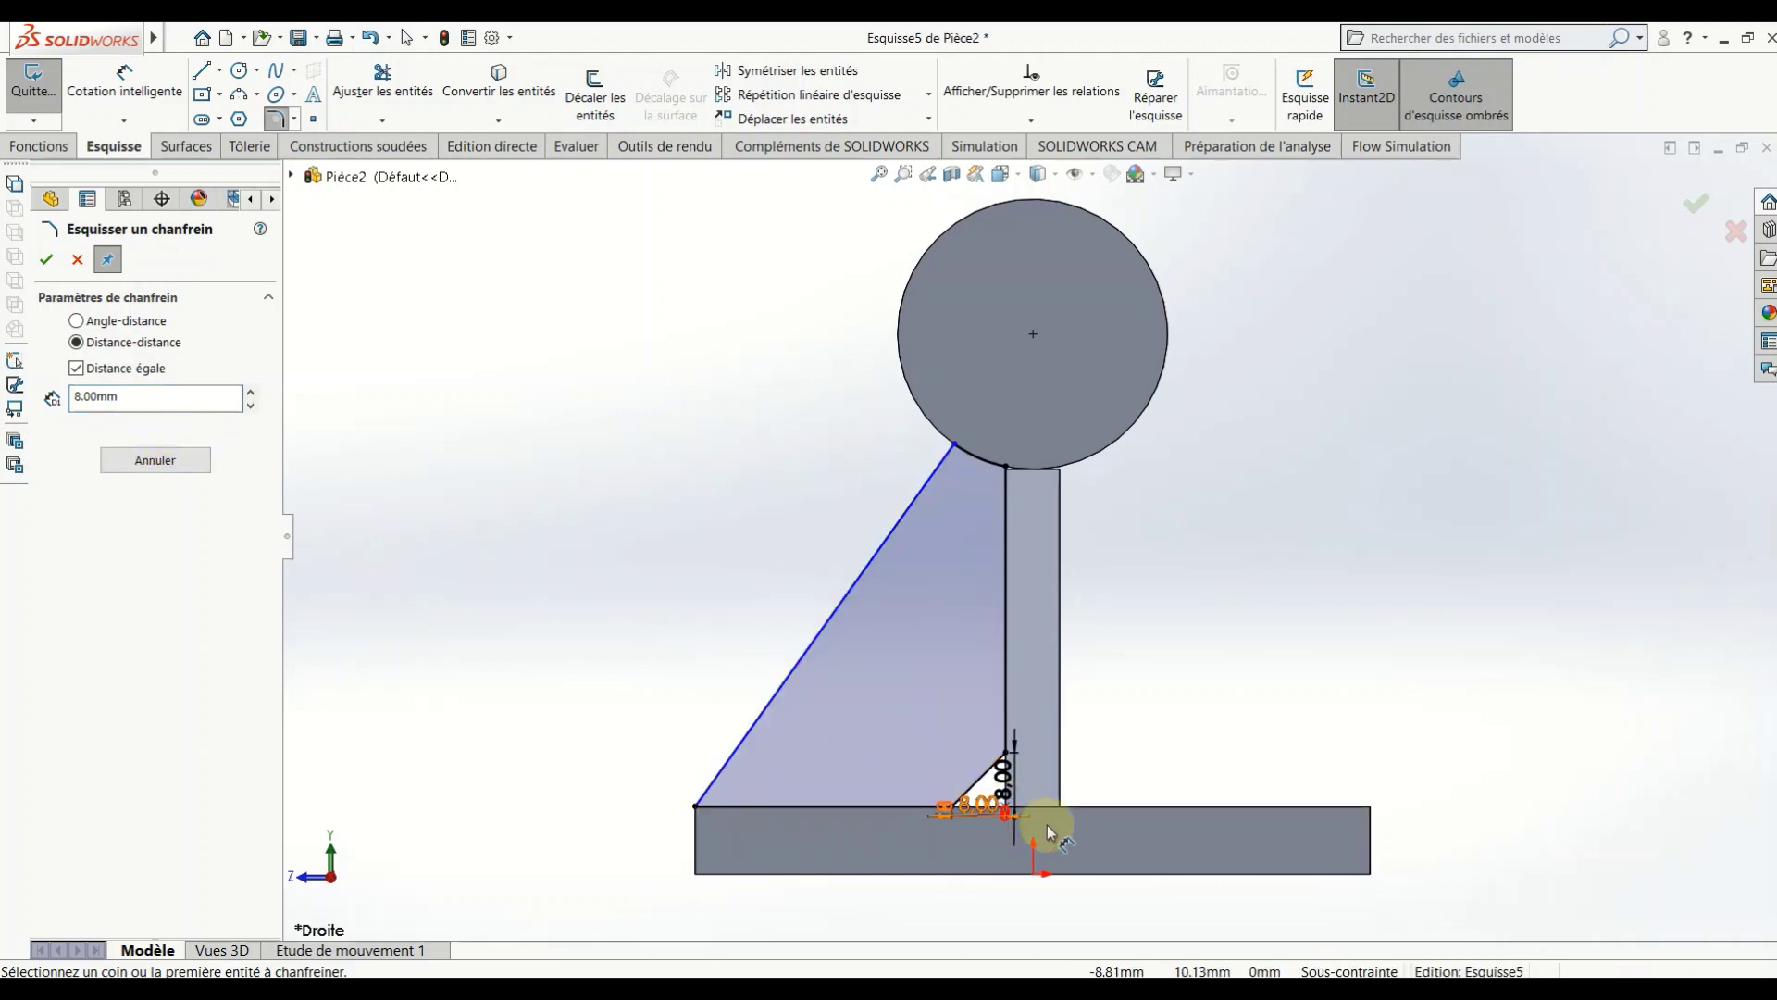
click(981, 801)
double_click(1000, 789)
text(5)
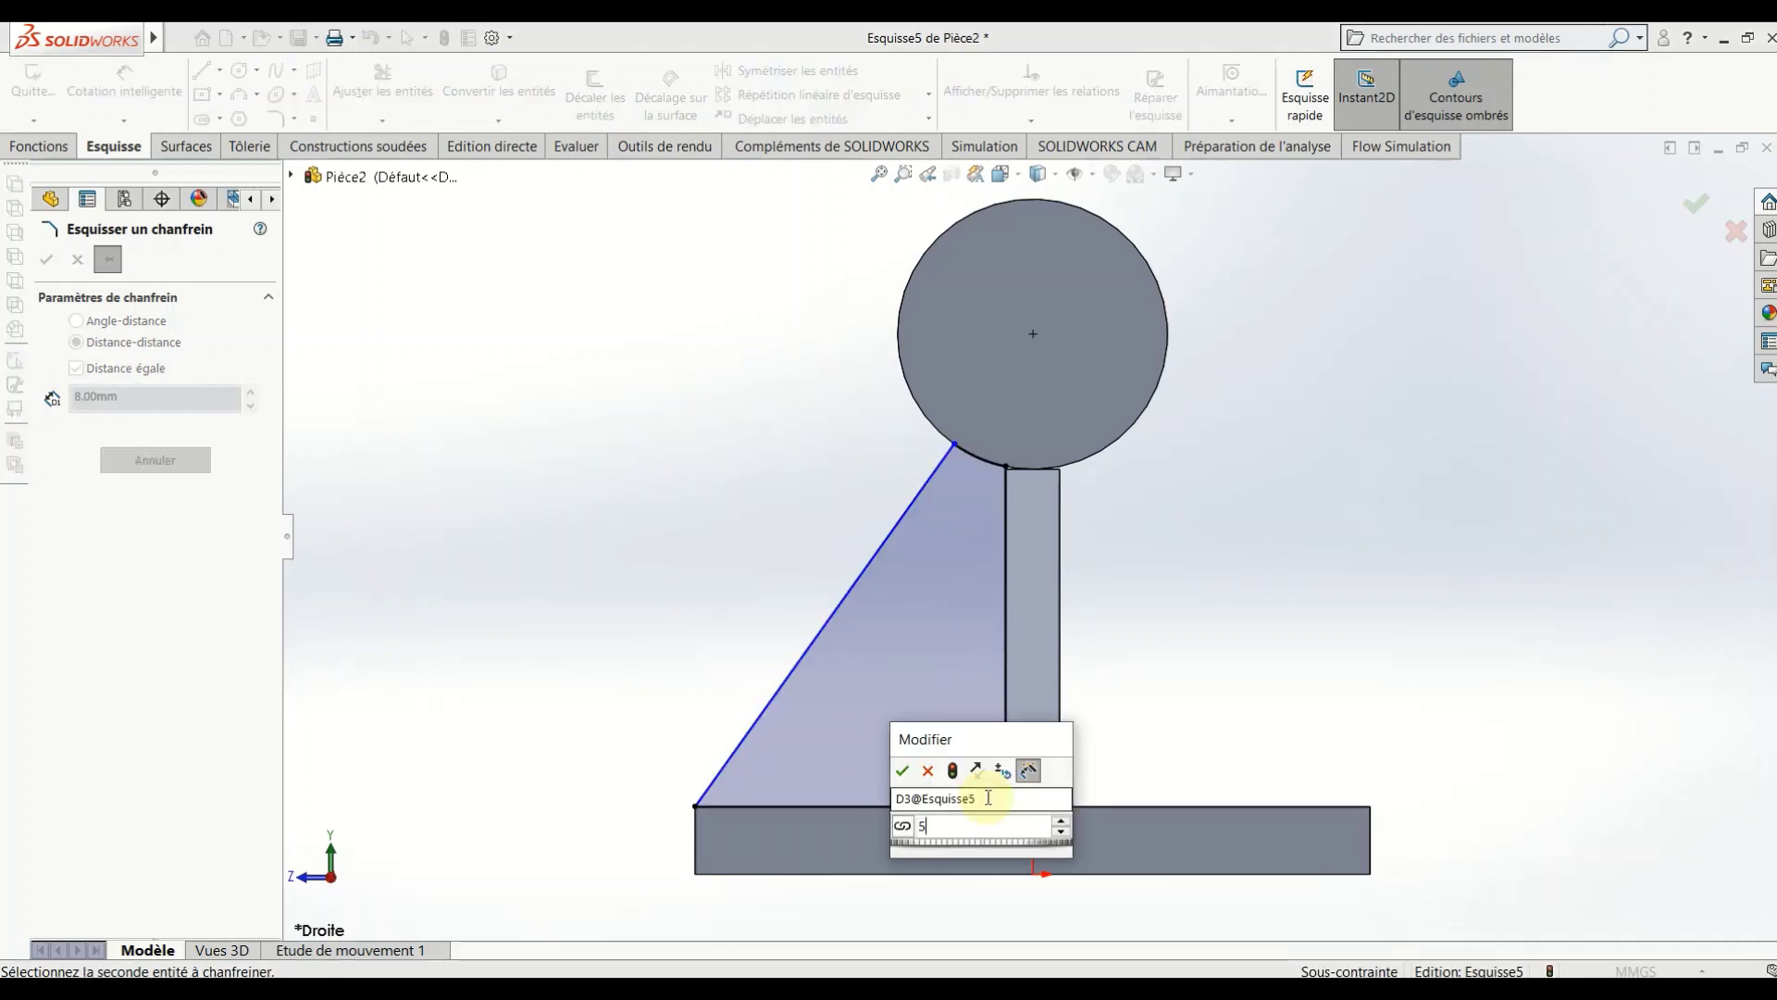
key(Return)
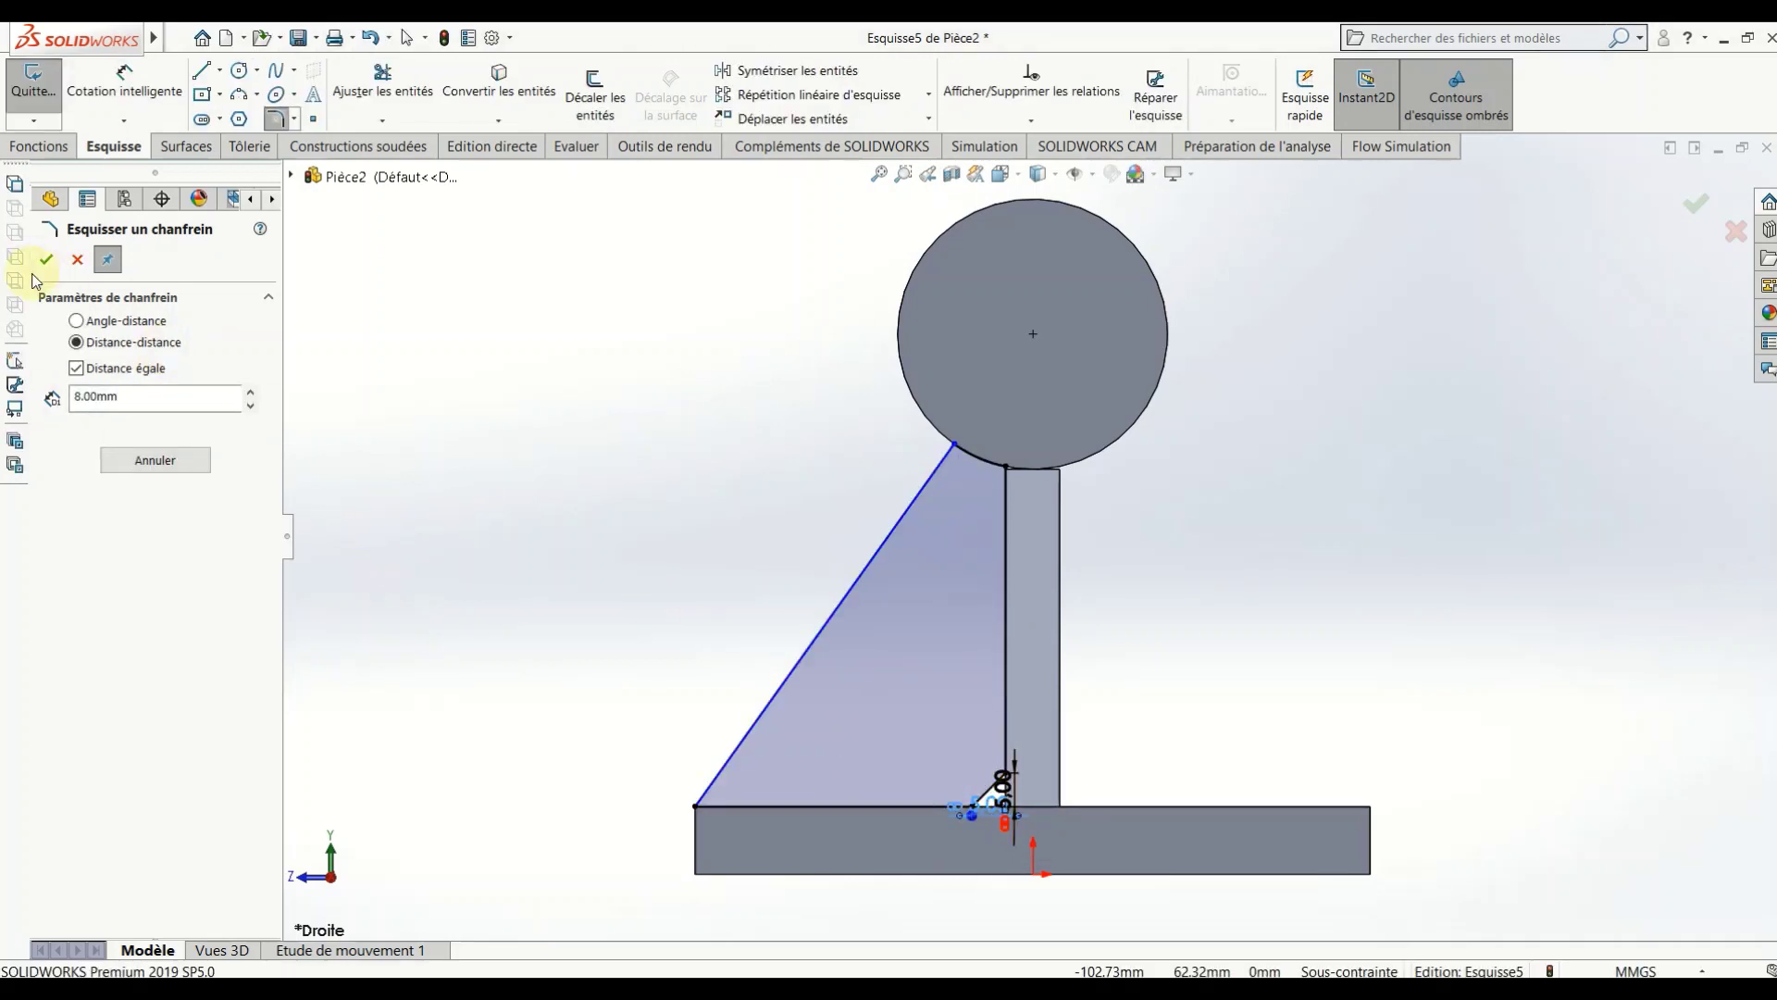
click(46, 259)
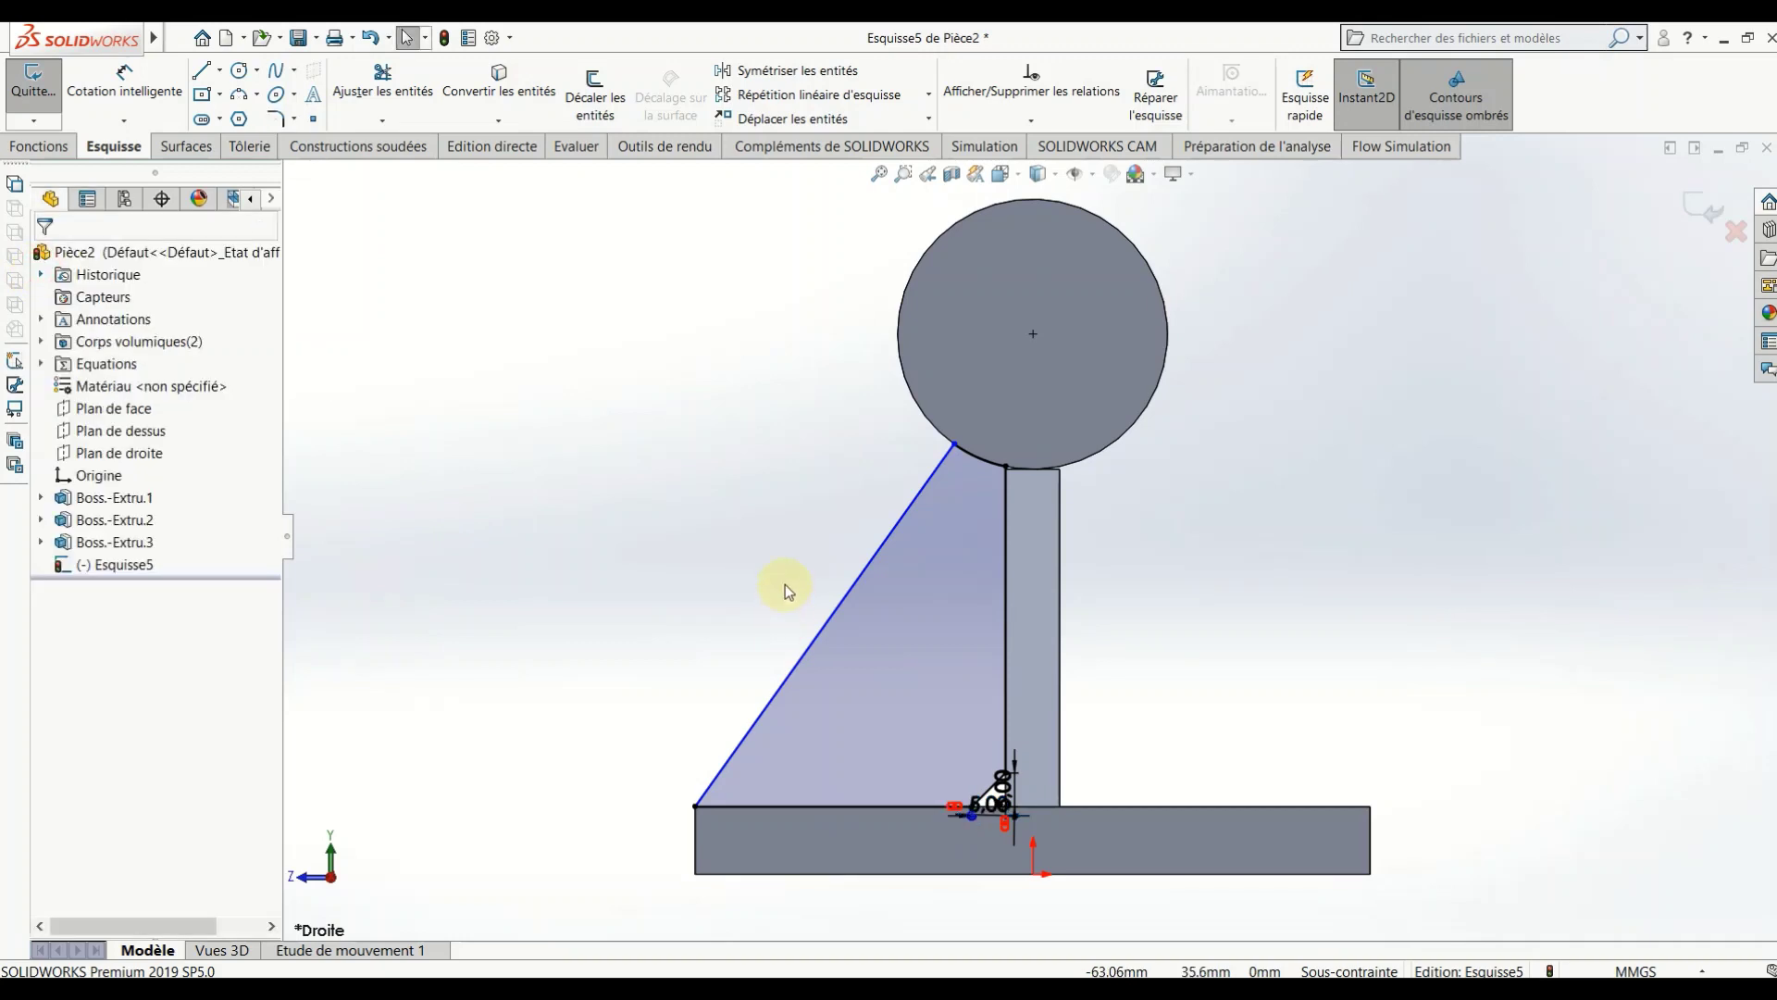
key(ctrl+7)
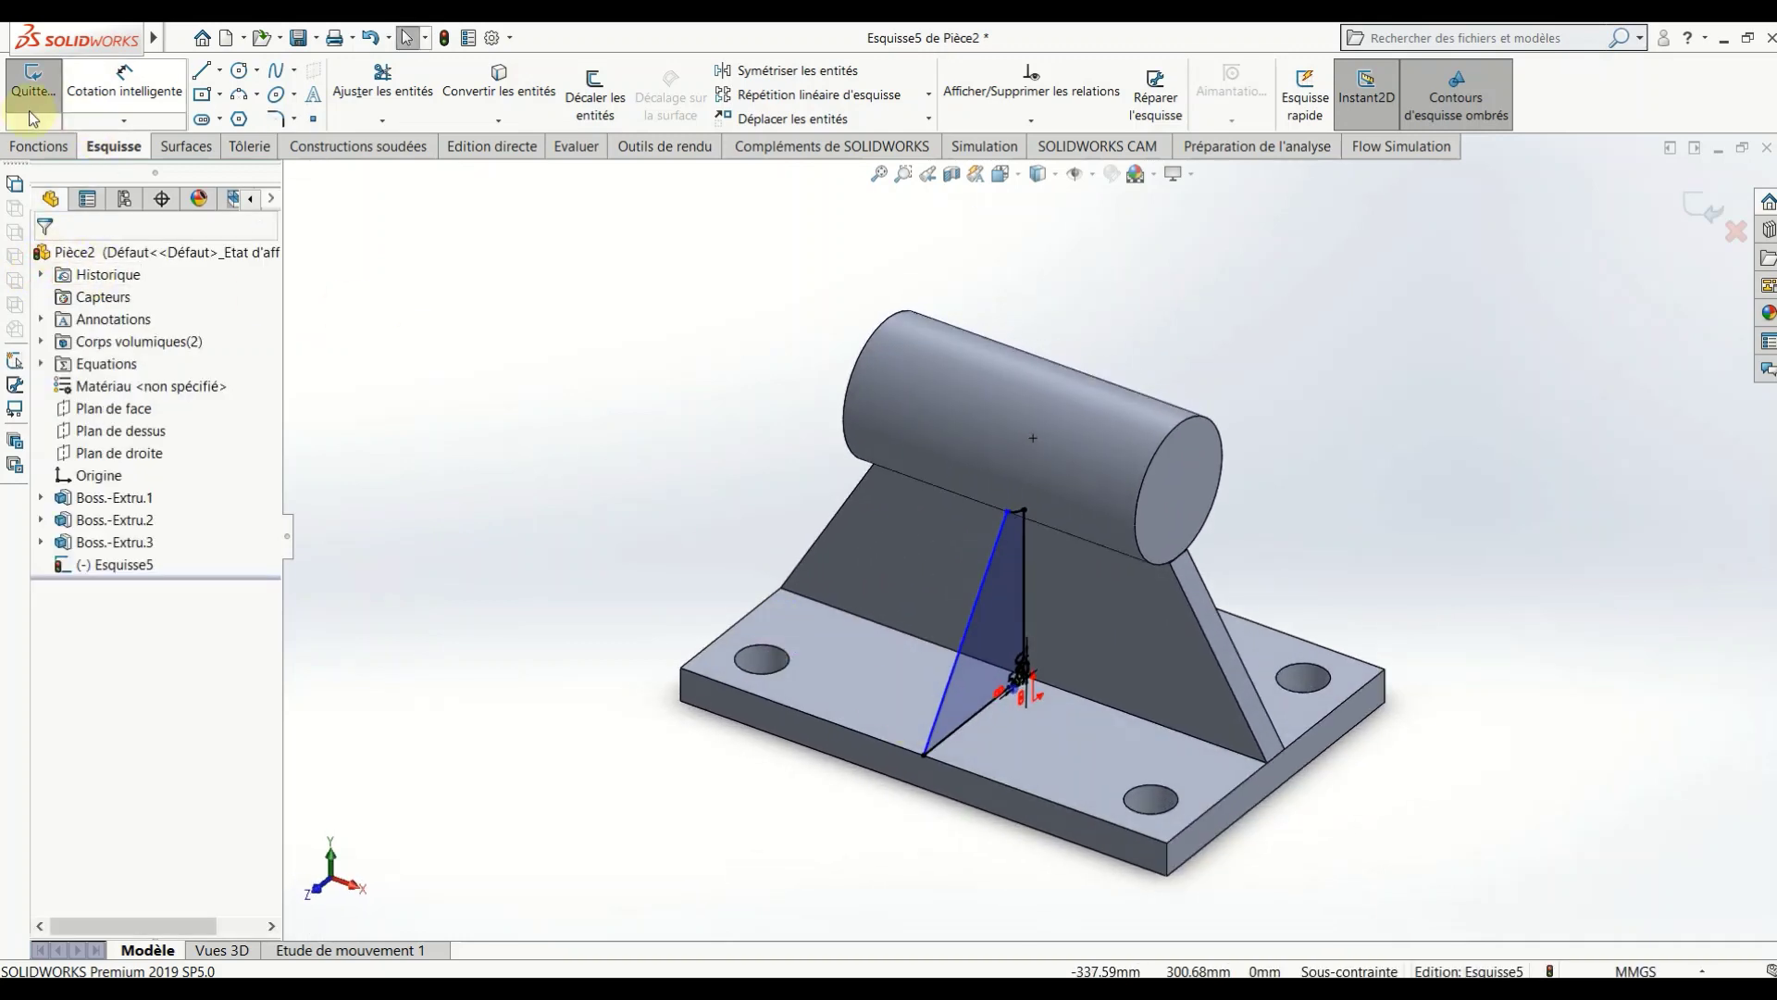
Step: Extrude the gusset sketch 5 mm from a 20 mm offset, with Fusionner le résultat off
click(39, 146)
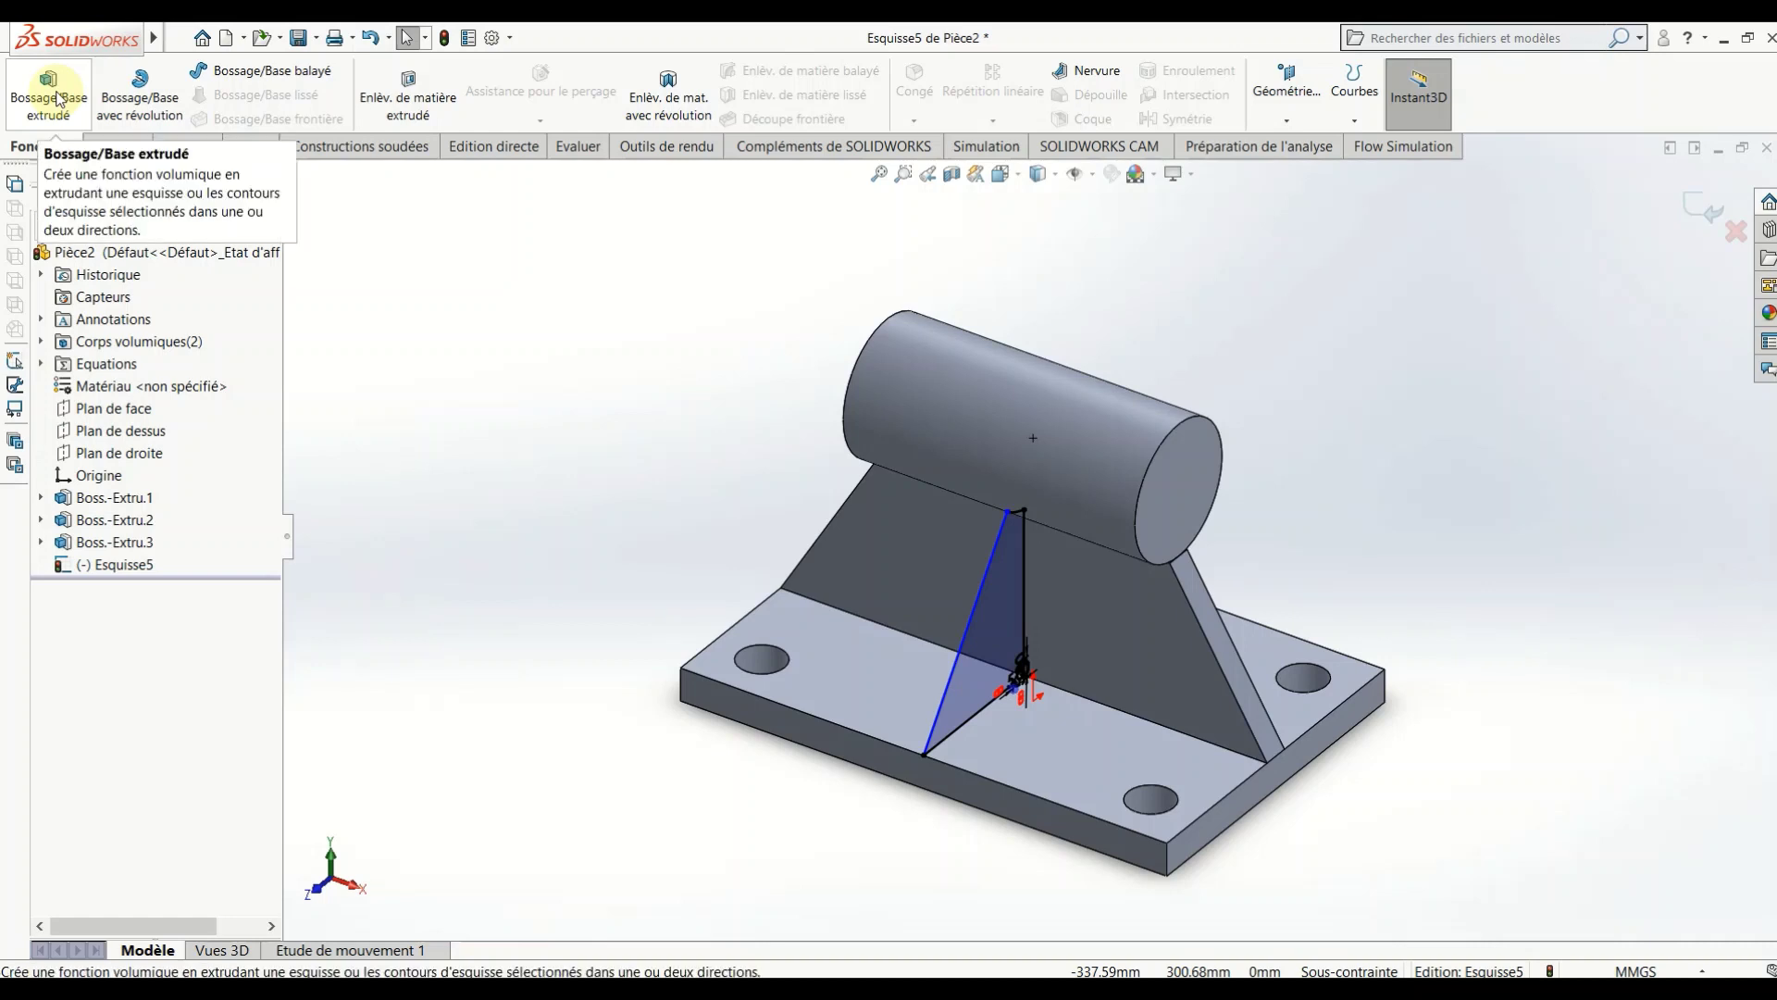
click(62, 100)
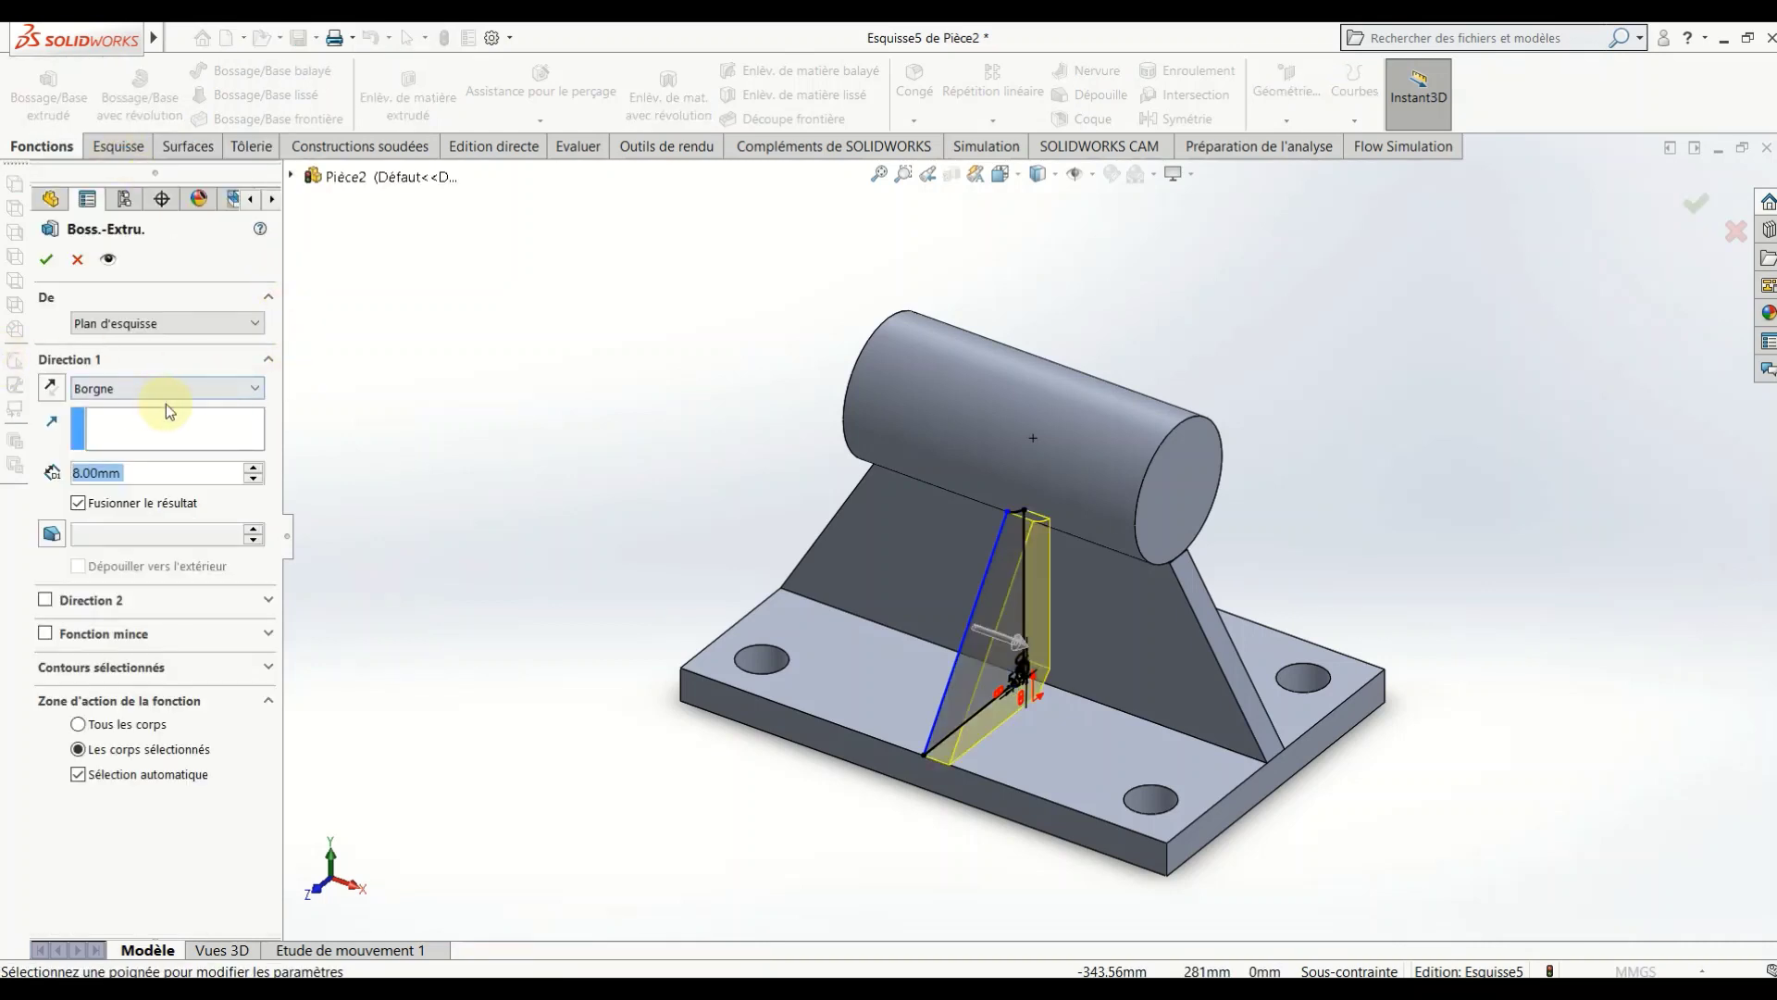
click(127, 332)
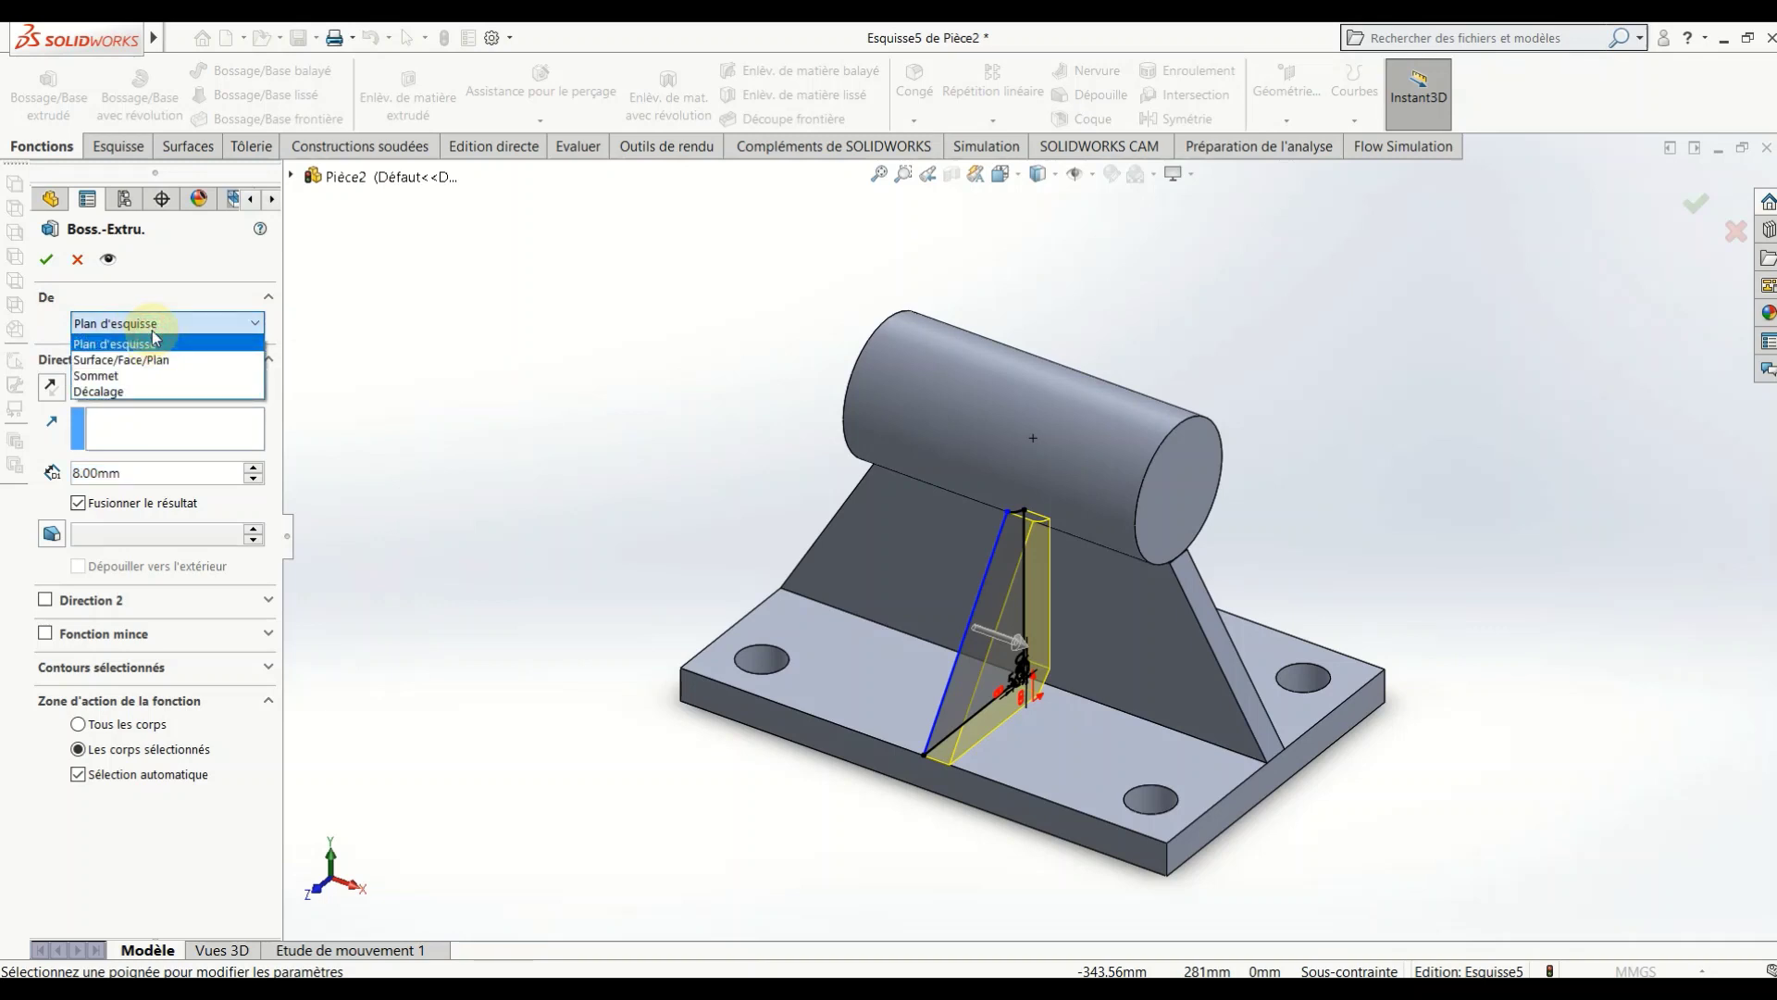
click(132, 393)
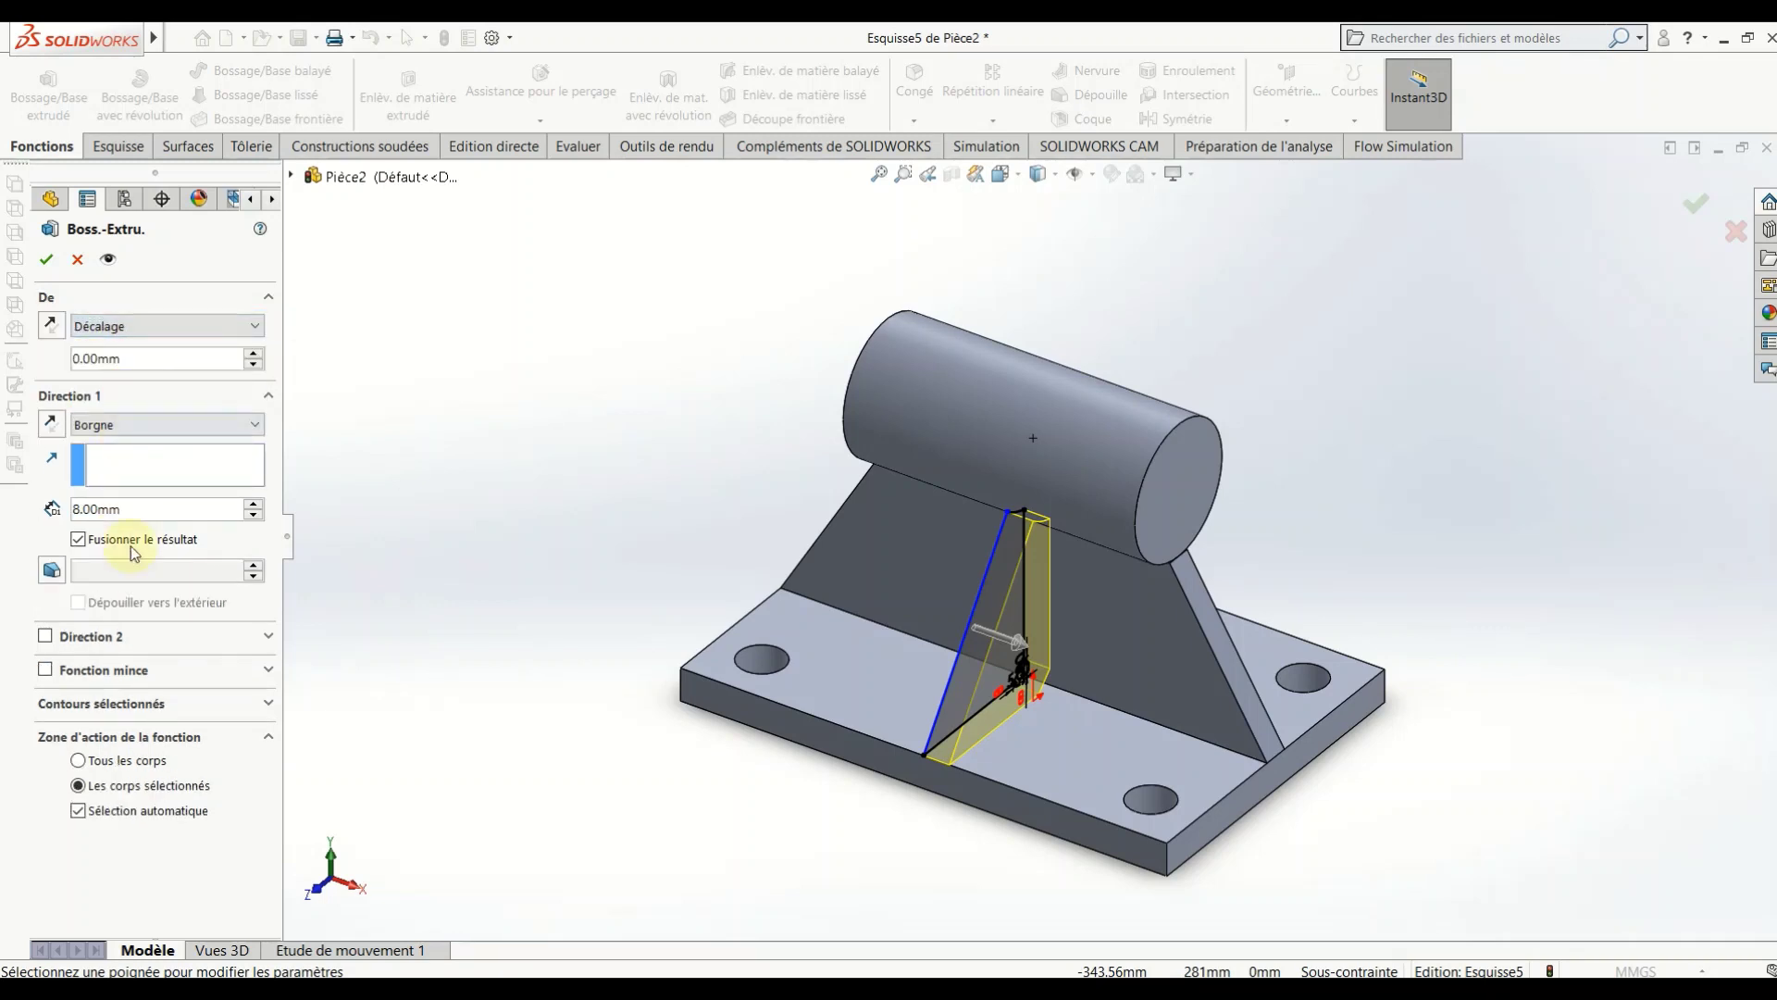
double_click(76, 357)
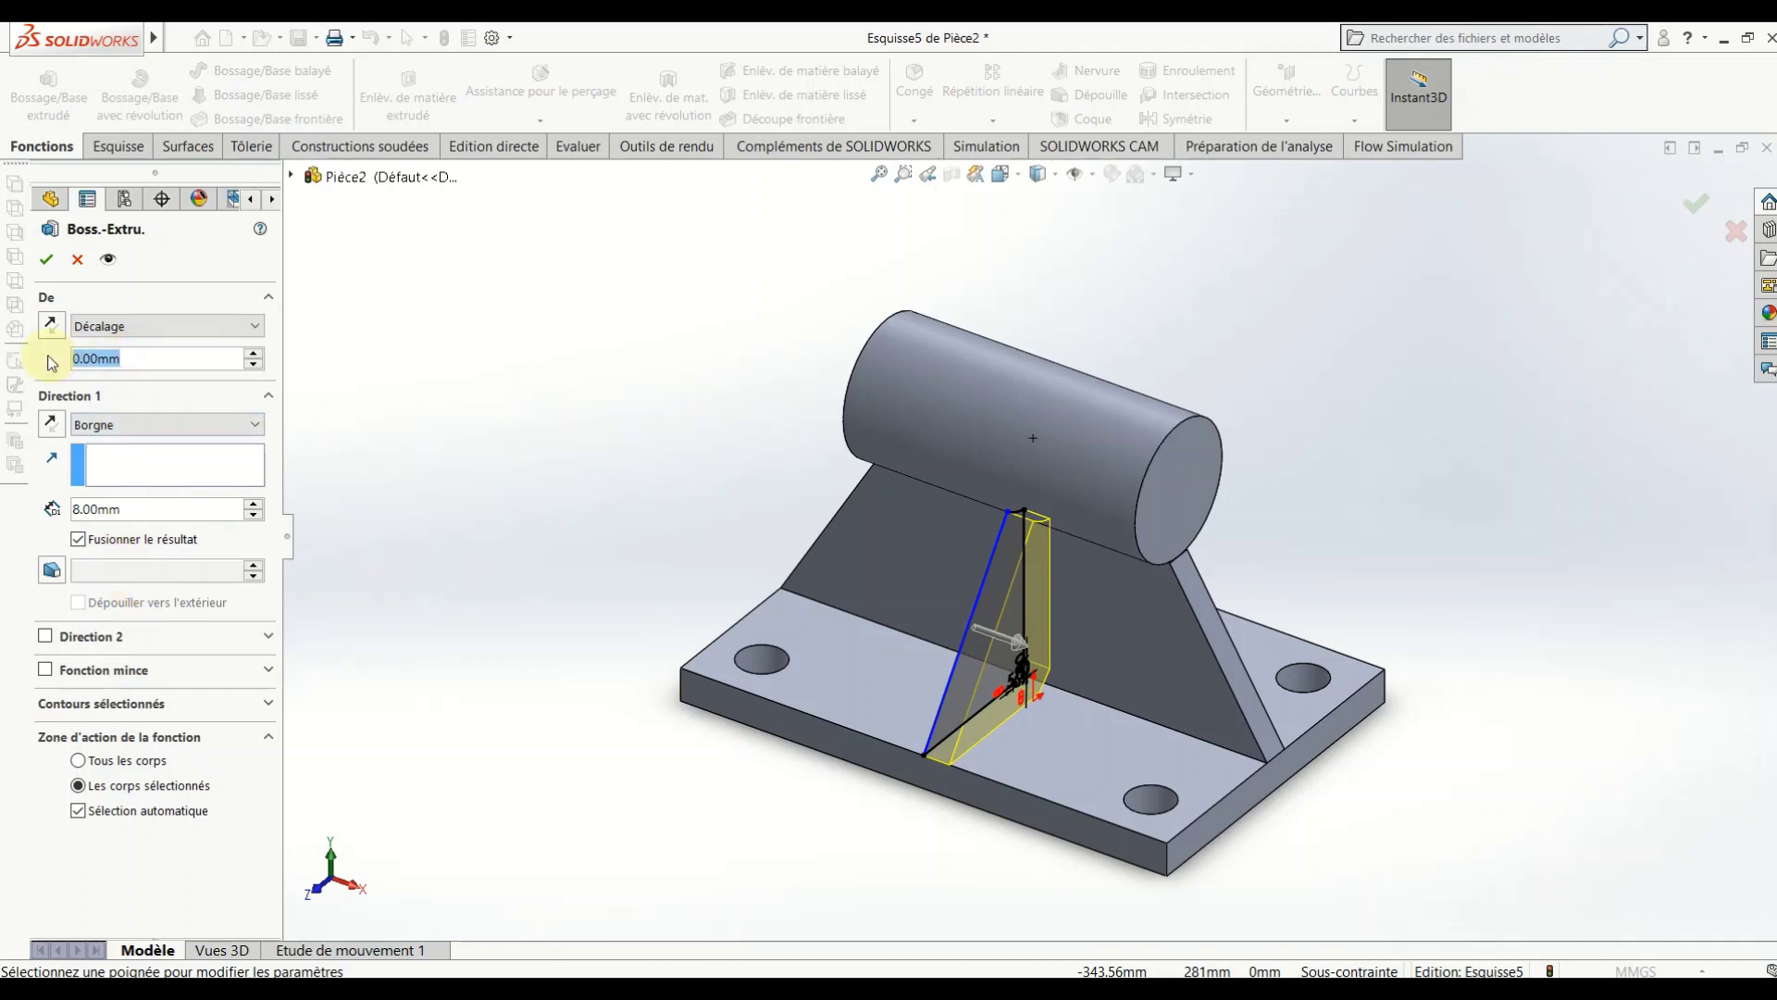
text(20)
key(Return)
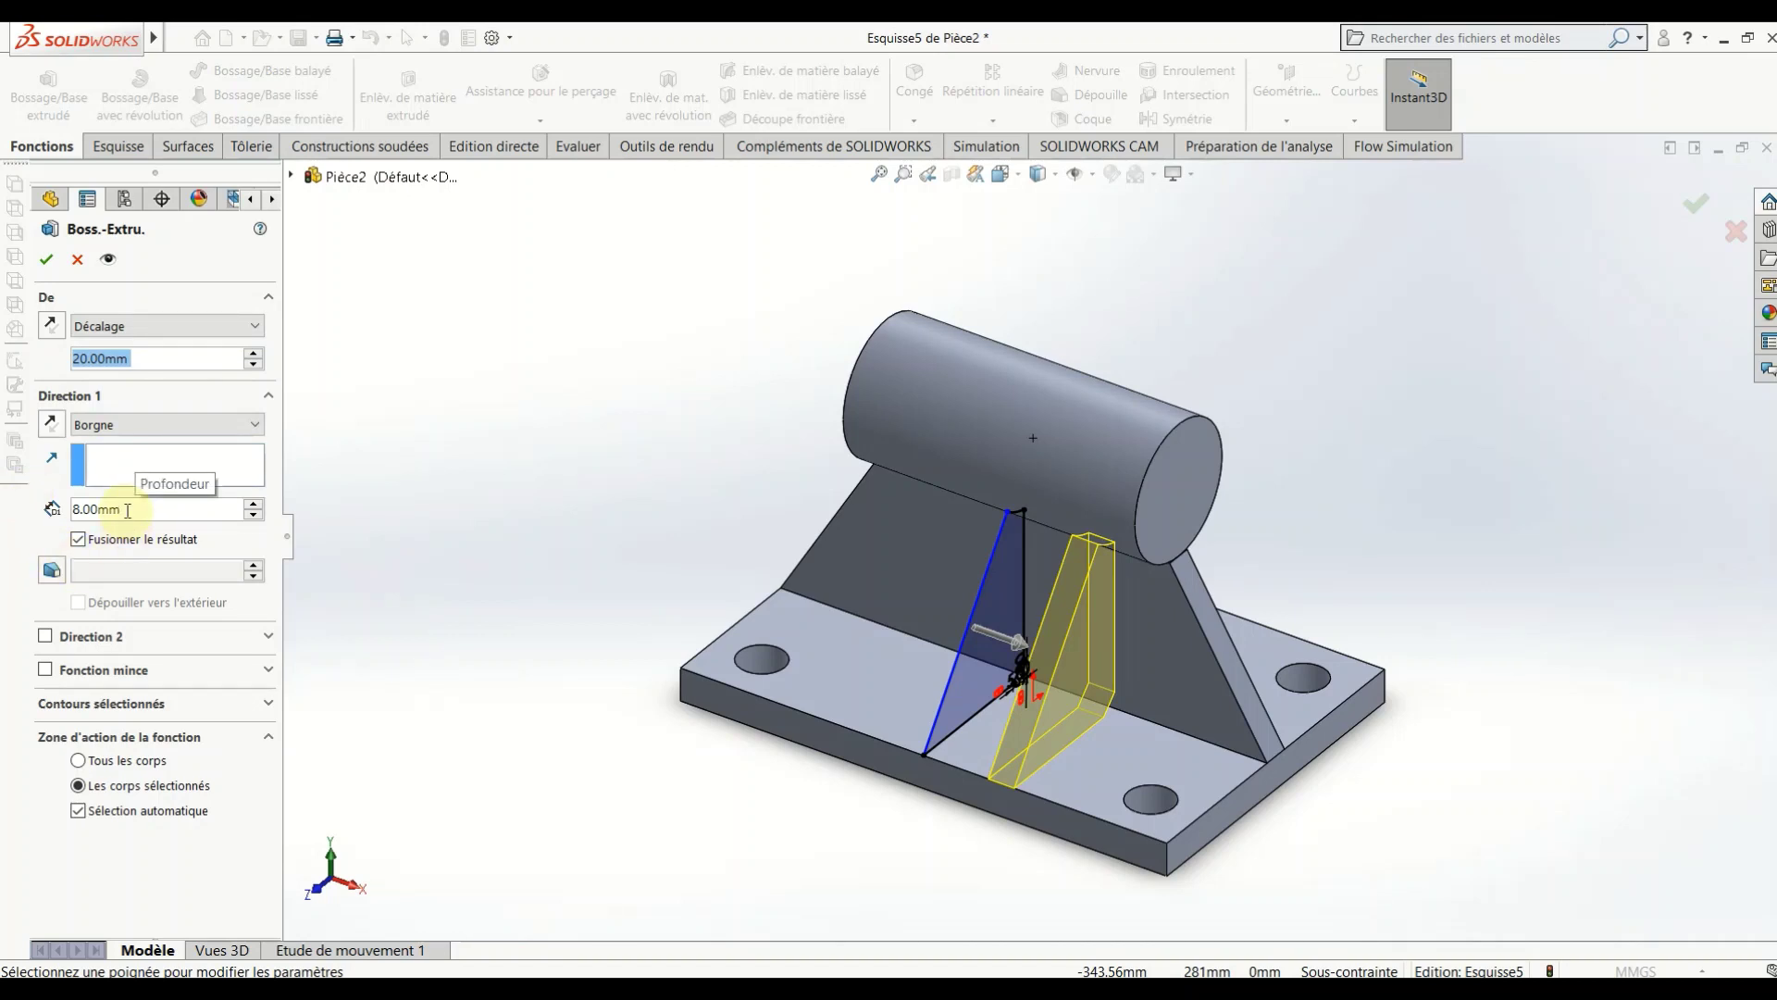
click(130, 508)
text(5)
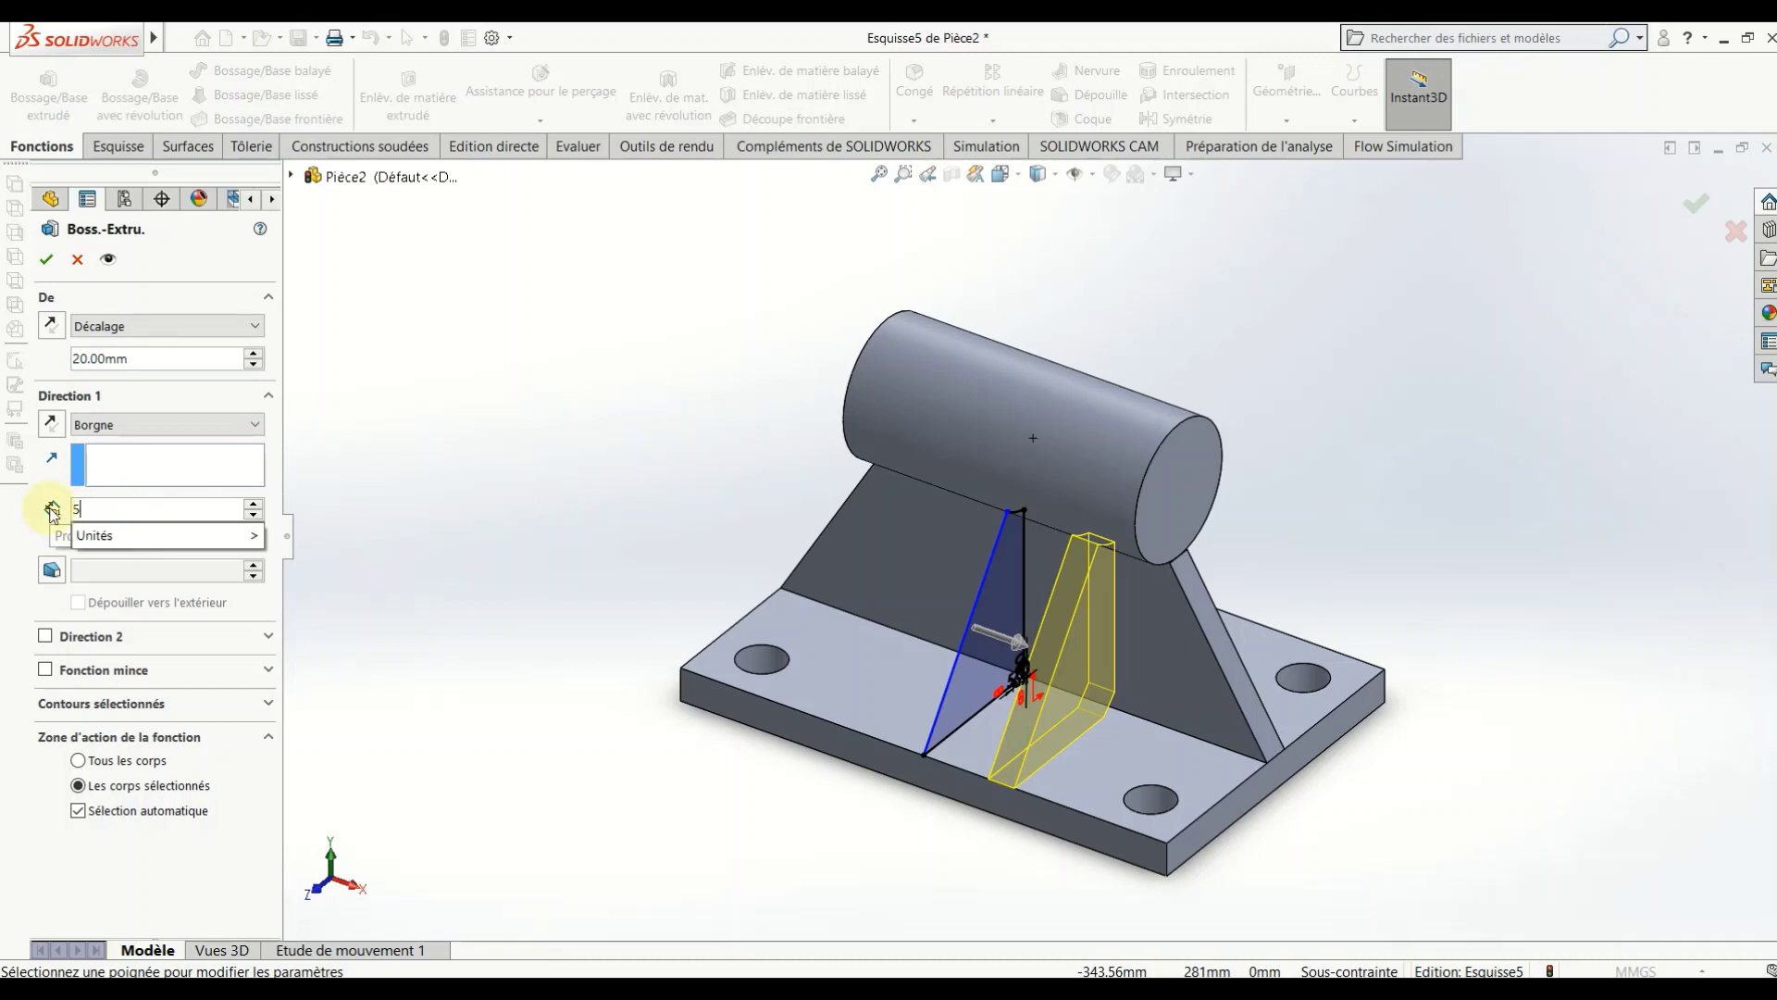
key(Return)
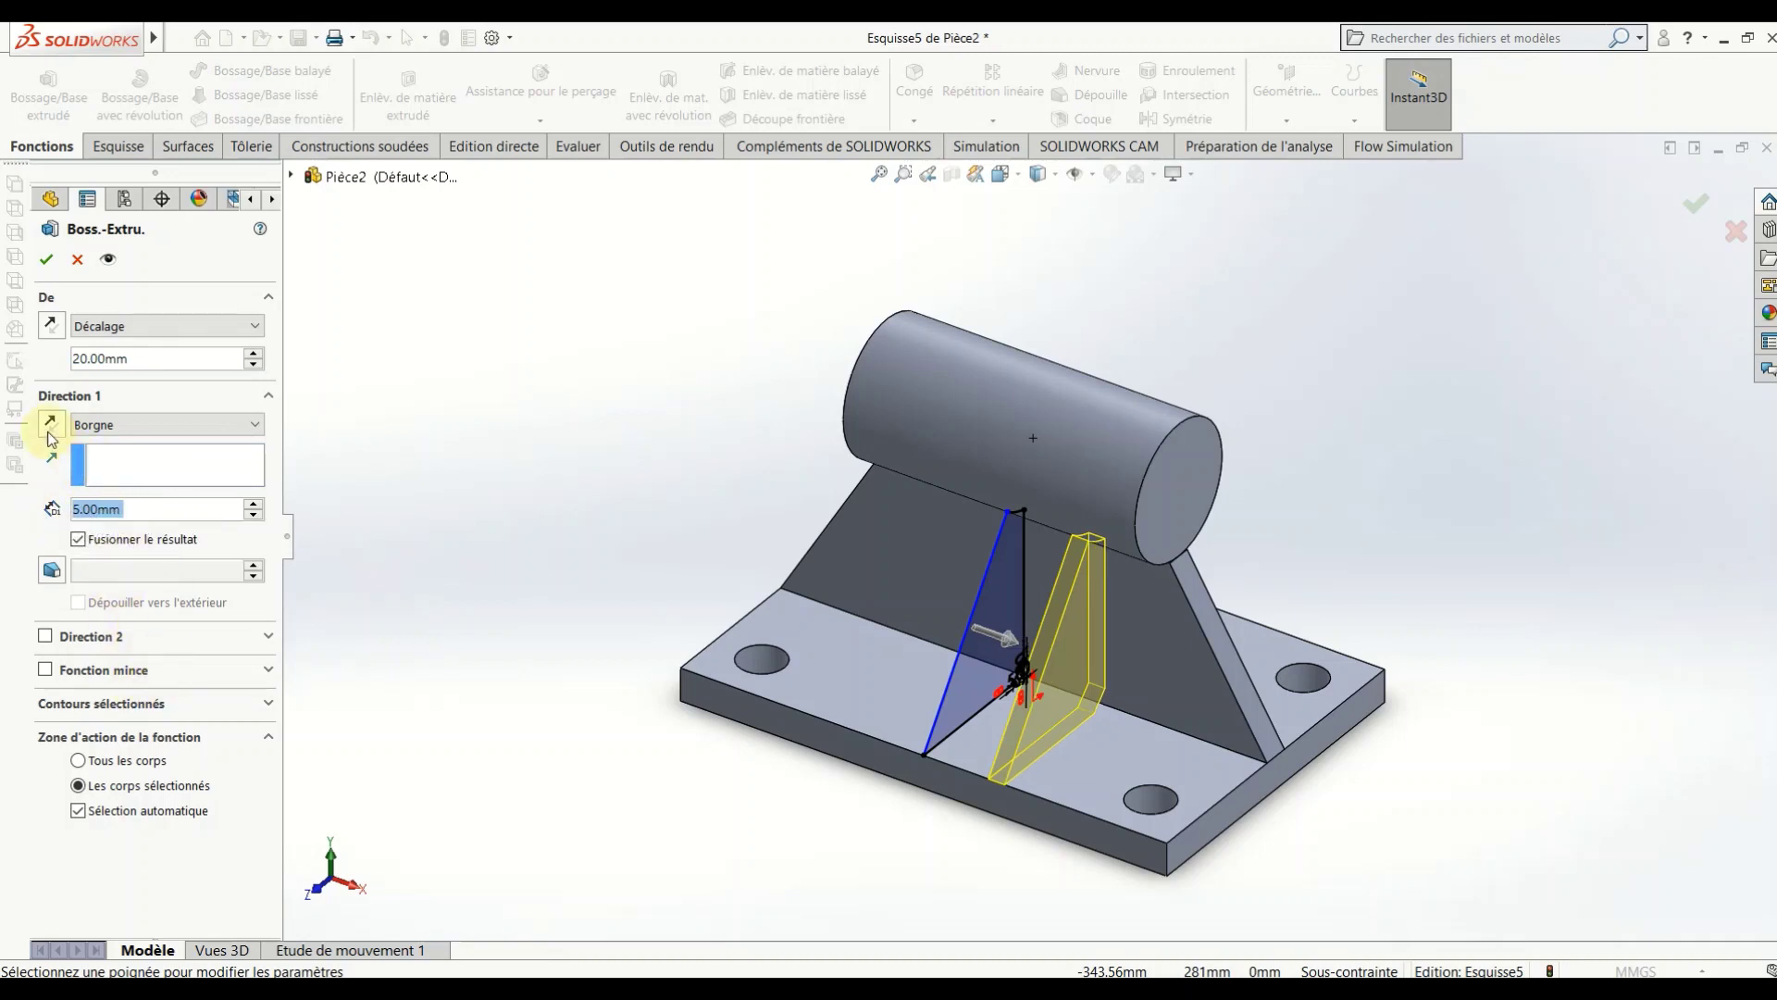
click(48, 267)
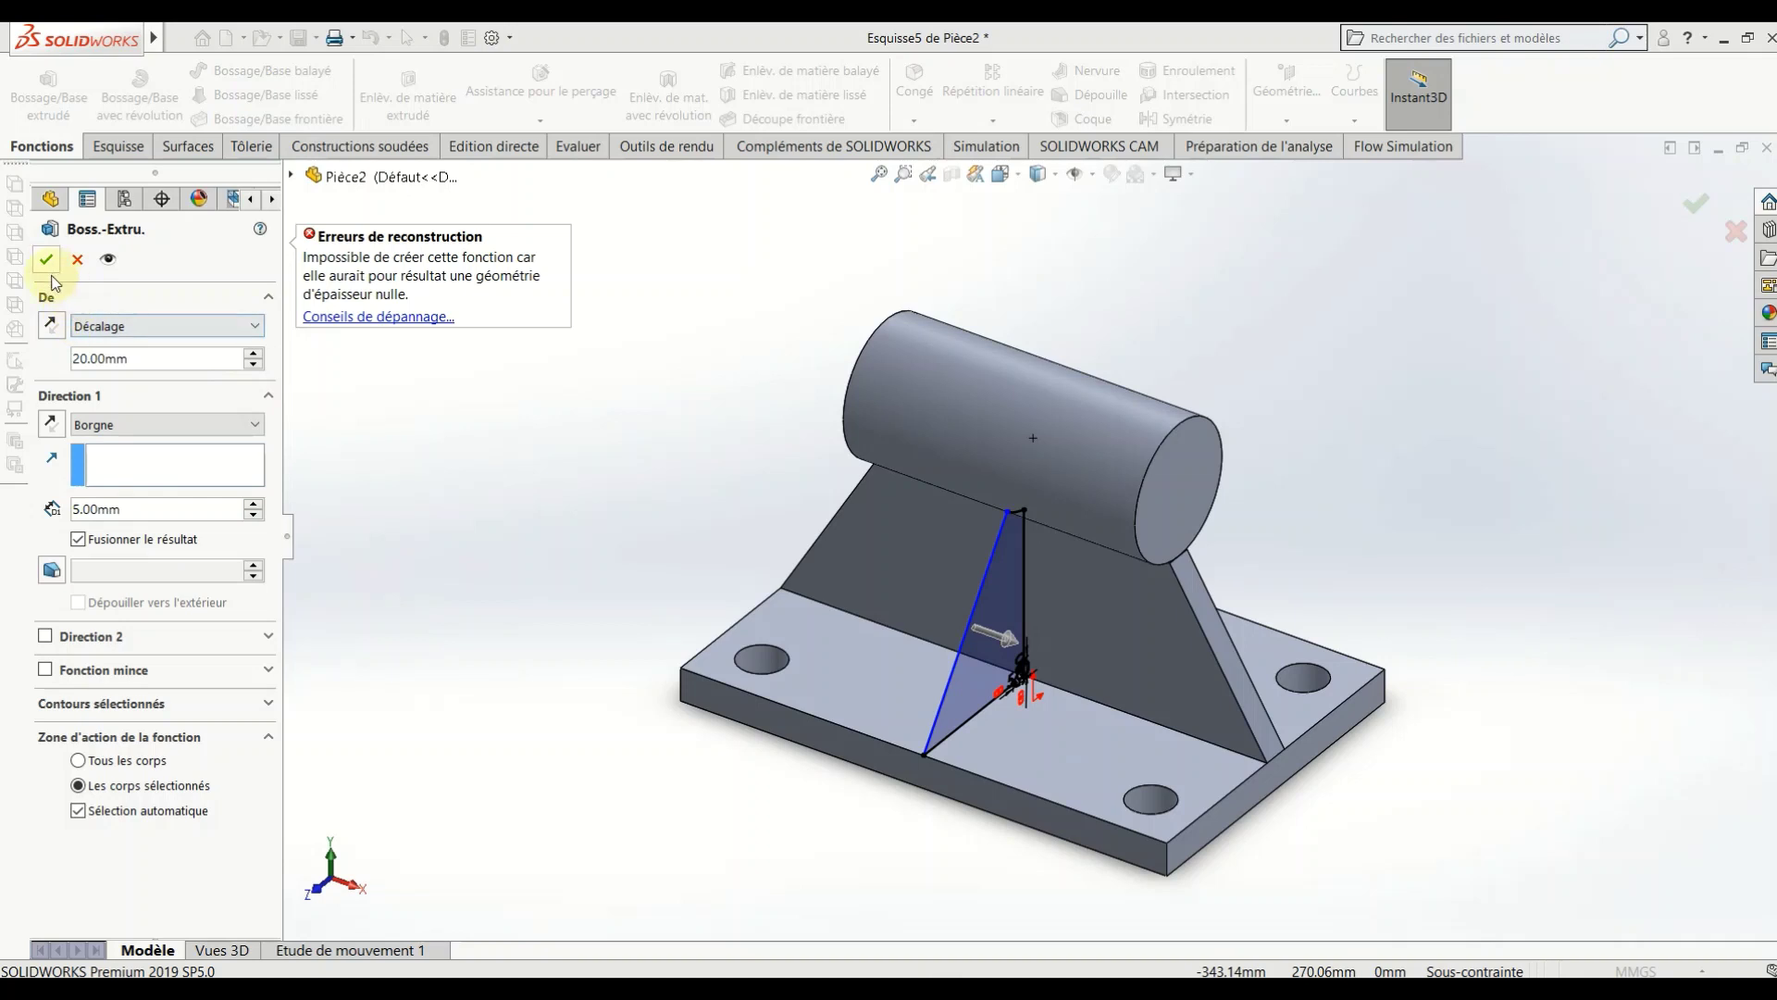
click(79, 540)
click(46, 259)
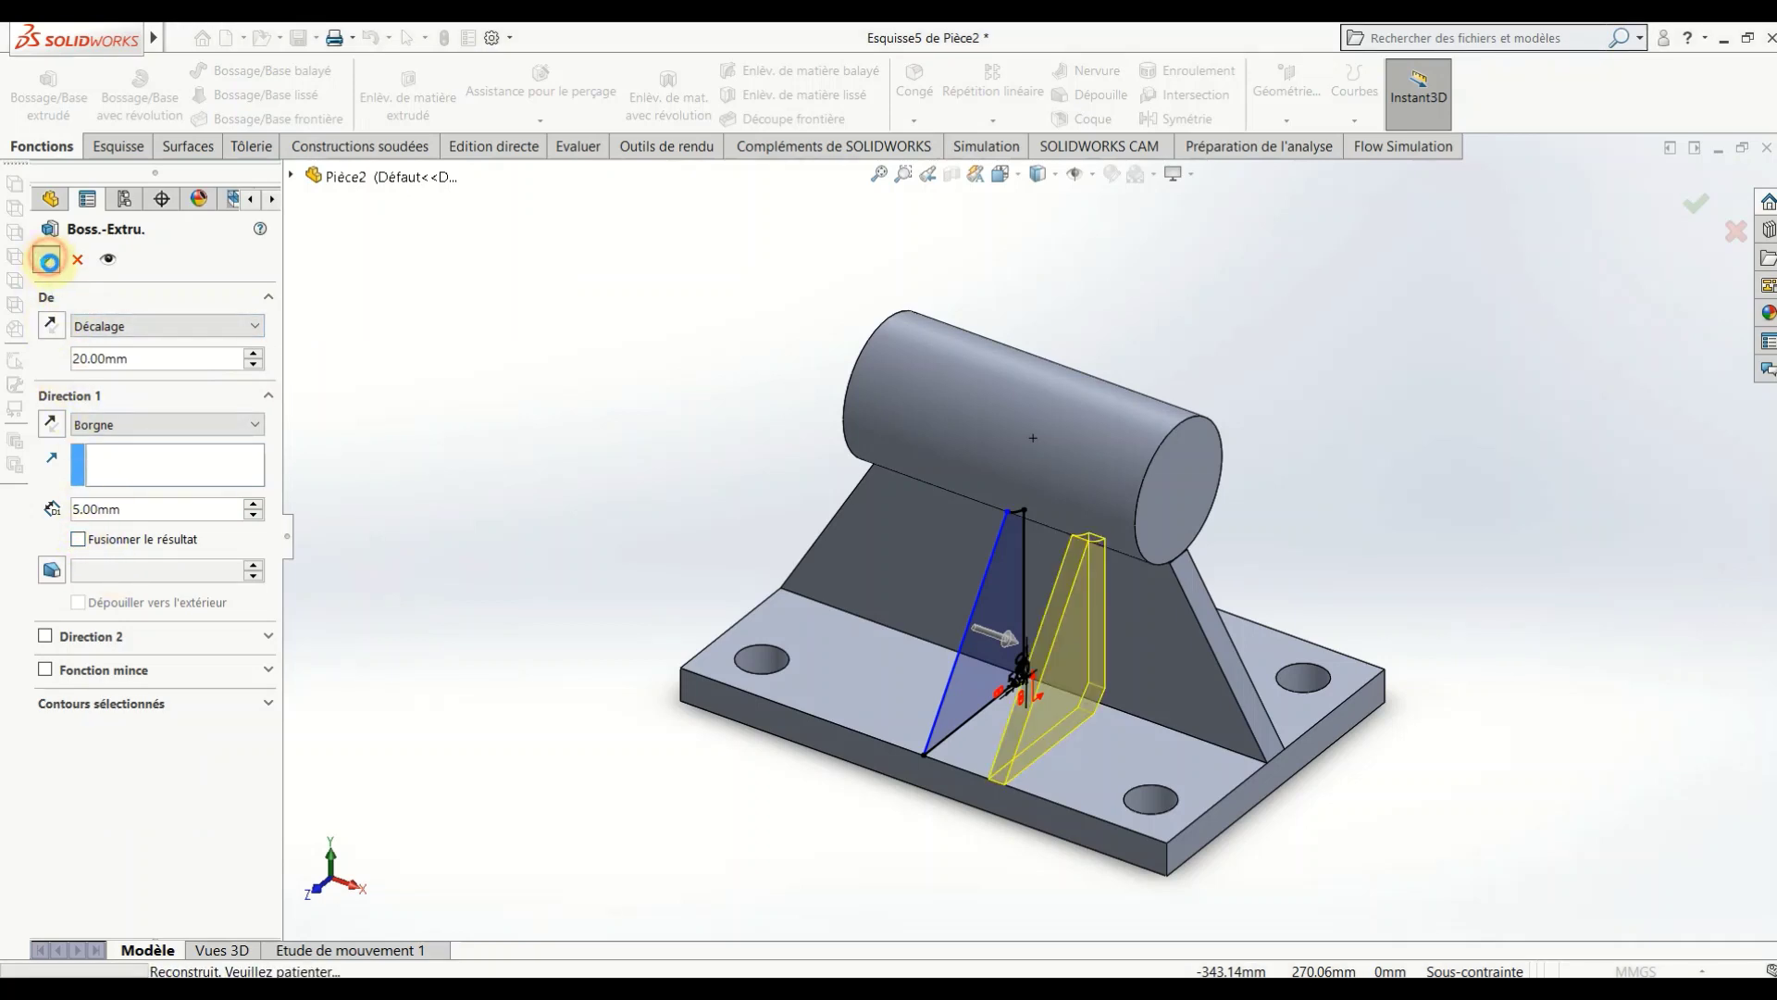
Step: Mirror the rib body Boss.-Extru.5 across Plan de droite
click(664, 489)
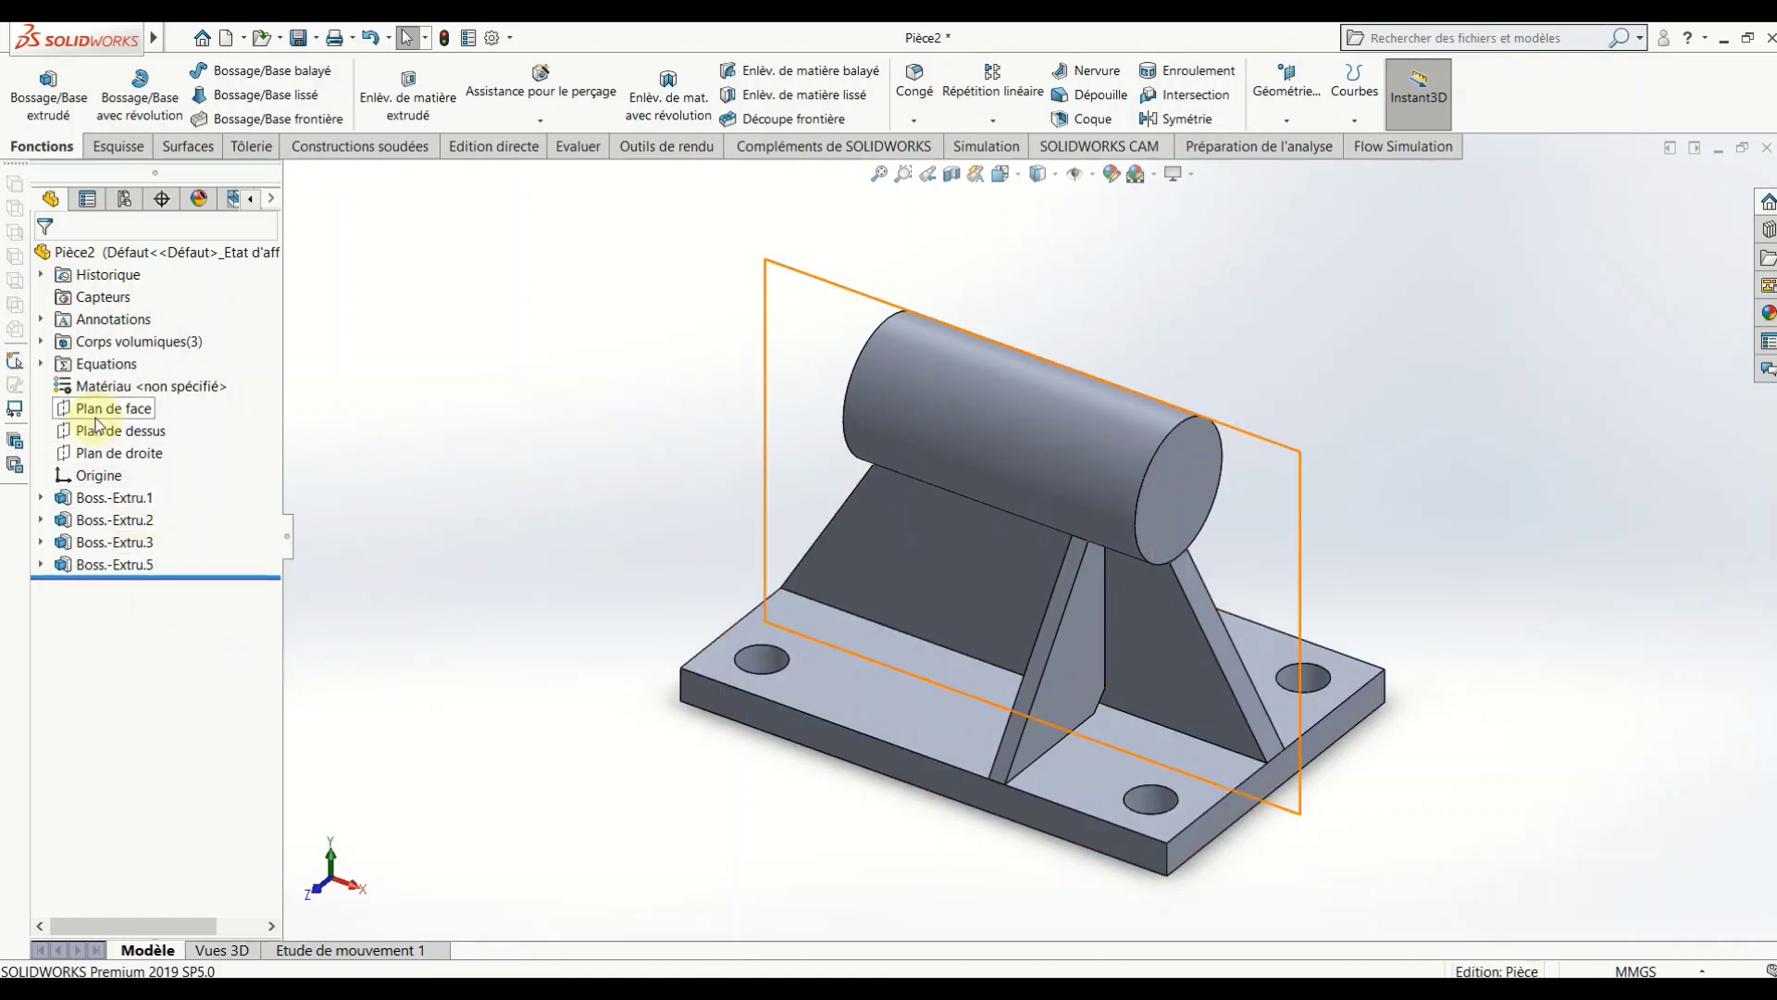
click(110, 453)
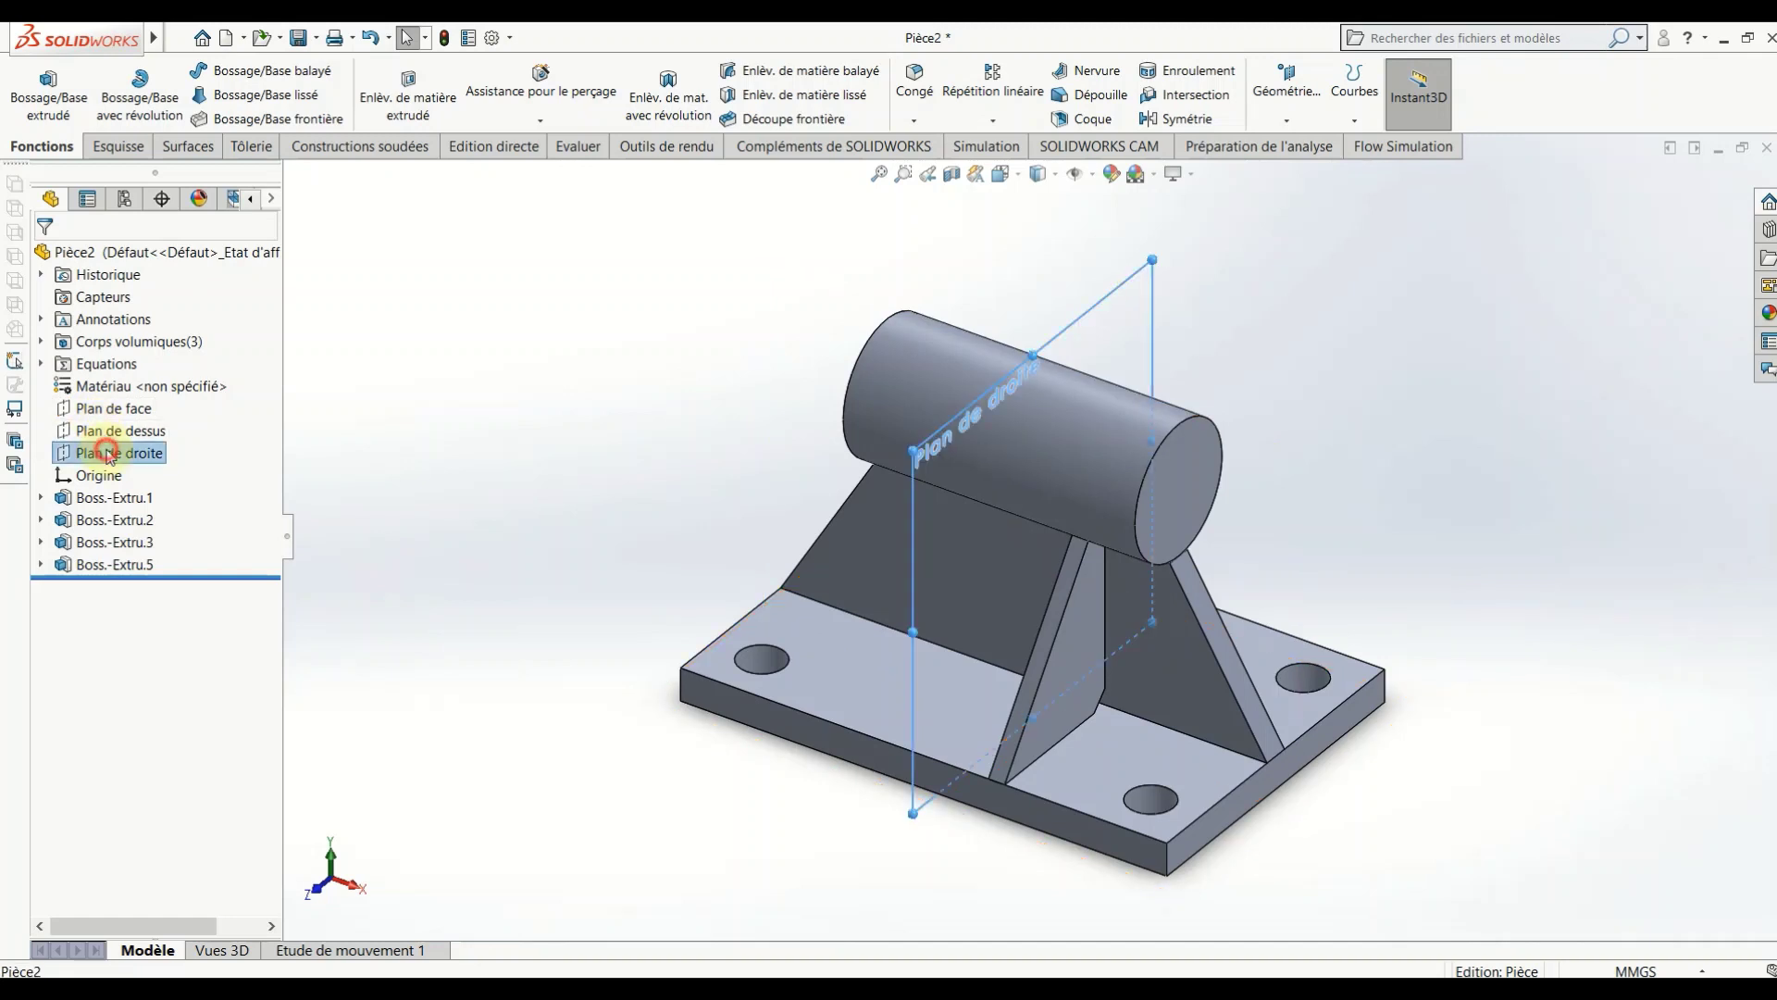
click(1168, 123)
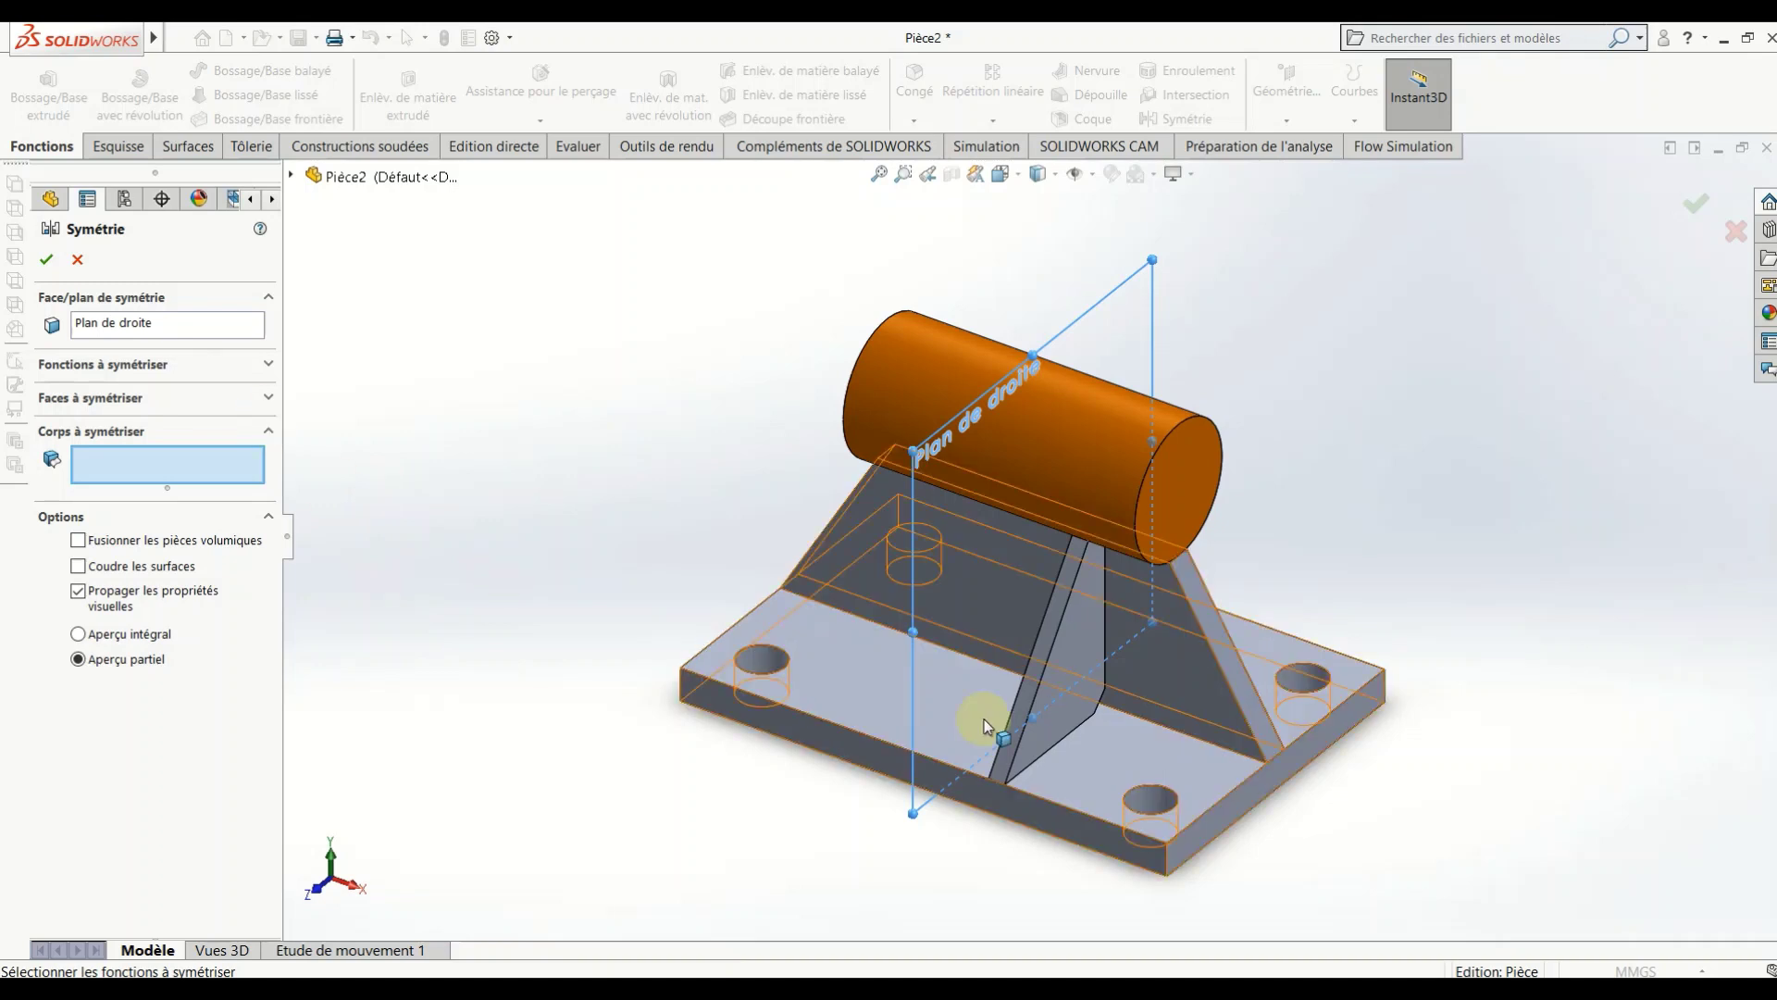
click(1046, 726)
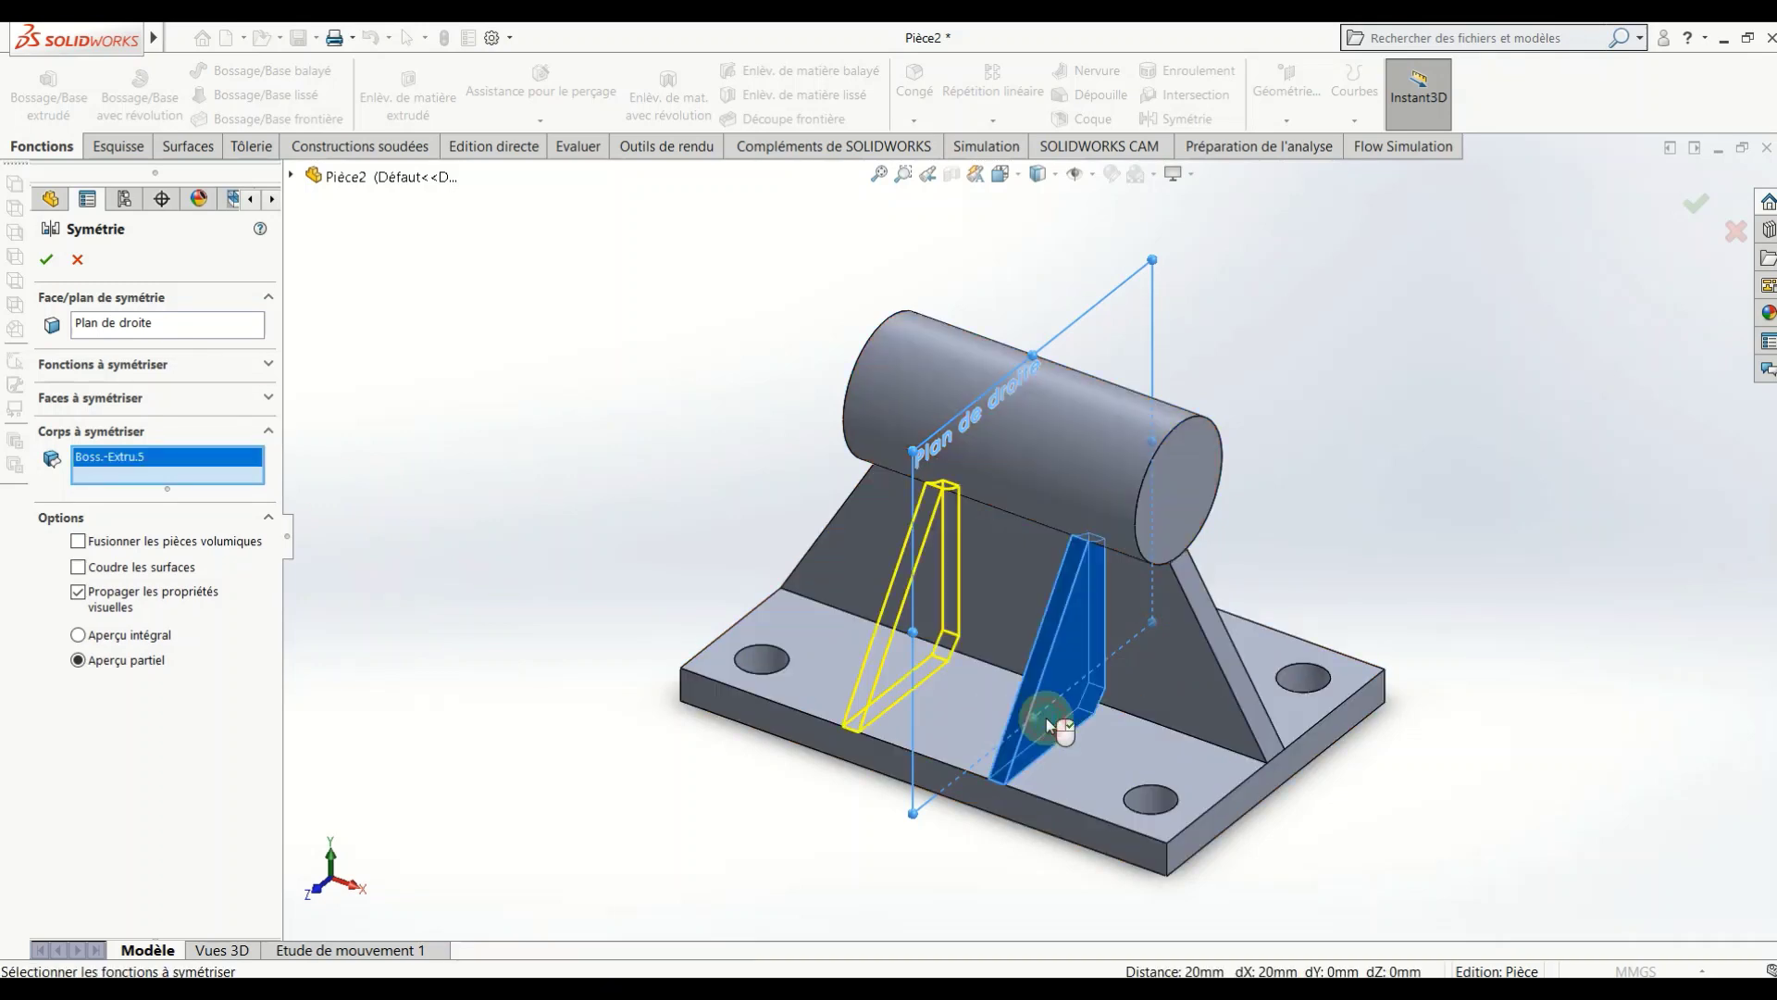
click(51, 260)
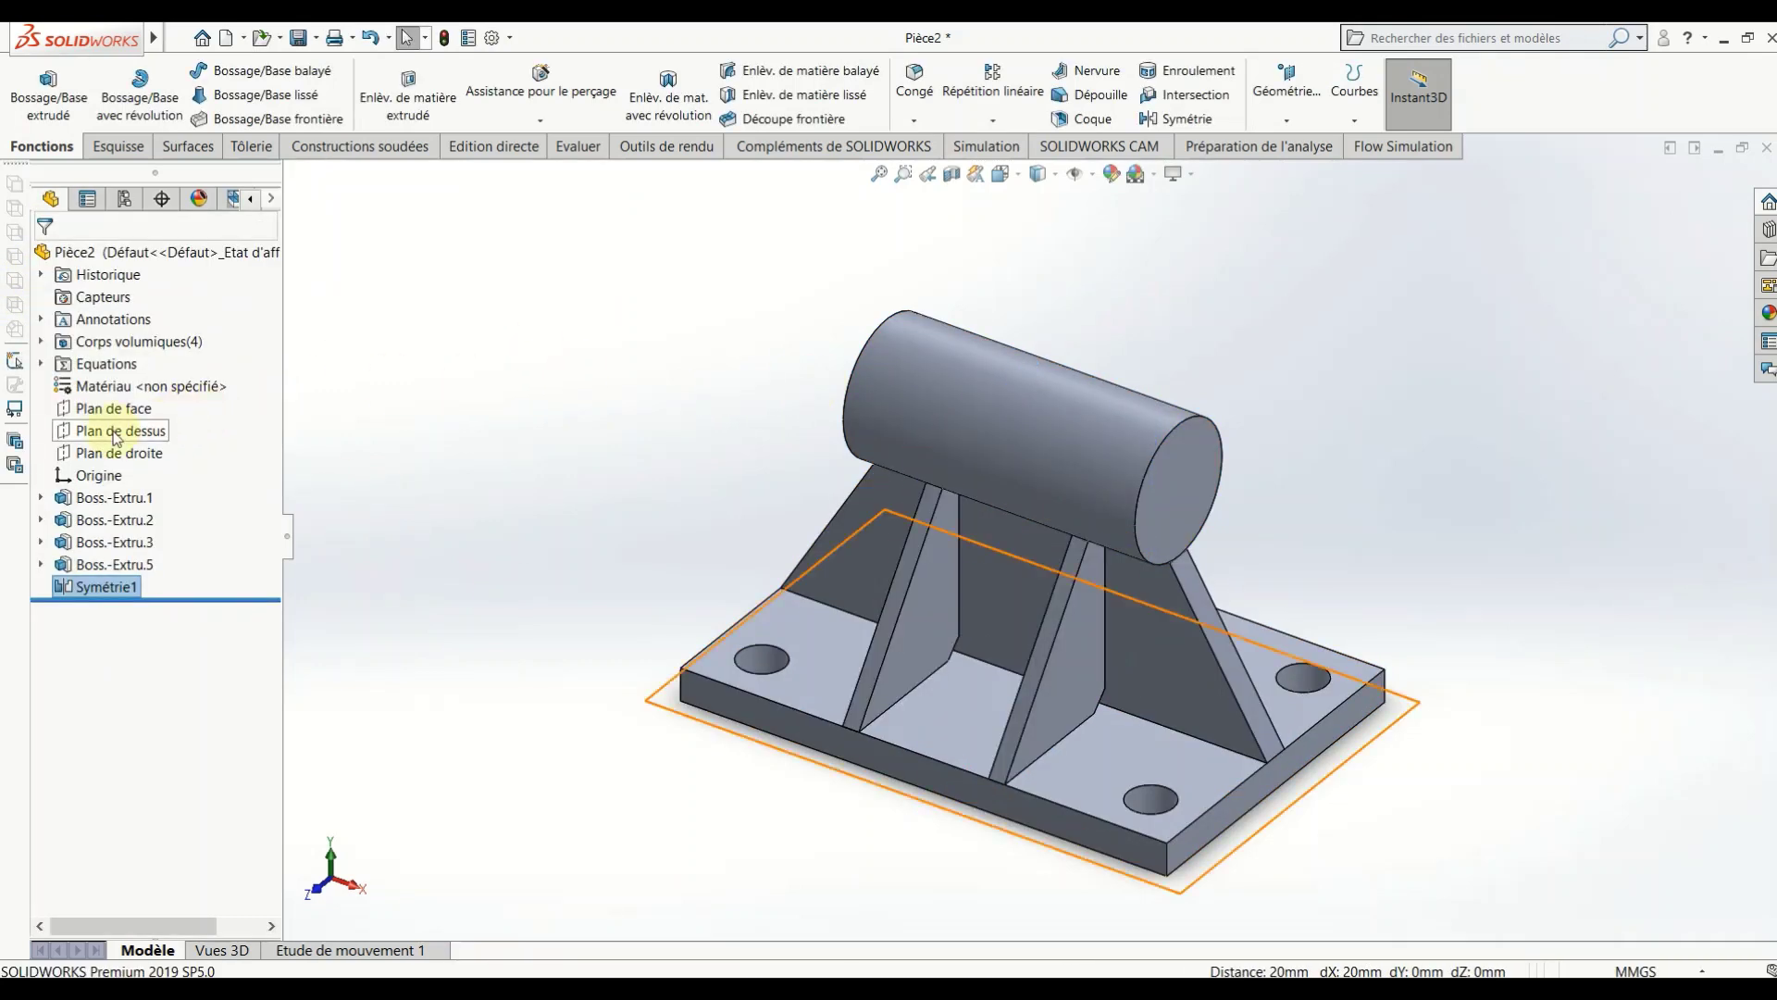
Step: Mirror both ribs across Plan de face to make four gussets
click(116, 413)
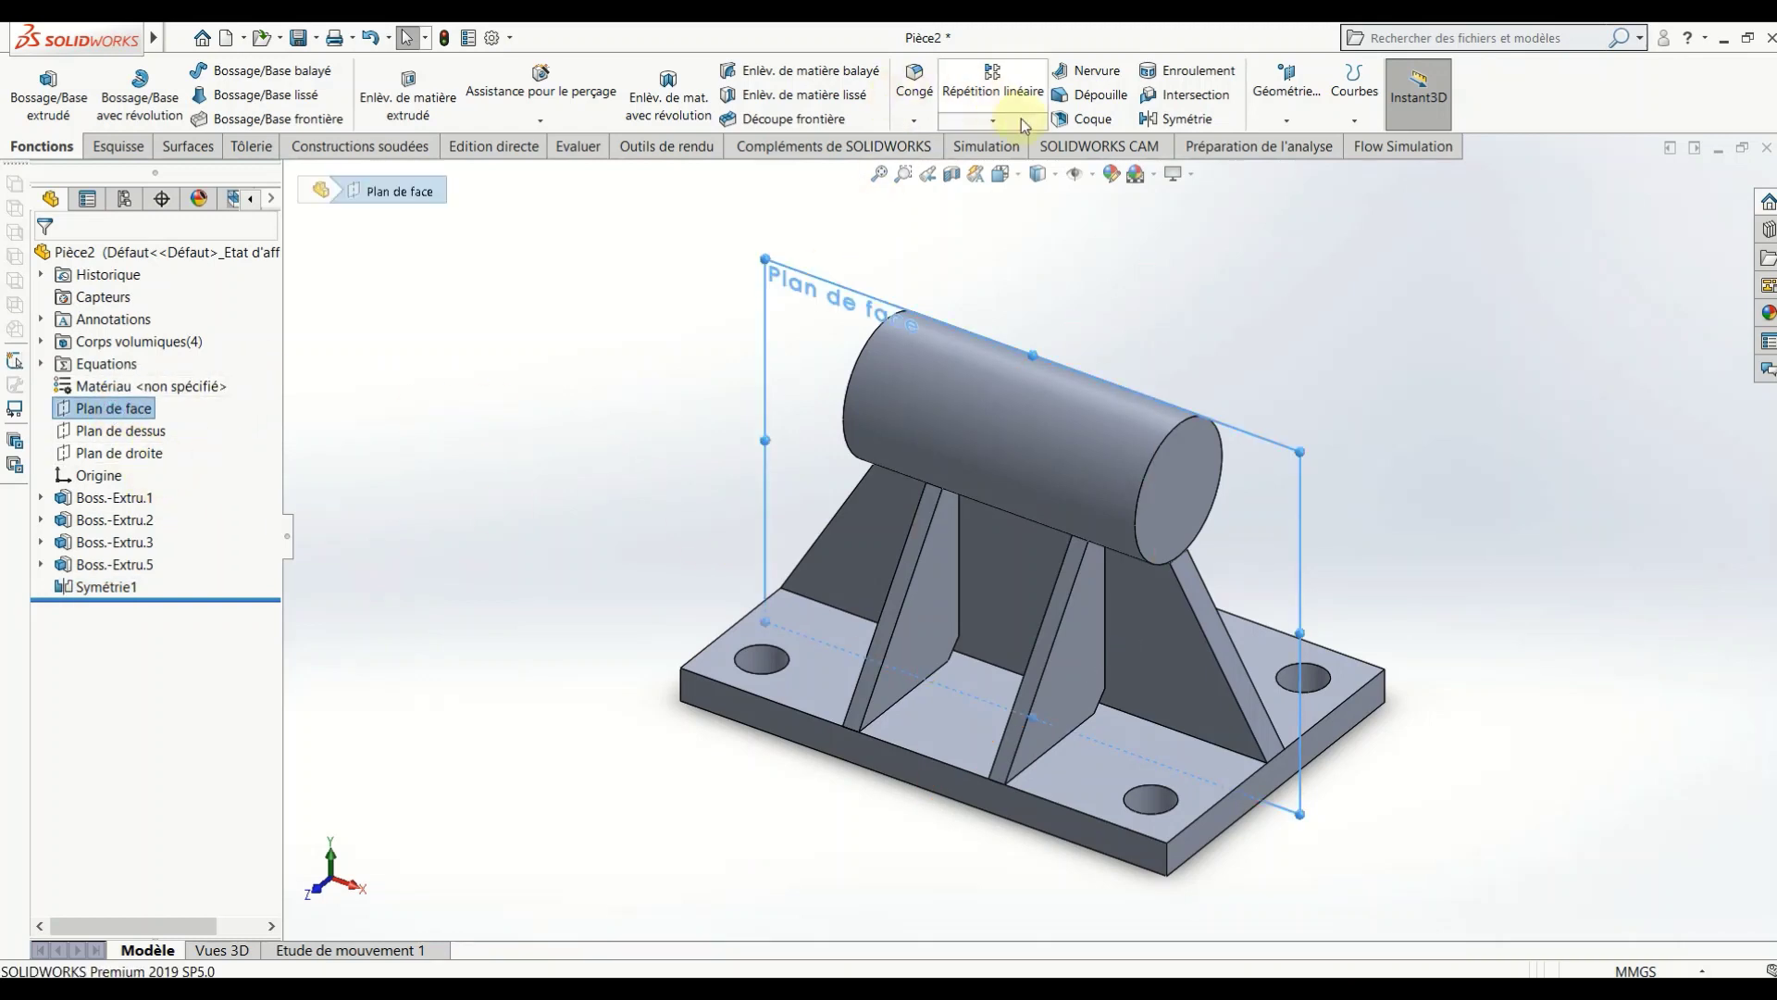
click(1176, 126)
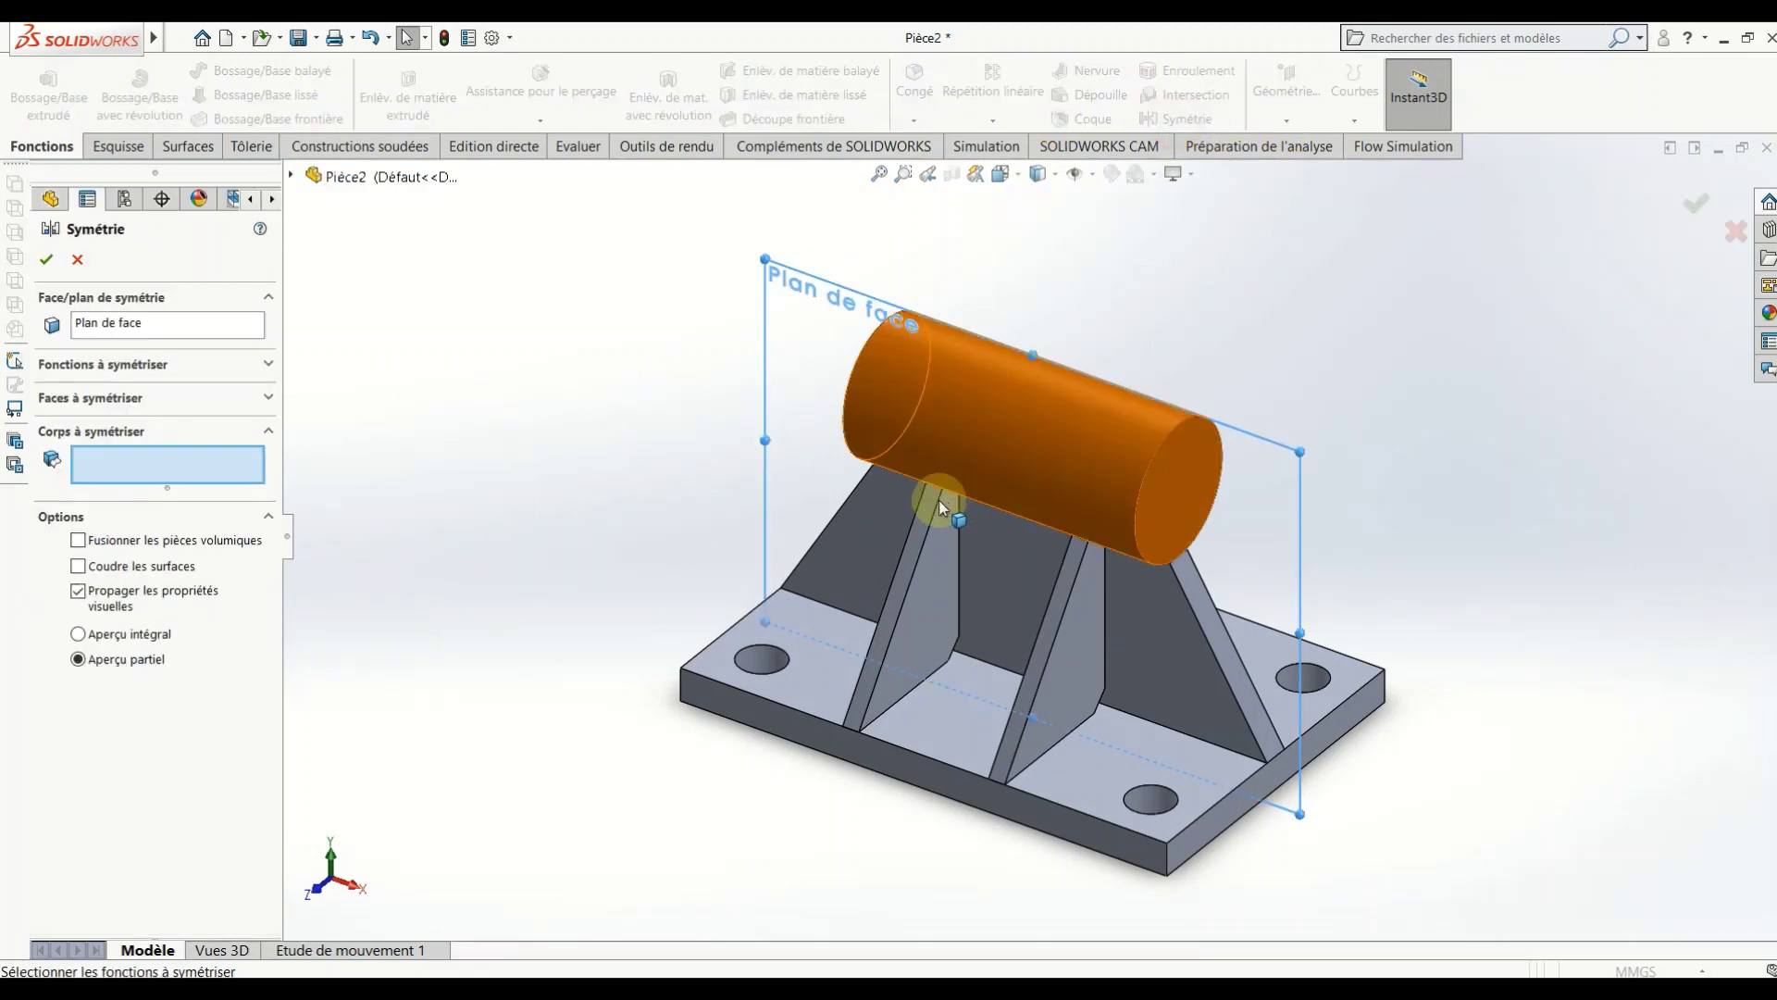
click(899, 611)
click(1094, 674)
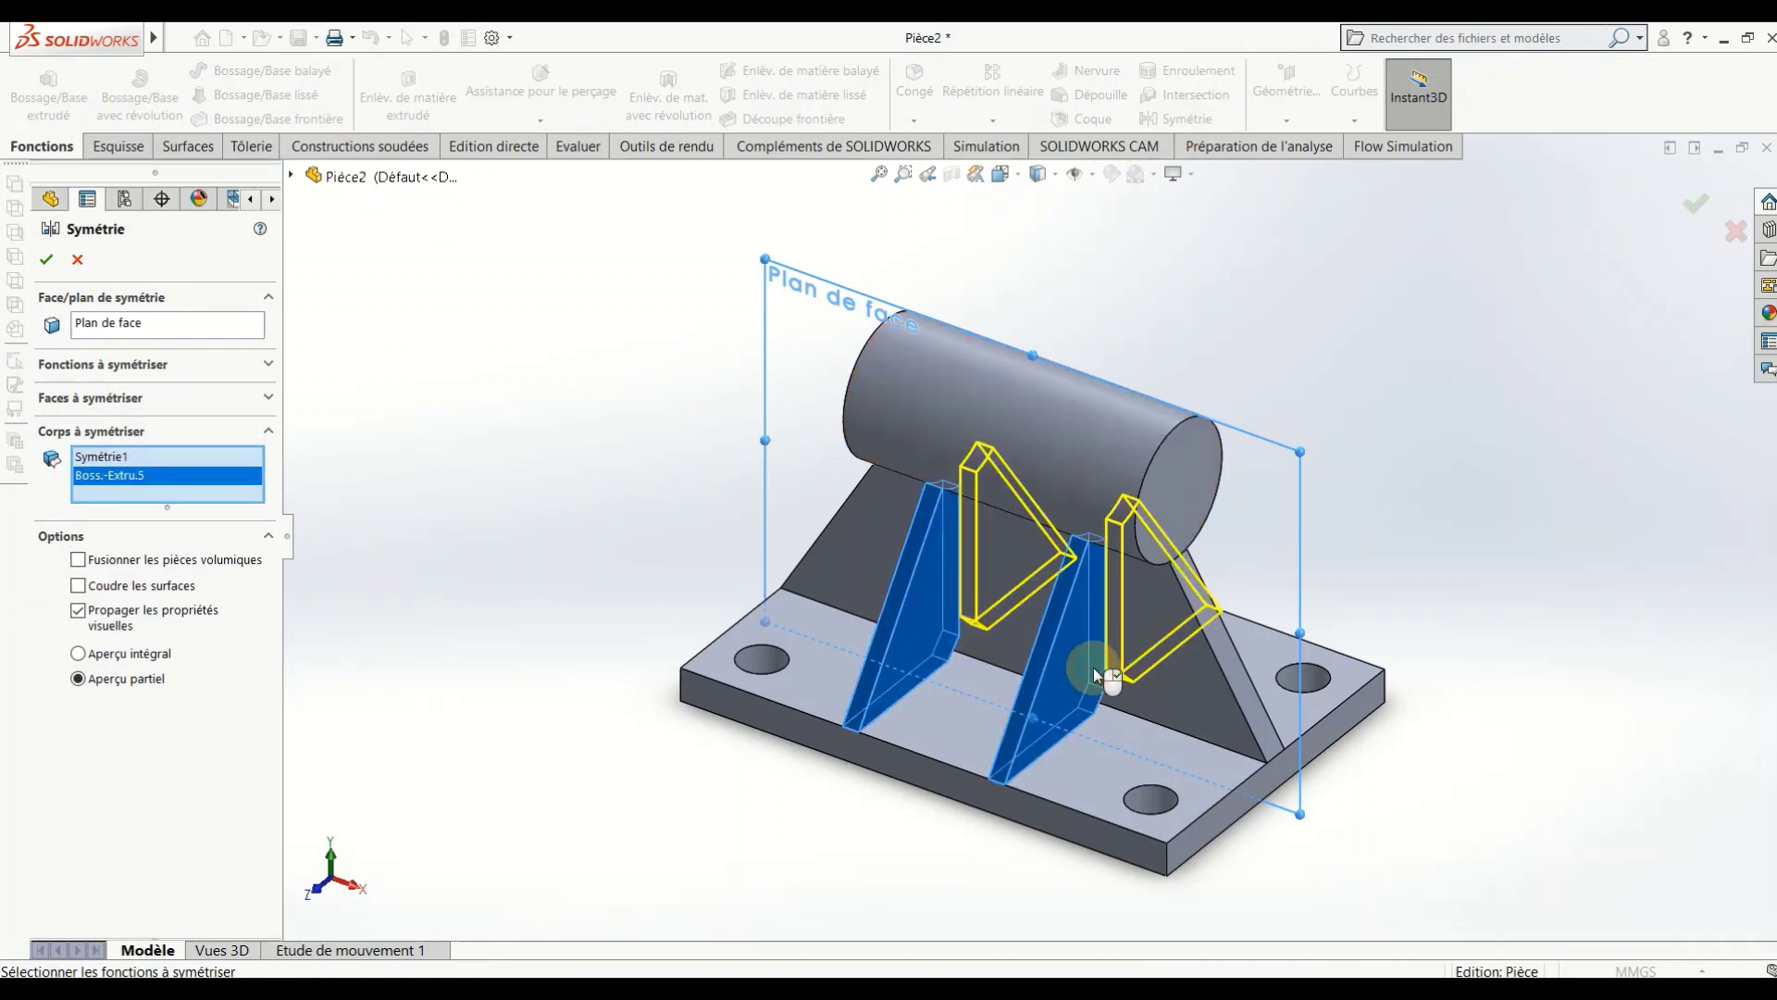
click(45, 260)
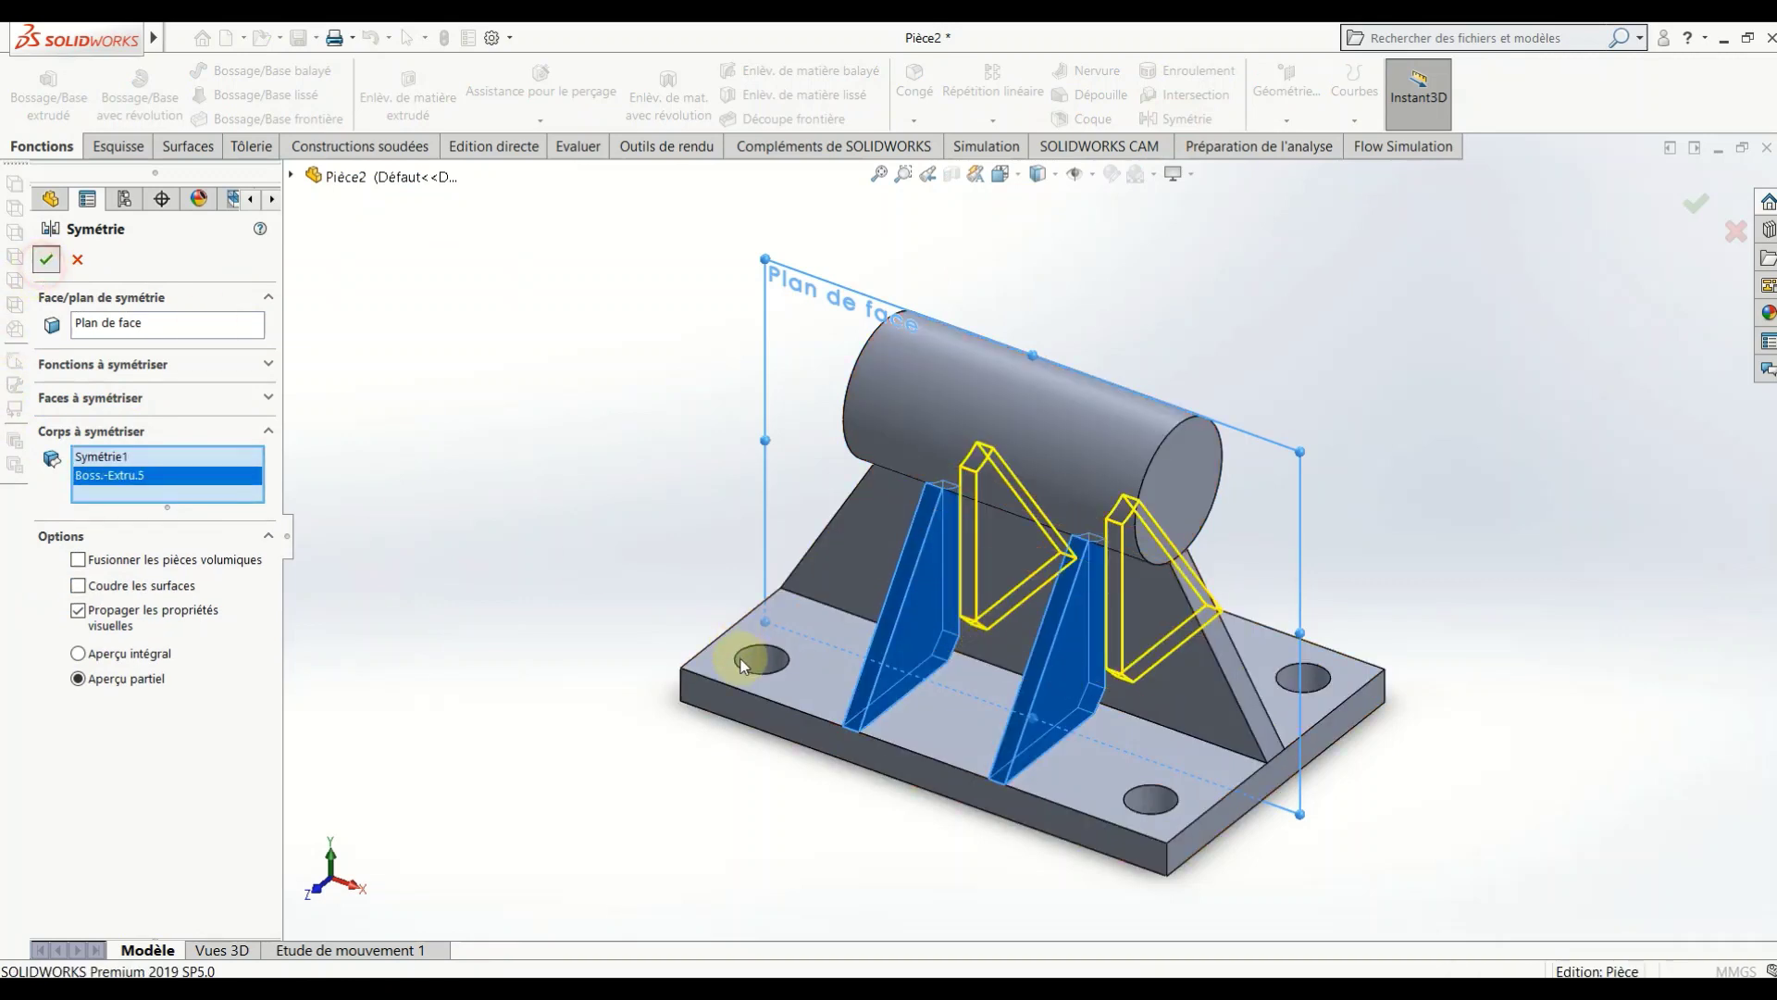
click(602, 753)
mouse_move(1079, 595)
middle_down()
mouse_move(1143, 397)
mouse_move(1070, 645)
mouse_move(1107, 561)
middle_up()
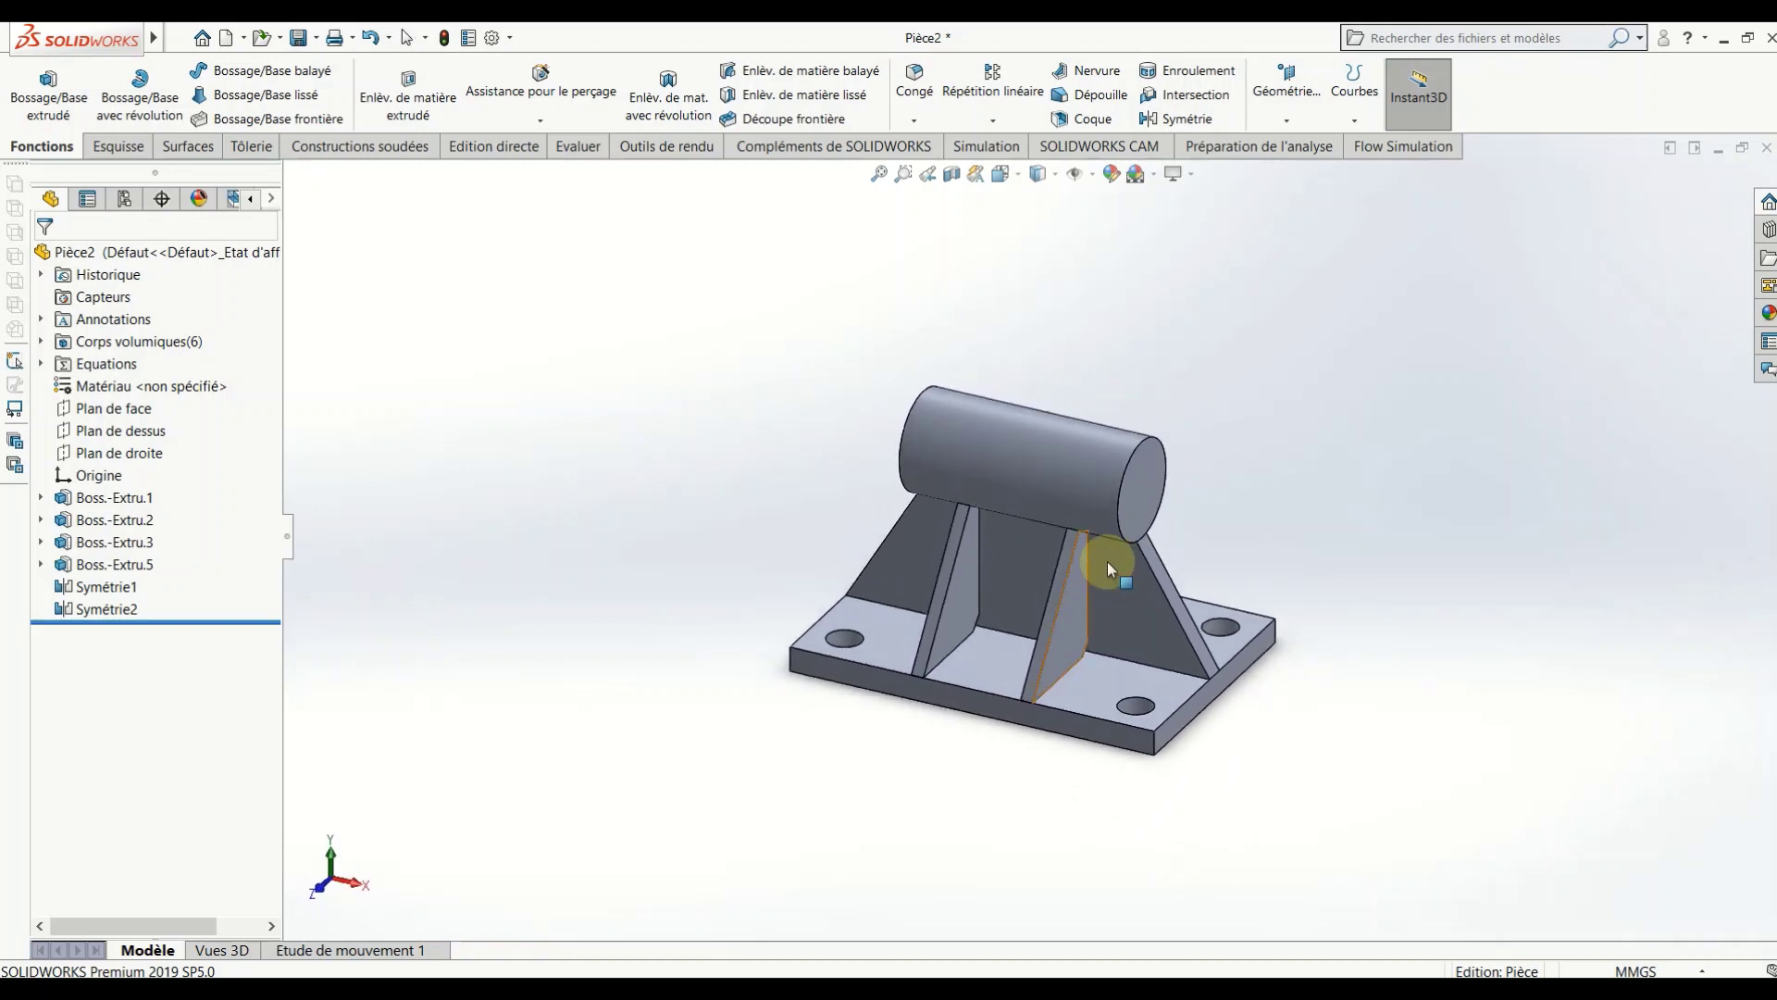
scroll(1011, 581, down, 3)
scroll(1010, 581, down, 2)
scroll(1194, 491, down, 3)
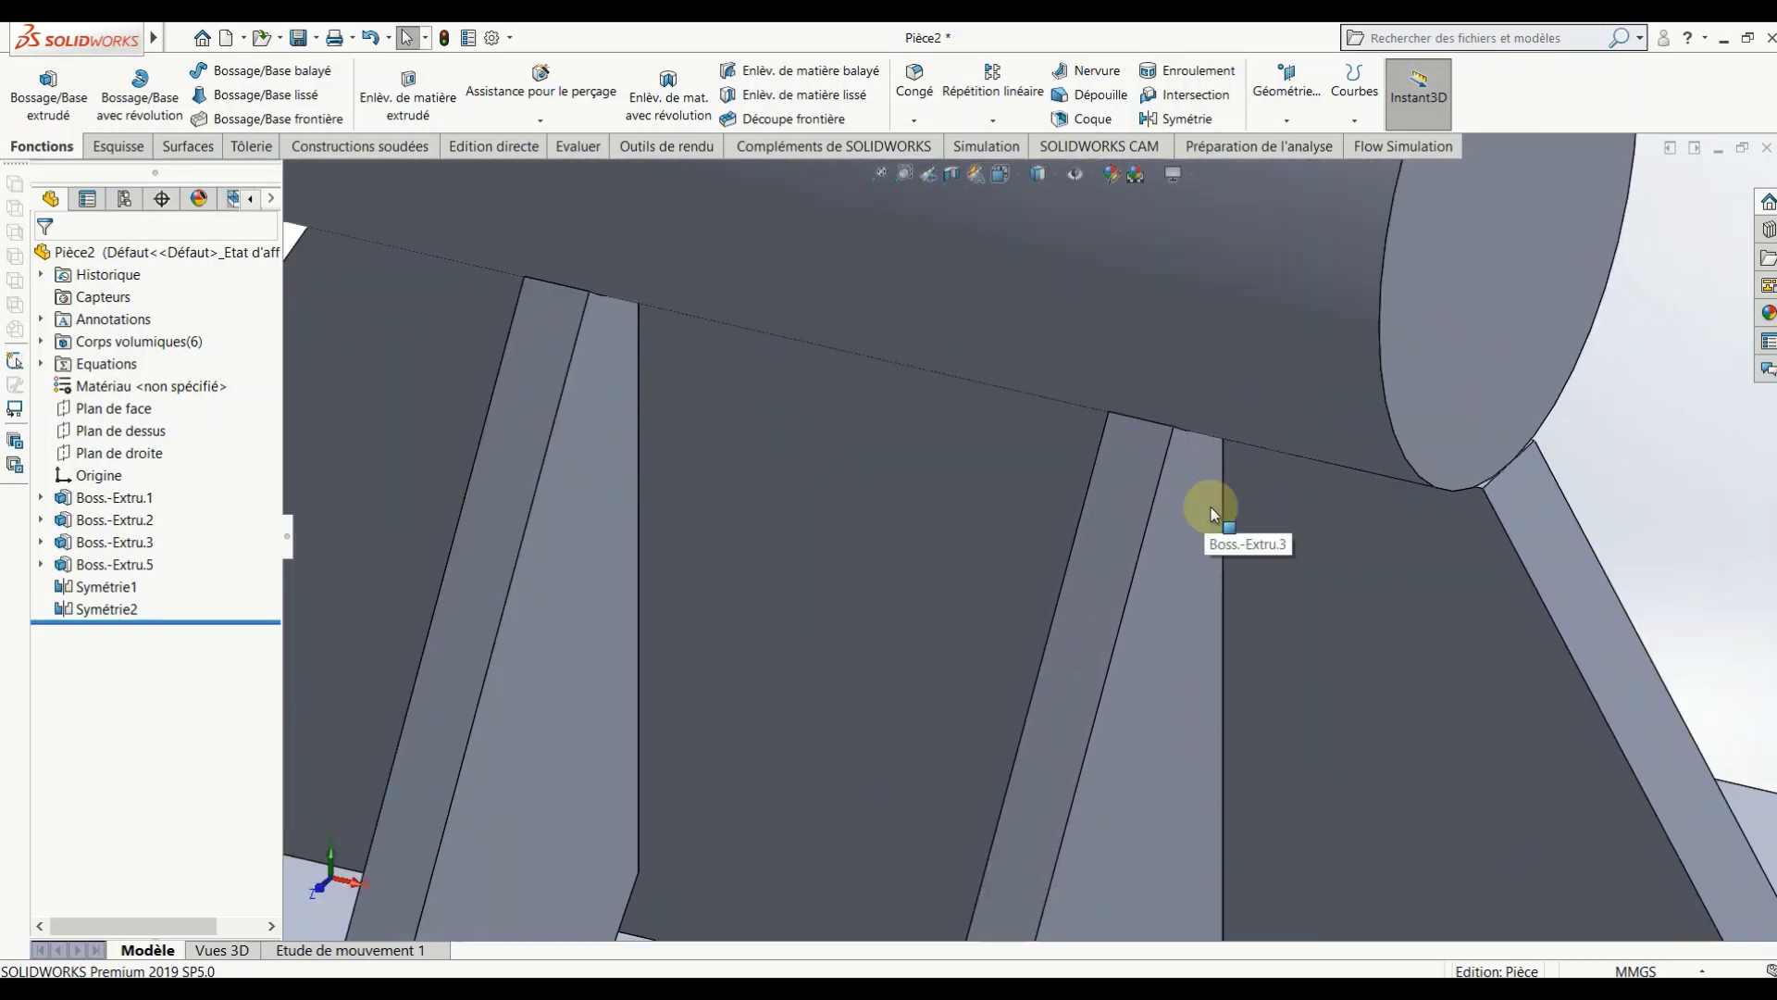
scroll(1203, 507, up, 5)
scroll(1140, 515, down, 2)
scroll(1141, 515, up, 2)
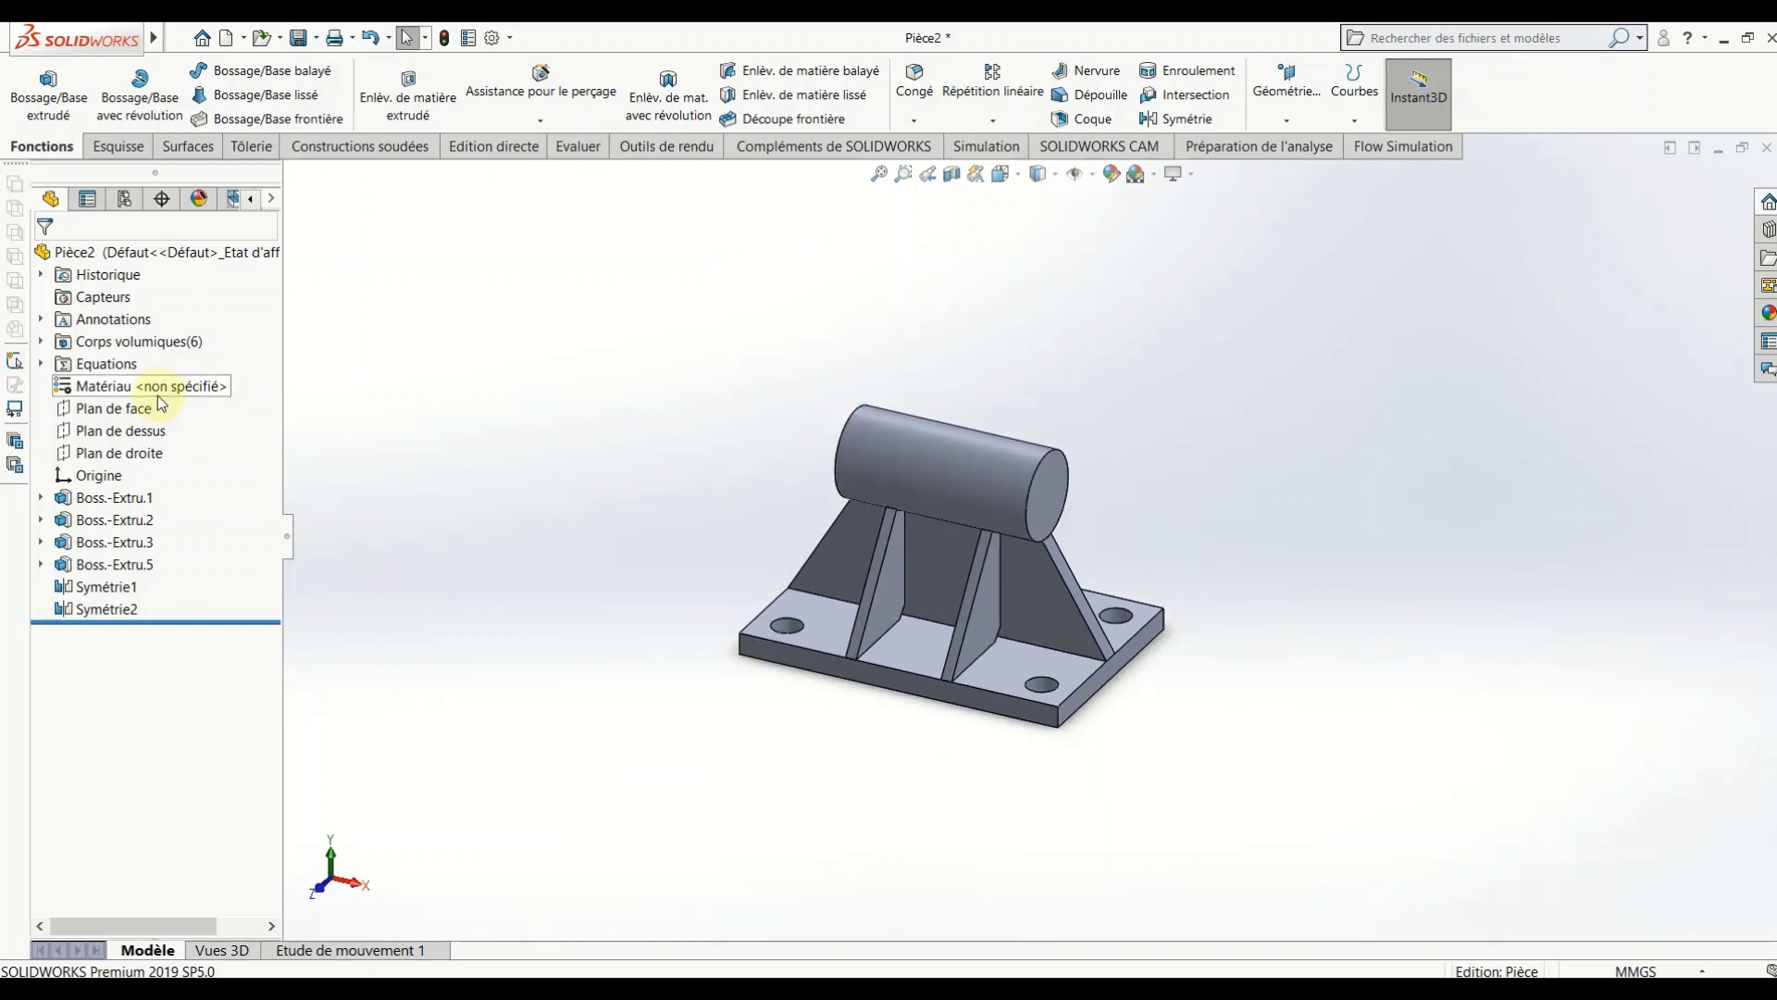
Step: Apply 1.0037 (S235JR) from DIN Acier (construction) as the part's material
right_click(176, 386)
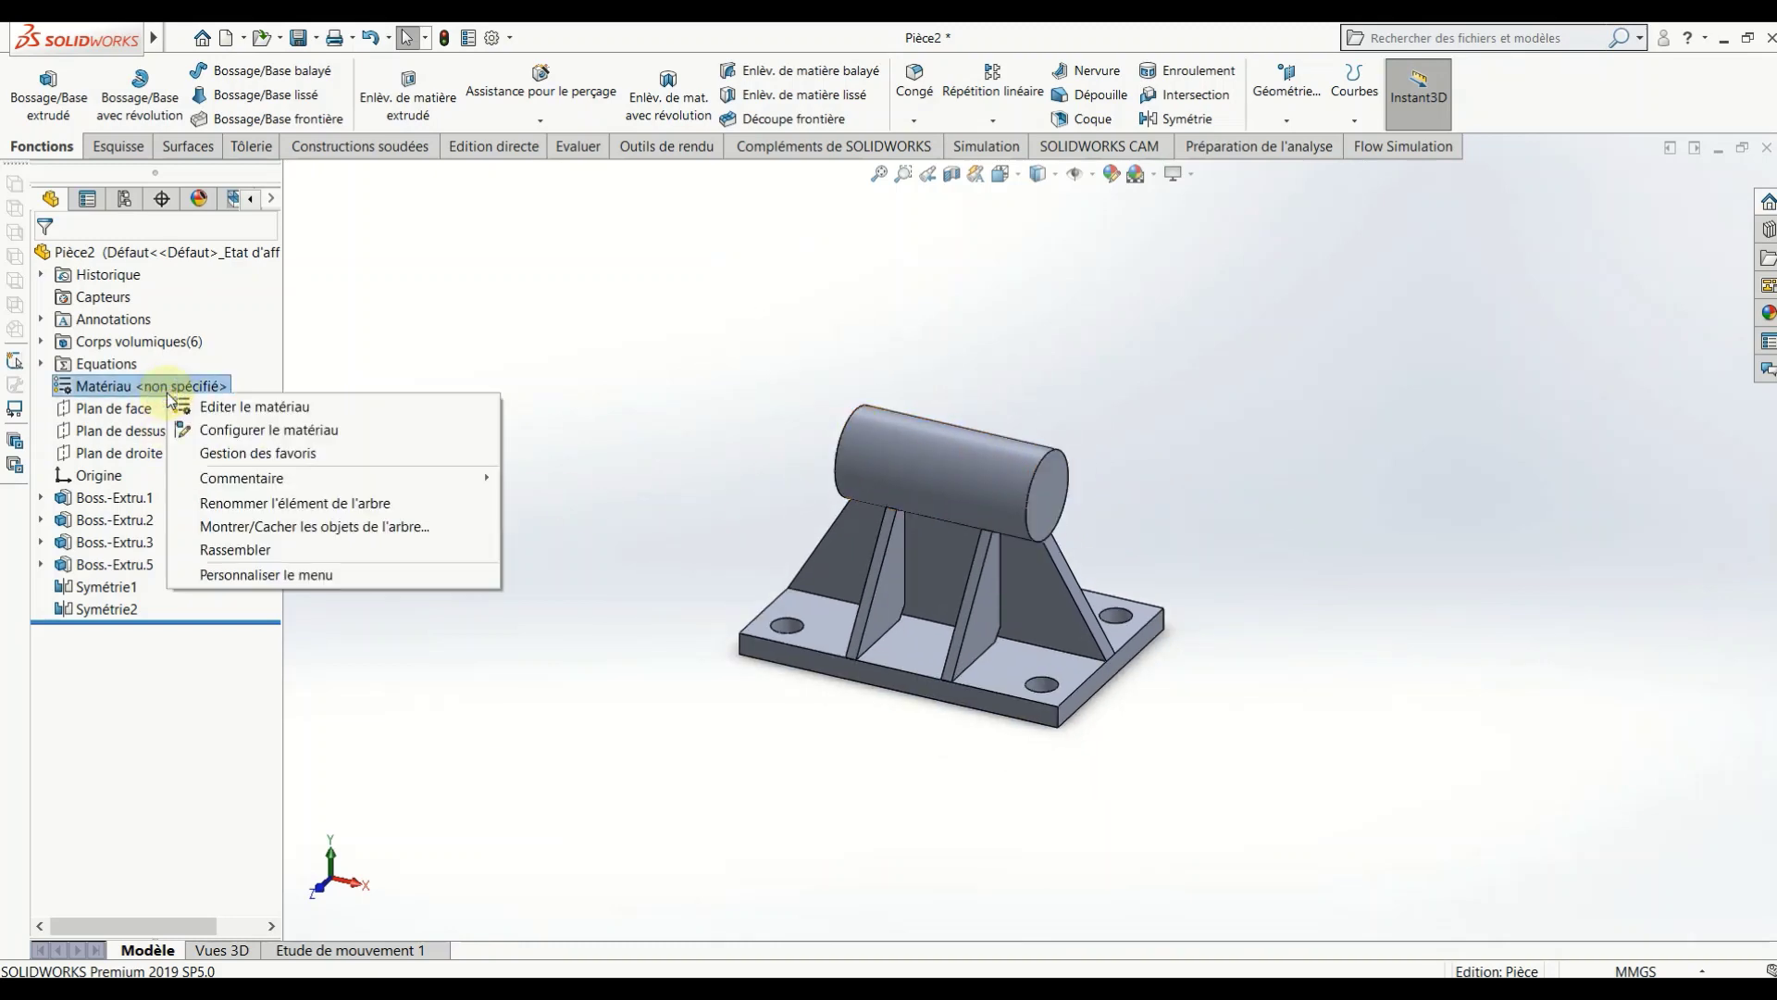
click(237, 404)
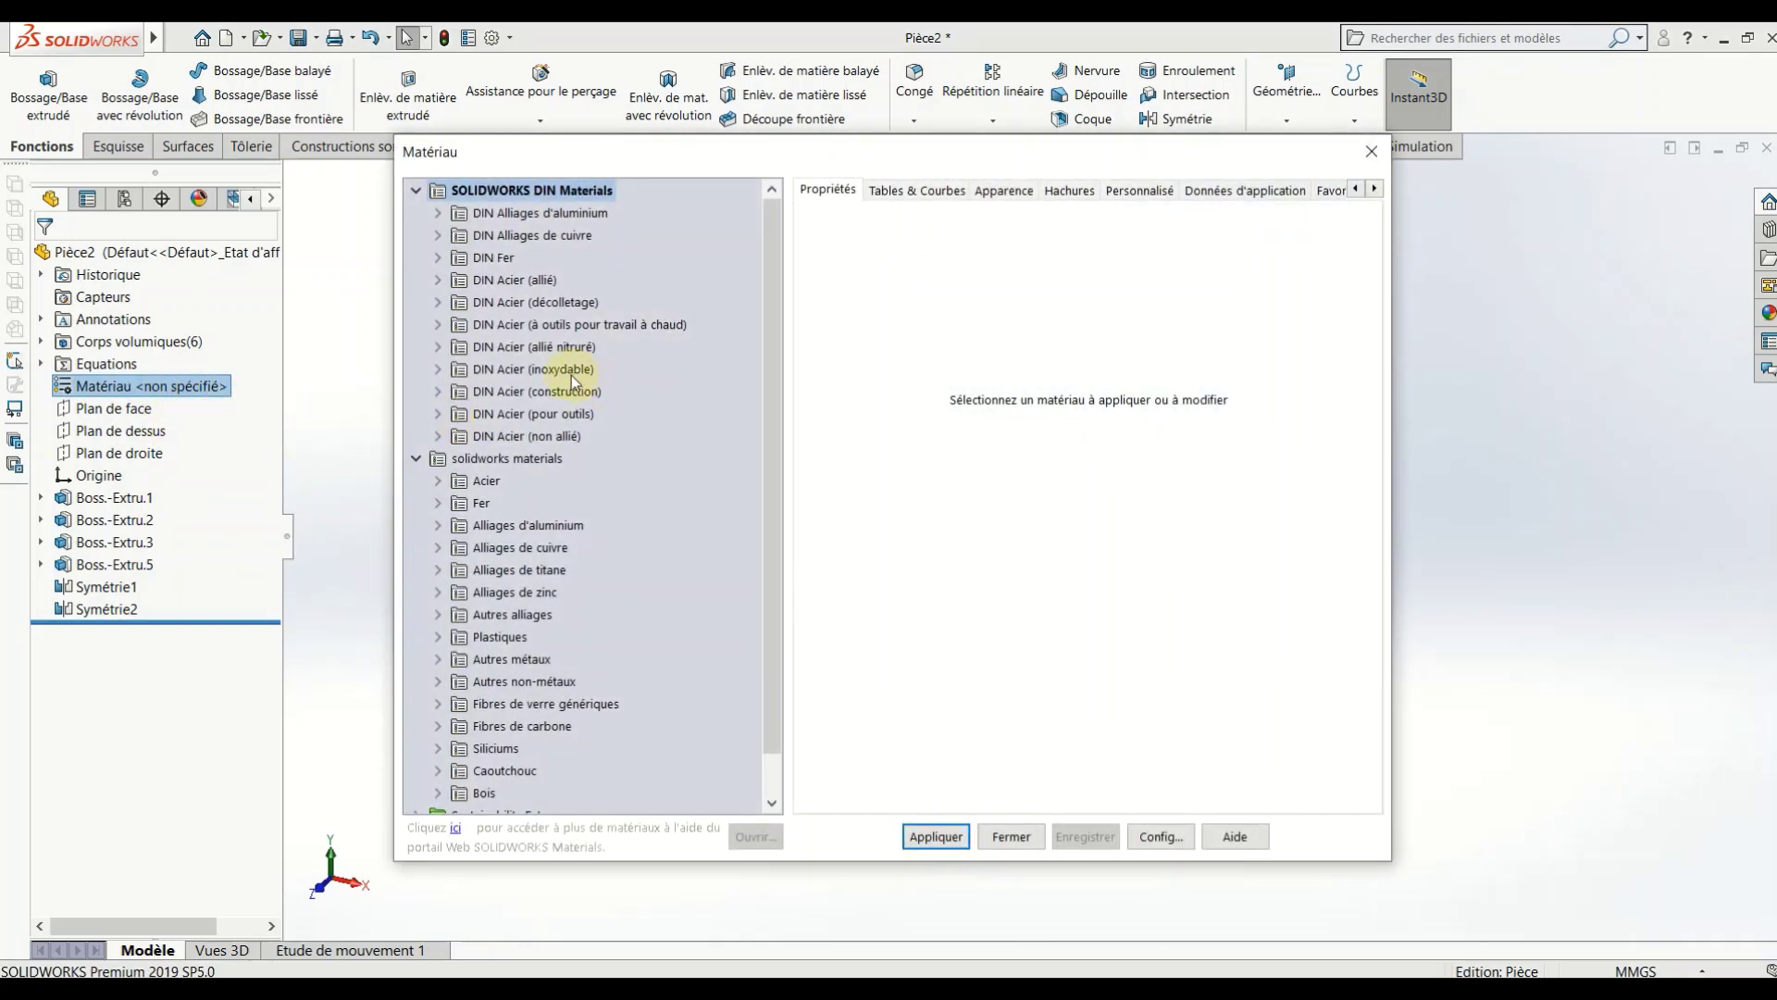
click(437, 393)
click(538, 258)
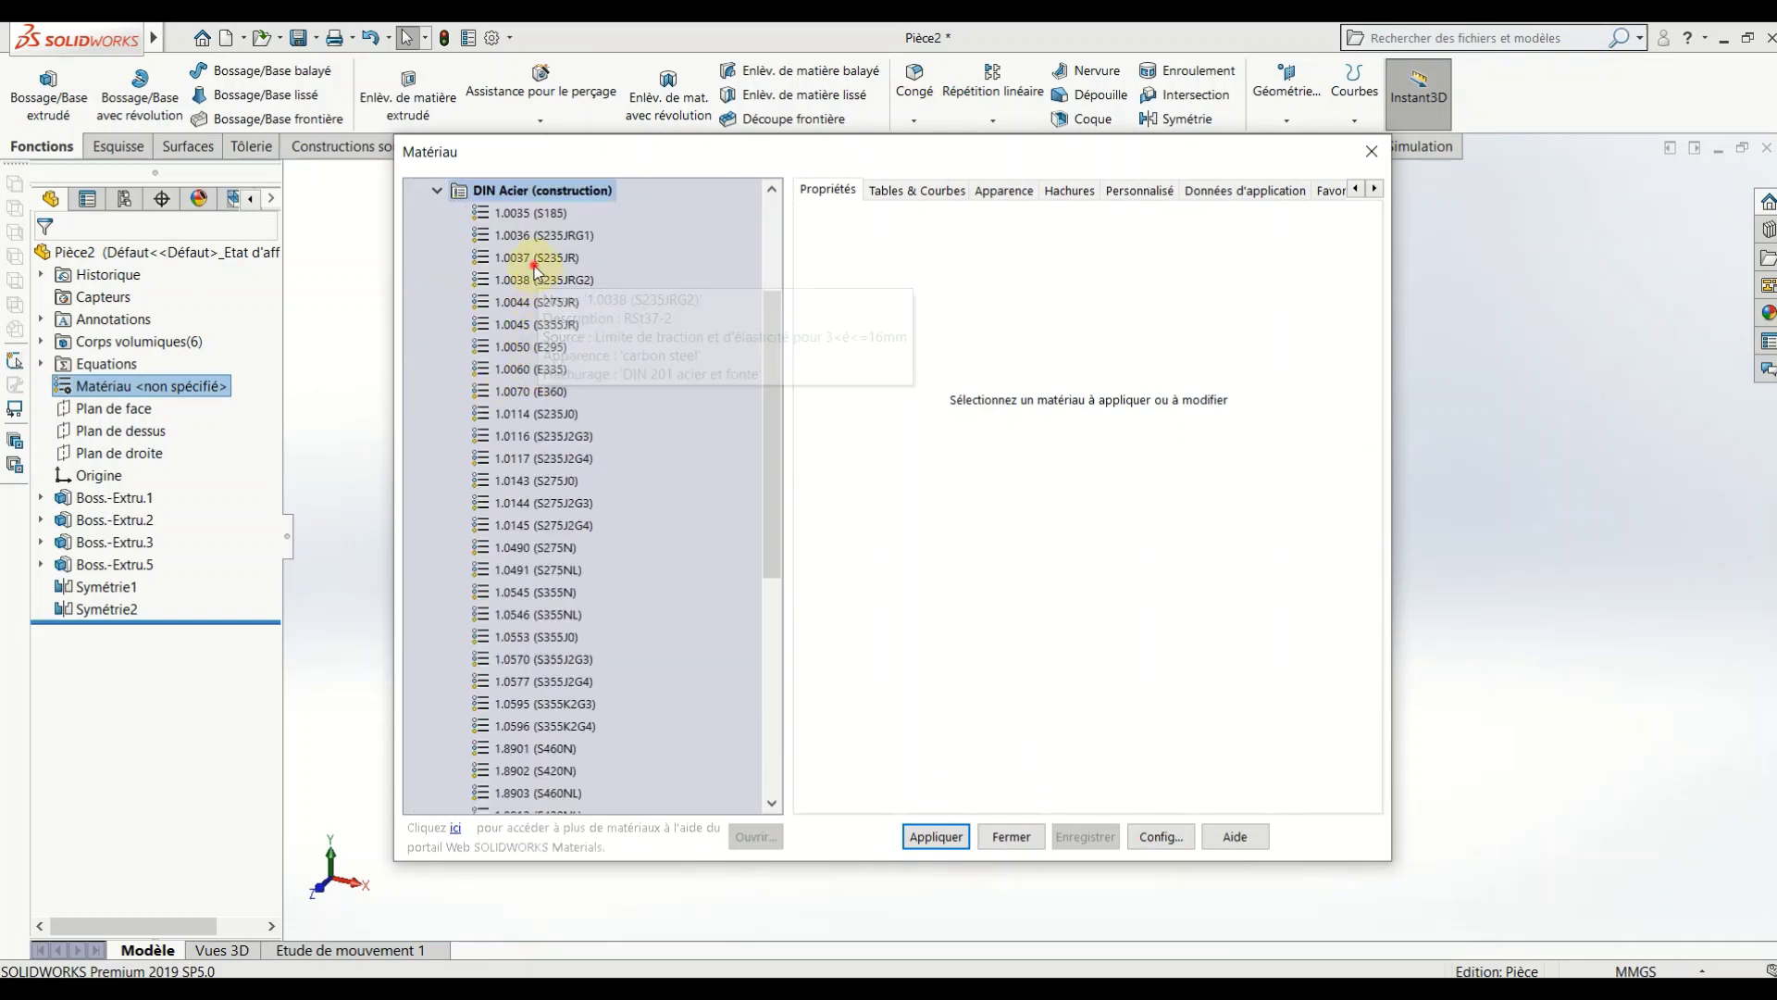
click(930, 835)
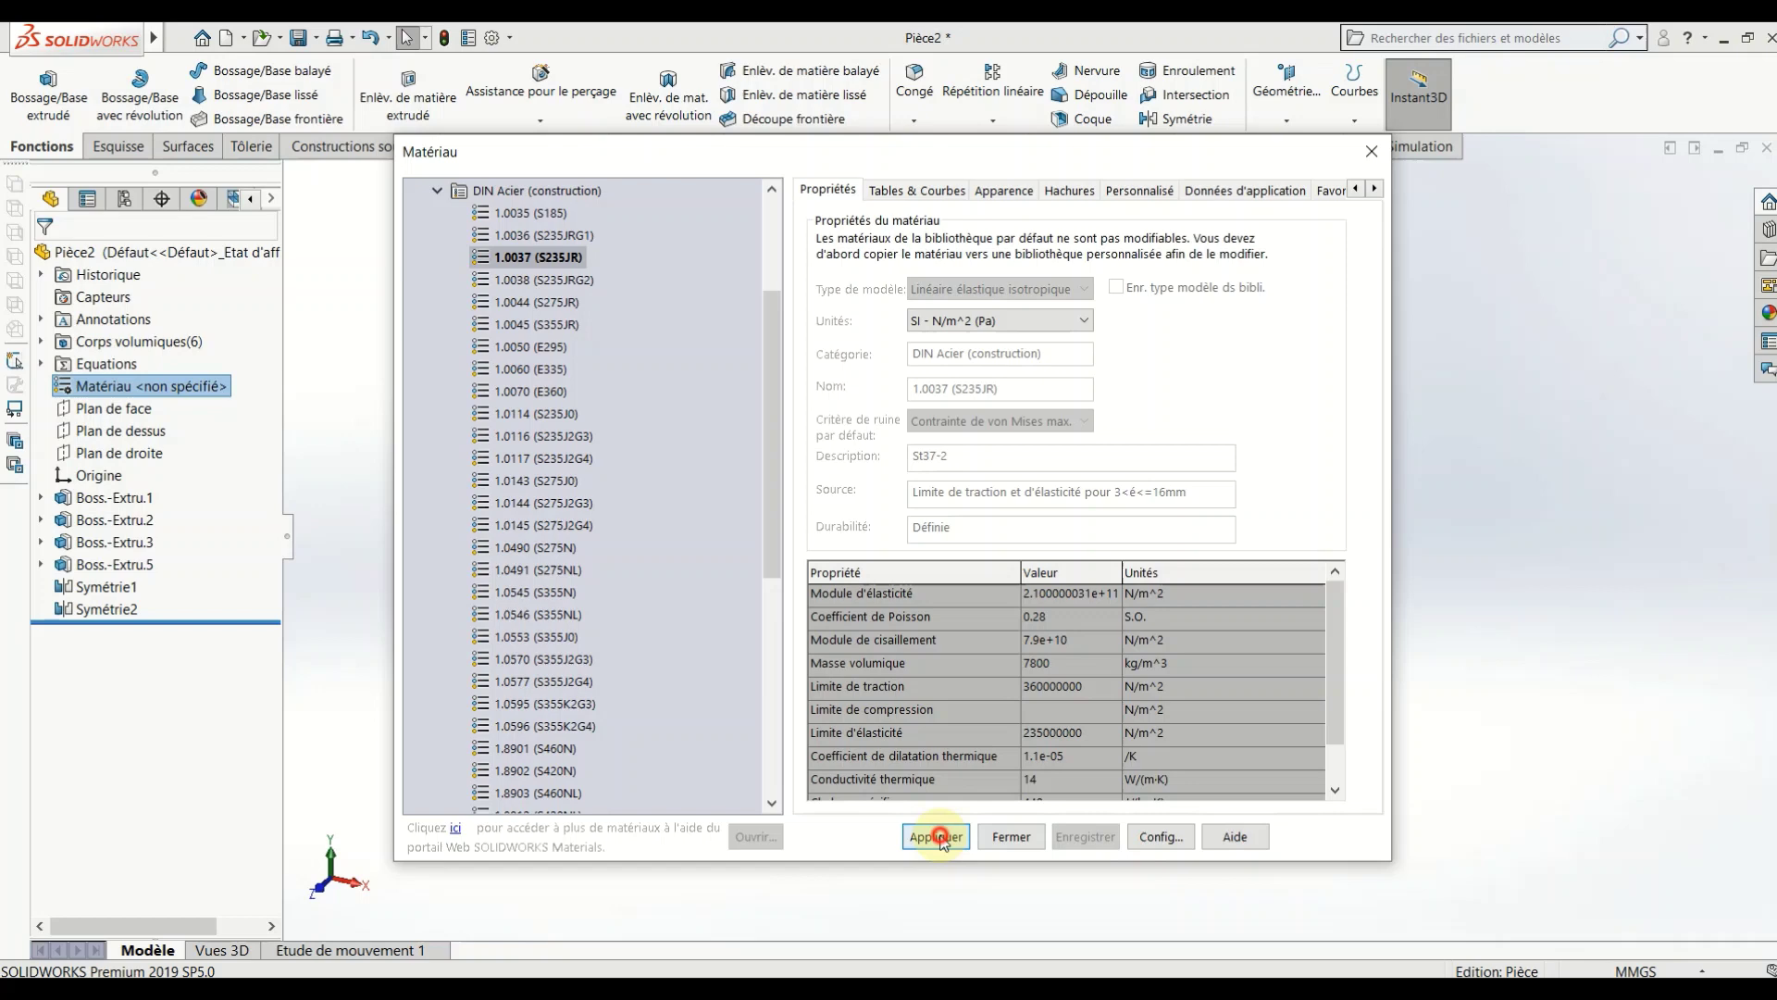
click(1007, 838)
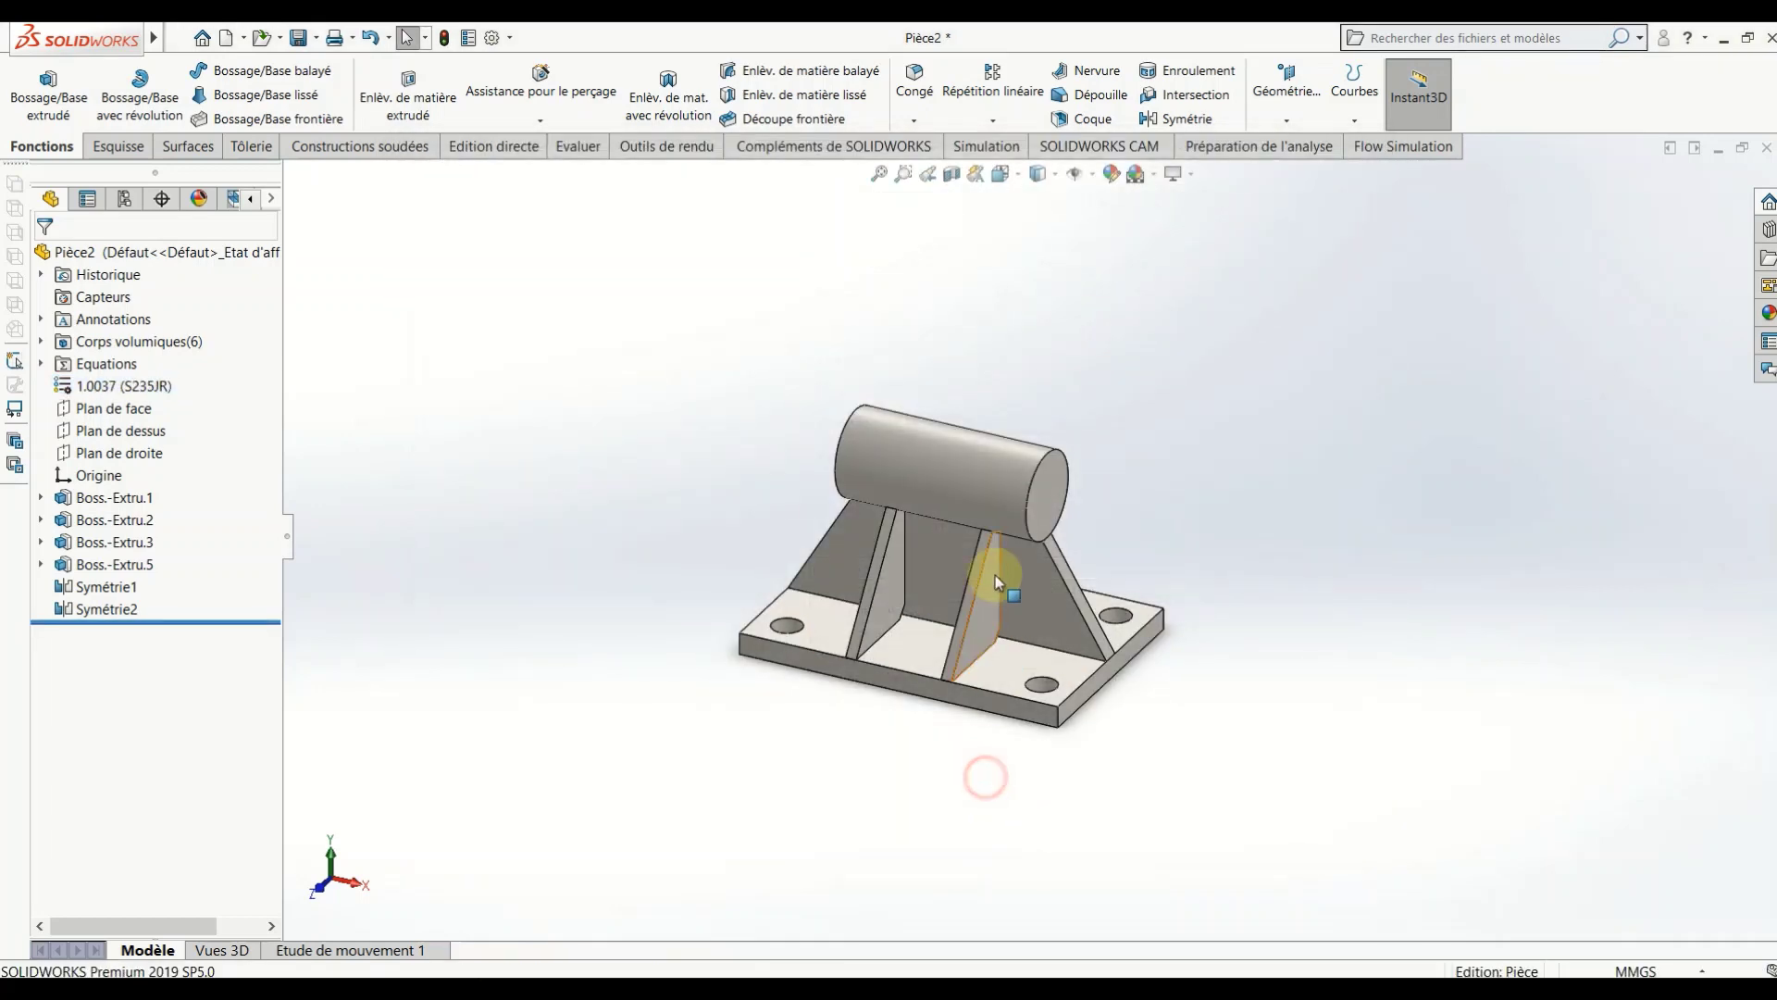
Step: Turn on weld bead display from the Constructions soudées visibility options
click(353, 151)
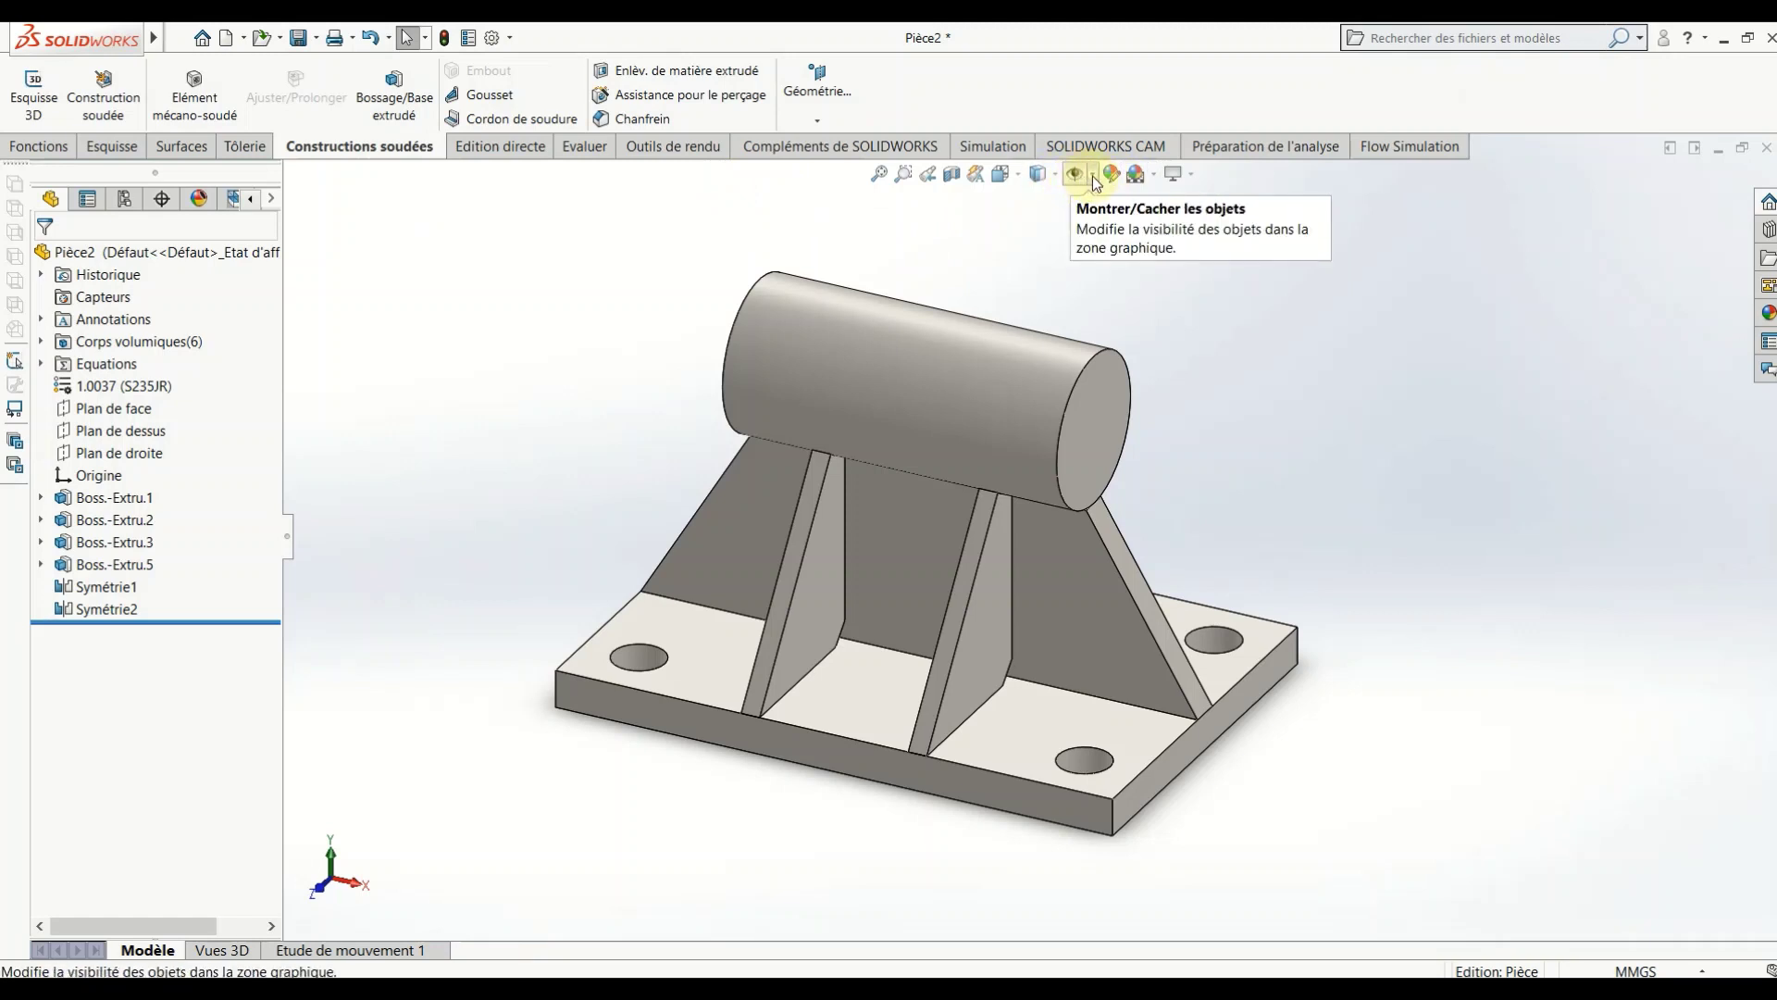
click(1093, 176)
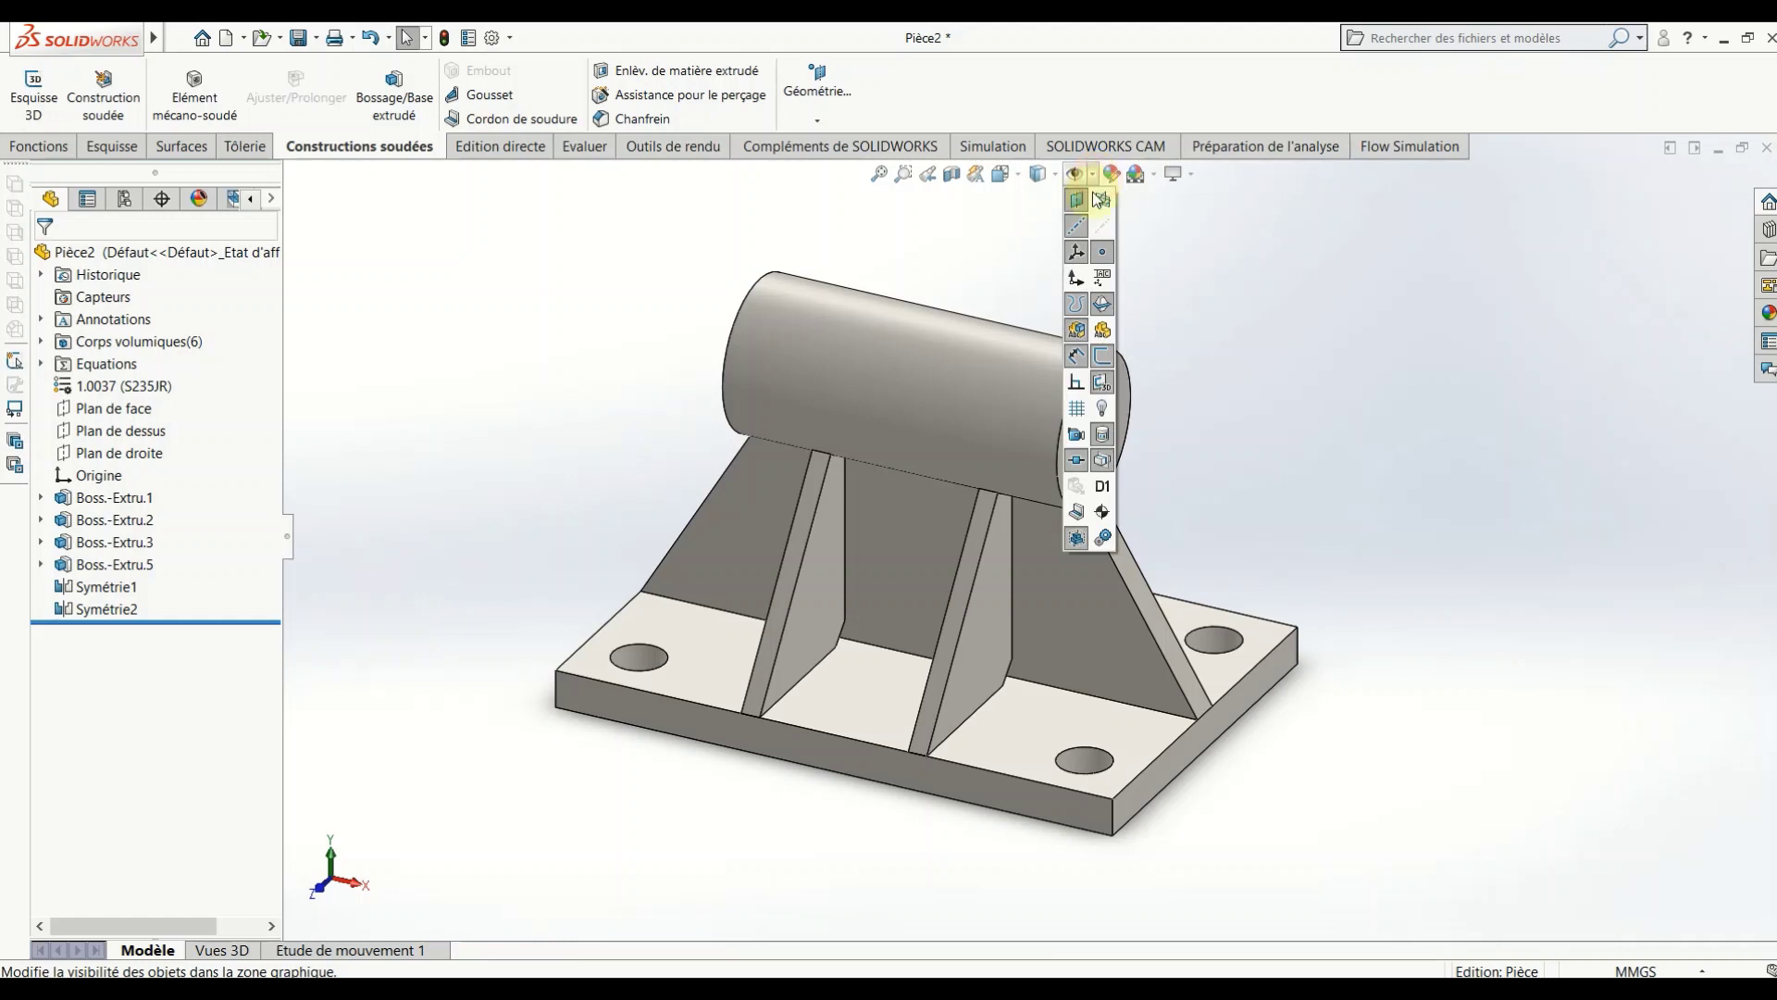
click(1077, 513)
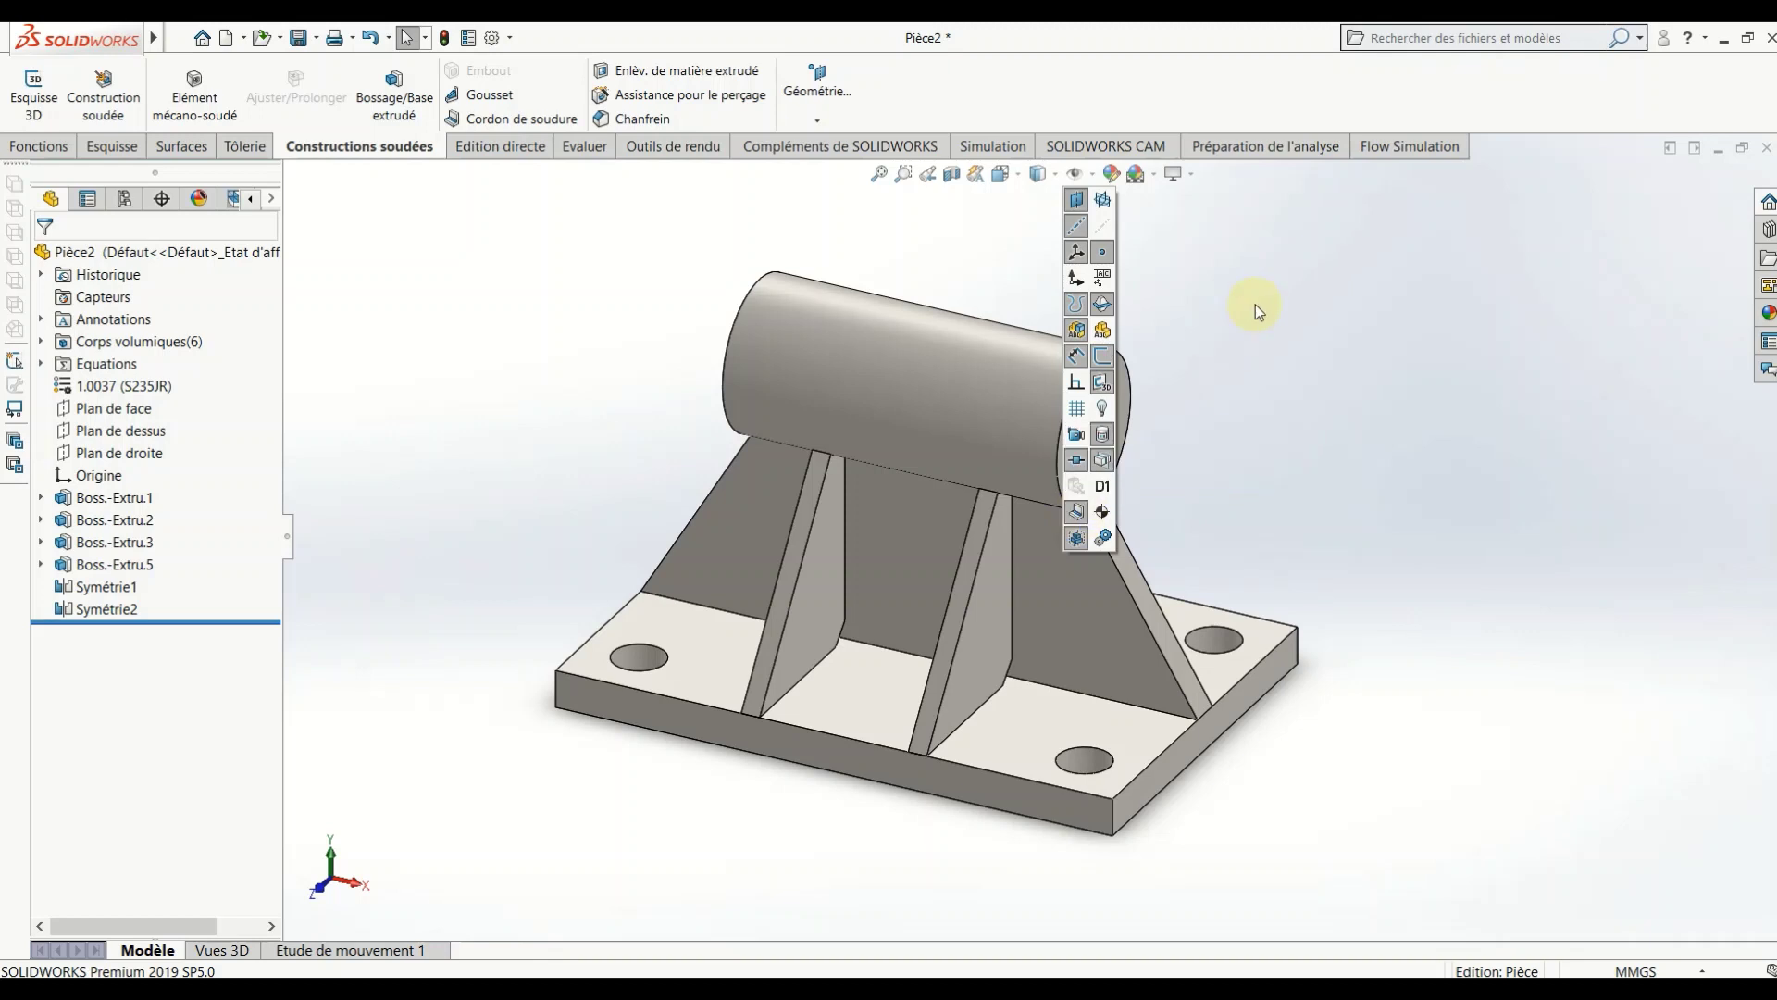
click(1103, 200)
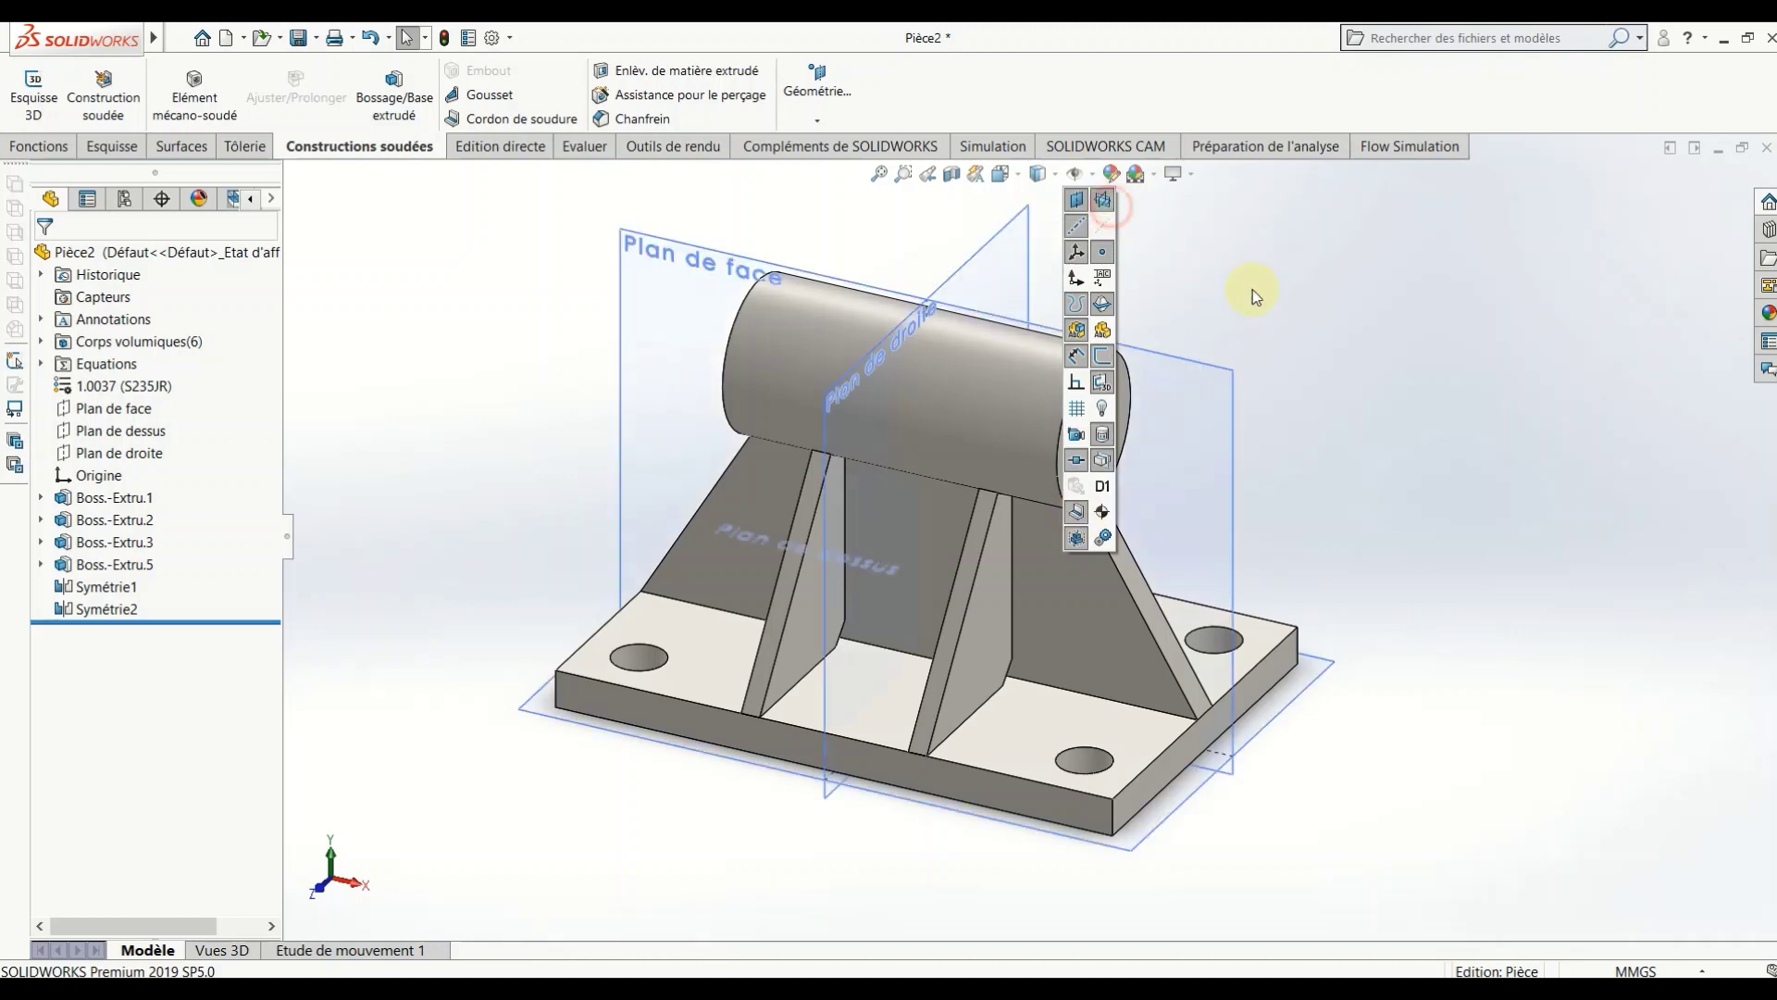
click(1102, 202)
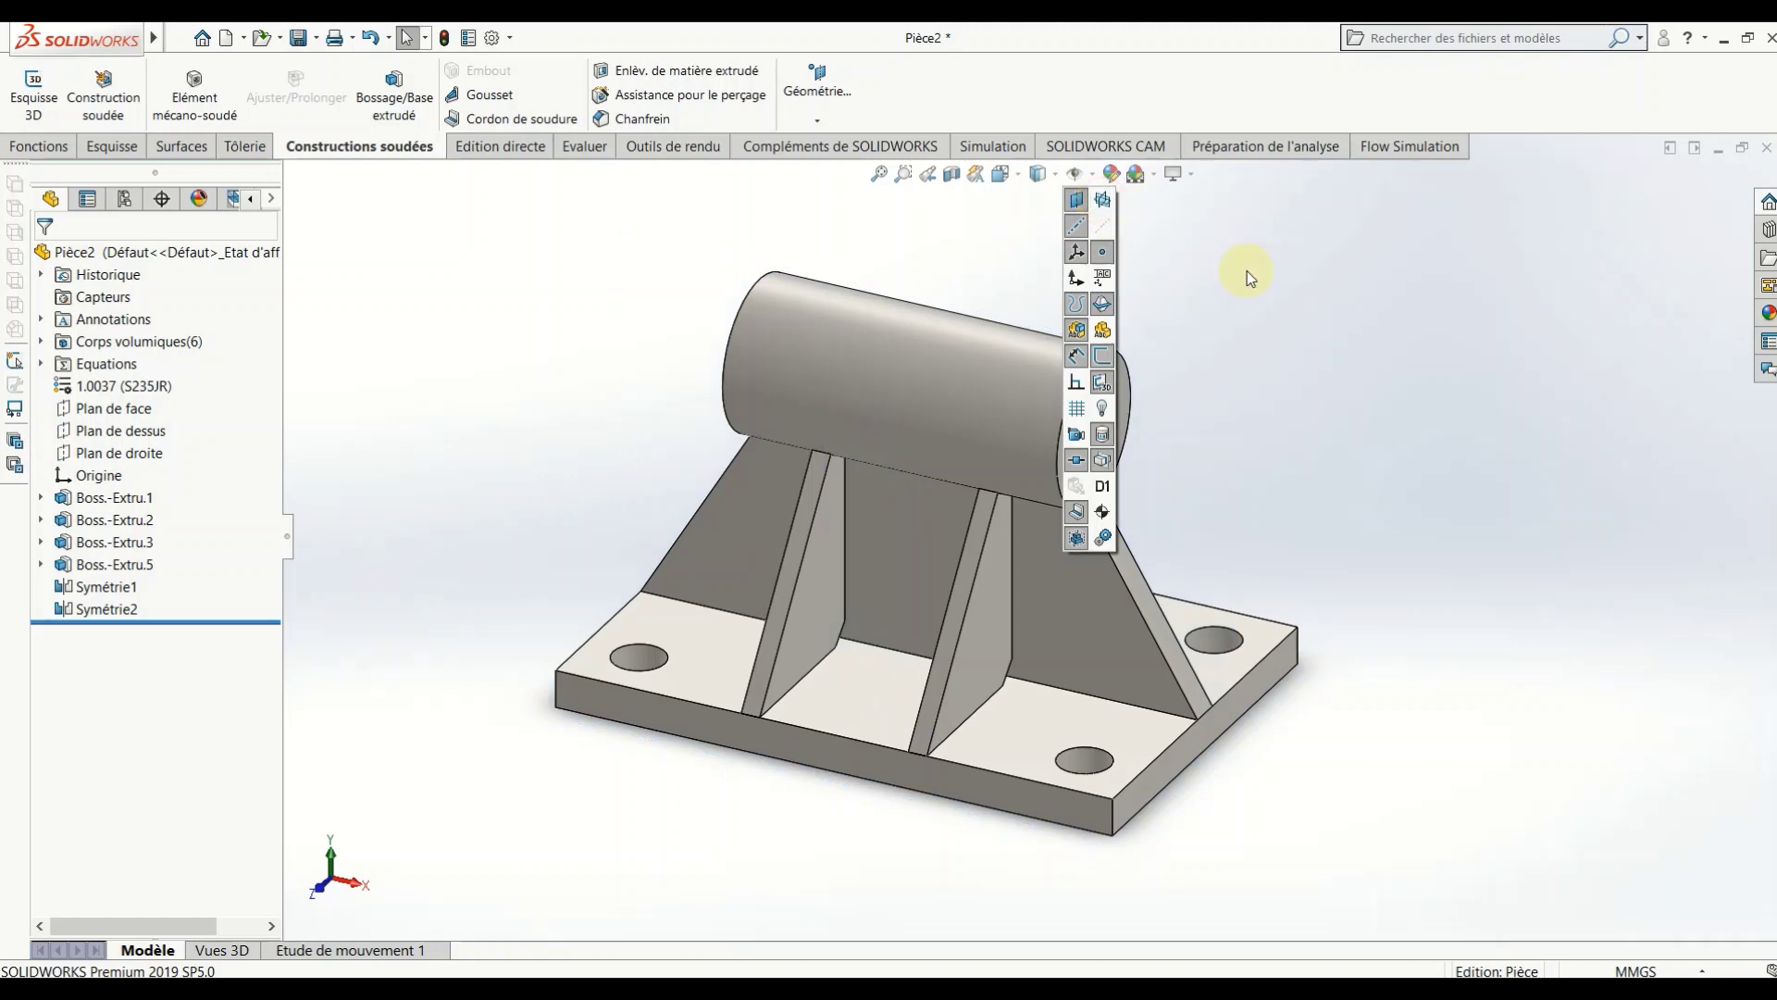
click(1288, 385)
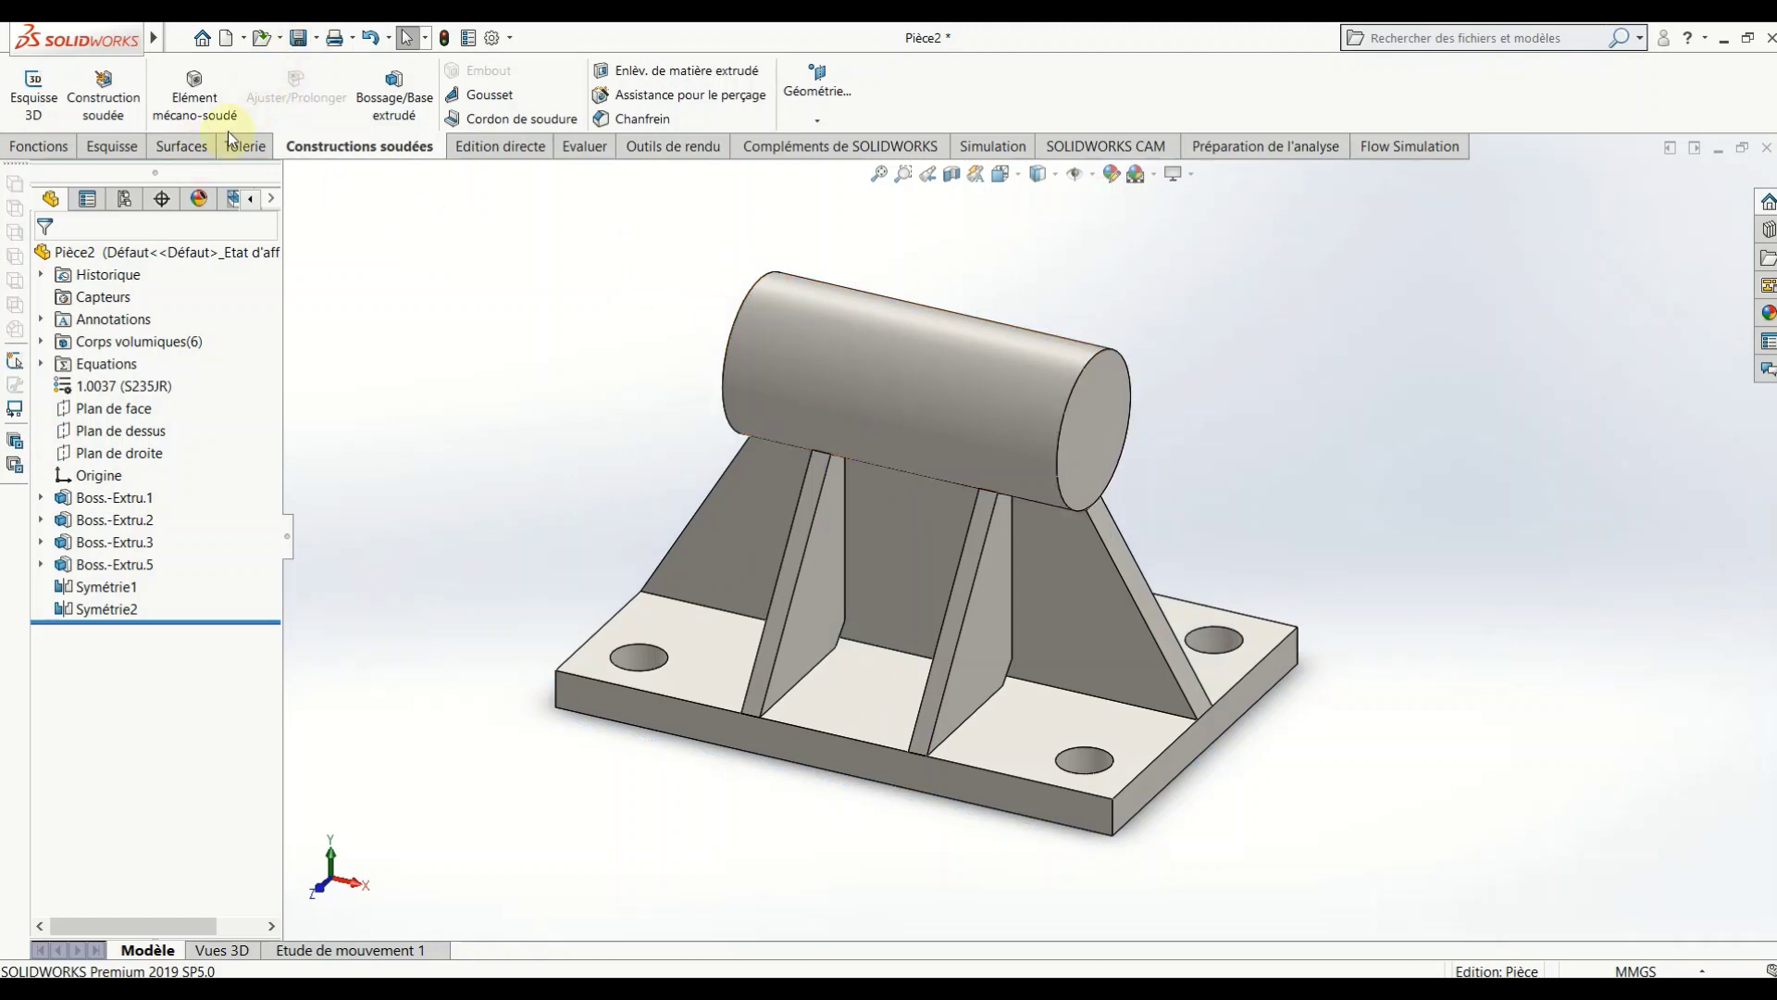
click(506, 122)
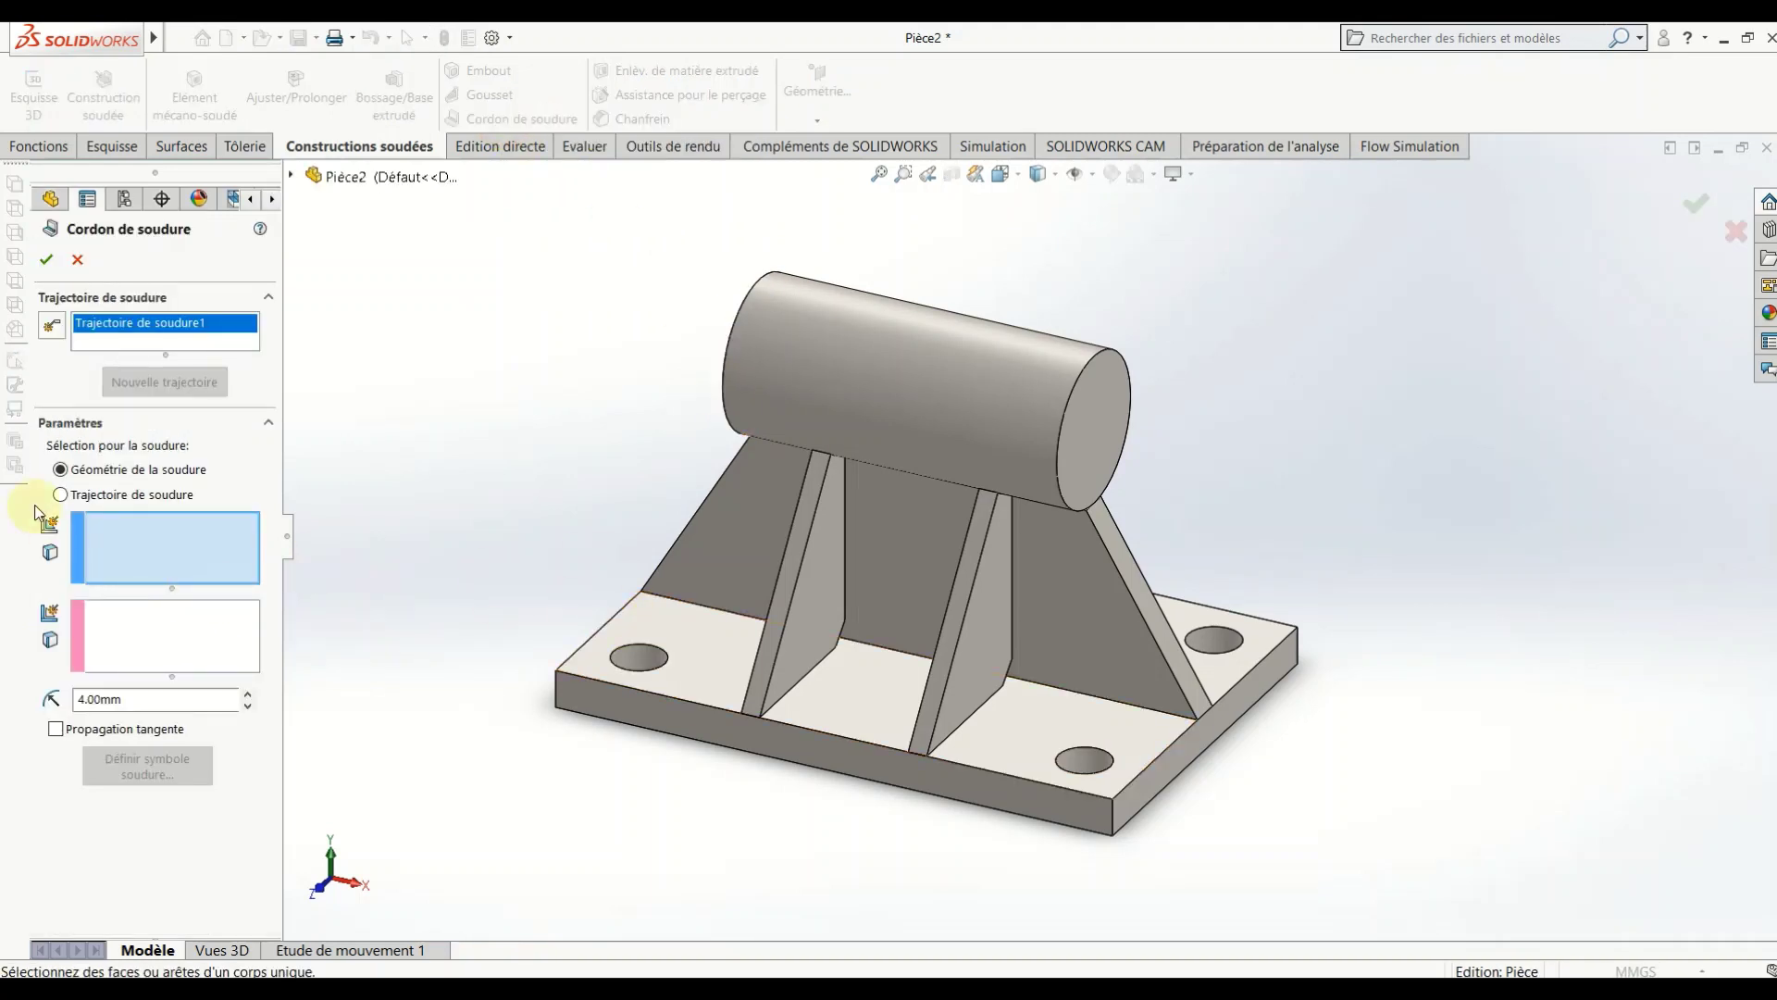
Step: Add a 3.2 mm weld bead along the back plate's base edge
click(61, 495)
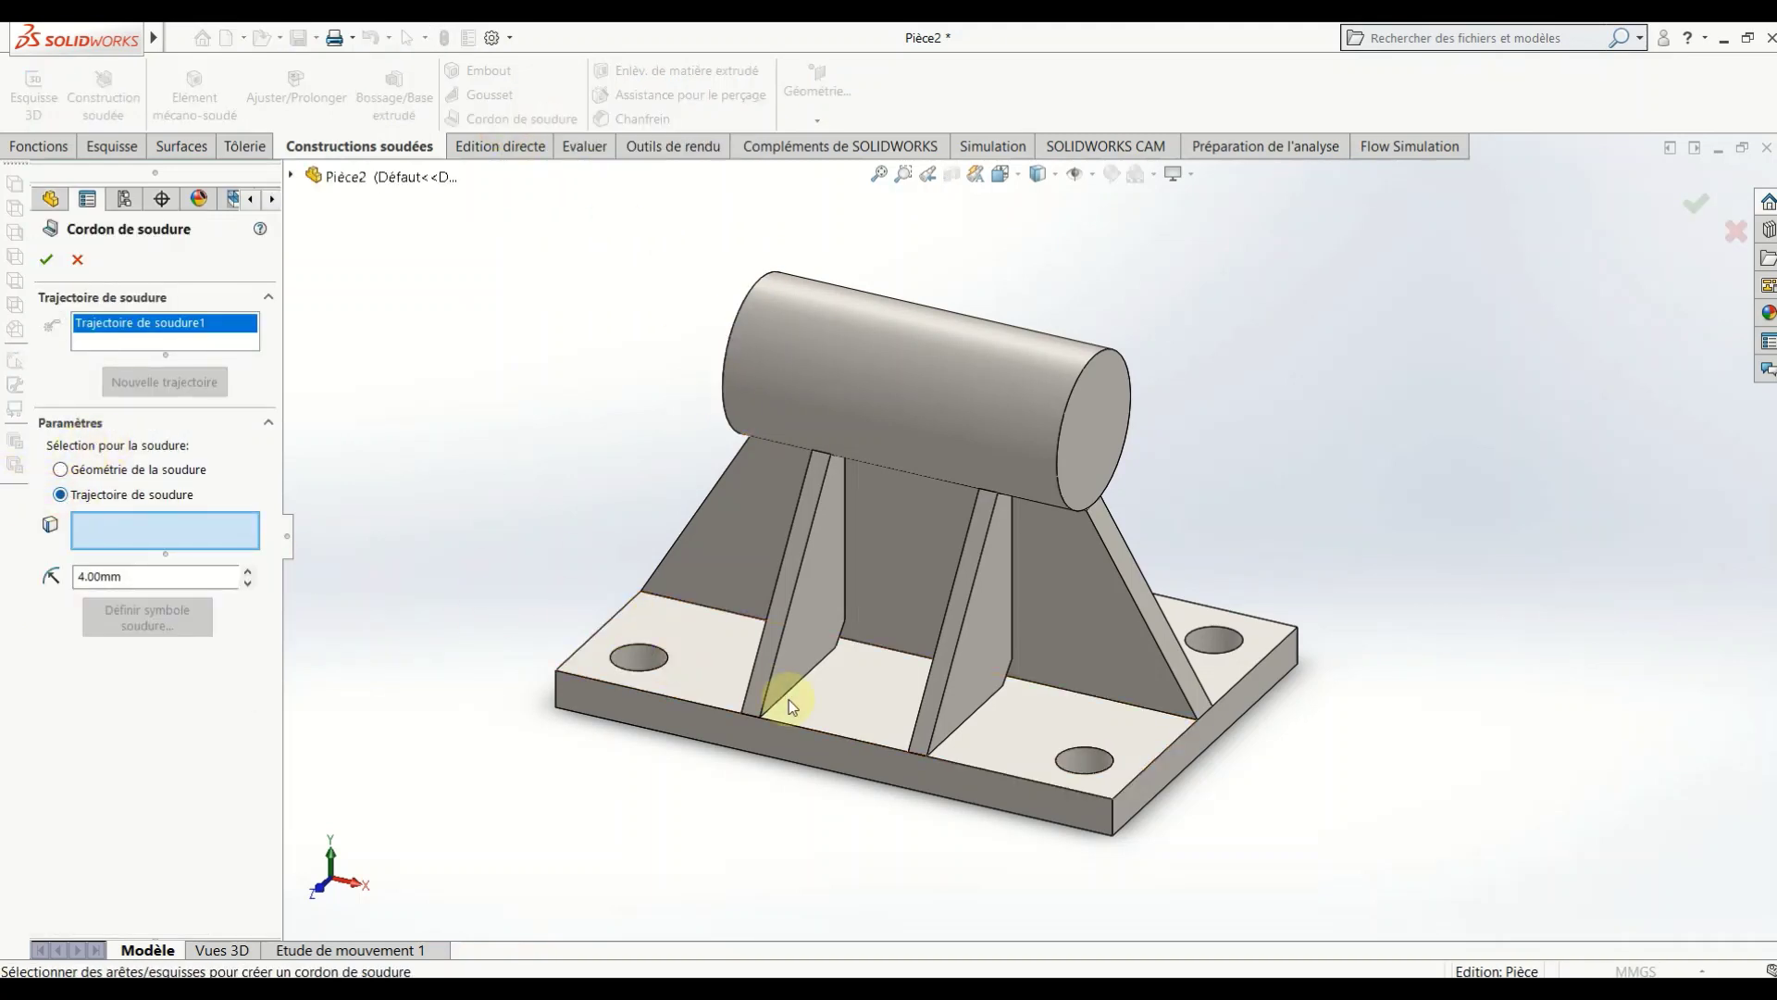
click(895, 659)
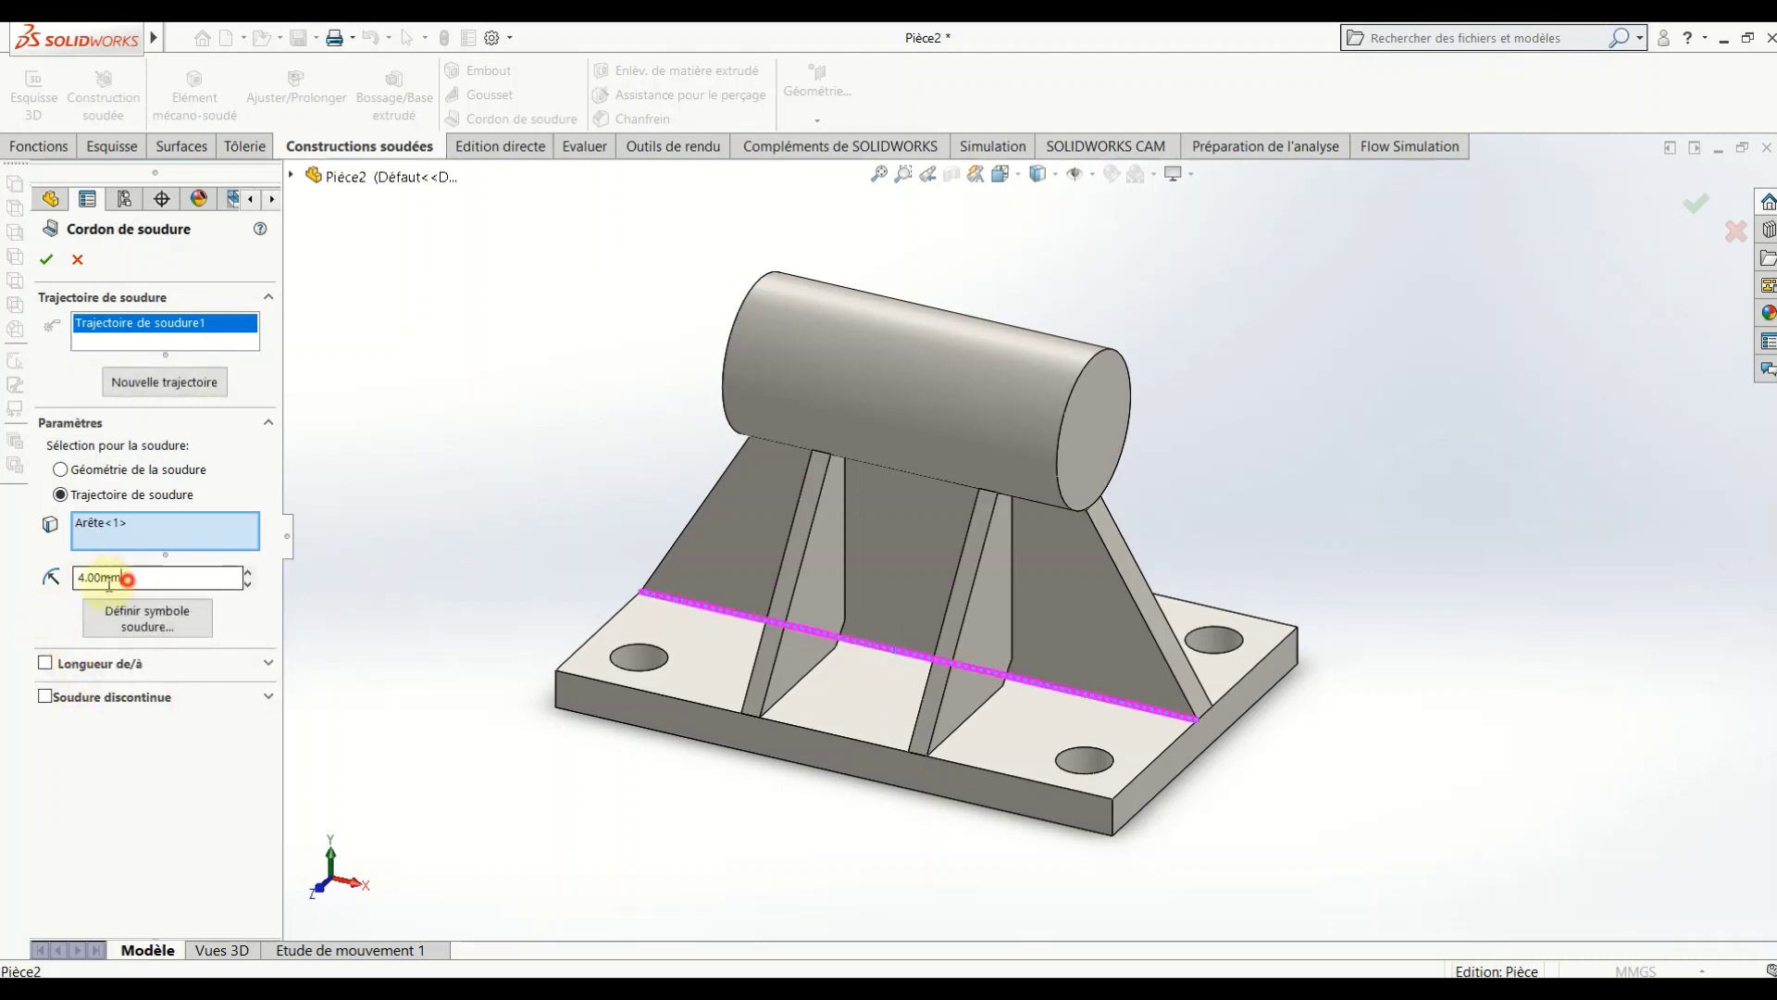
drag(148, 578, 41, 578)
text(3.2)
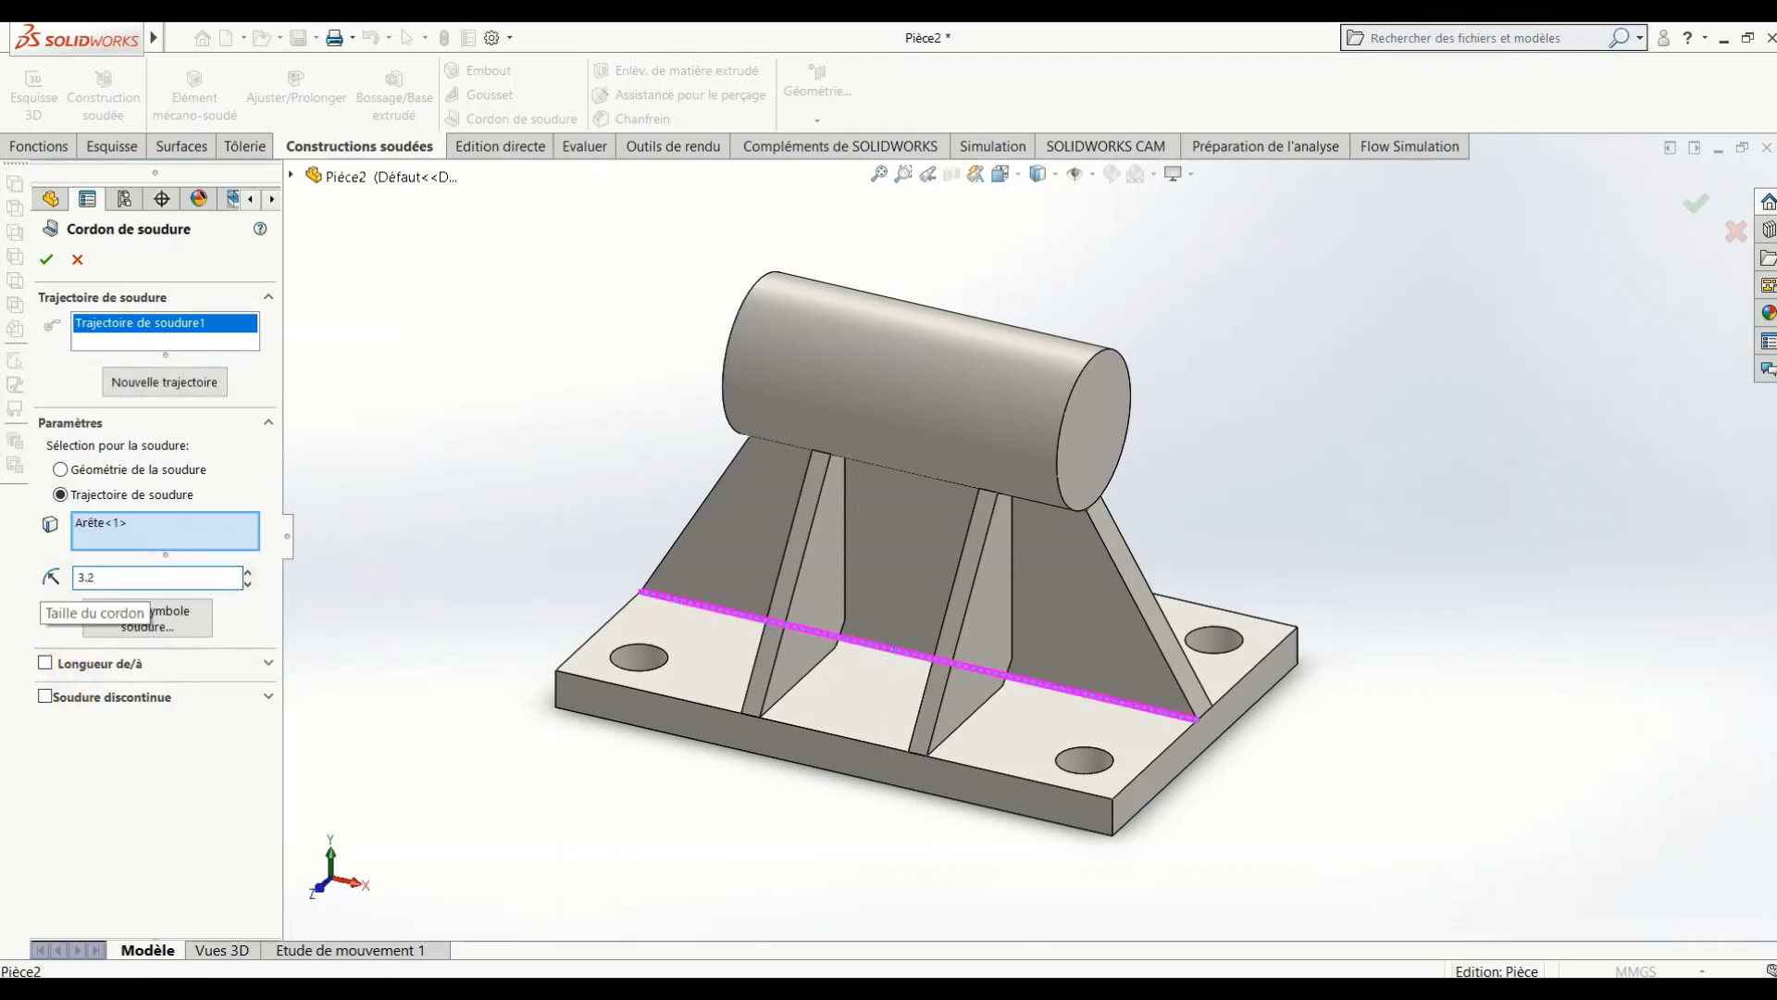
click(41, 583)
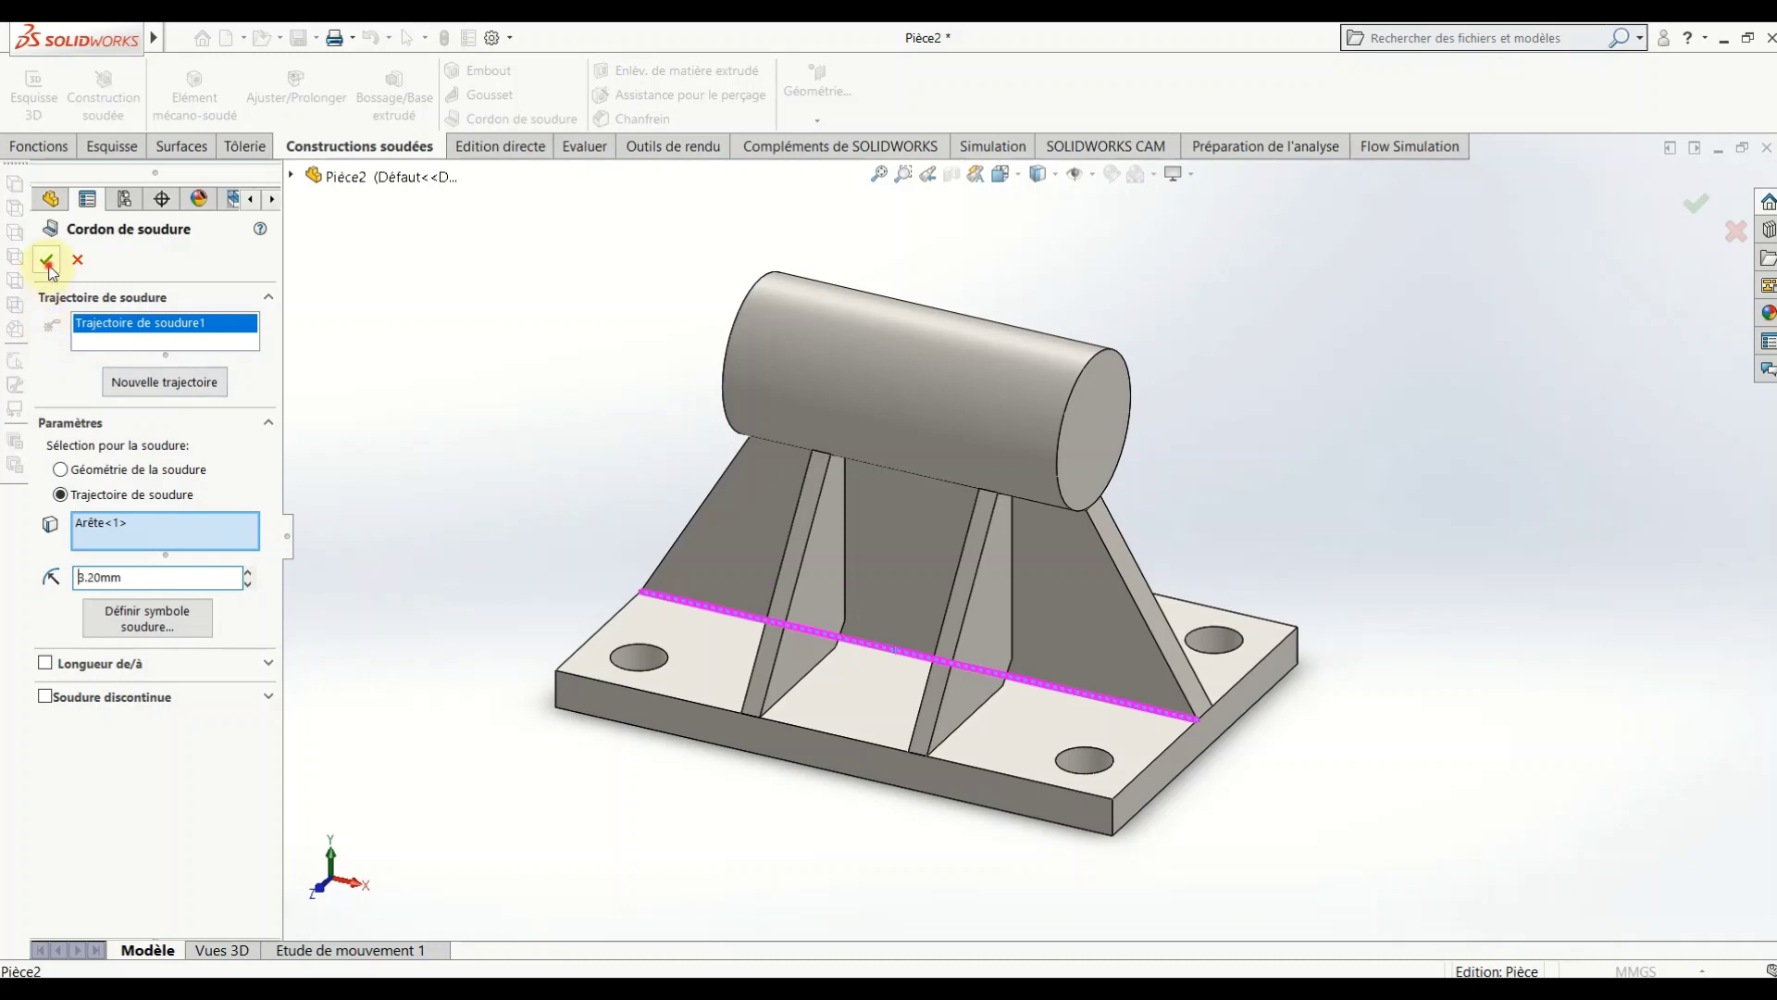
click(46, 259)
scroll(1099, 689, down, 5)
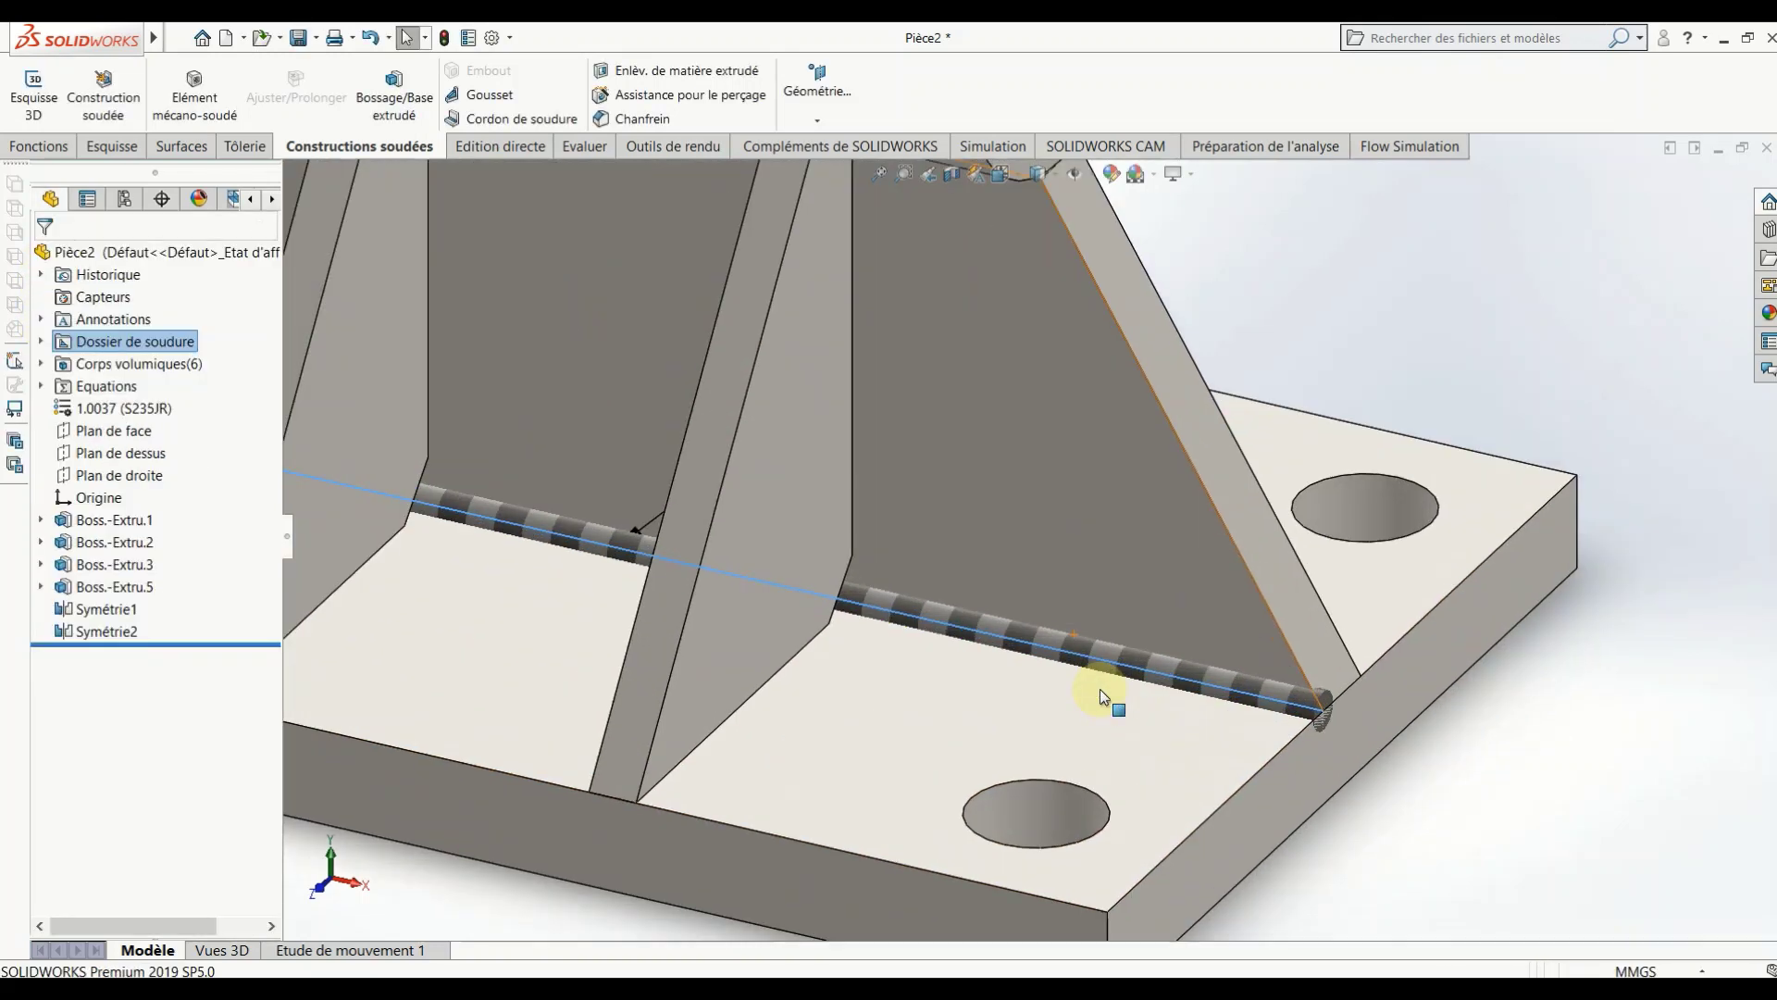
scroll(1100, 689, up, 6)
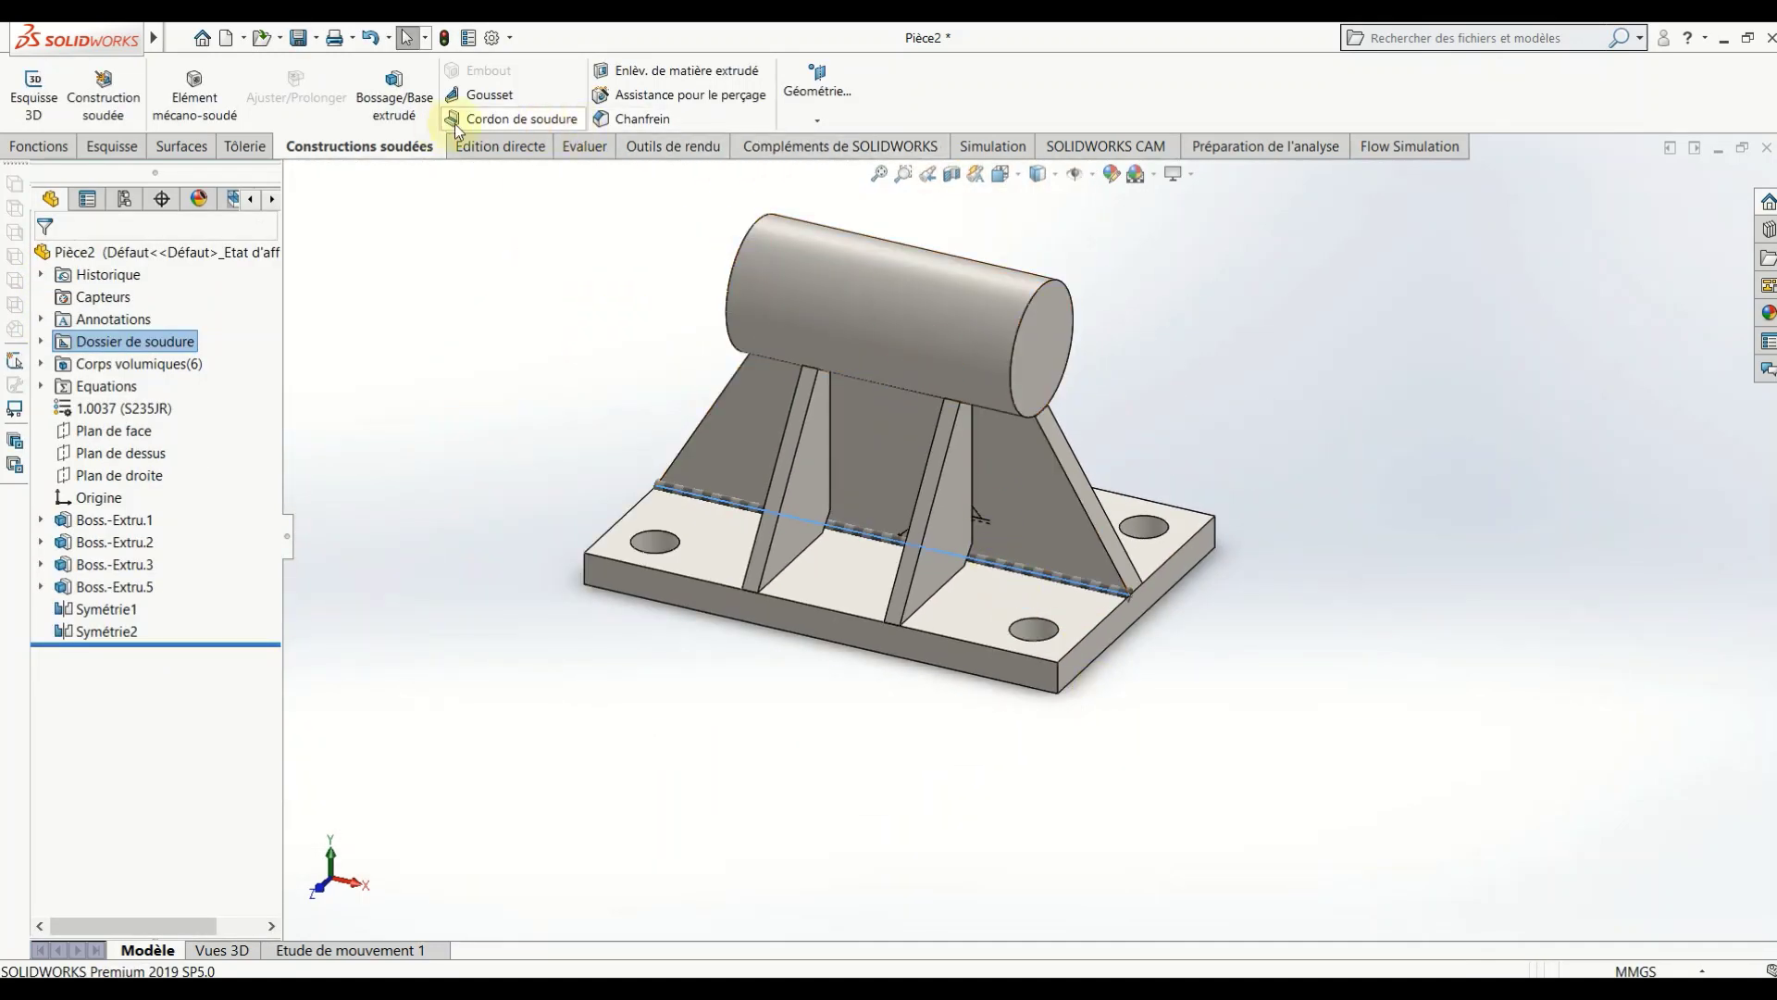
click(490, 119)
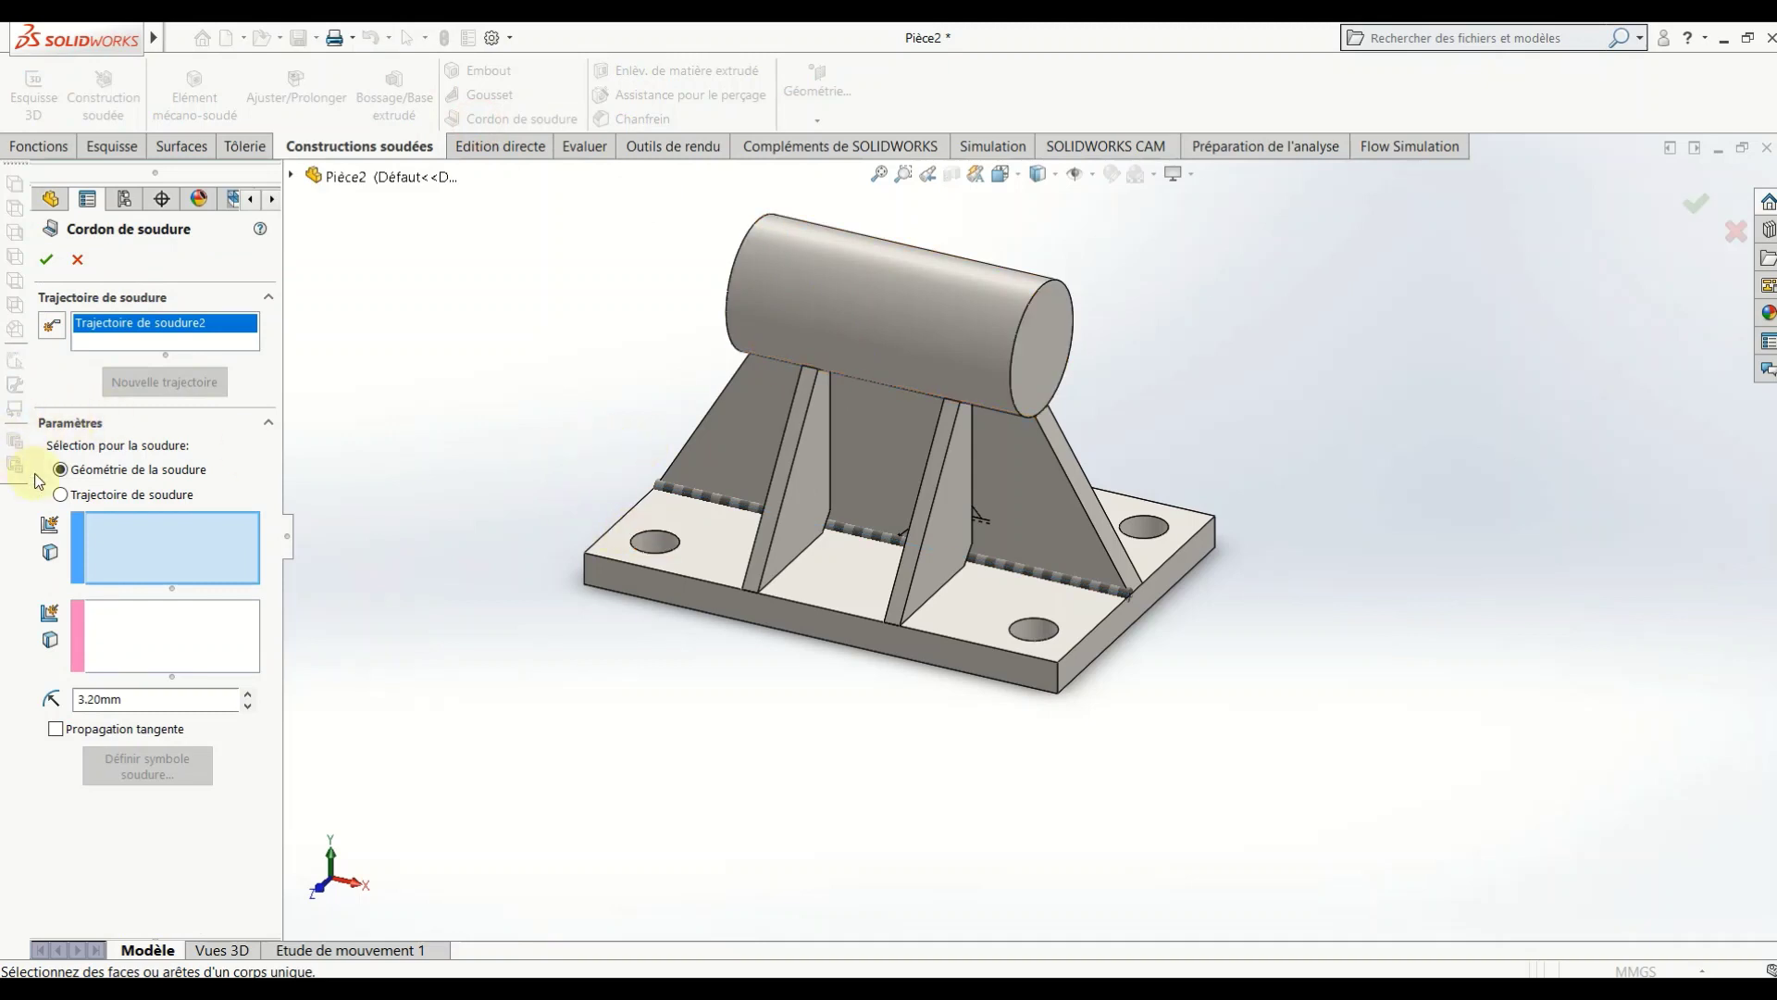
Step: Add a 3.20 mm weld bead along the left gusset's bottom edge
click(60, 496)
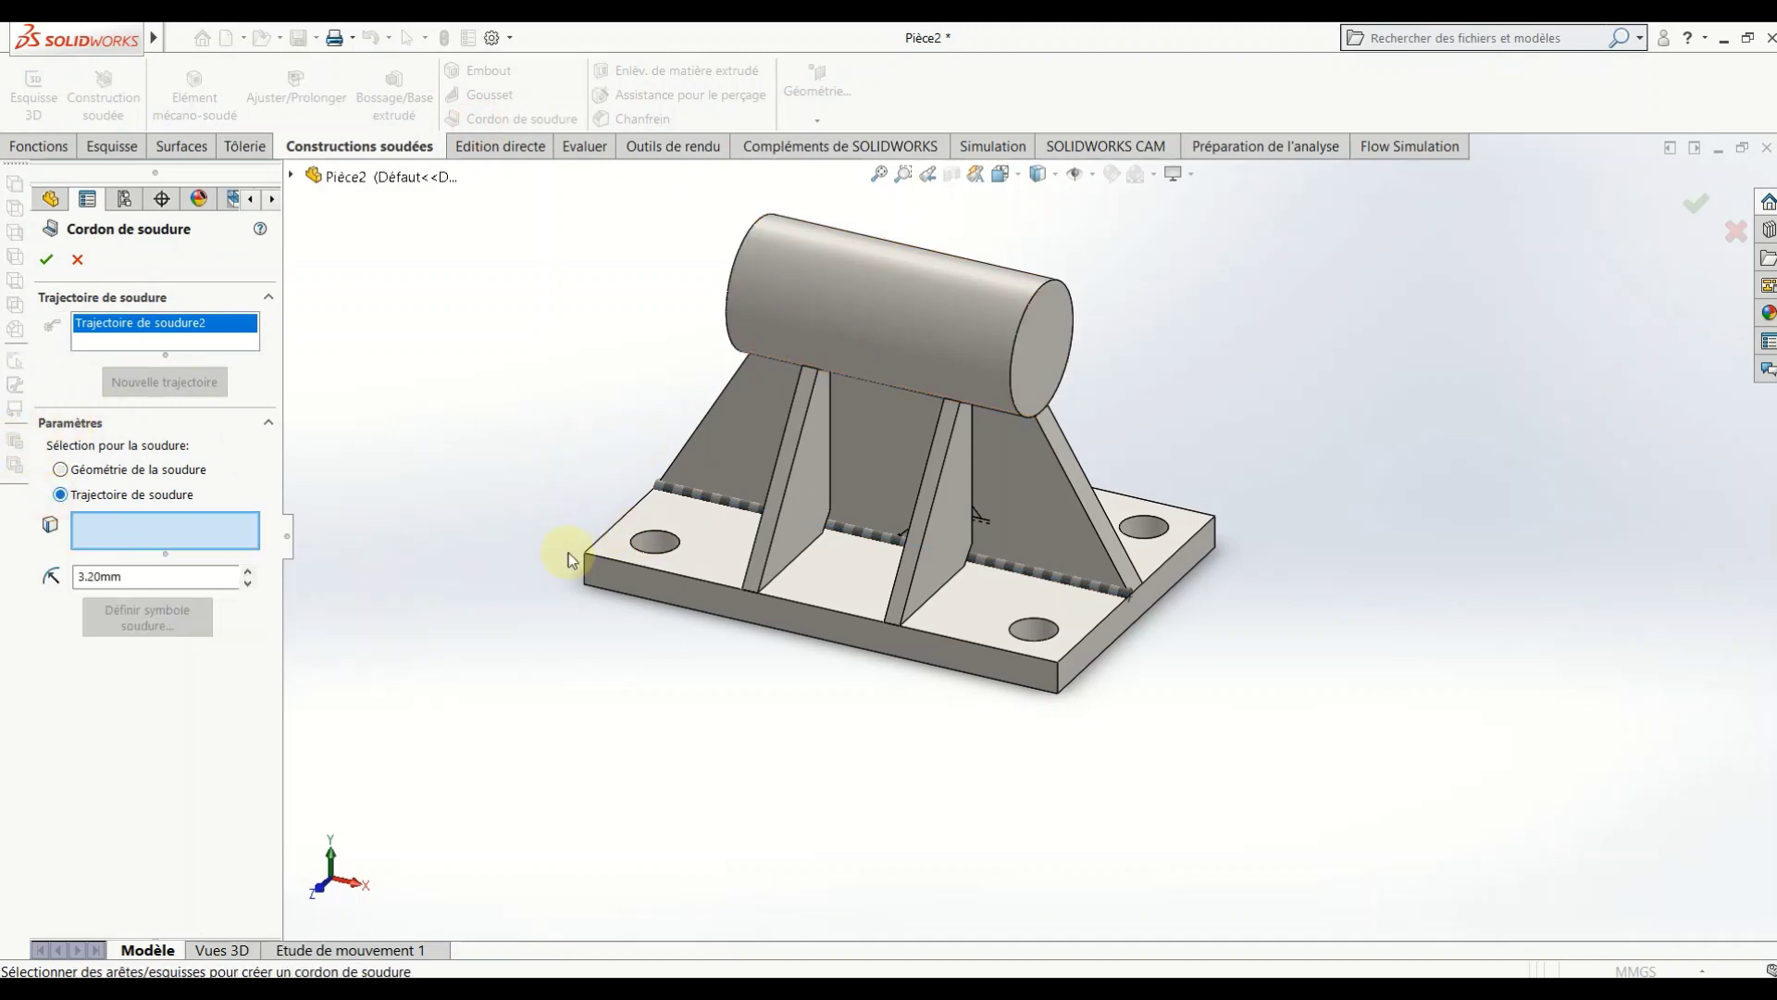
click(806, 548)
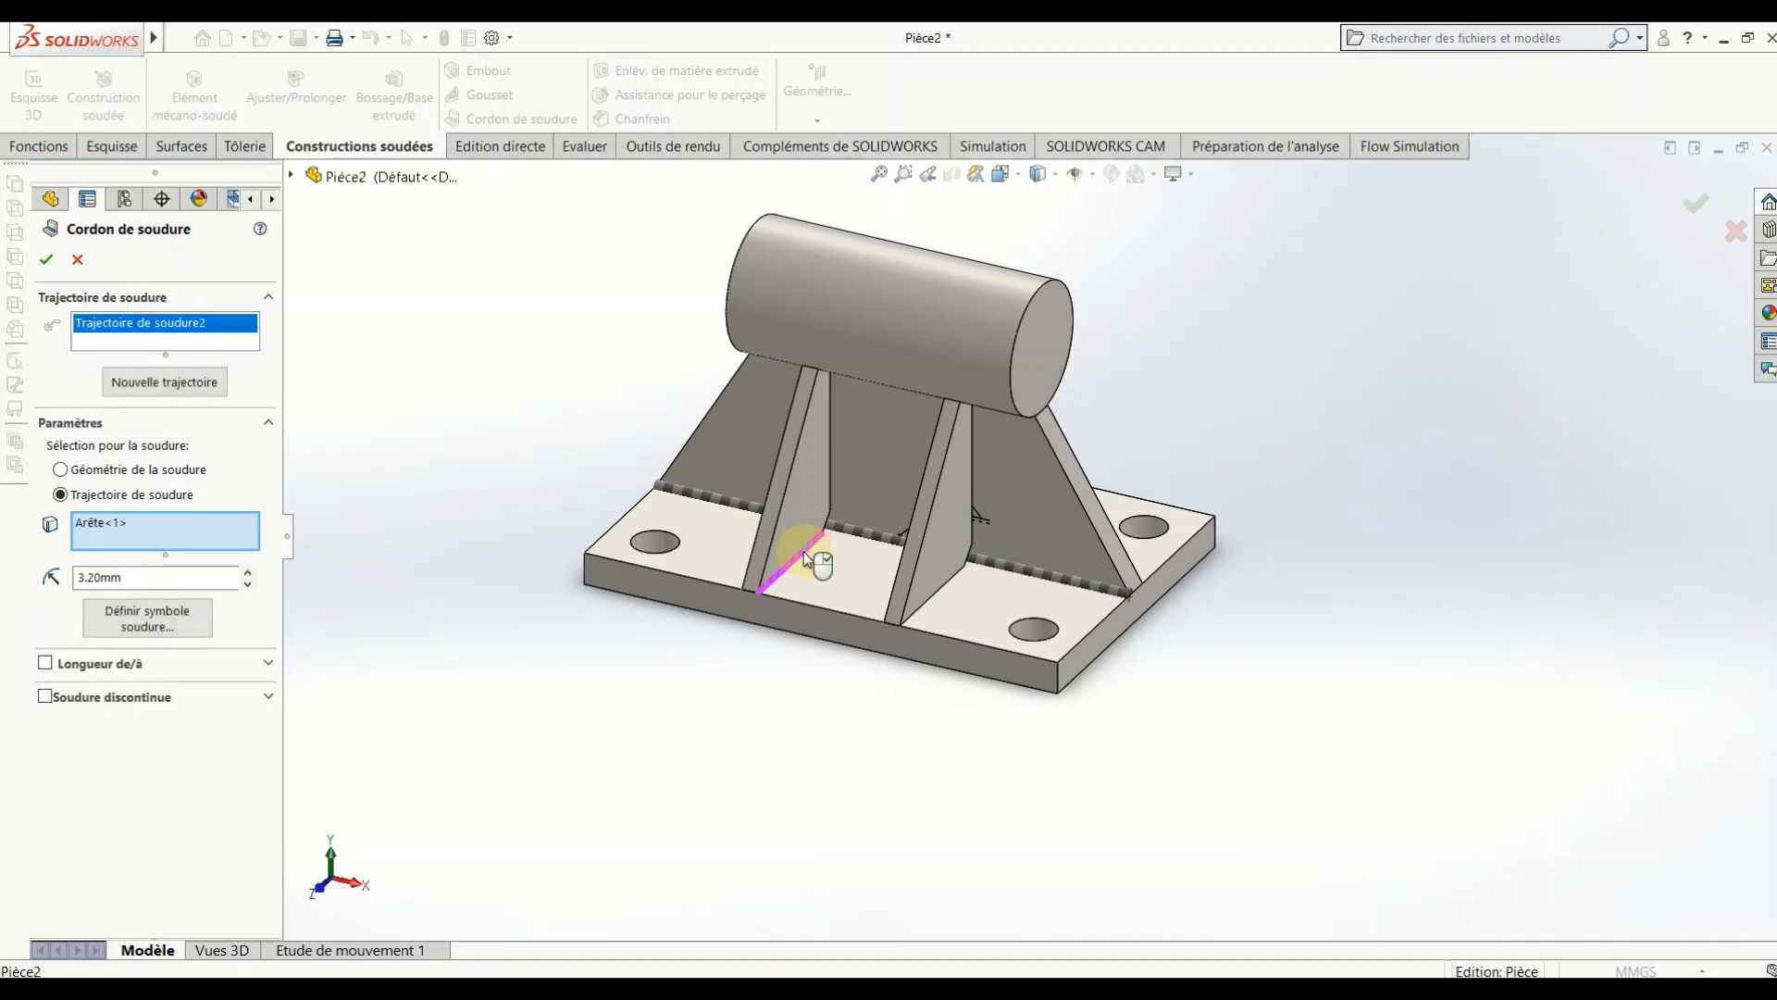
click(830, 470)
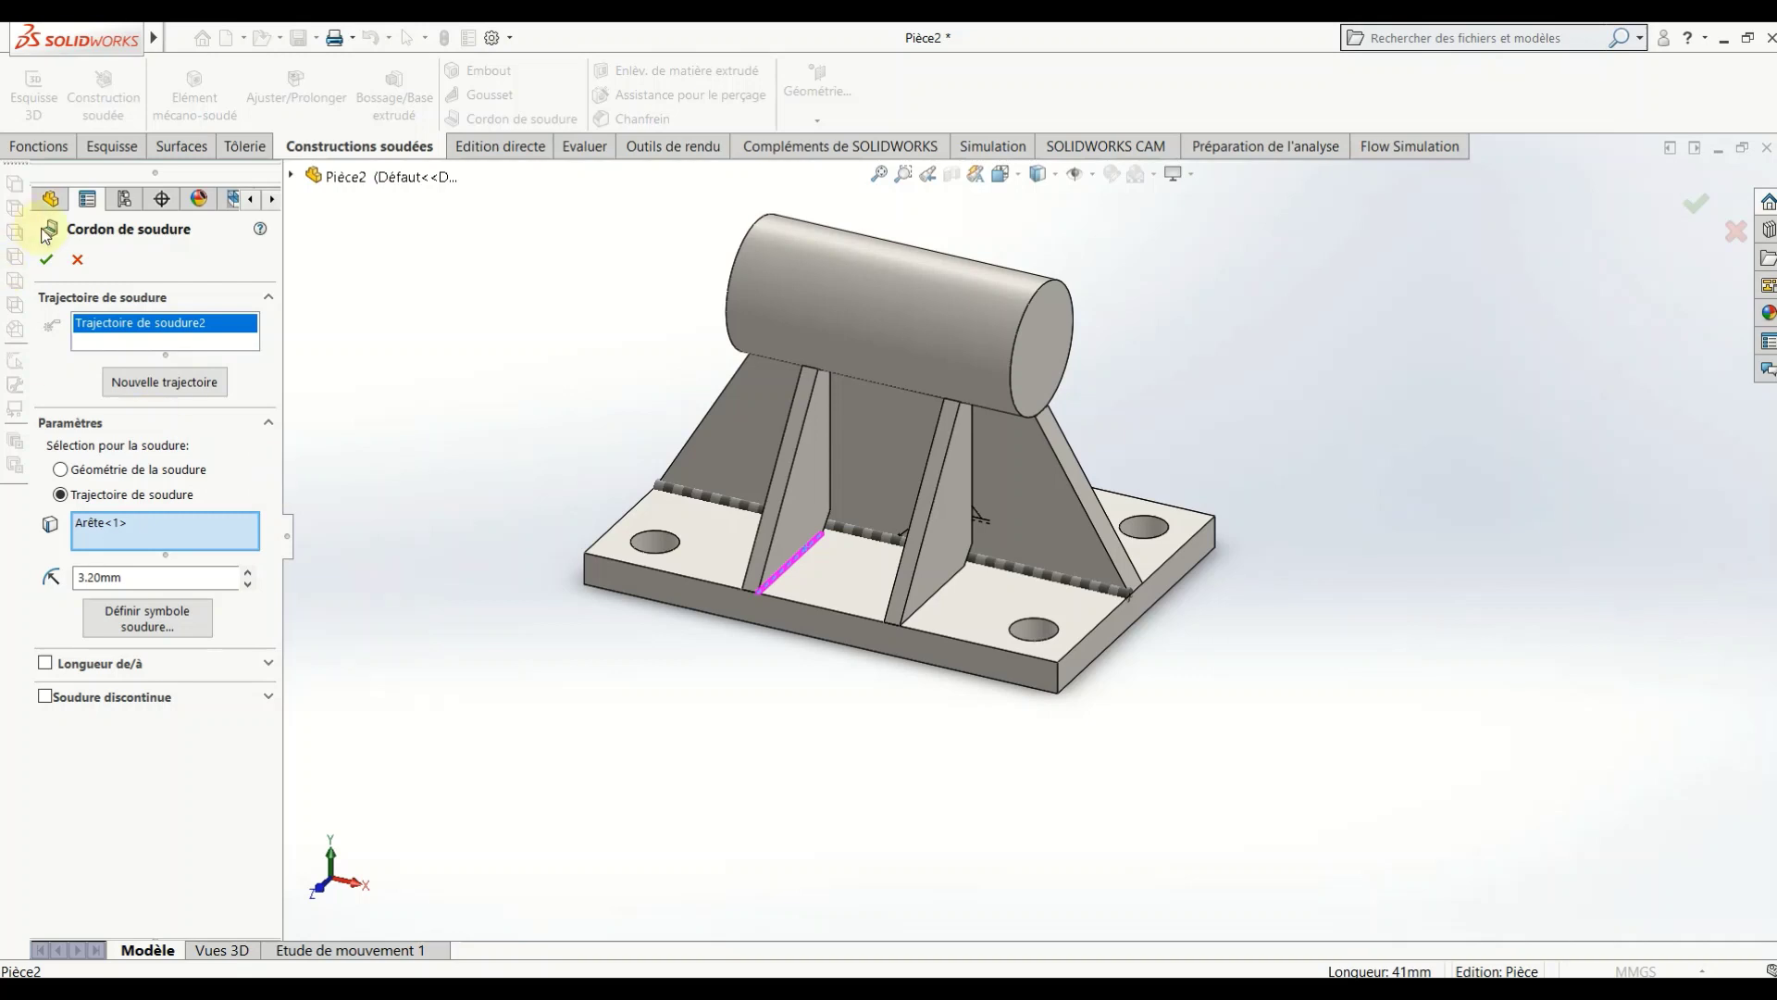
click(47, 259)
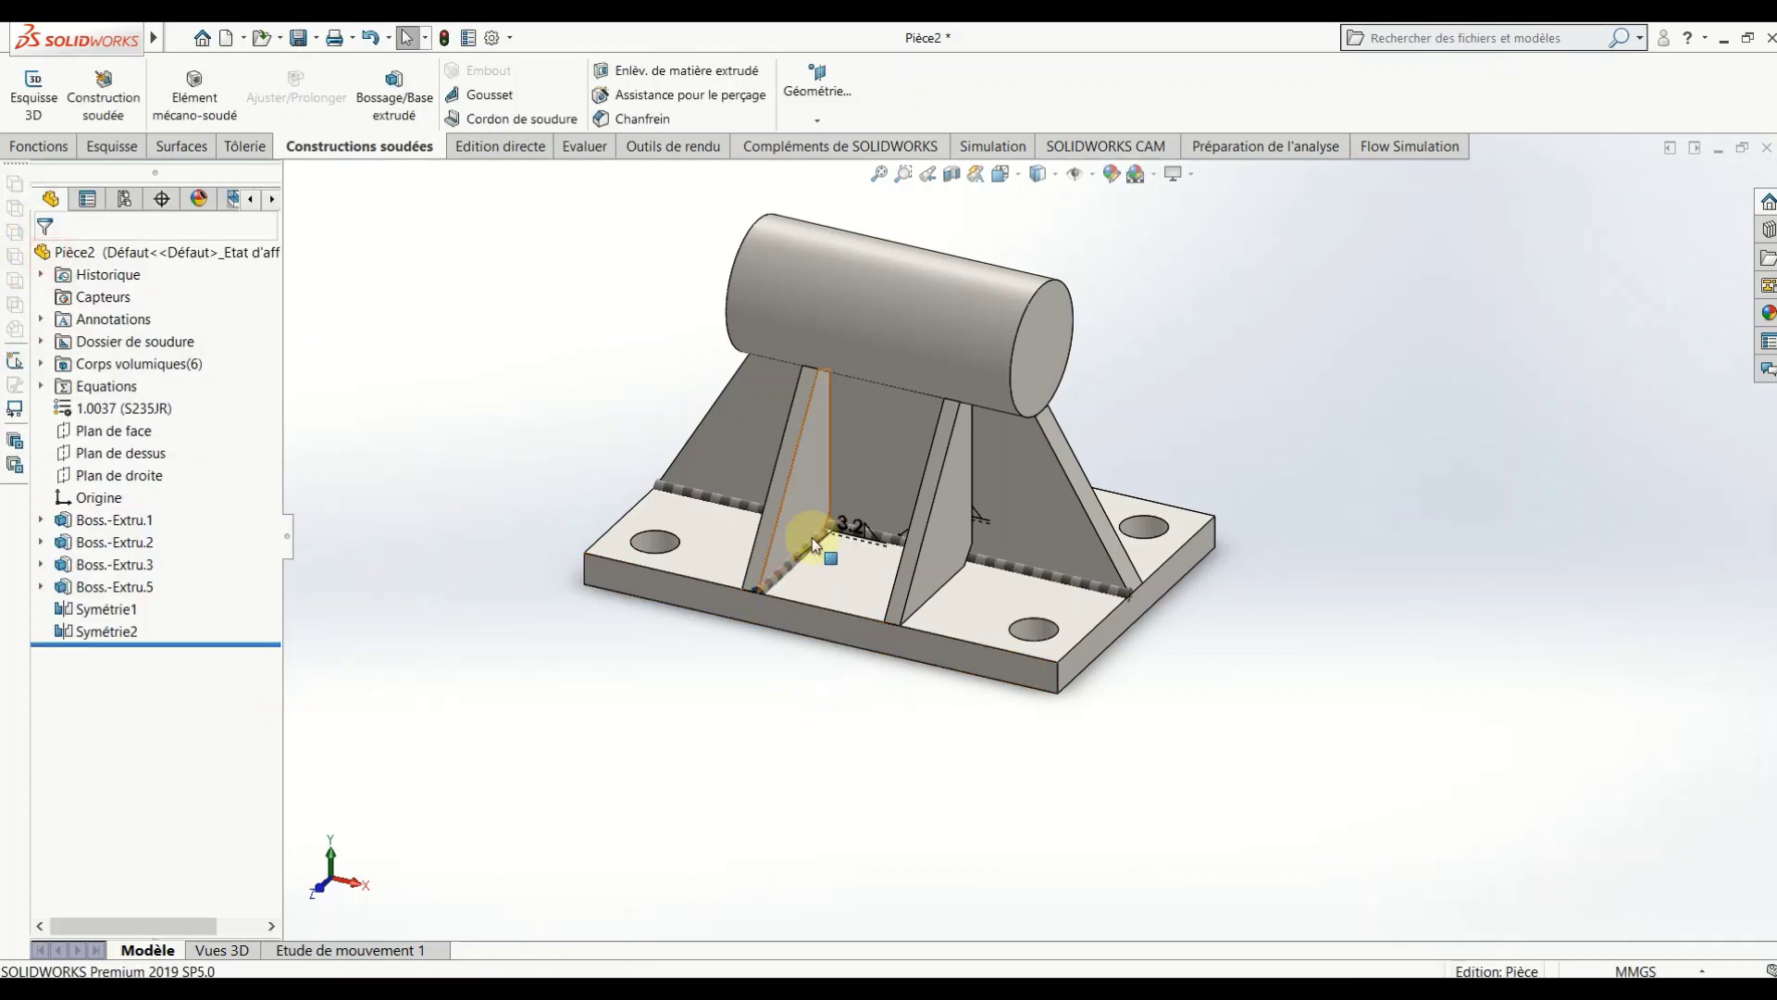
scroll(865, 568, down, 4)
scroll(864, 568, up, 5)
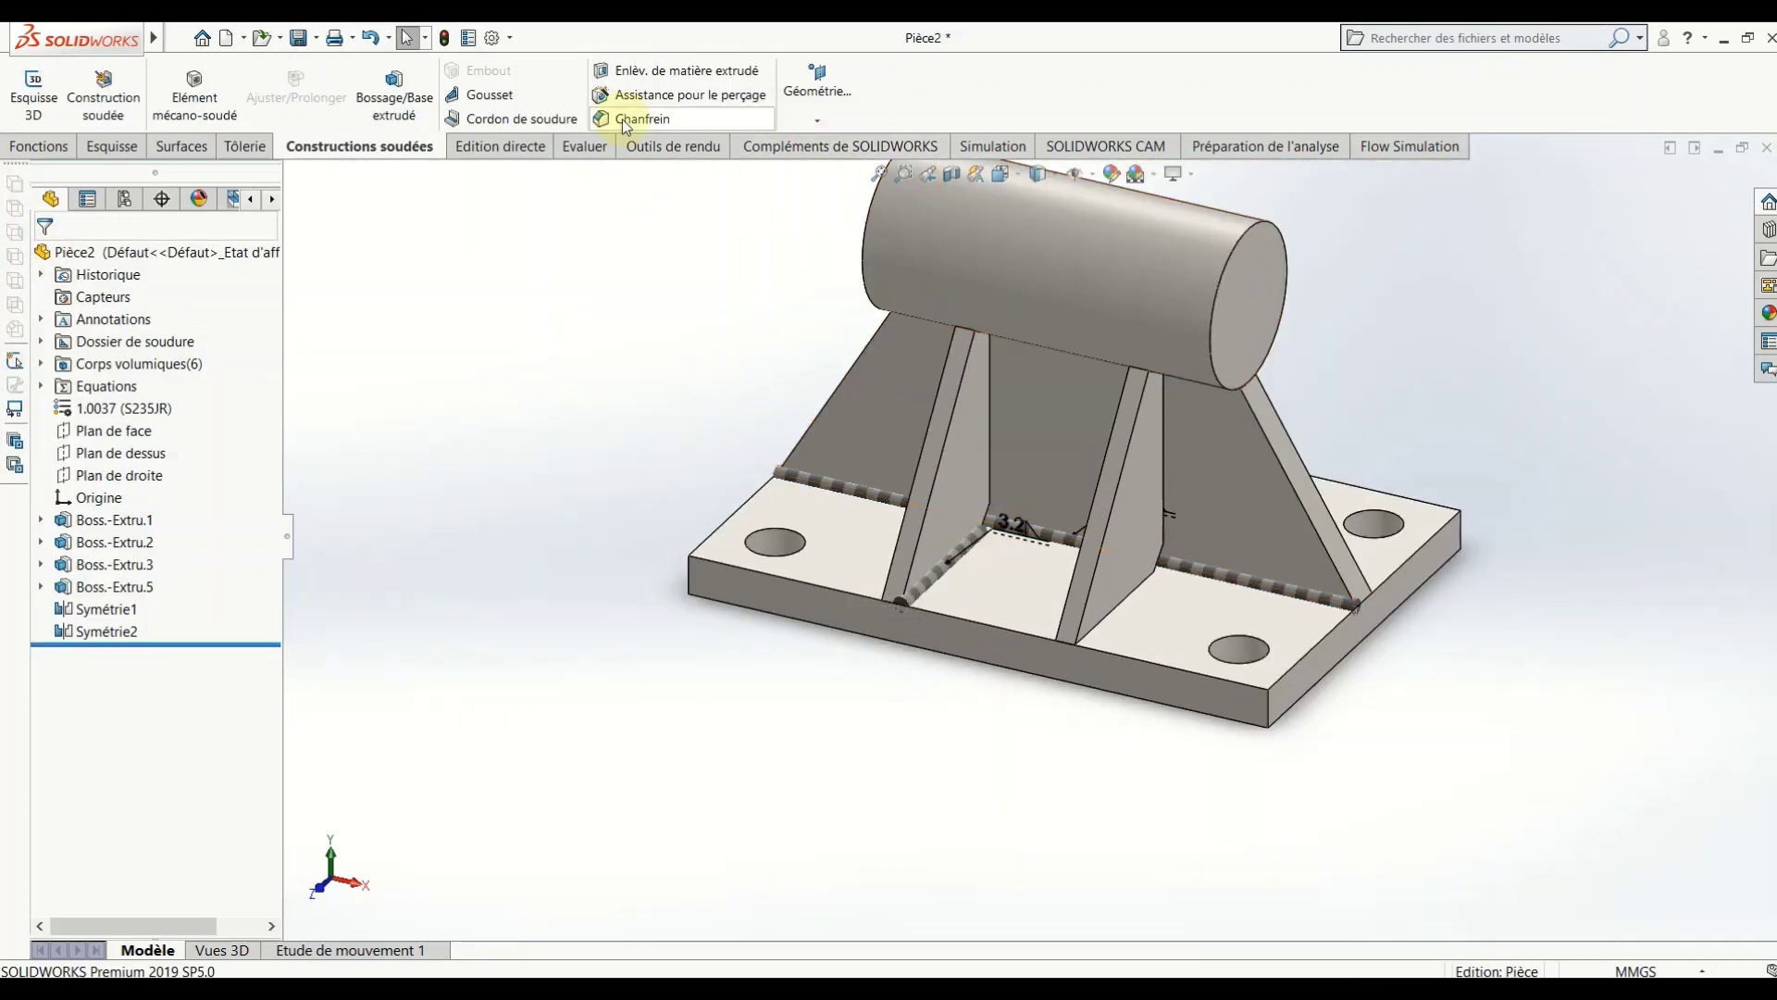
Step: Weld the right inner gusset's bottom edge with a 3.20 mm bead, using the edge as weld path
click(498, 121)
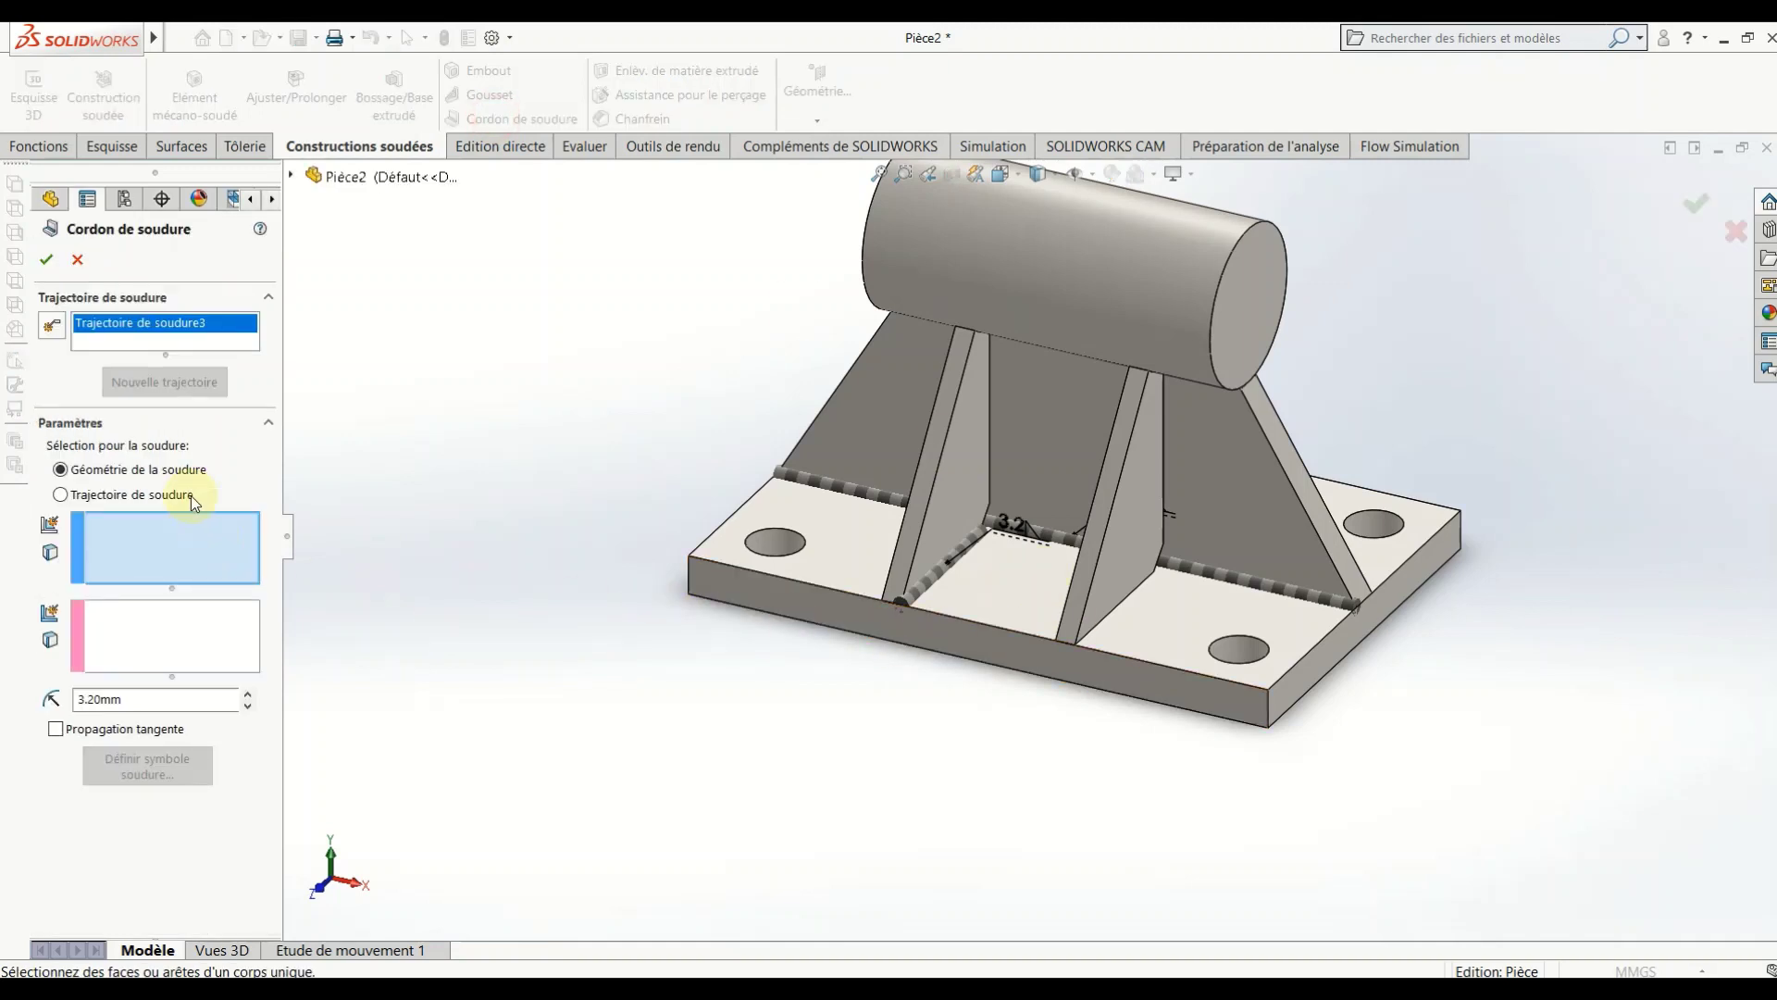
click(176, 495)
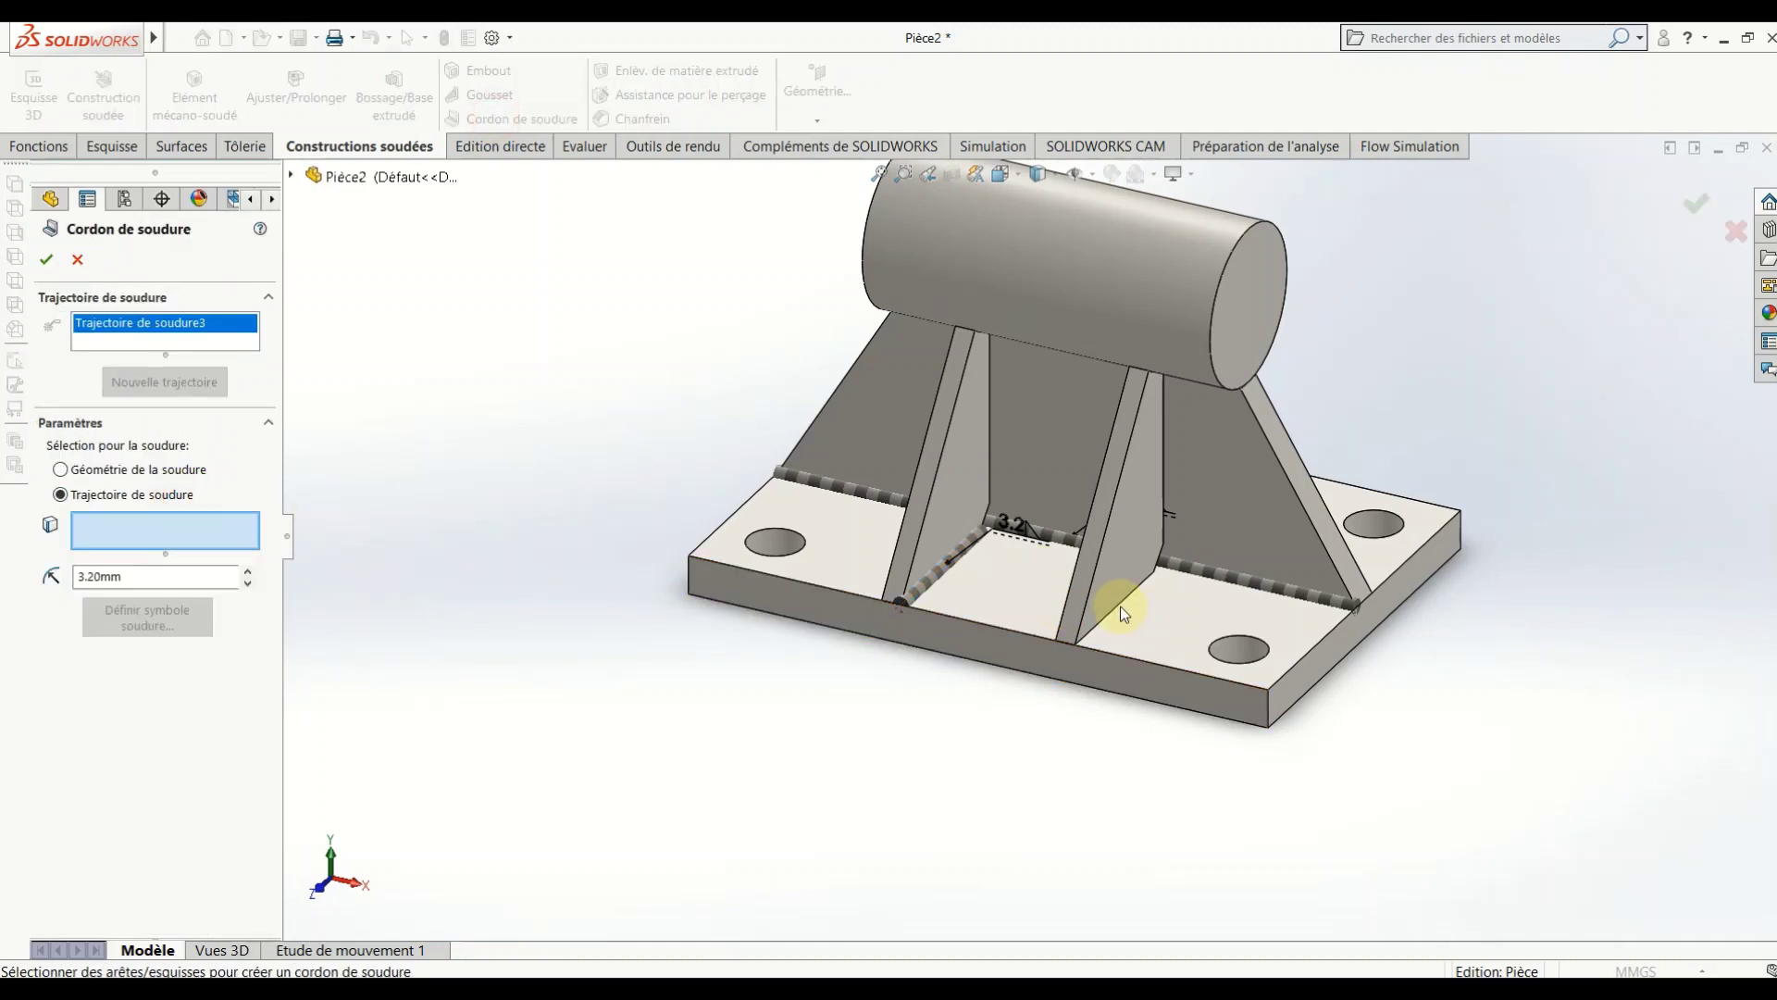
click(1119, 611)
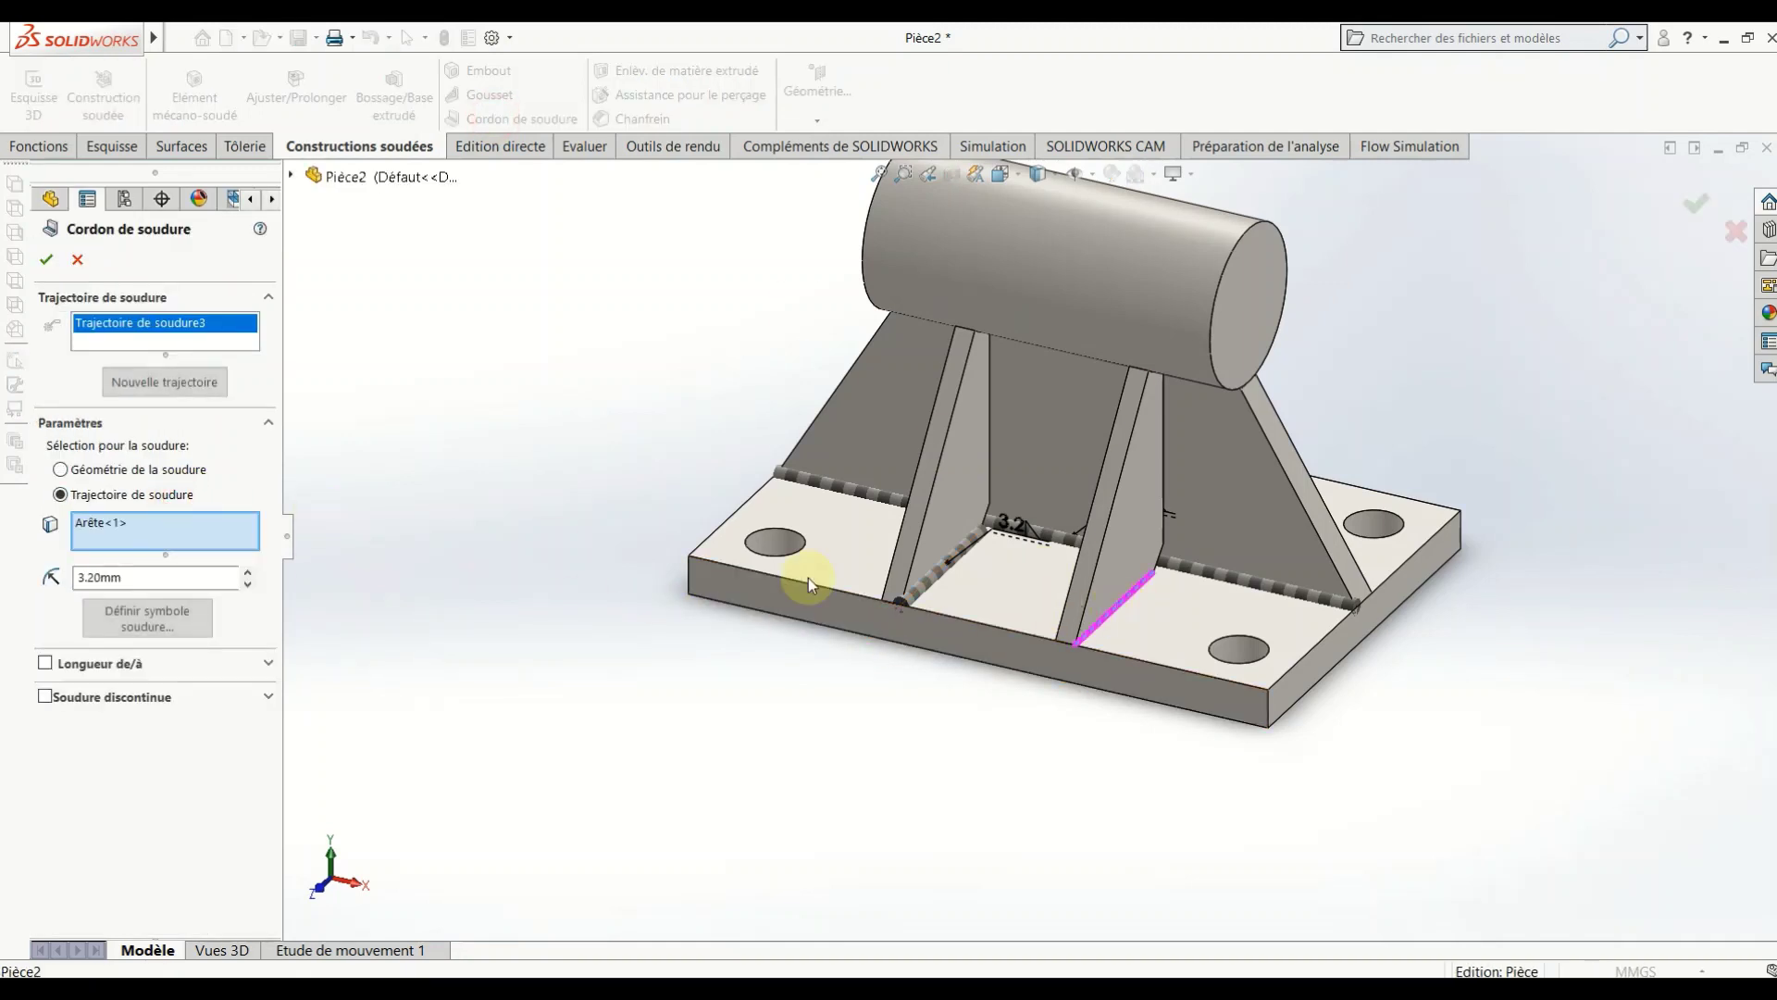
click(47, 262)
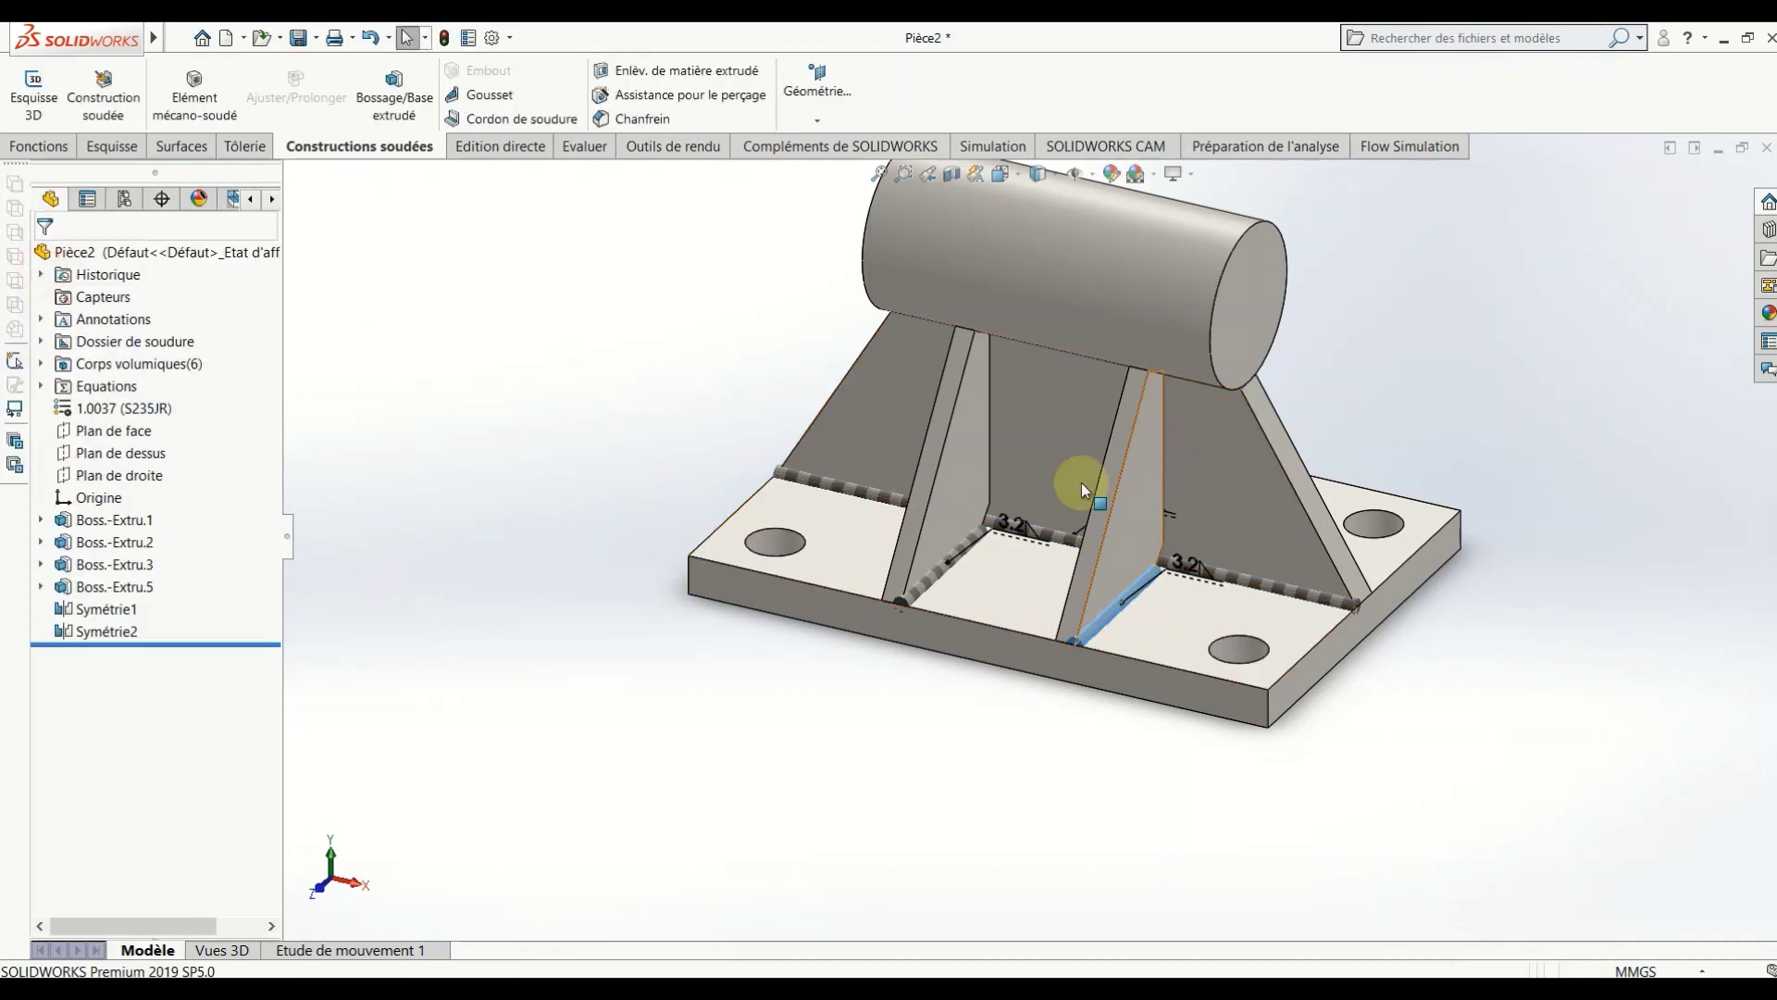
click(772, 736)
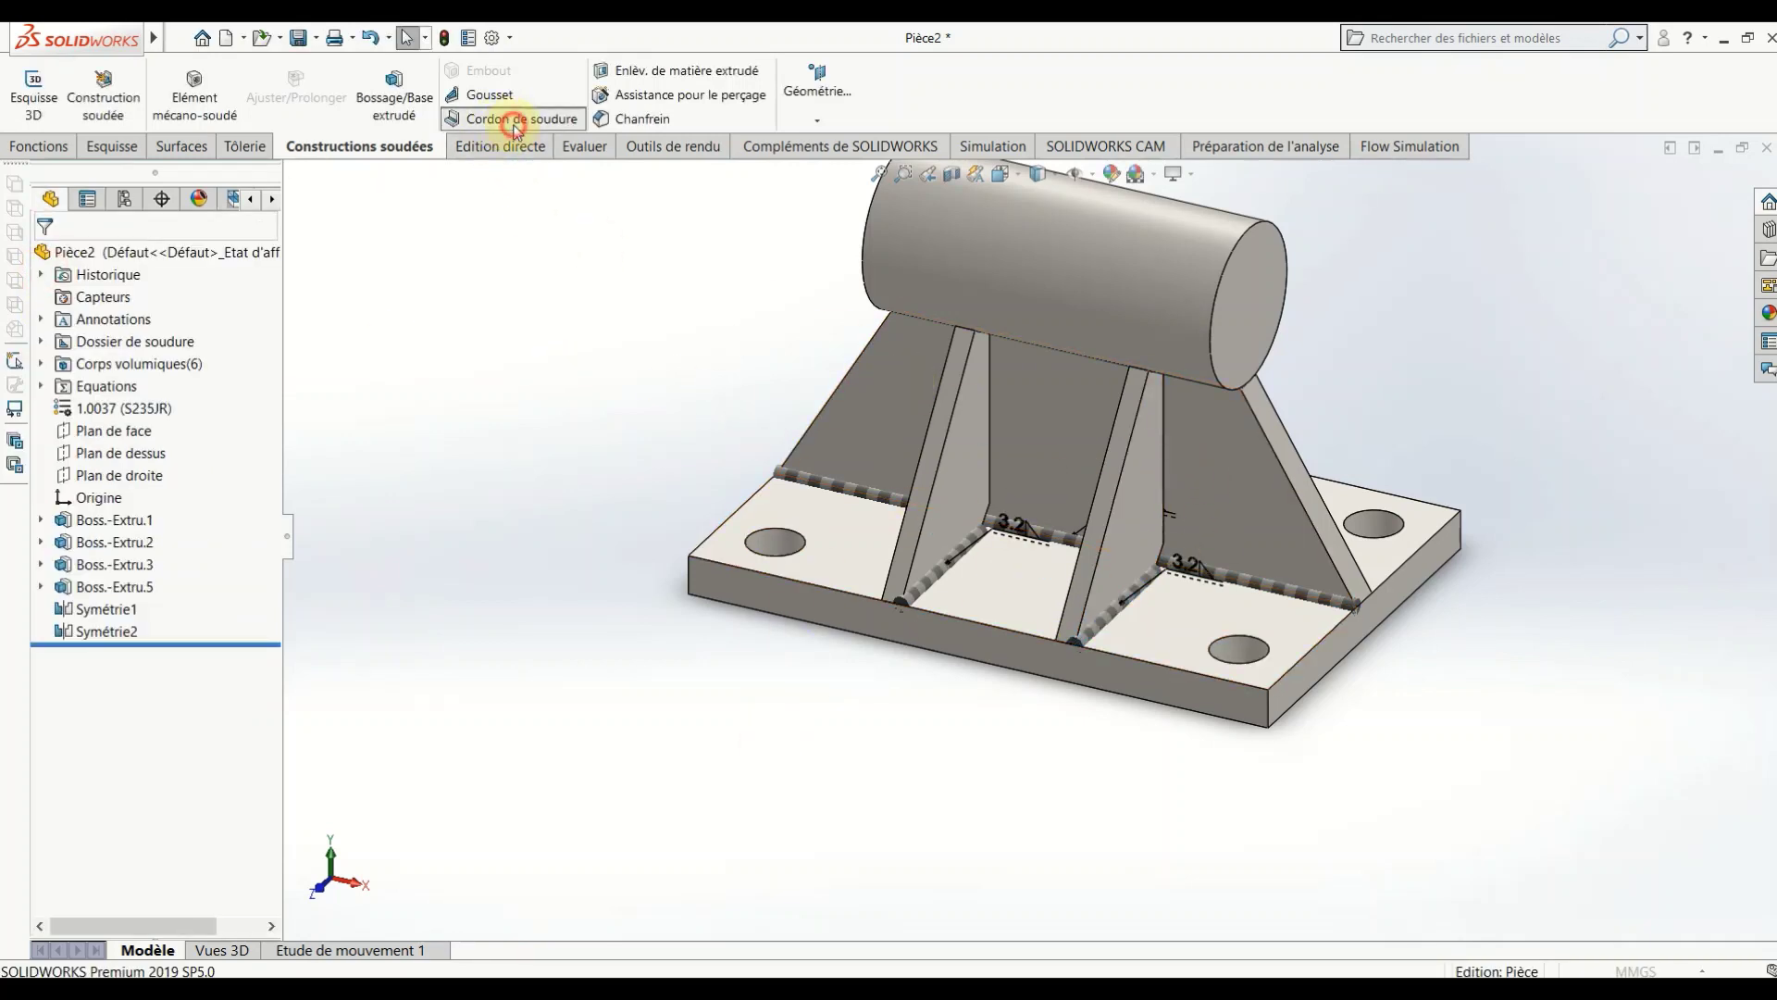
Step: Start a fourth weld bead, replacing the picked left-gusset face with its vertical edge as weld path
click(516, 124)
click(63, 494)
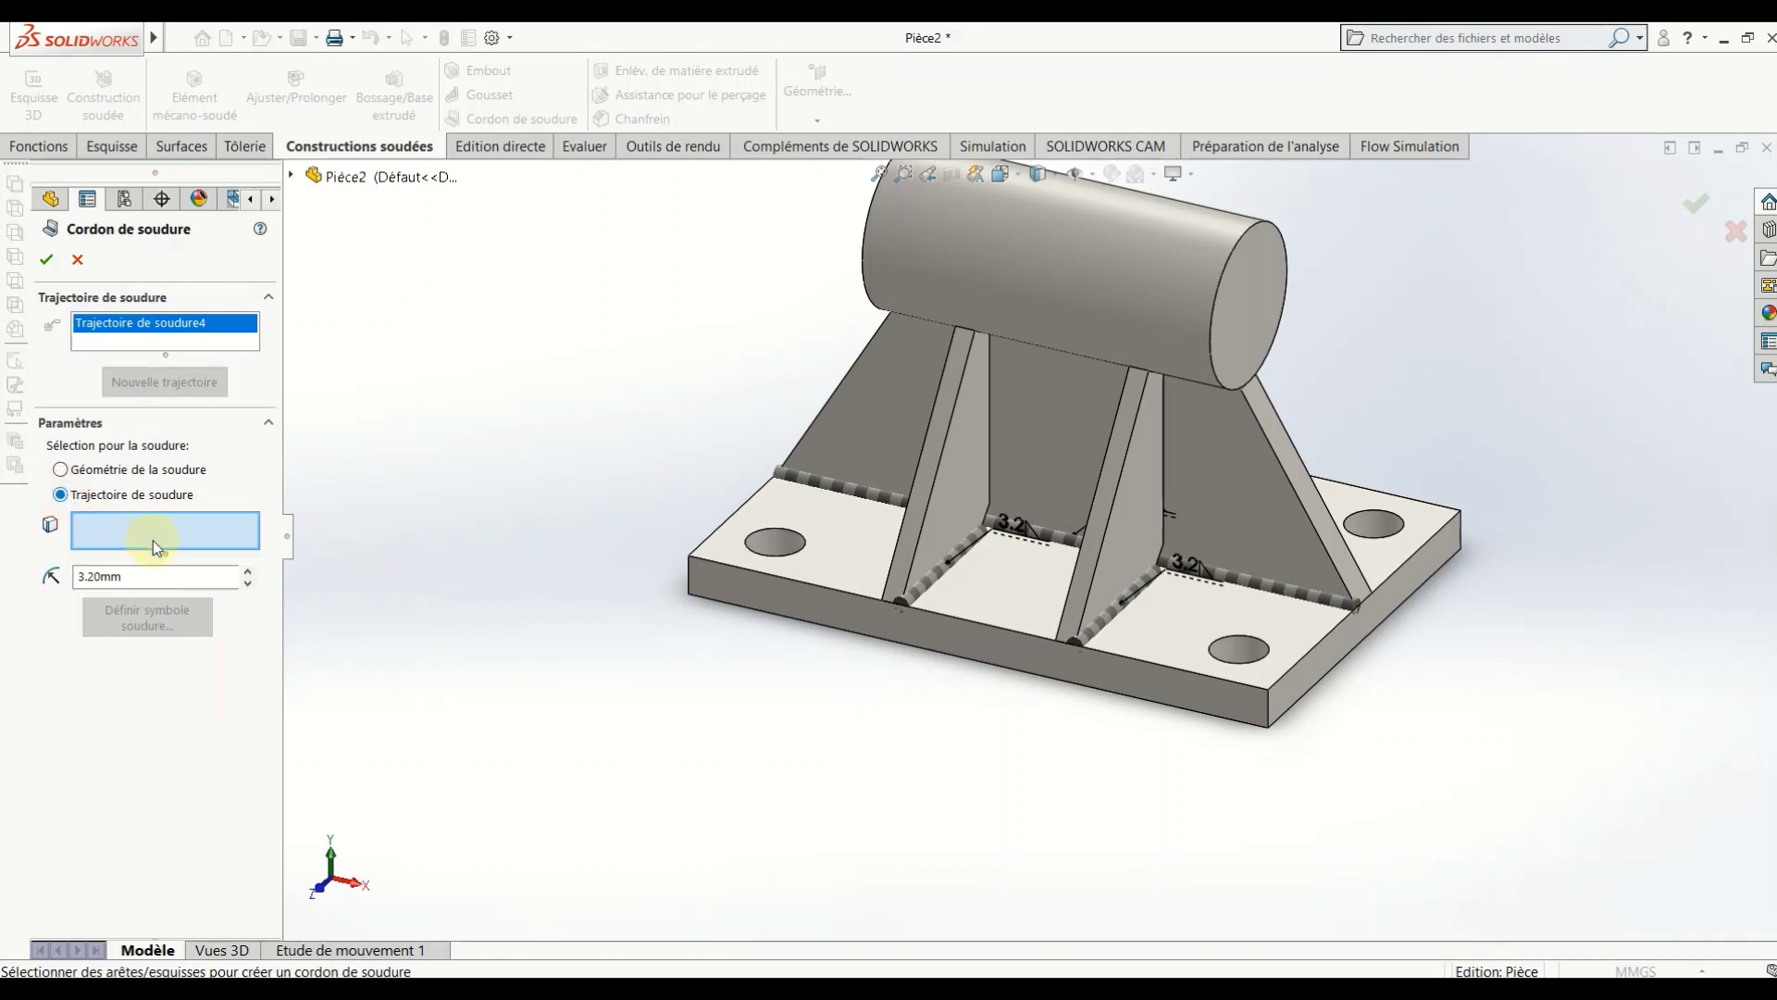
click(77, 471)
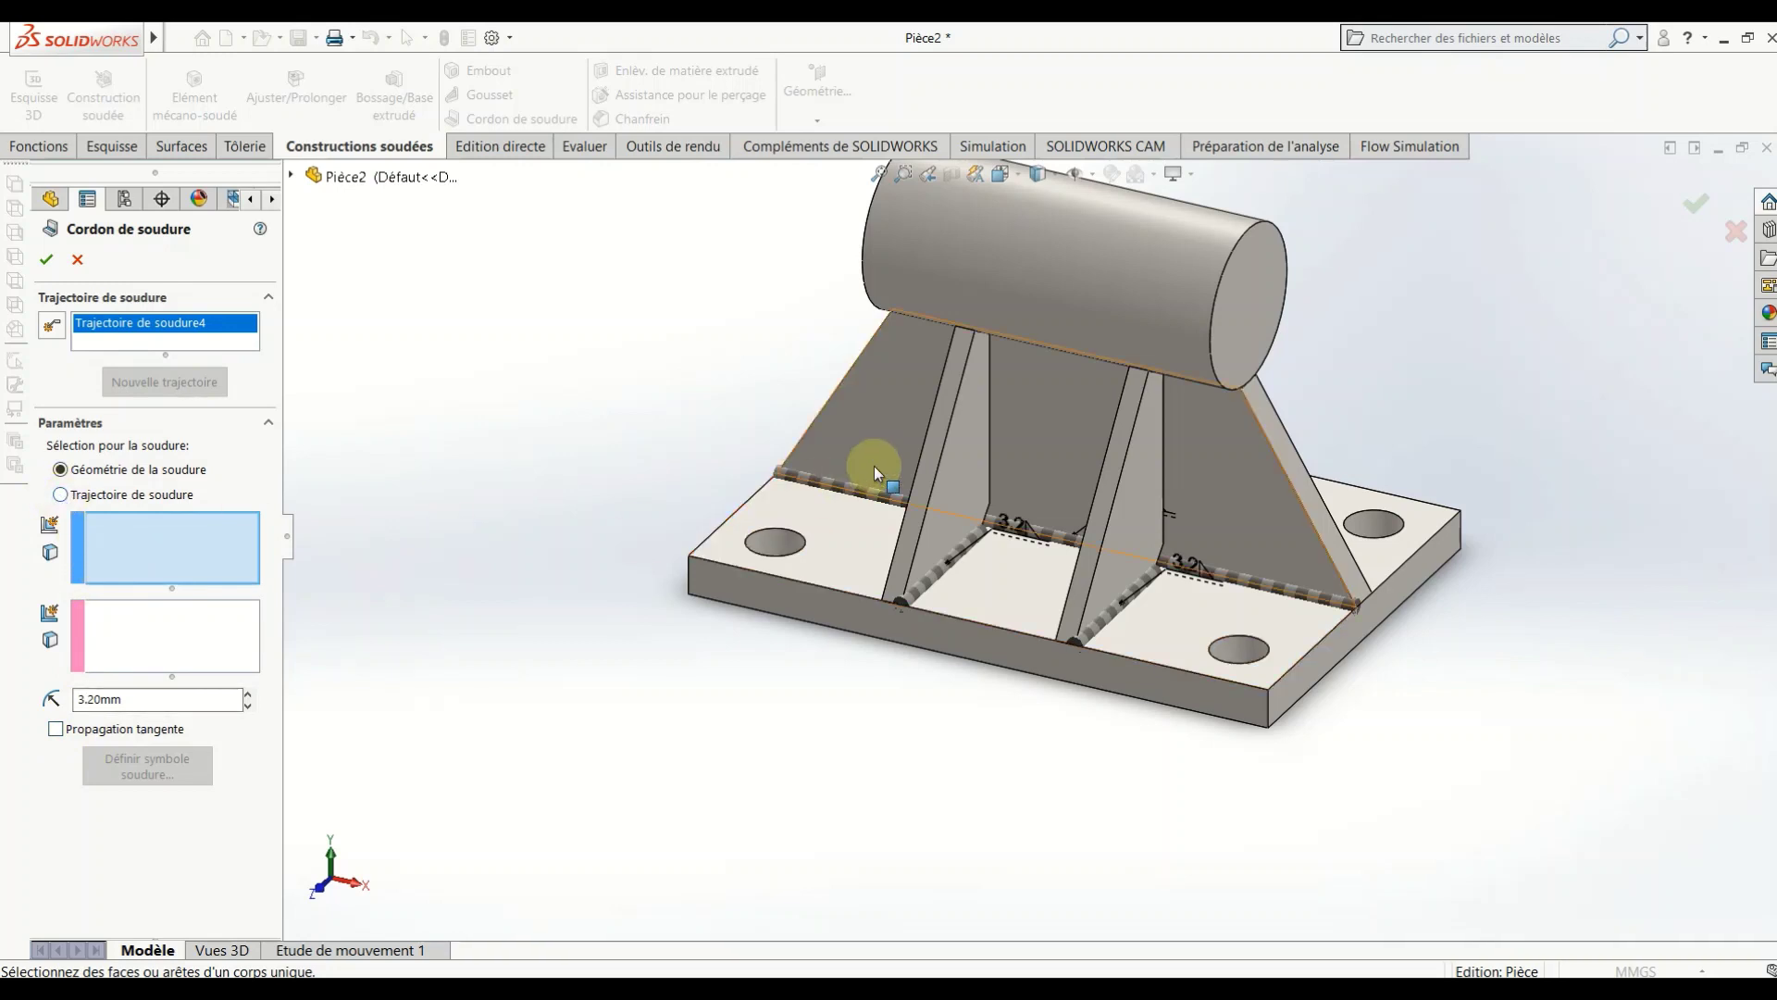
click(972, 442)
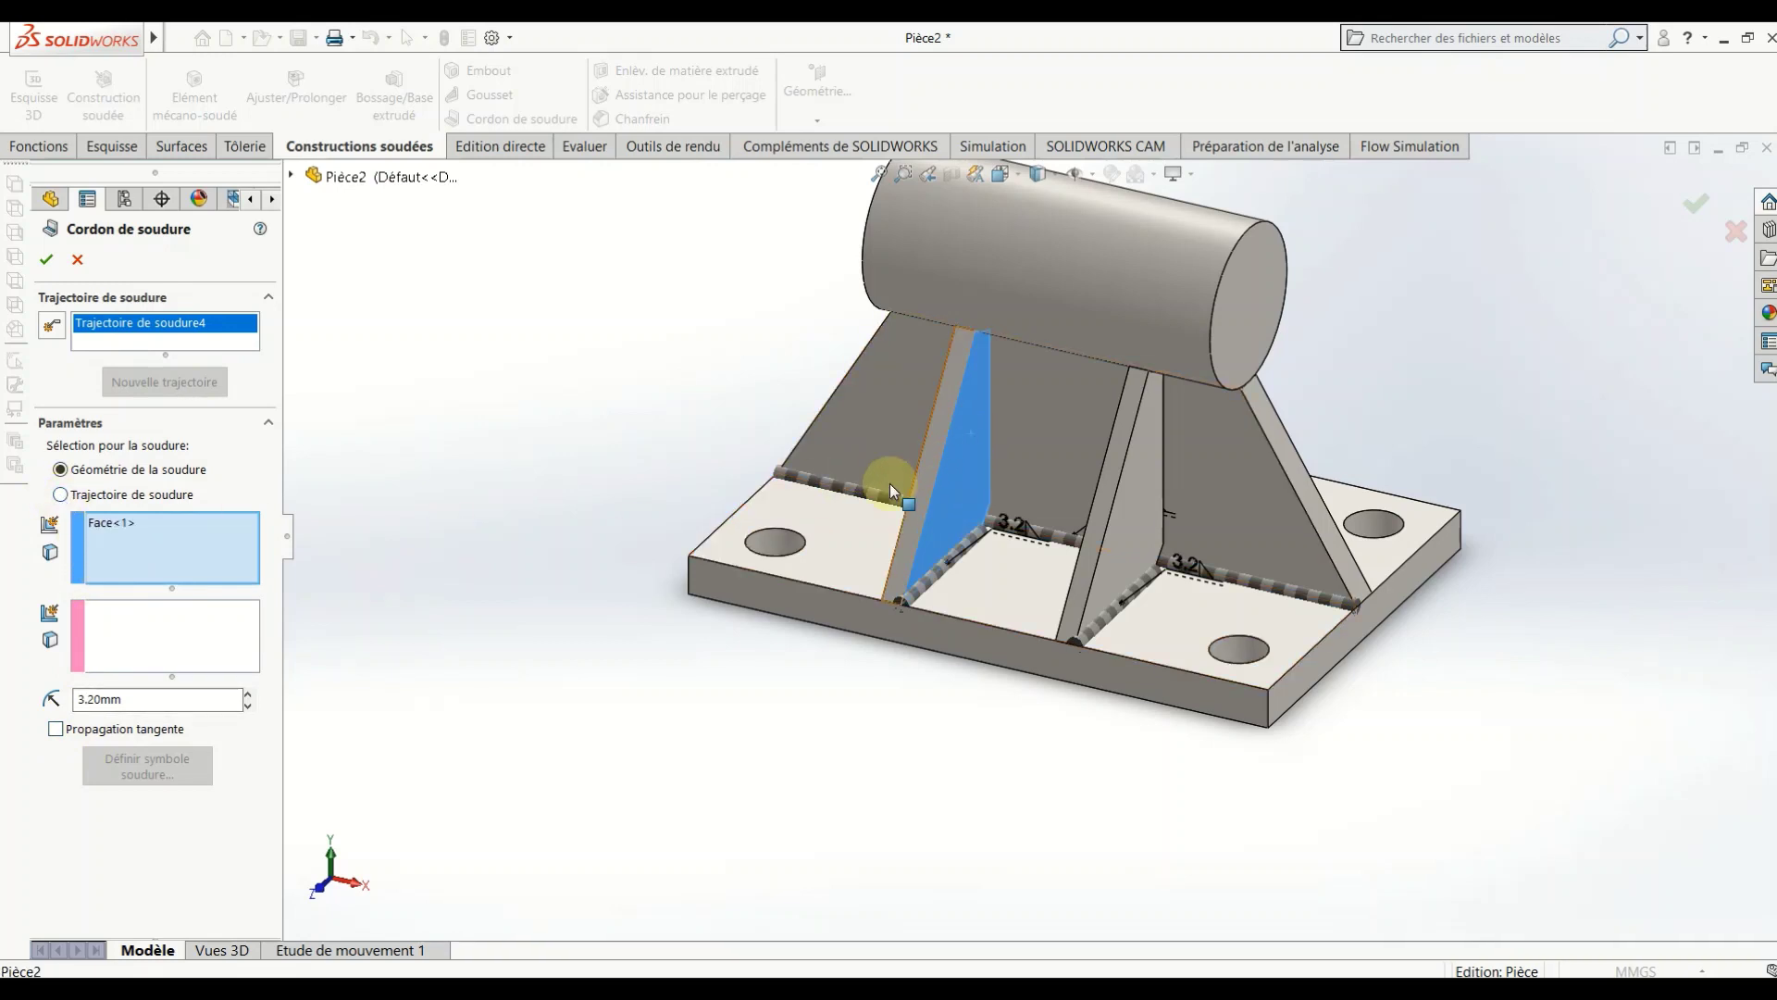
right_click(165, 550)
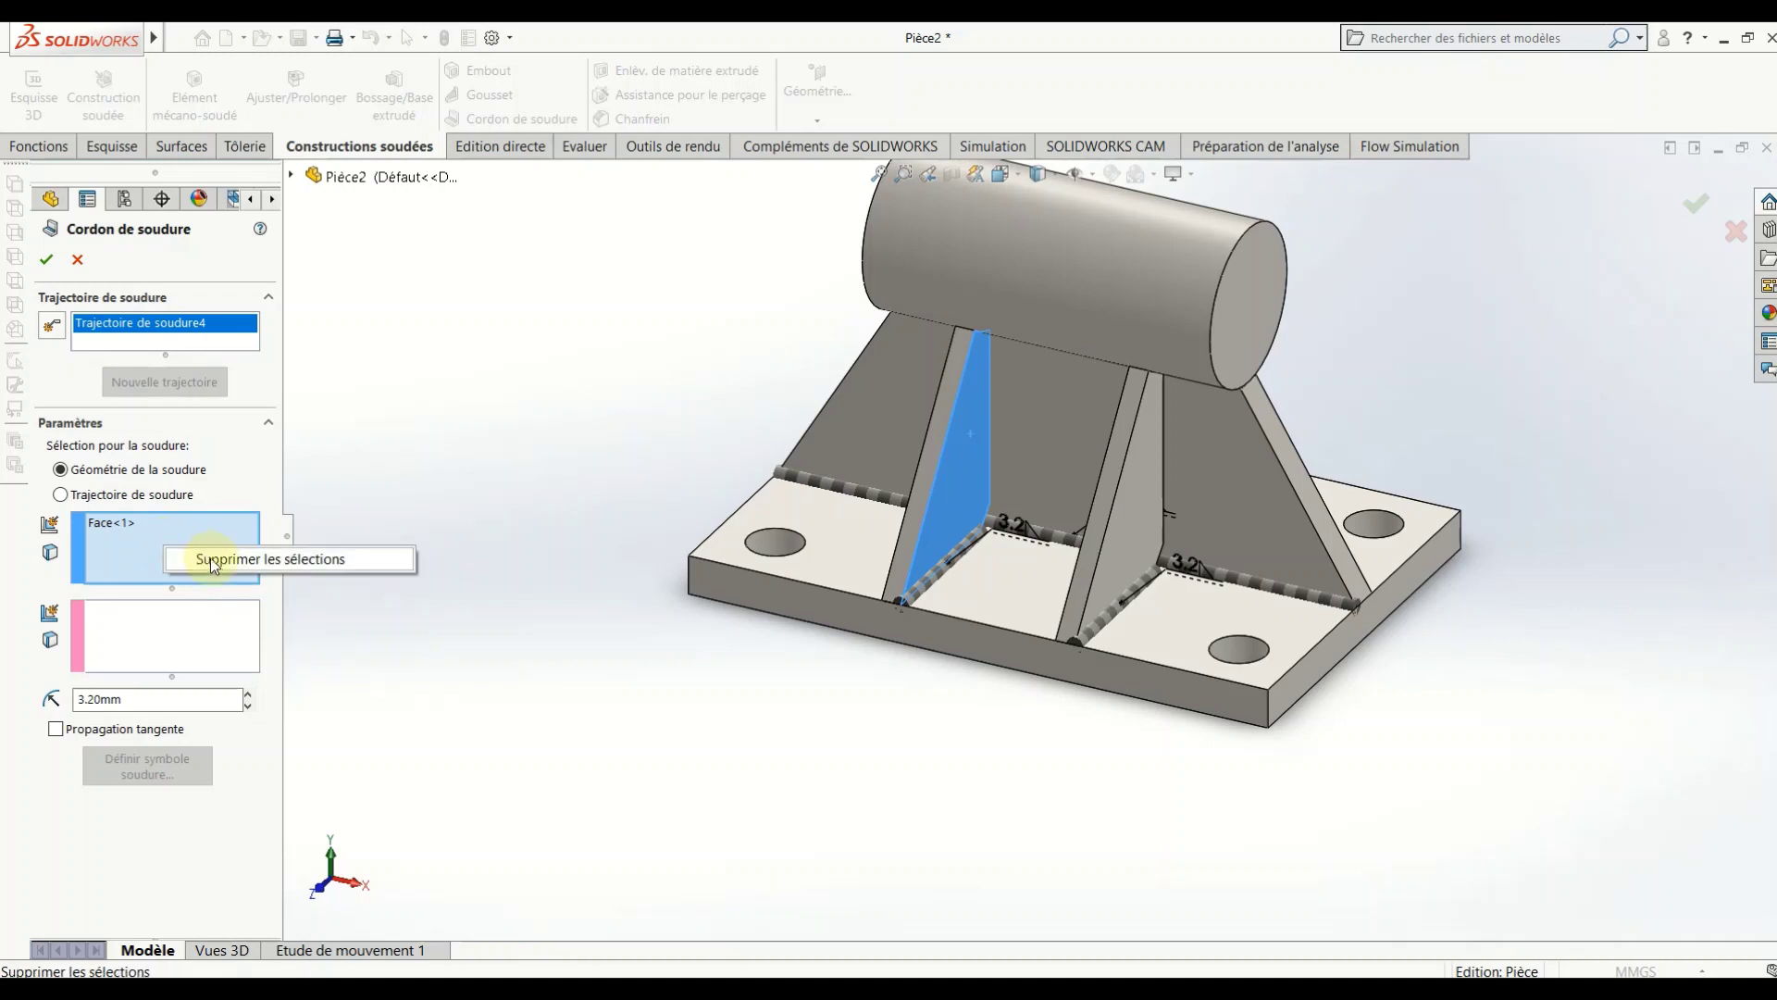
click(217, 562)
click(62, 494)
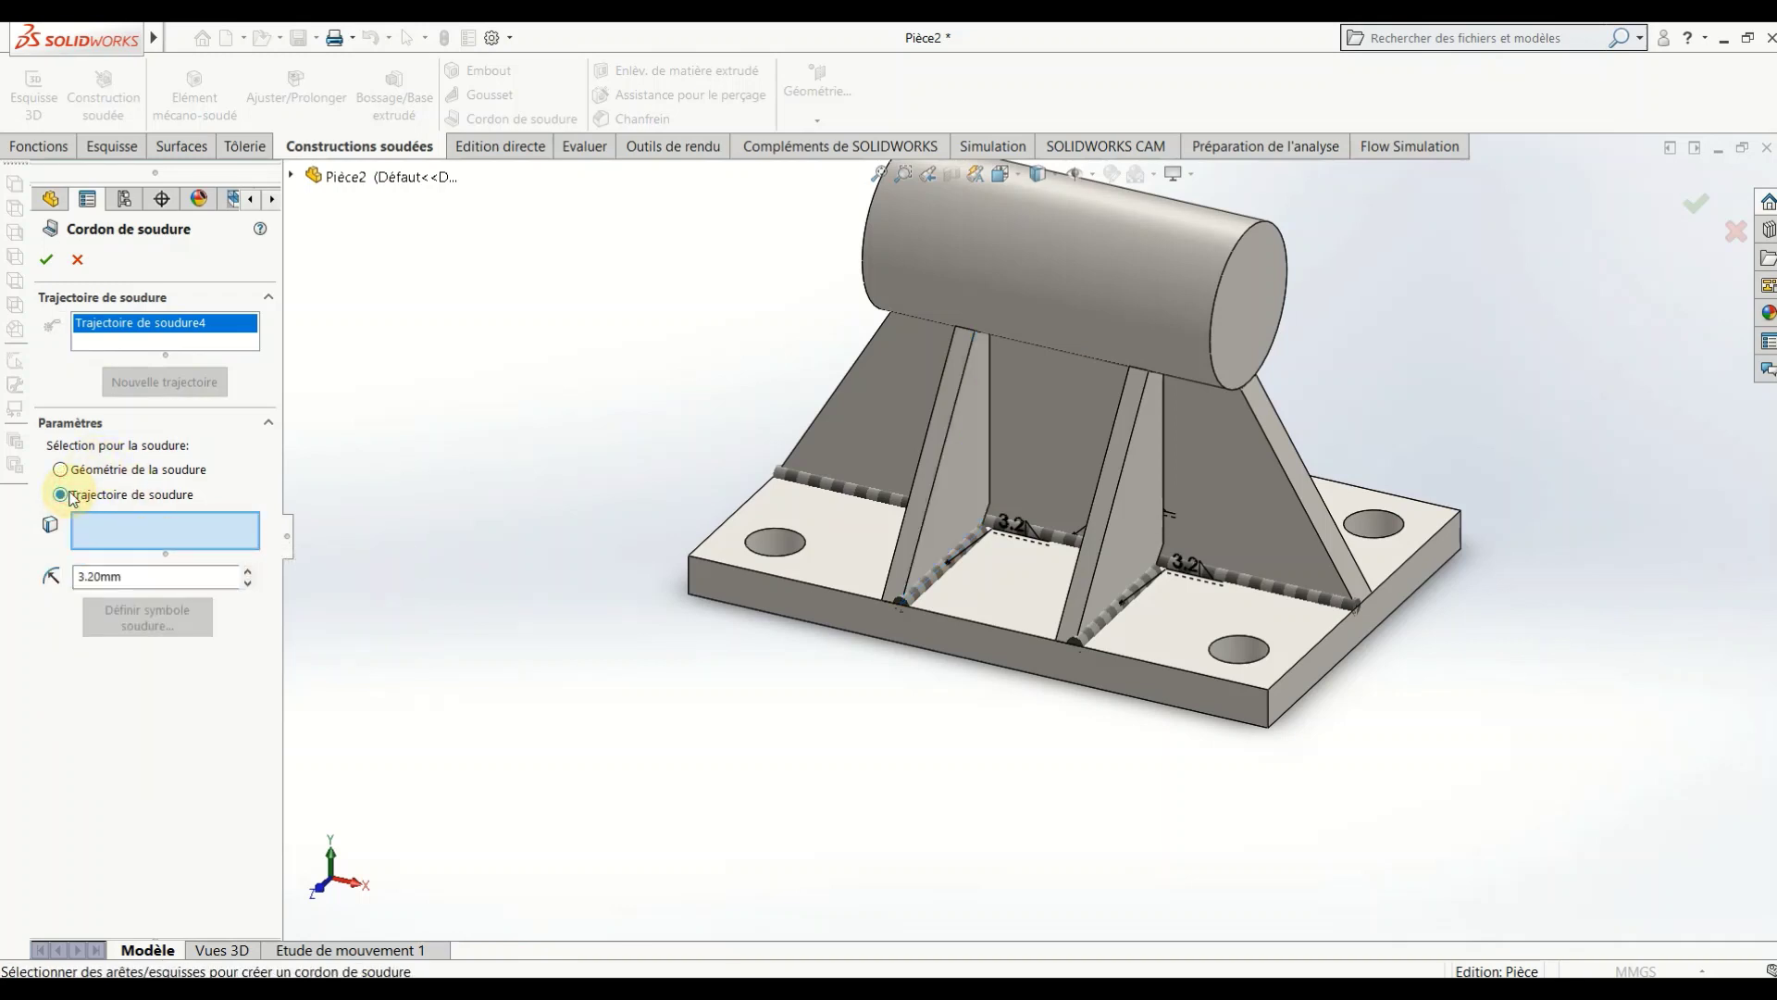
click(990, 440)
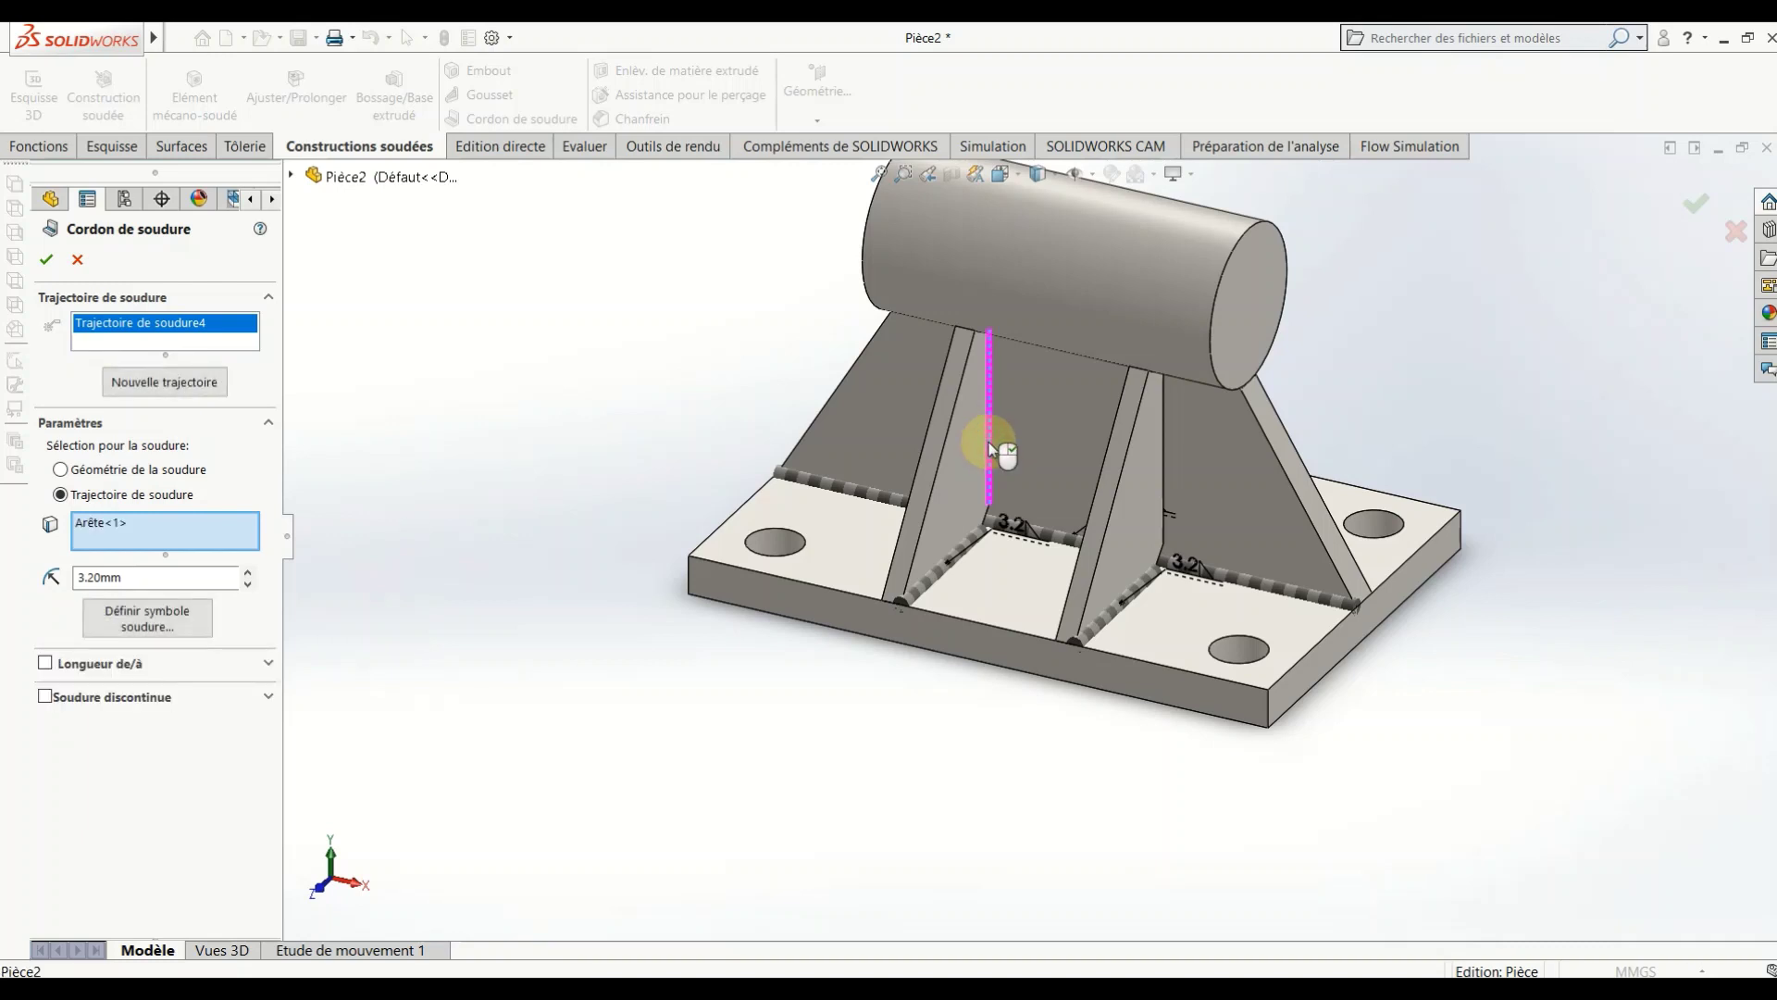
Step: Try an intermittent weld with 50 mm length and 20 mm gap
click(49, 701)
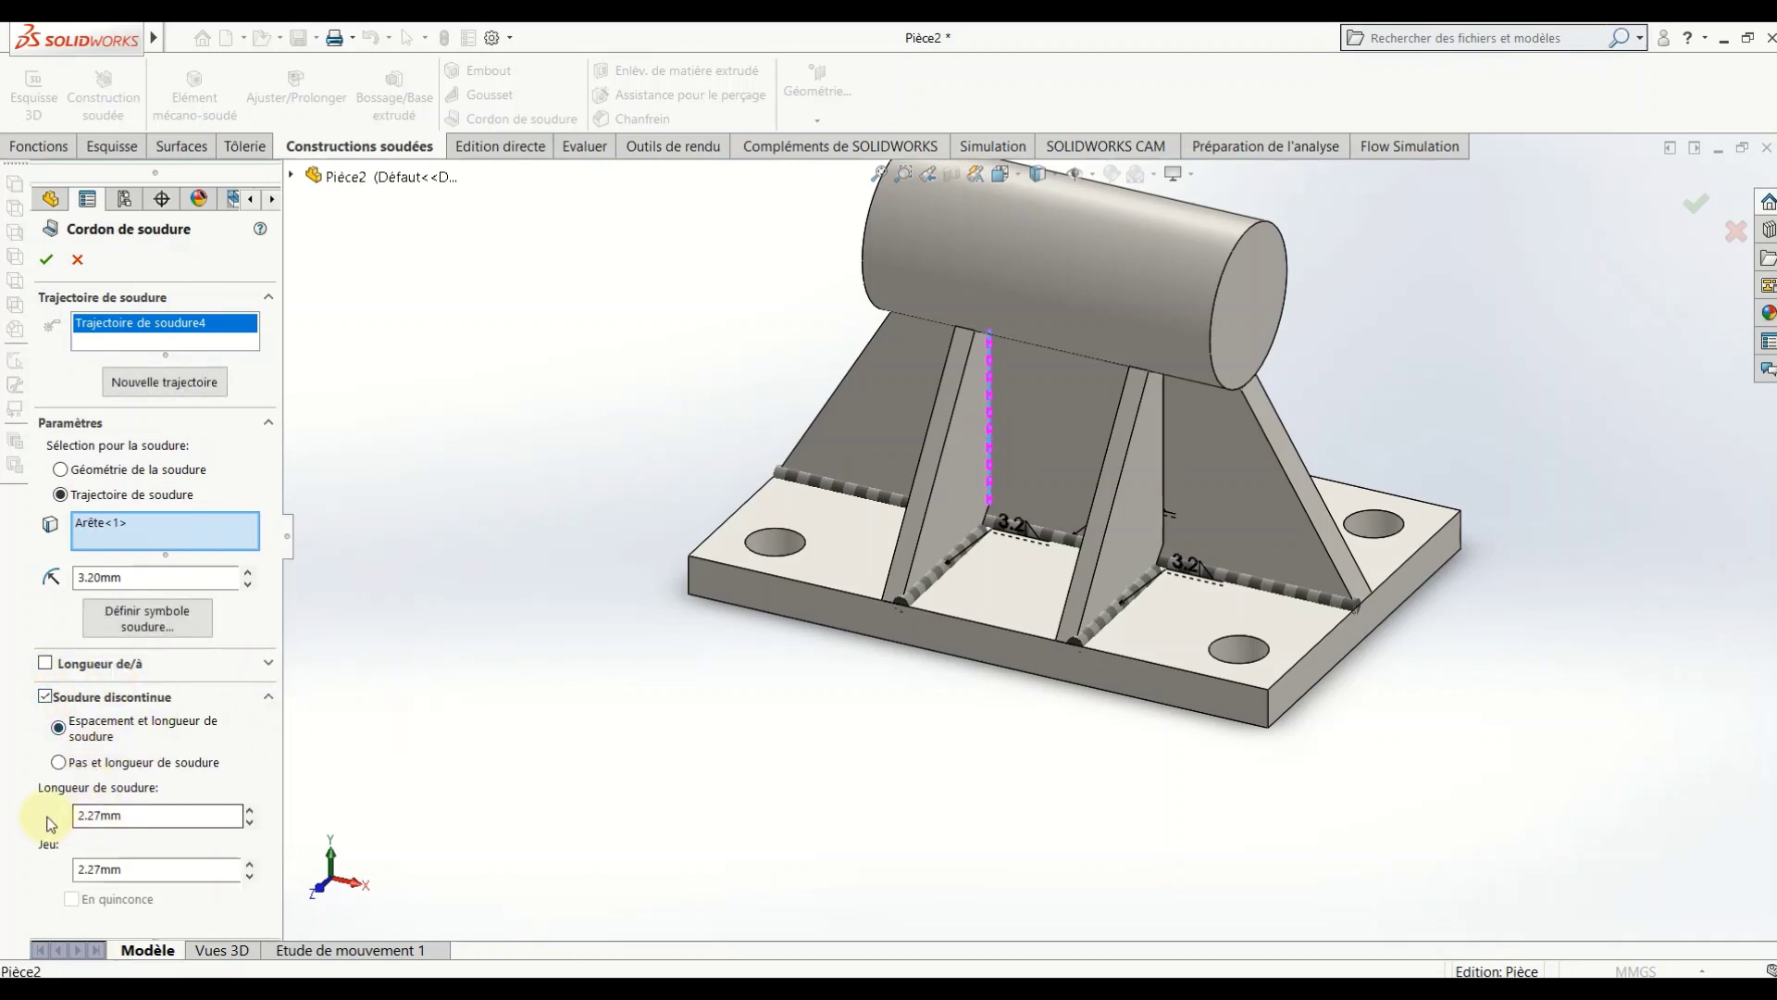
double_click(128, 812)
text(50)
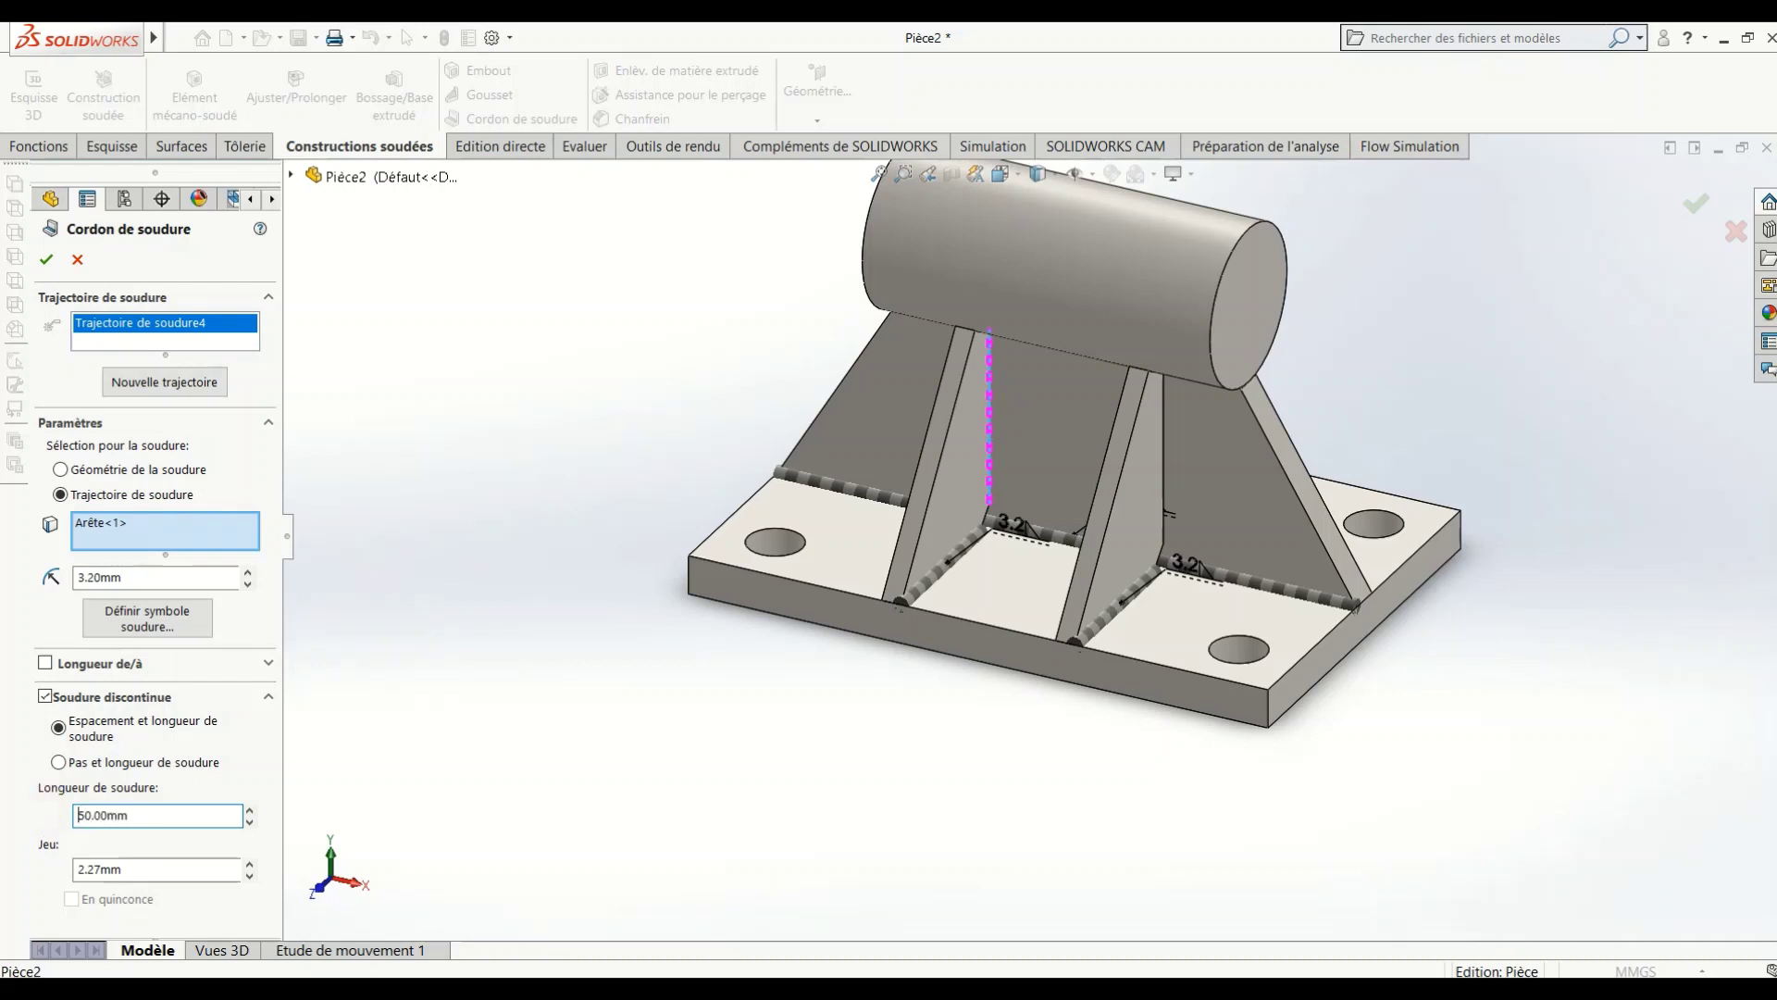
click(136, 871)
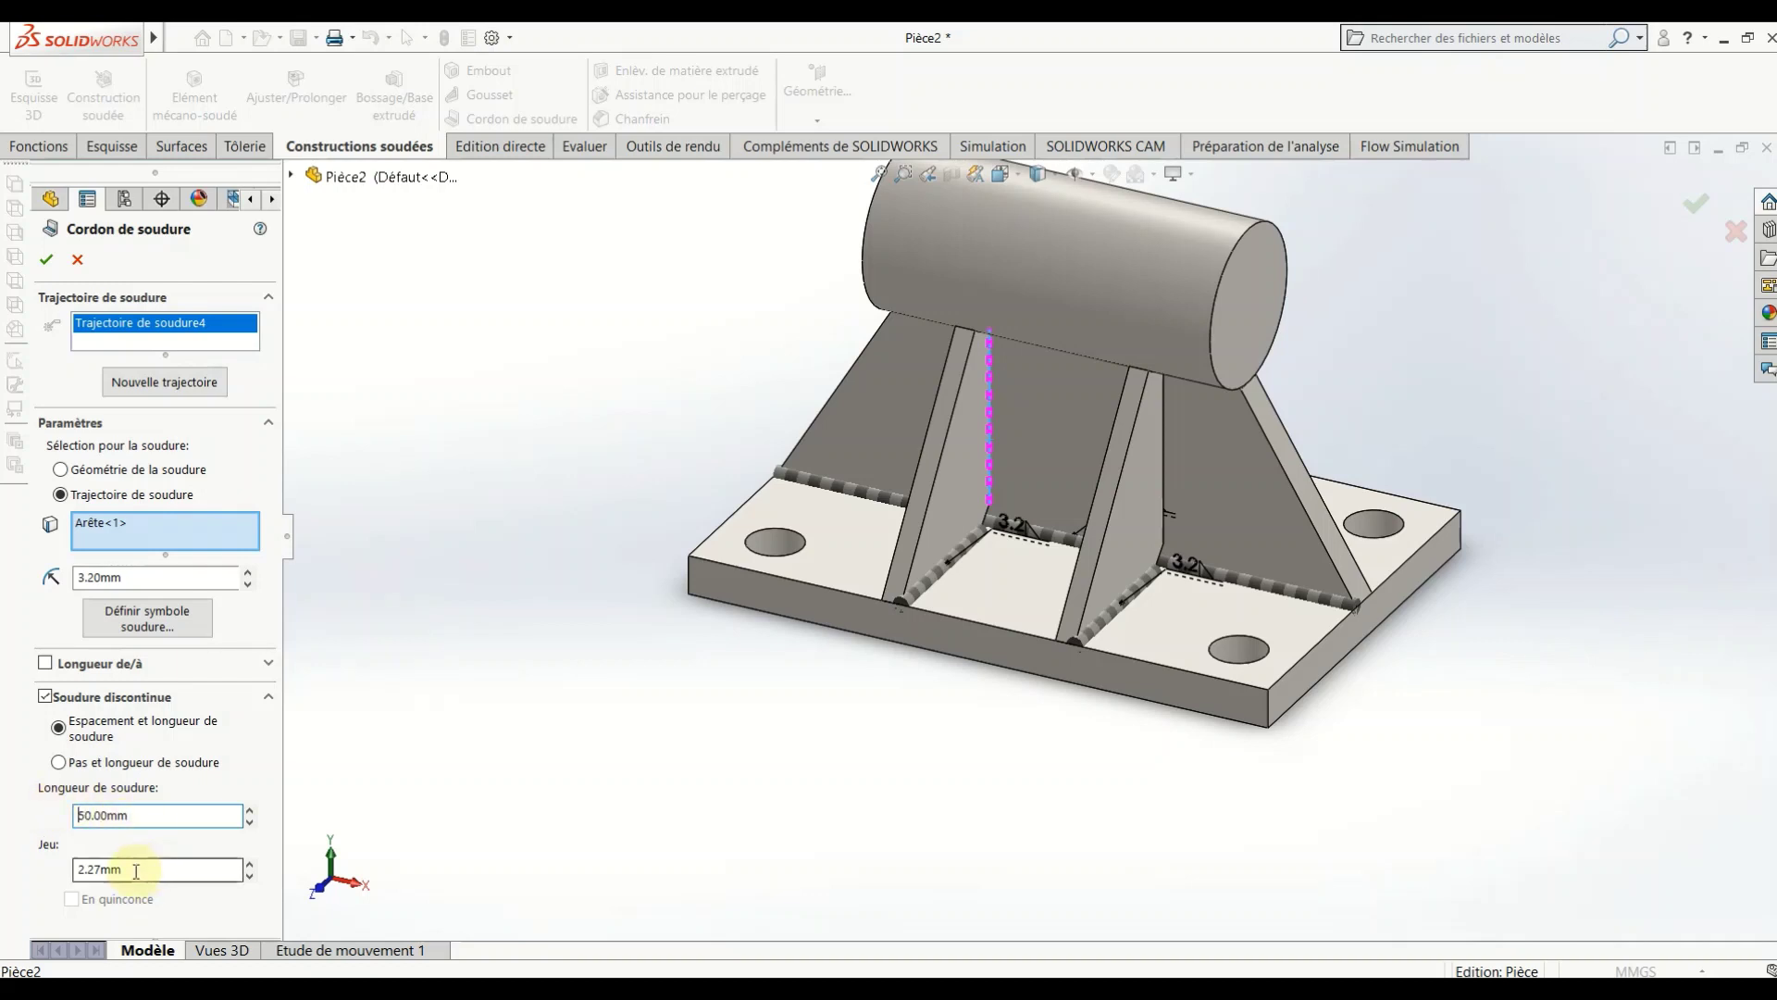
drag(135, 871, 34, 879)
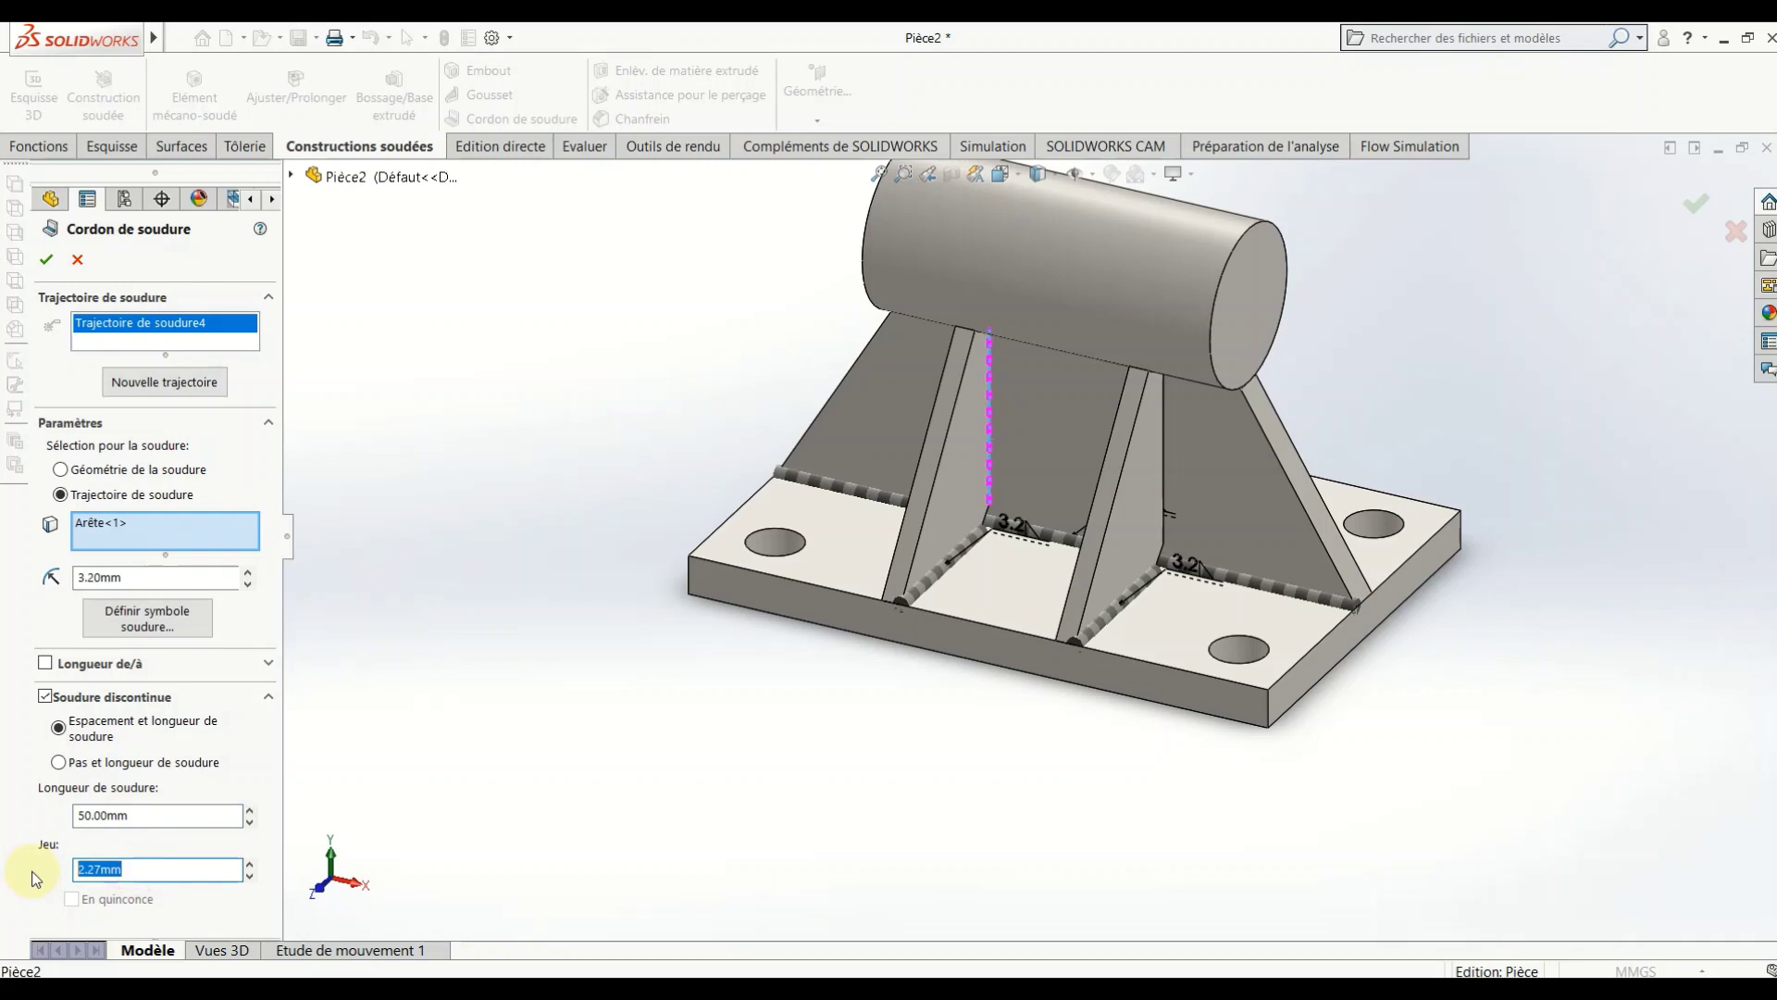
text(20)
Step: Revert to a continuous weld and create the 3.2 mm bead on the left gusset's vertical edge
scroll(1040, 402, down, 2)
scroll(976, 487, down, 2)
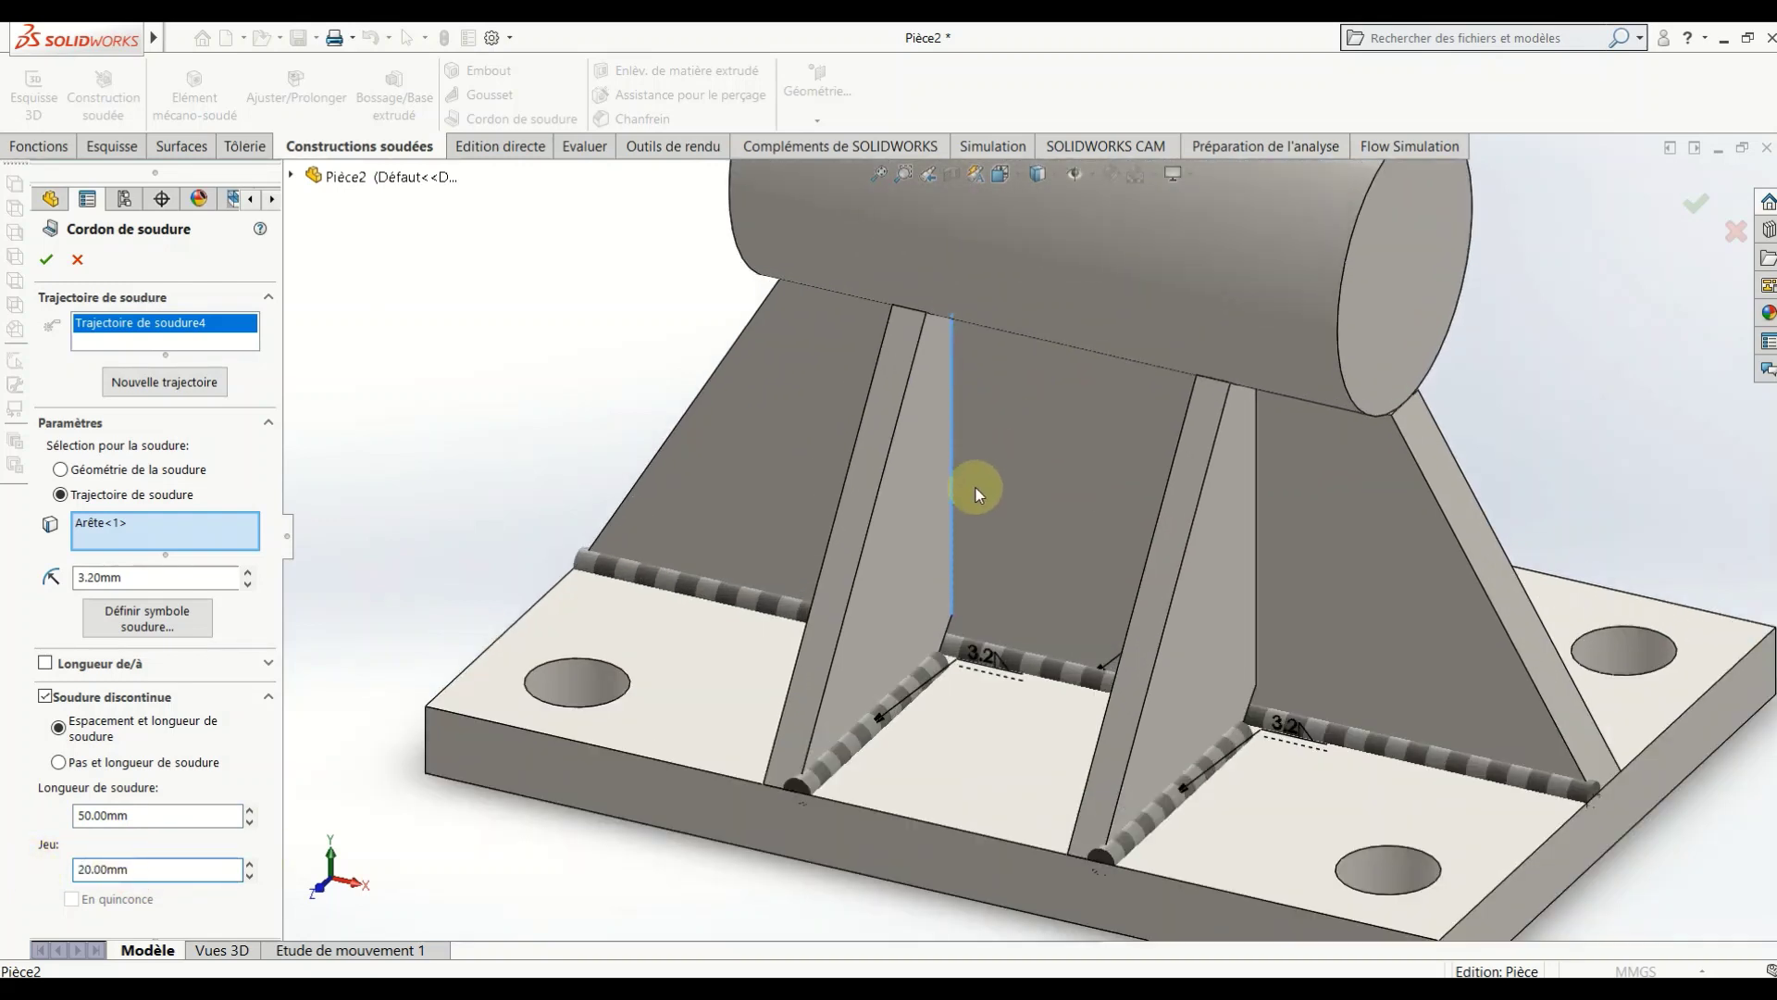
scroll(973, 491, up, 2)
scroll(974, 490, up, 2)
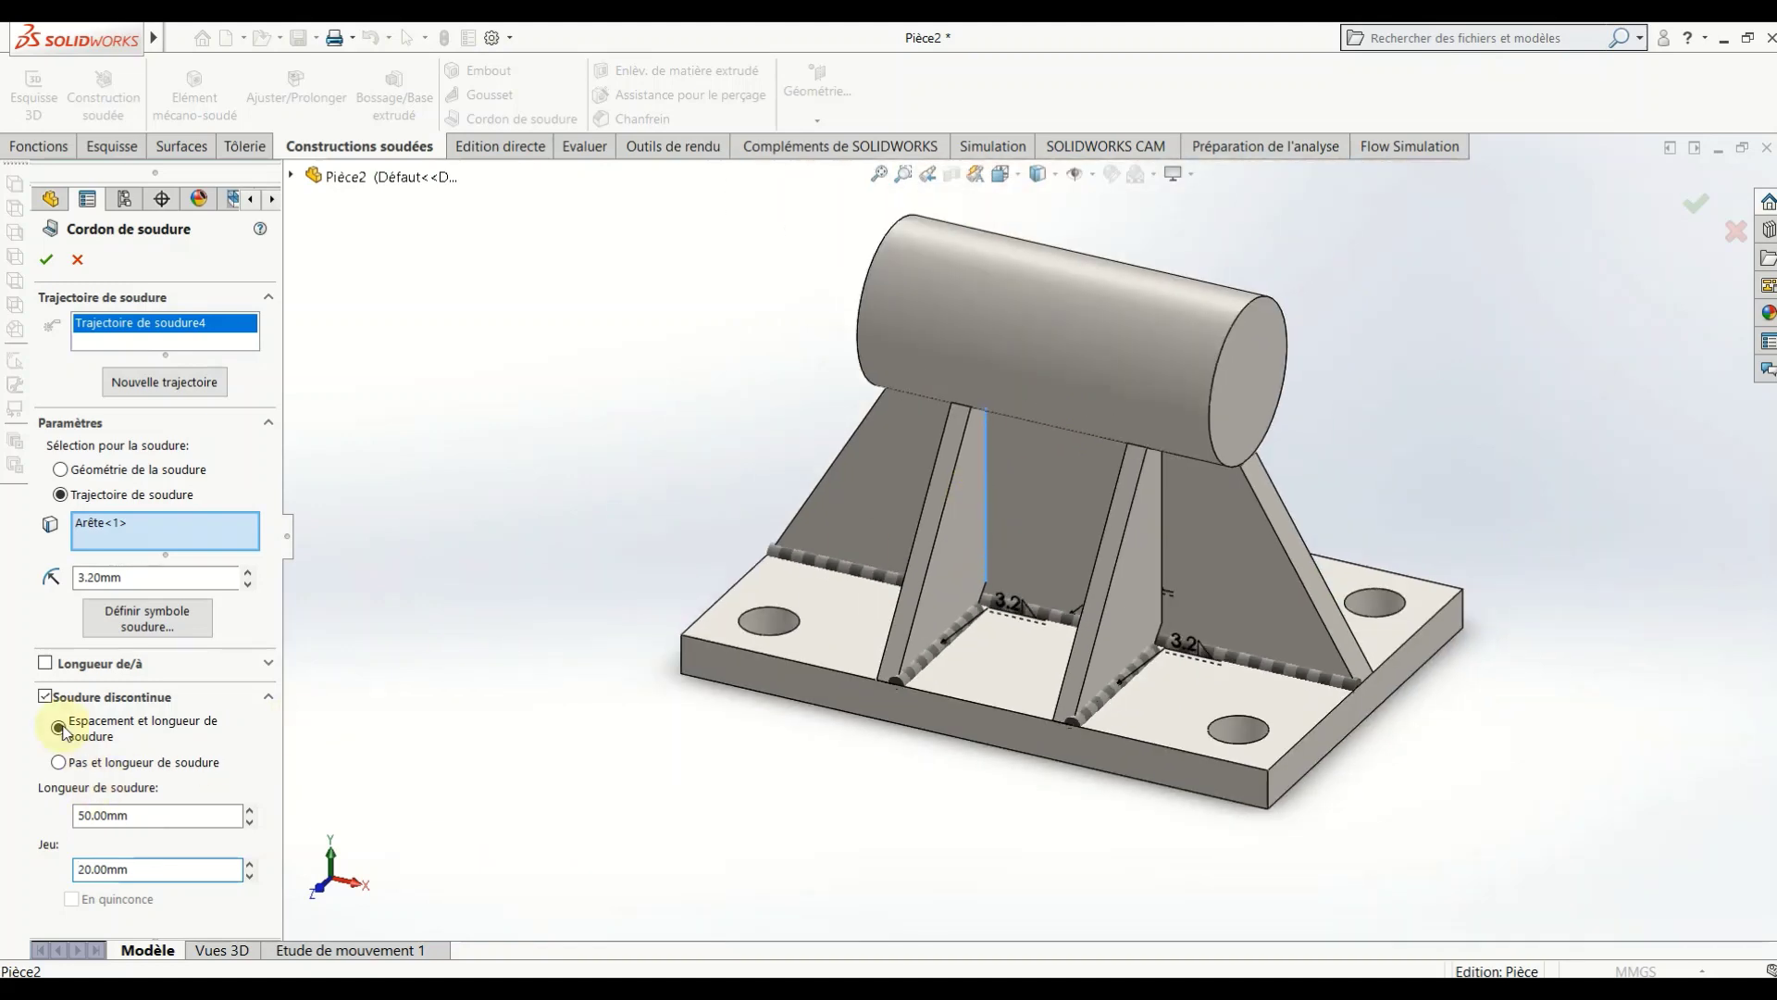
click(44, 699)
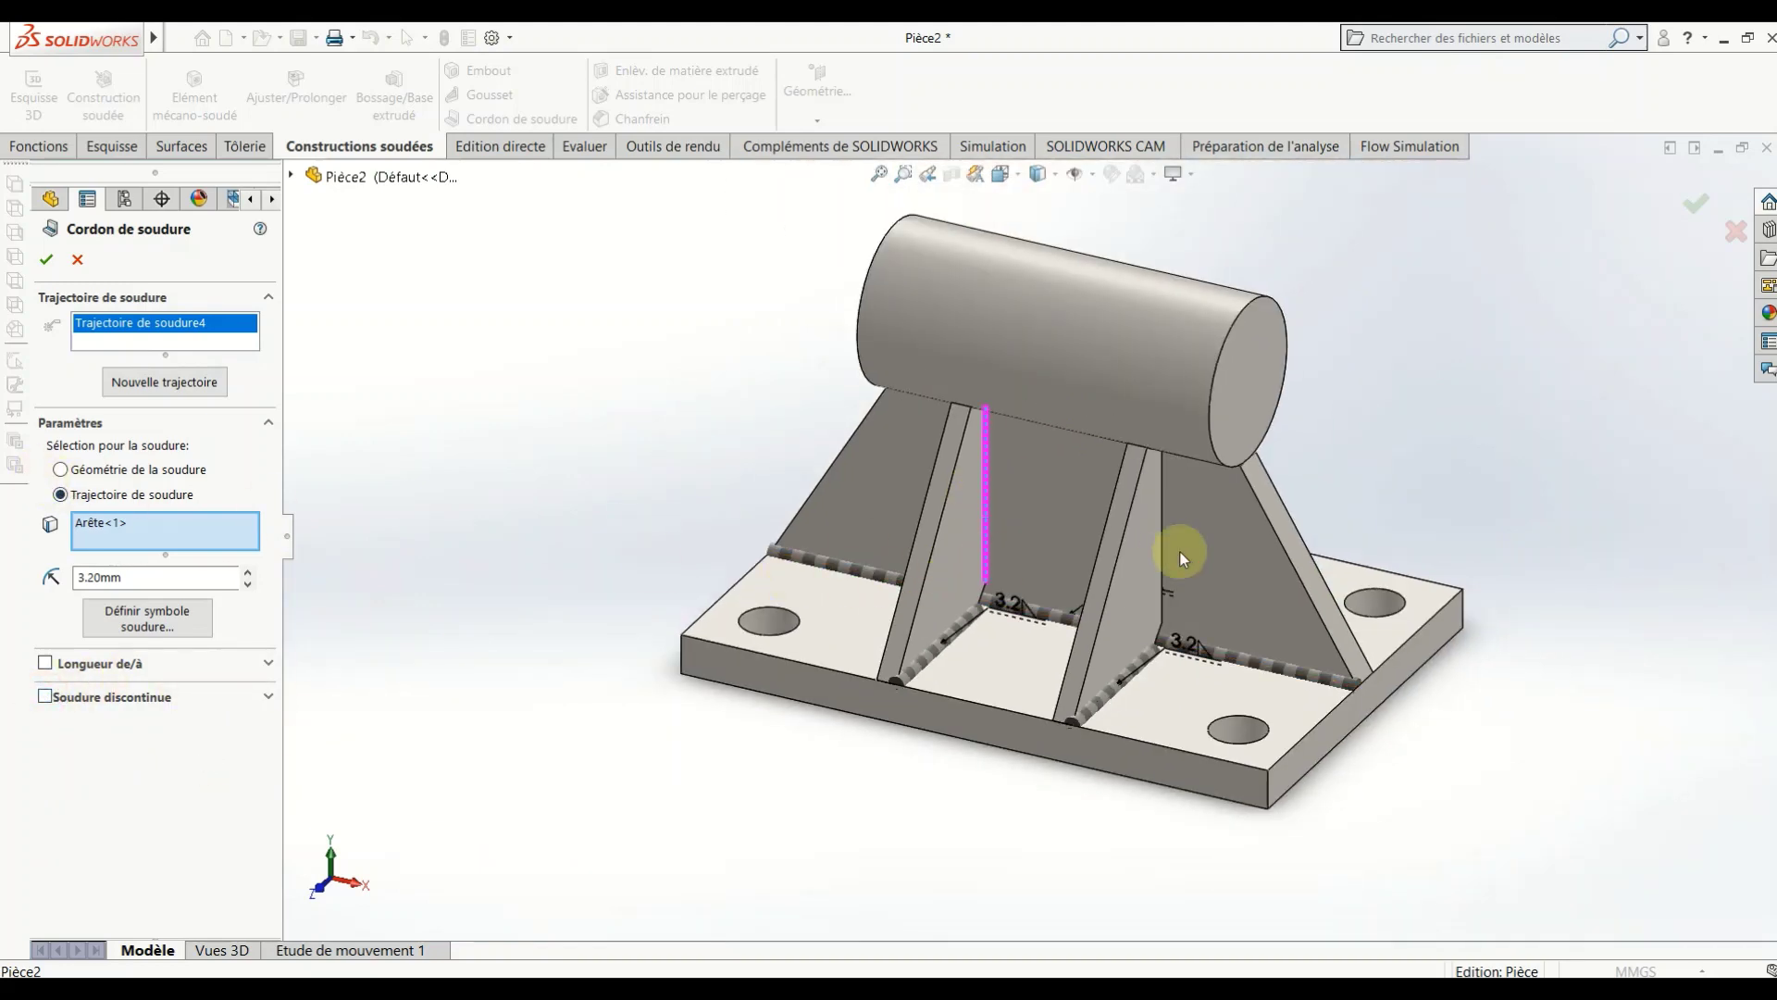
scroll(1014, 525, down, 3)
scroll(1014, 525, down, 2)
scroll(962, 497, up, 4)
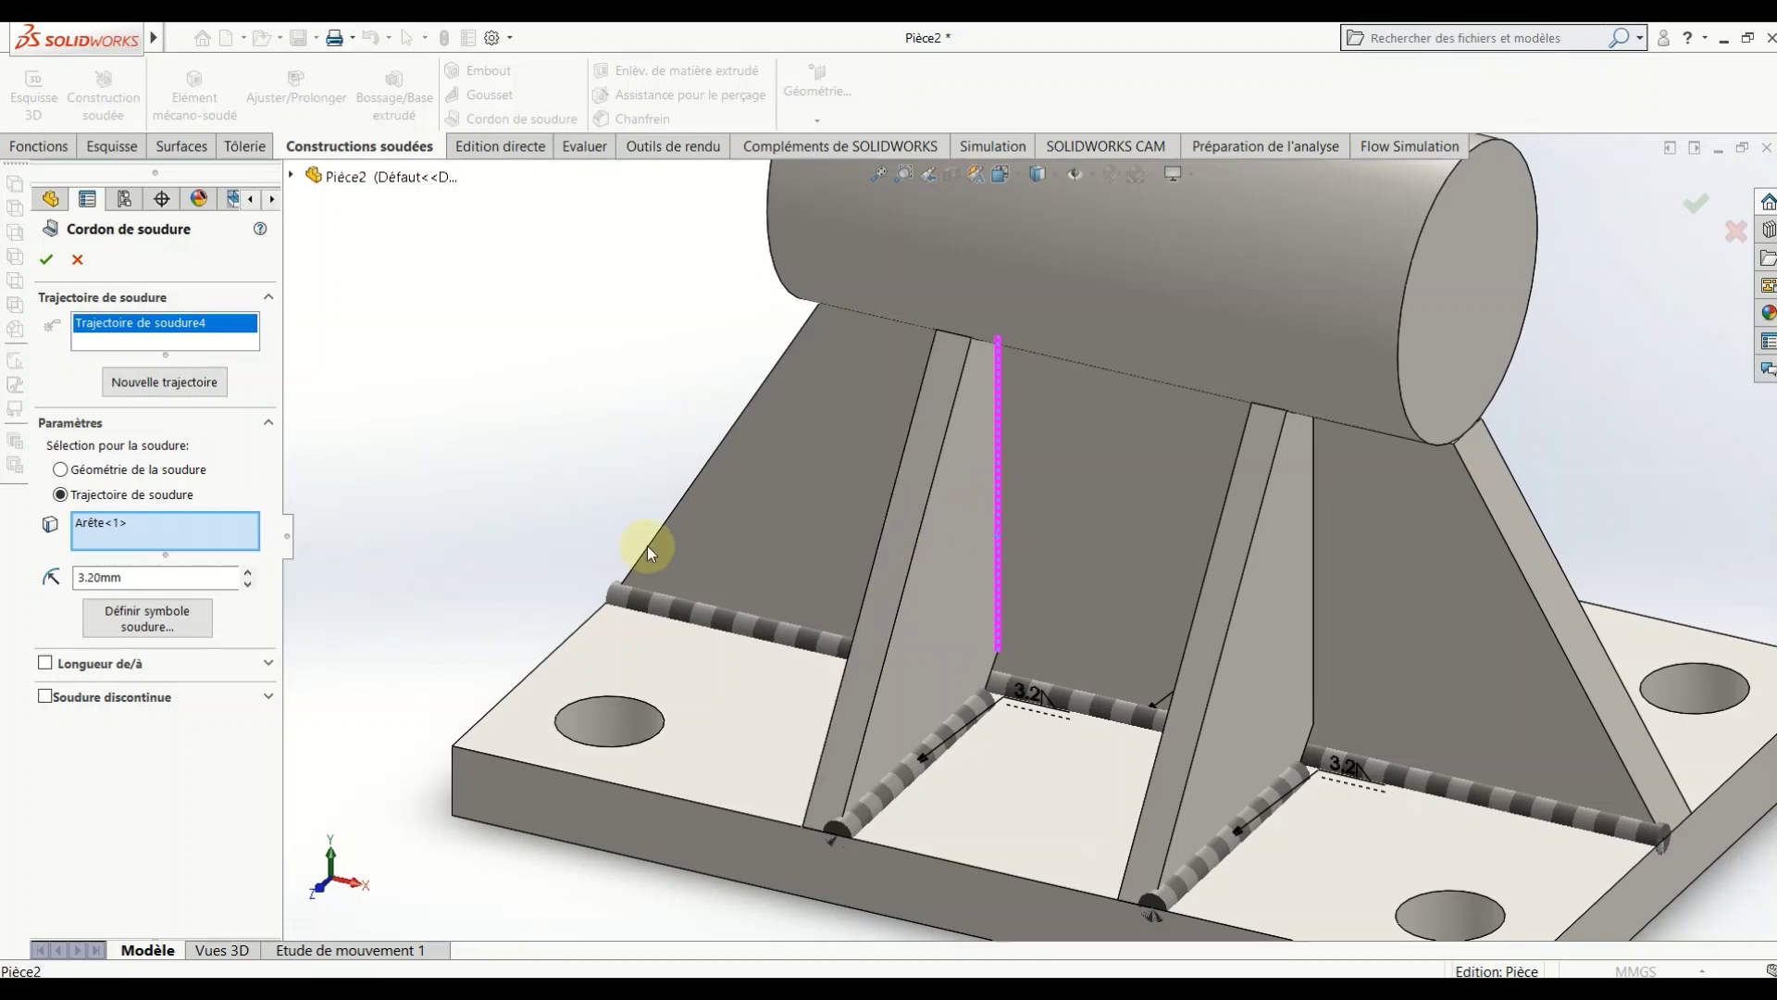
click(44, 261)
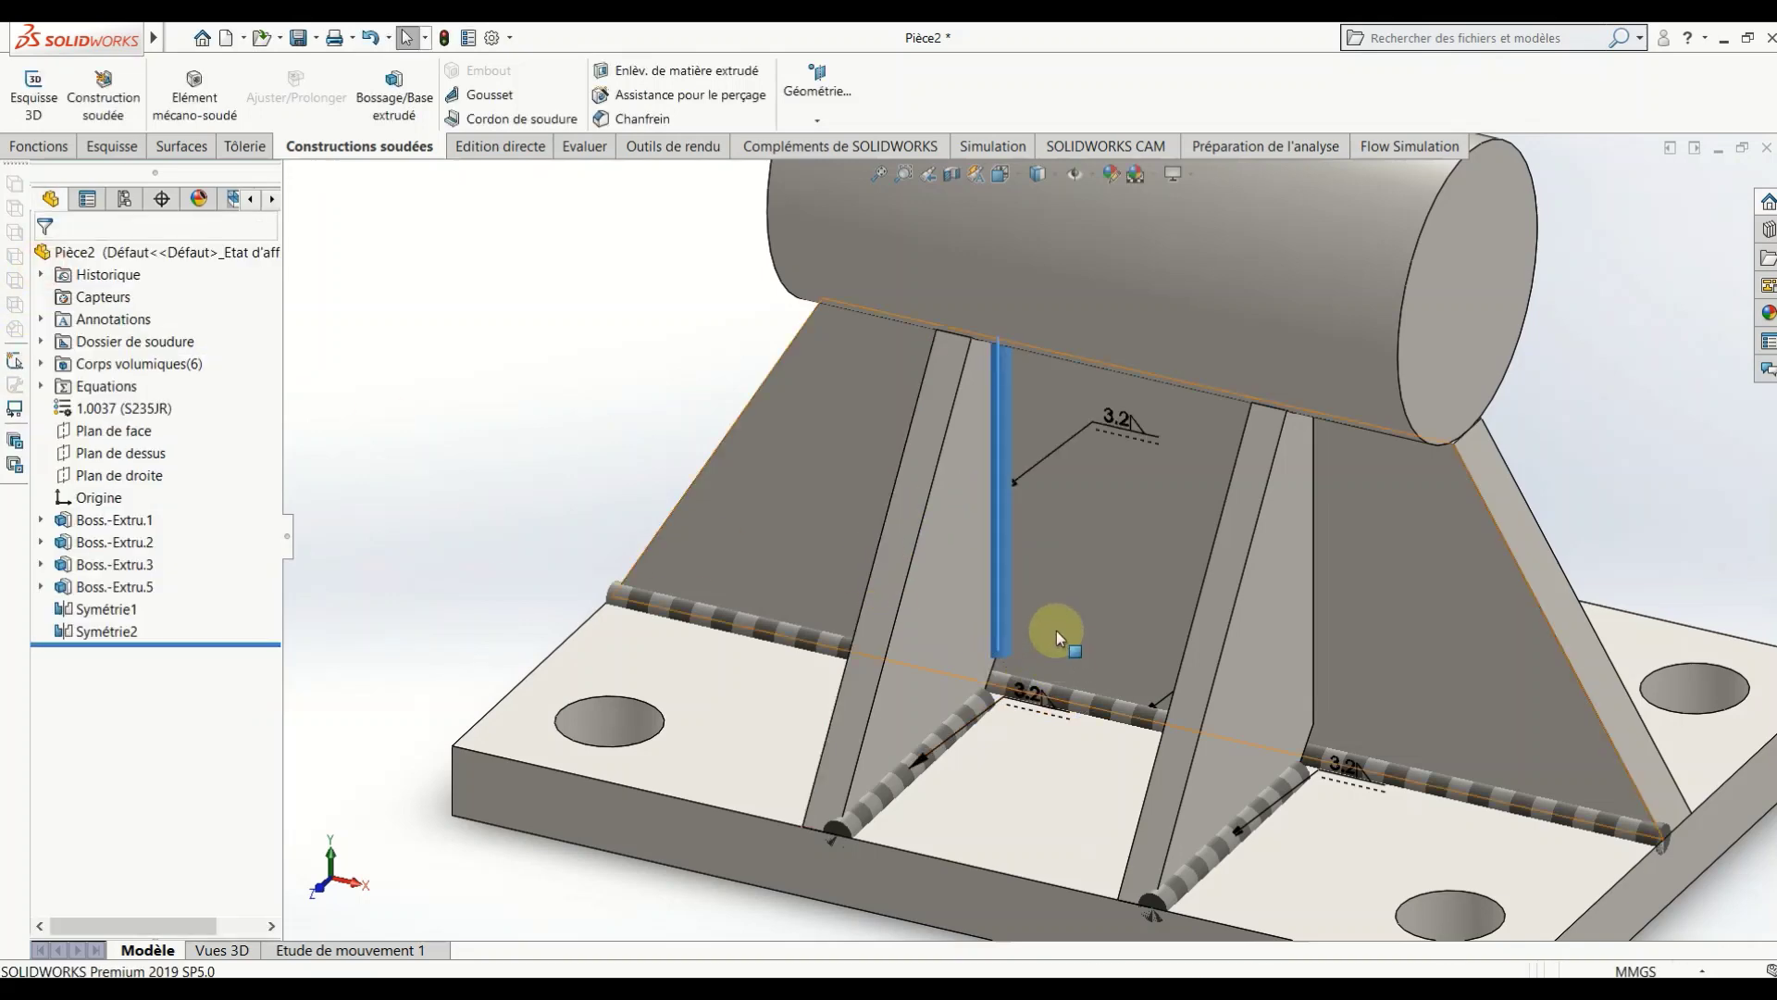
Step: Weld the right gusset's vertical edge to the web with a 3.2 mm bead, using the edge as path
scroll(940, 579, up, 4)
scroll(1203, 509, down, 2)
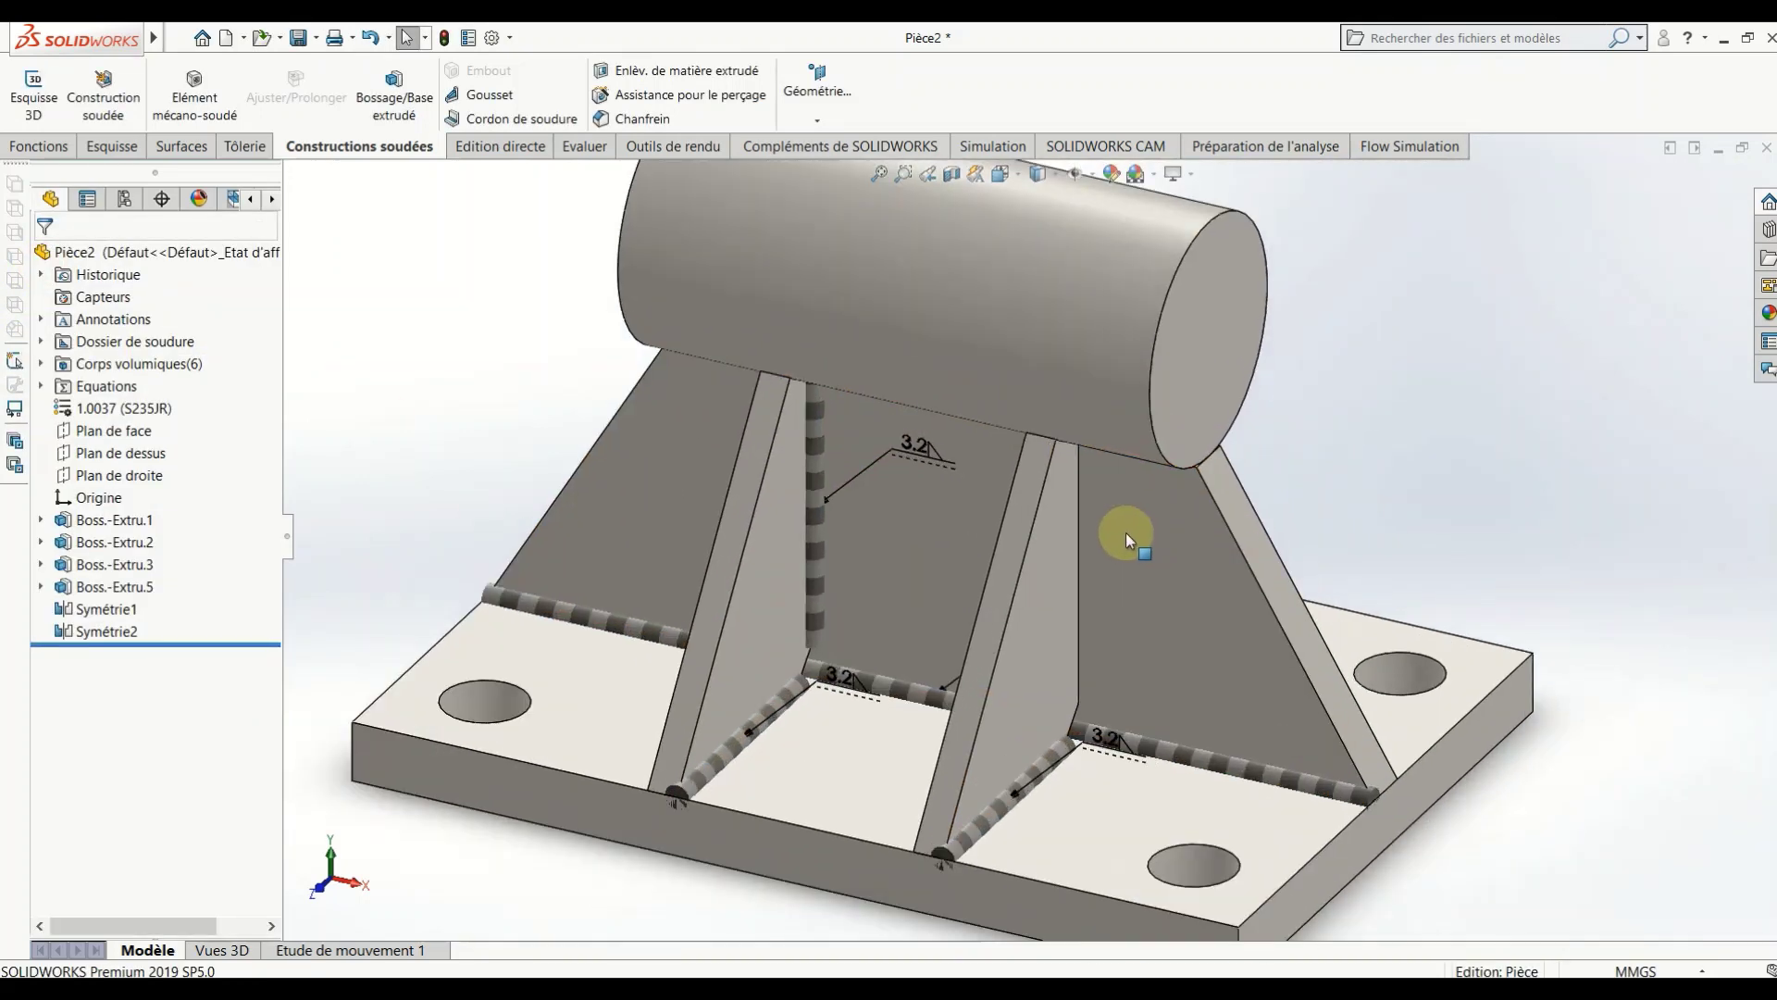
click(512, 119)
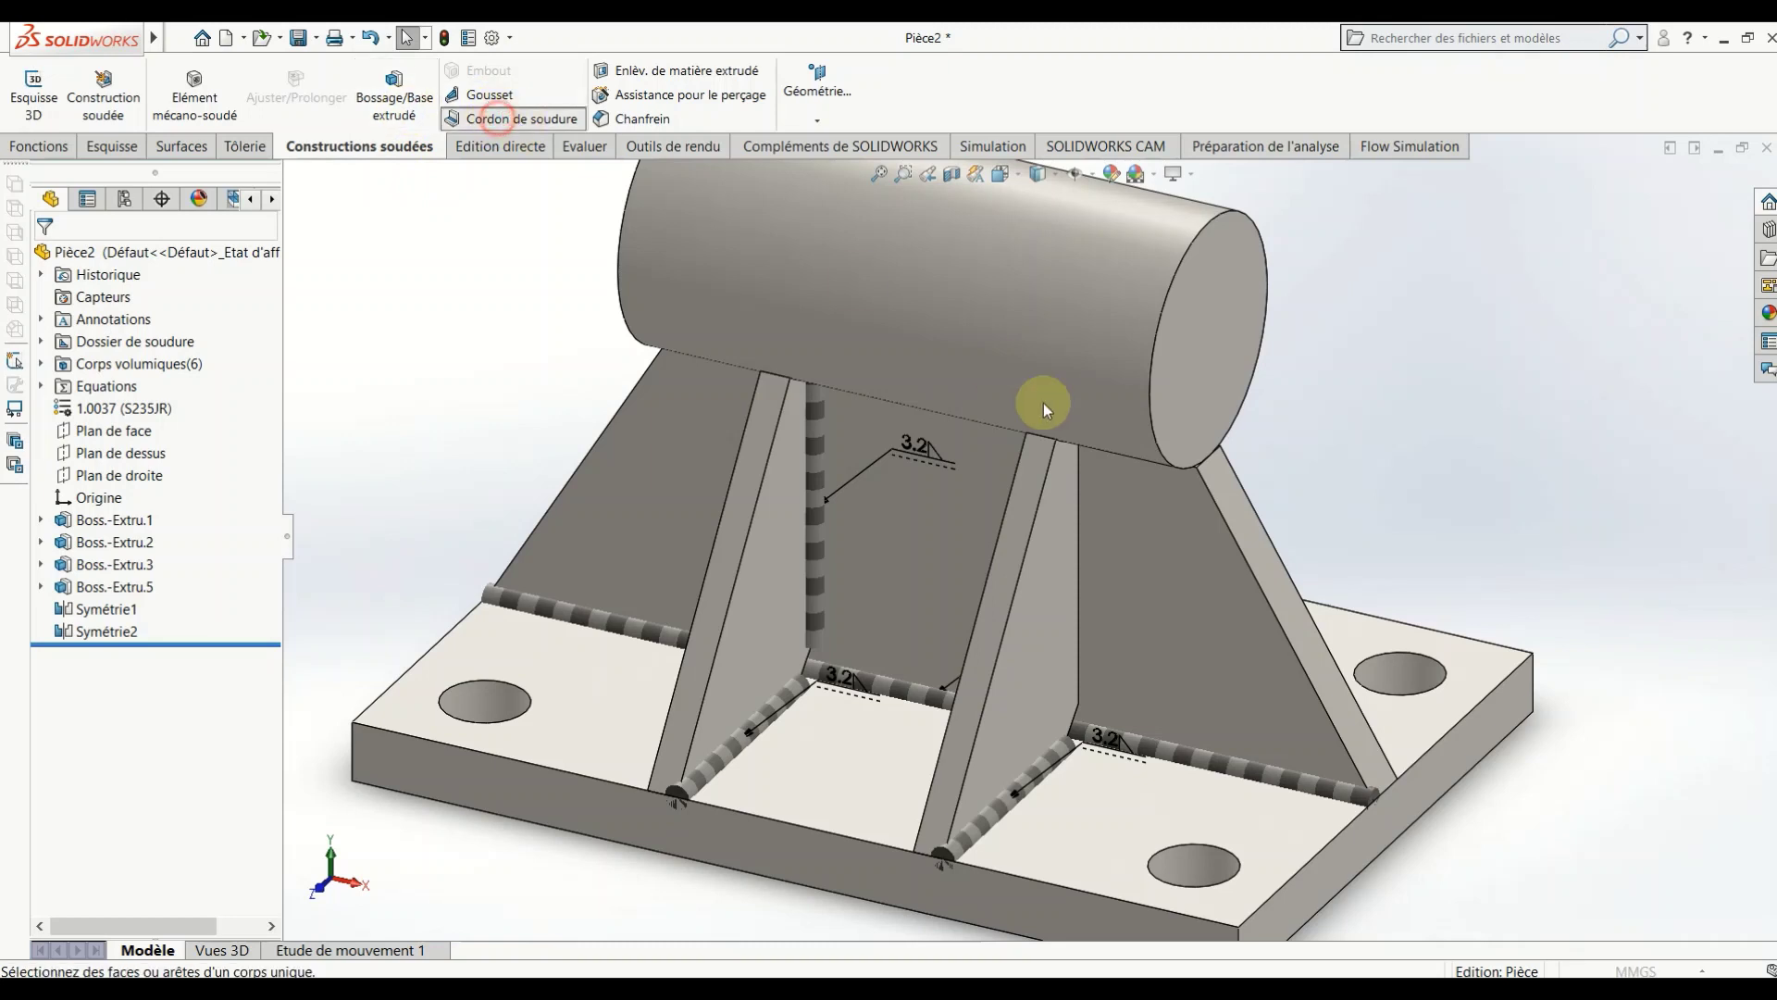
click(1079, 562)
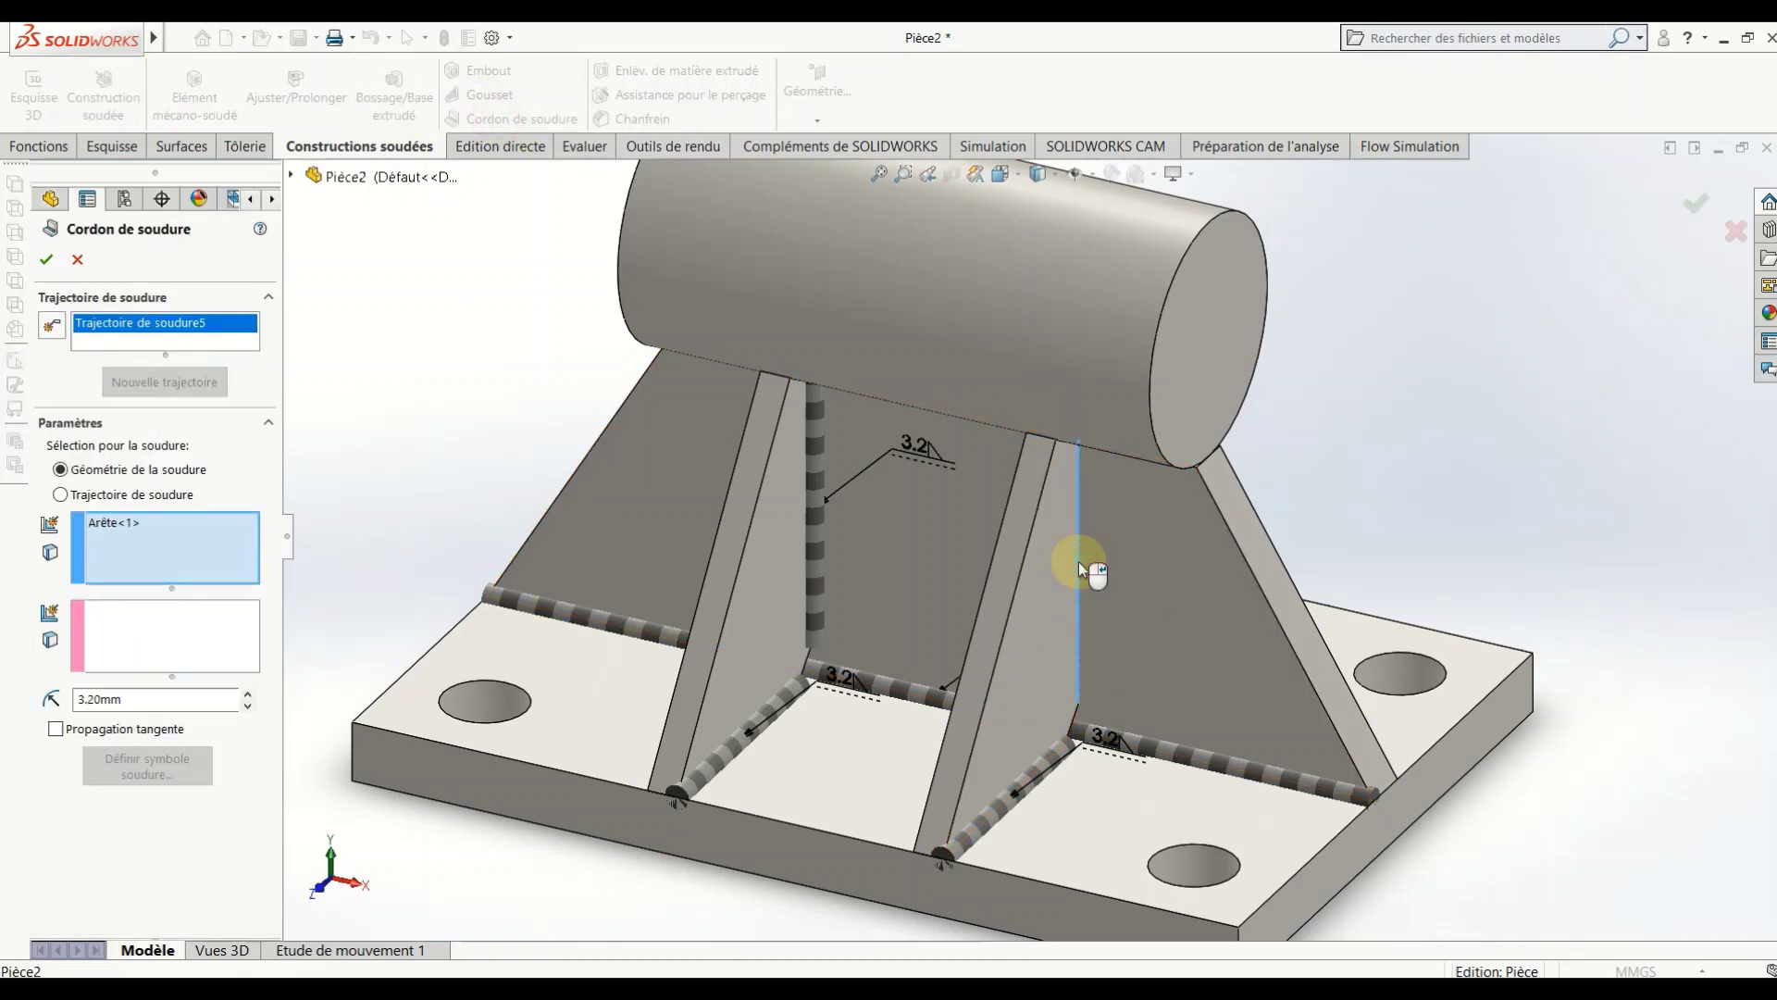
click(60, 494)
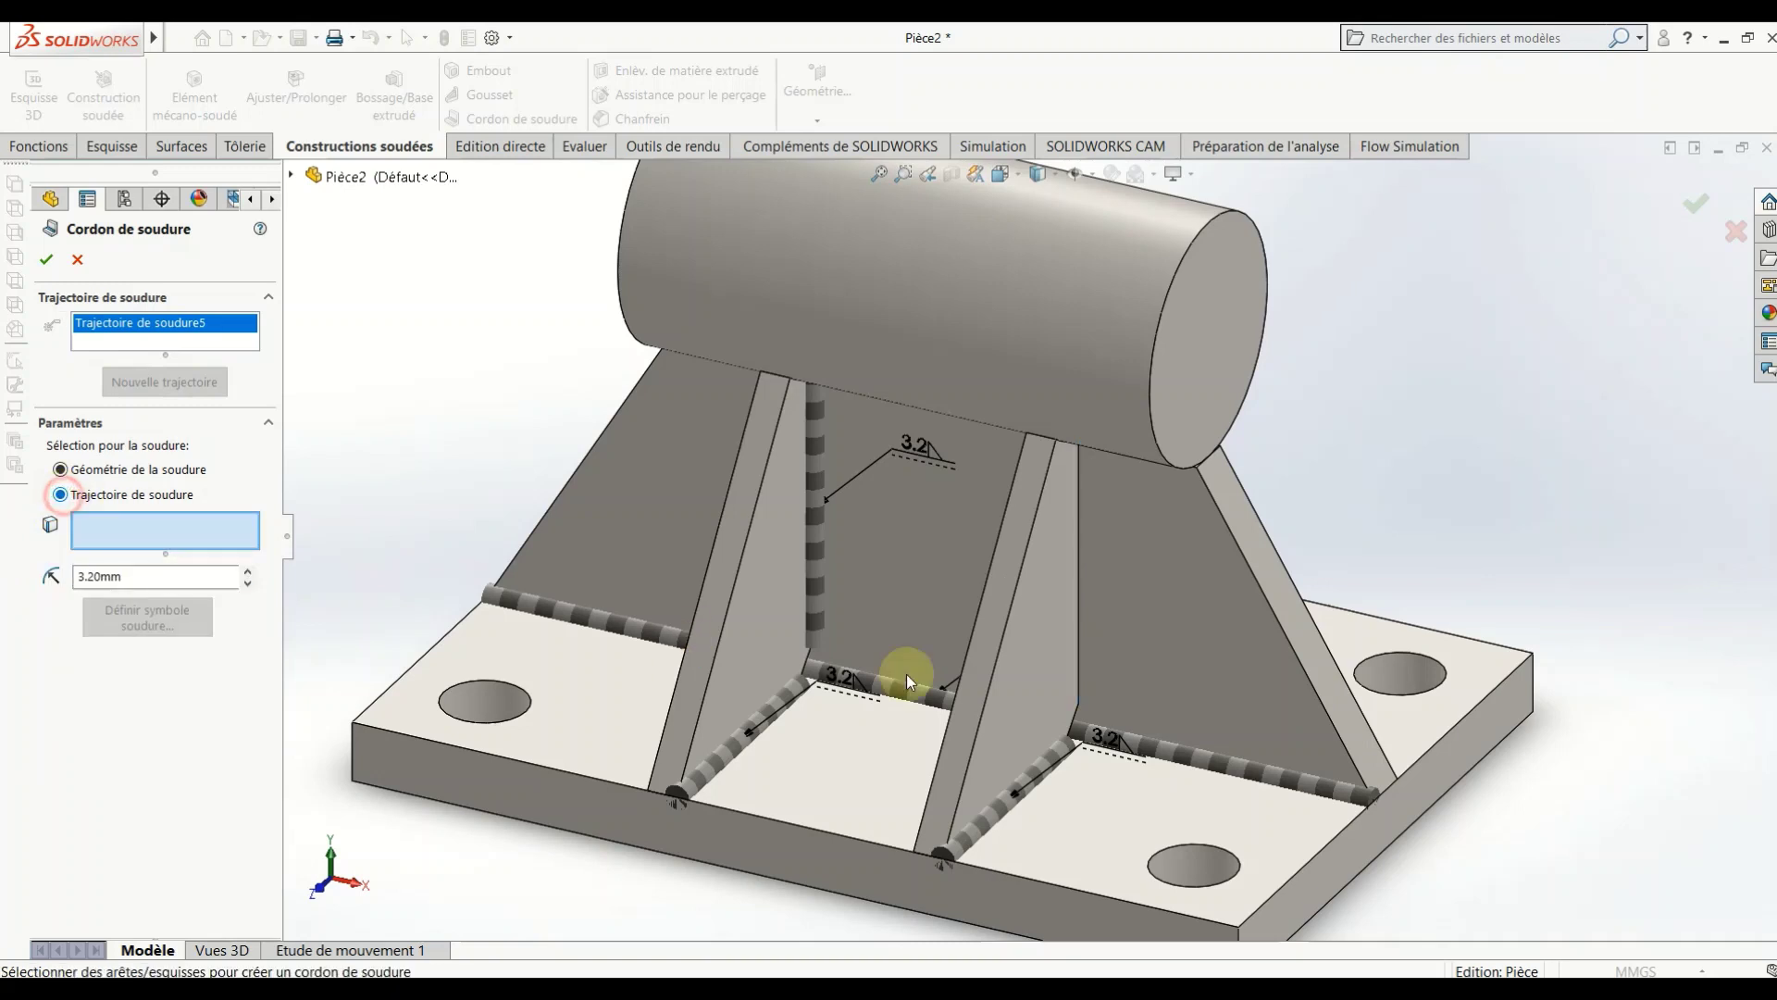
click(1079, 627)
key(Return)
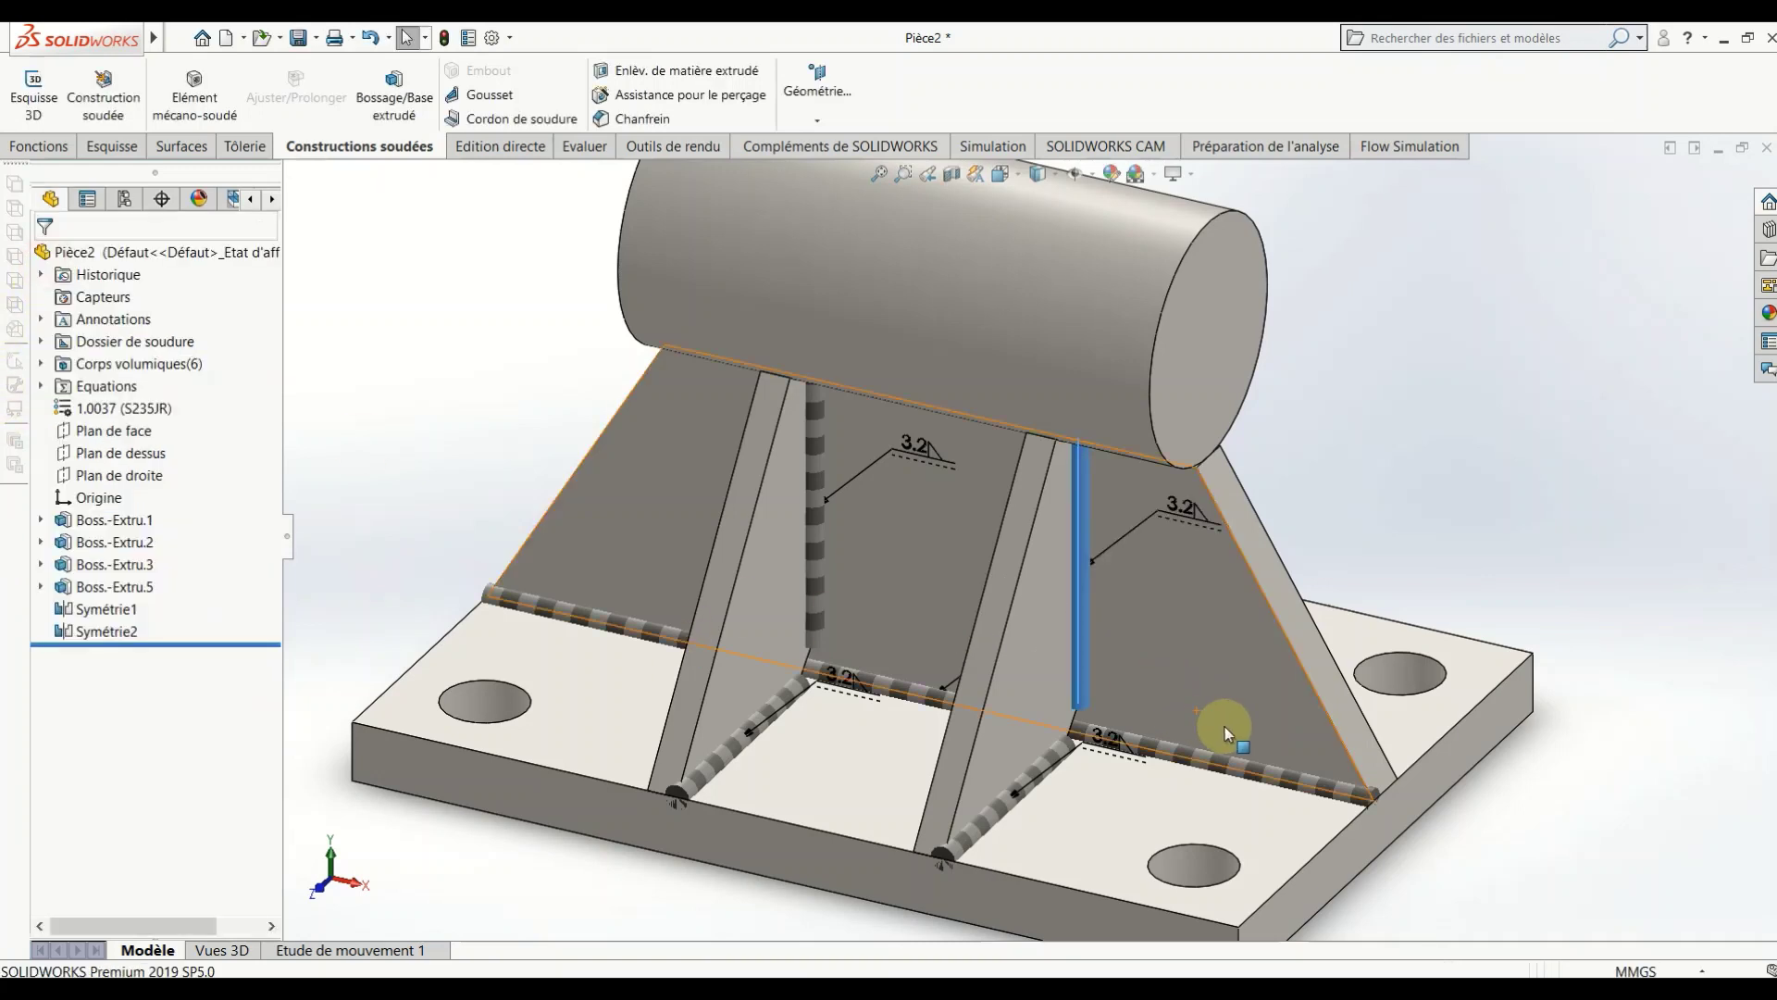
key(z)
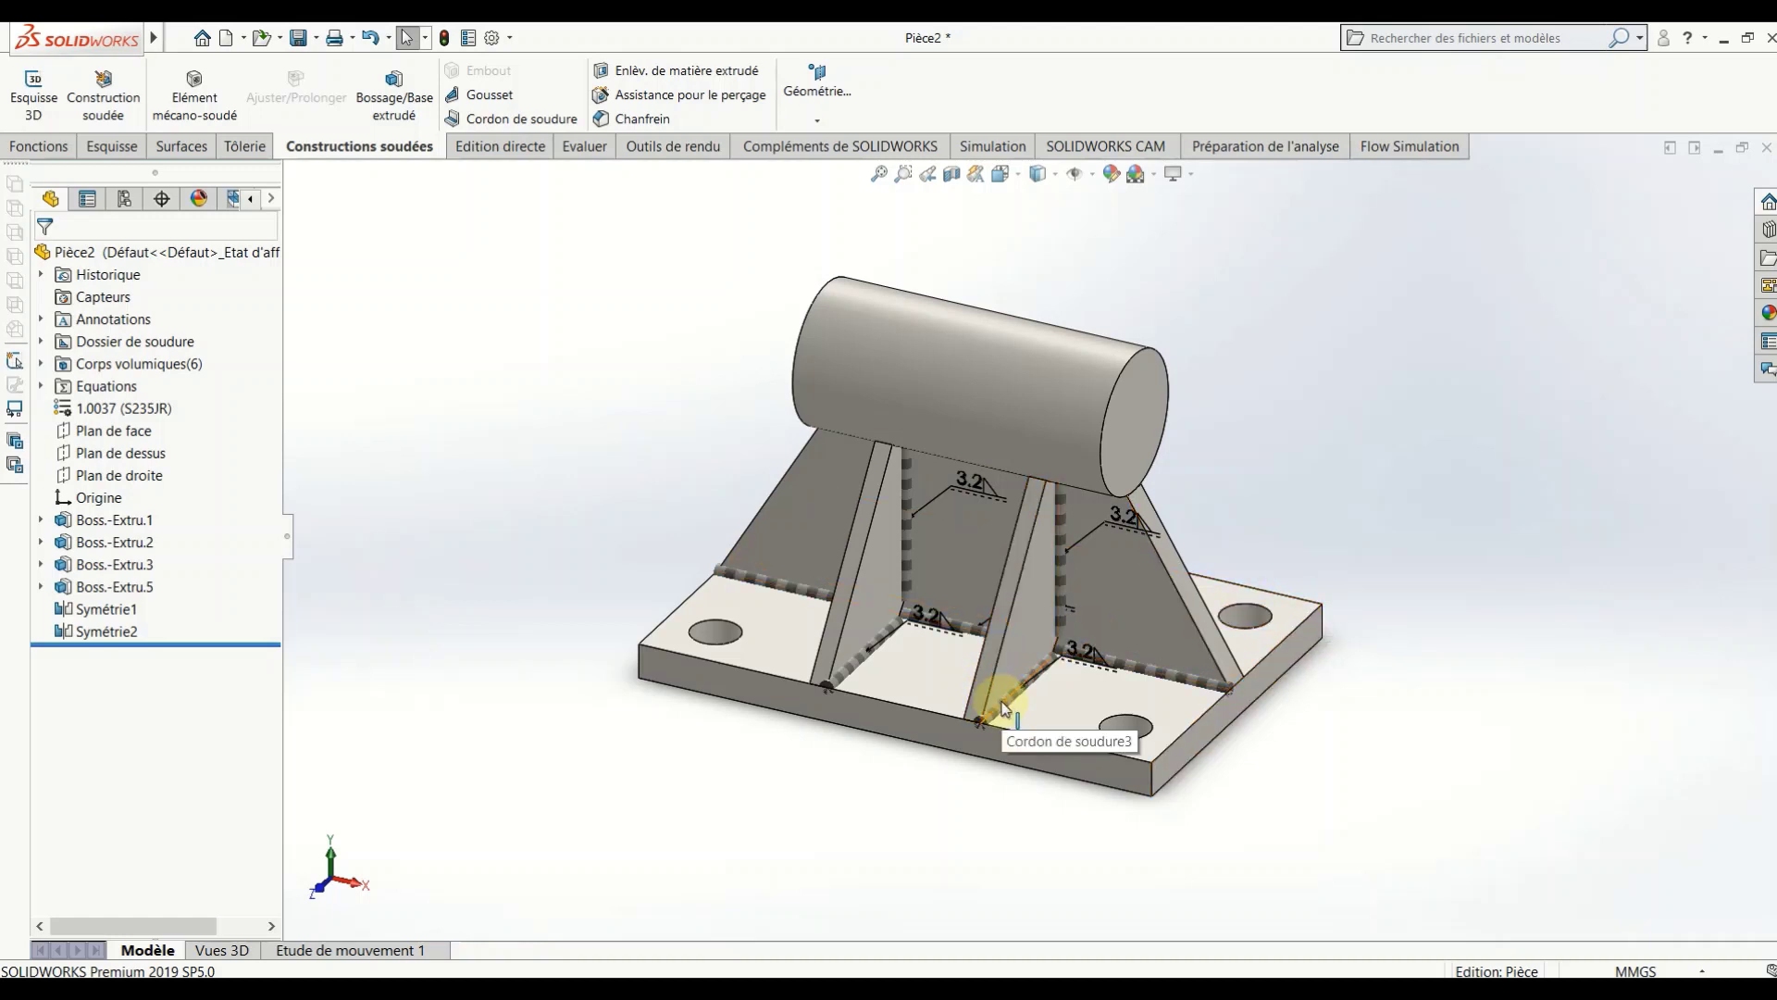
Step: Measure a weld bead's length (41 mm)
click(1003, 708)
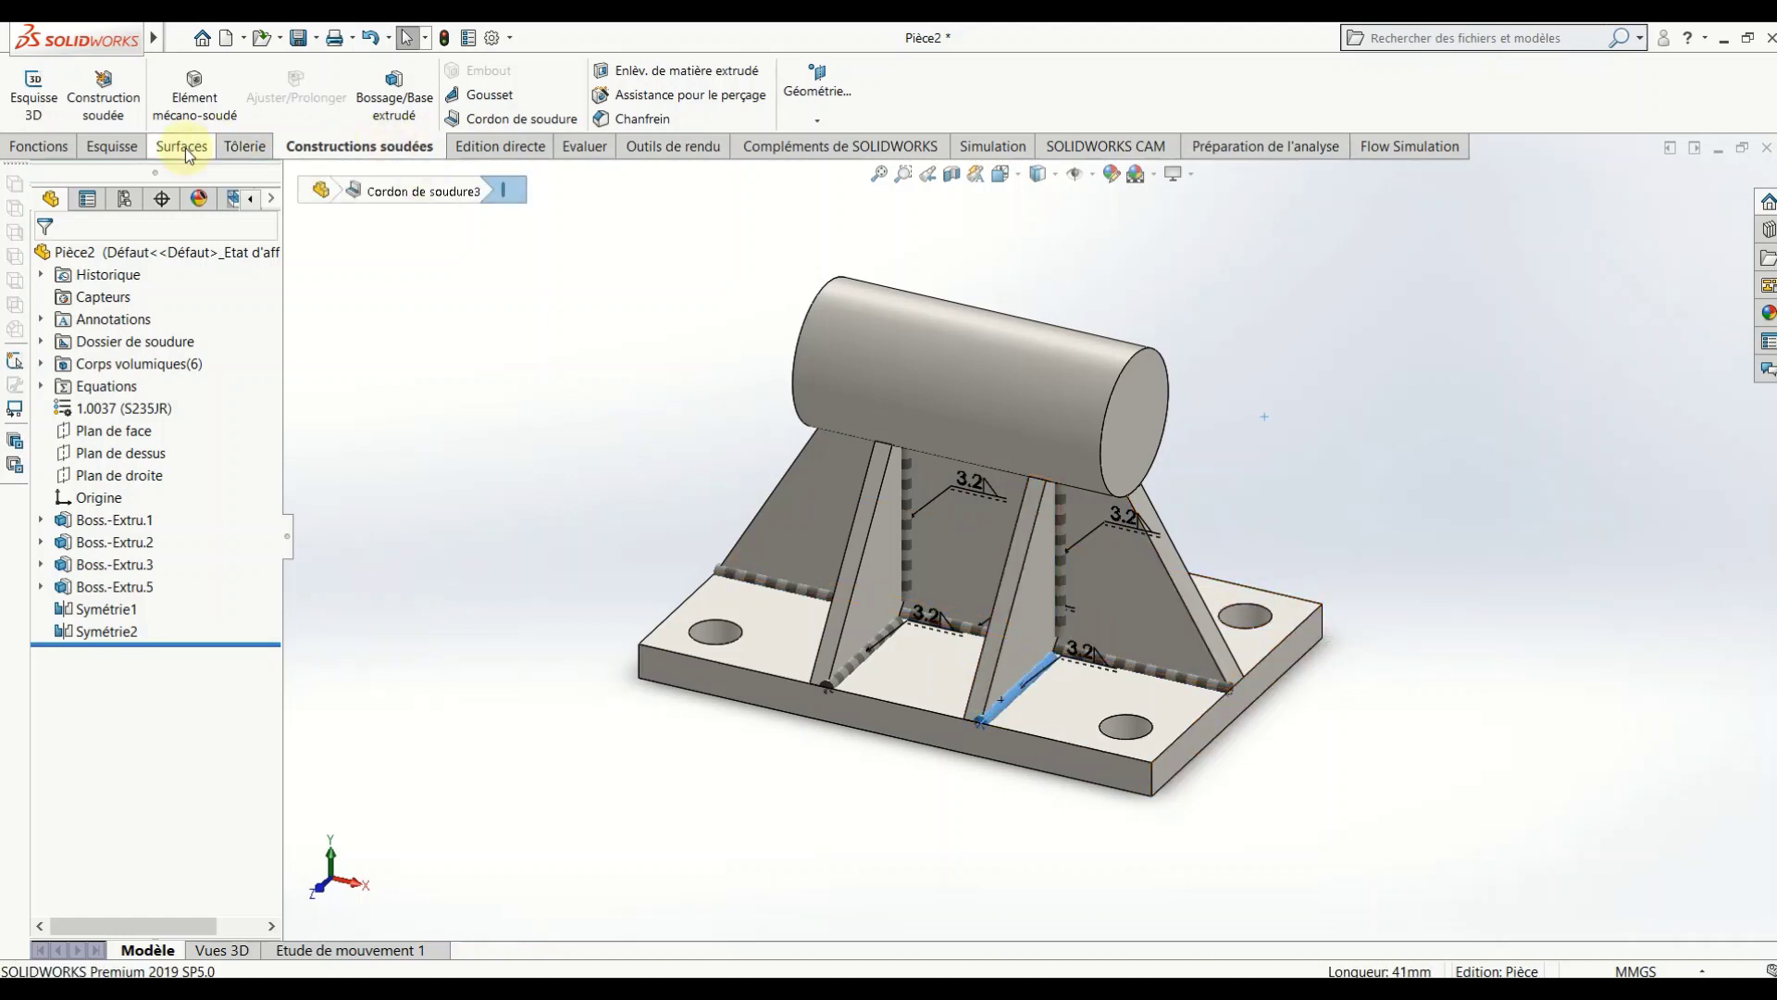
click(592, 148)
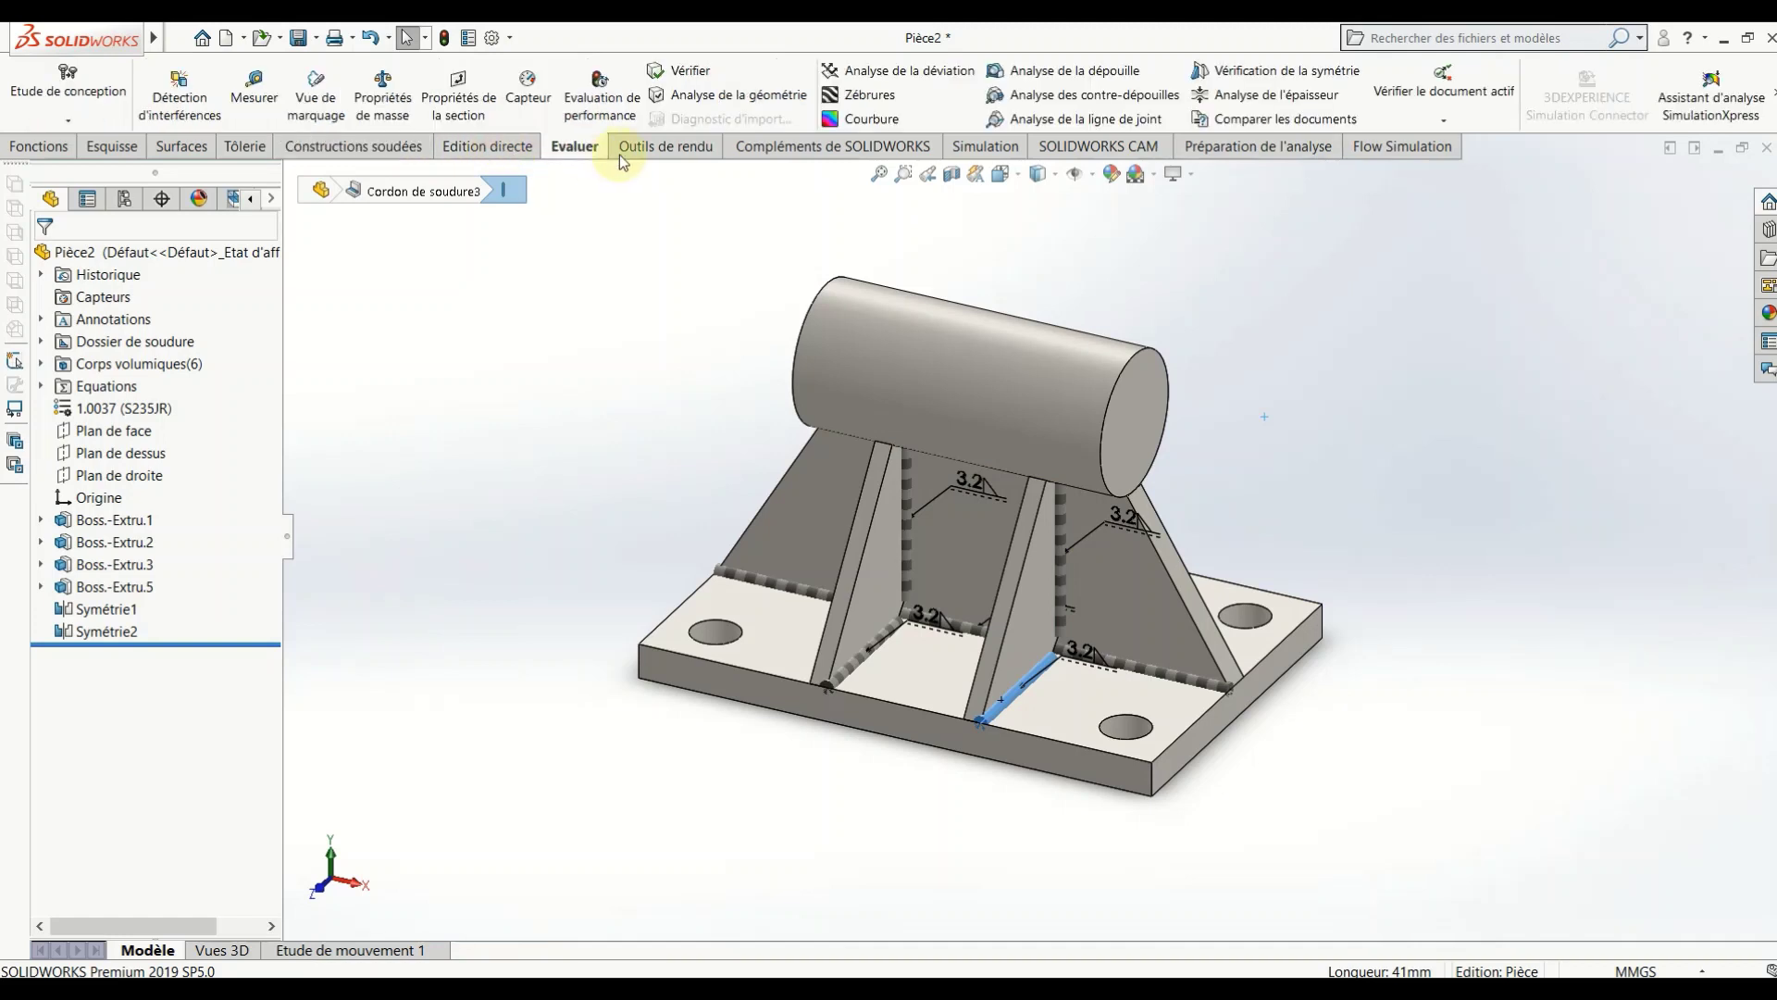
click(252, 92)
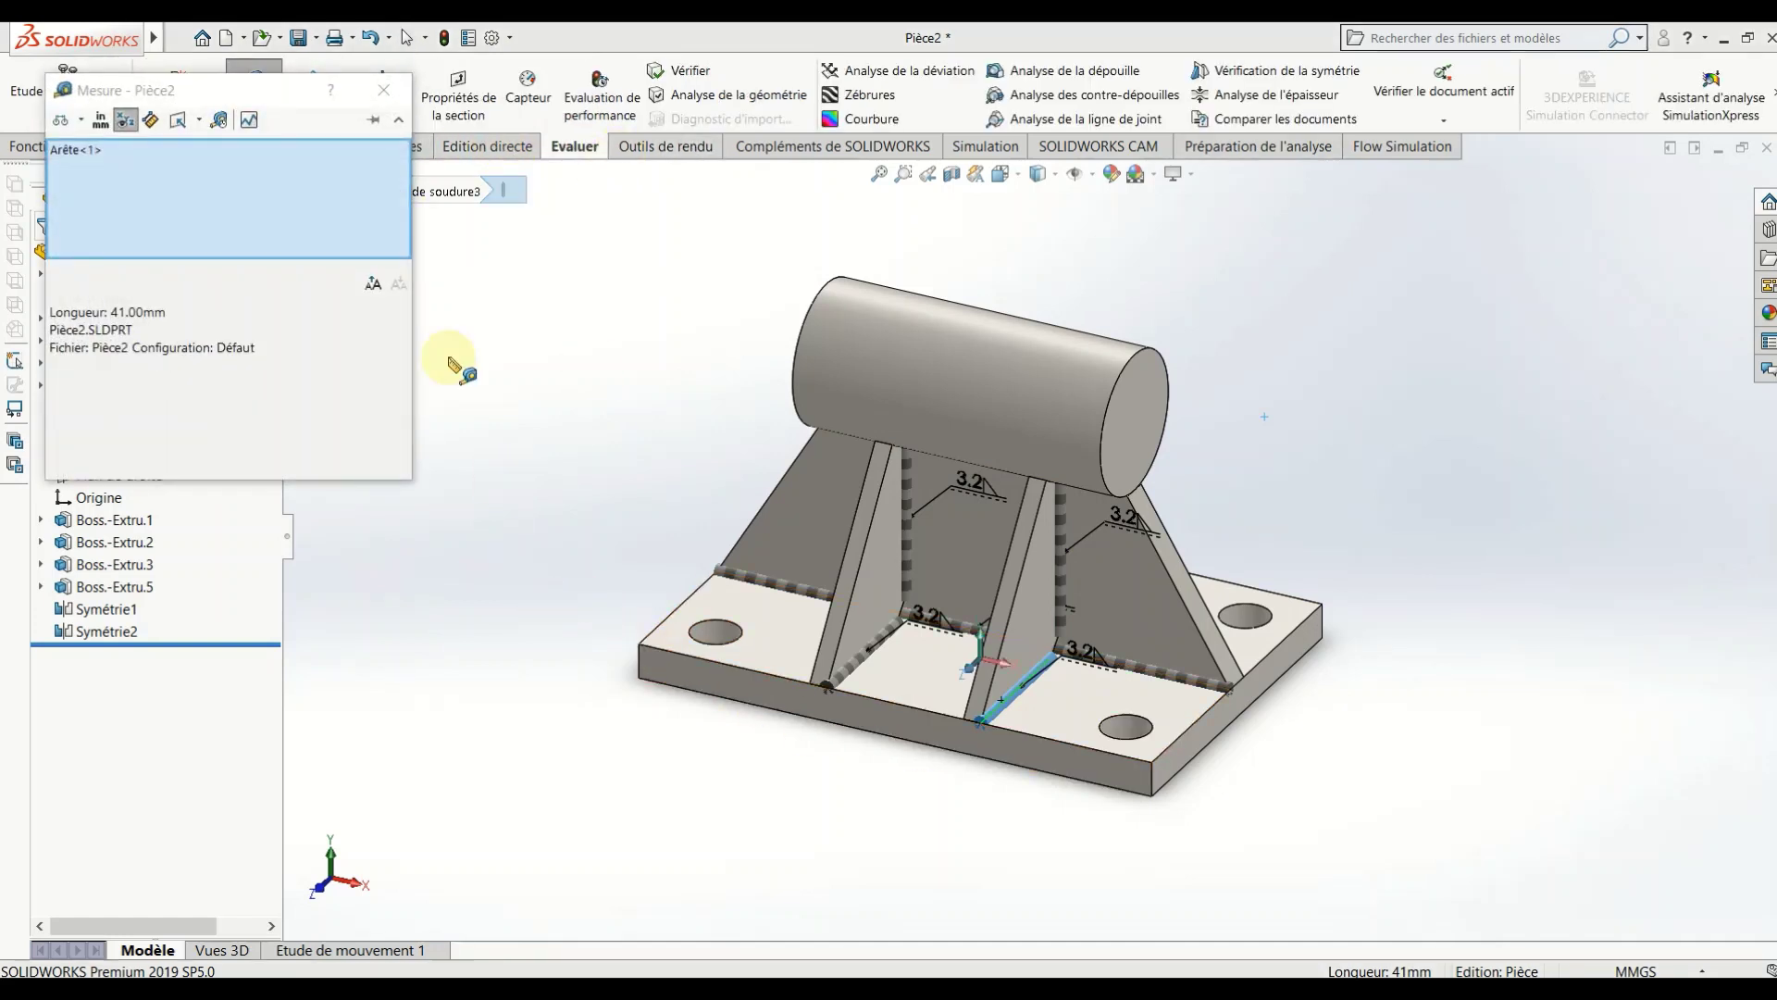
click(383, 89)
Step: Compute the whole part's mass properties after rebuilding
click(383, 93)
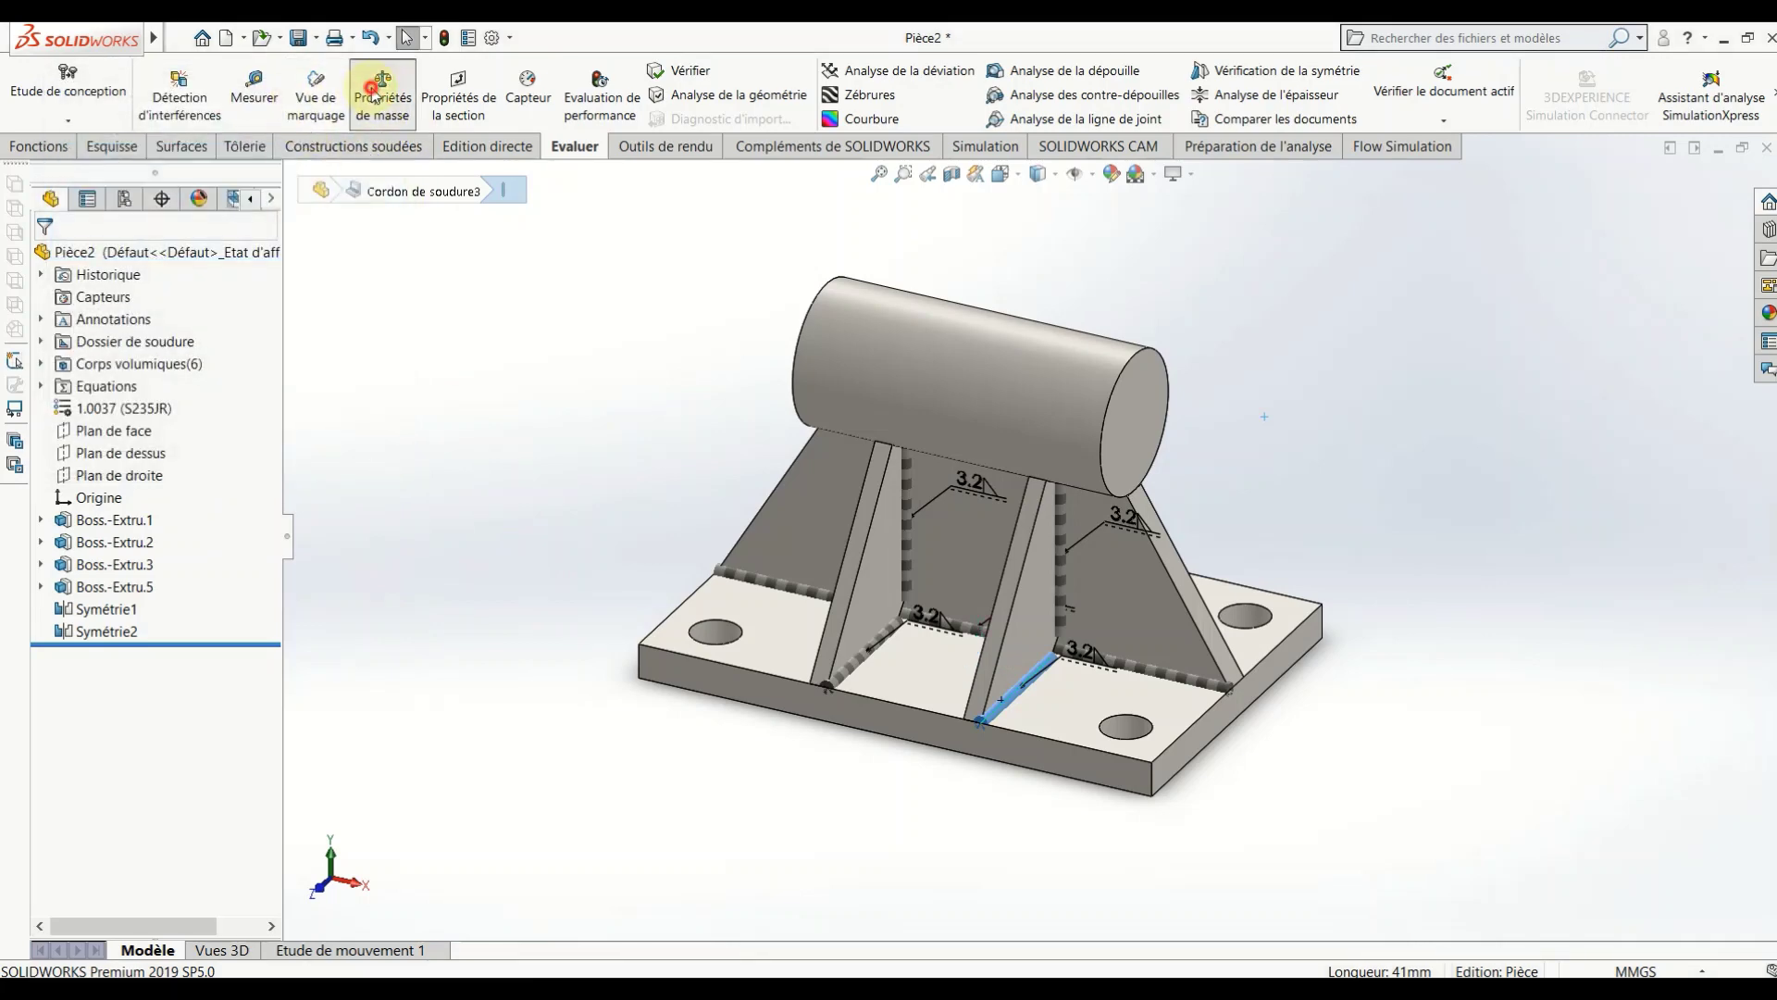
click(863, 544)
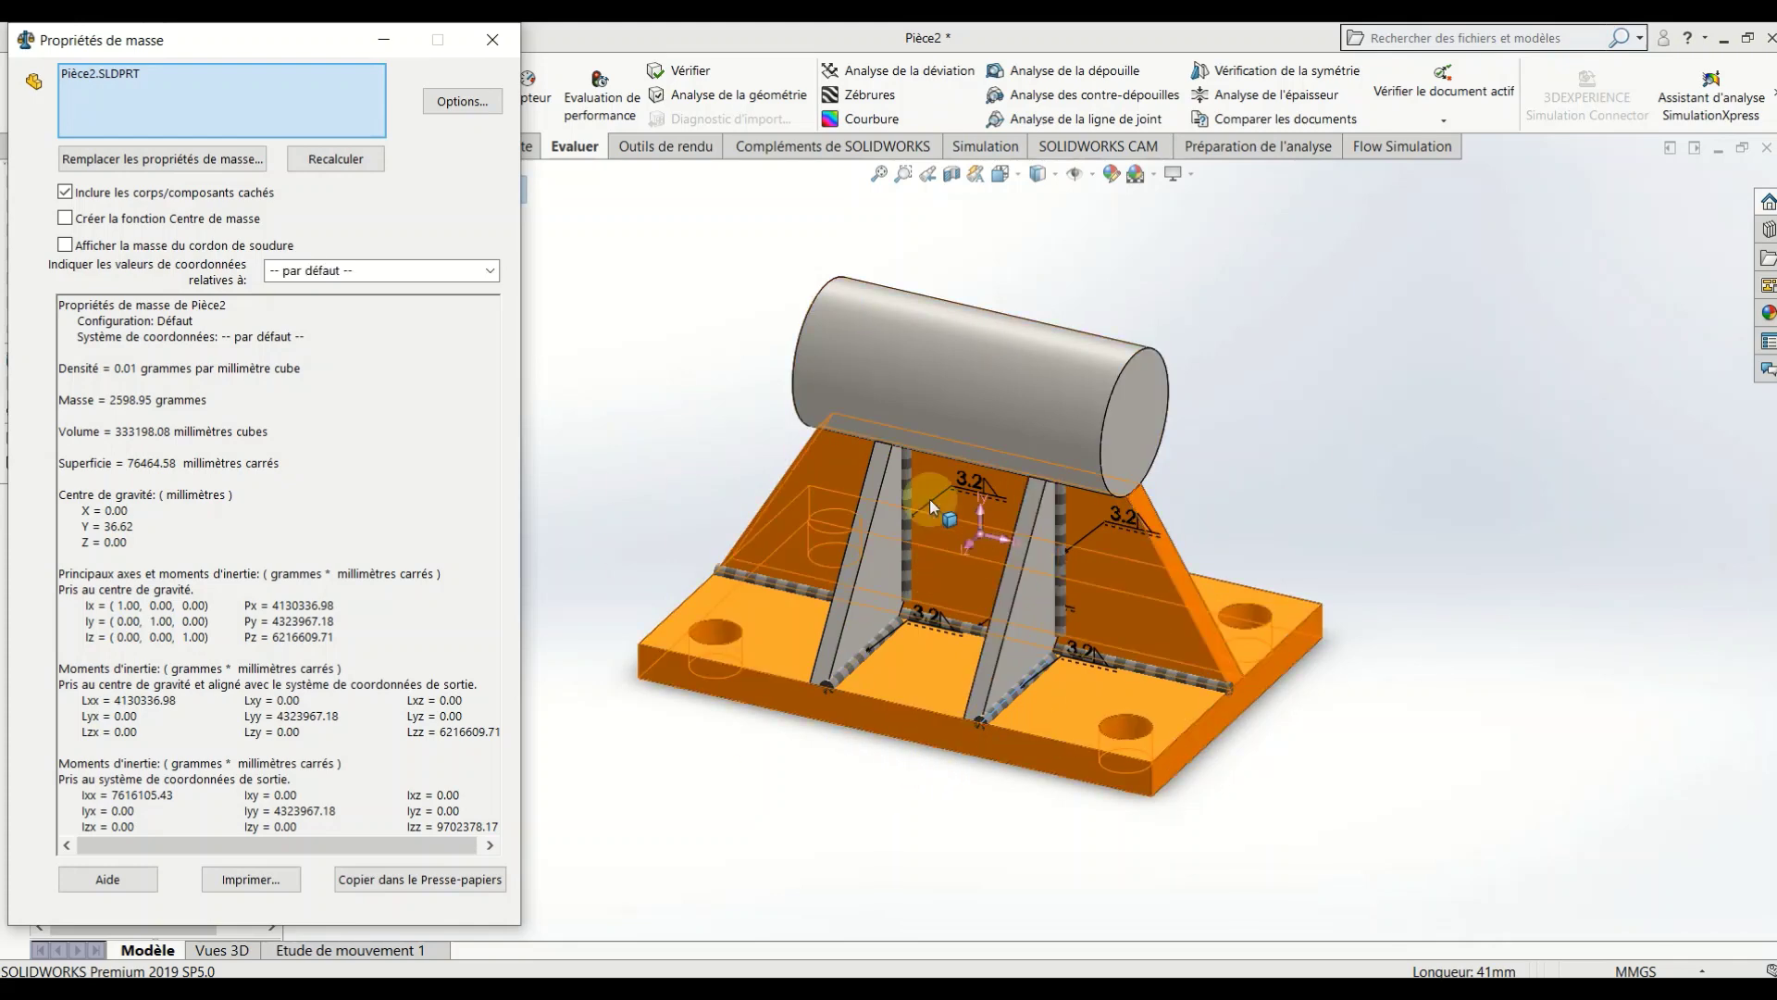
right_click(172, 94)
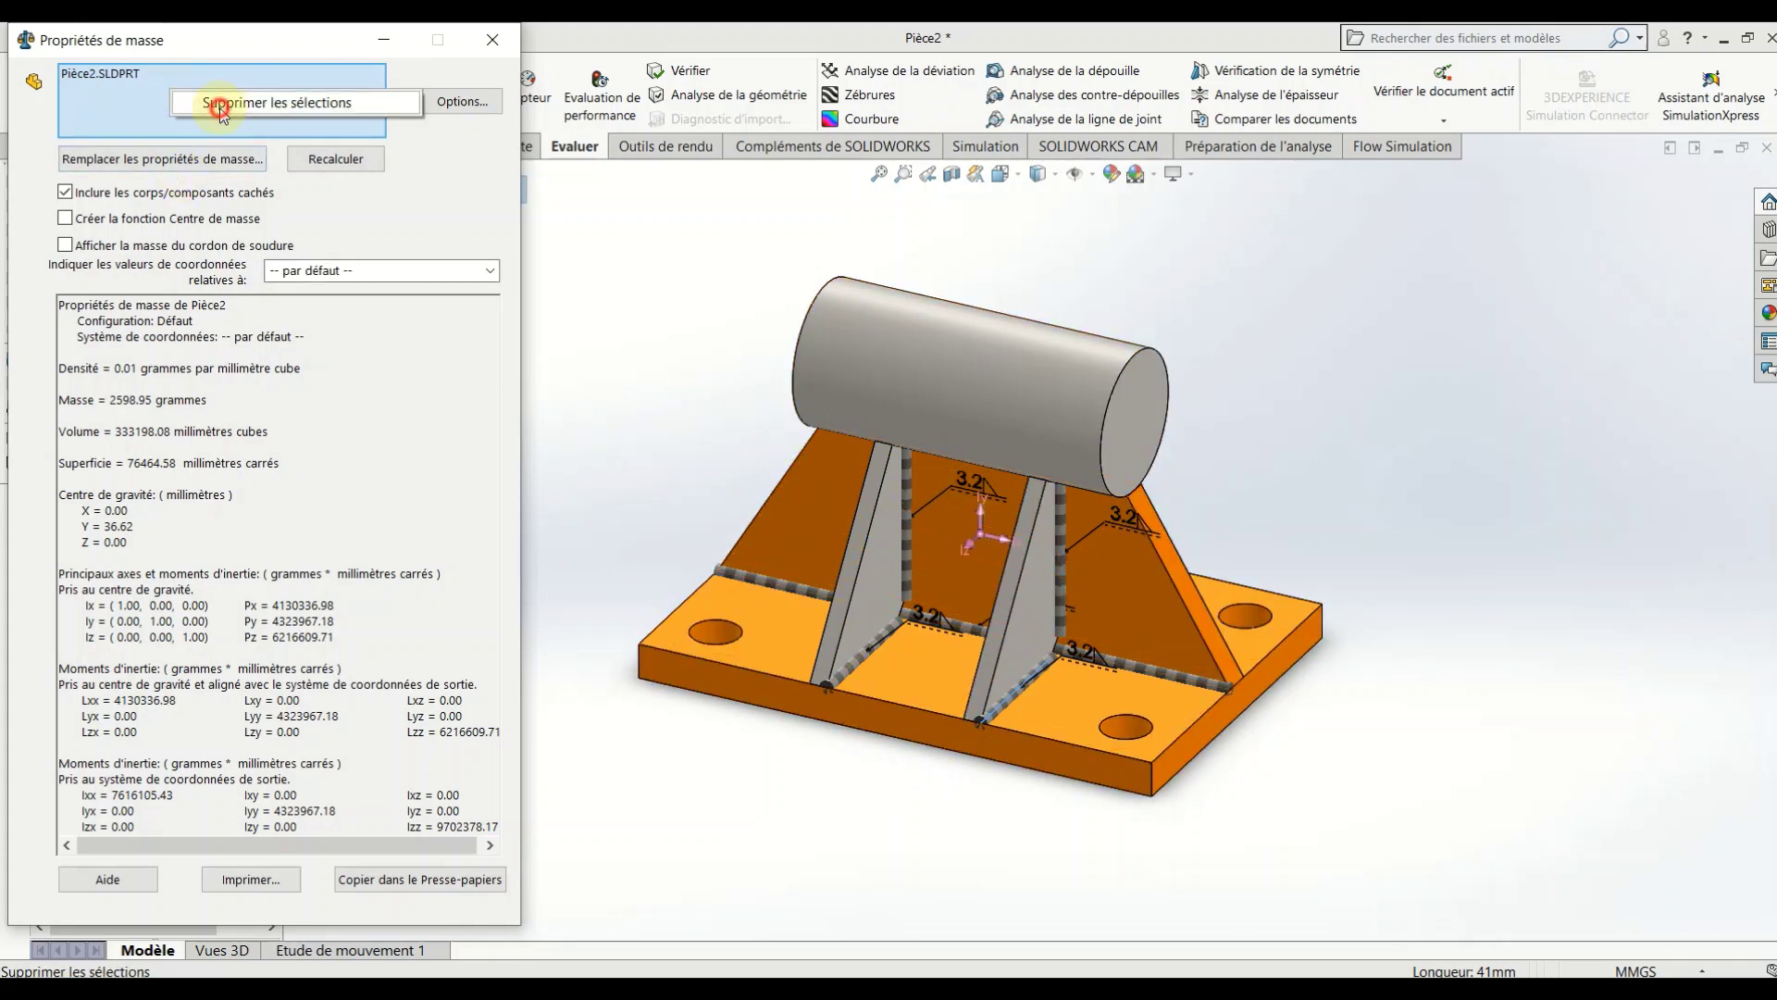
click(268, 101)
Step: Check the cylinder body's mass (882.16 g) and the base body's mass (1496.37 g)
mouse_move(1340, 268)
mouse_down()
mouse_move(646, 791)
mouse_move(1205, 331)
mouse_up()
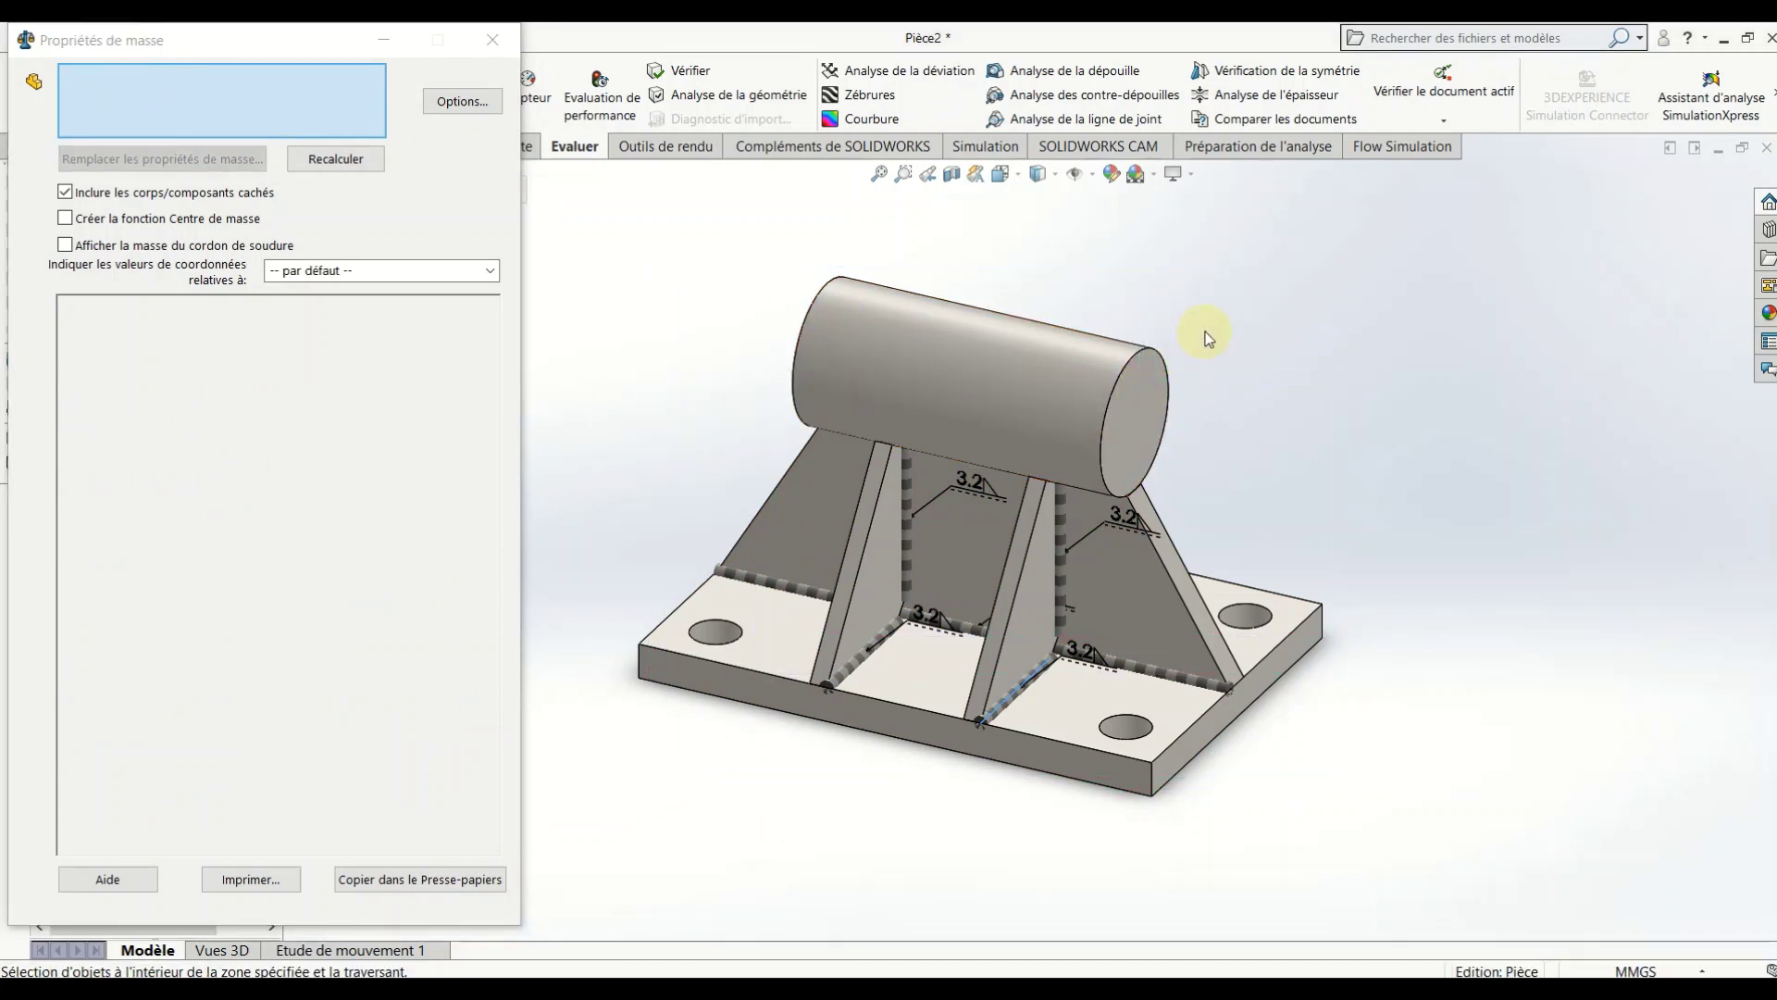
click(1018, 396)
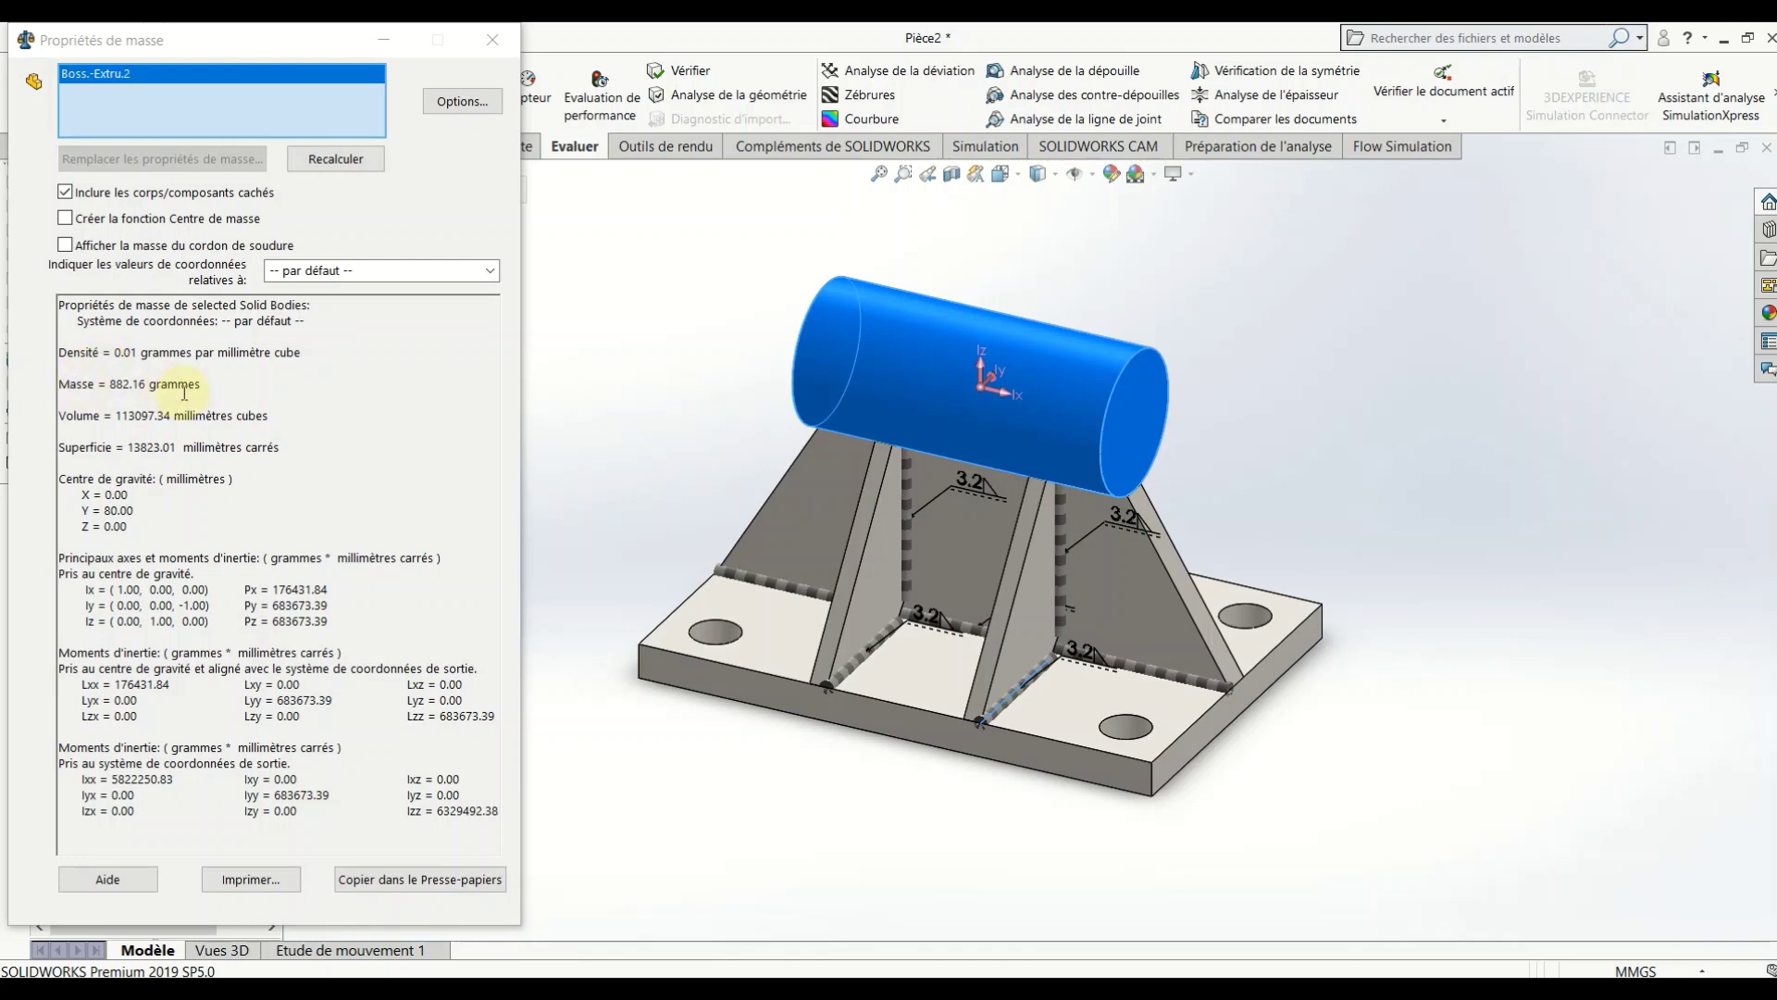
right_click(250, 74)
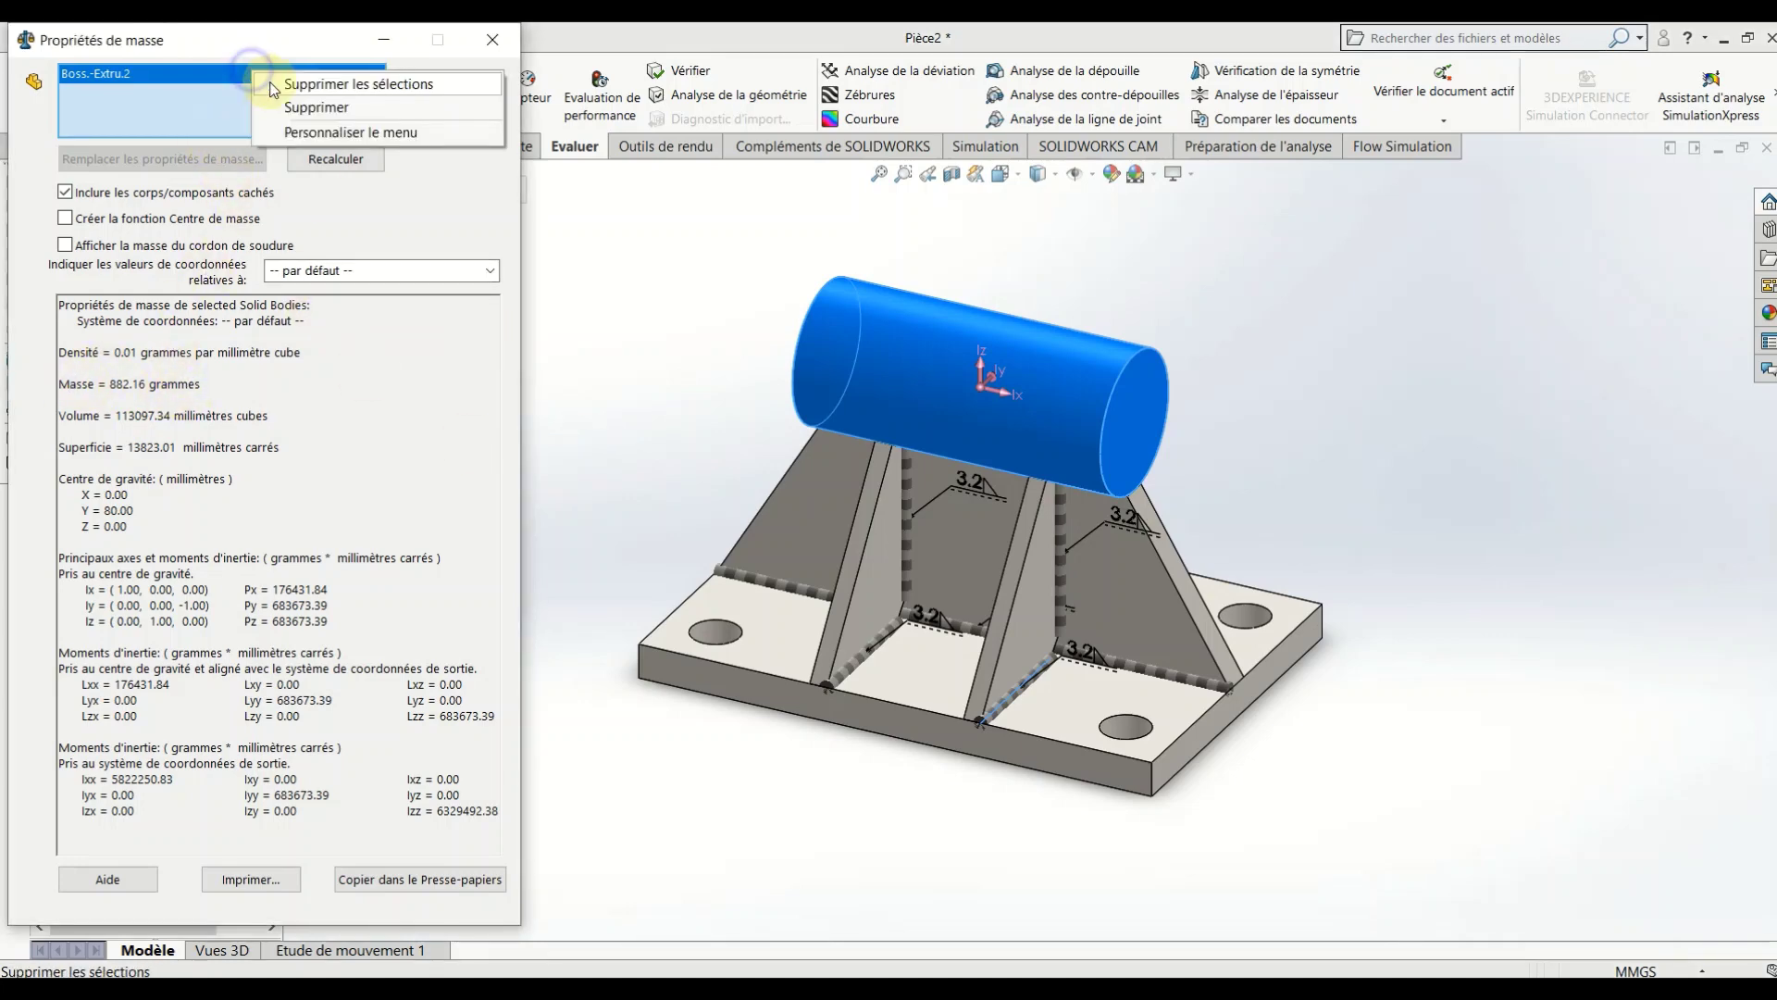
click(296, 92)
click(904, 681)
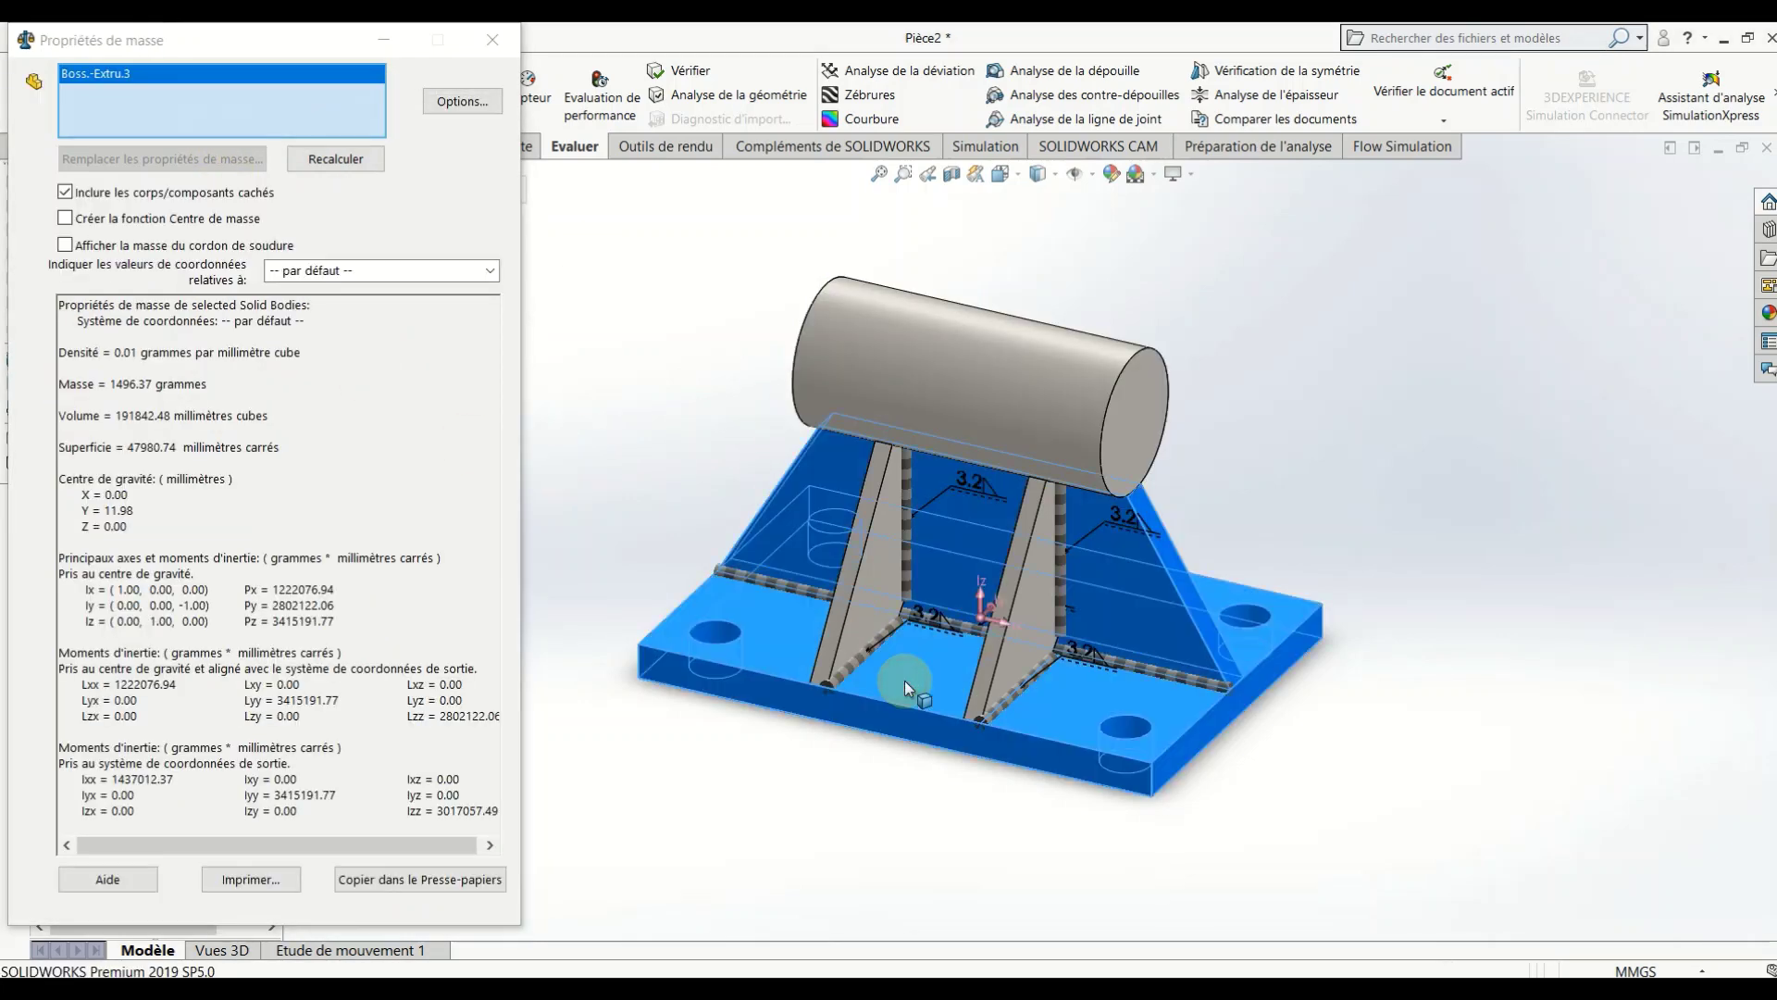
click(493, 40)
click(731, 518)
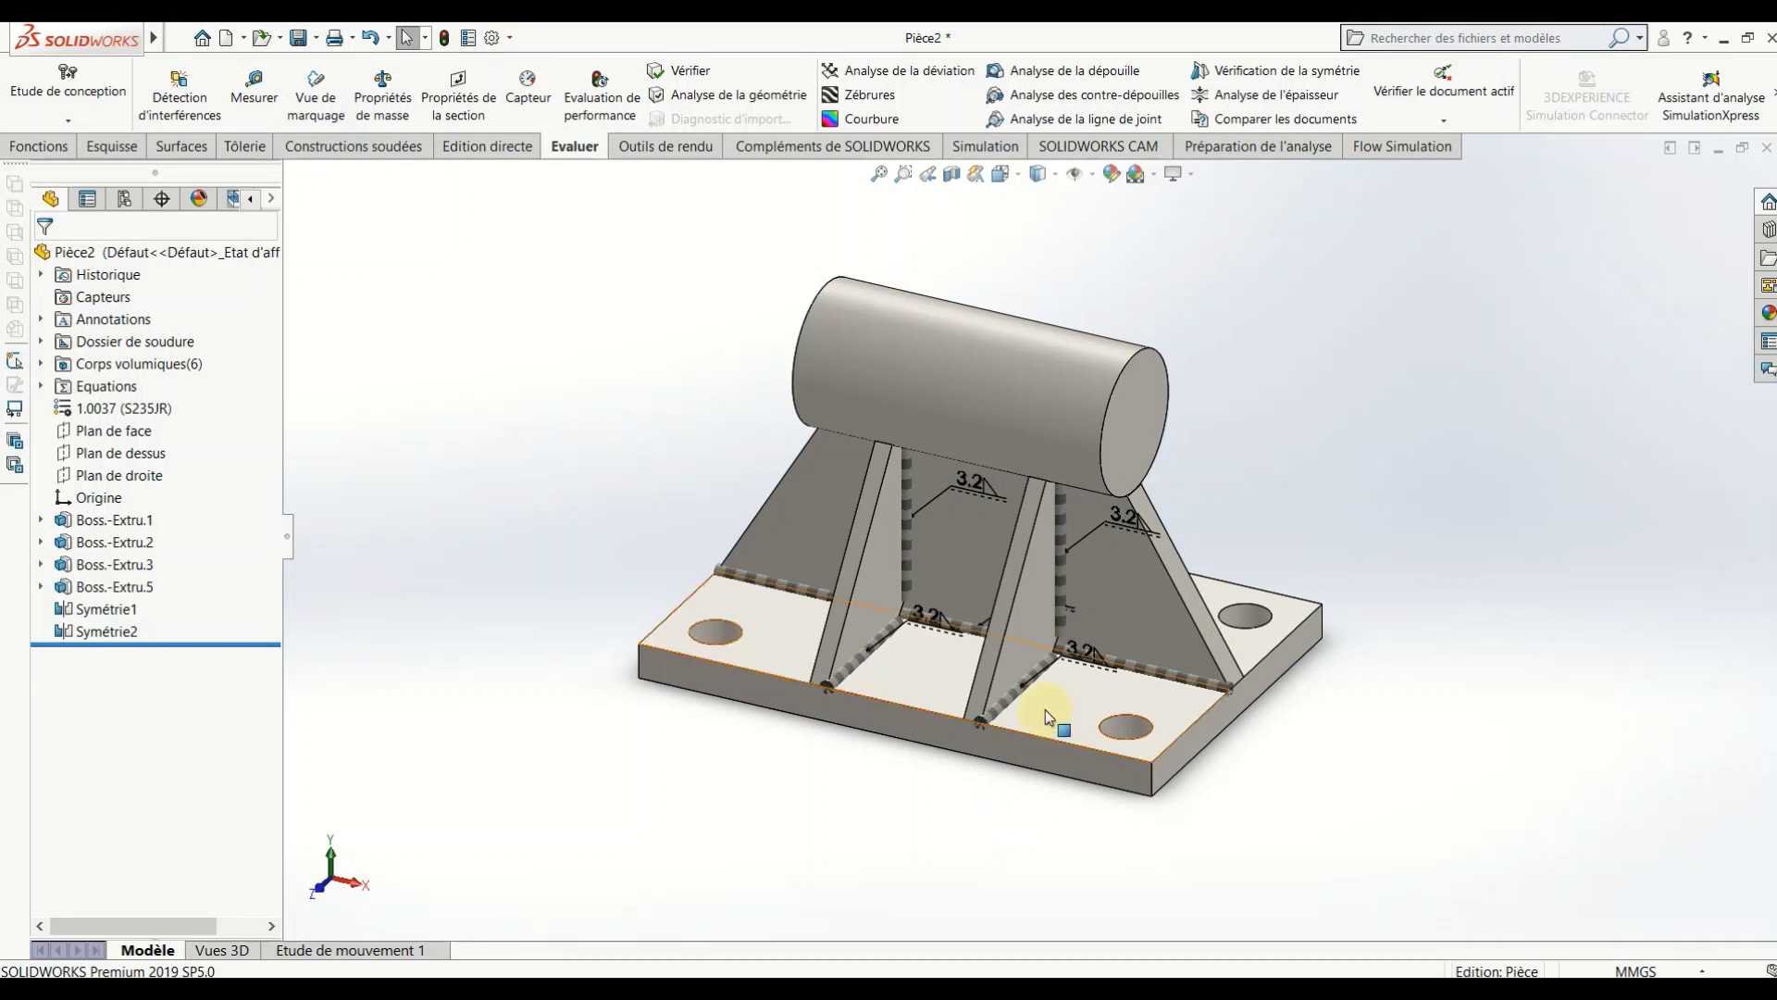
Step: Start a thread on the left base-plate hole's edge, keeping Metric Die M14x2.0
click(38, 146)
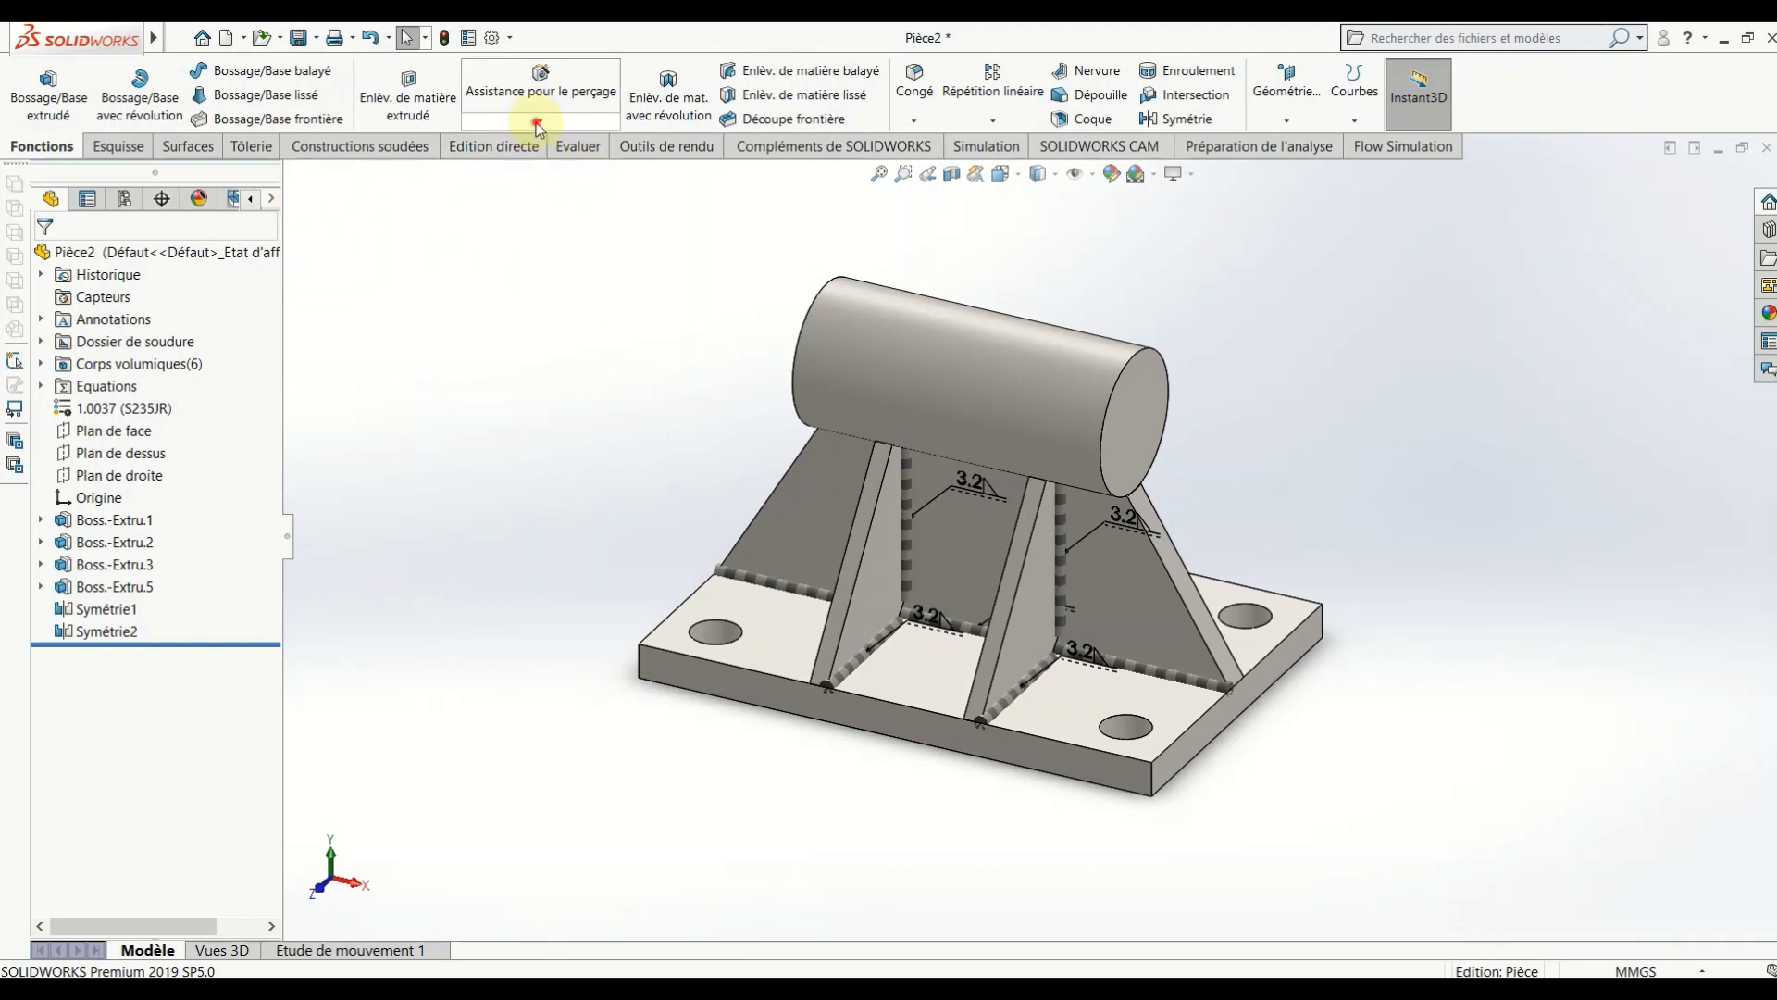
click(538, 126)
click(514, 188)
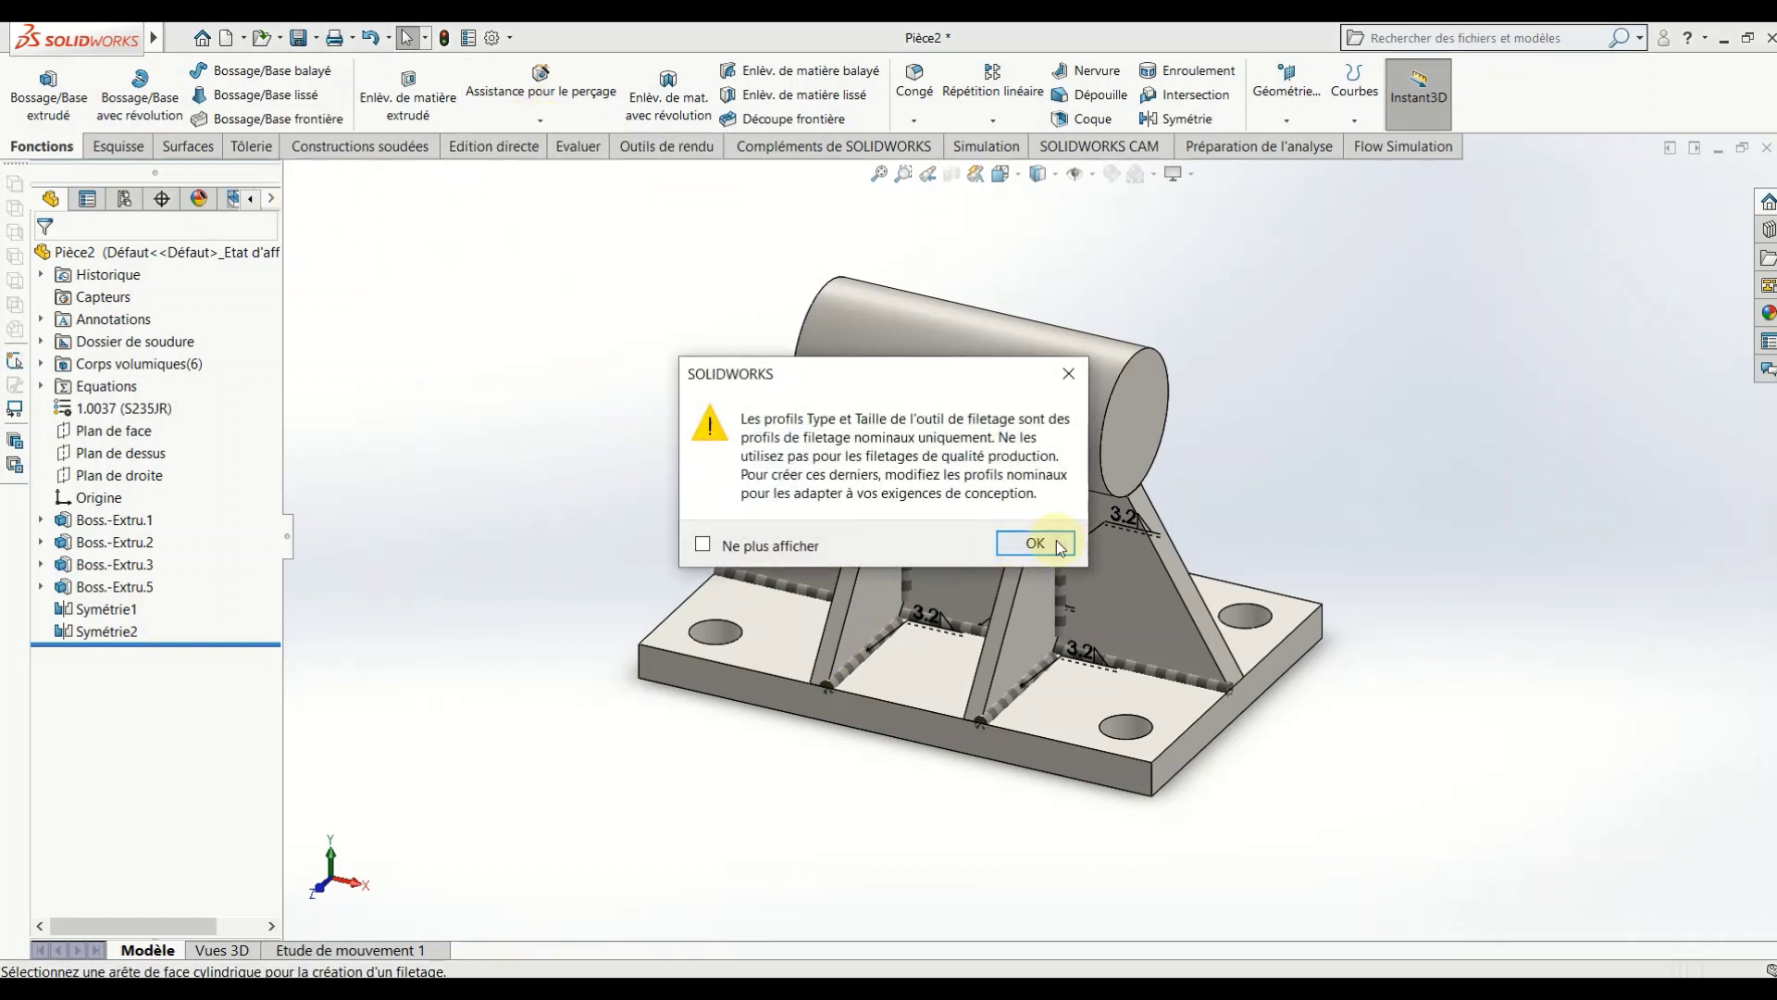
click(1057, 542)
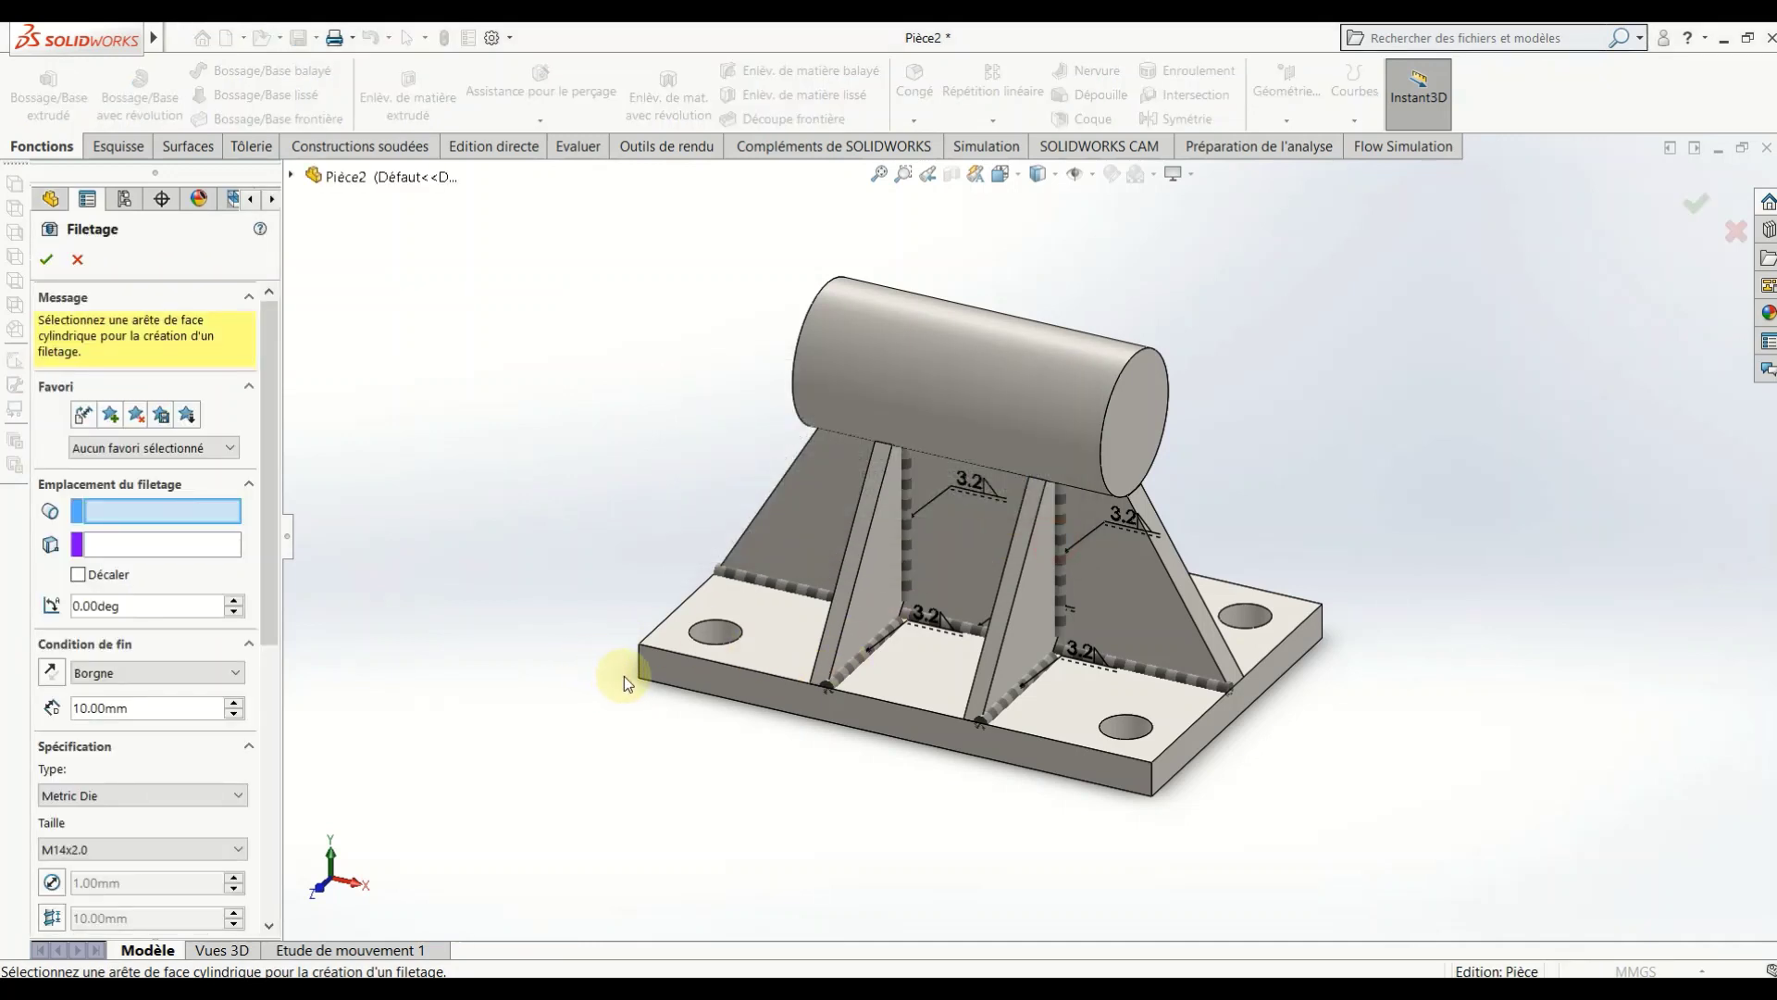
click(740, 649)
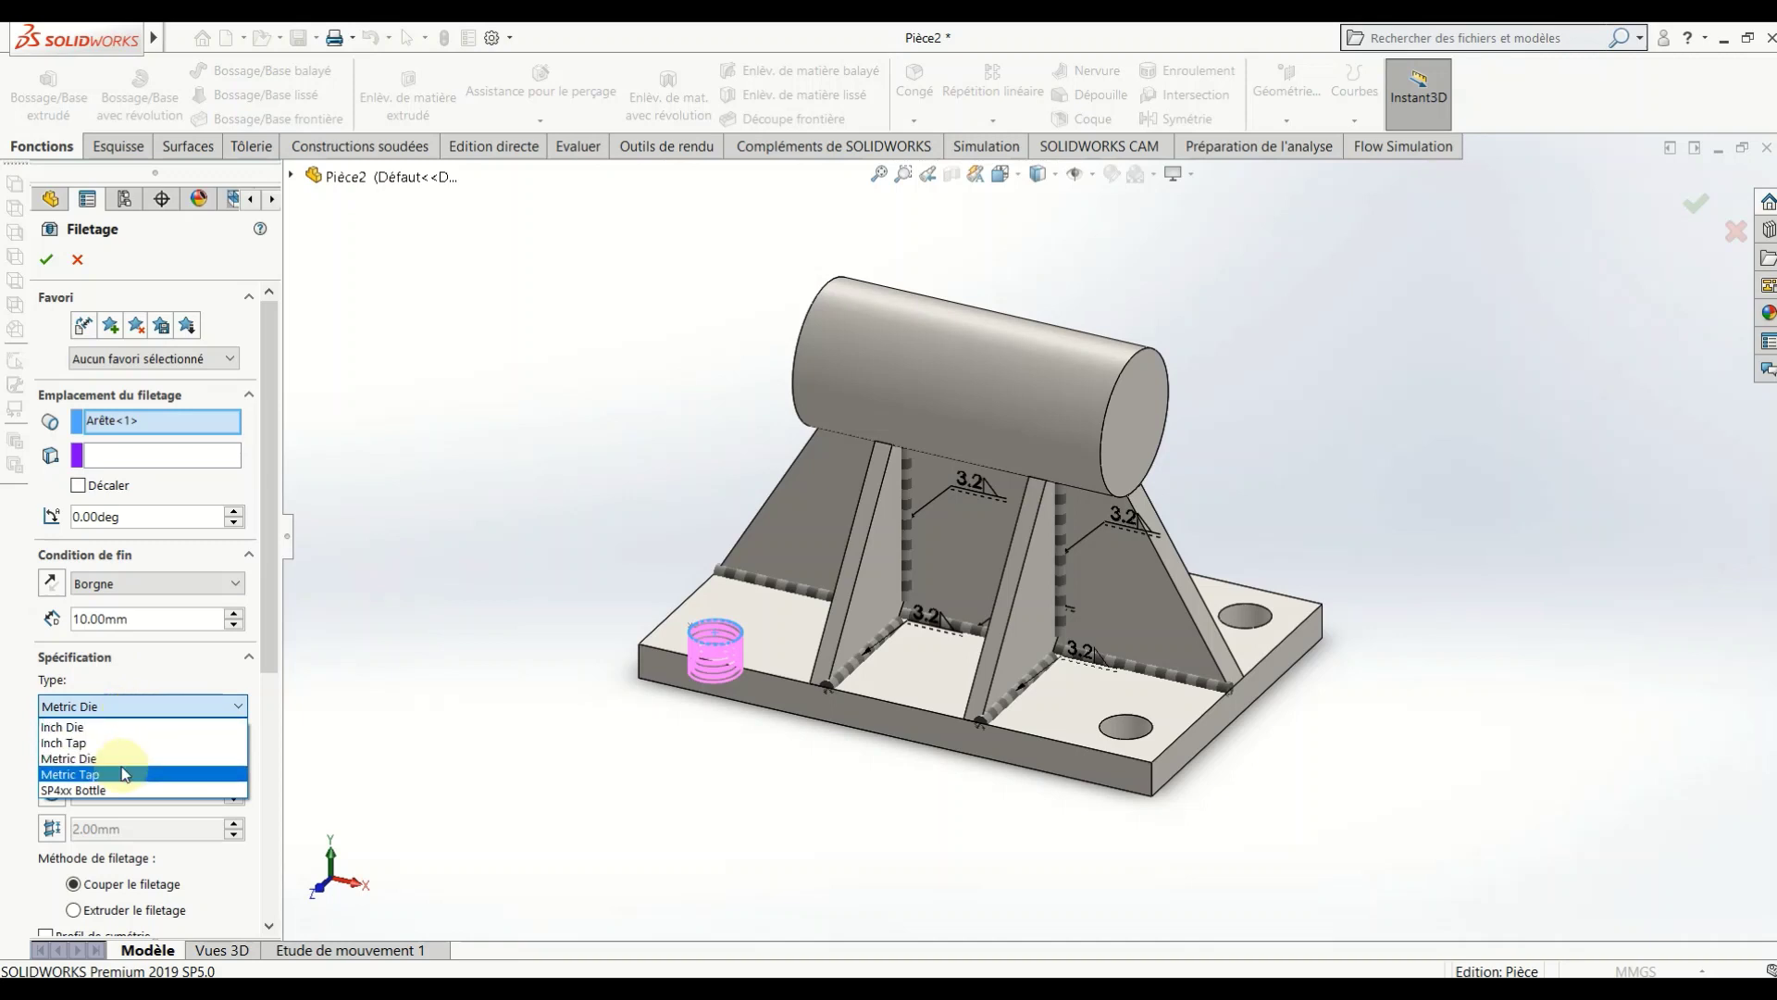
click(125, 761)
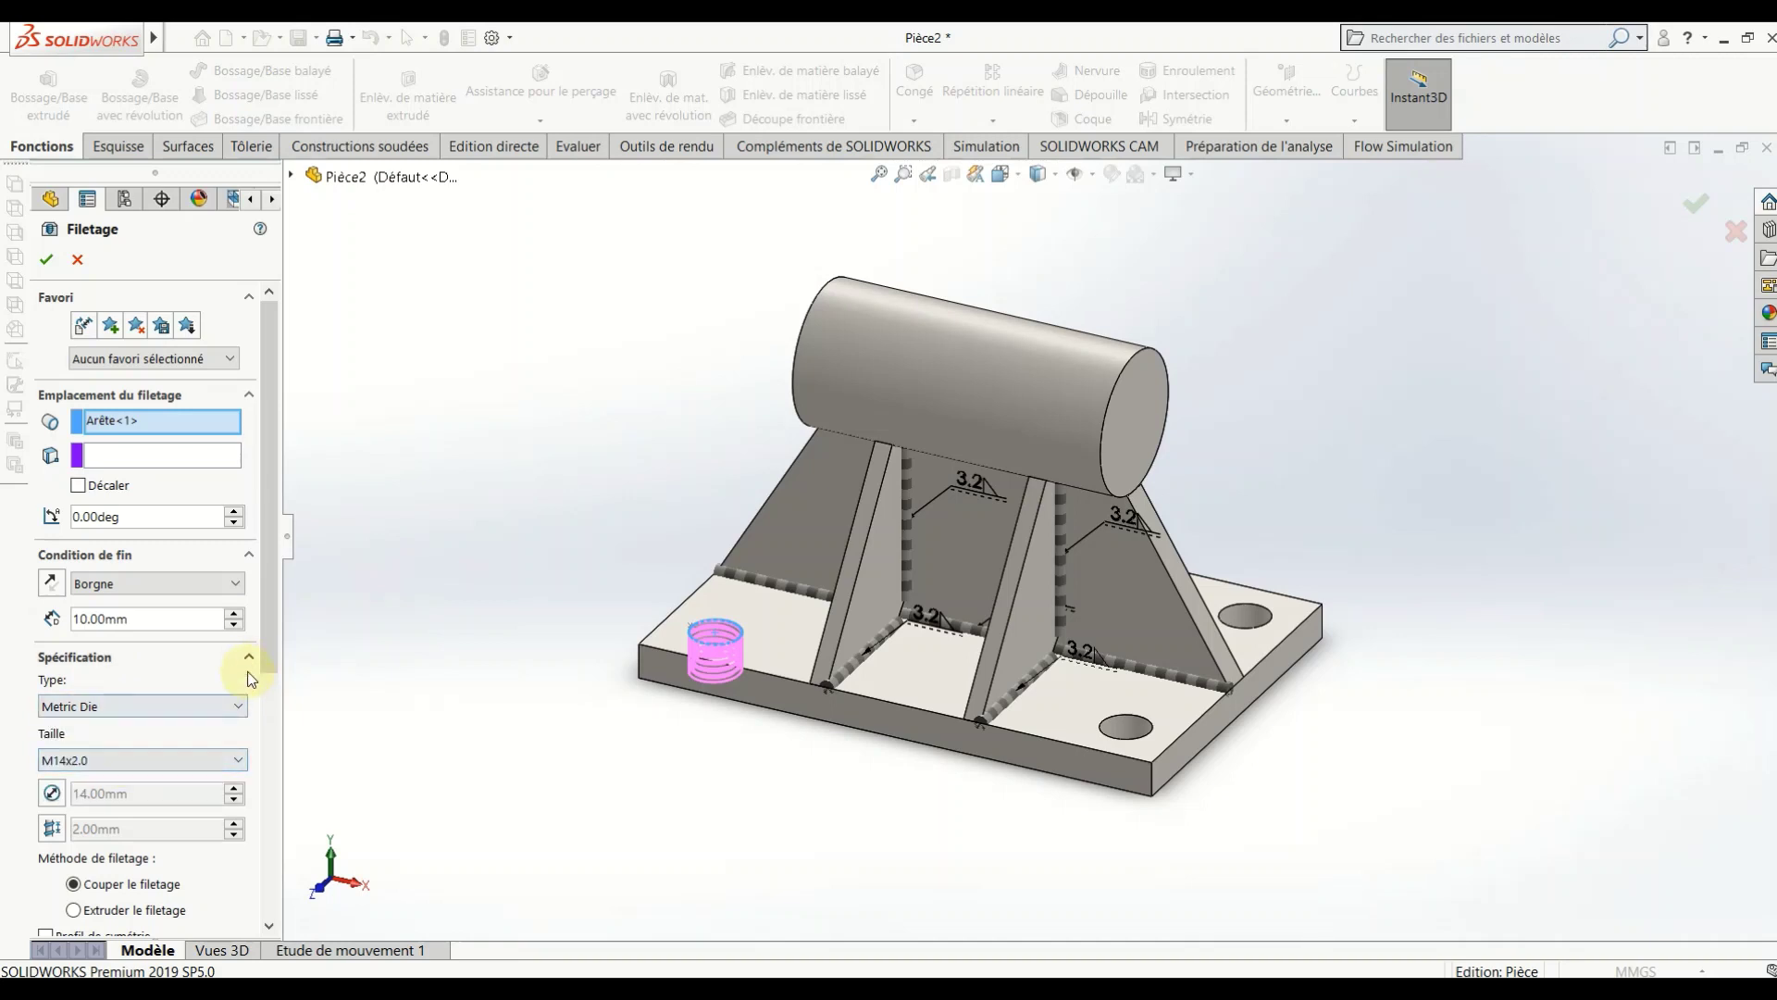
click(80, 763)
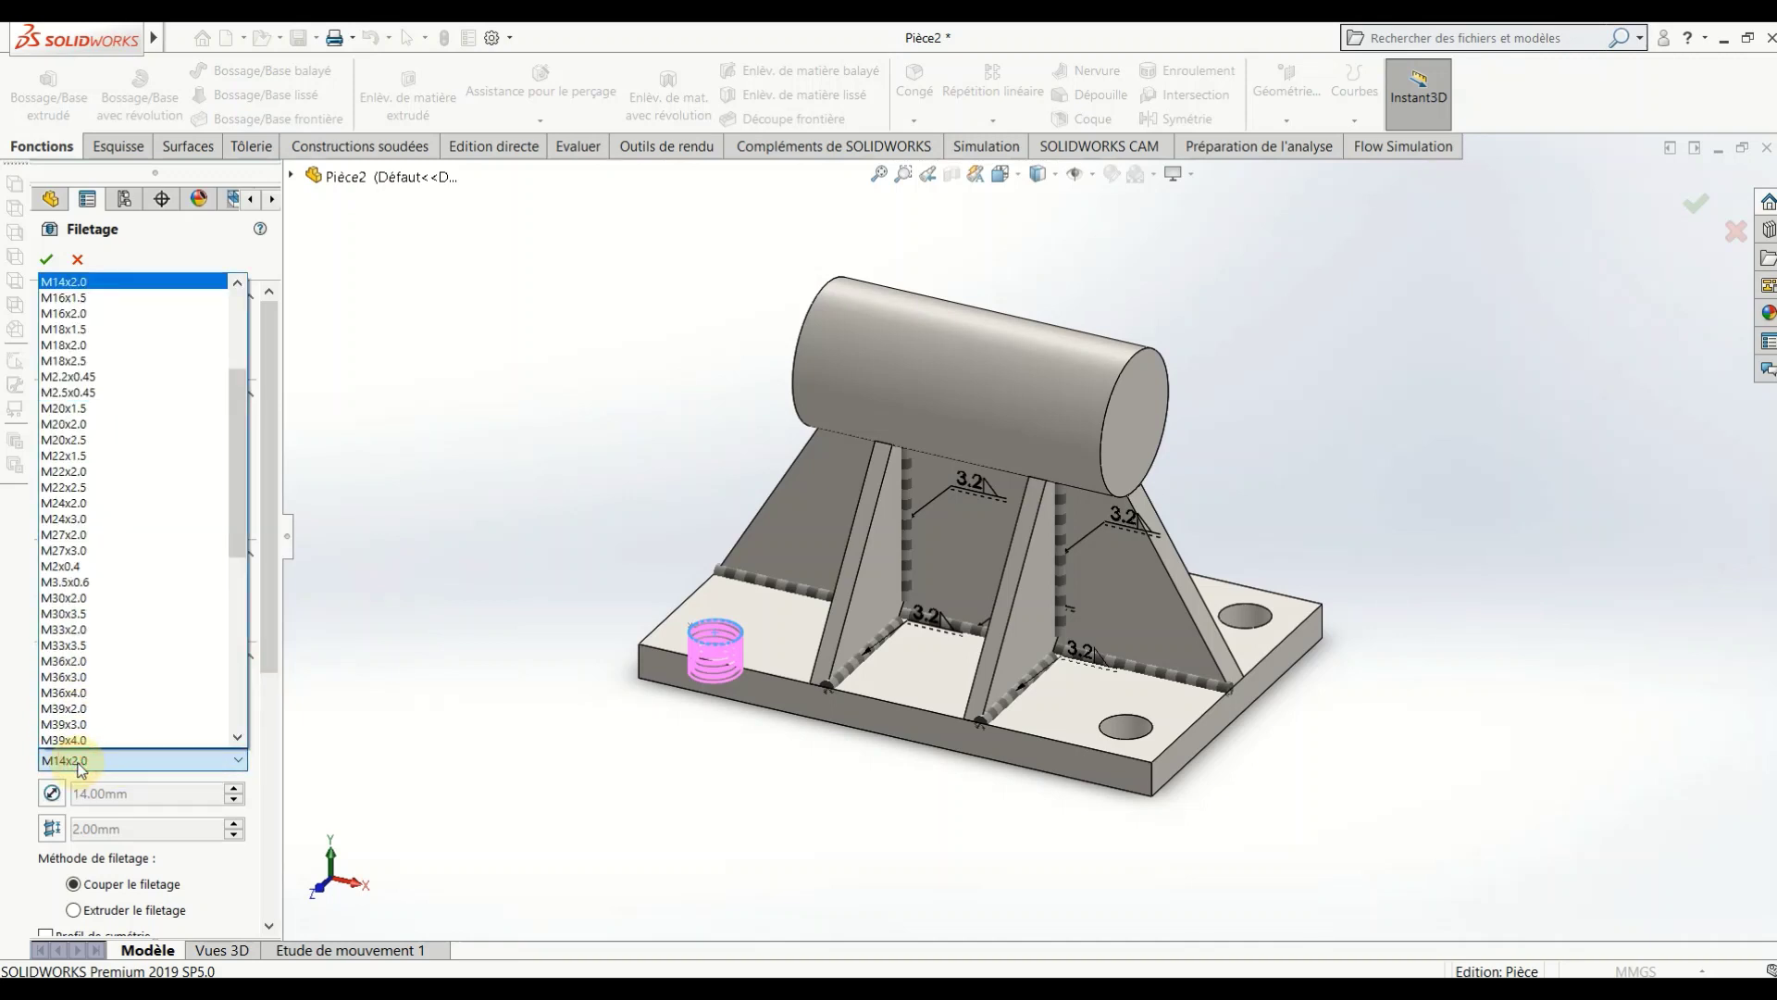
click(283, 733)
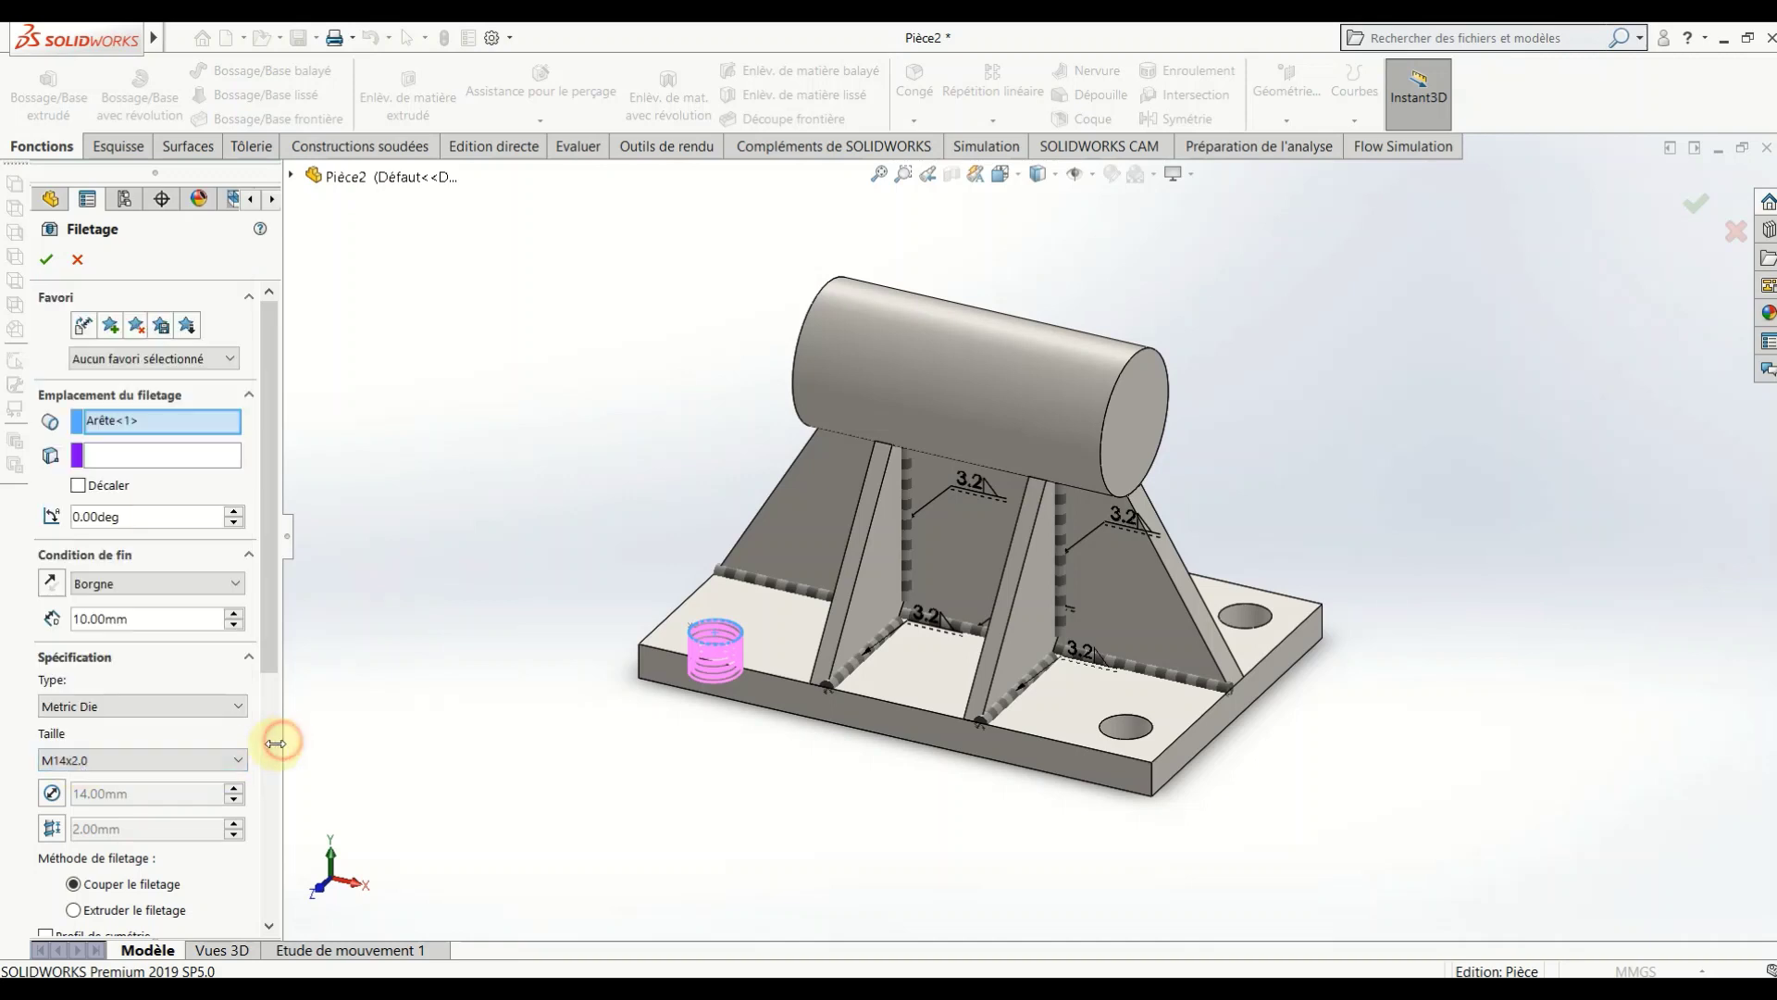
Step: Make it an extruded thread and create it
drag(275, 626, 265, 860)
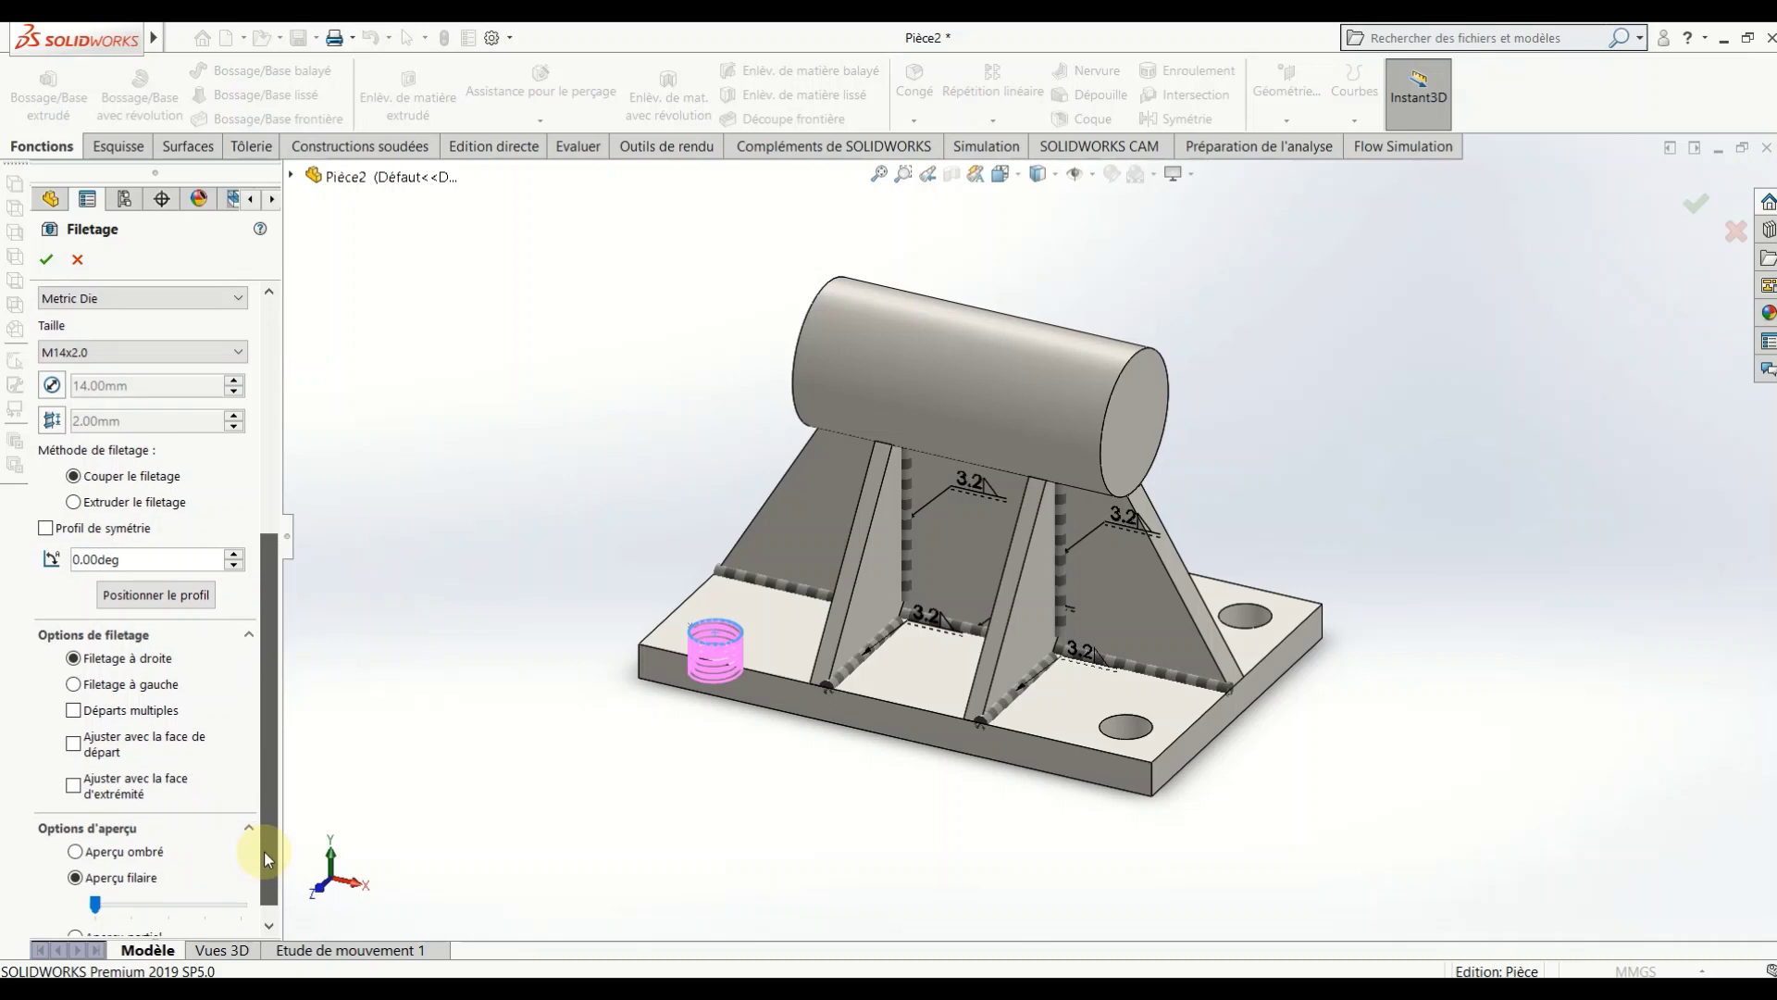
click(73, 503)
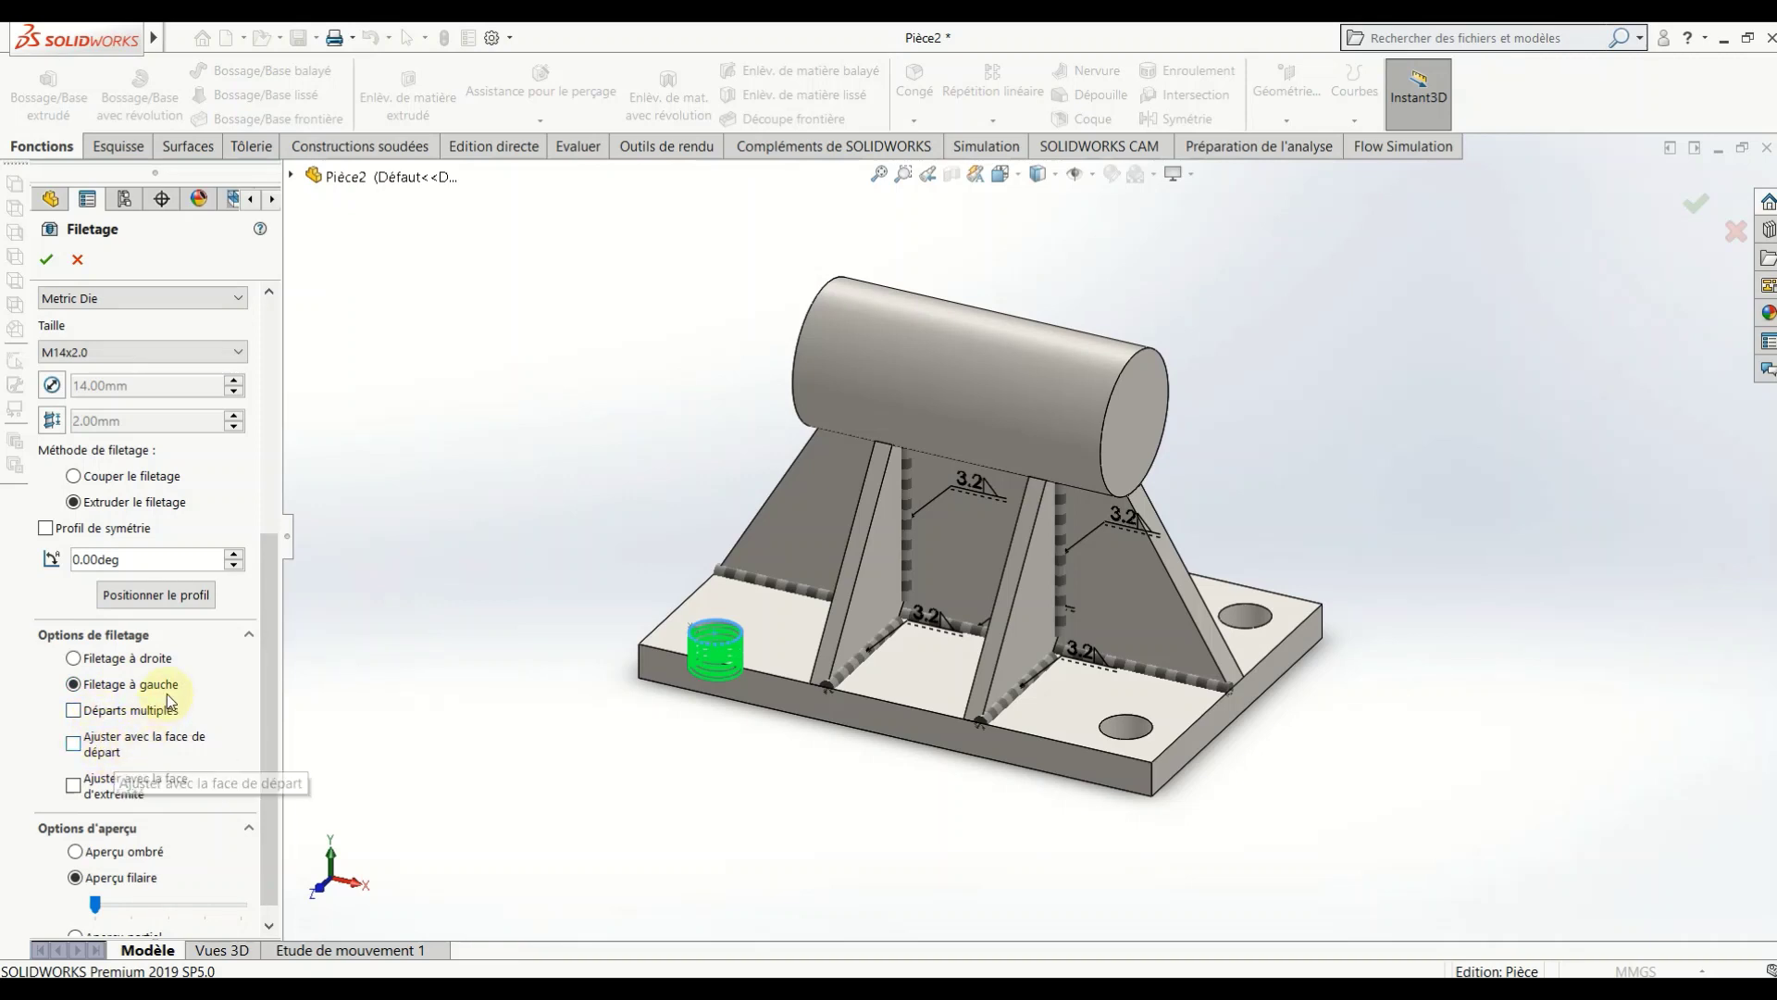
scroll(269, 731, down, 1)
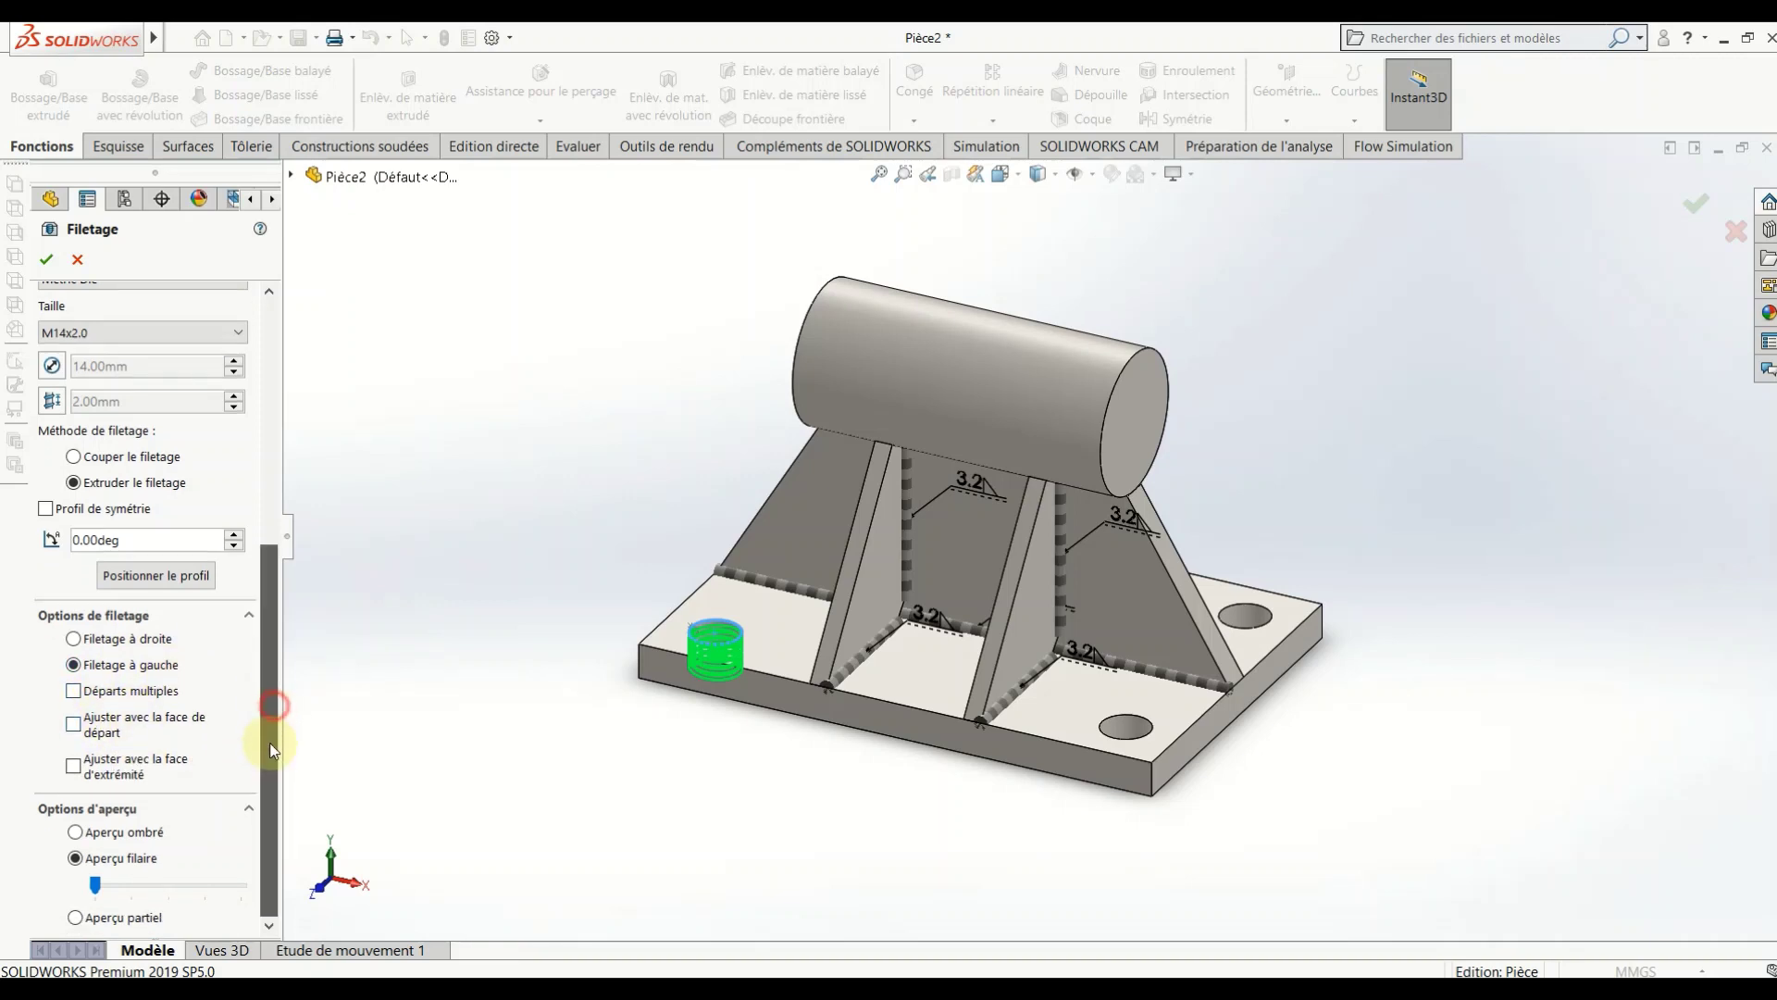
click(46, 259)
Step: Orbit and zoom the view to inspect the threaded hole
scroll(765, 682, down, 5)
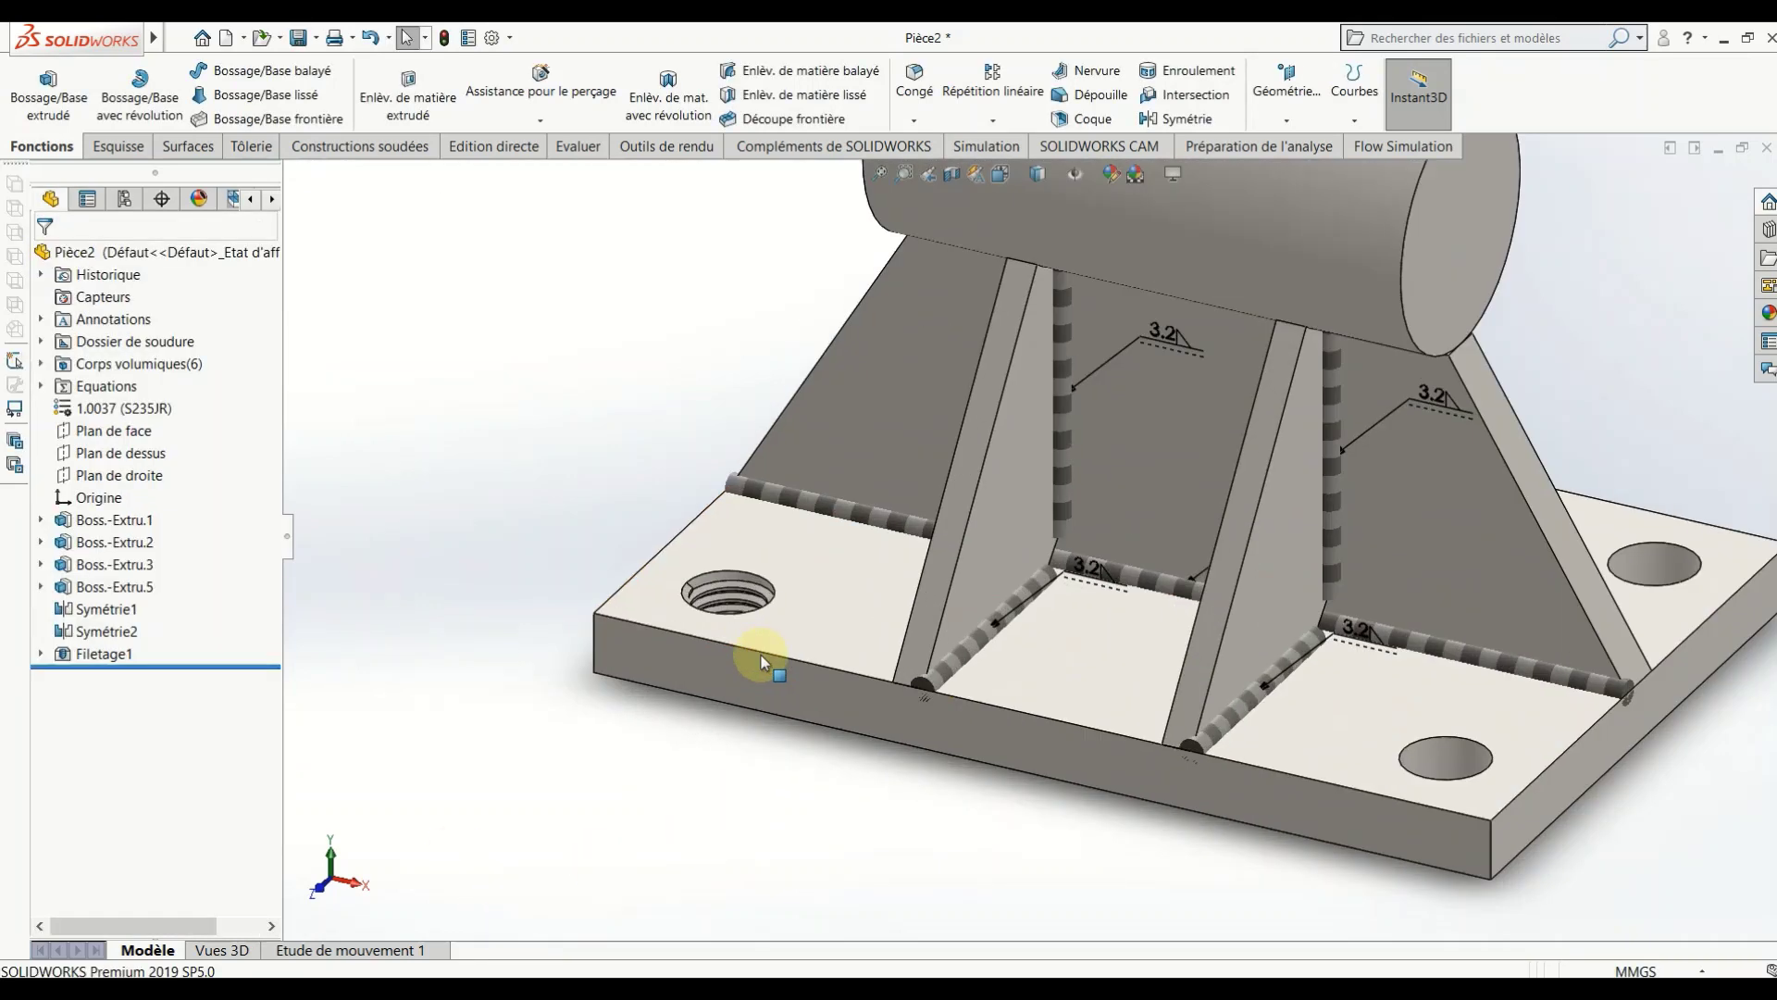
scroll(730, 663, down, 5)
mouse_move(730, 663)
middle_down()
mouse_move(699, 858)
mouse_move(698, 682)
mouse_move(753, 543)
middle_up()
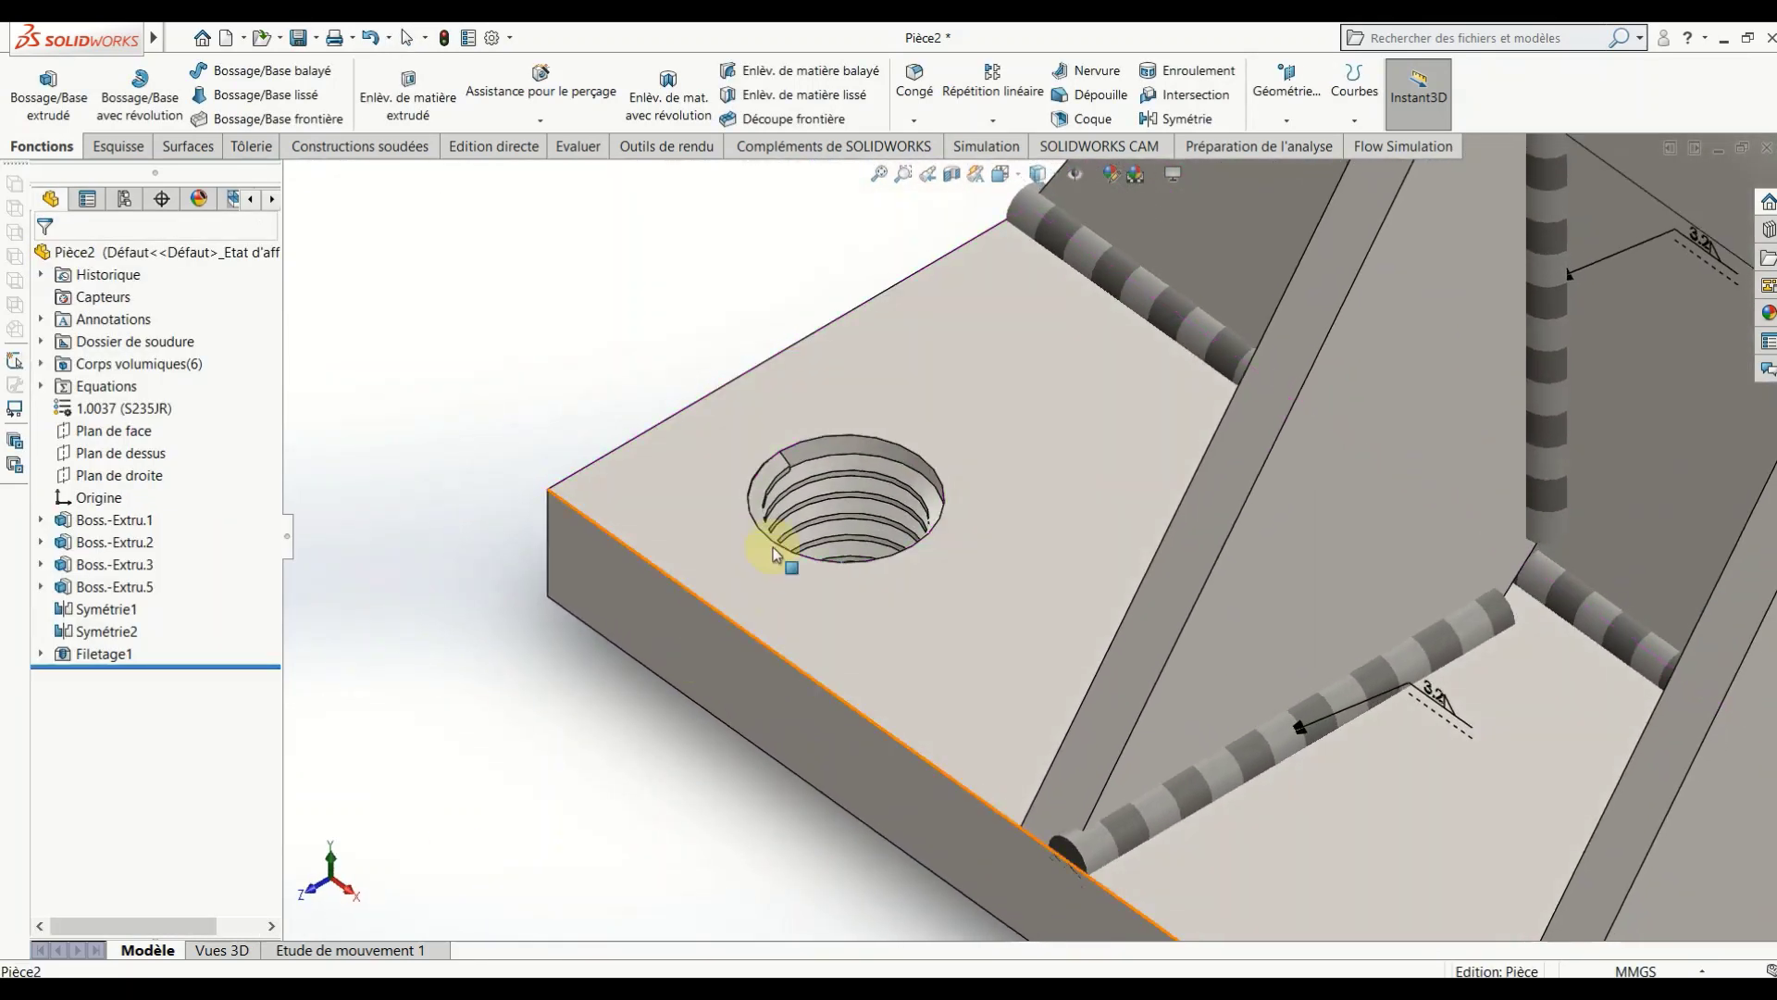
scroll(880, 453, down, 5)
scroll(880, 462, down, 3)
scroll(1024, 484, up, 5)
mouse_move(1023, 484)
middle_down()
mouse_move(926, 437)
mouse_move(1018, 474)
middle_up()
scroll(1064, 474, up, 5)
scroll(1118, 470, up, 5)
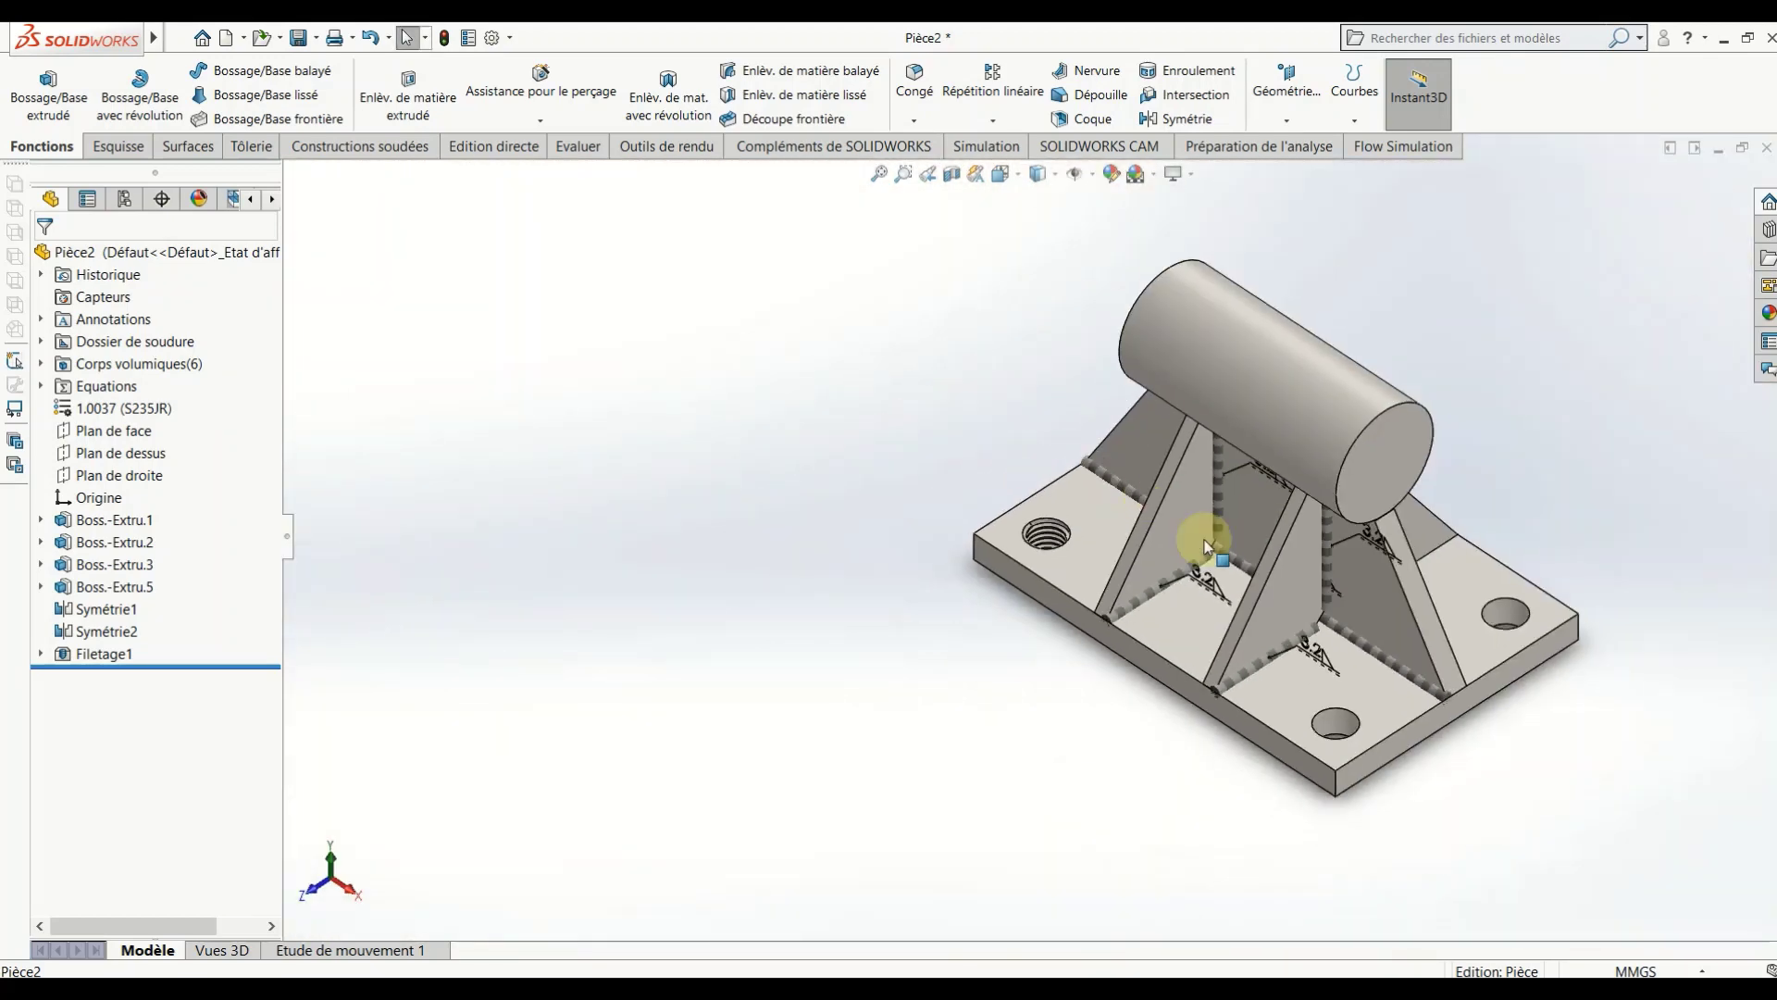
scroll(1359, 648, down, 4)
scroll(1042, 590, down, 4)
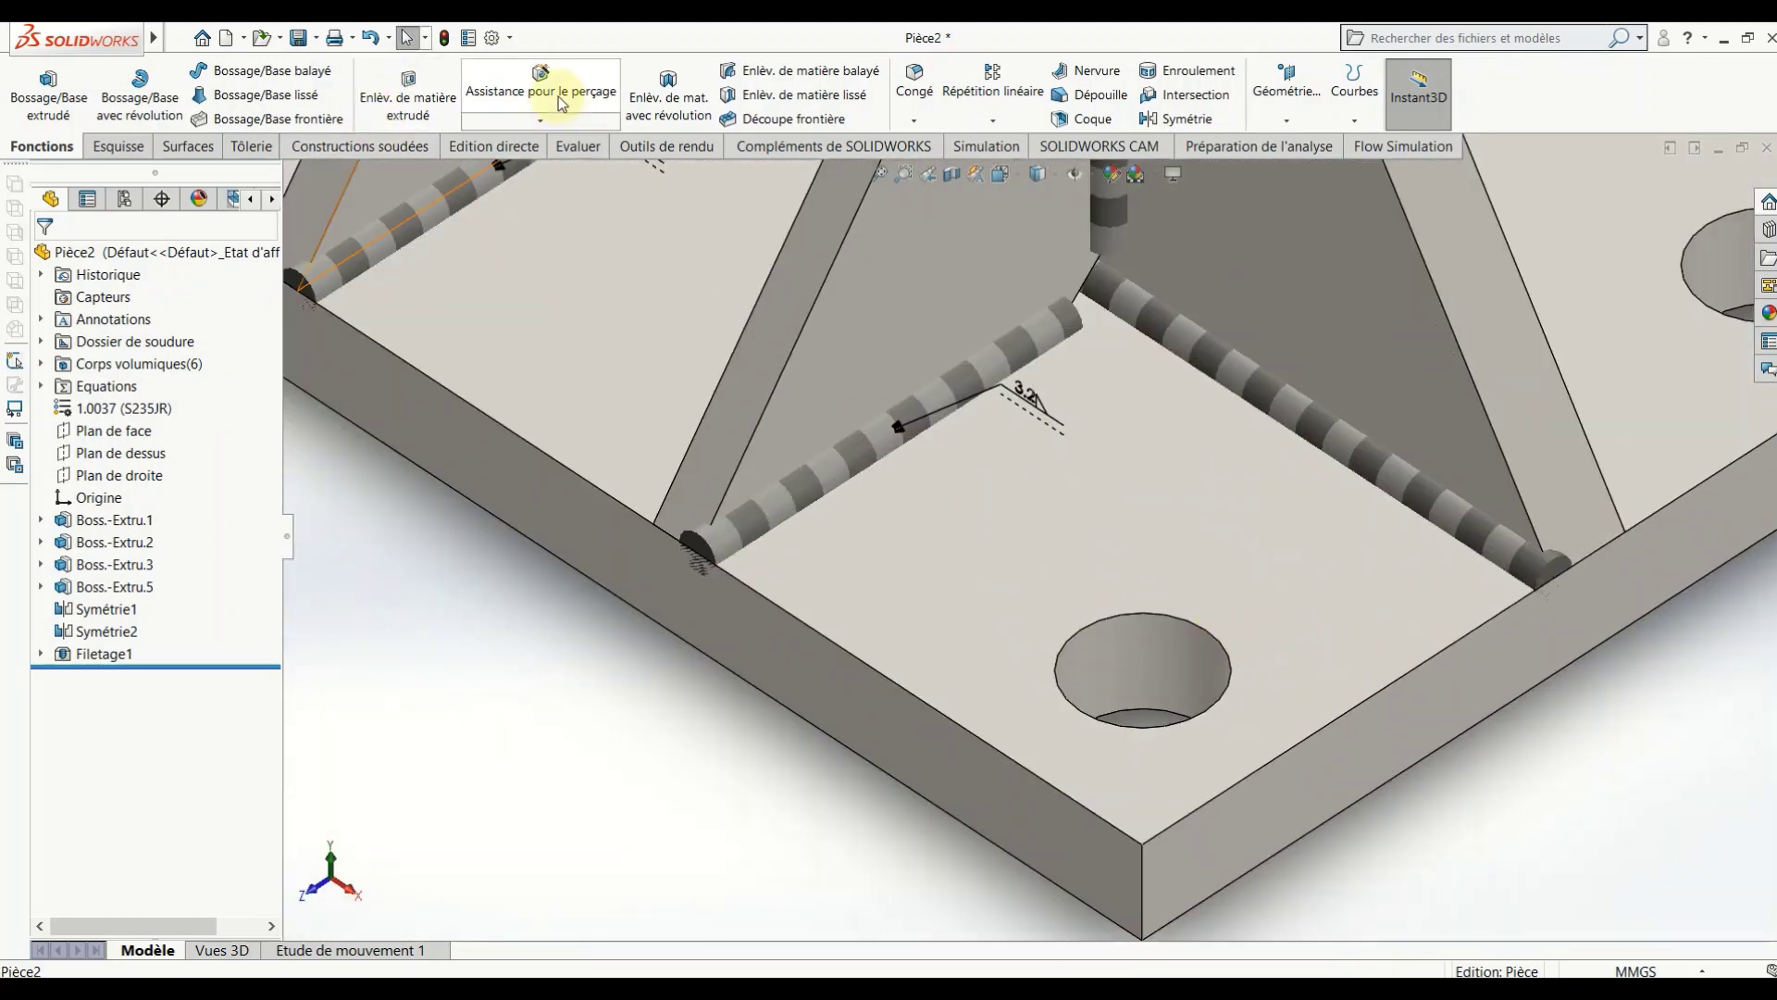
Step: Add a left-handed extruded M14x2.0 thread to the front base-plate hole
click(540, 120)
click(552, 193)
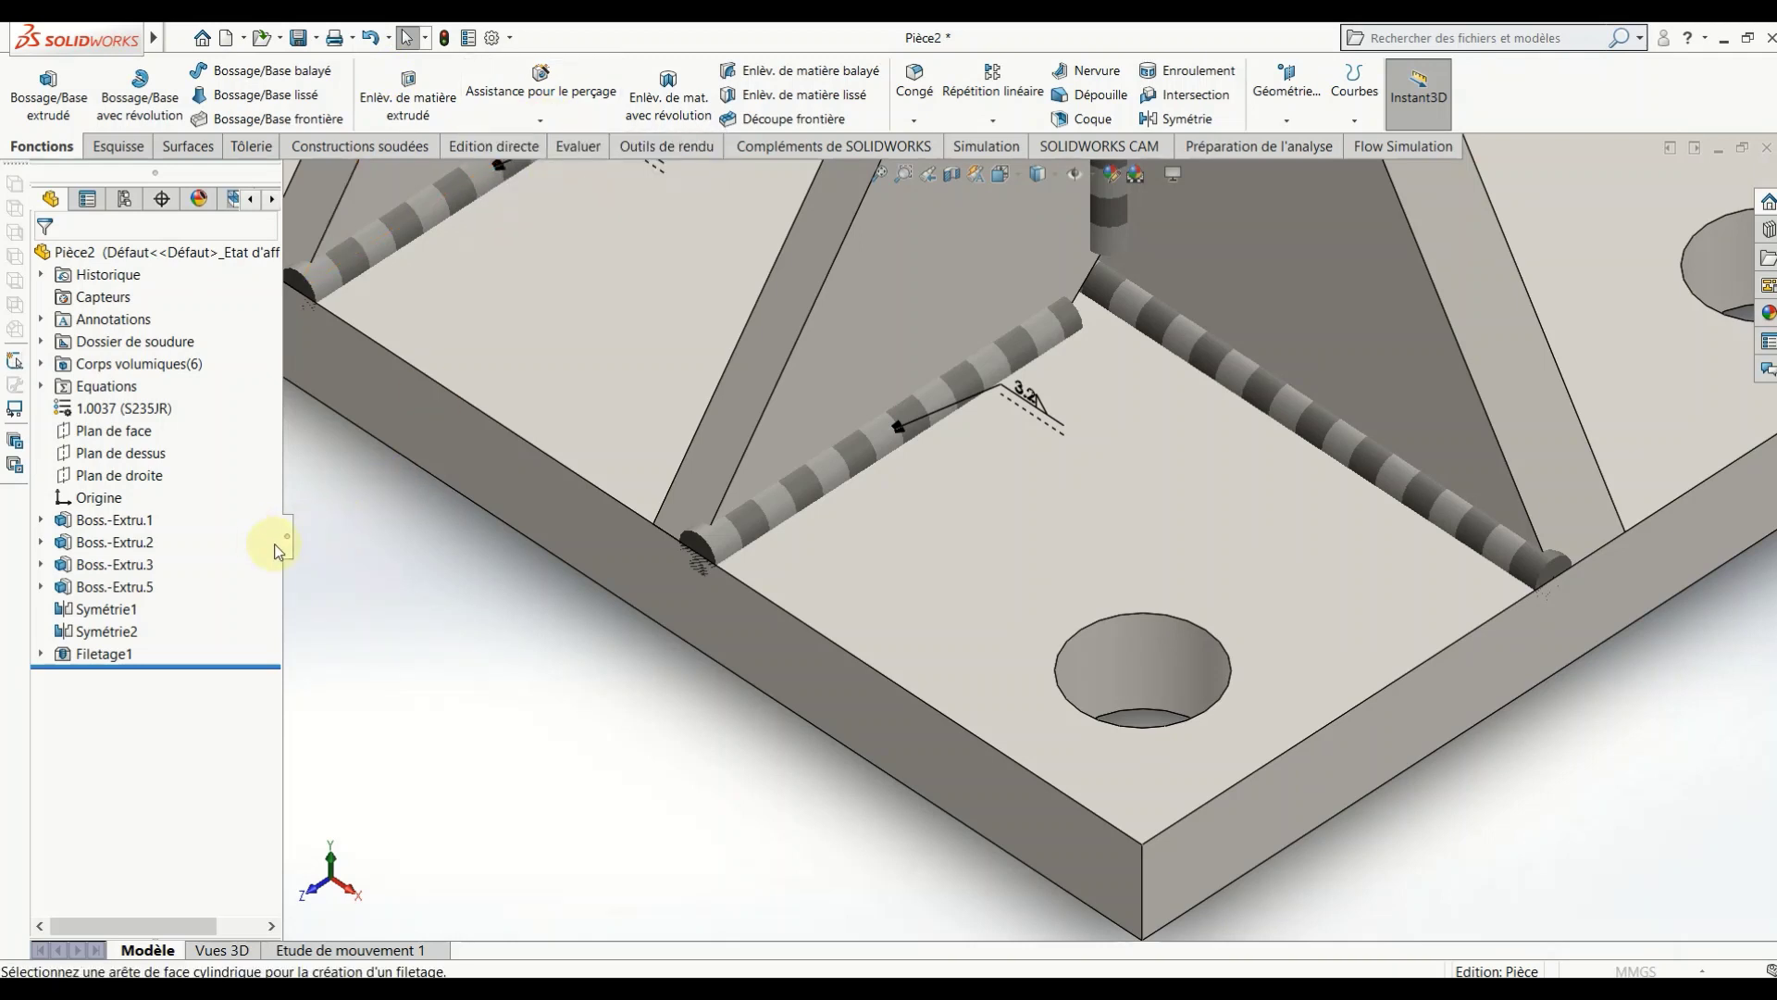
click(1066, 544)
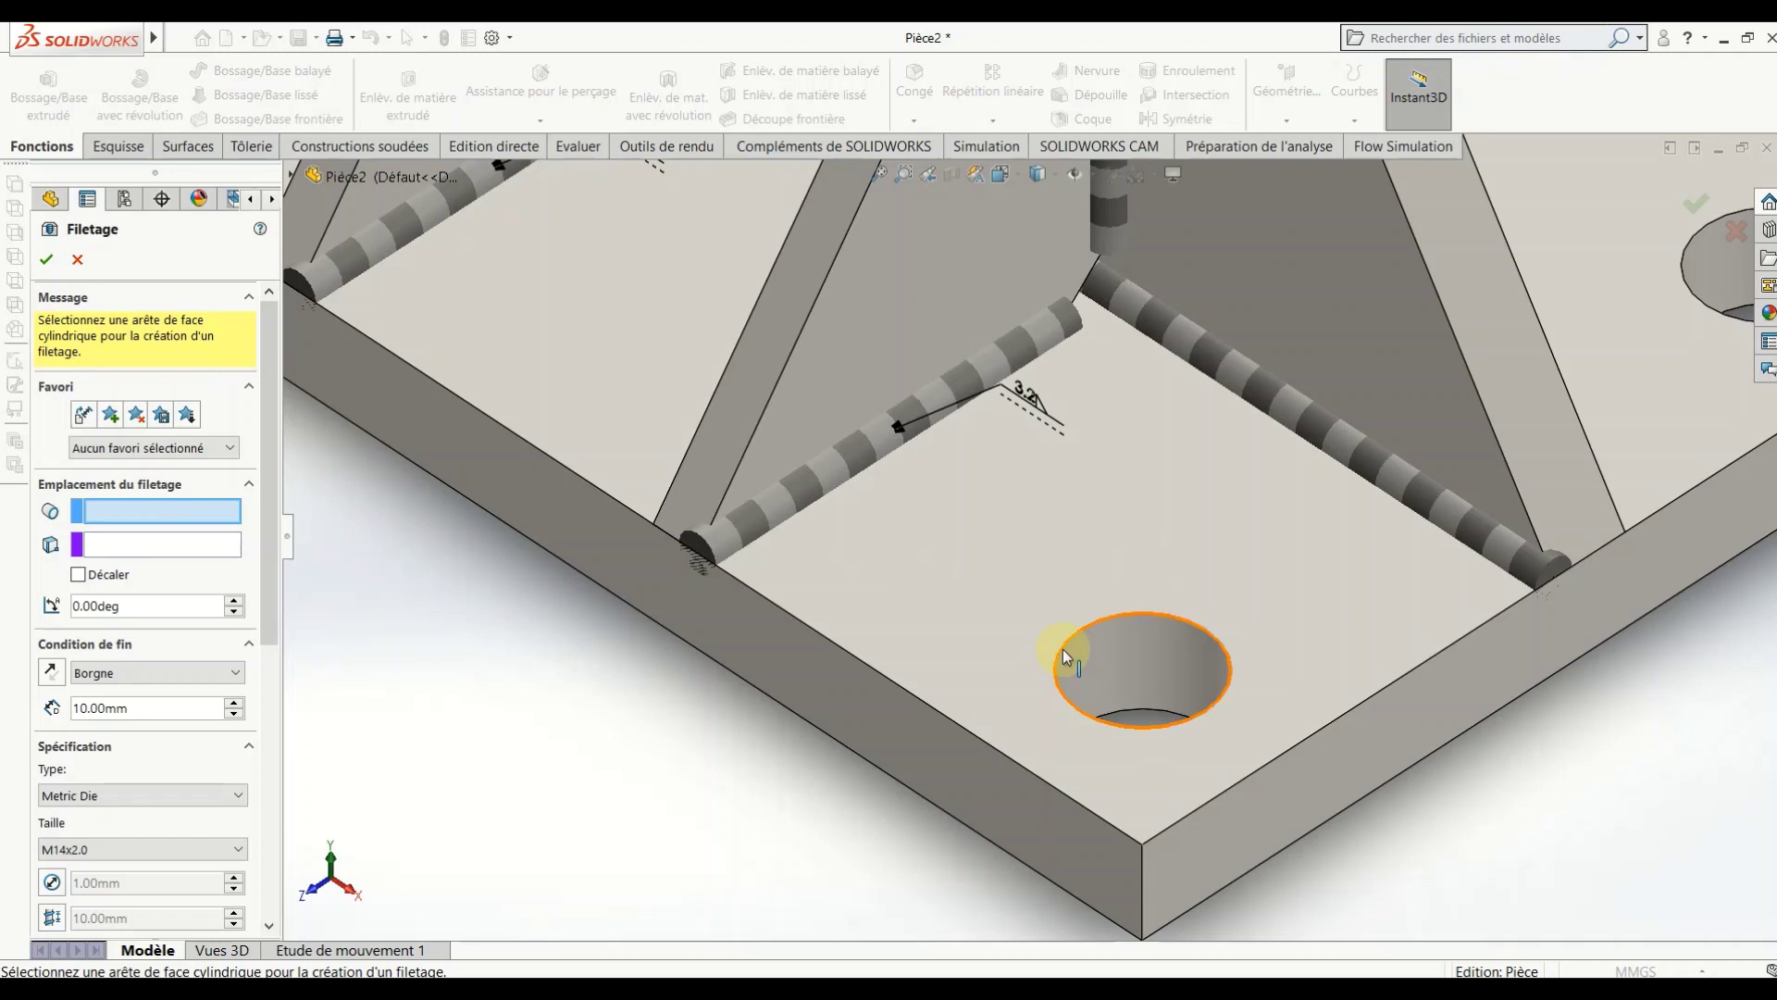
click(1064, 651)
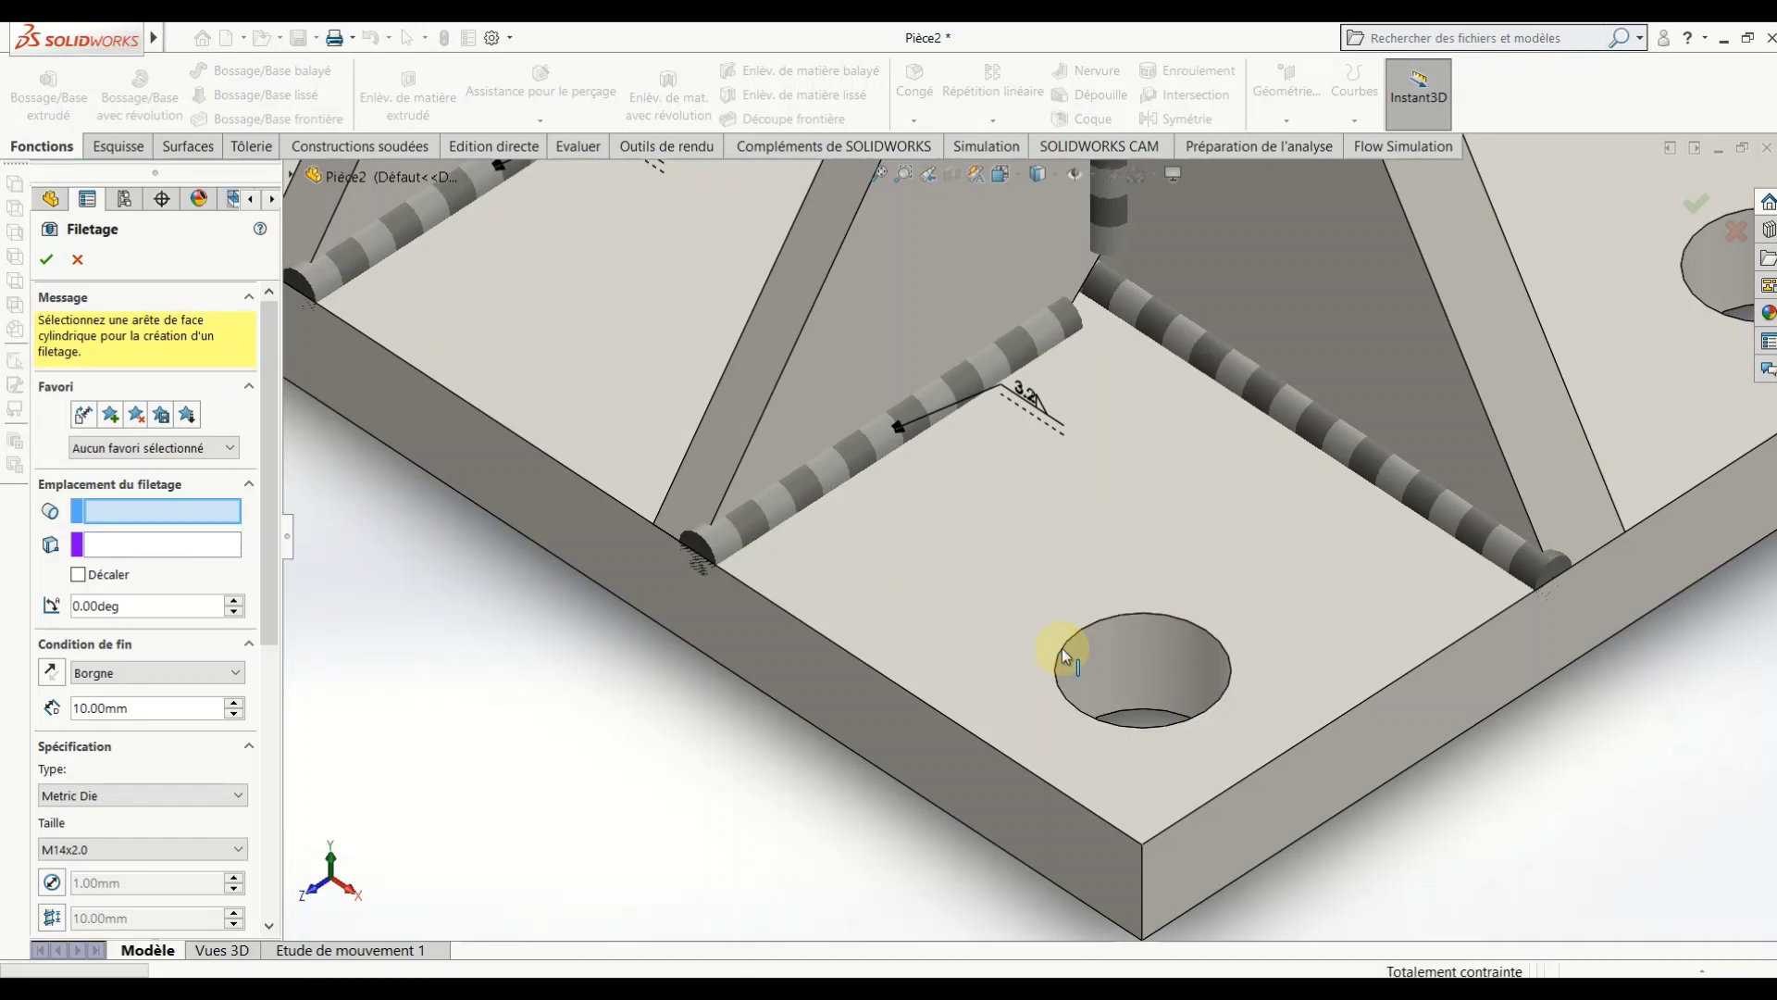
scroll(270, 622, down, 5)
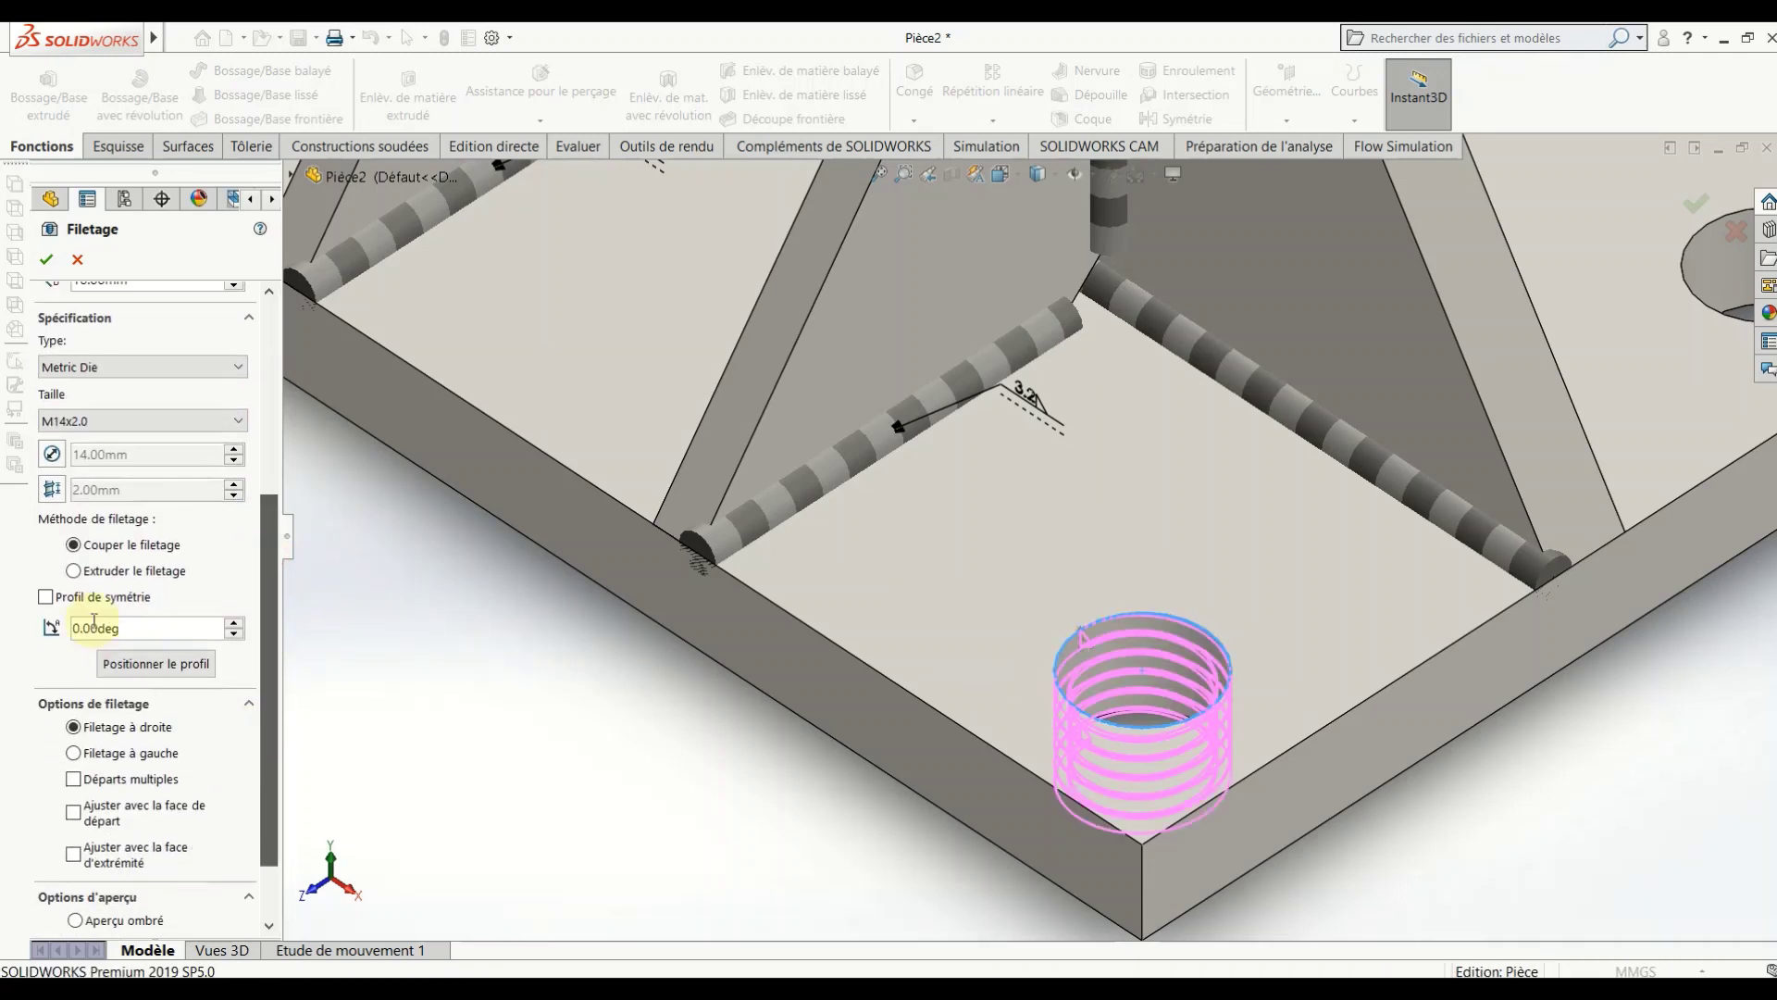
click(74, 570)
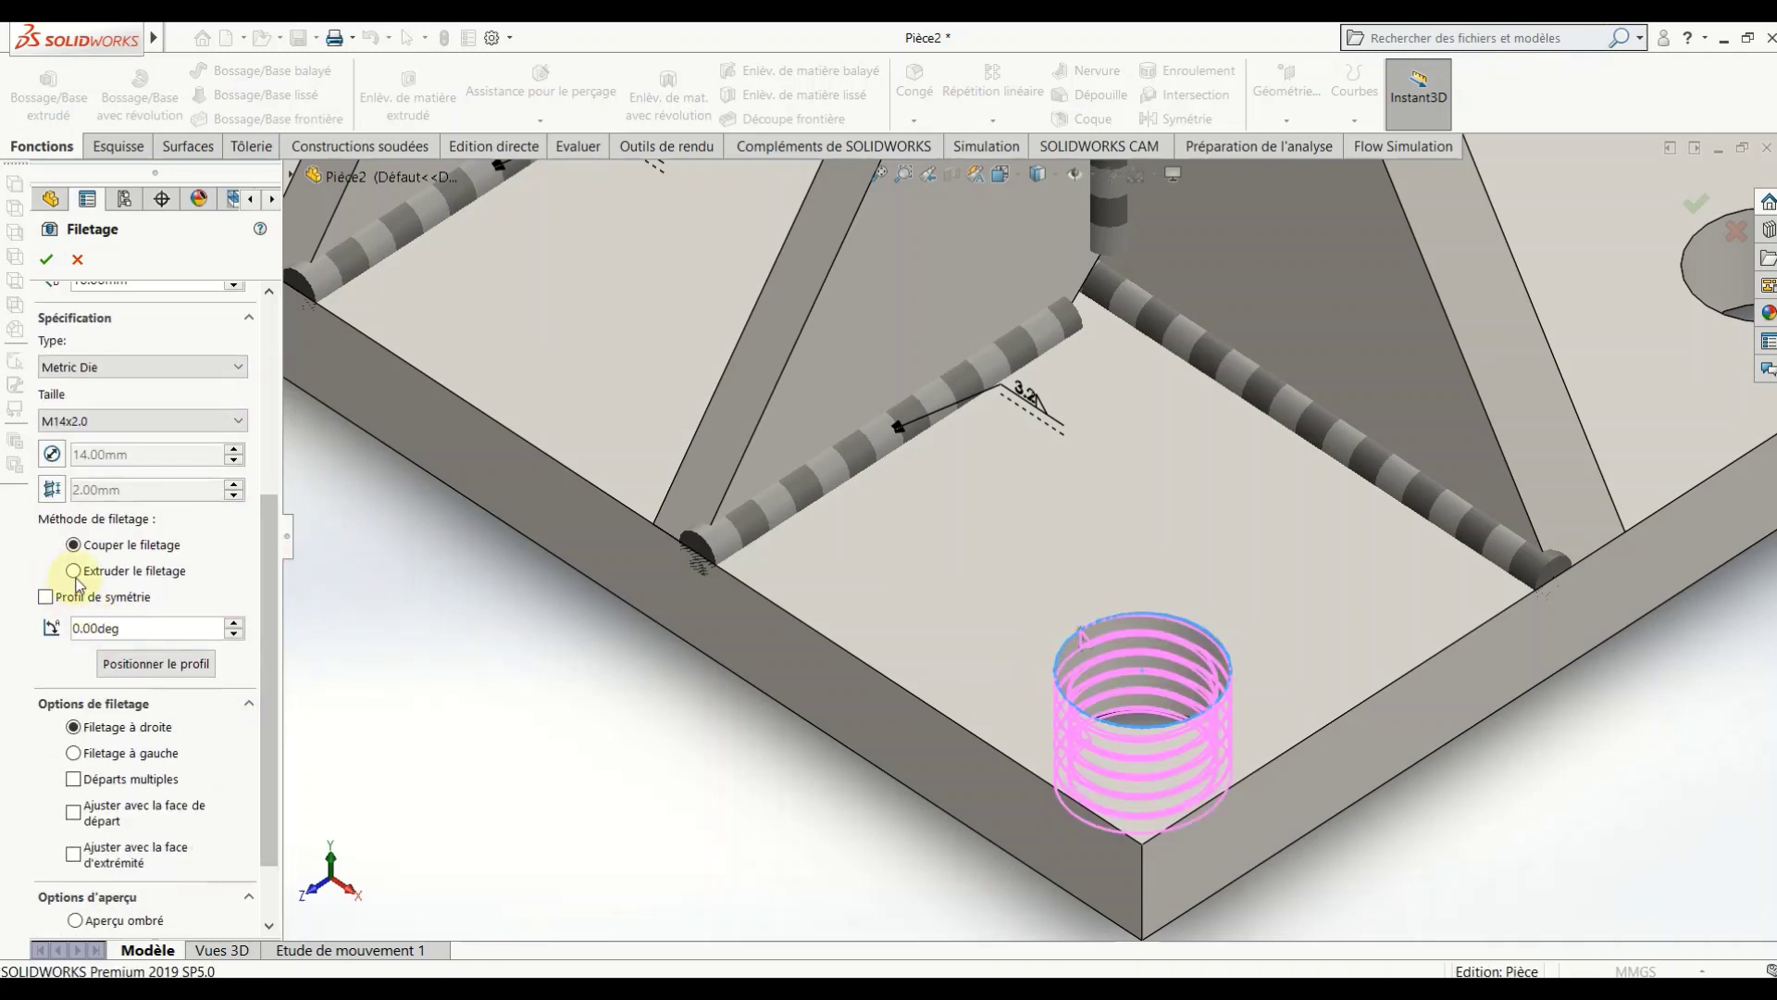
click(74, 754)
click(46, 261)
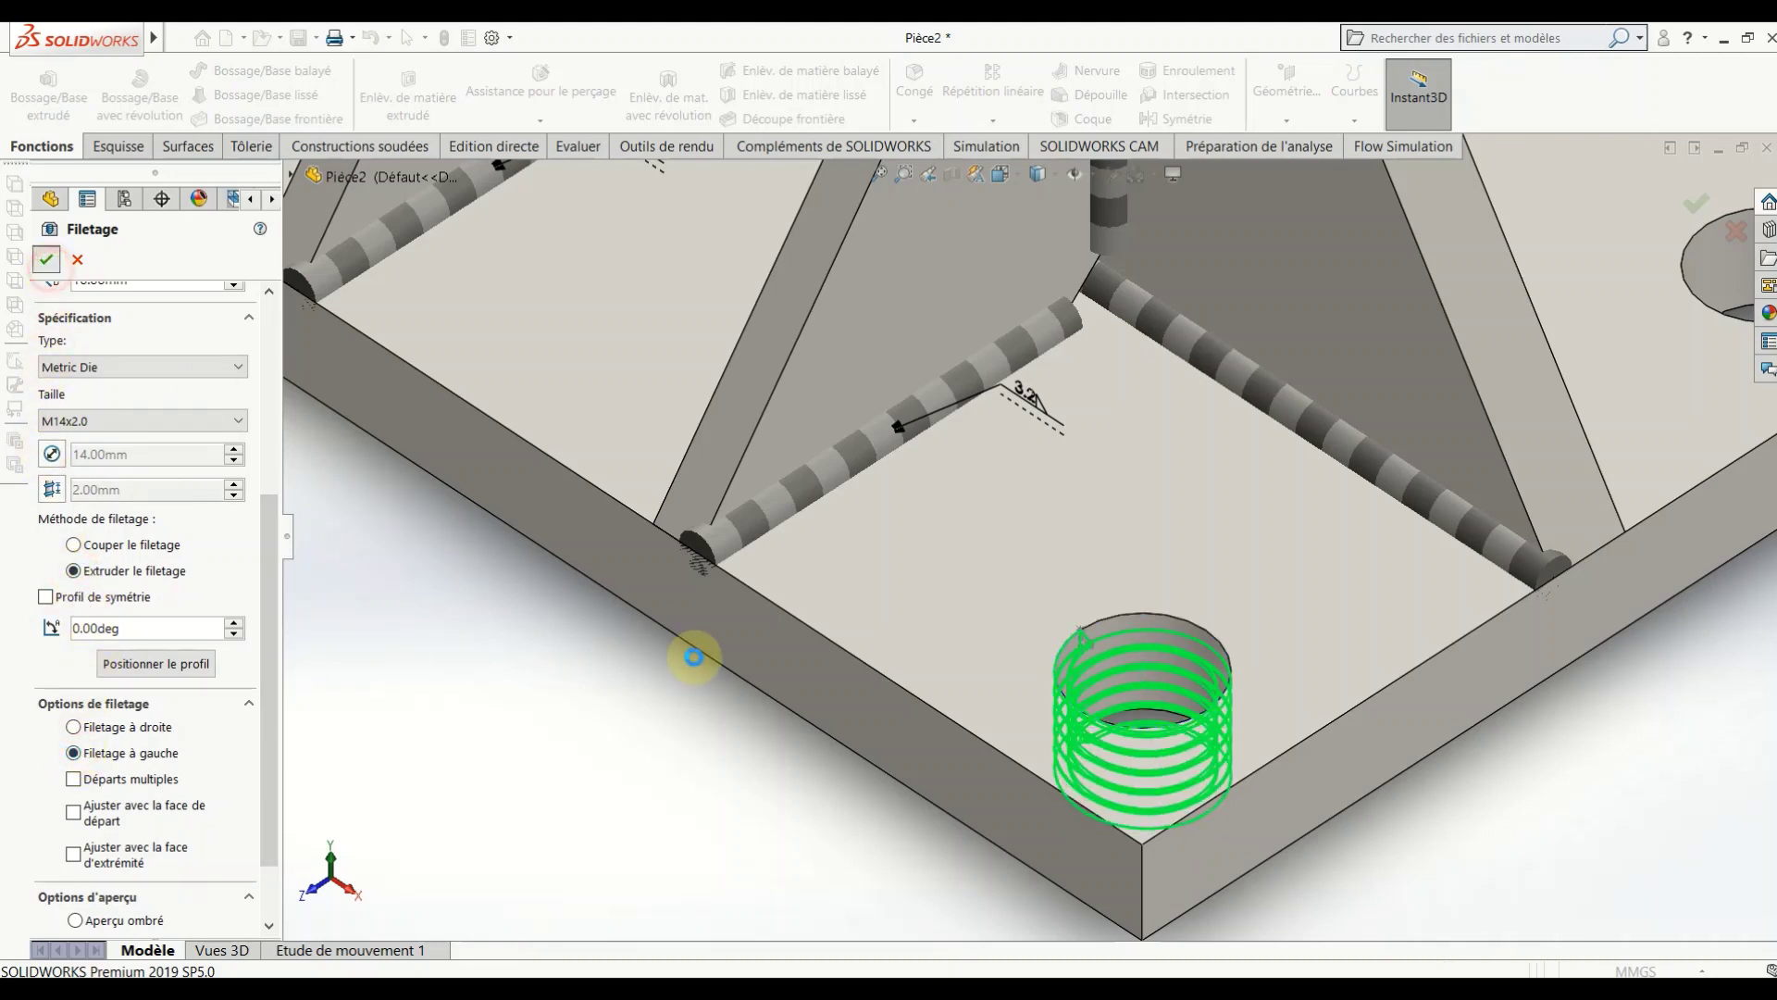
scroll(1263, 629, up, 5)
scroll(1240, 556, up, 2)
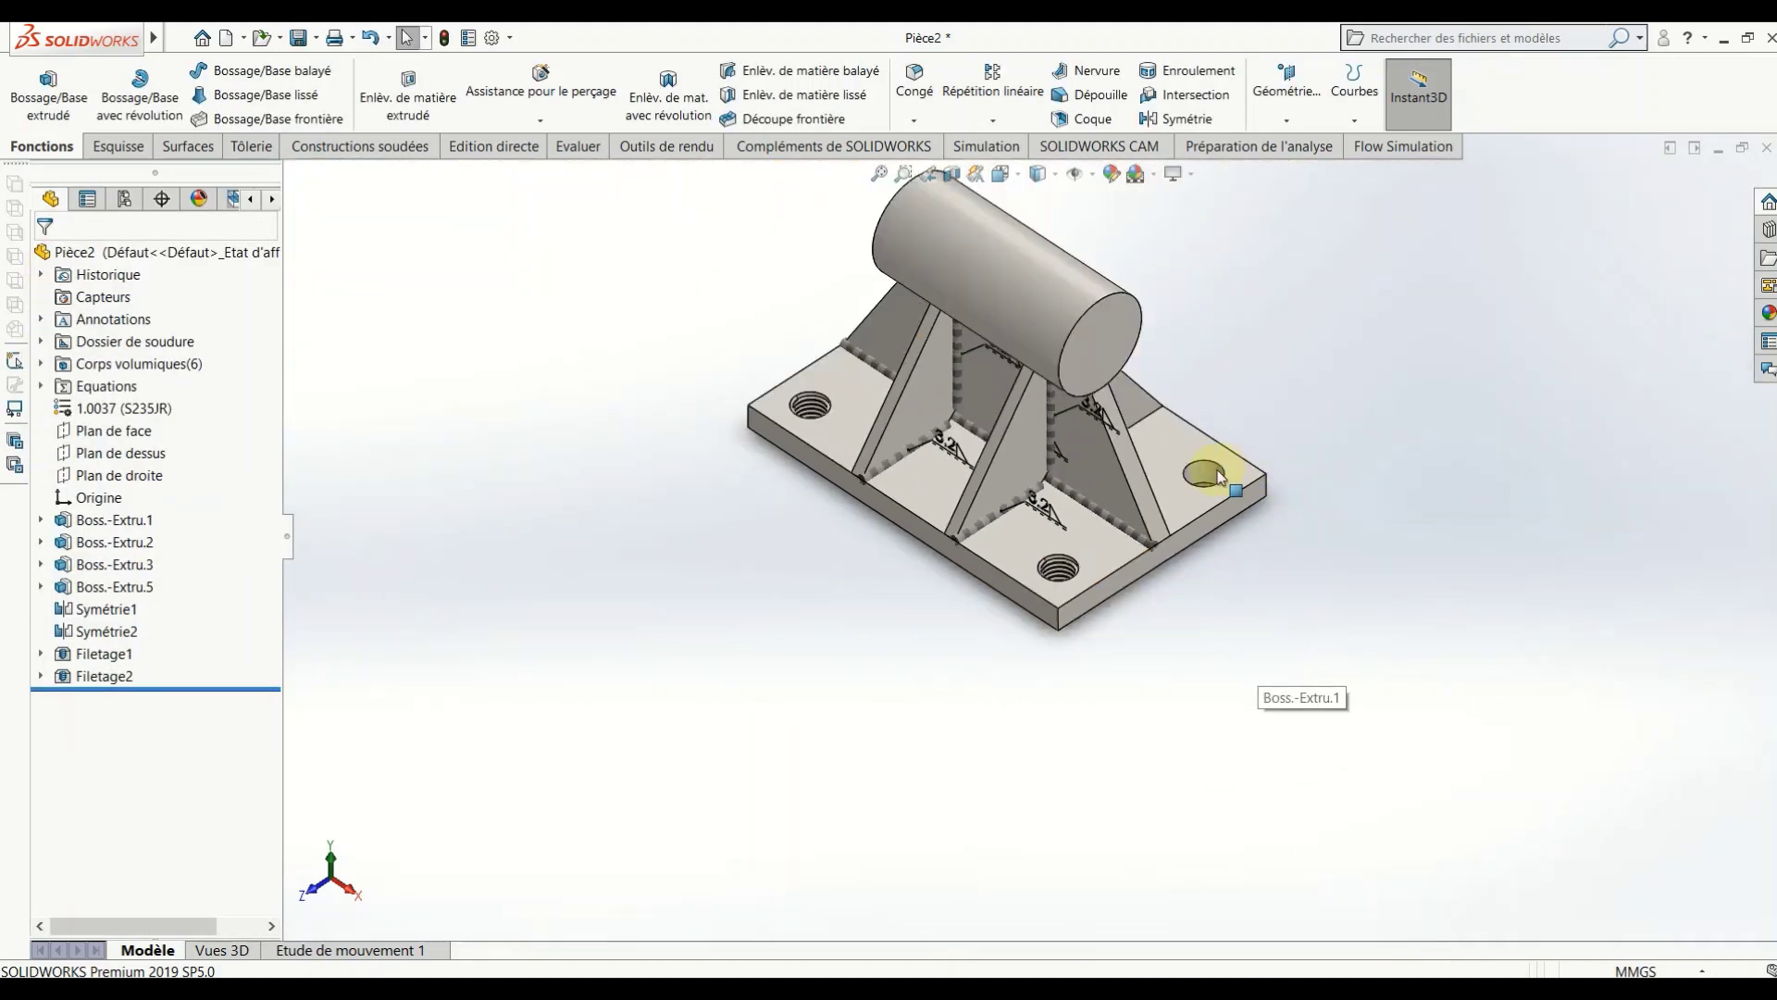
scroll(1201, 472, down, 5)
Step: Add an extruded M14x2.0 thread to the right base-plate hole
click(541, 120)
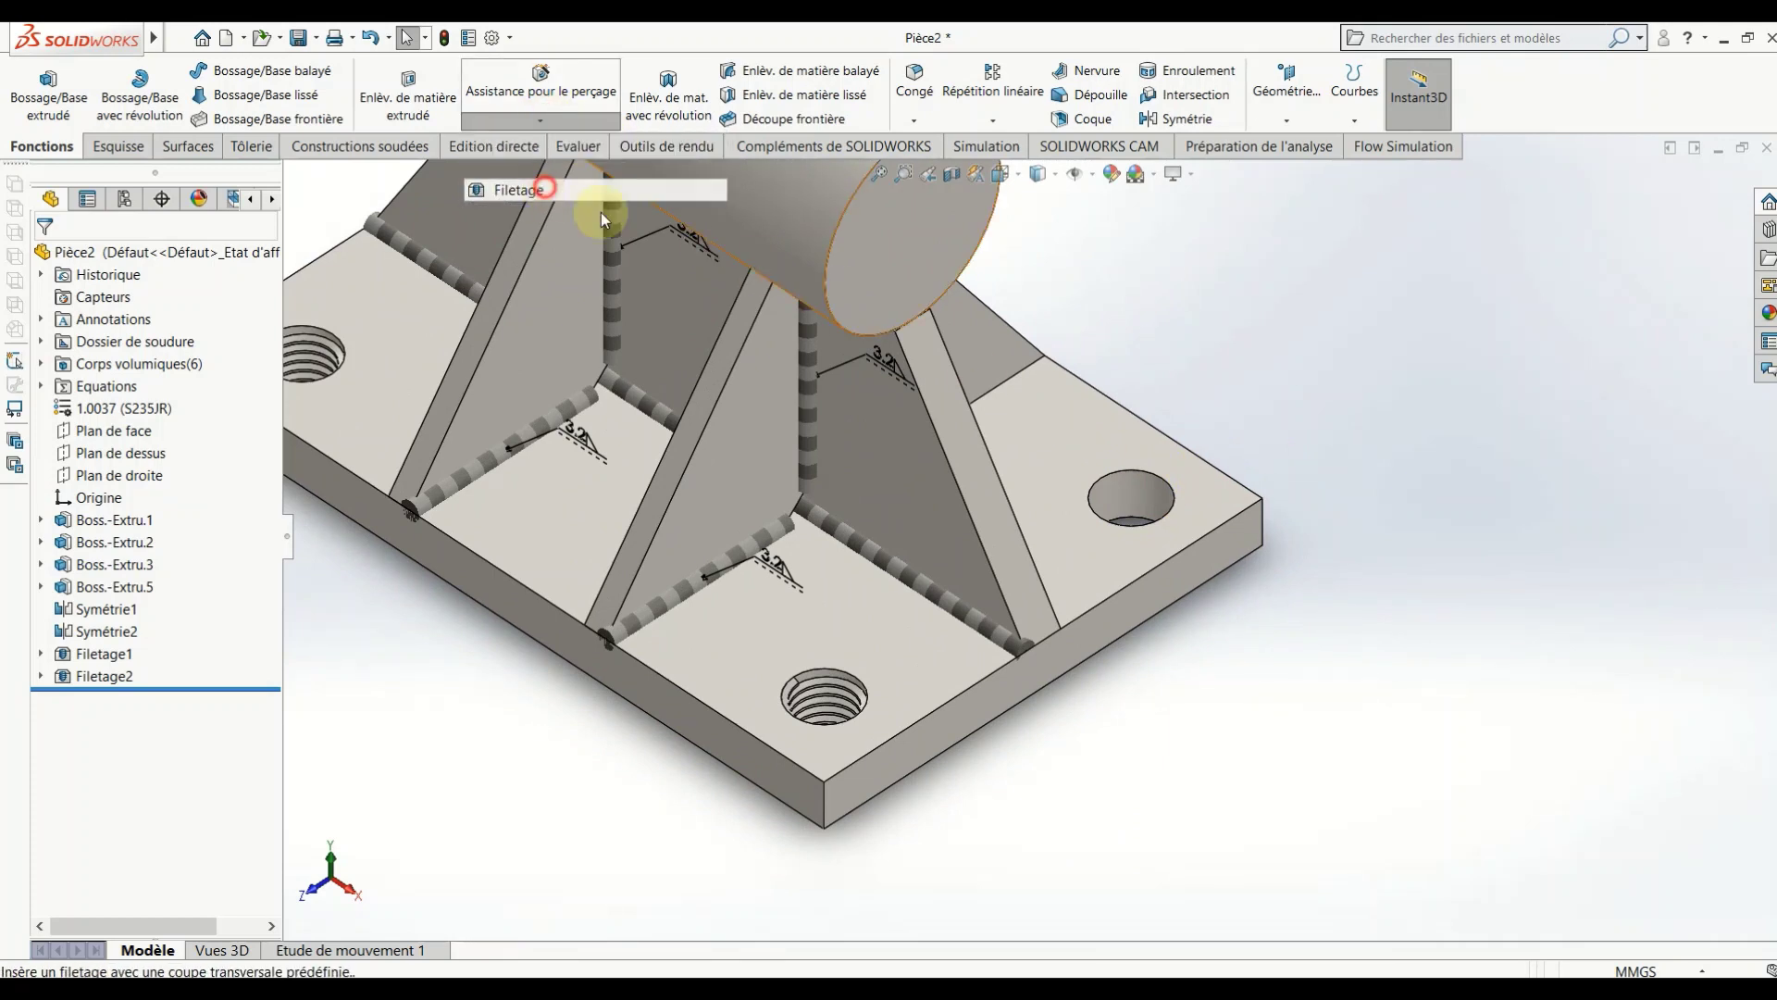
click(592, 190)
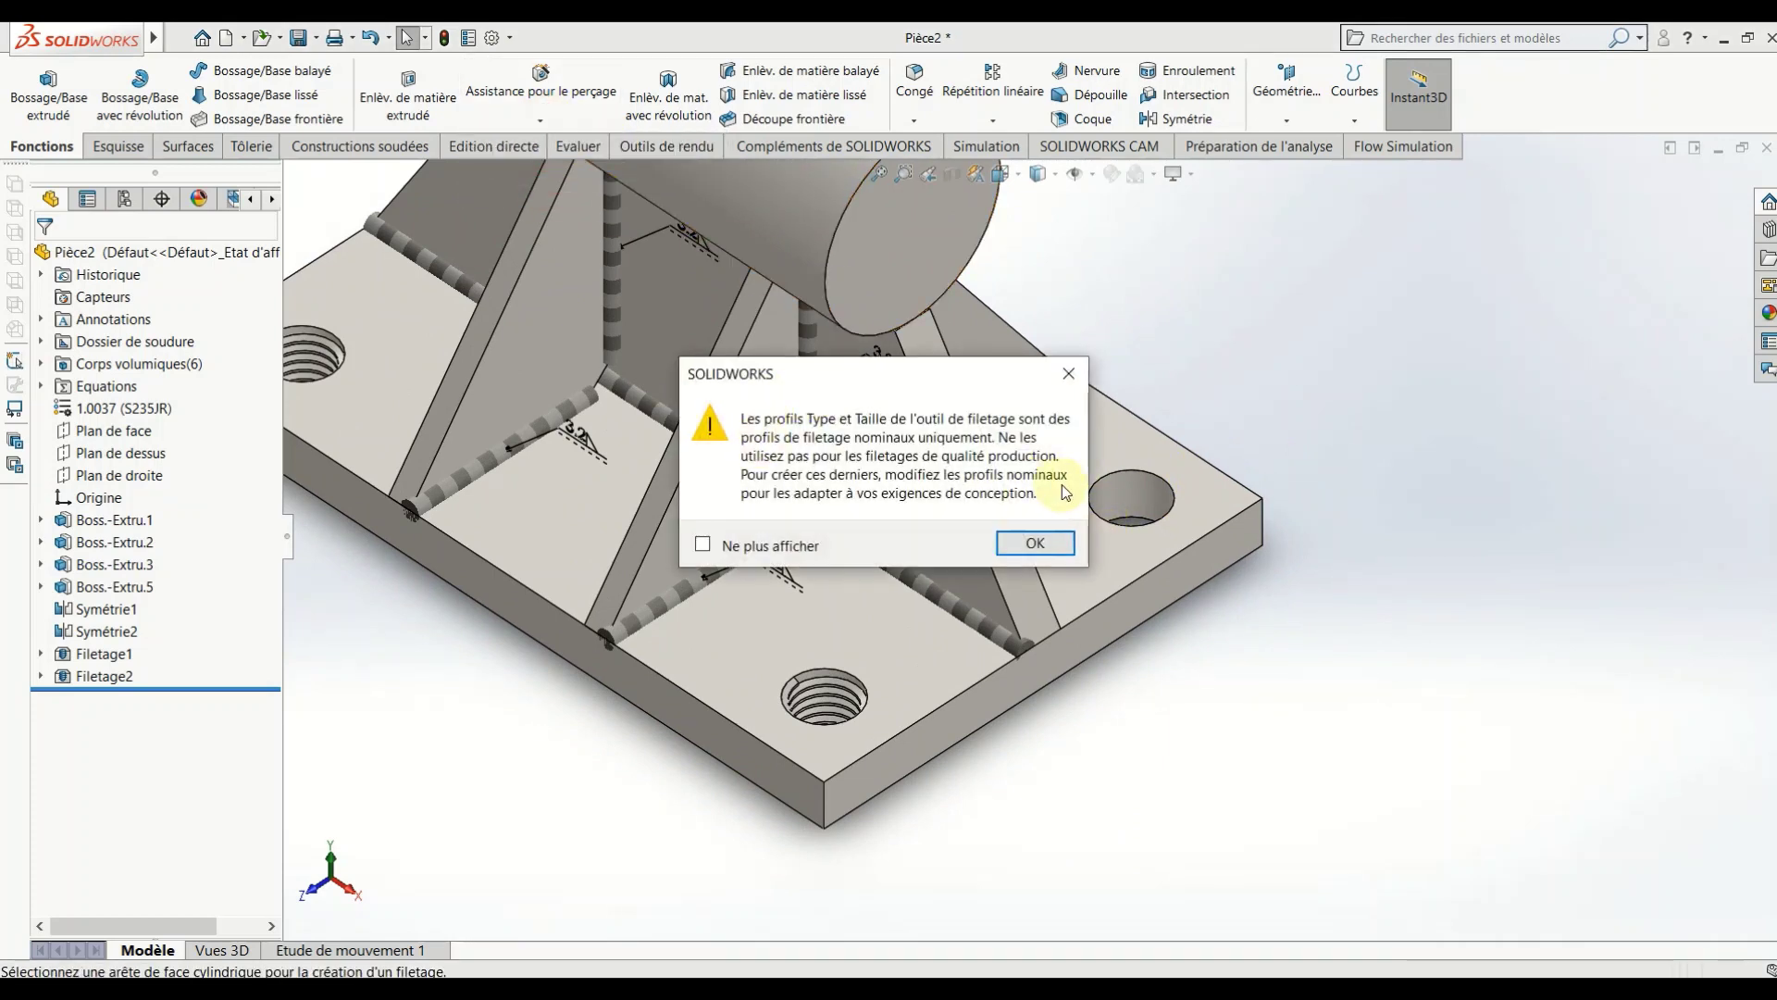
click(1061, 542)
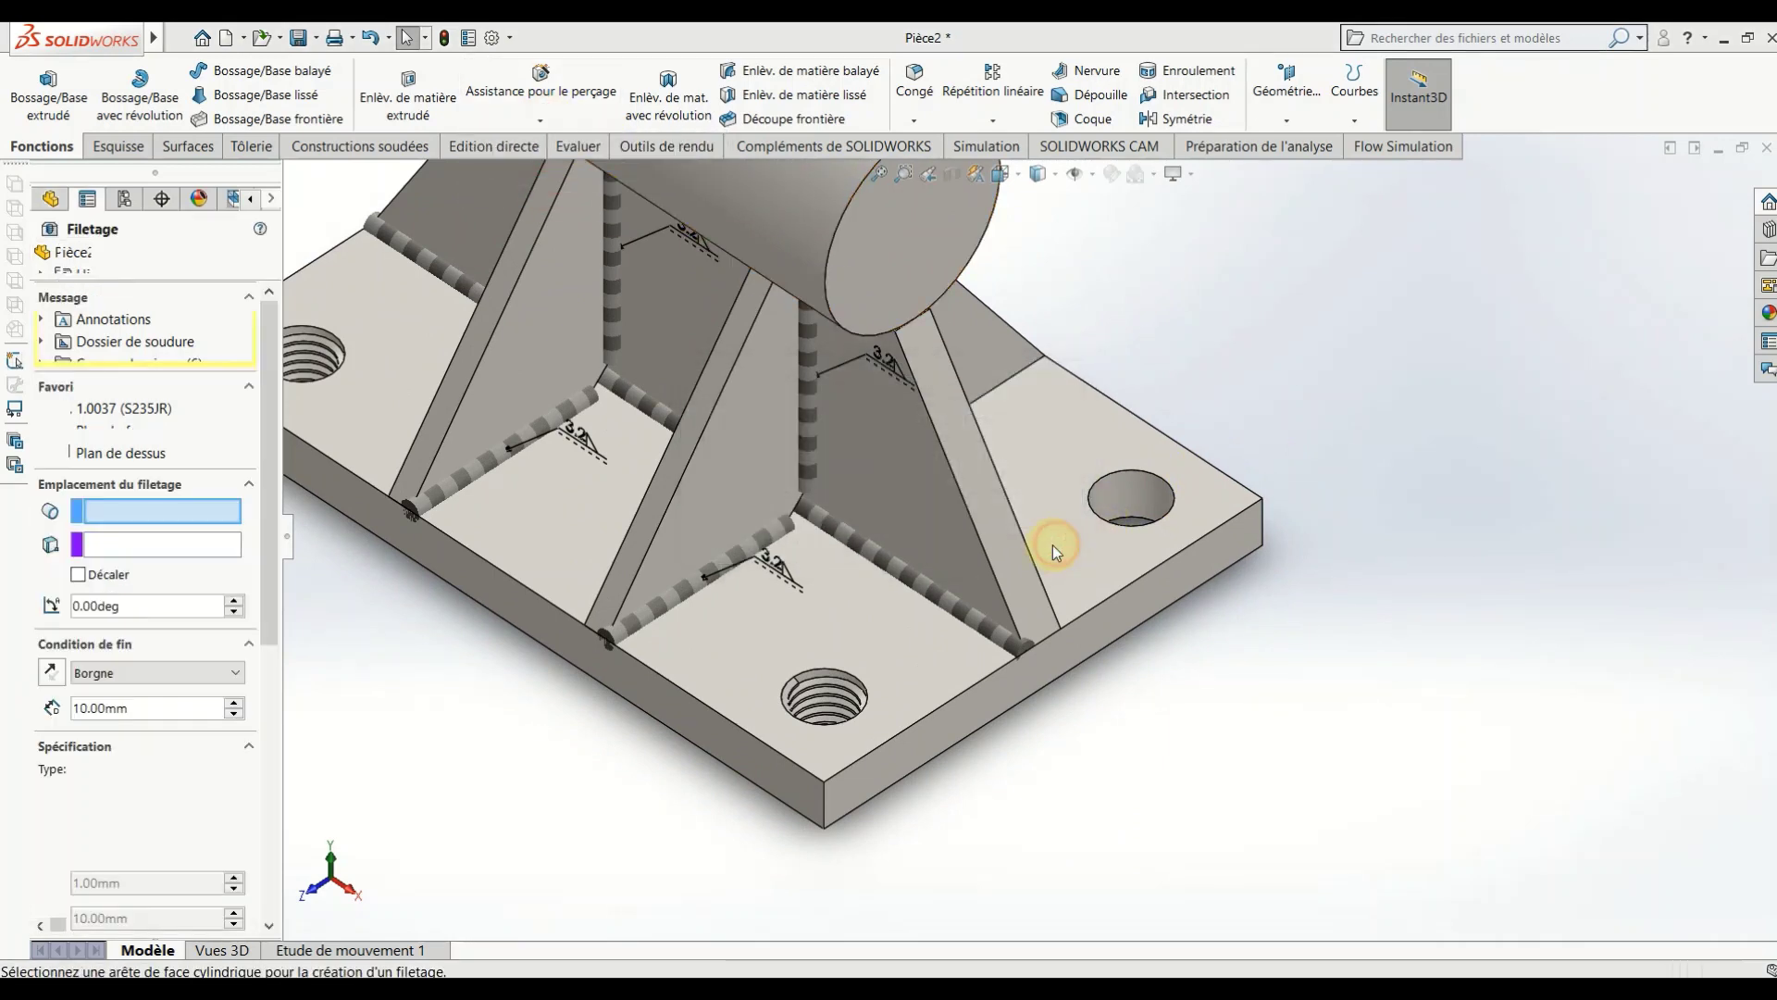
click(1173, 518)
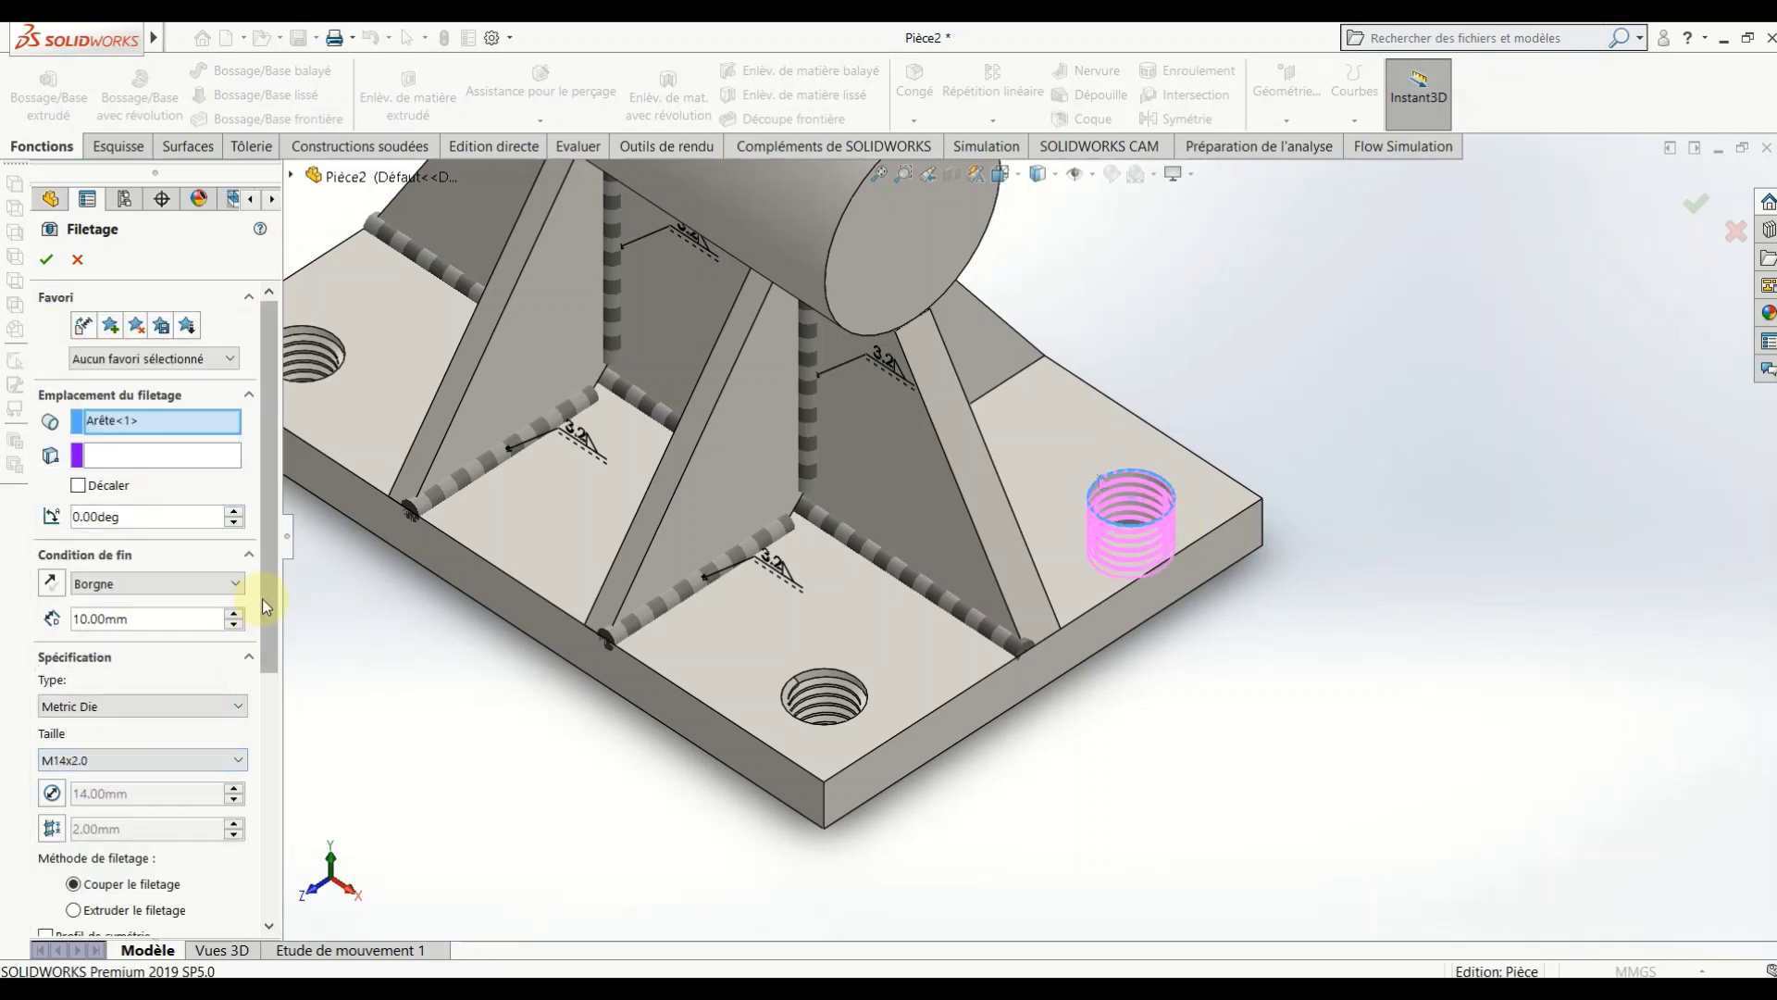
drag(264, 600, 263, 785)
click(87, 594)
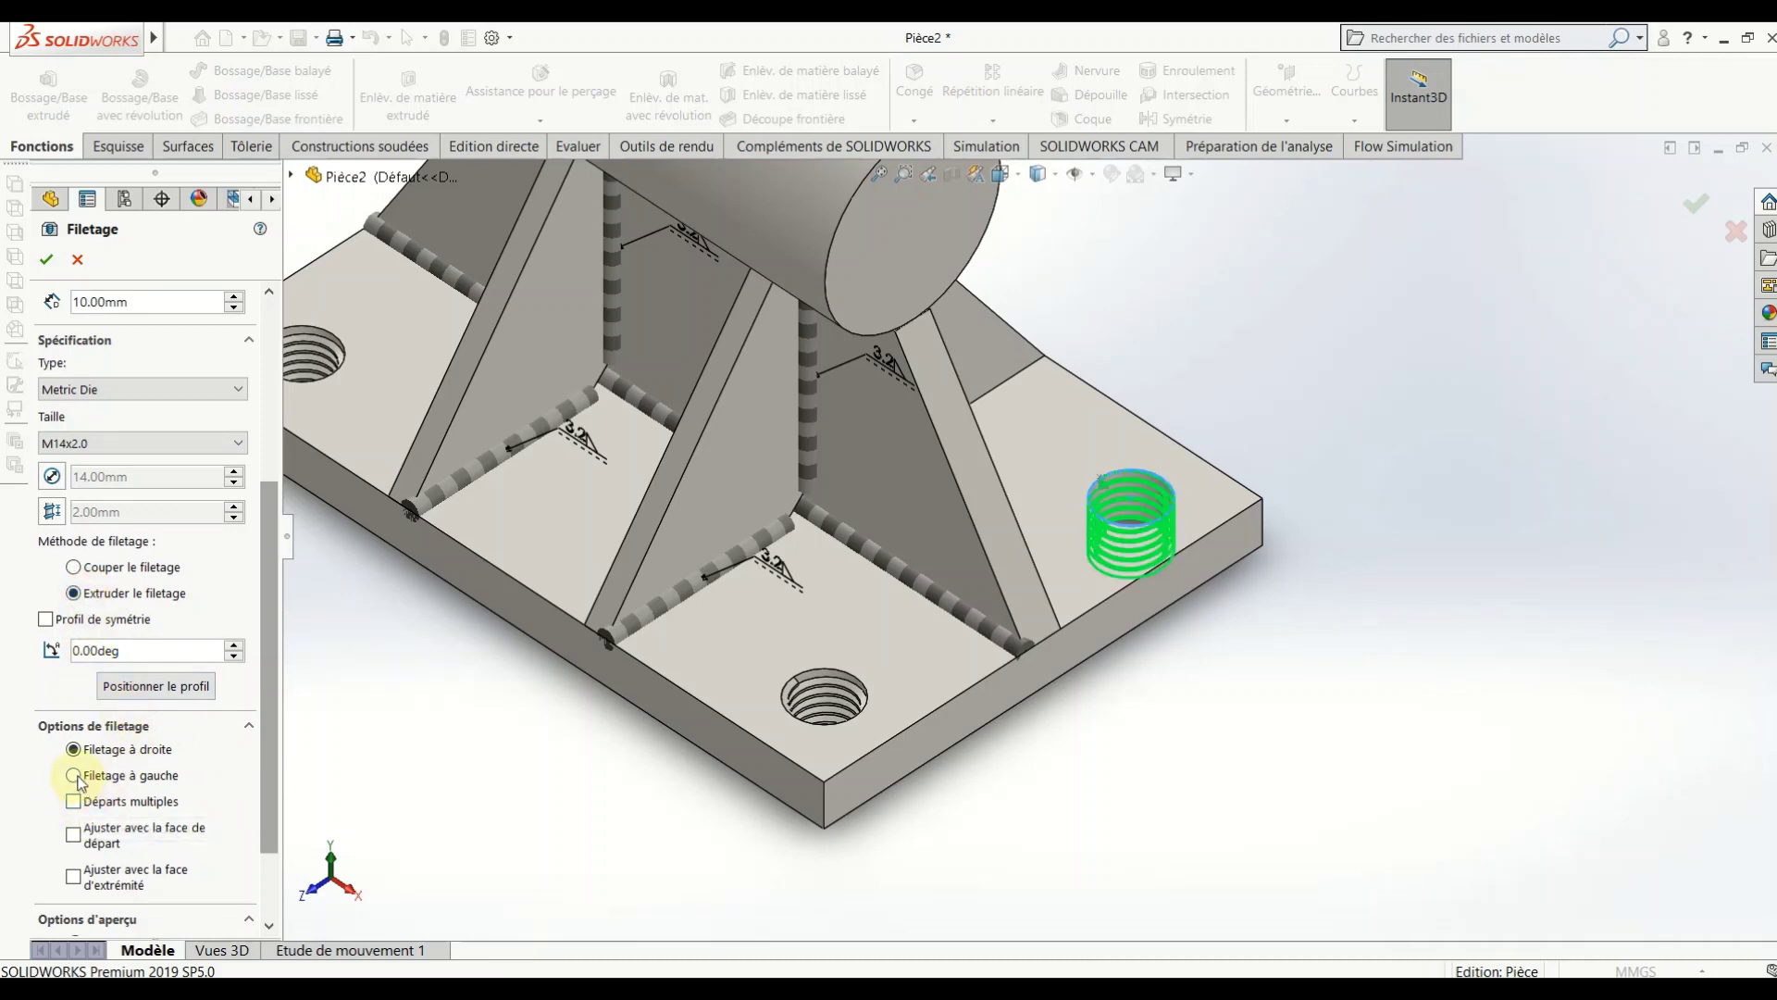
click(46, 260)
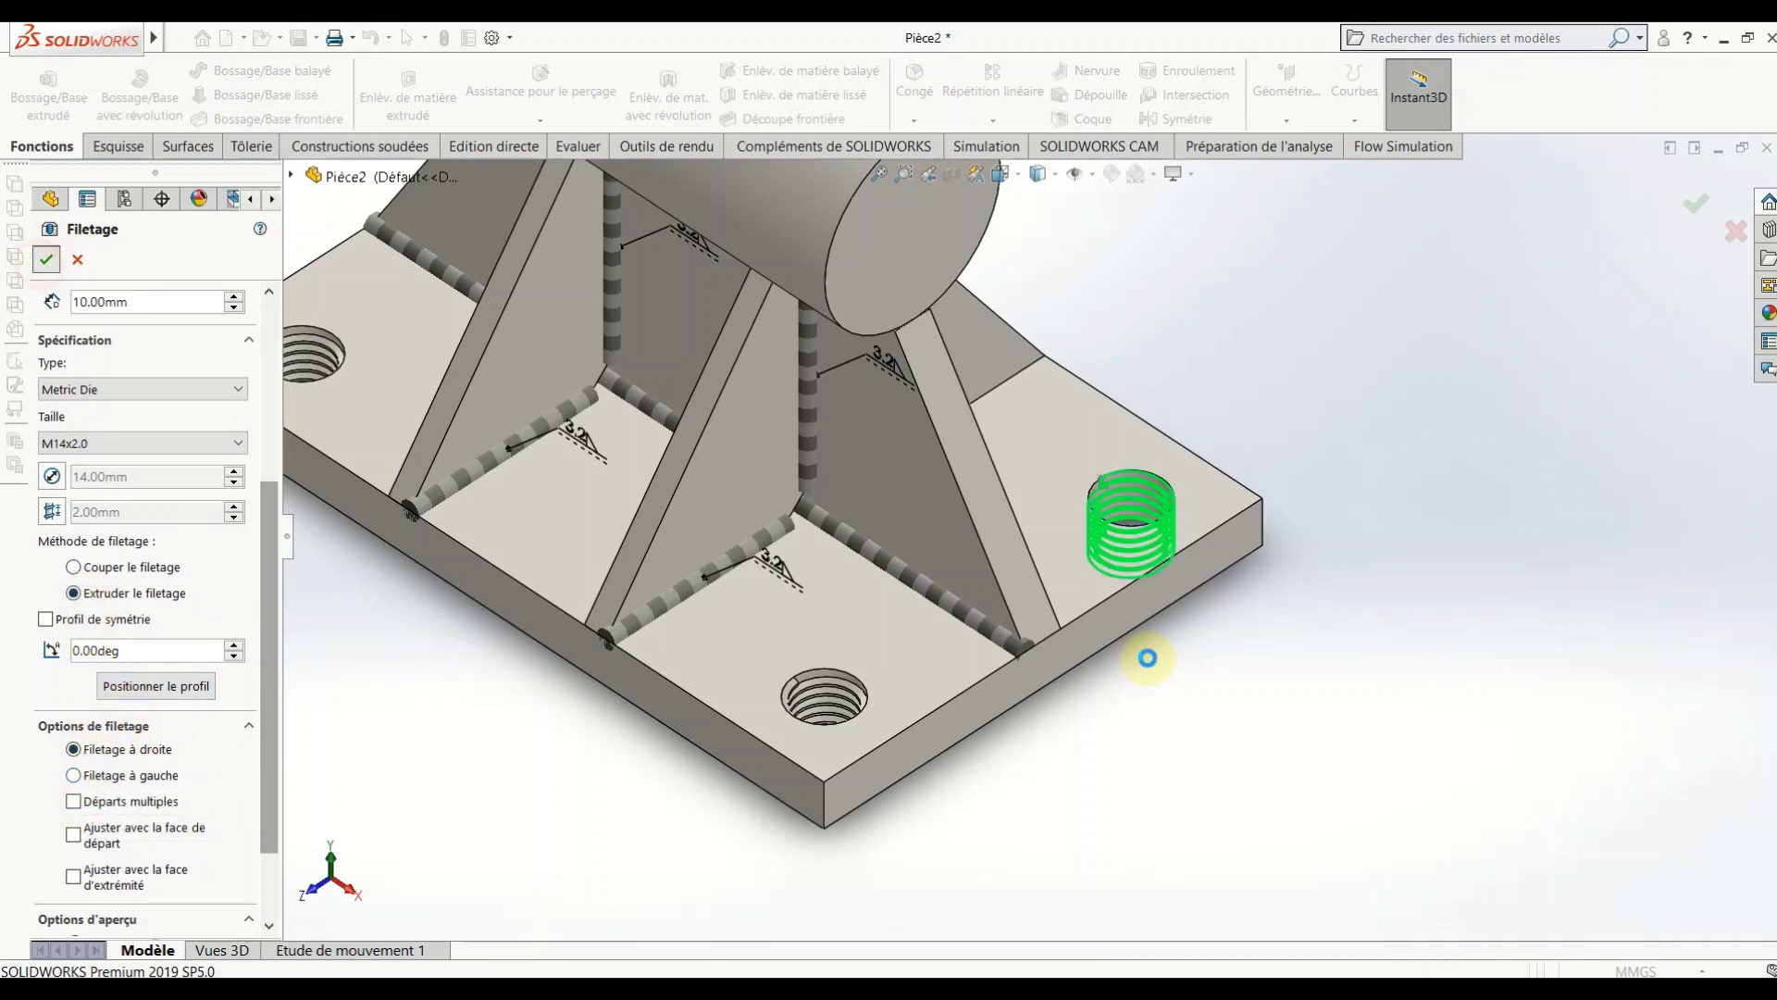
scroll(1045, 565, up, 5)
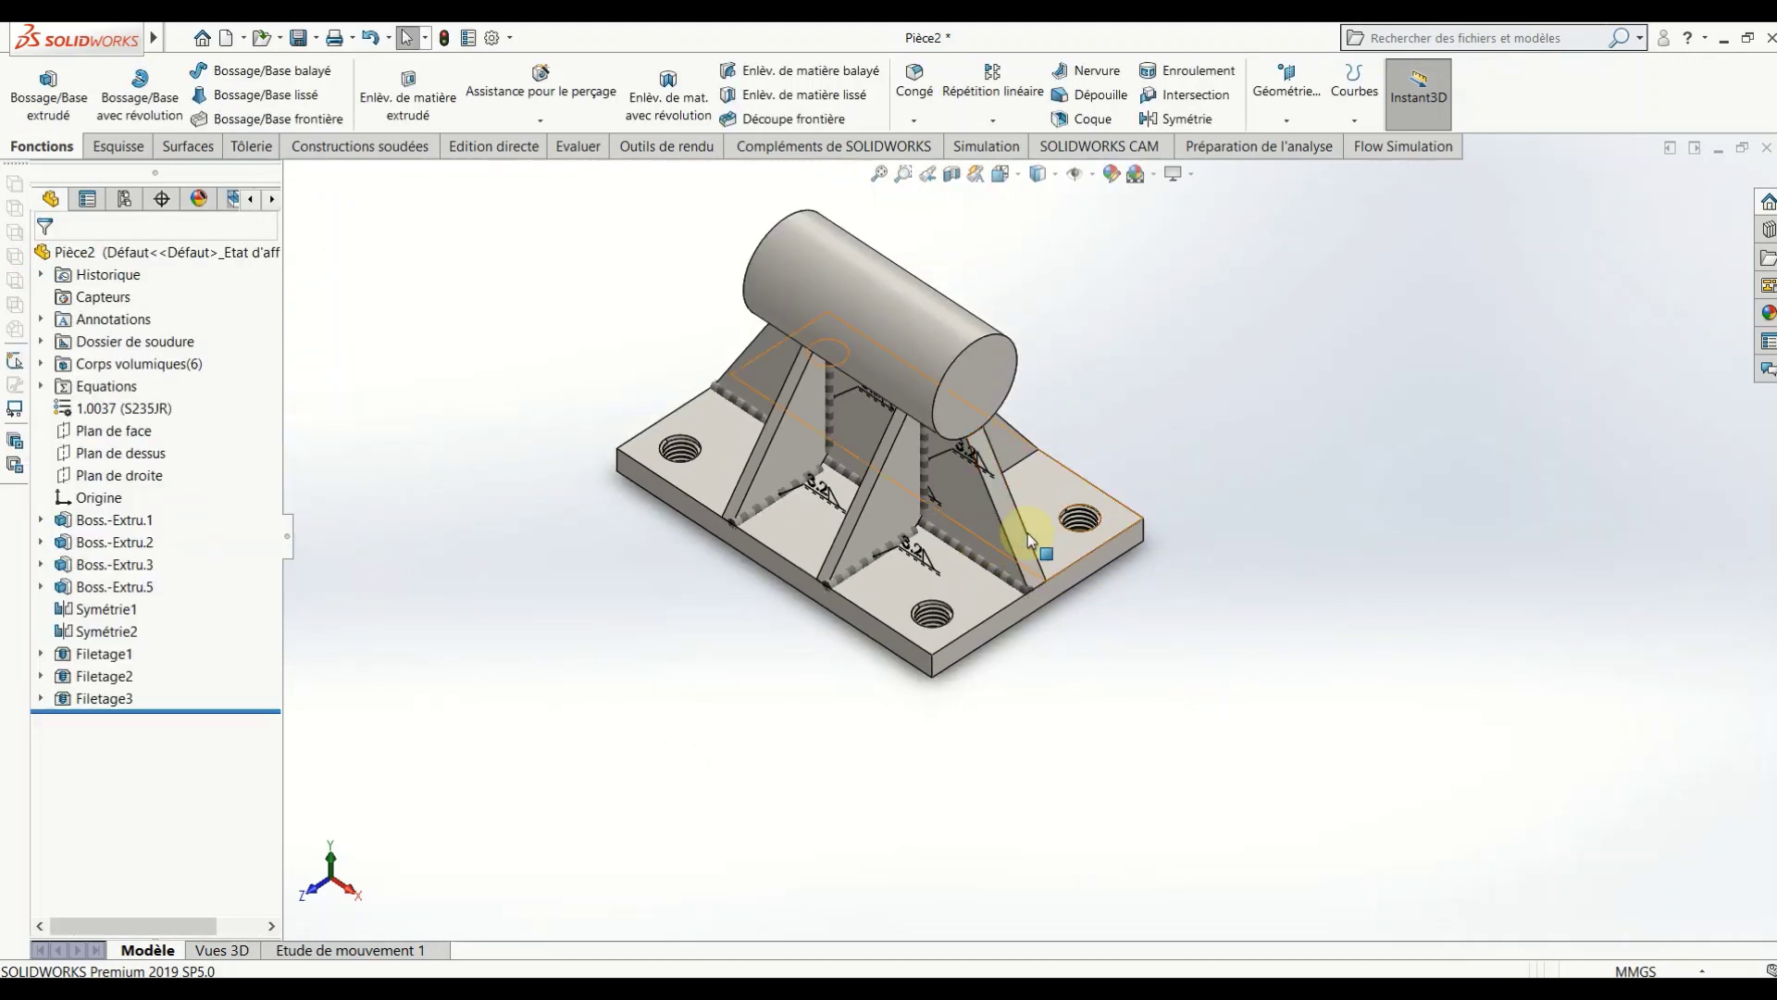
Step: Thread the last corner hole with an extruded M14x2.0 Metric Die thread, 10 mm blind
mouse_move(1027, 533)
middle_down()
mouse_move(726, 602)
mouse_move(1059, 547)
middle_up()
scroll(1059, 547, down, 5)
scroll(1009, 503, down, 3)
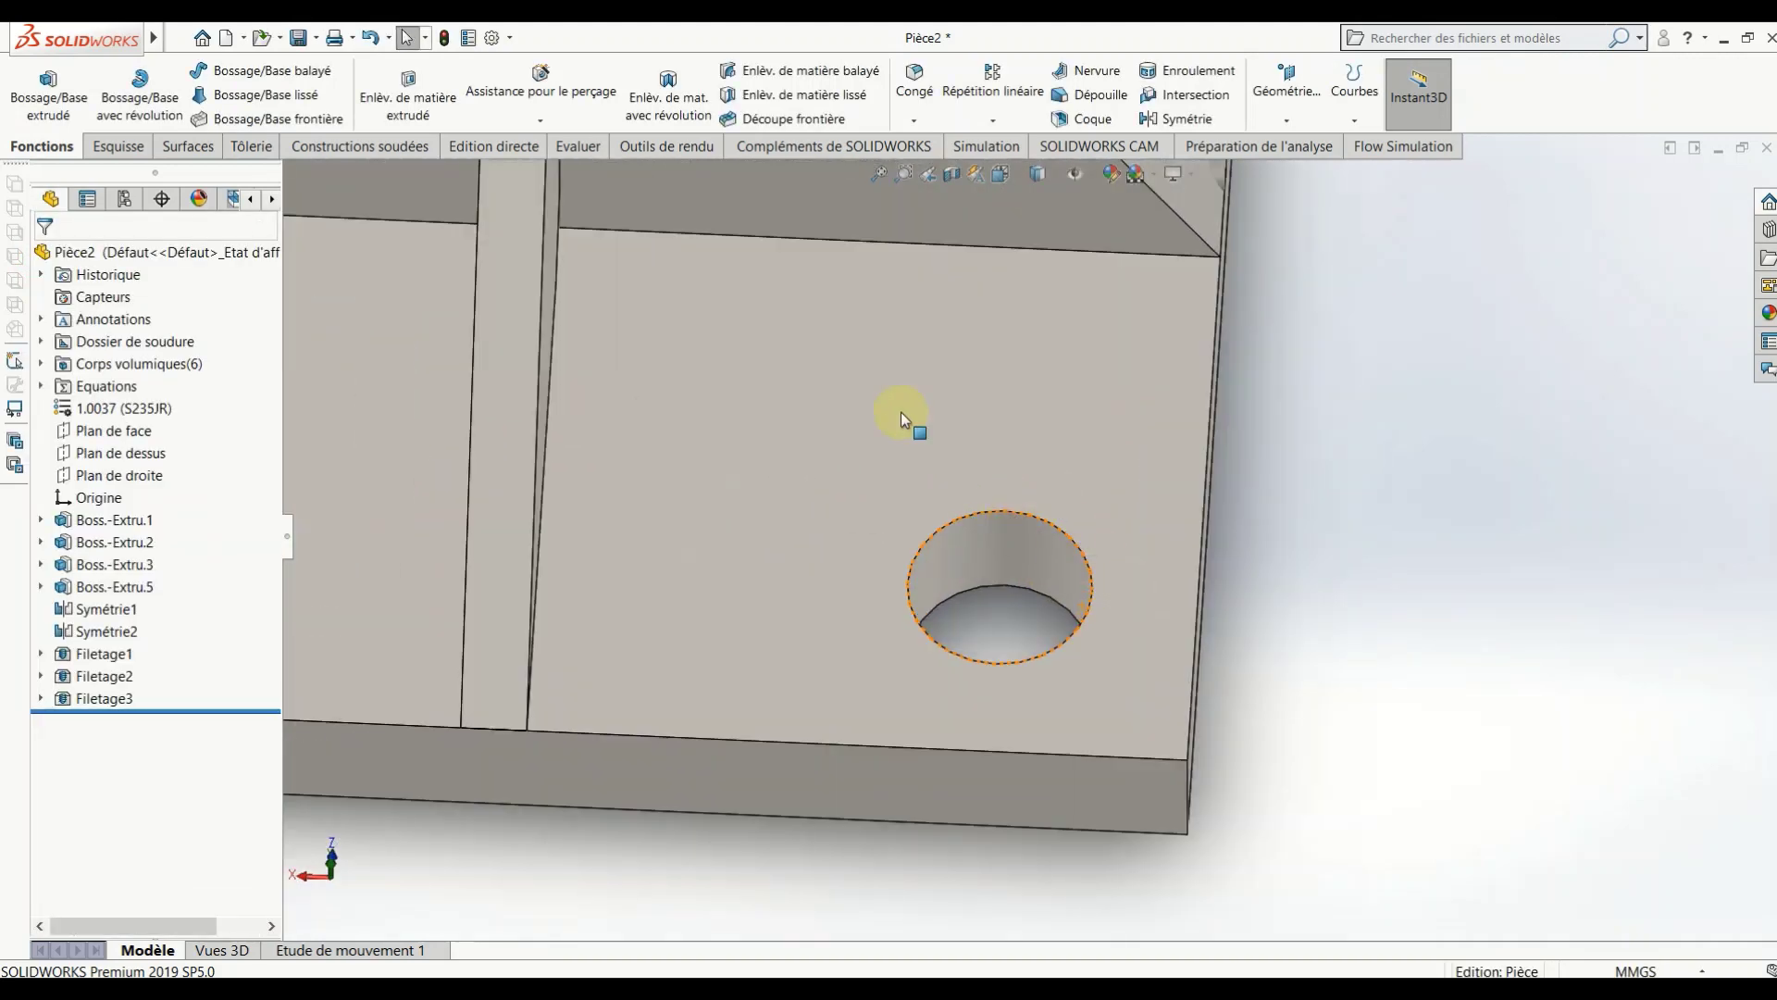
click(901, 412)
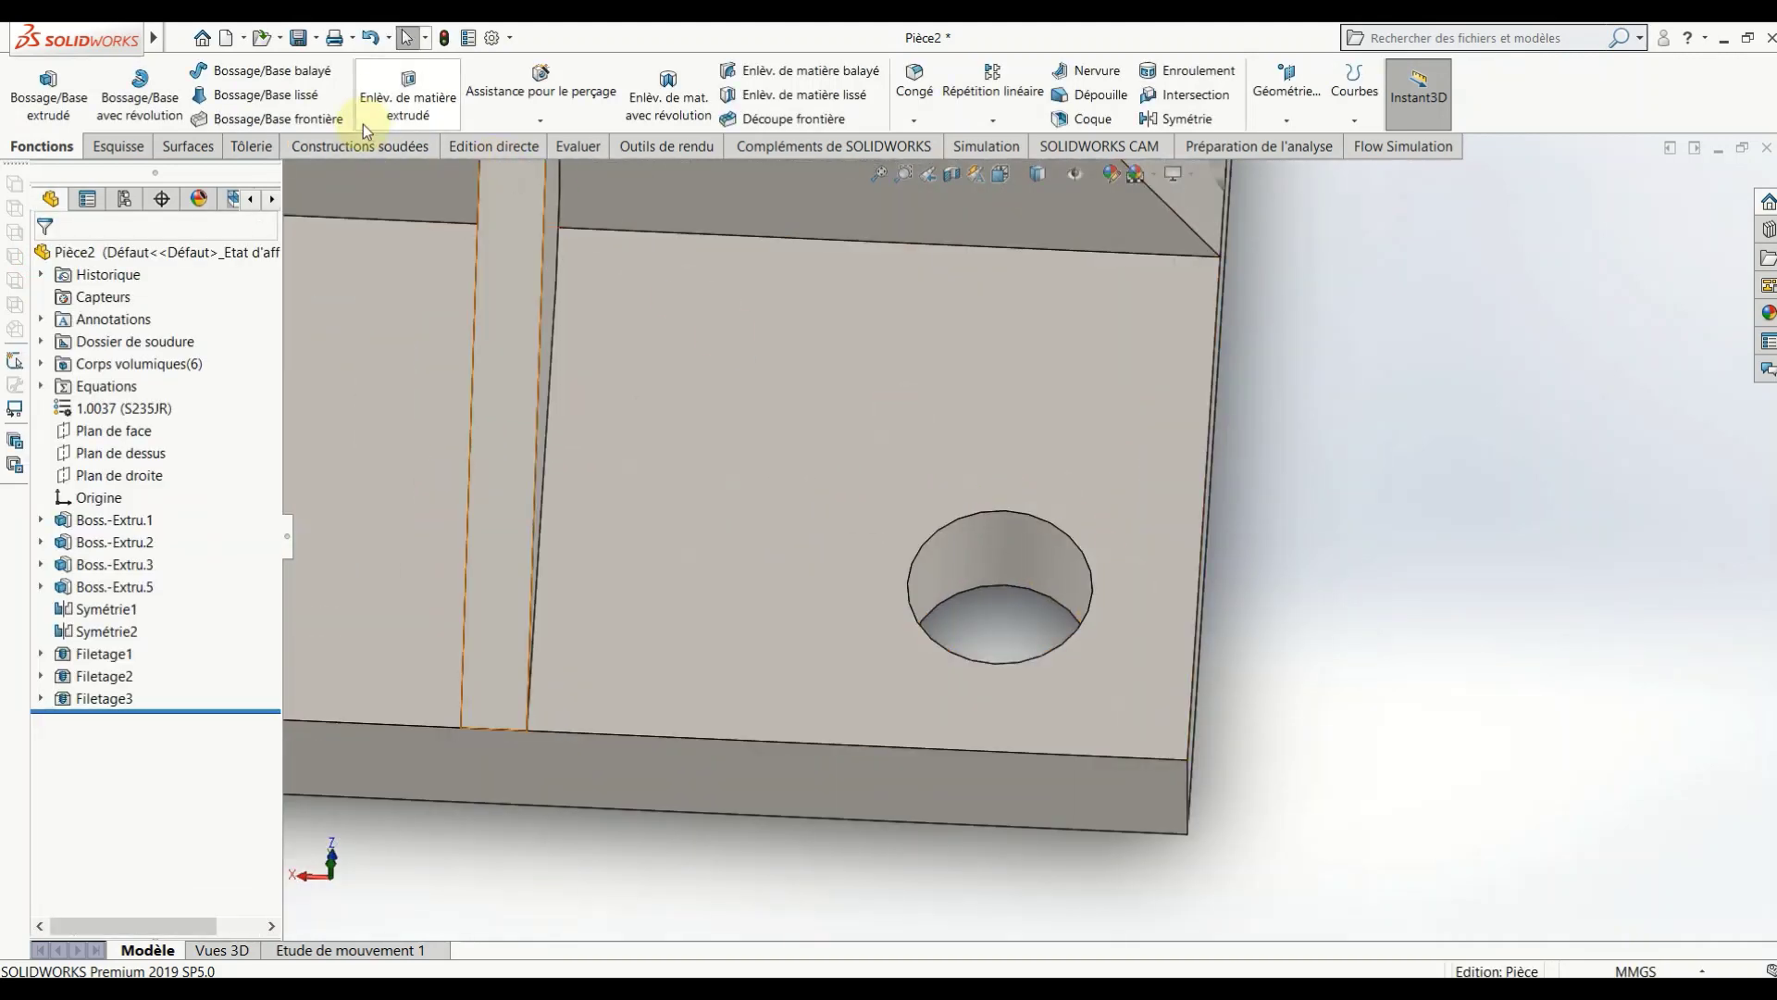
click(575, 124)
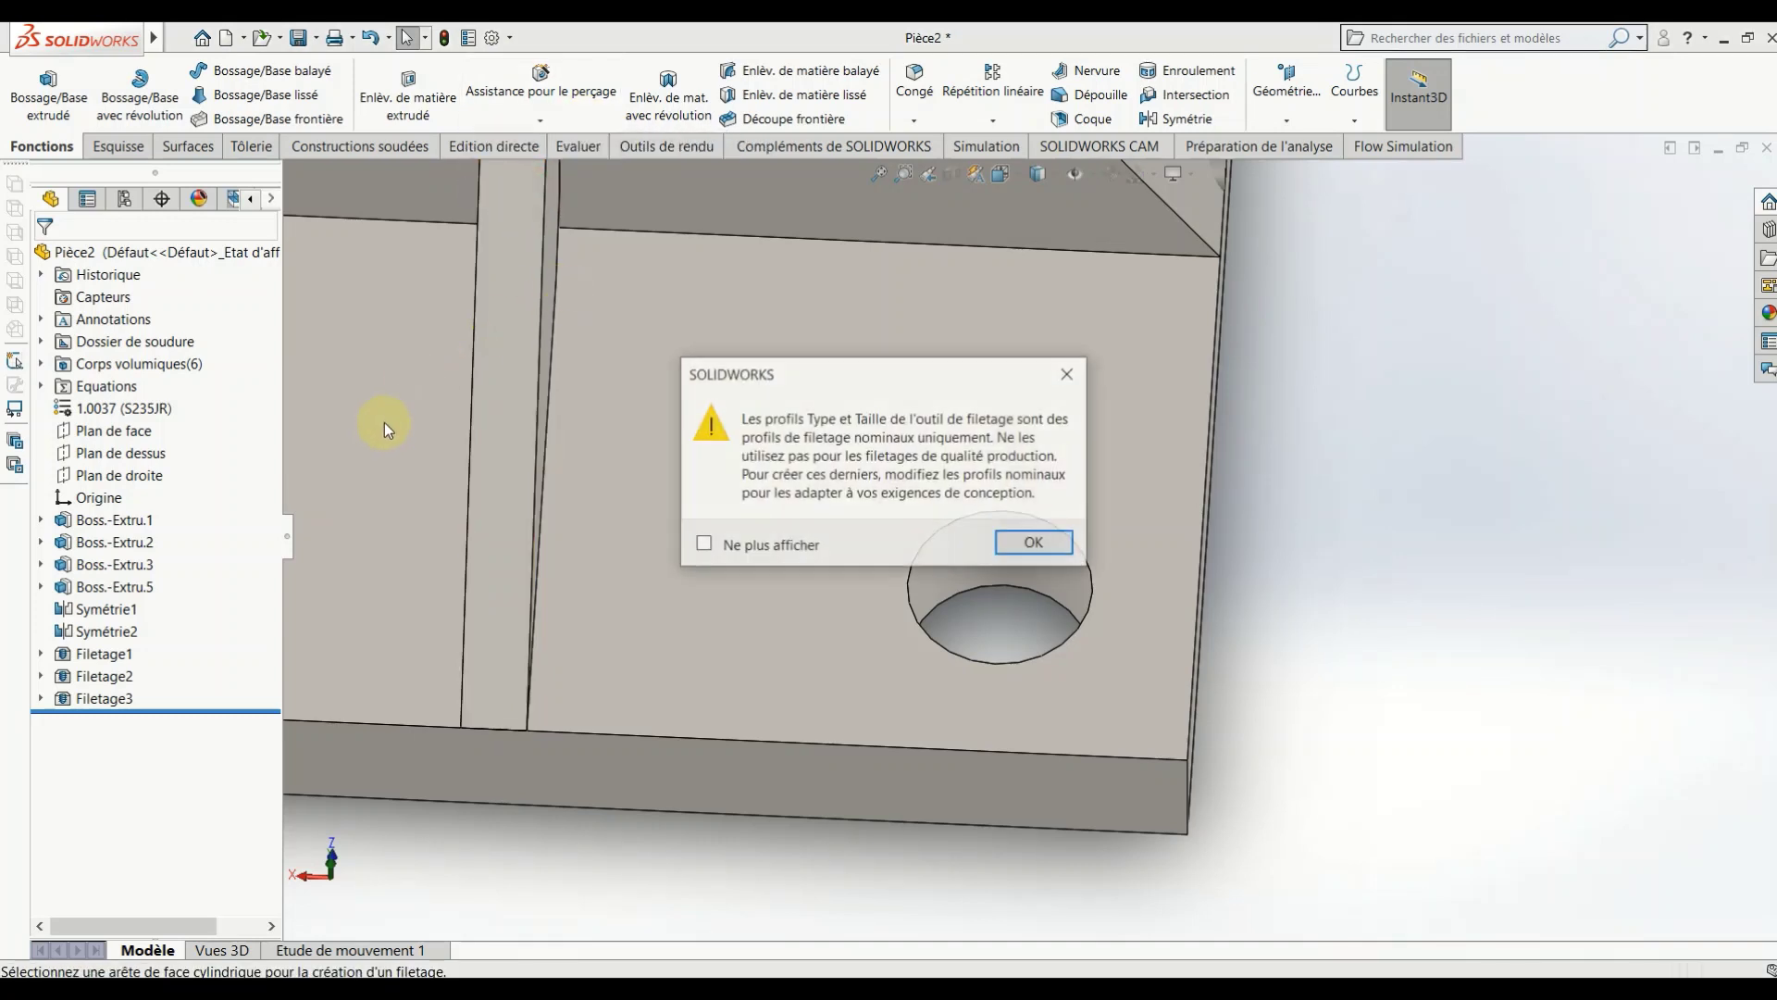
click(1008, 545)
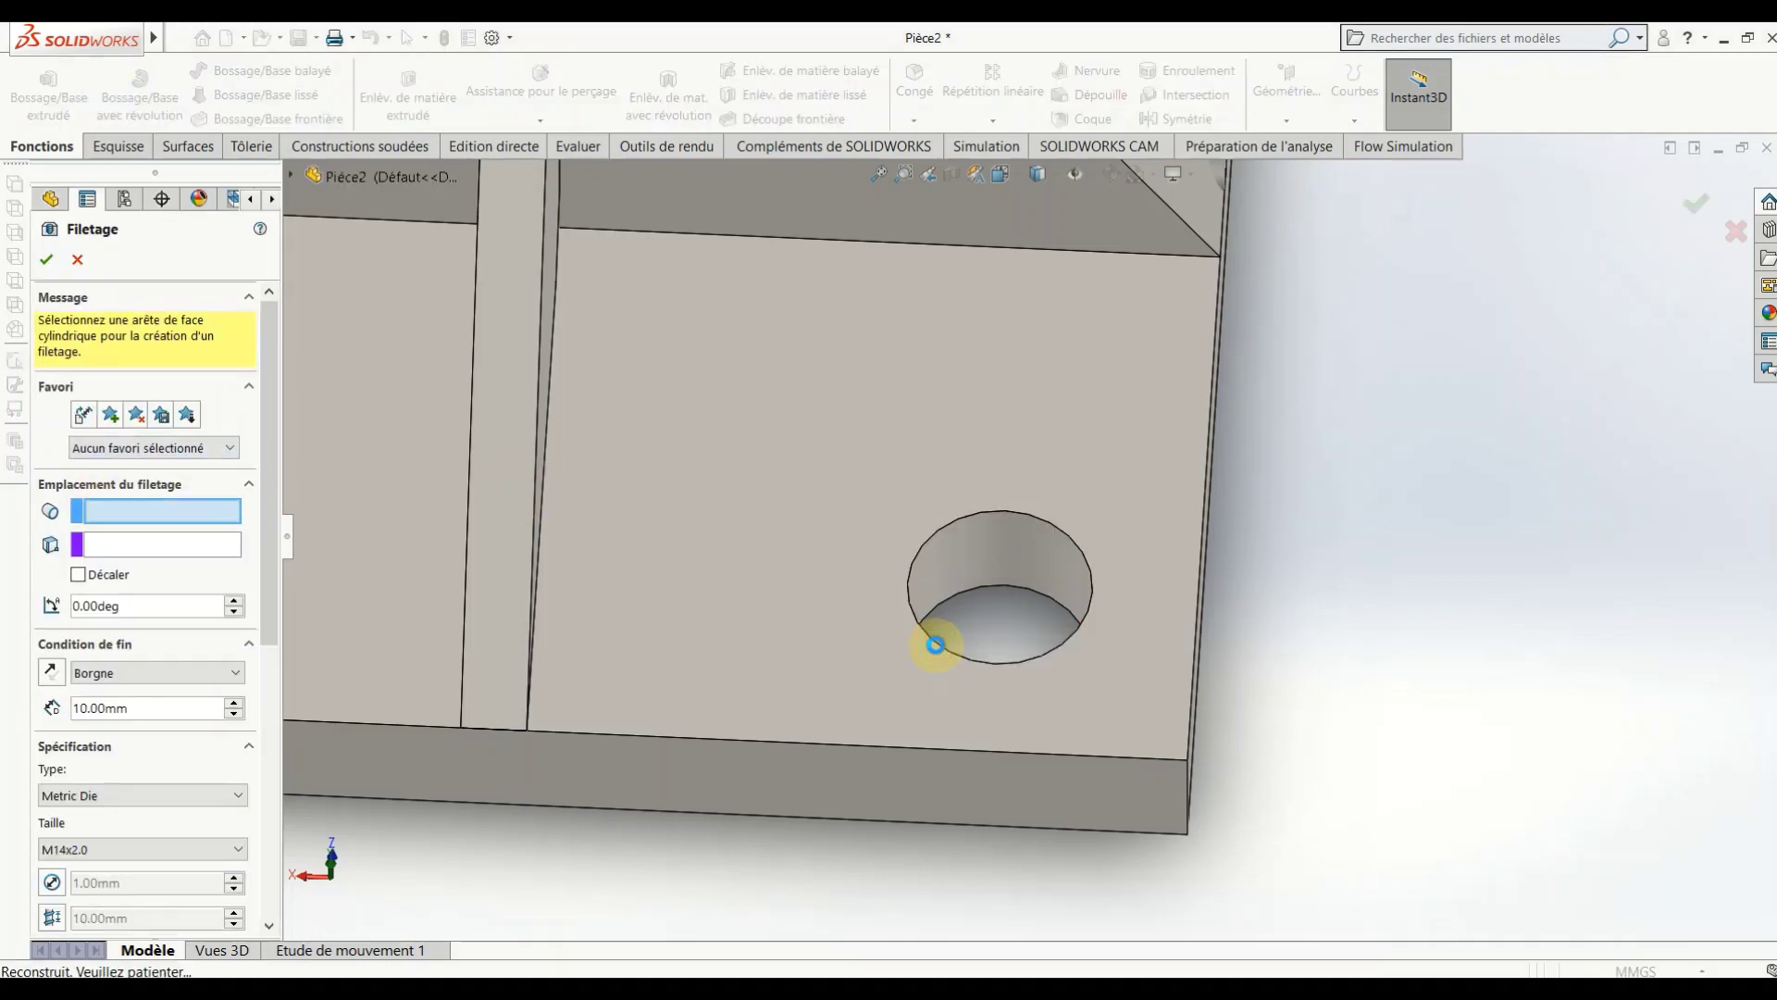
click(935, 644)
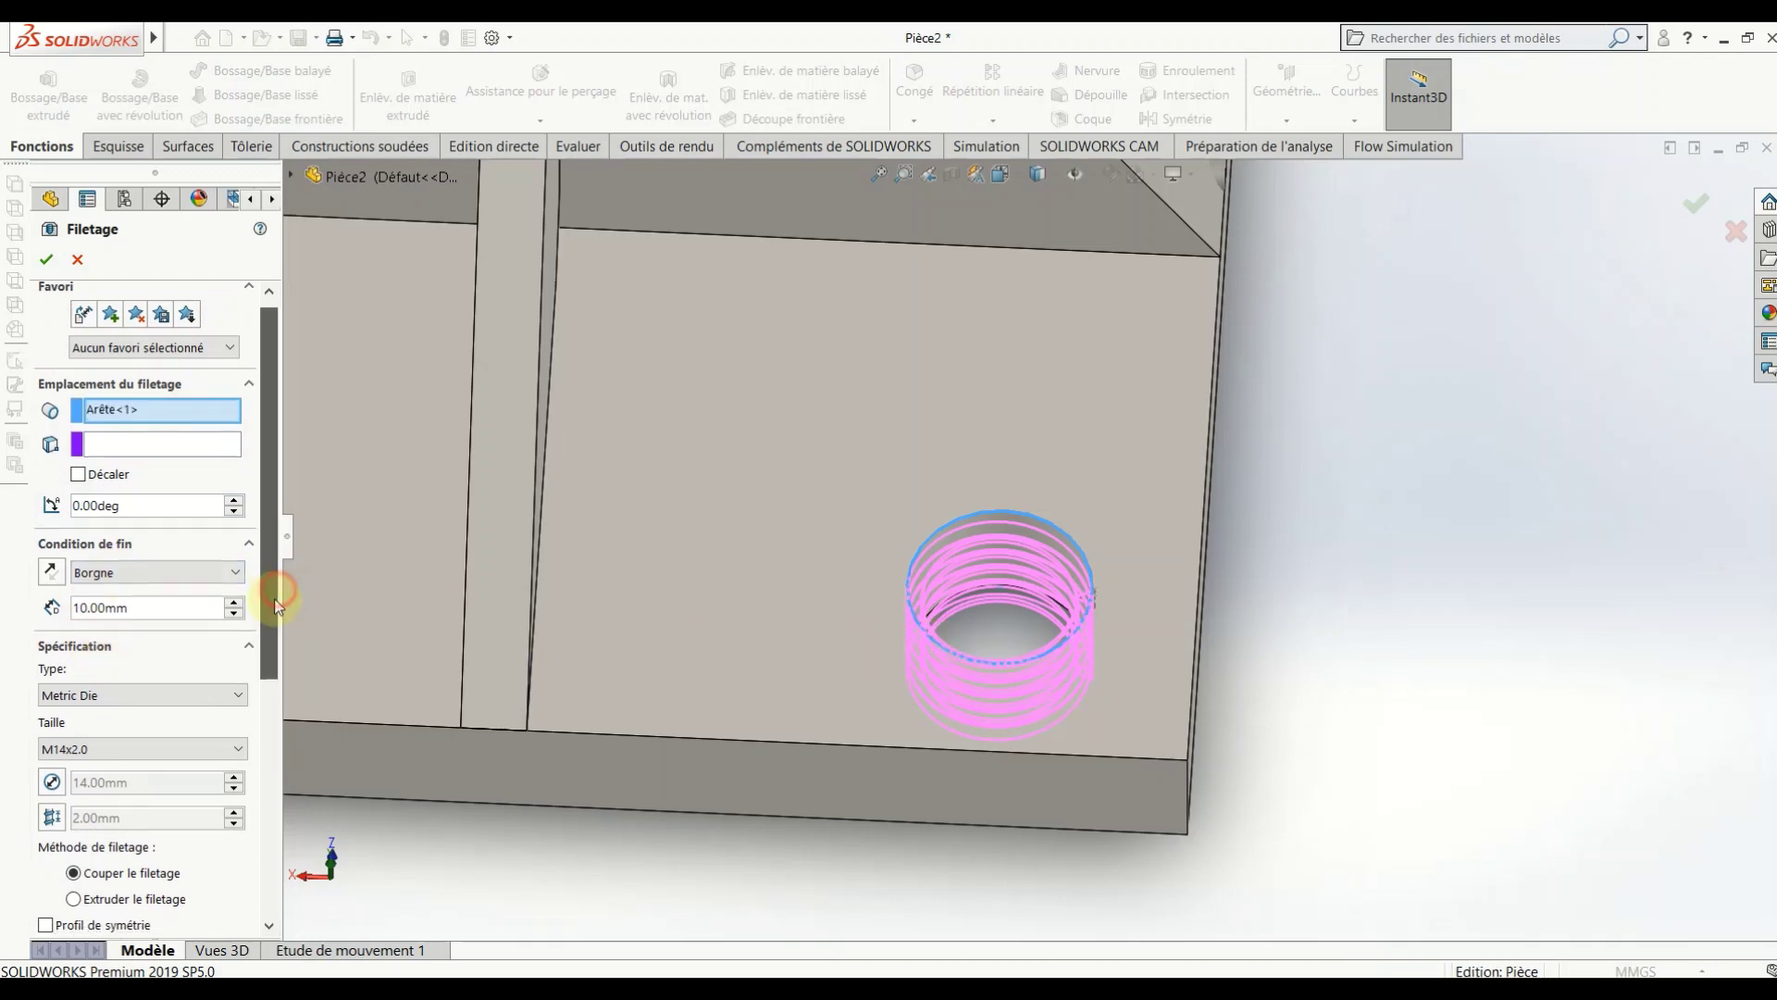
scroll(273, 595, down, 5)
click(72, 679)
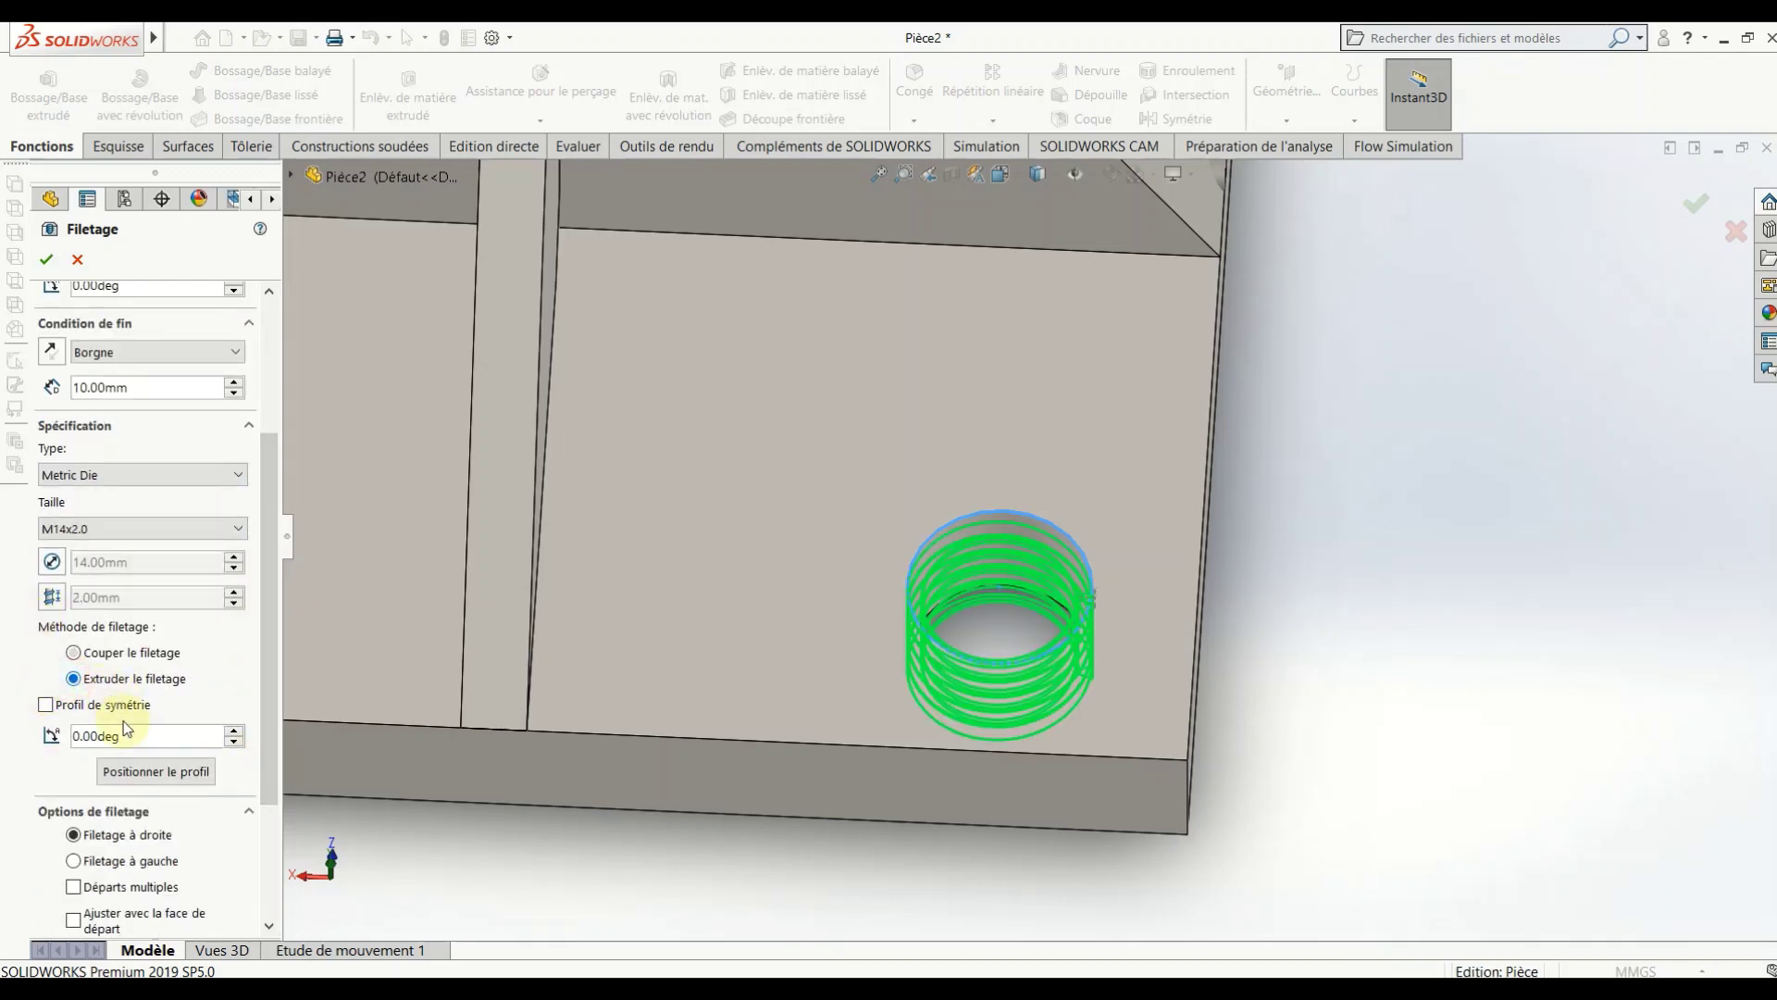
click(47, 260)
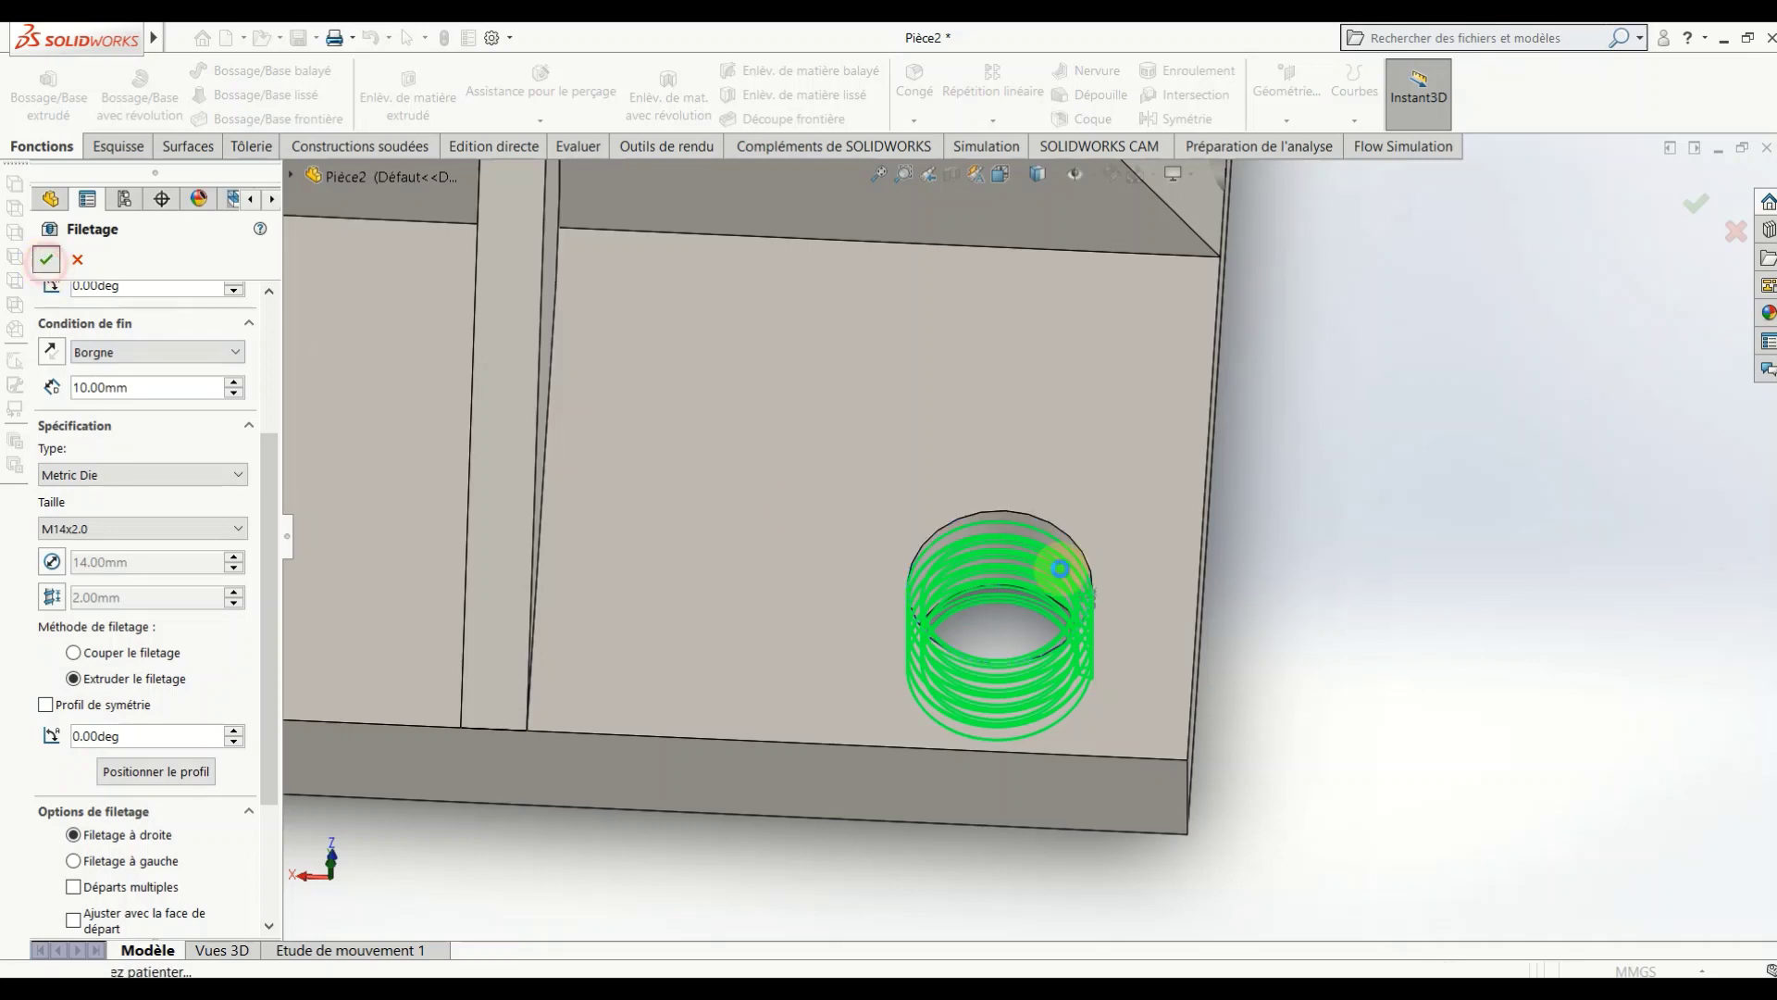
scroll(1064, 548, up, 5)
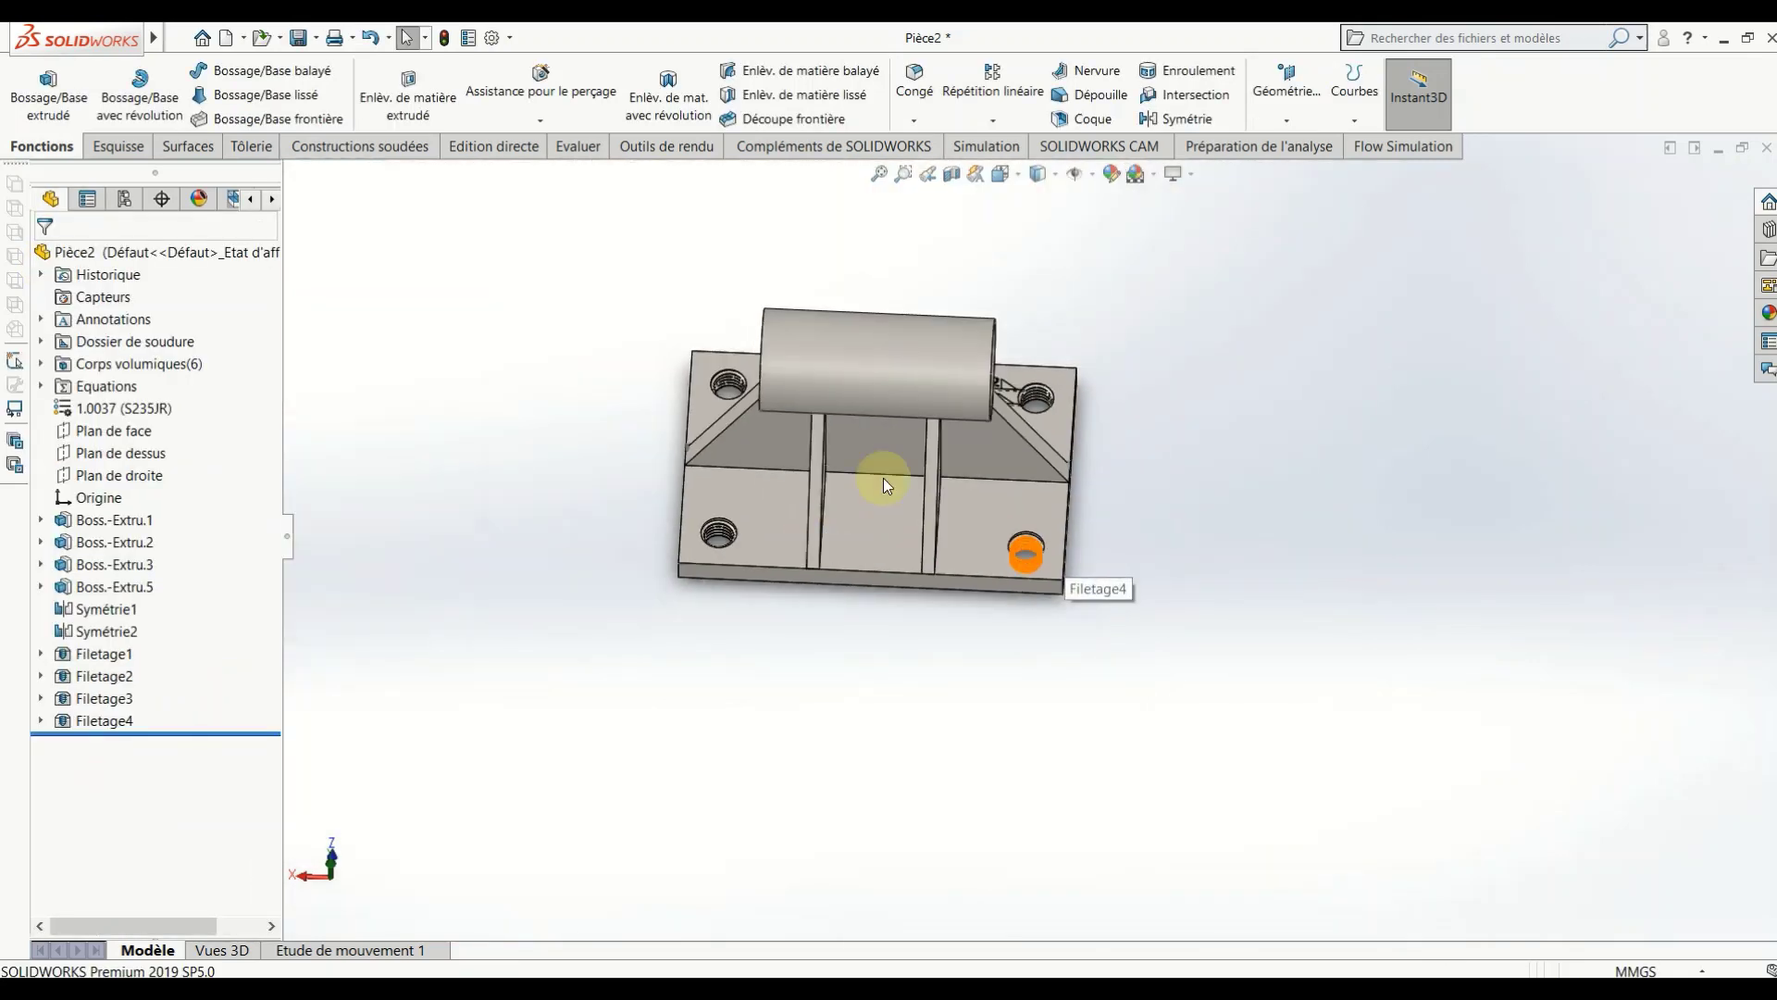
middle_drag(883, 478, 1251, 391)
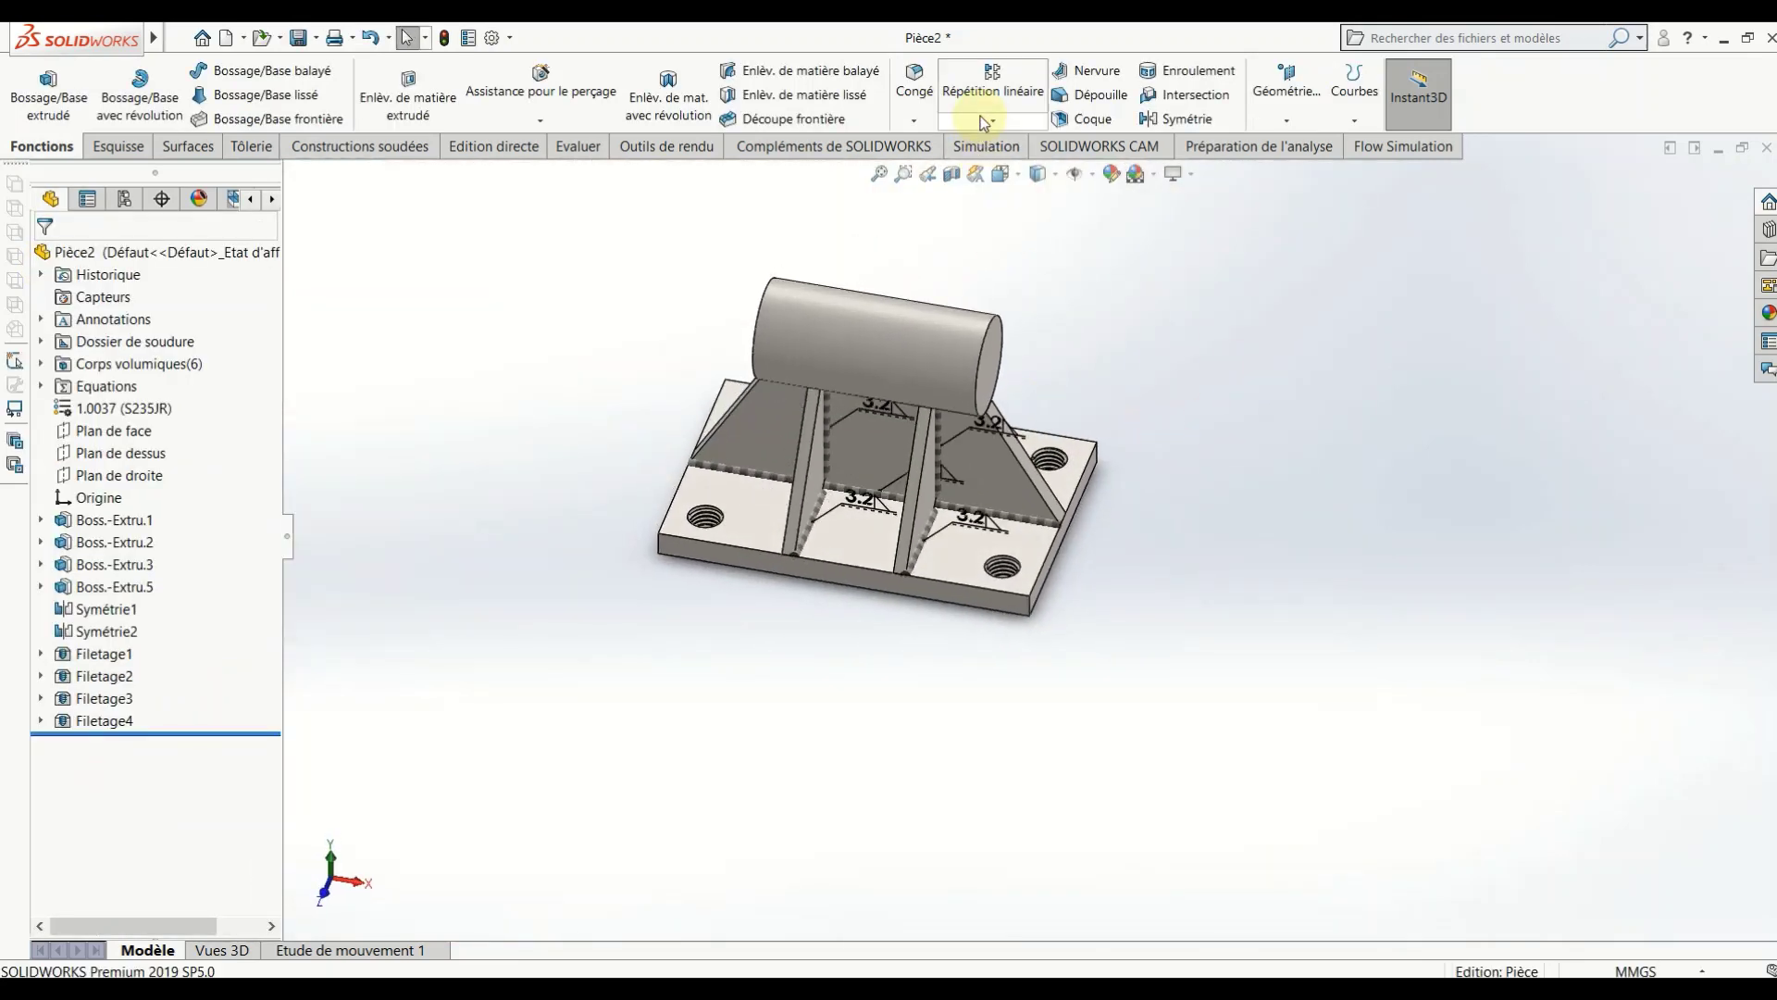
click(1173, 119)
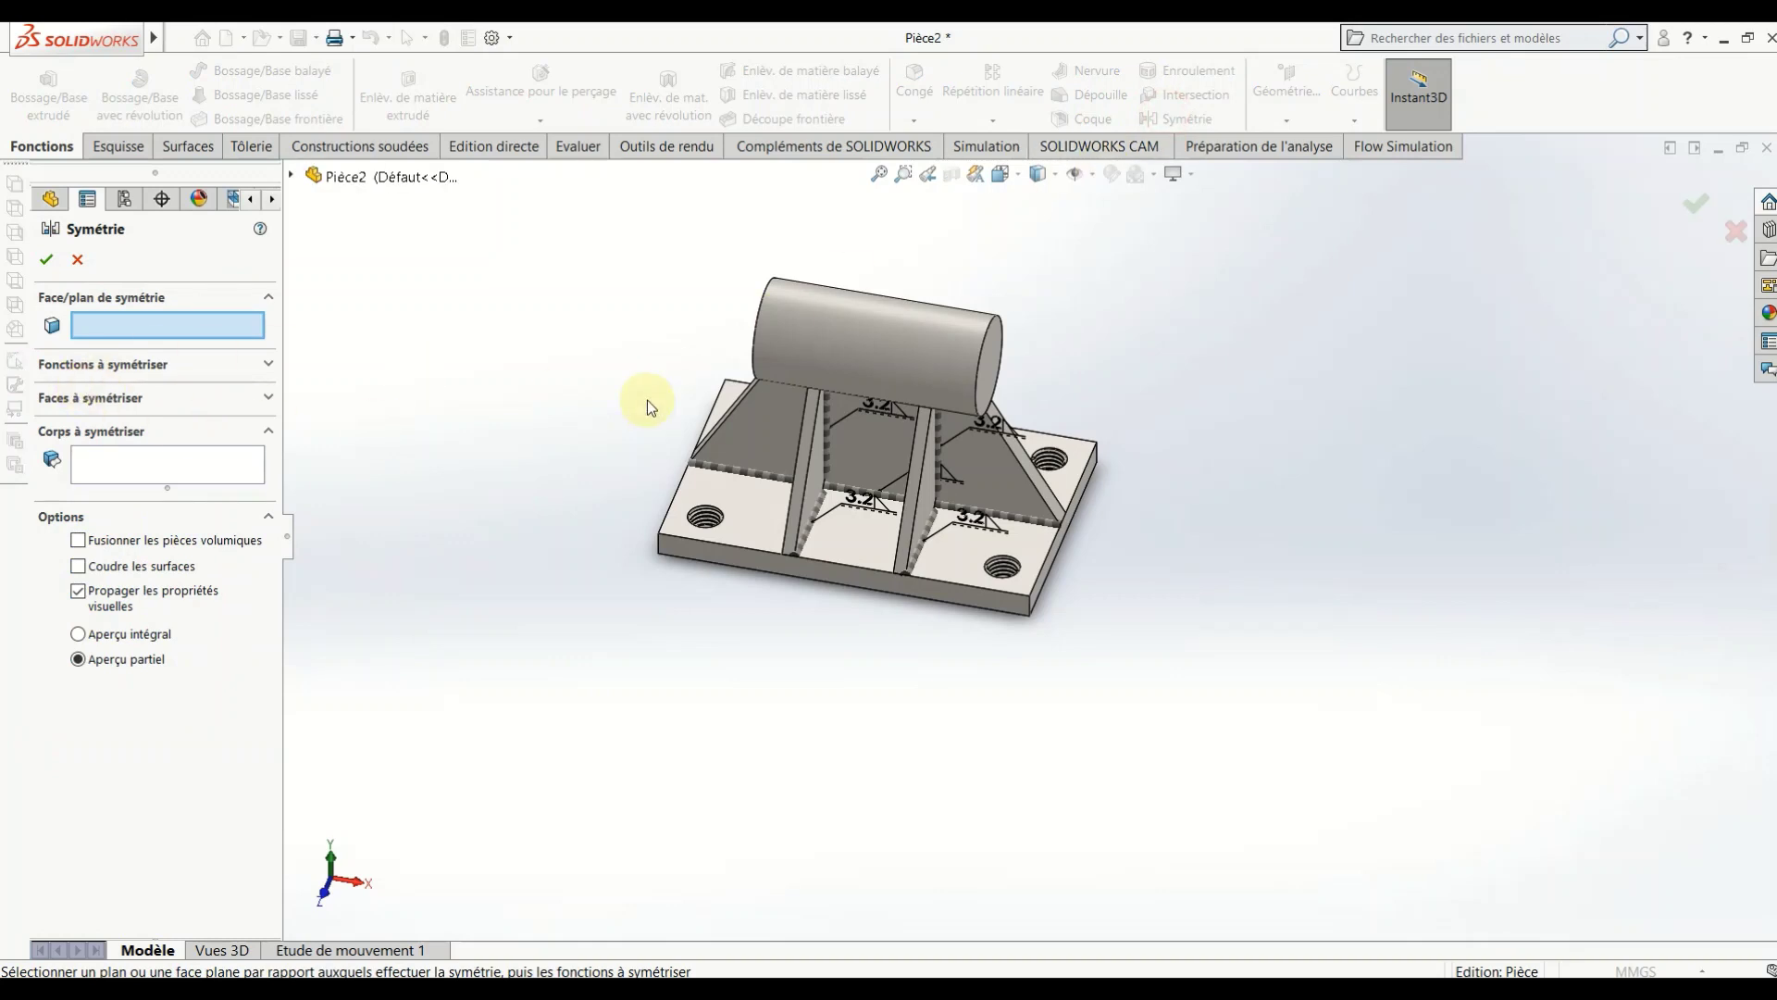
click(291, 175)
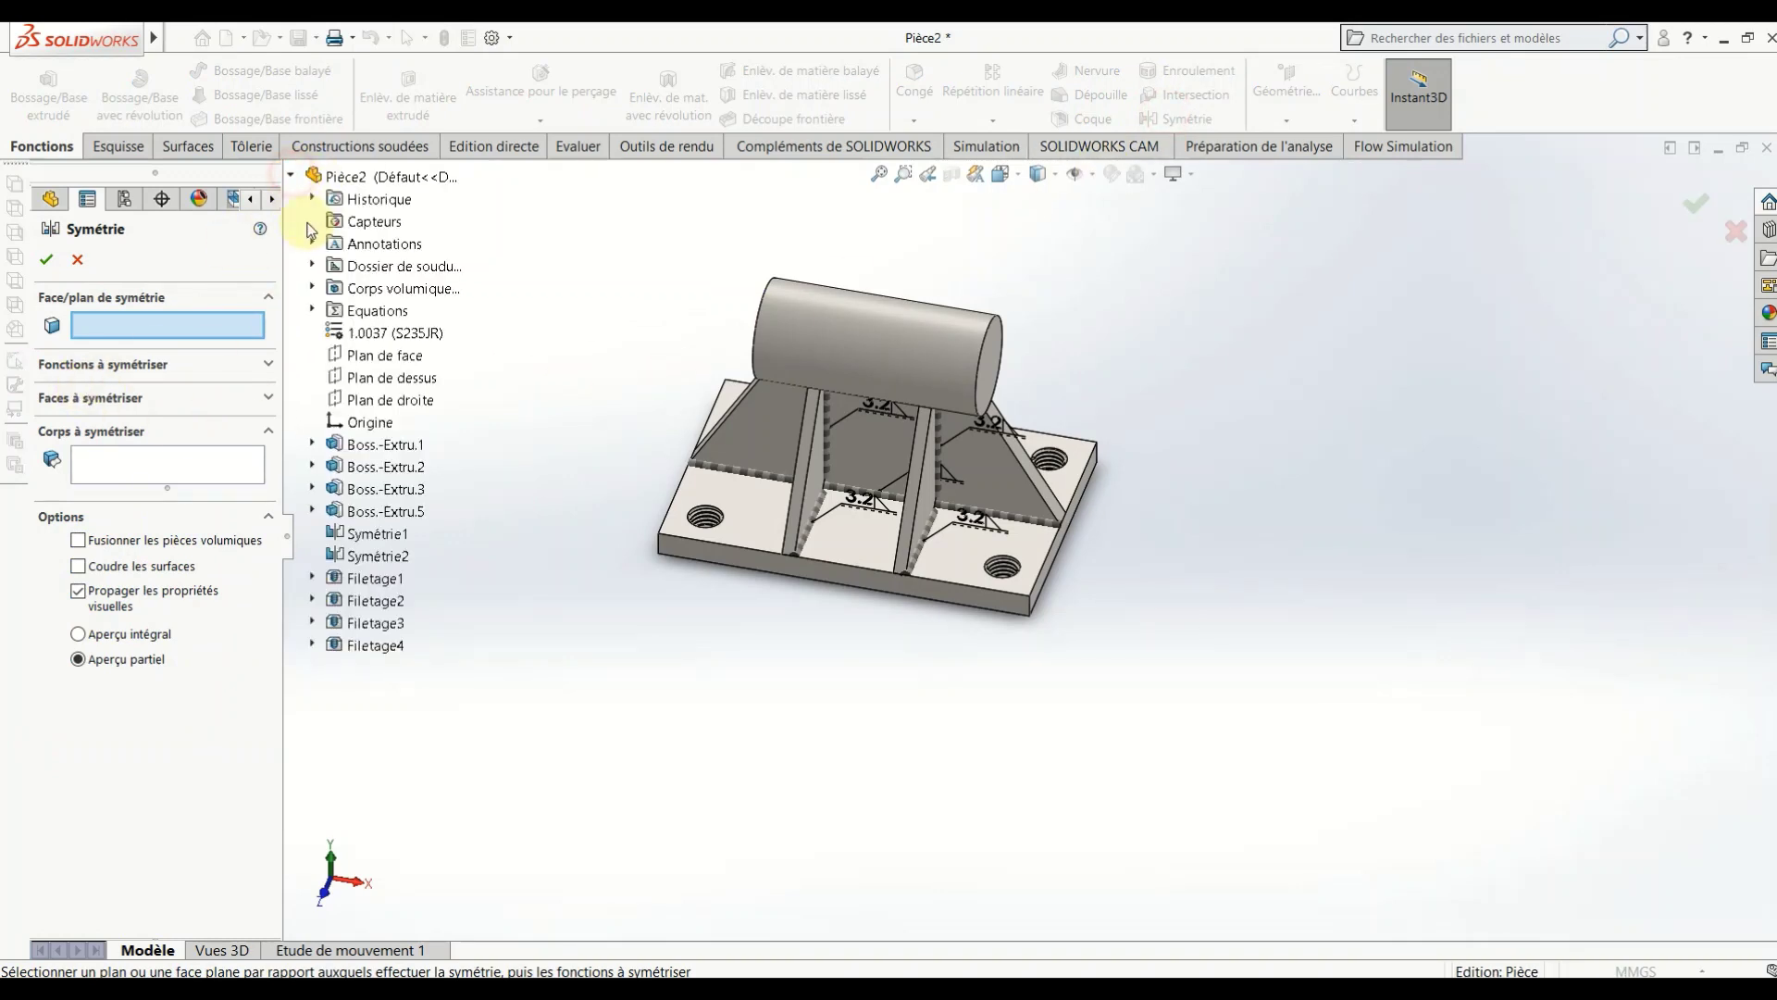
click(375, 361)
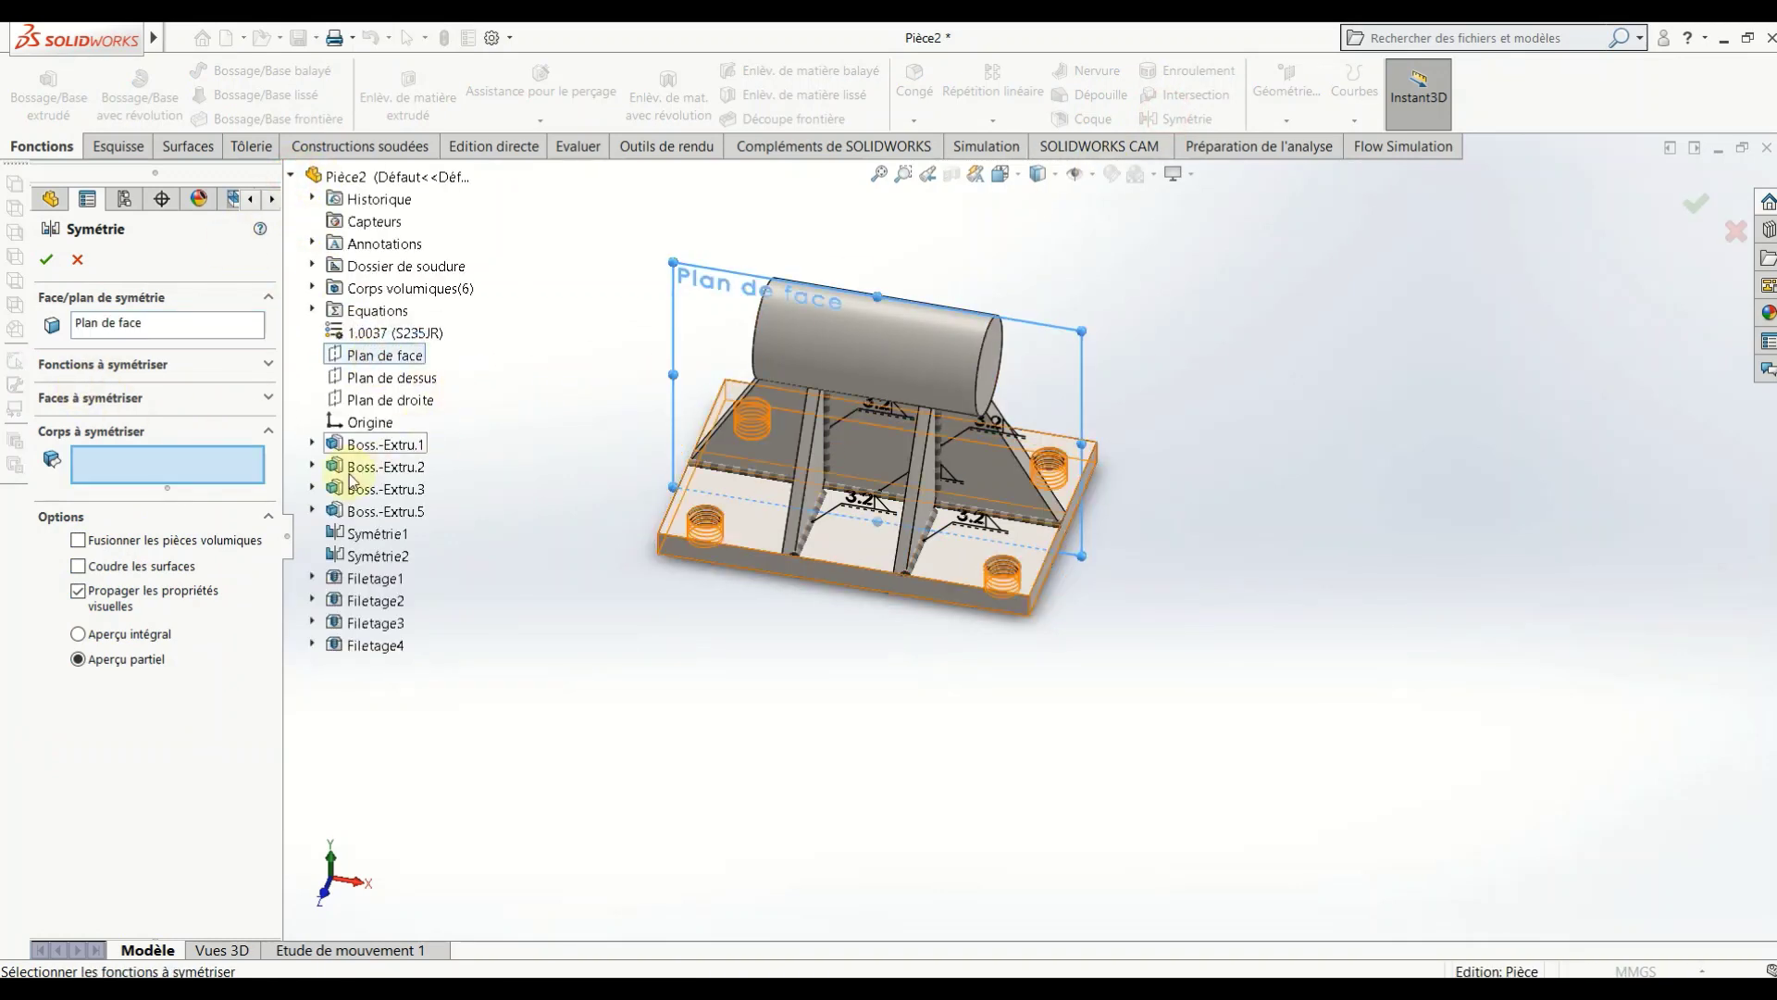
click(128, 366)
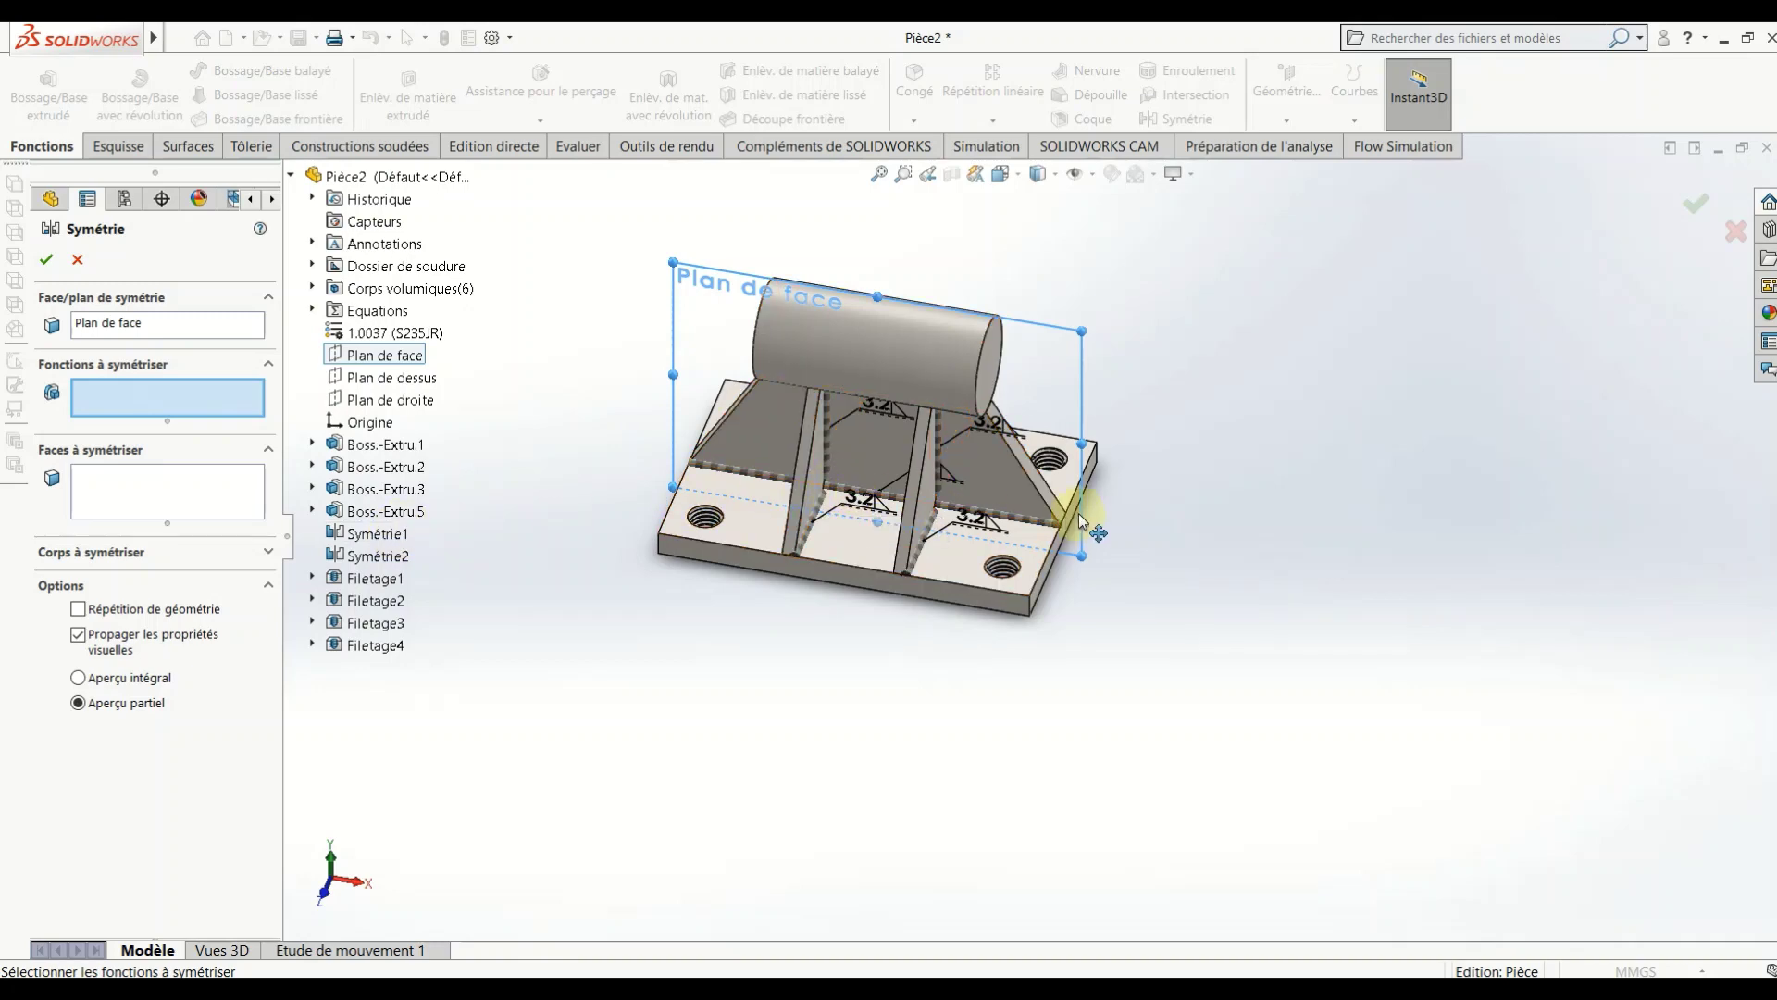
scroll(951, 509, down, 3)
scroll(752, 563, down, 3)
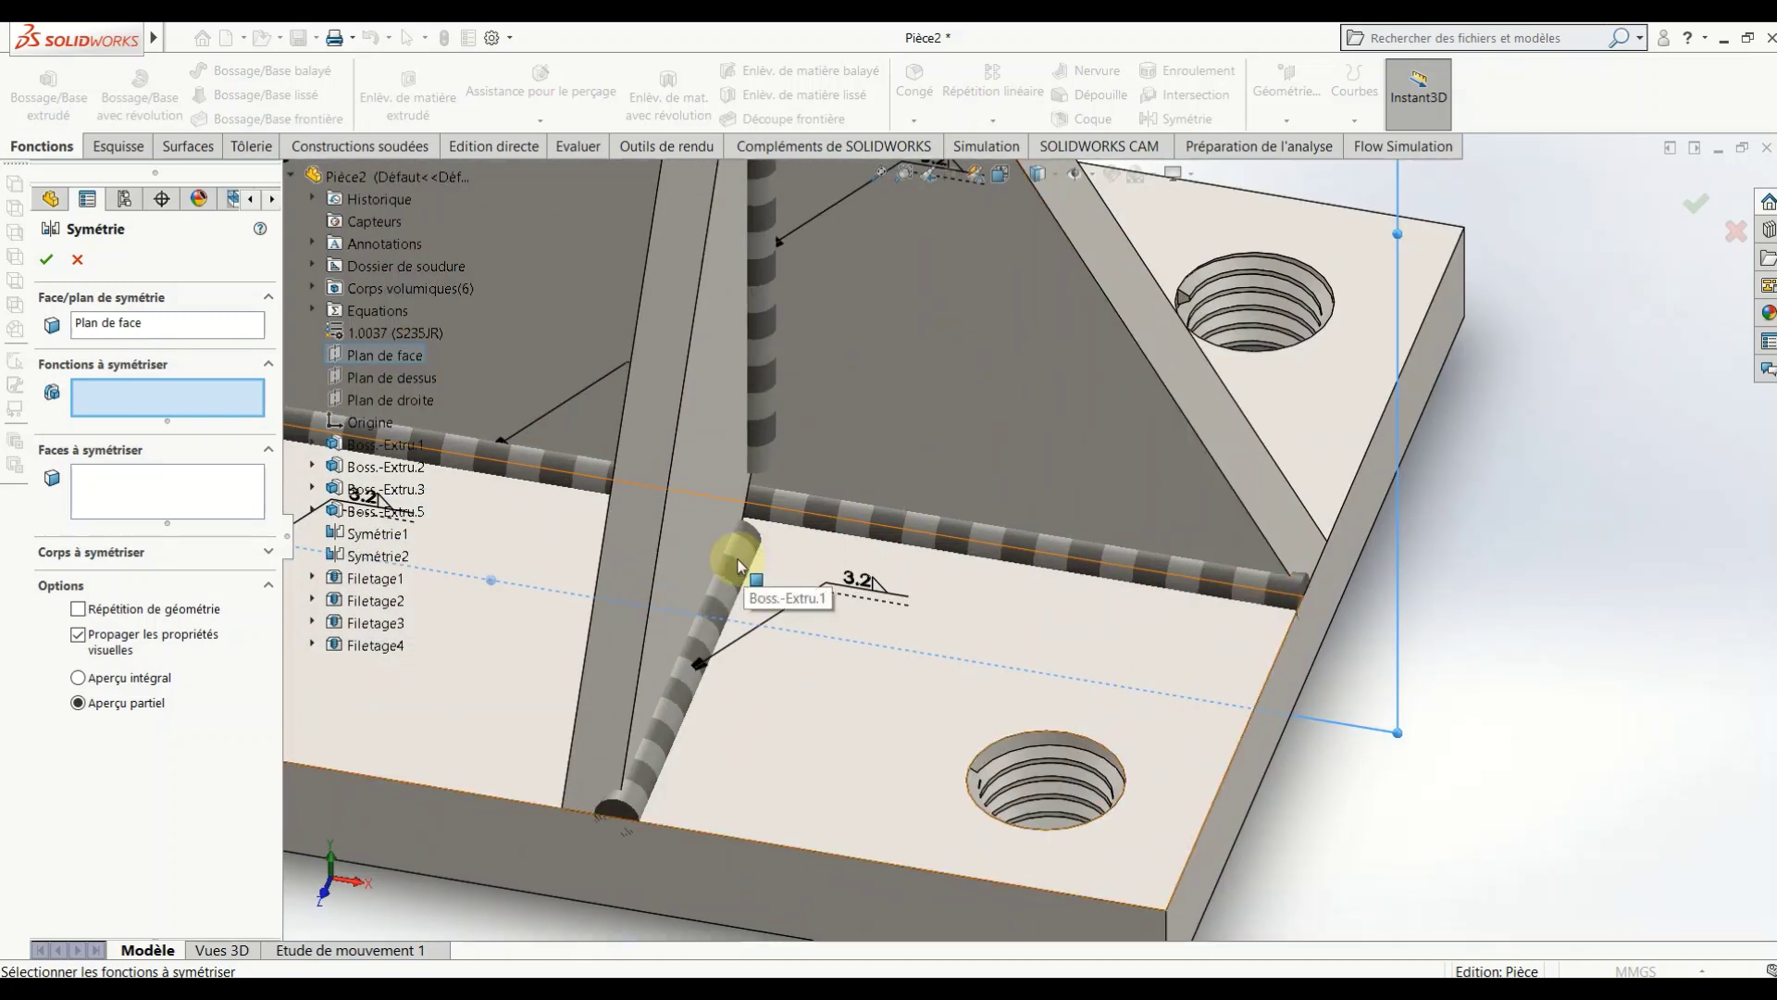
right_click(741, 566)
click(727, 566)
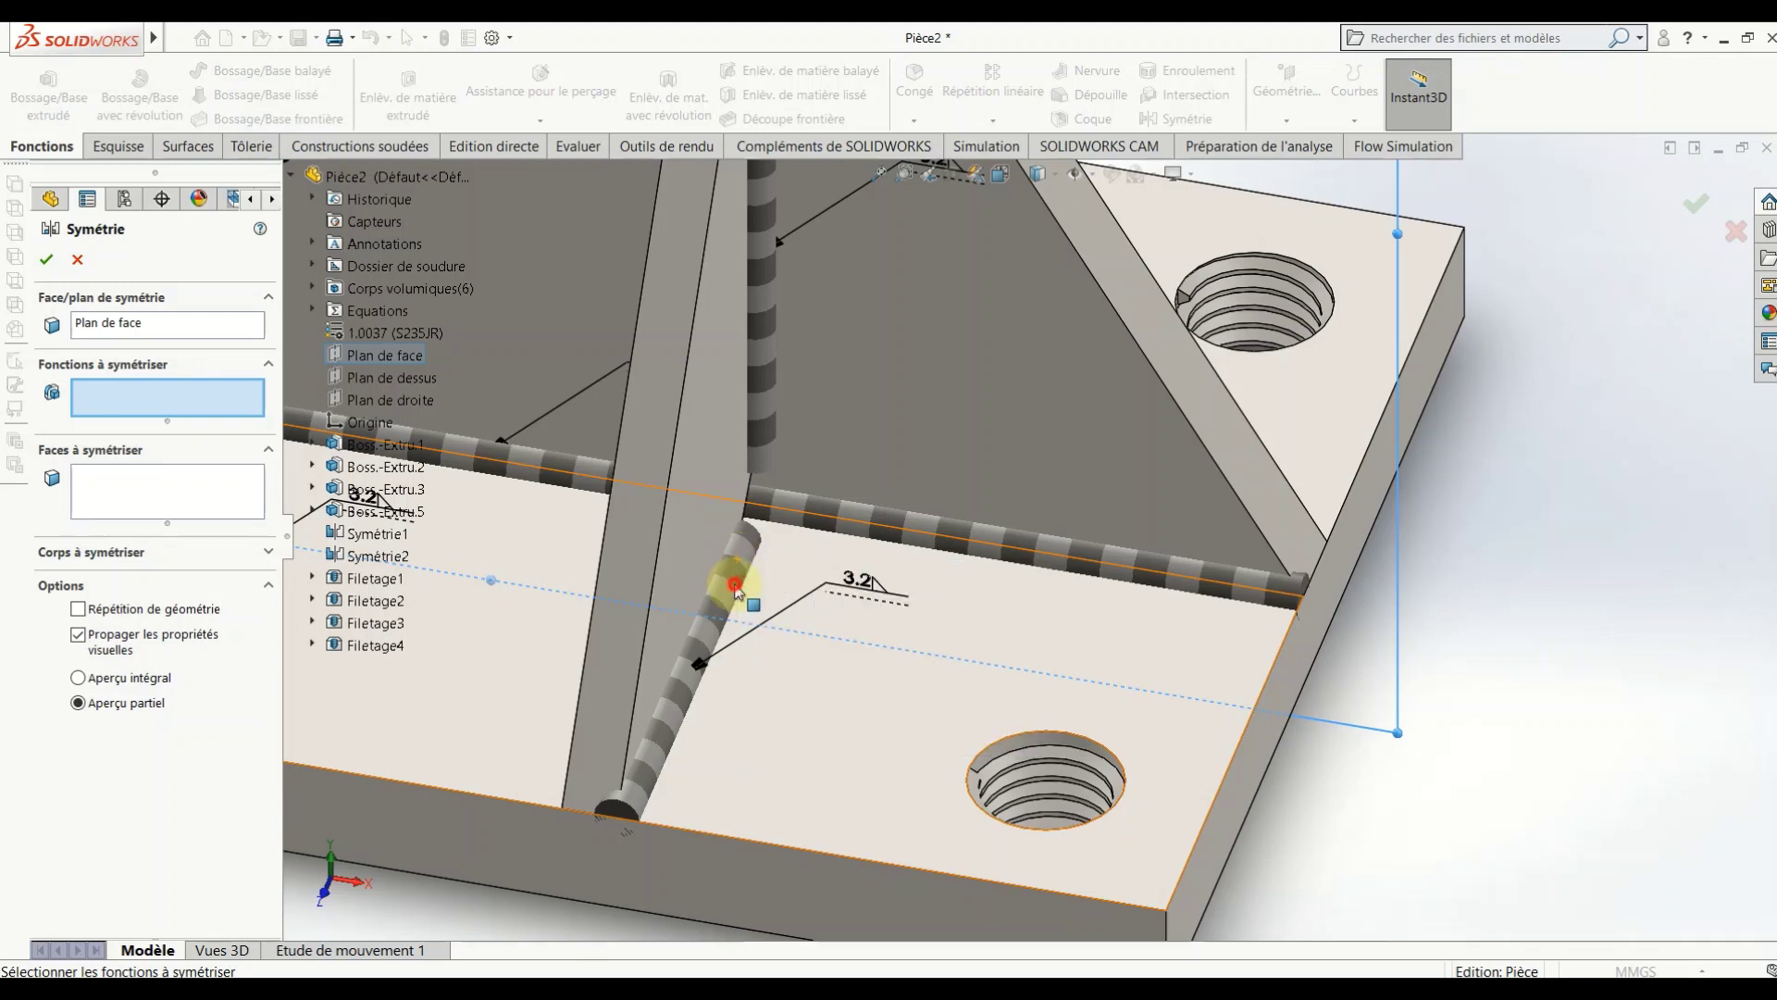
scroll(757, 572, up, 2)
scroll(761, 571, up, 1)
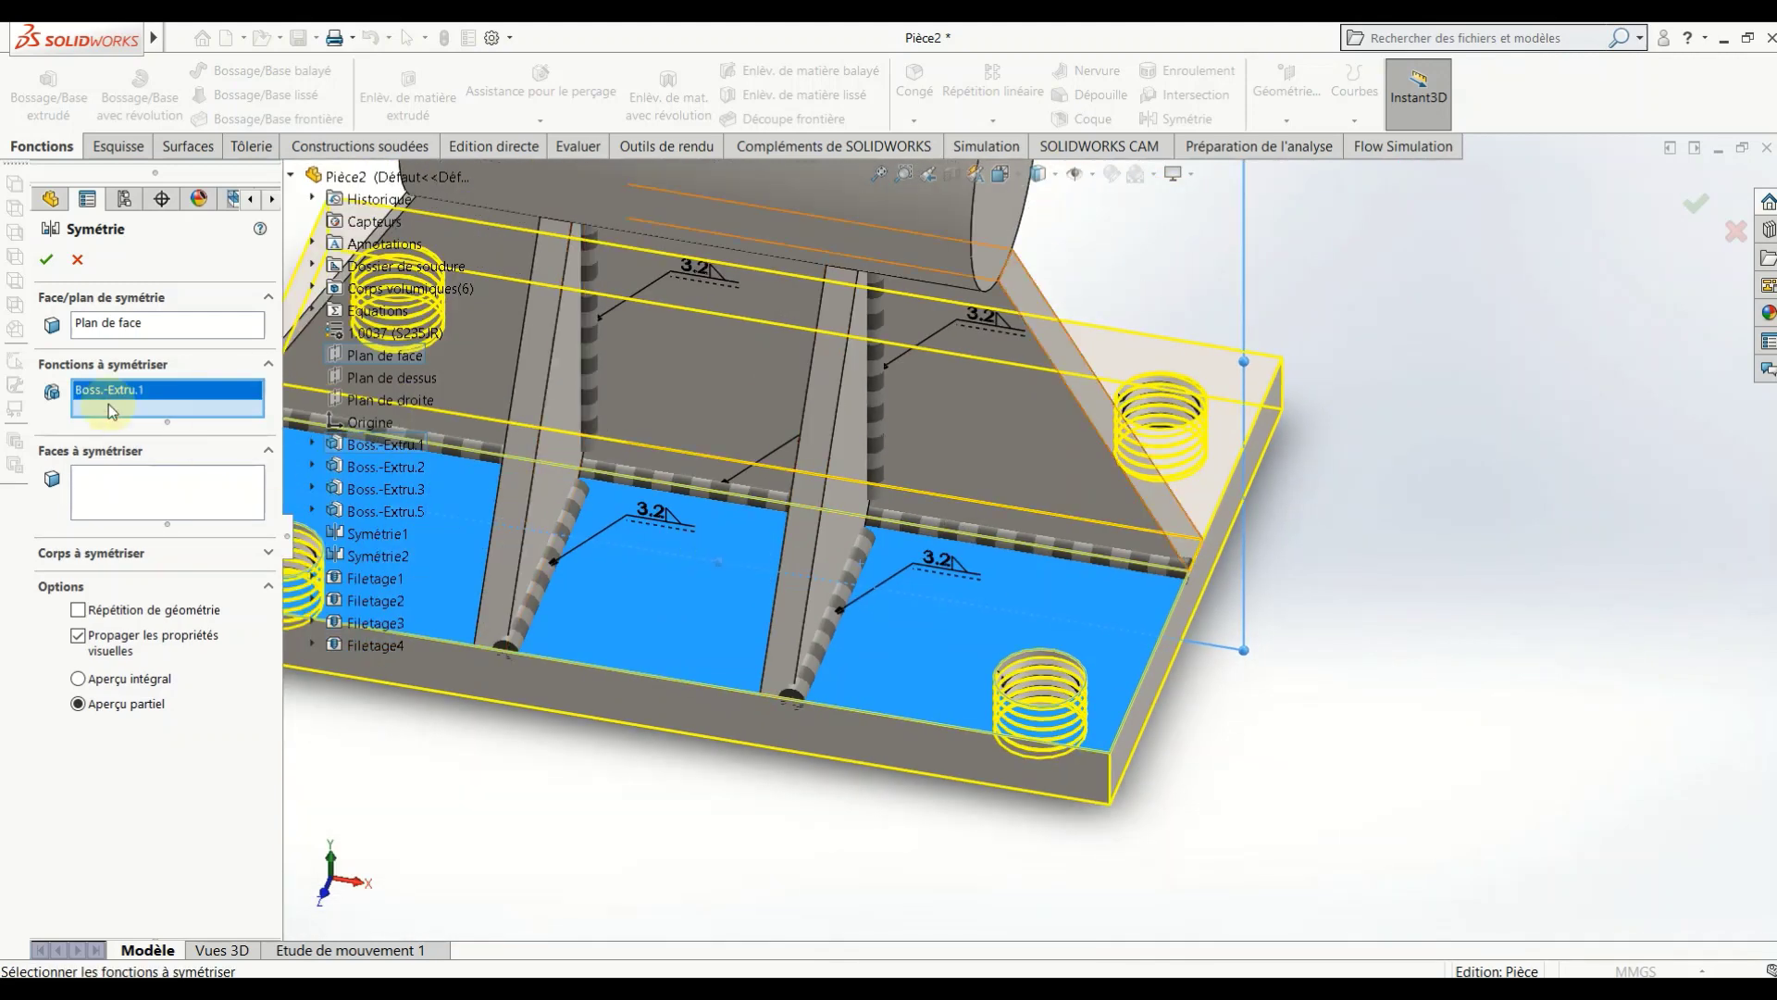
right_click(146, 407)
click(232, 418)
scroll(714, 475, up, 2)
scroll(731, 476, up, 2)
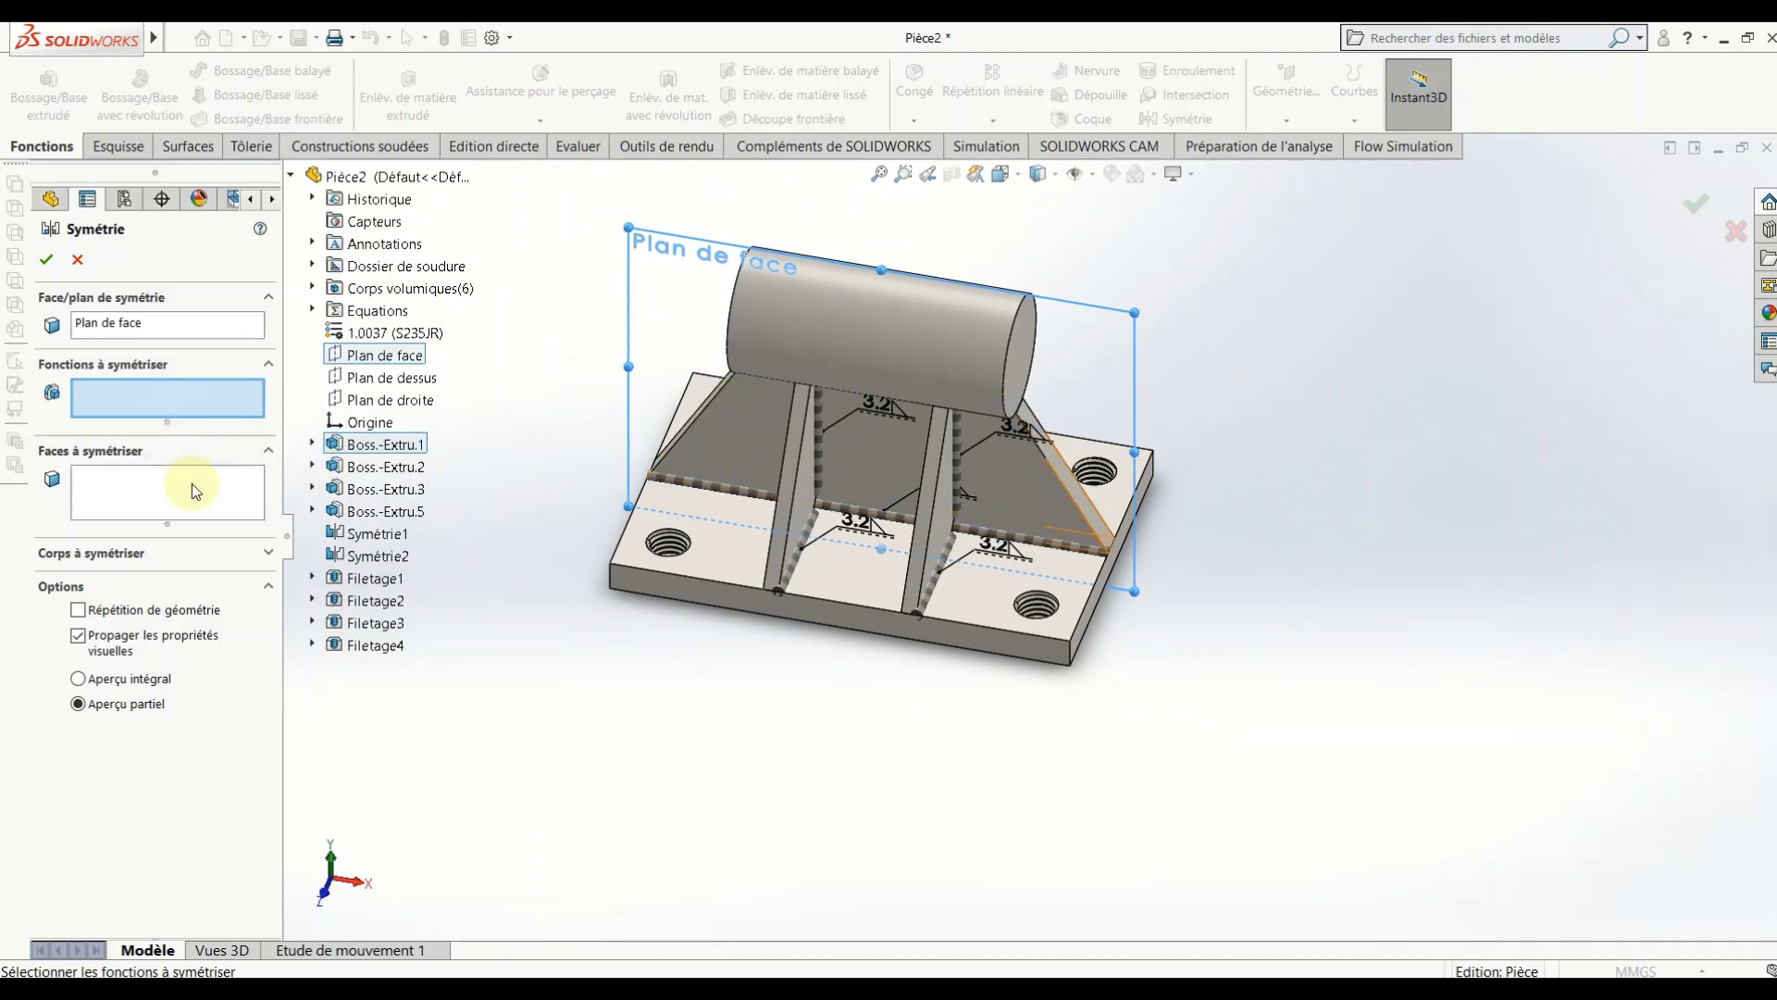
click(78, 260)
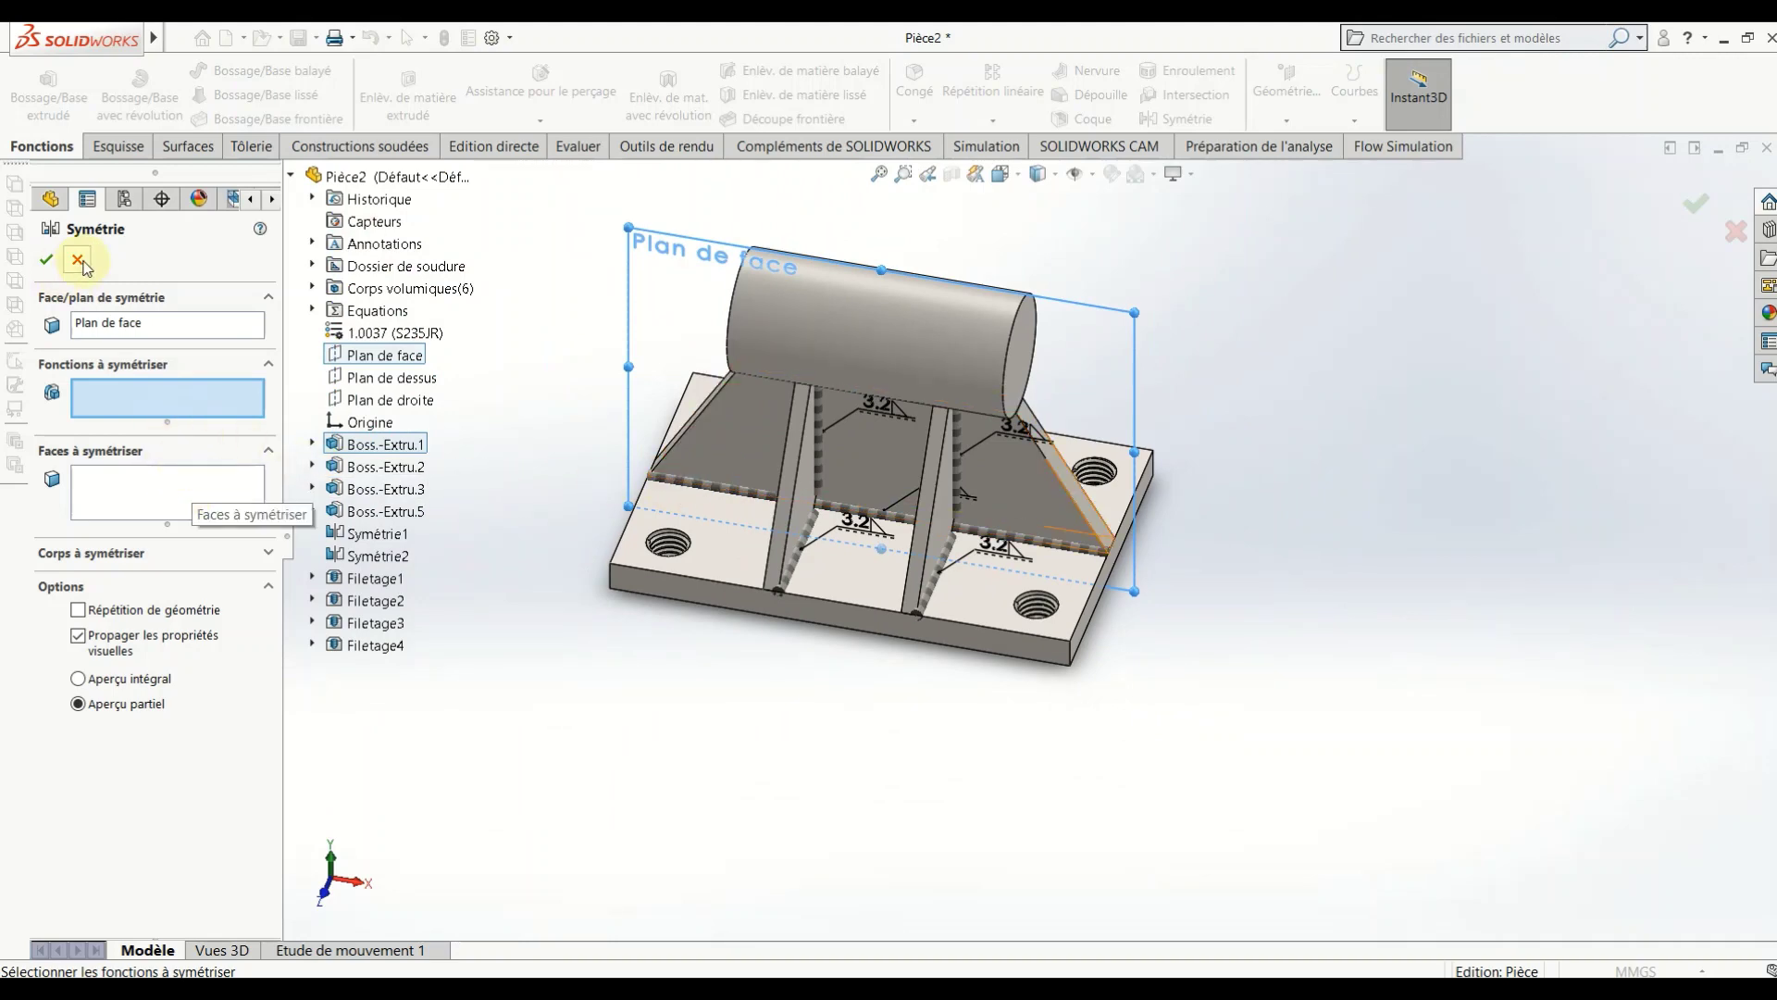
scroll(1018, 574, down, 3)
scroll(1140, 516, up, 5)
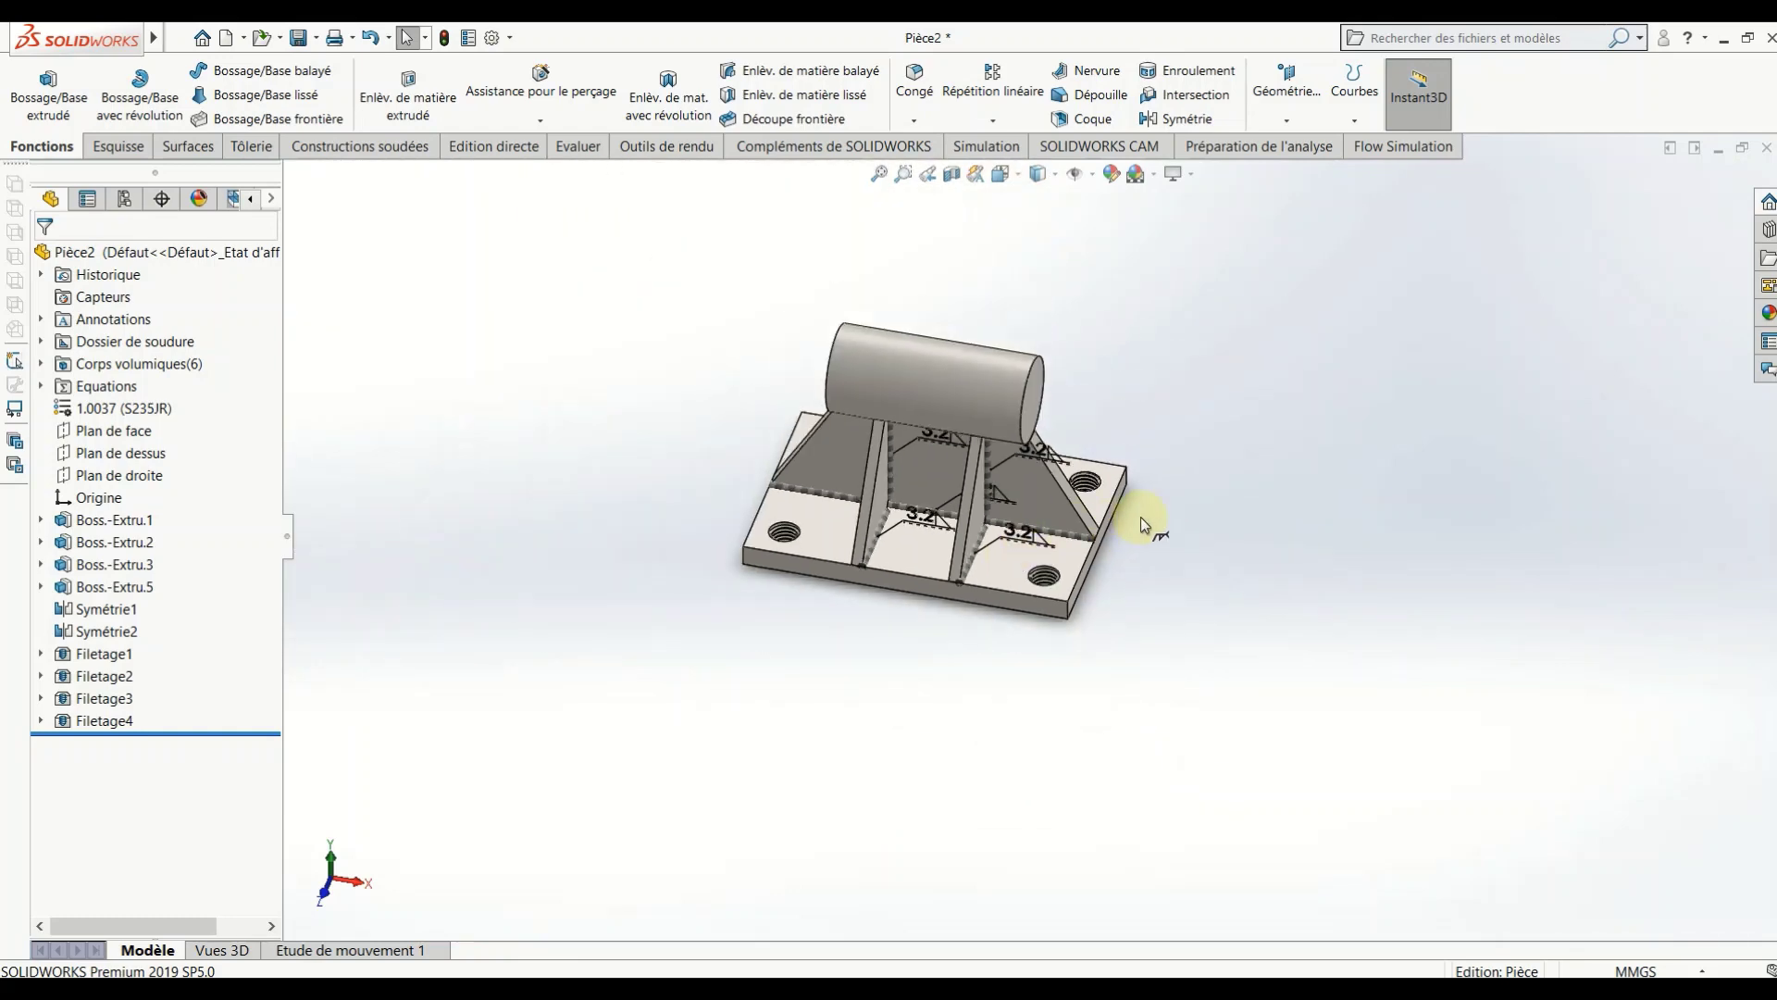
mouse_move(1140, 517)
middle_down()
mouse_move(973, 298)
mouse_move(904, 430)
middle_up()
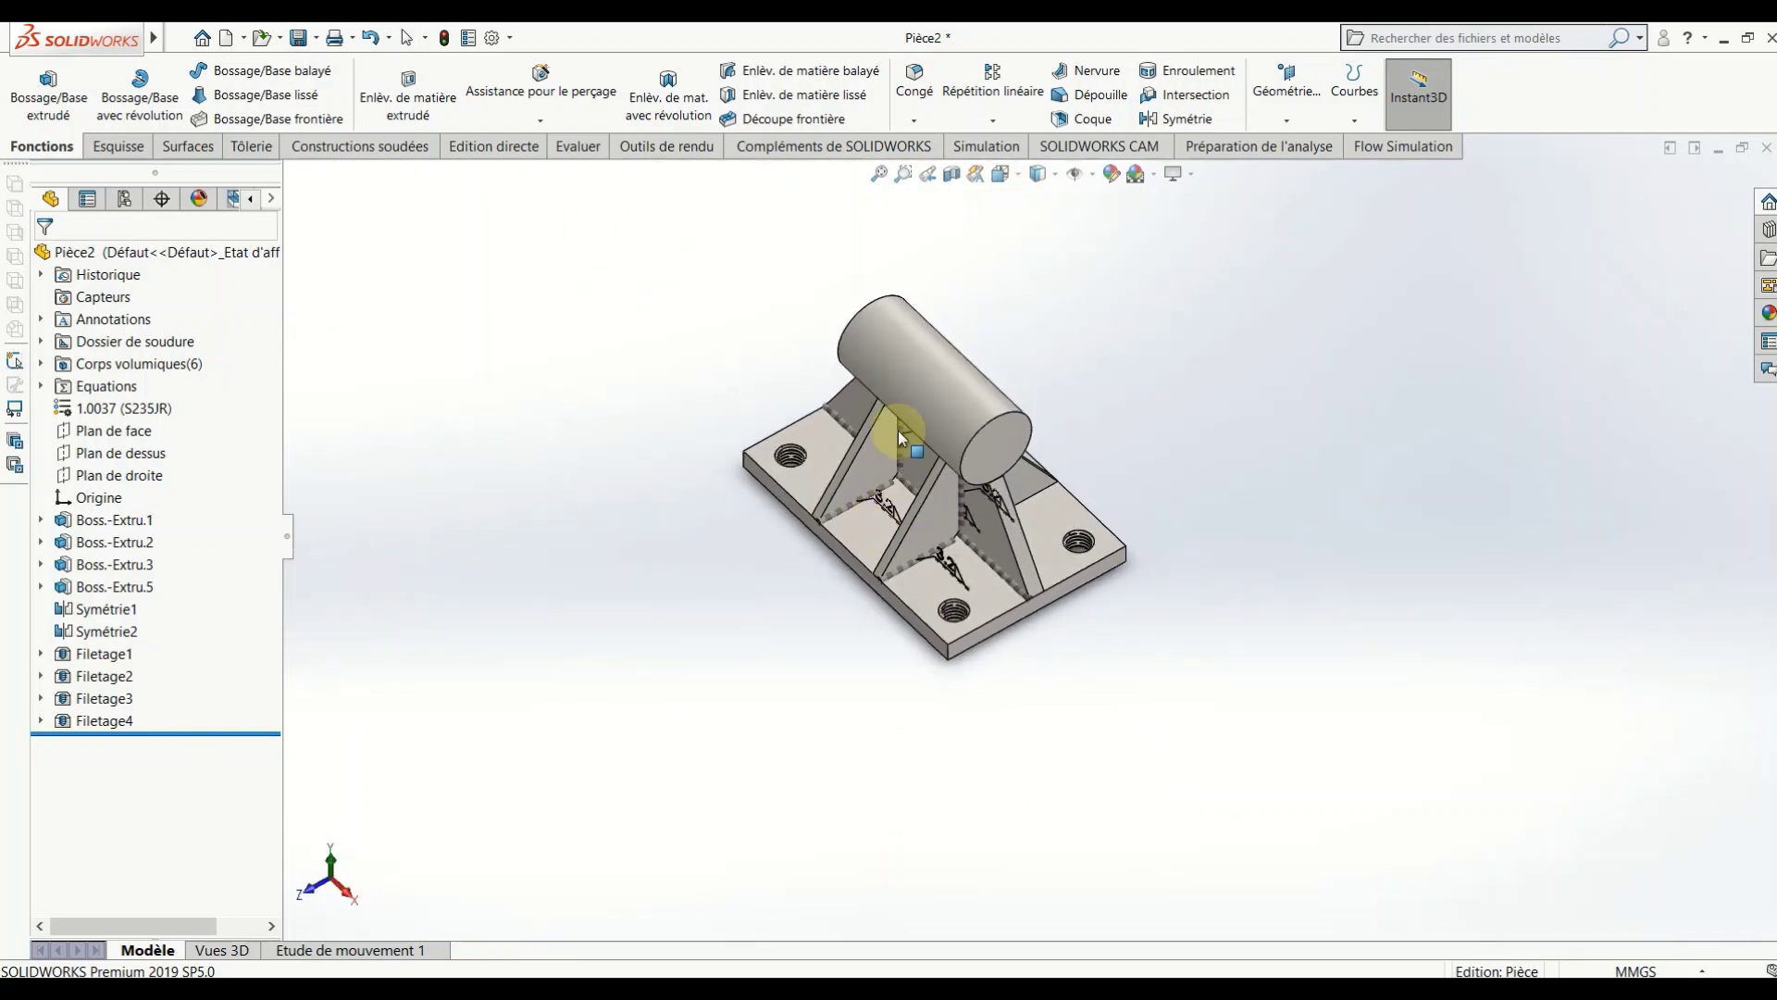
scroll(908, 436, down, 3)
scroll(741, 643, up, 2)
scroll(1040, 765, down, 2)
scroll(1179, 805, up, 3)
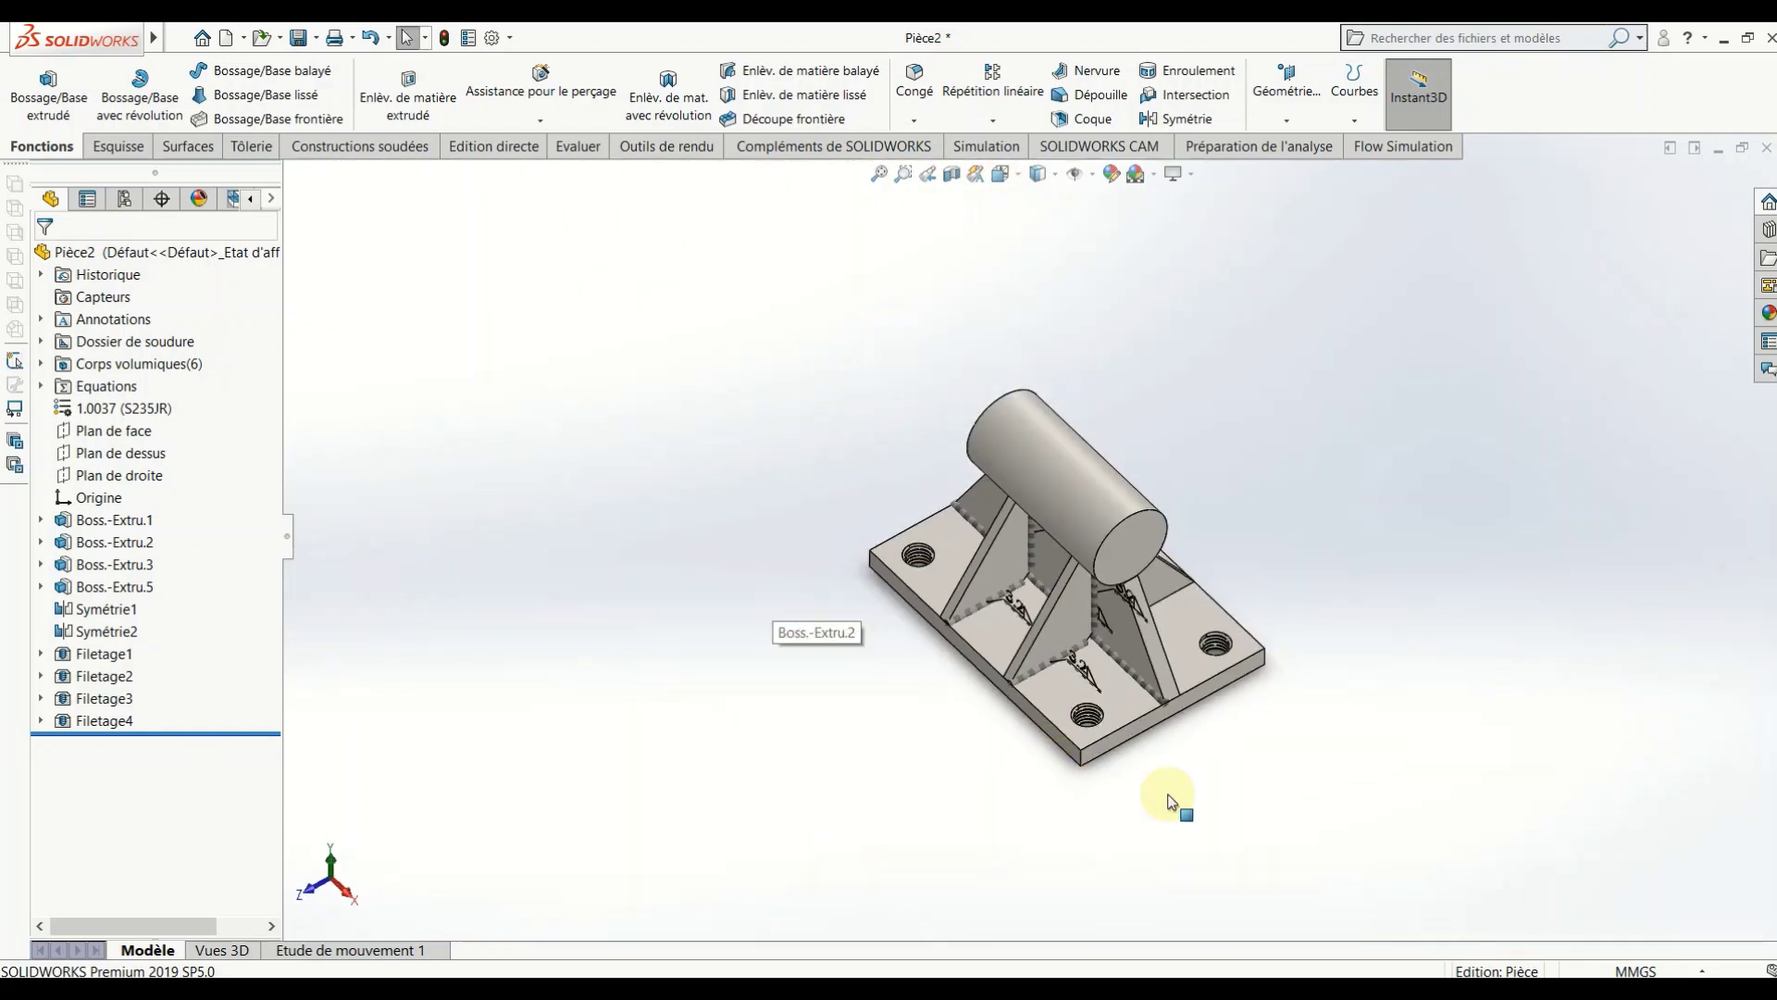
scroll(1039, 790, down, 3)
scroll(1037, 674, down, 4)
middle_drag(1037, 674, 1046, 758)
scroll(1027, 680, down, 3)
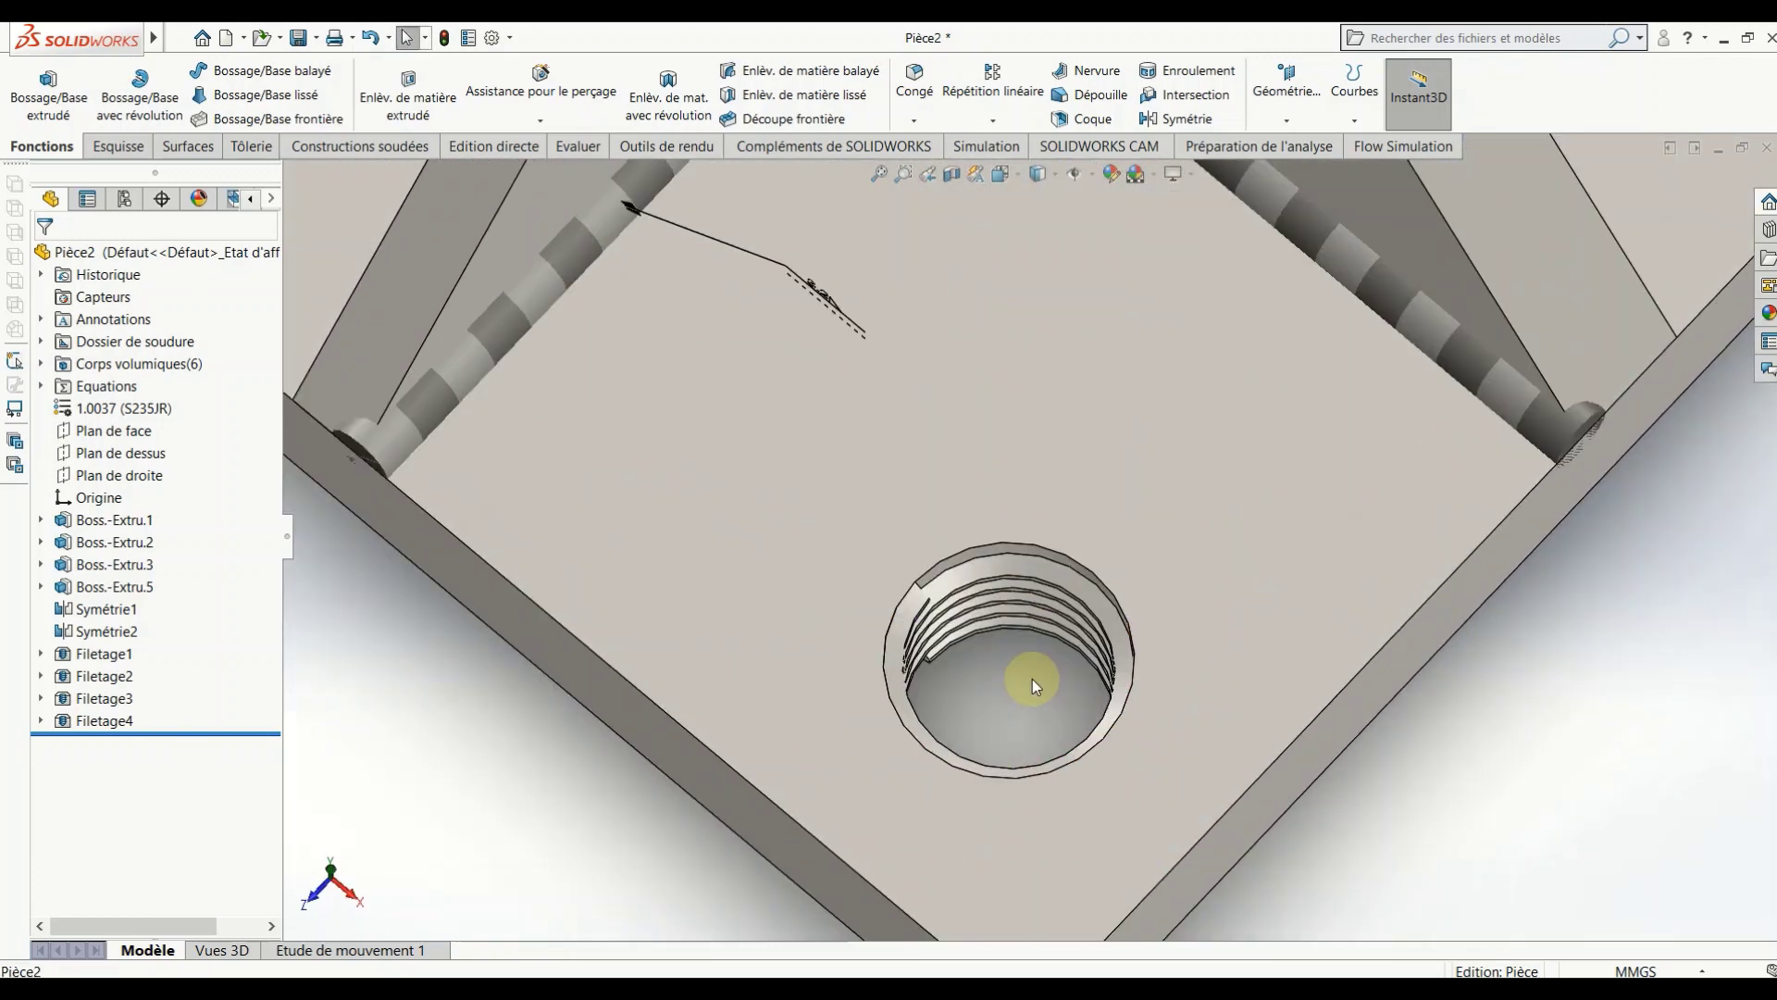
scroll(1014, 670, down, 3)
mouse_move(1015, 670)
middle_down()
mouse_move(929, 605)
mouse_move(932, 568)
middle_up()
scroll(932, 568, up, 3)
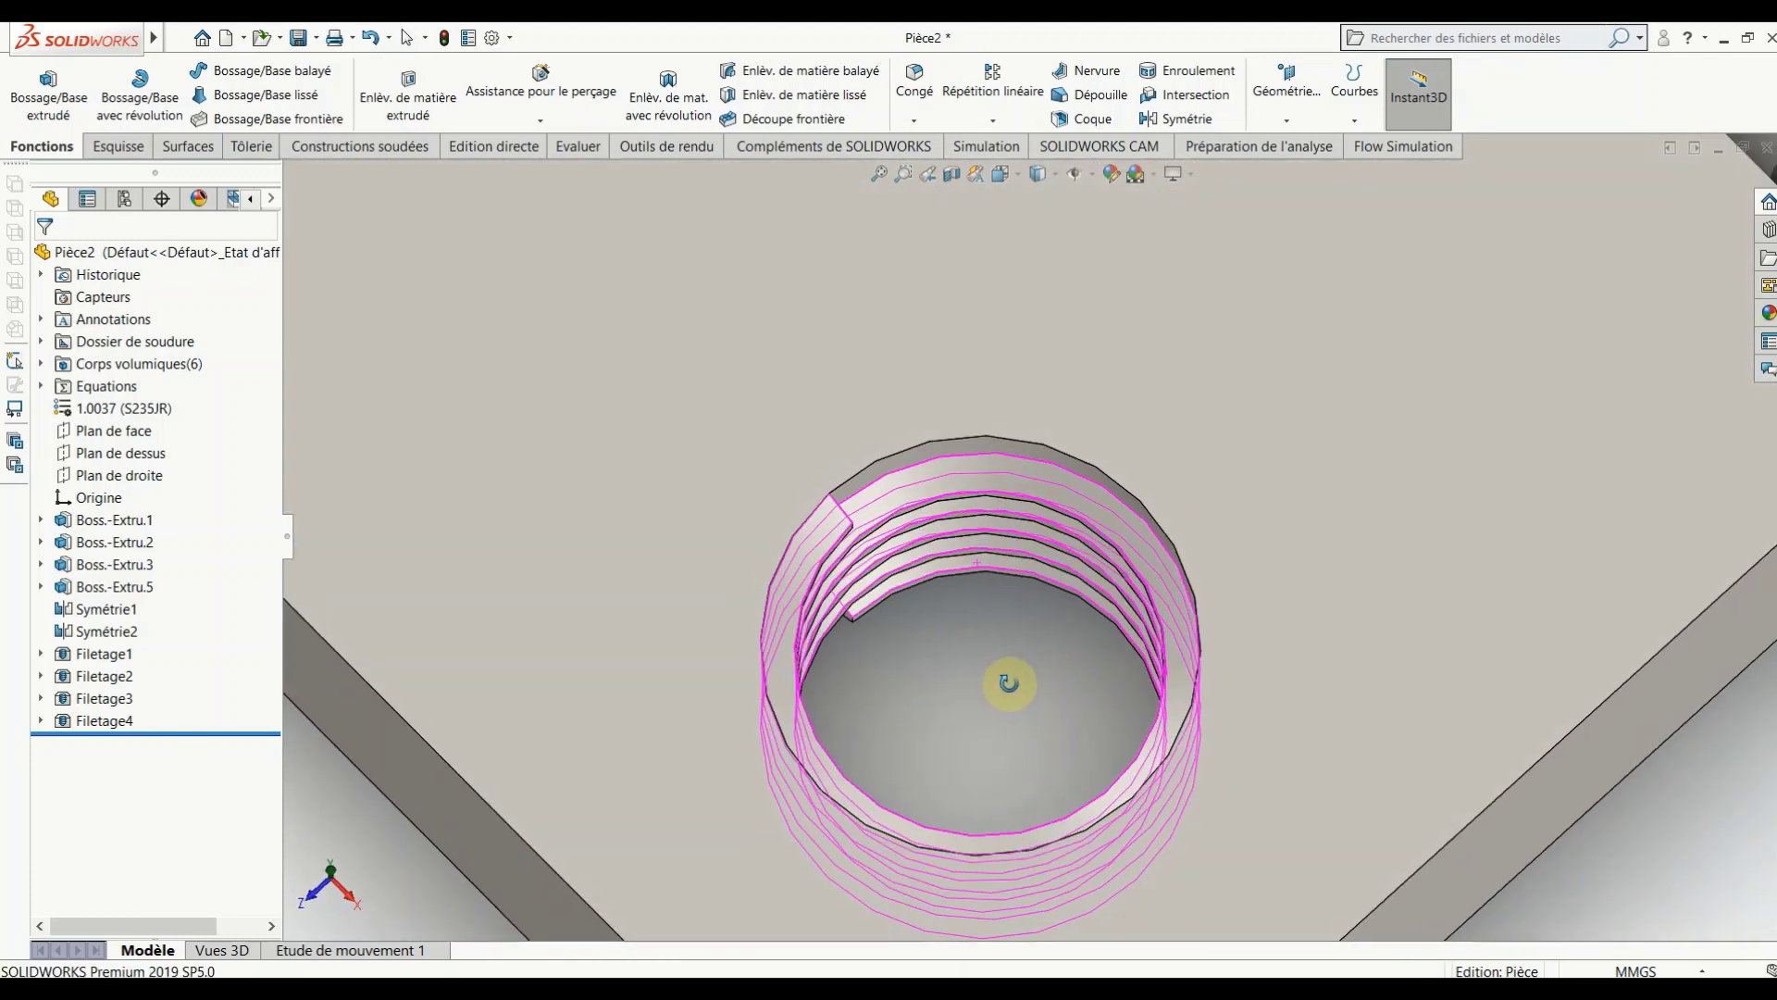
scroll(1013, 675, up, 2)
middle_drag(1020, 603, 999, 485)
scroll(1000, 500, down, 3)
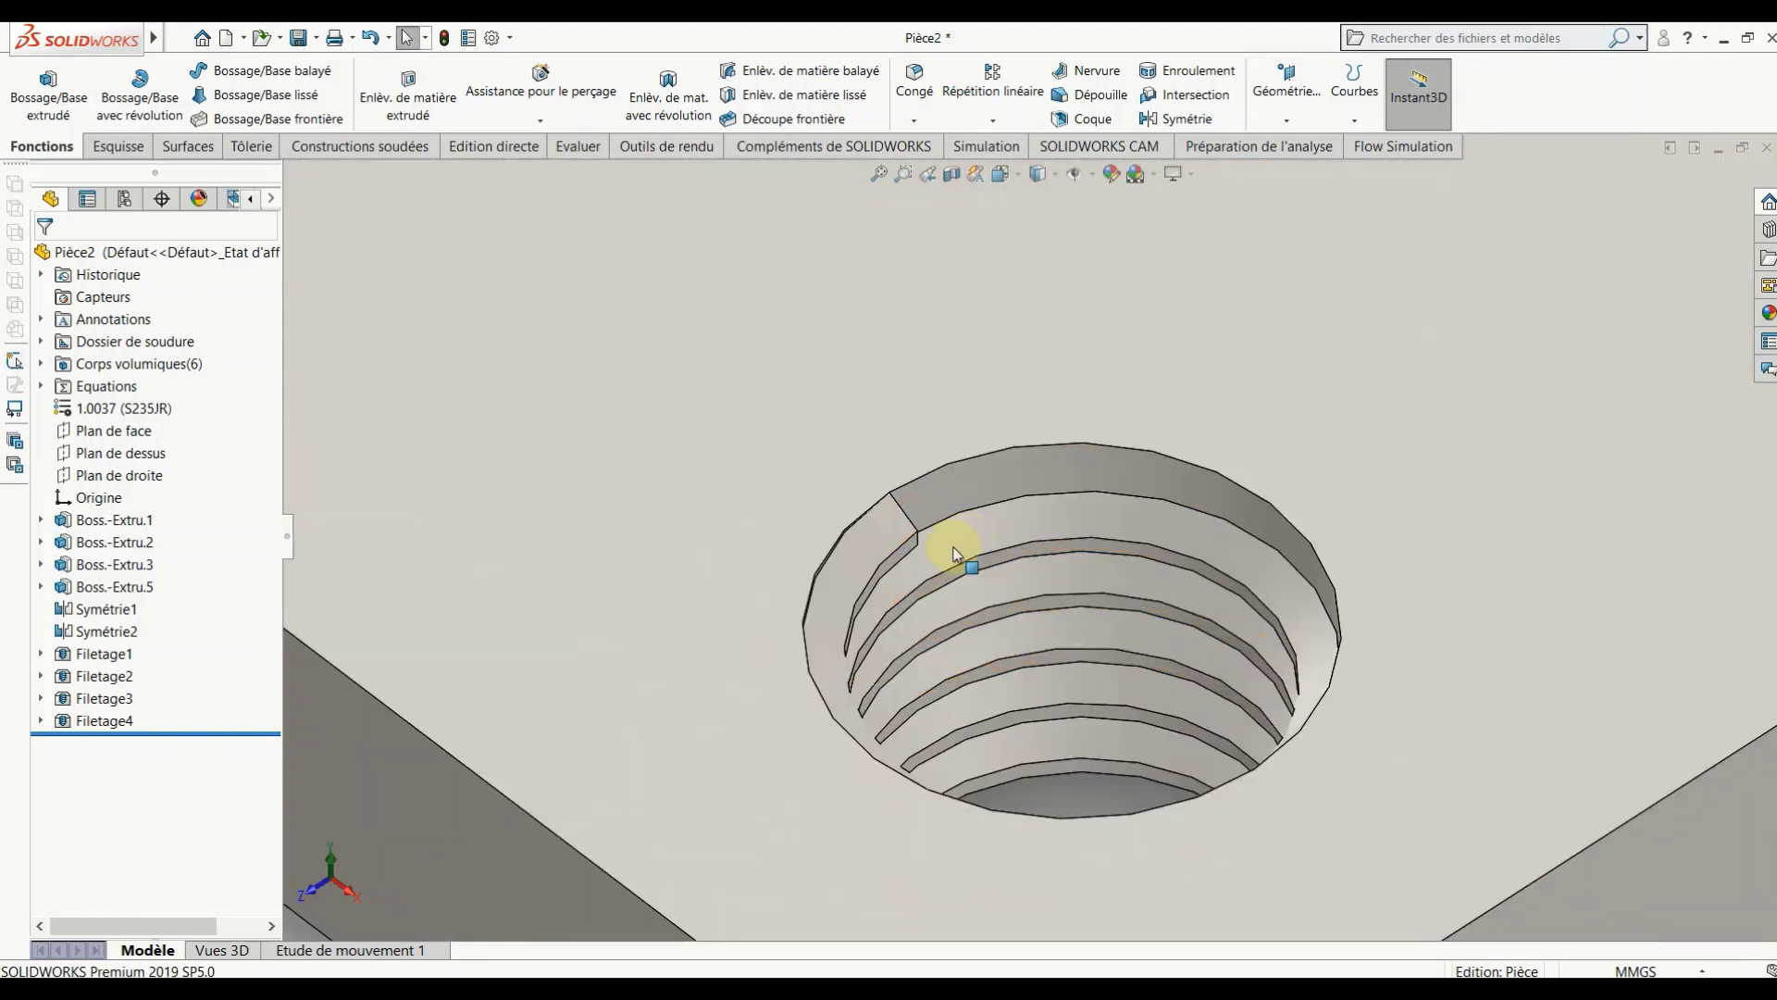
scroll(962, 566, down, 3)
scroll(1075, 539, up, 2)
scroll(1078, 540, up, 3)
scroll(1074, 546, up, 3)
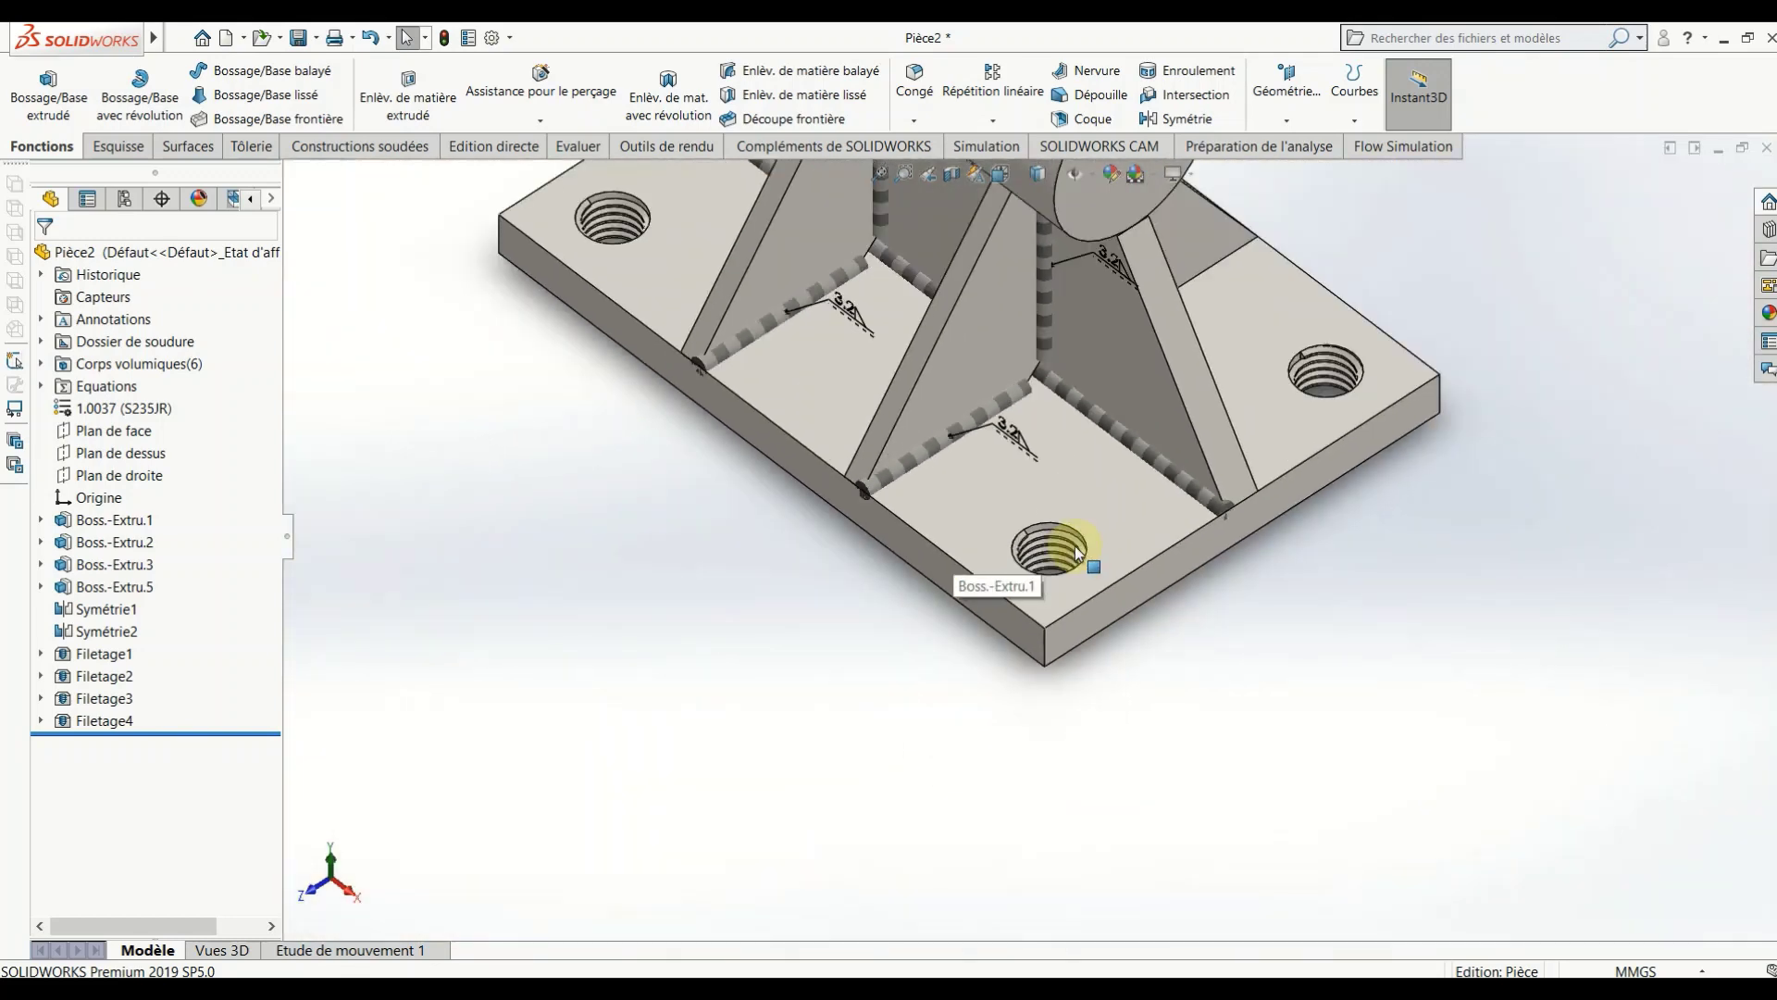